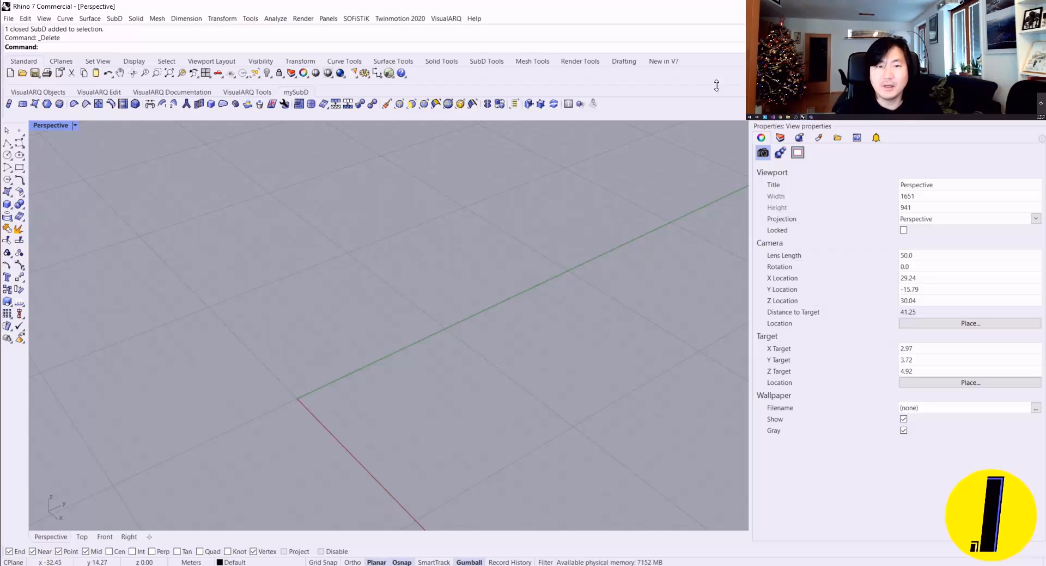
Step: Show the New in V7 set of tools
click(672, 64)
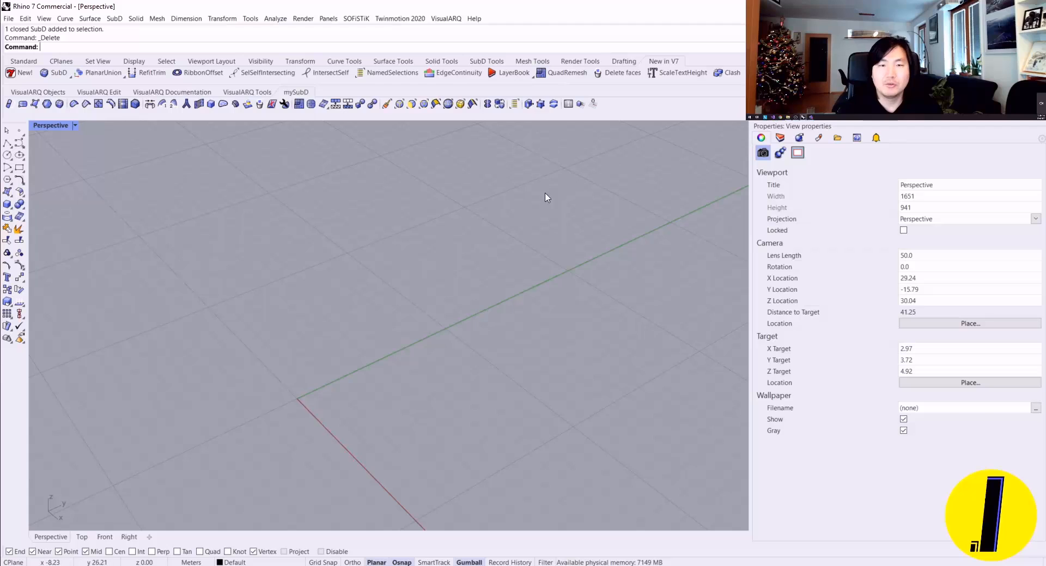
right_drag(547, 197, 495, 217)
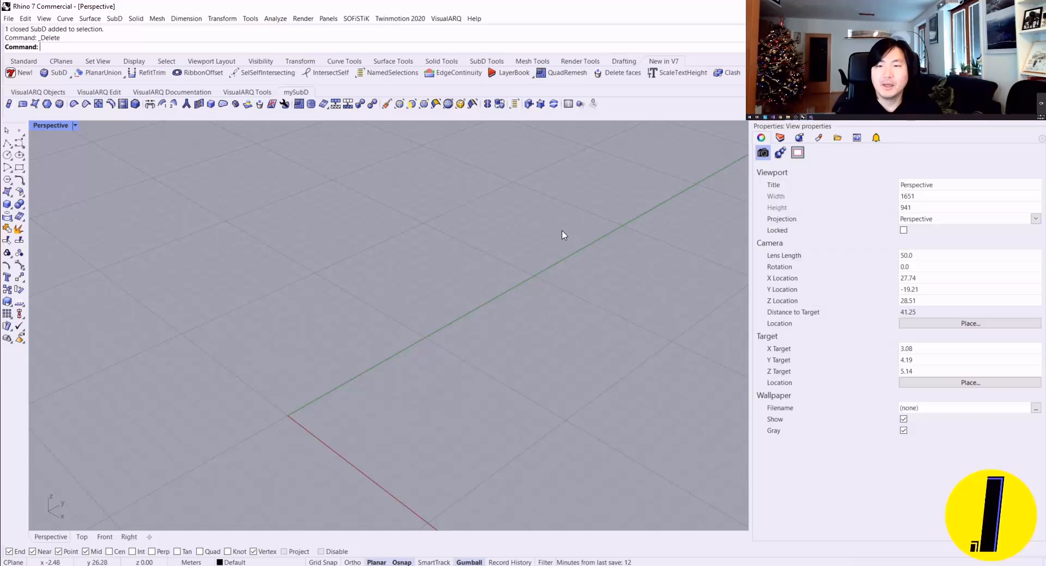
right_drag(564, 235, 527, 225)
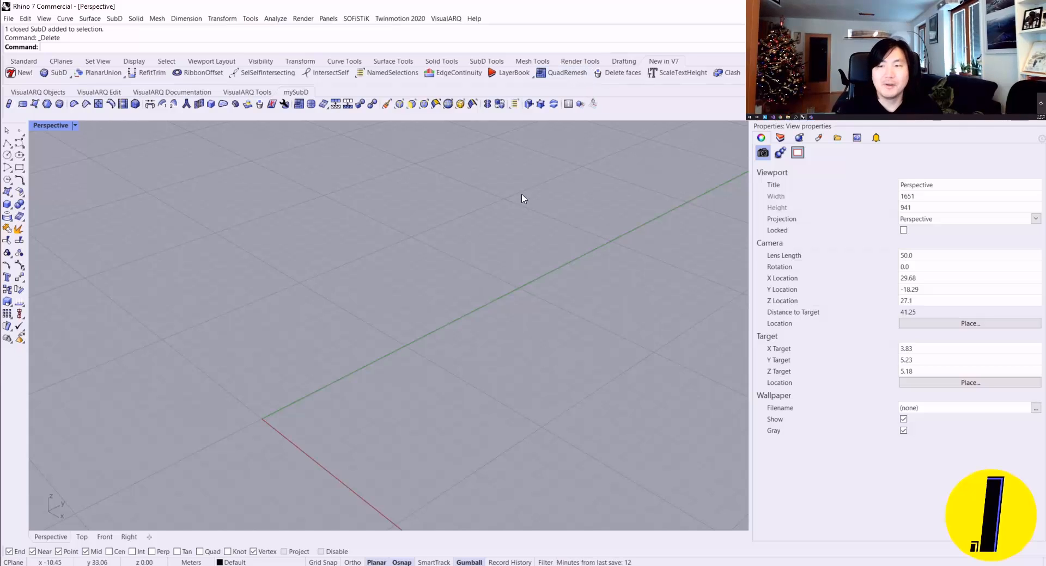
right_drag(495, 227, 460, 243)
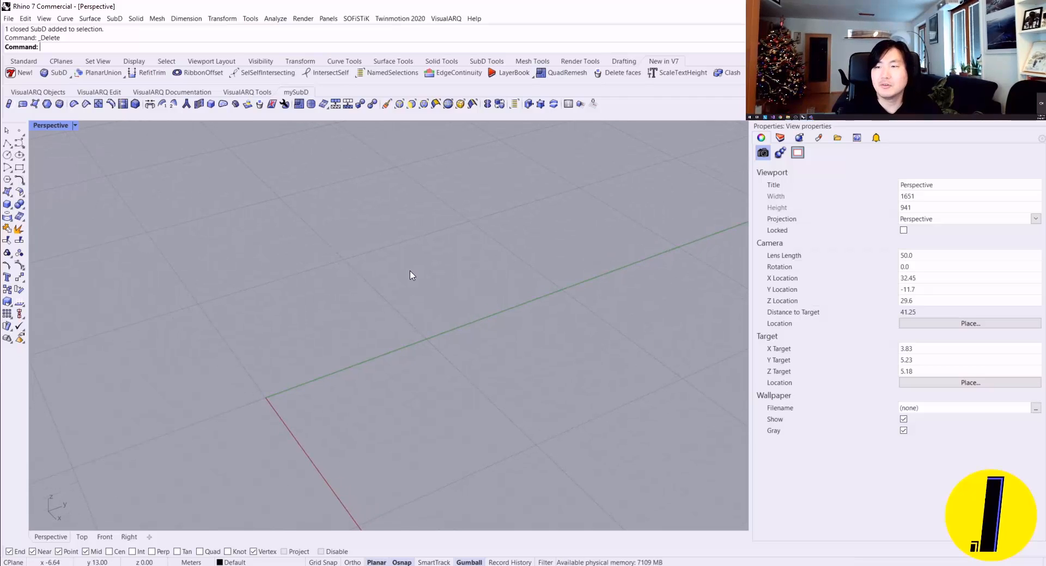
right_drag(412, 273, 448, 287)
scroll(466, 277, down, 2)
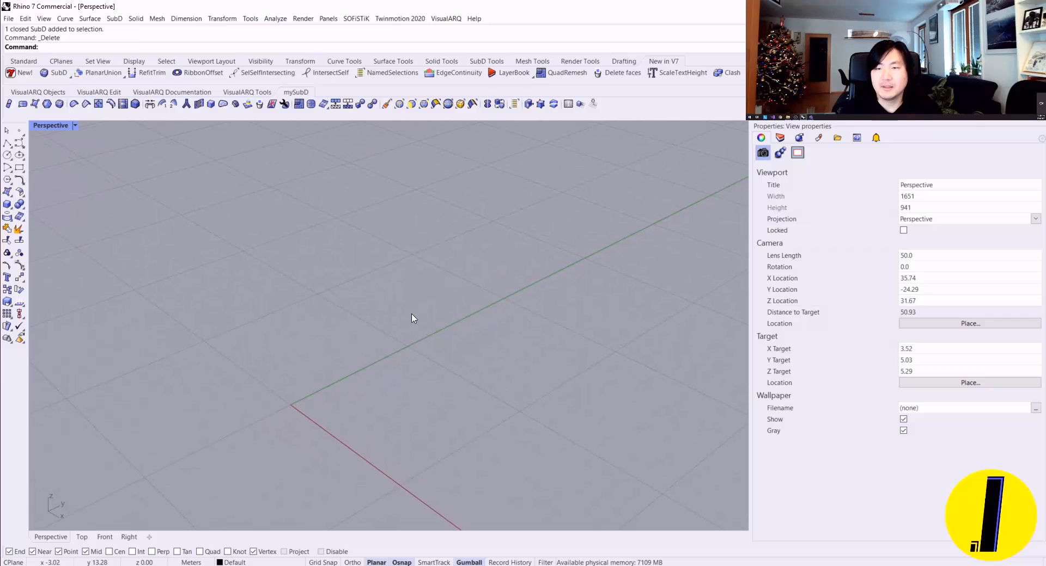
shift+right_drag(413, 319, 432, 292)
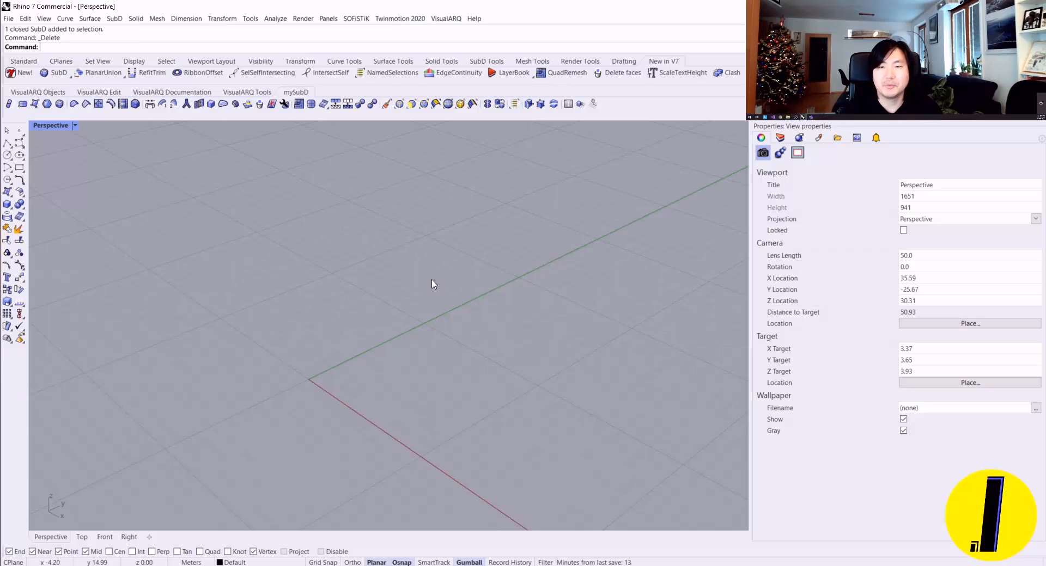
right_drag(436, 275, 429, 275)
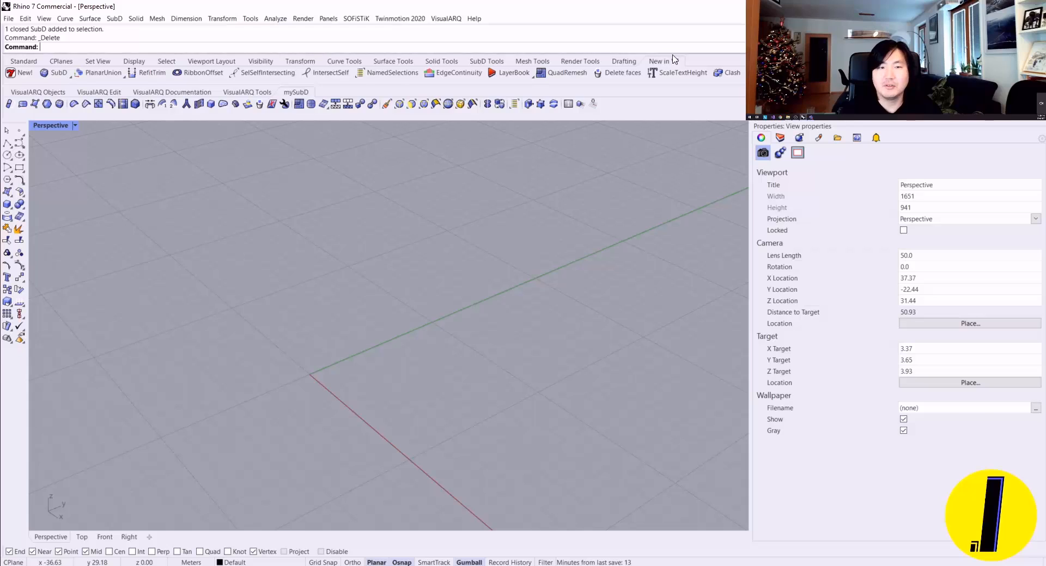
Step: Detach the SubD Tools as a floating toolbar and resize it into a wide, short strip
click(70, 76)
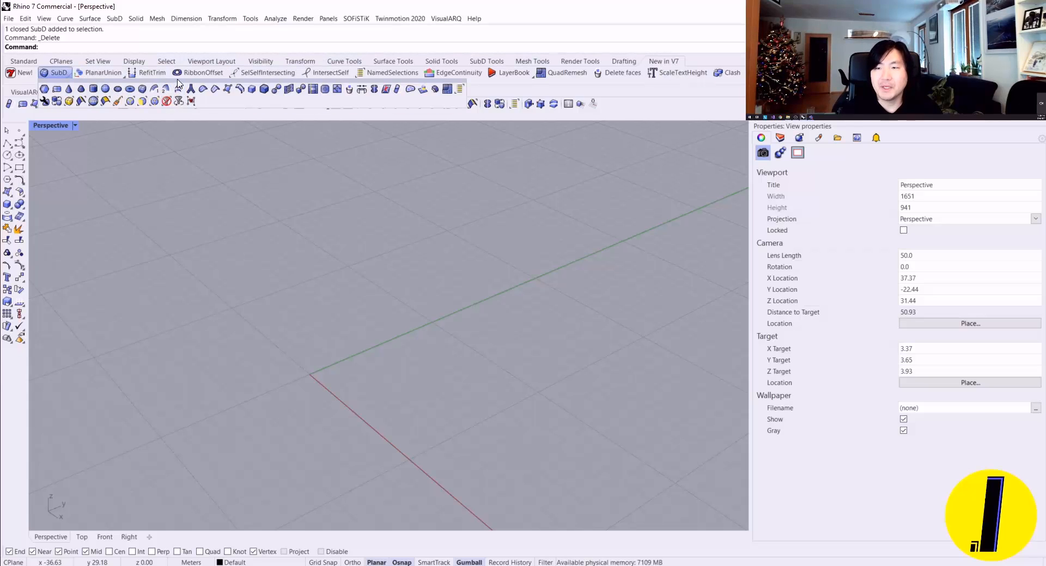
drag(177, 82, 248, 178)
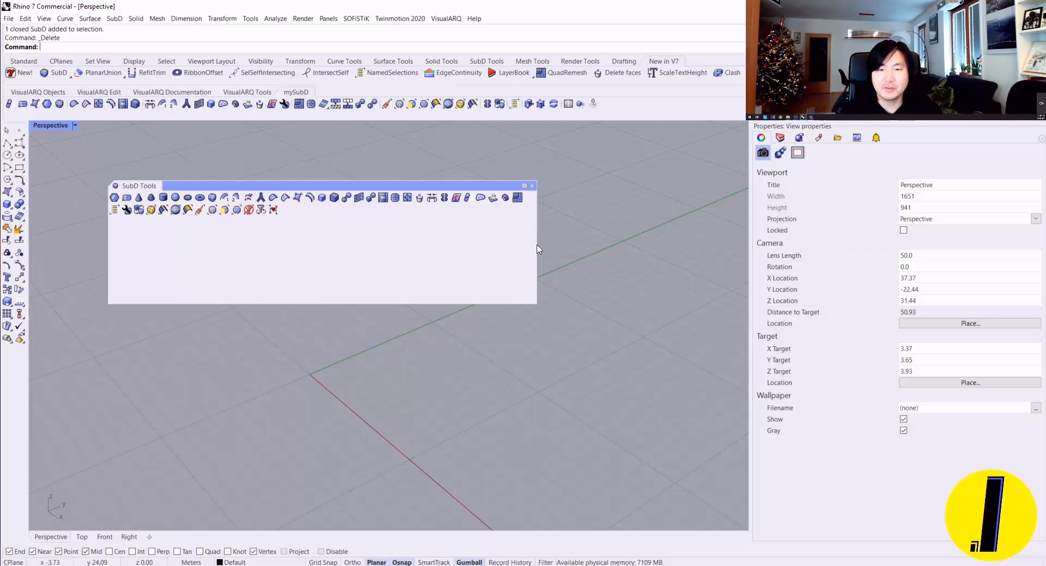
drag(537, 254, 738, 266)
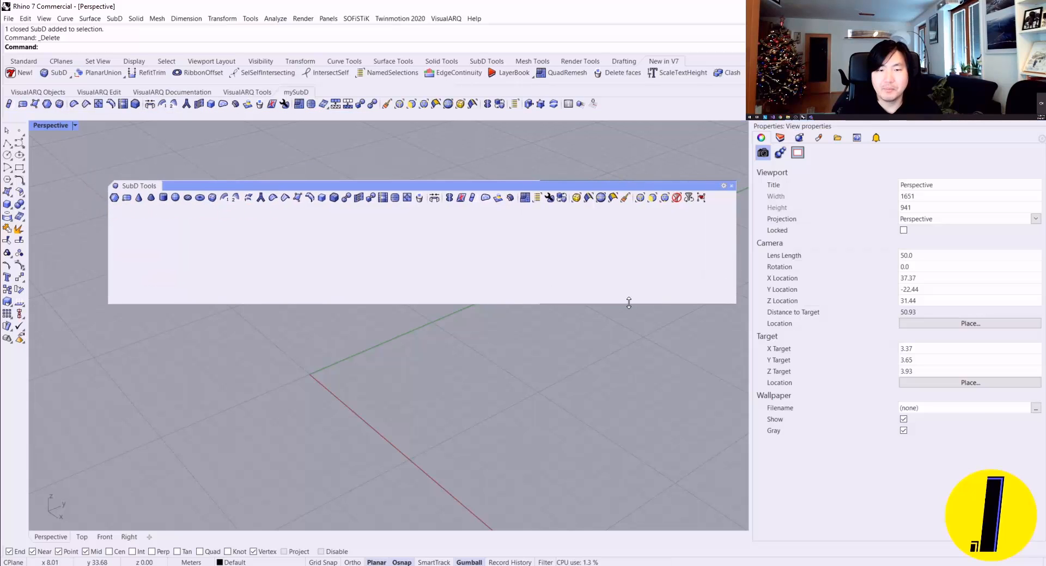
drag(628, 303, 604, 233)
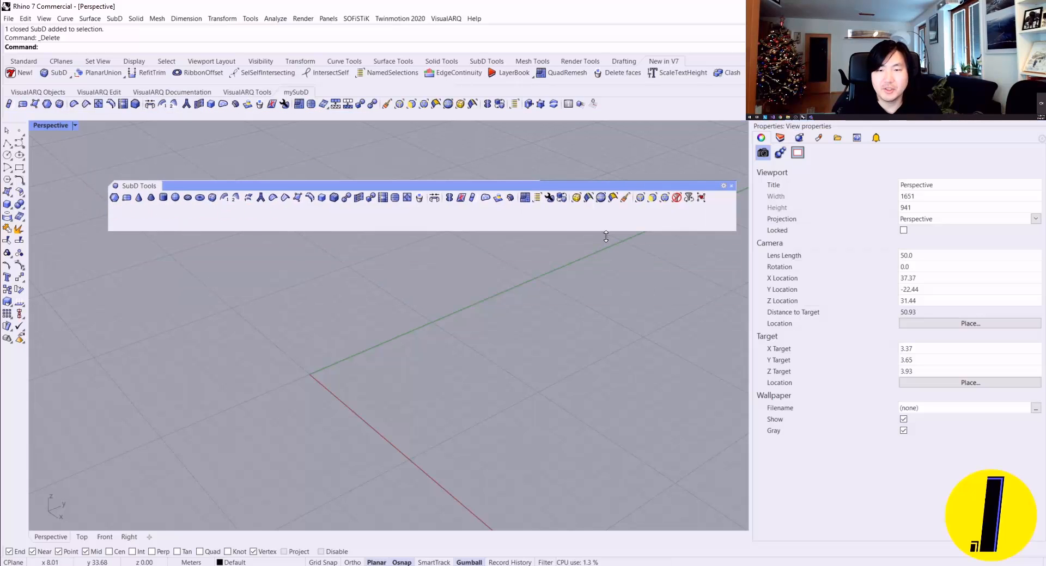
Step: Set the SubD Tools toolbar buttons to show both image and text, and enlarge the toolbar to fit all the commands
right_click(571, 219)
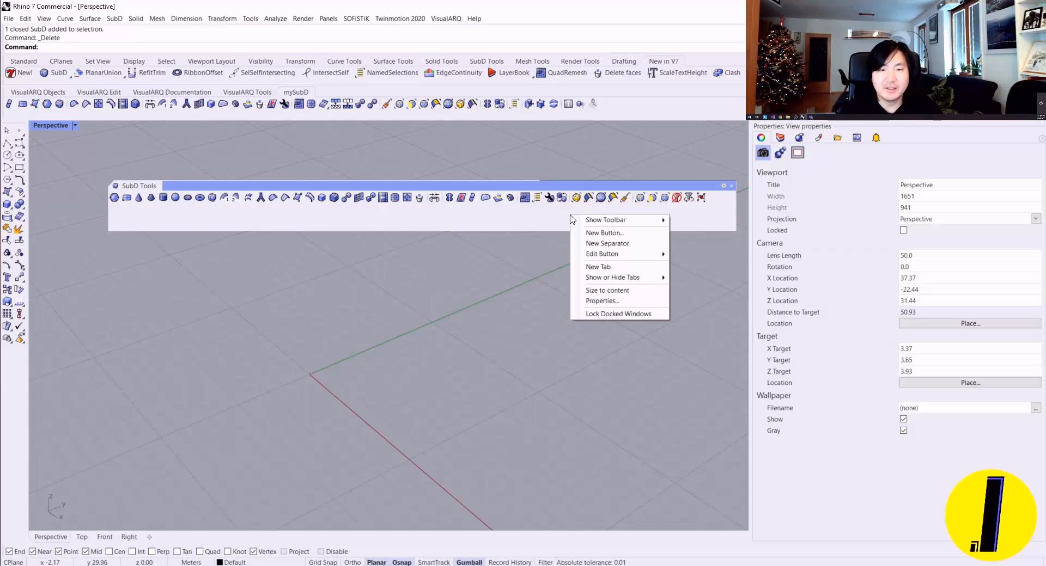
click(612, 305)
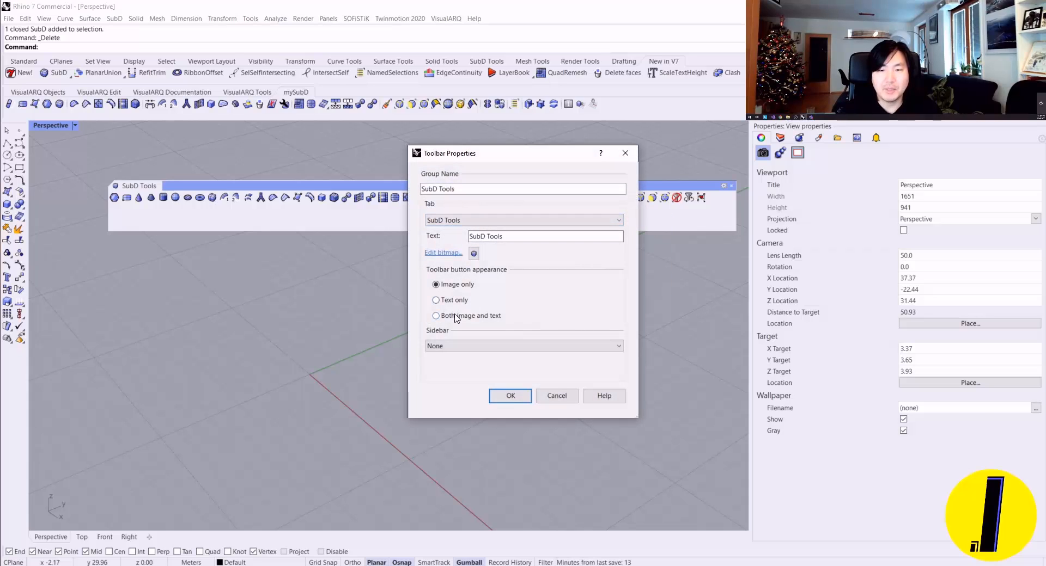
click(454, 316)
click(507, 397)
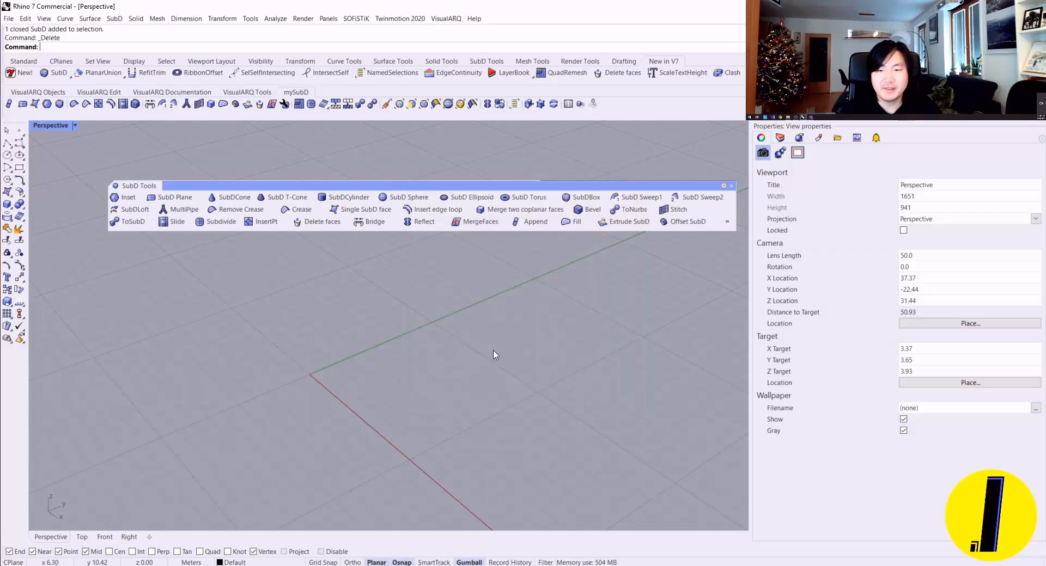
drag(473, 231, 473, 304)
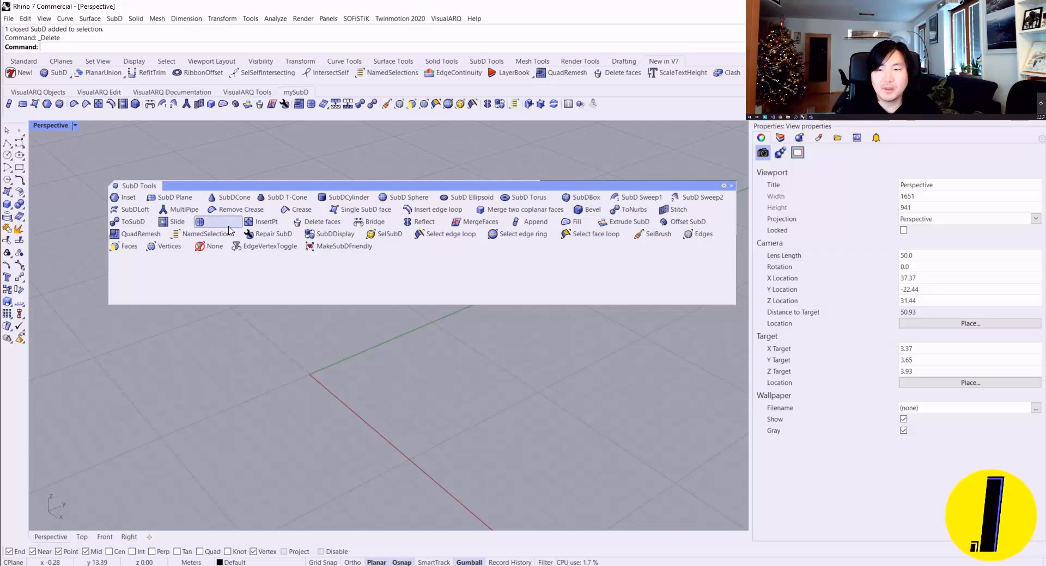
drag(277, 186, 264, 201)
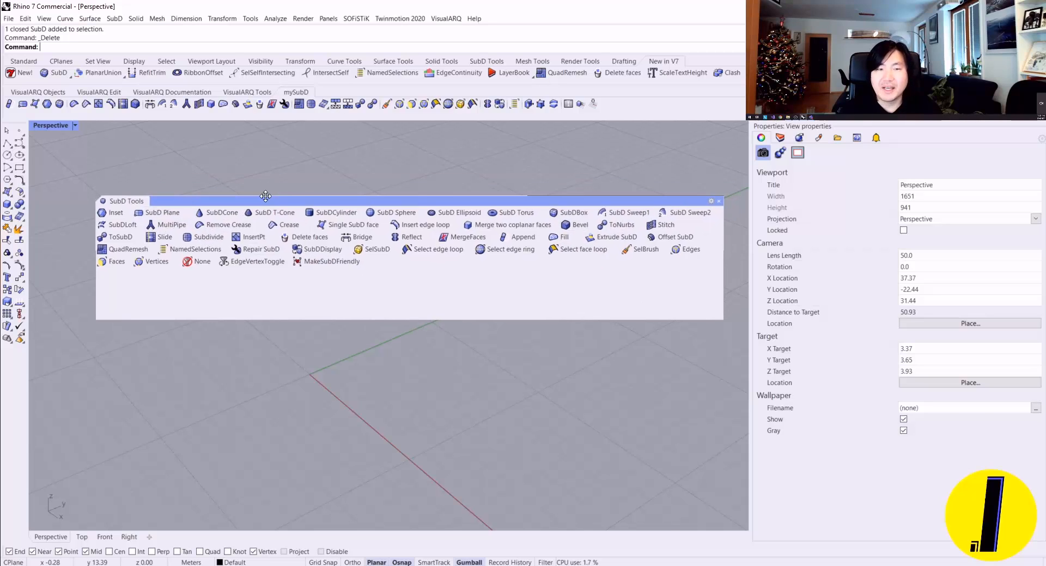
right_click(926, 133)
click(893, 132)
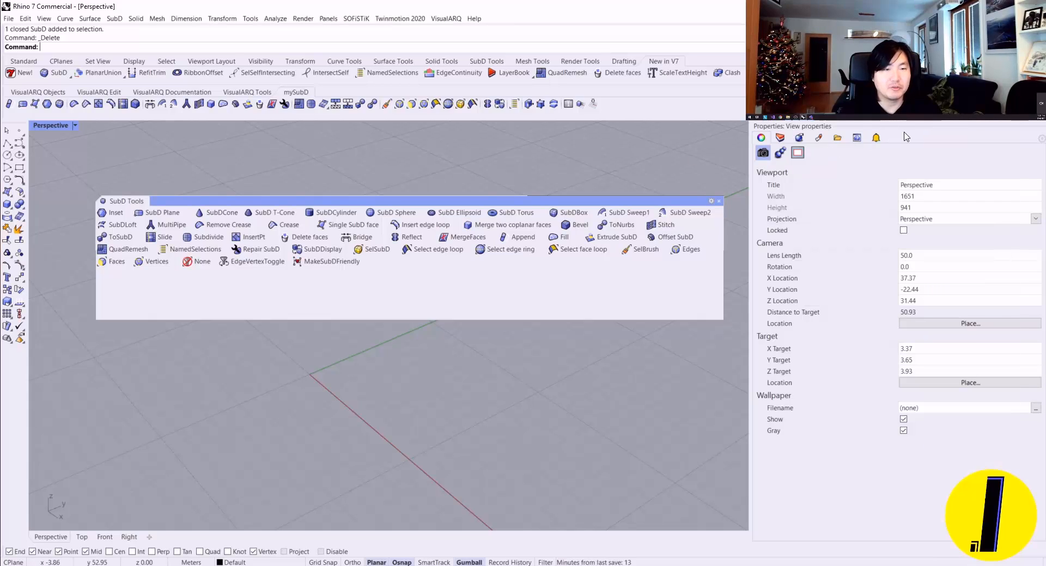
right_click(904, 133)
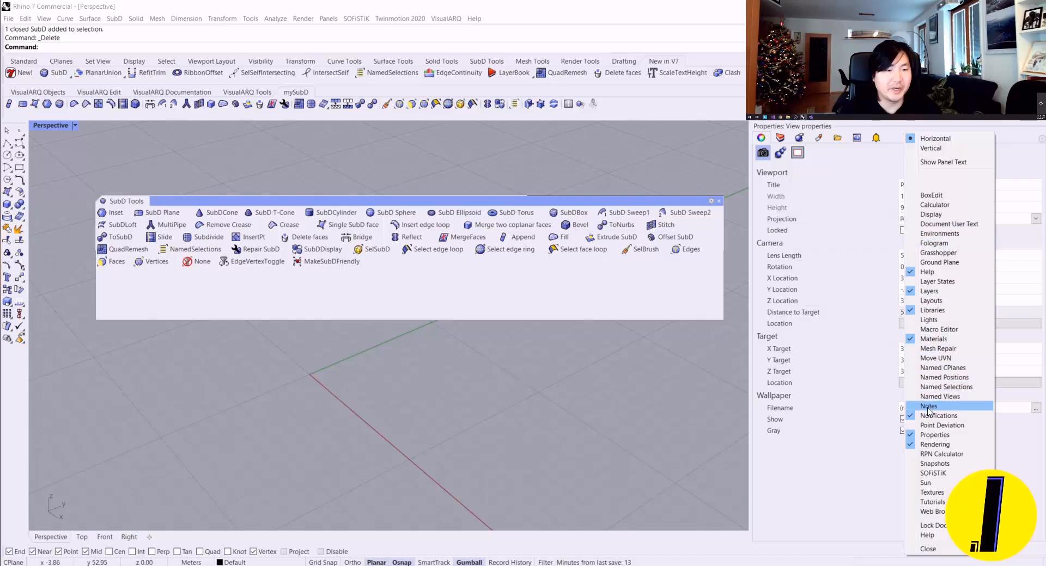
click(933, 536)
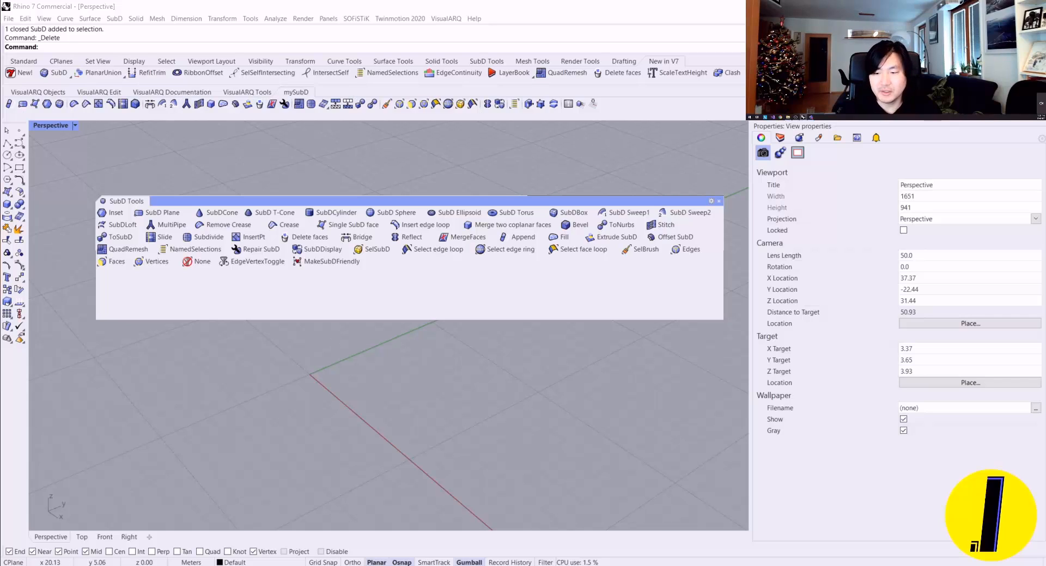
right_click(908, 121)
click(890, 125)
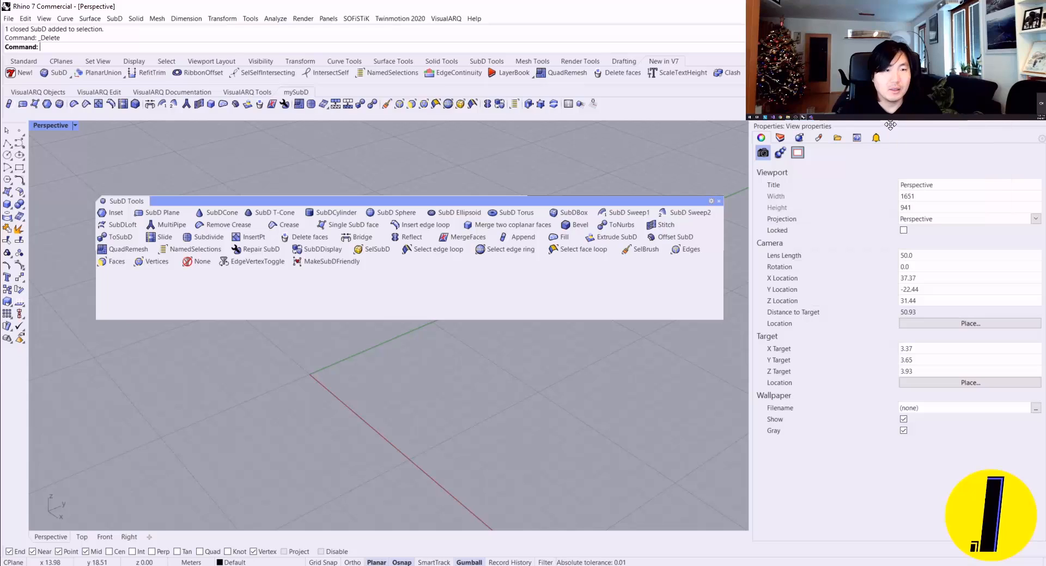
right_click(900, 137)
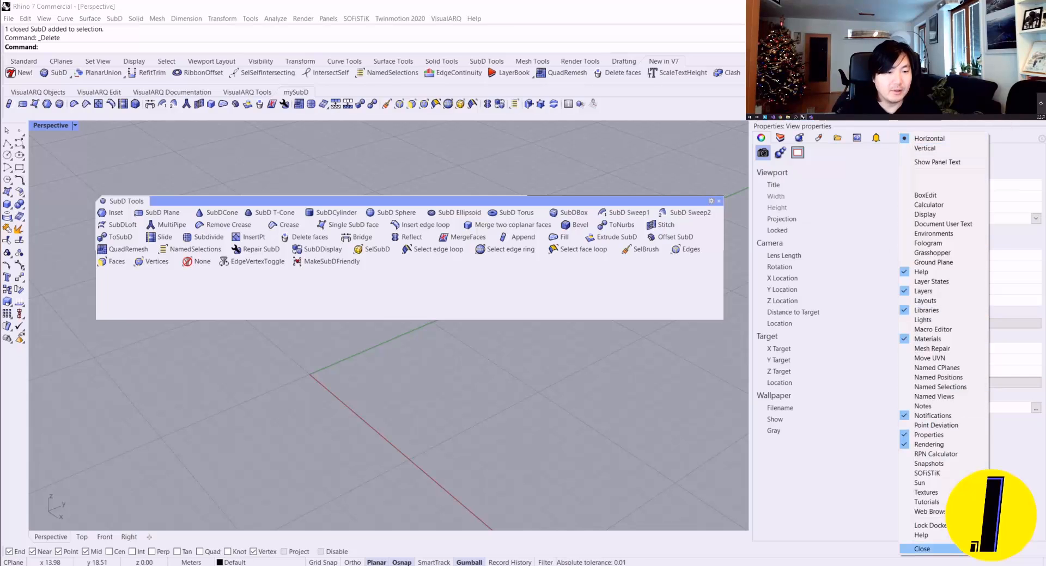
click(931, 539)
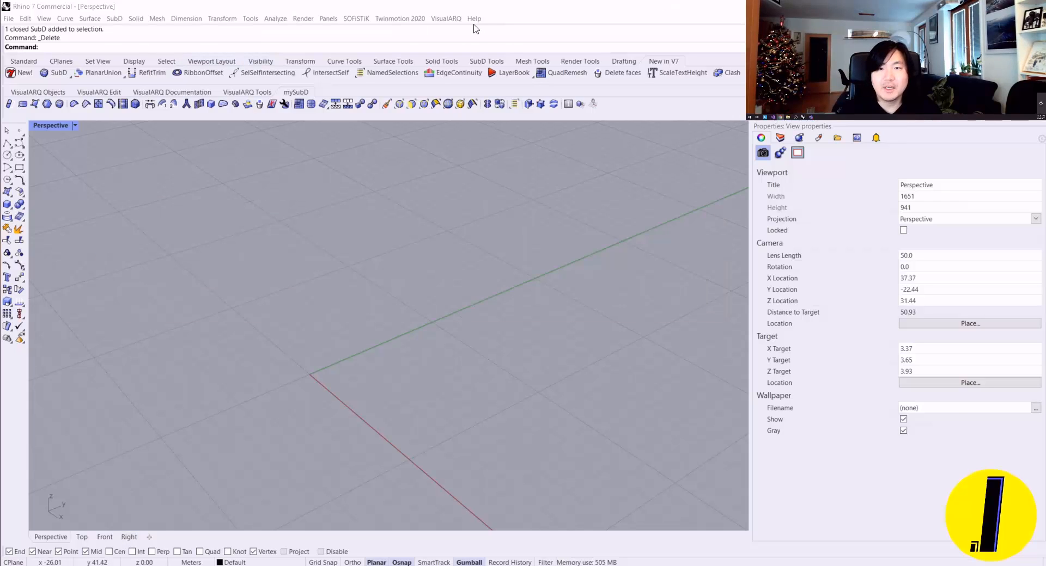
Step: Open the online help's list of all Rhino commands
click(475, 29)
click(474, 18)
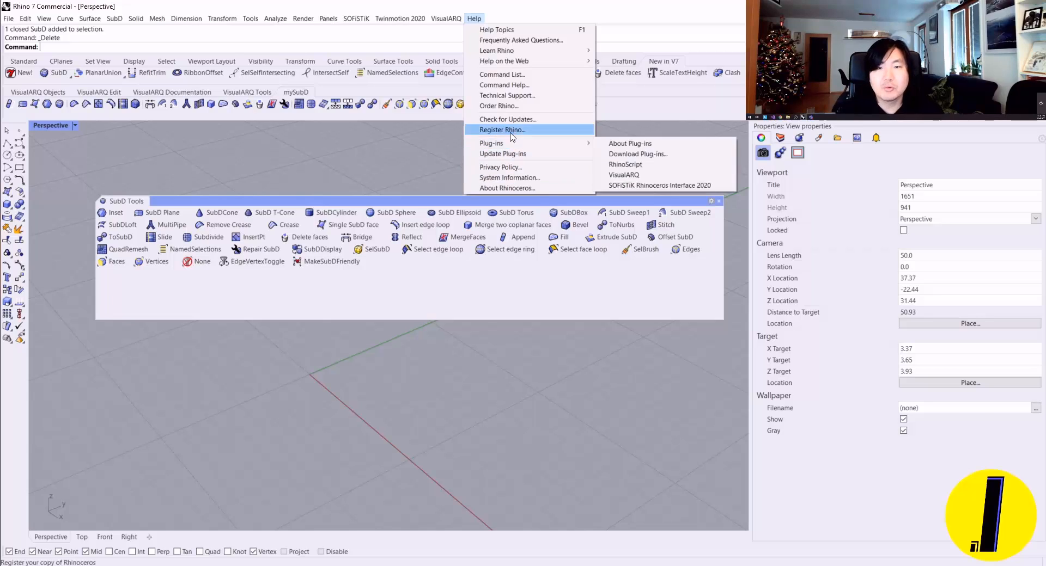
click(526, 80)
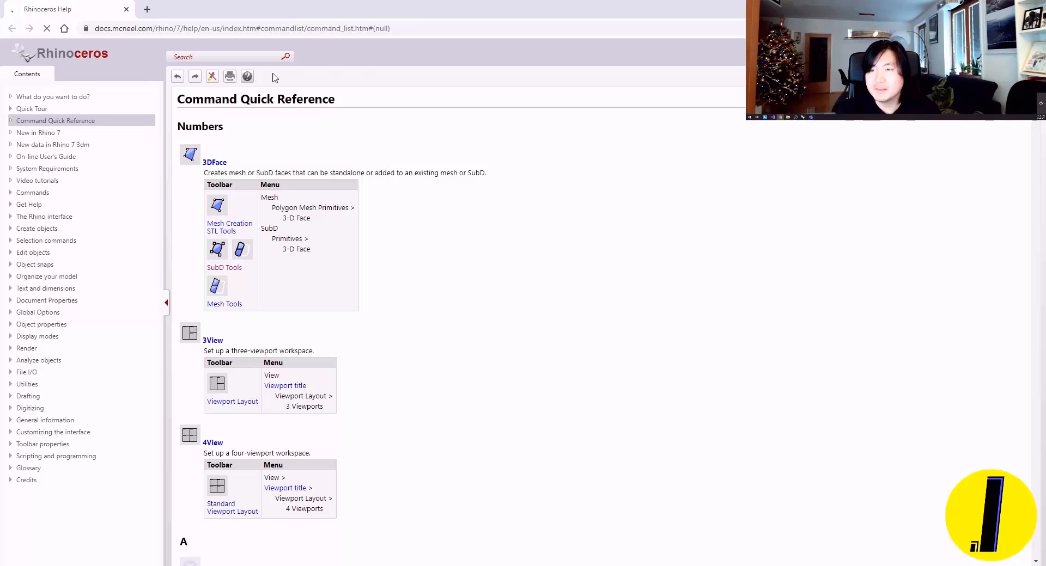
Step: Search the online help for "subd" and read the SubDBox and SubDCone sections of the SubD Primitives topic
click(210, 57)
text(subd)
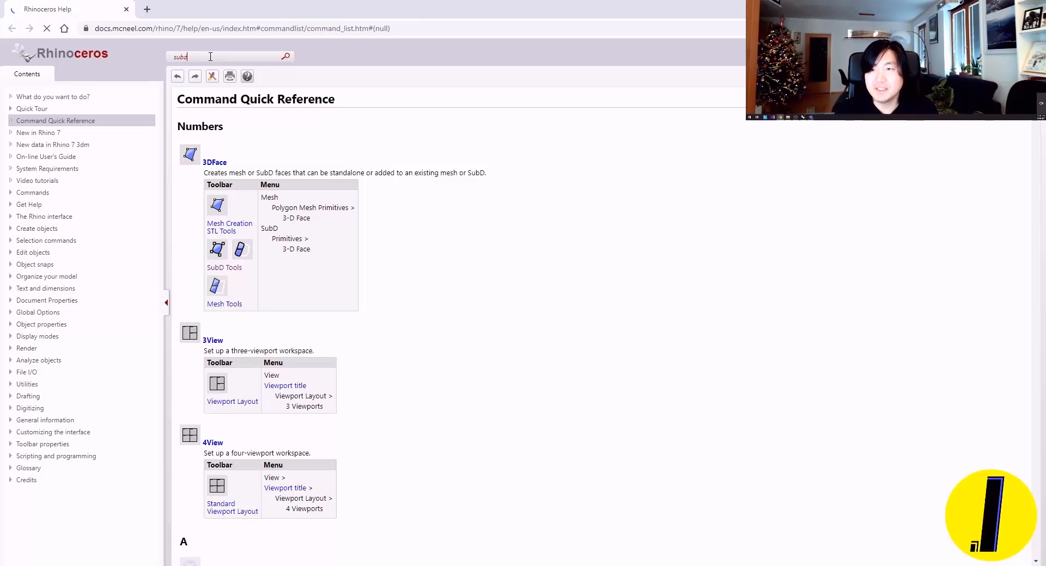
key(Return)
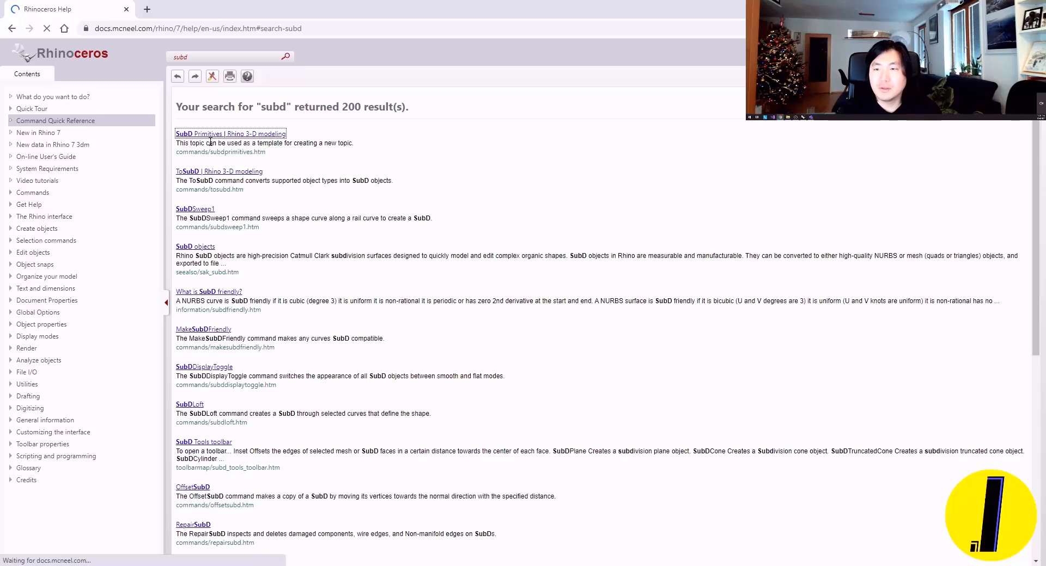
click(207, 135)
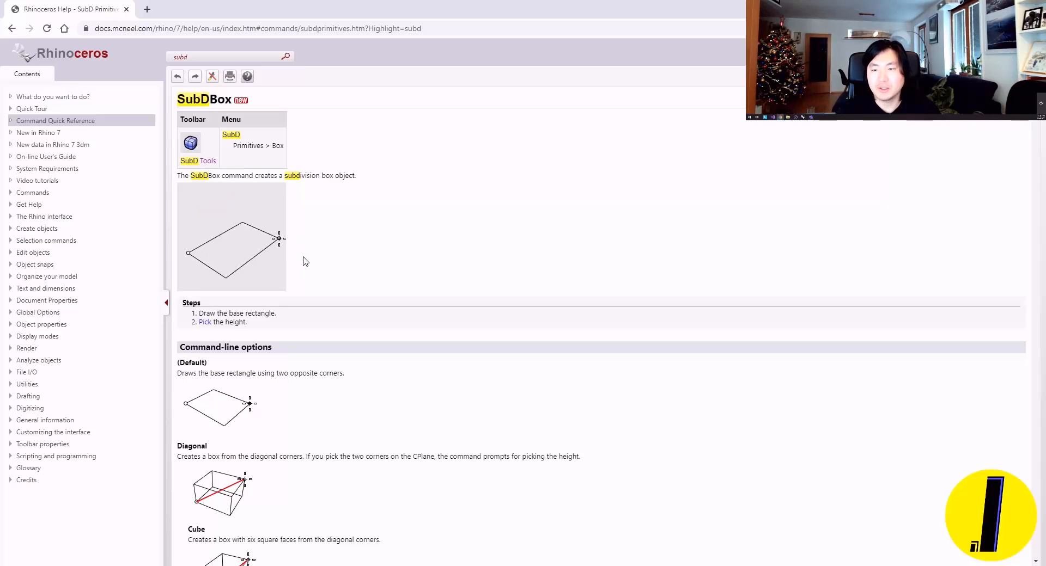
scroll(305, 262, down, 6)
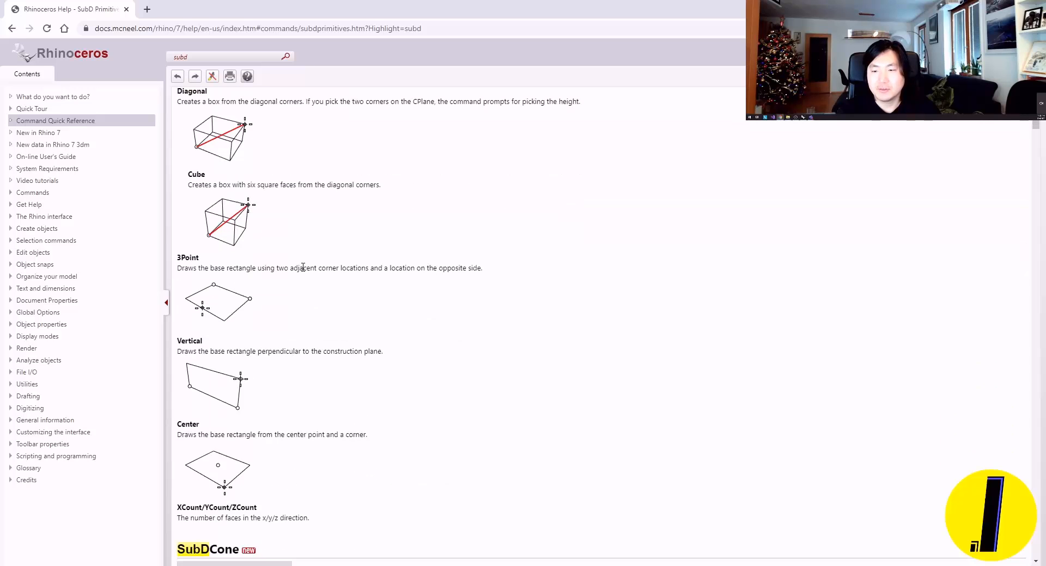
scroll(304, 269, down, 7)
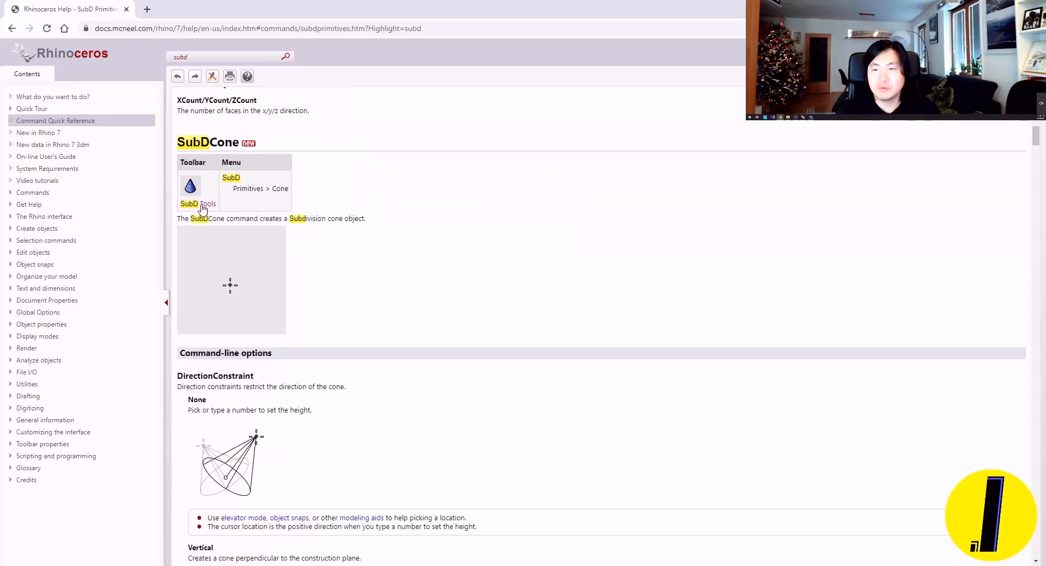
scroll(233, 244, down, 11)
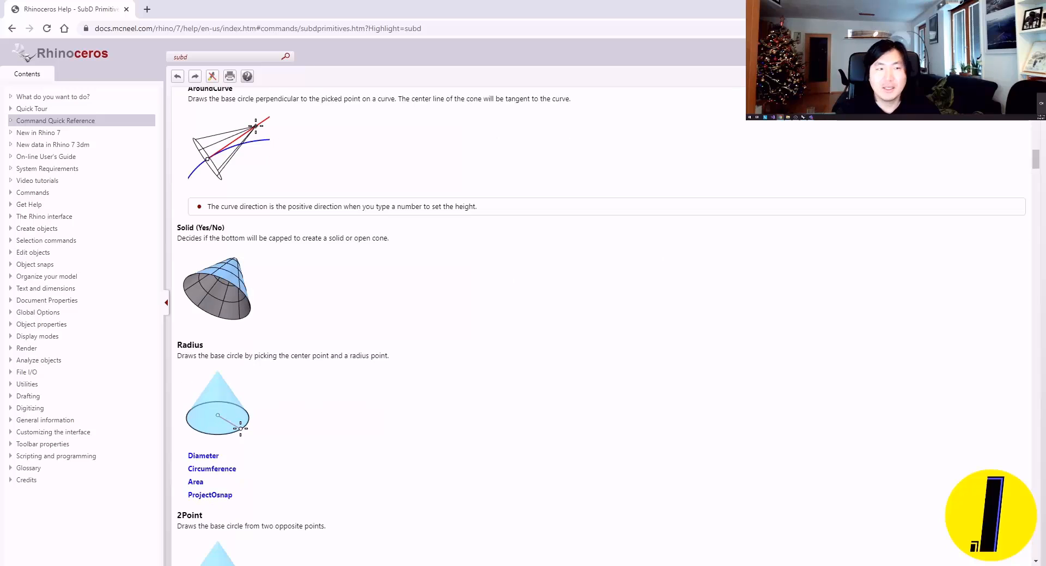
Step: Switch back to Rhino and close the floating SubD Tools toolbar
key(alt+Tab)
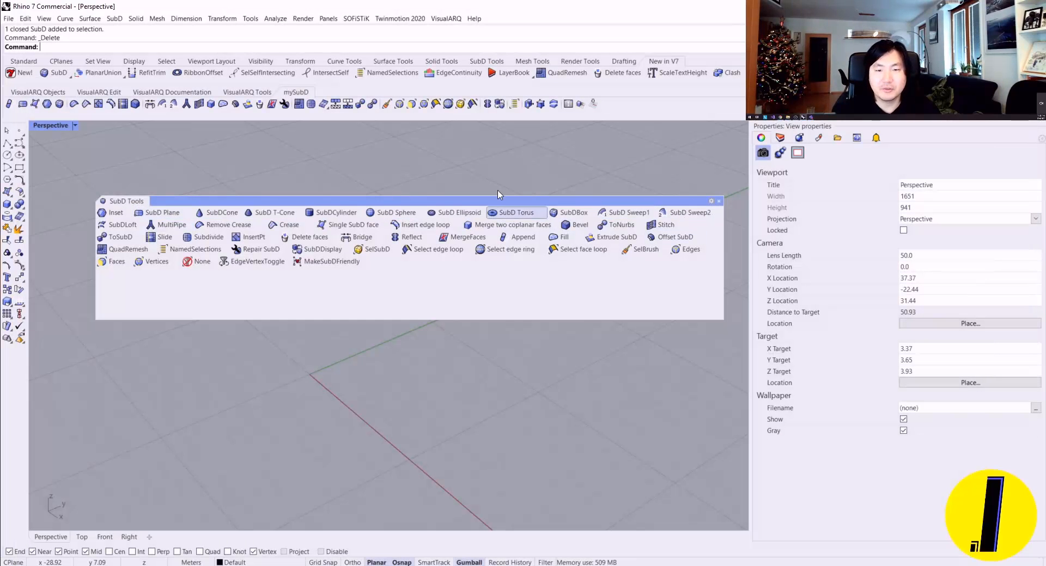
click(719, 201)
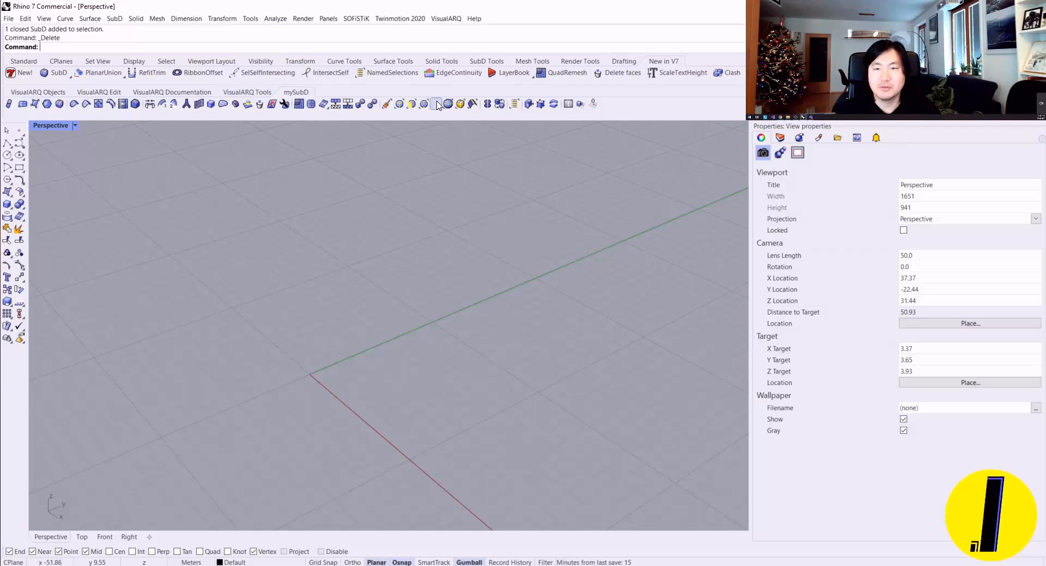
Step: Create a SubD box with its first corner at the origin, 5 m long, 5 m wide and 3 m high
right_drag(303, 231, 364, 271)
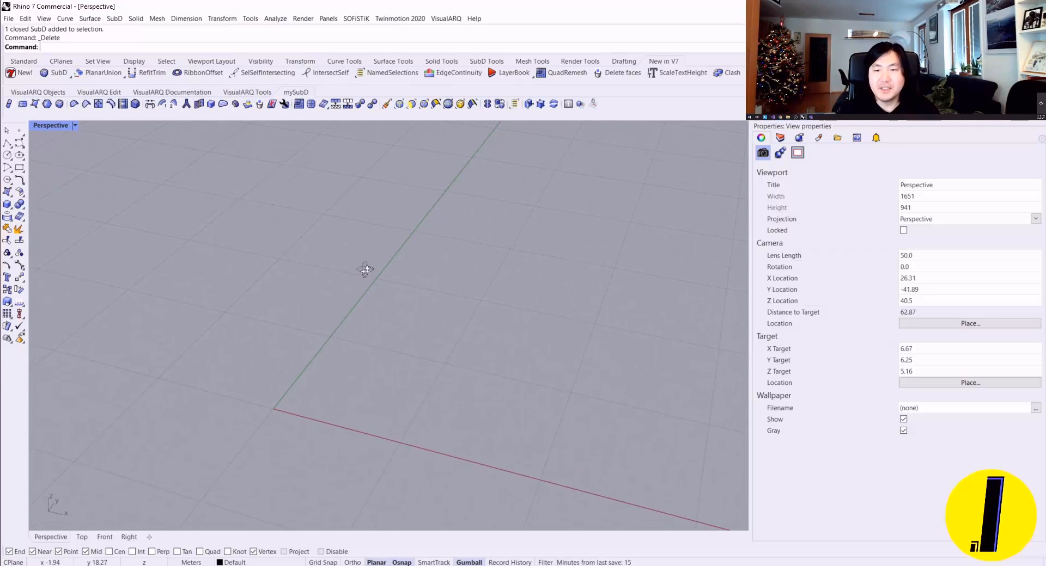
click(59, 104)
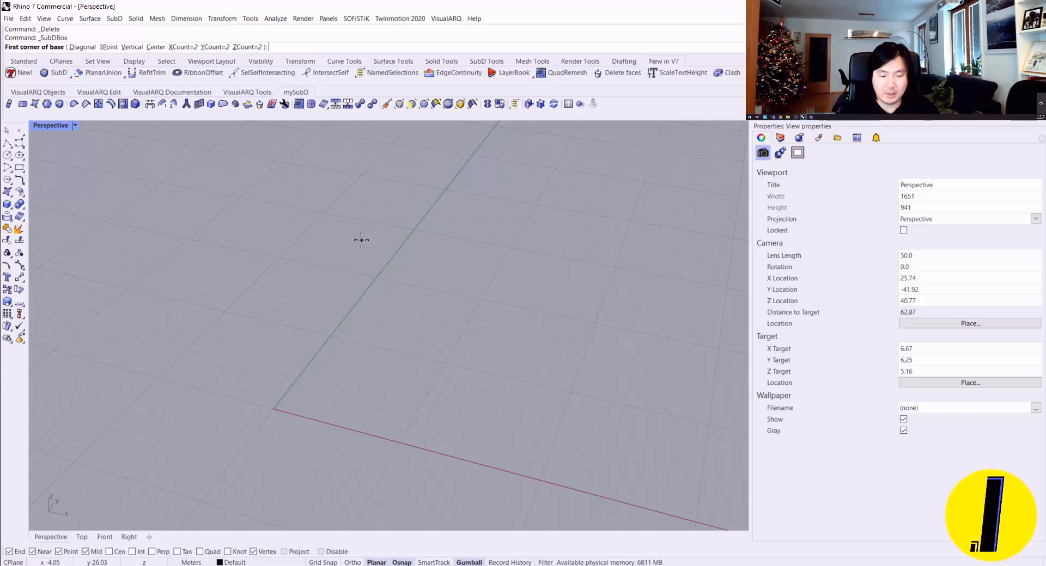
text(0)
key(Return)
scroll(362, 390, up, 2)
text(5)
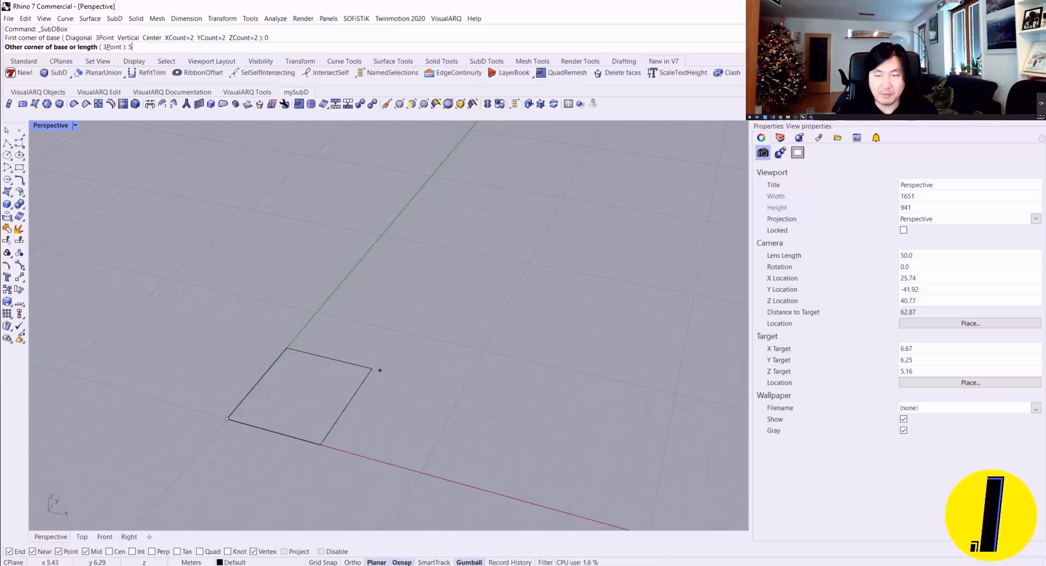
key(Return)
key(Return)
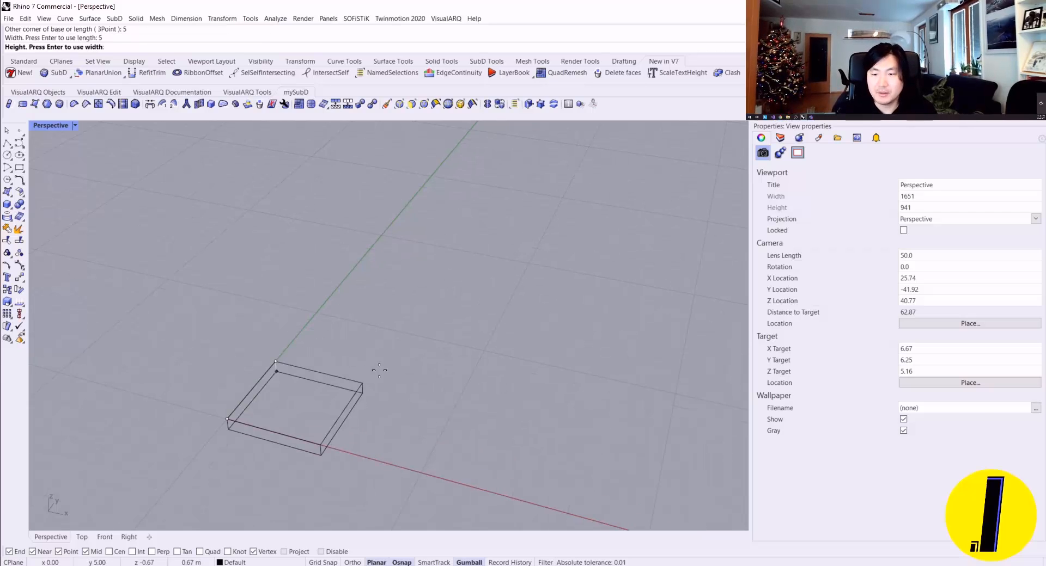
text(3)
key(Return)
scroll(379, 373, up, 2)
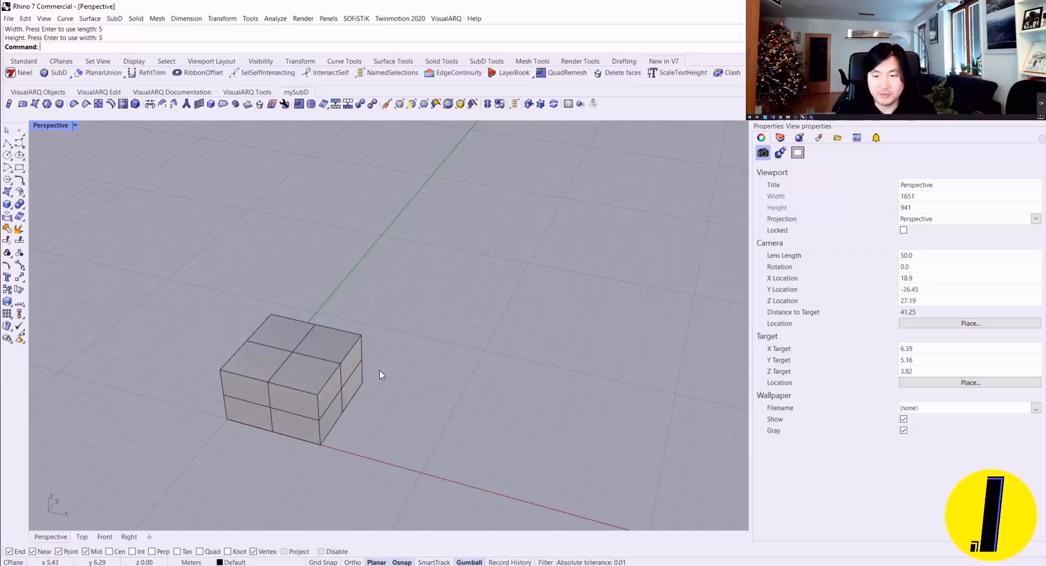
Step: Toggle the SubD box's display repeatedly between smooth and flat to compare both forms, ending with the flat display
shift+right_drag(386, 383, 473, 291)
right_drag(474, 291, 242, 378)
scroll(399, 308, up, 3)
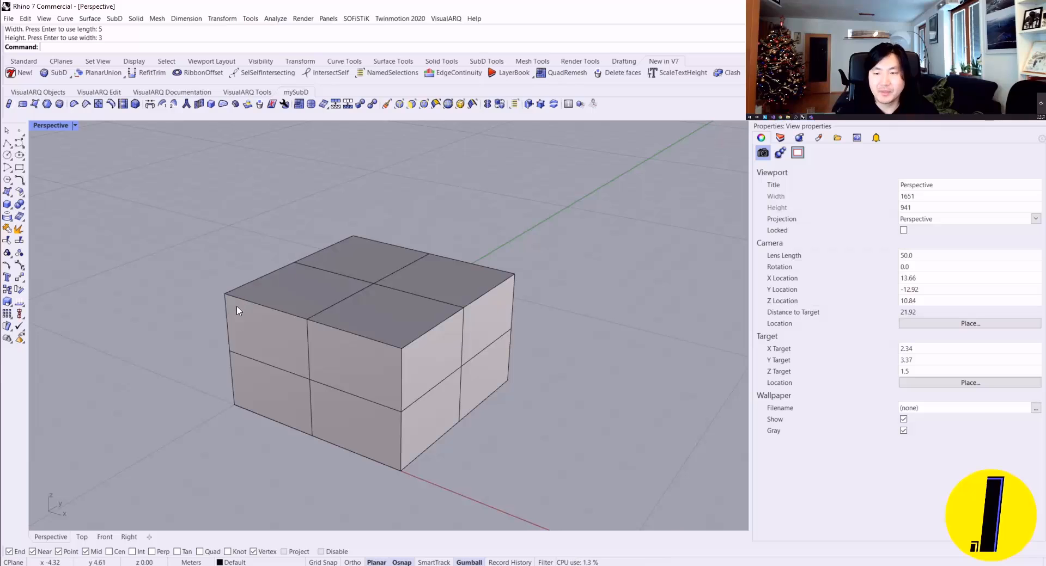
key(Tab)
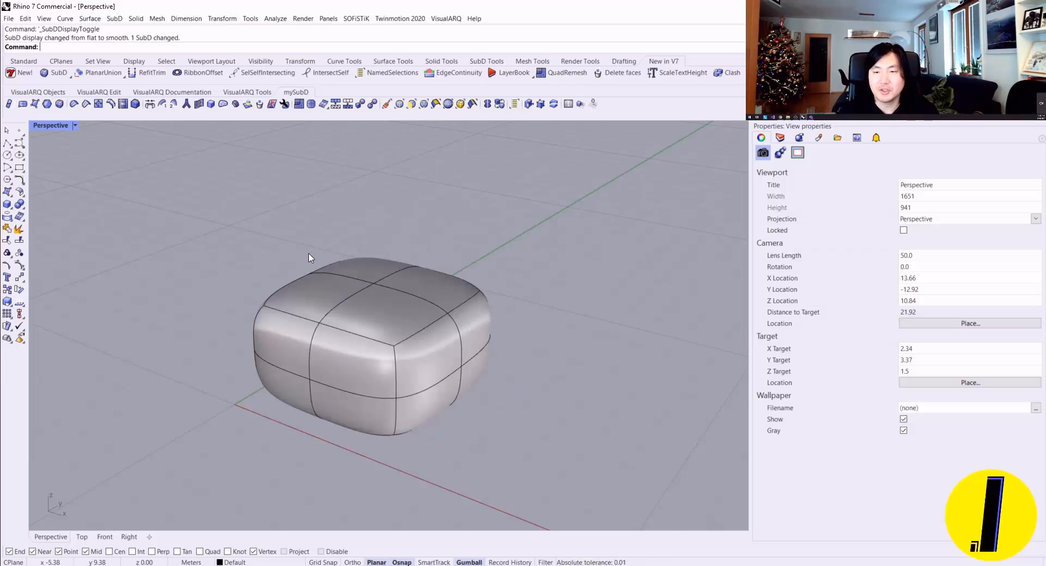
key(Tab)
right_drag(305, 257, 601, 271)
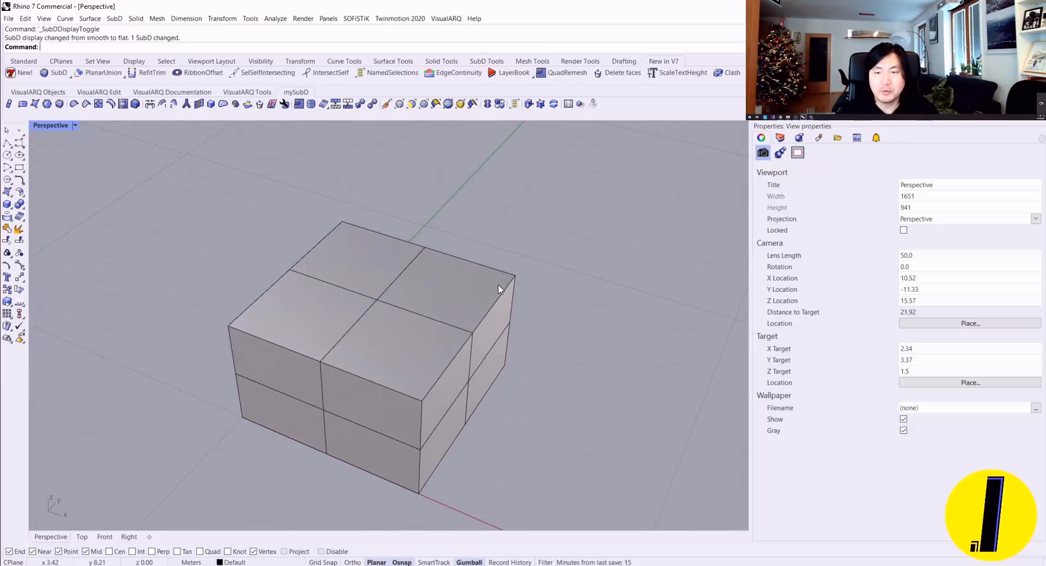
key(Tab)
key(Tab)
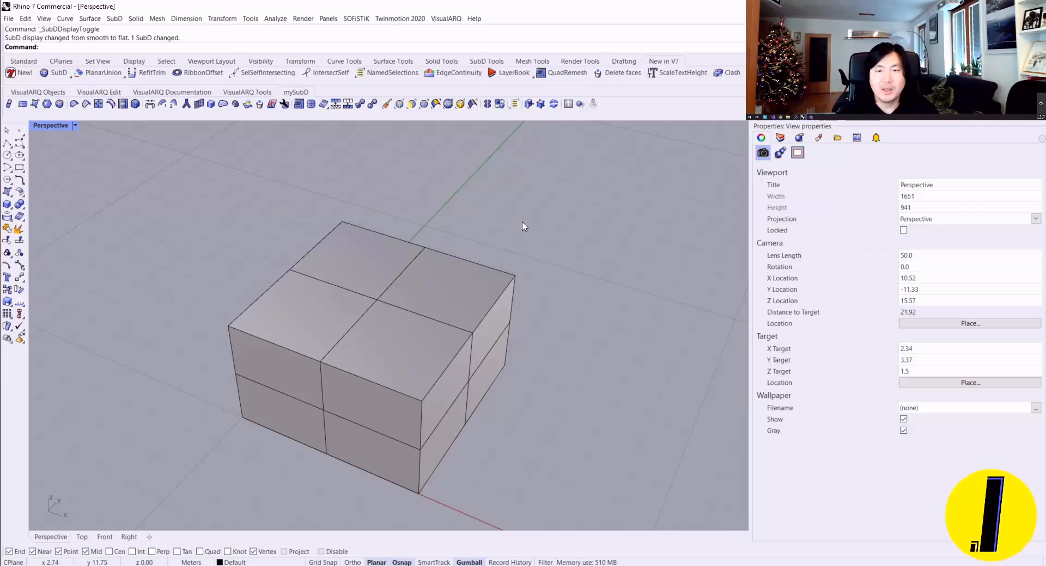
right_drag(523, 227, 508, 174)
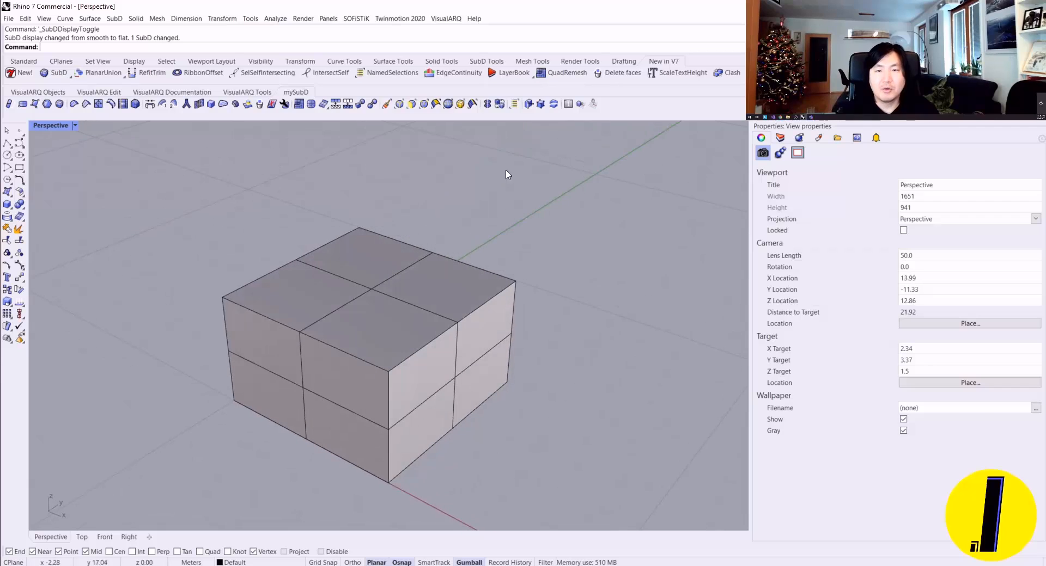
click(500, 105)
click(500, 104)
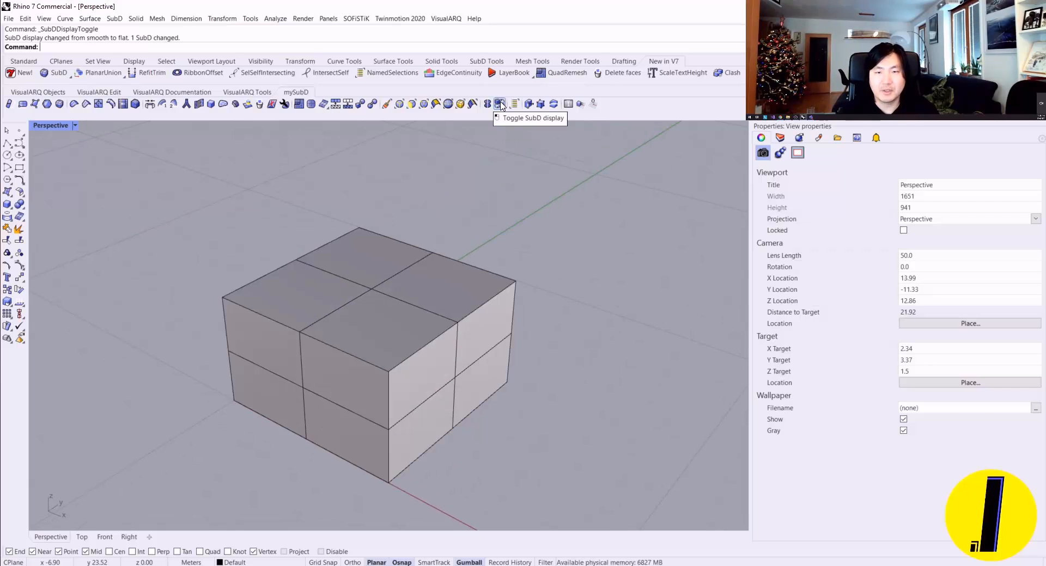
click(500, 104)
click(500, 104)
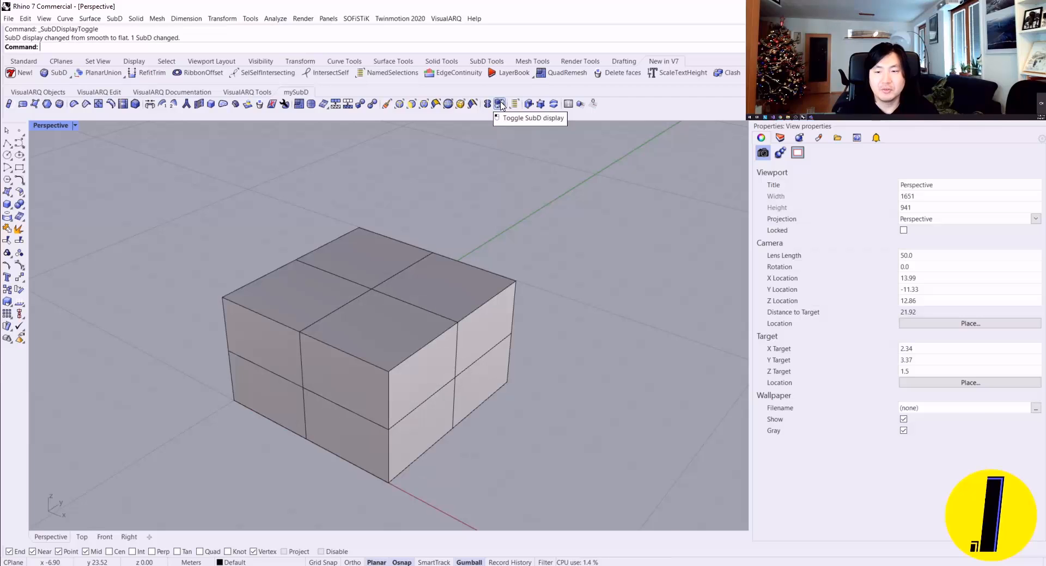
click(500, 104)
click(500, 104)
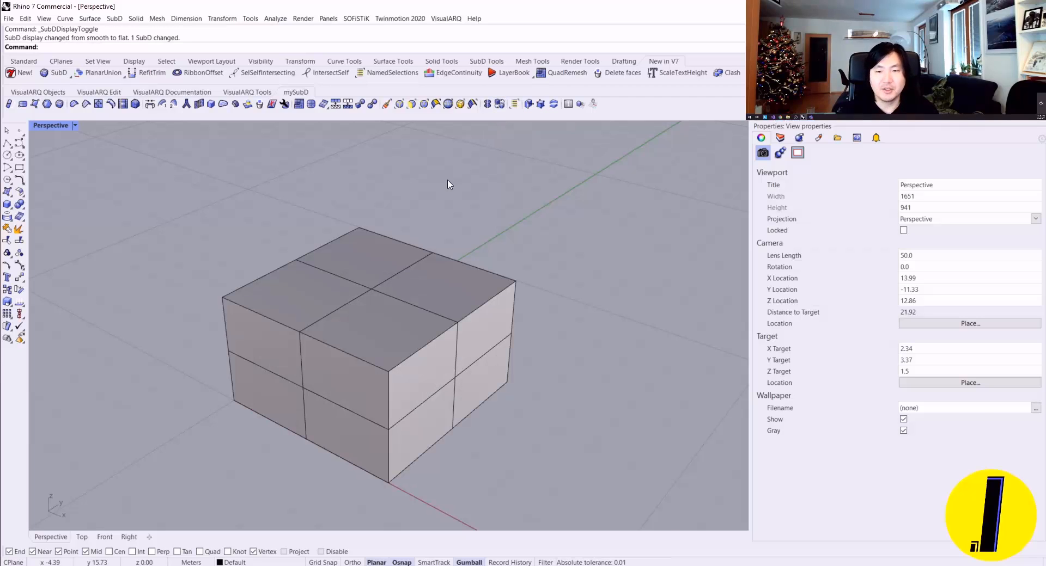
Step: Select the four top faces of the SubD box, move them upward, and extrude them once in the Z direction
right_drag(475, 184, 418, 280)
scroll(455, 215, down, 2)
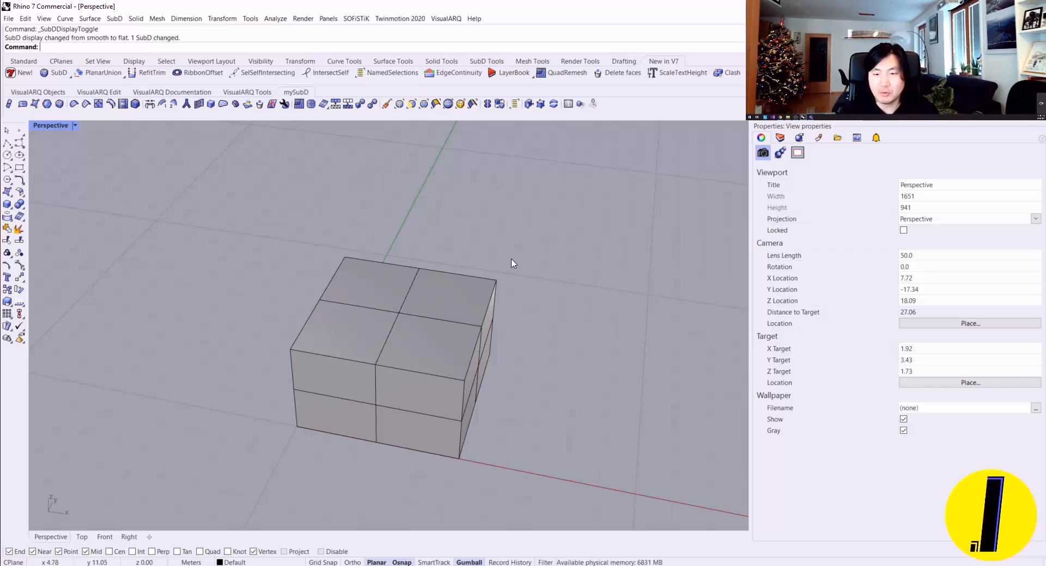
right_drag(511, 263, 489, 247)
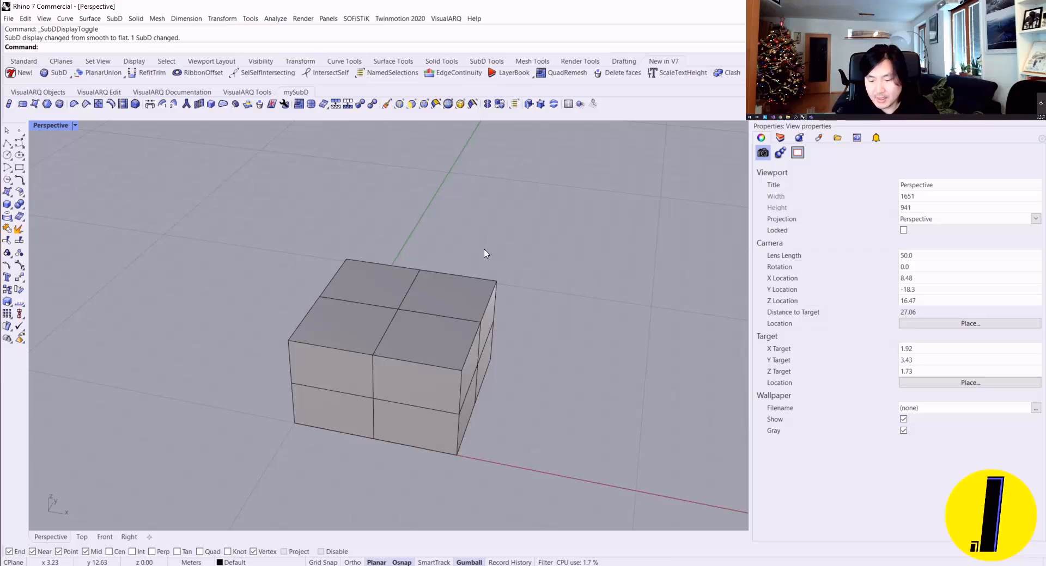
ctrl+shift+click(361, 317)
ctrl+shift+click(436, 335)
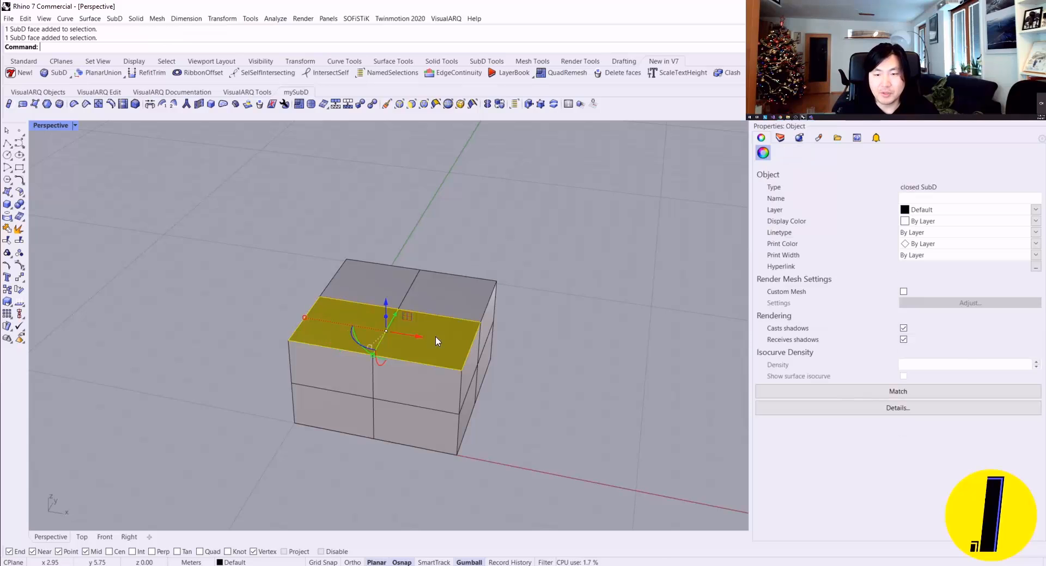
ctrl+shift+click(414, 285)
ctrl+shift+click(376, 280)
right_drag(492, 234, 458, 251)
scroll(365, 305, up, 4)
mouse_move(442, 297)
right_down()
mouse_move(469, 338)
mouse_move(456, 327)
mouse_move(480, 305)
mouse_move(381, 250)
mouse_move(320, 233)
mouse_move(427, 289)
right_up()
drag(427, 289, 405, 153)
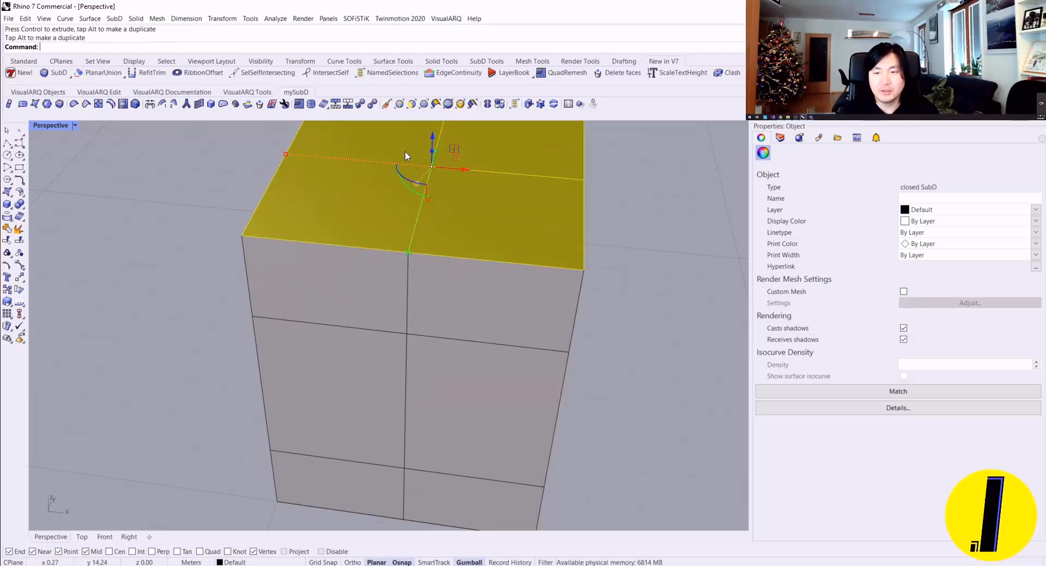
Step: Turn the Gumball off and back on, extrude the four top faces up to a height of about 8 m, and deselect them
scroll(464, 238, down, 6)
right_drag(464, 239, 403, 219)
scroll(440, 165, up, 6)
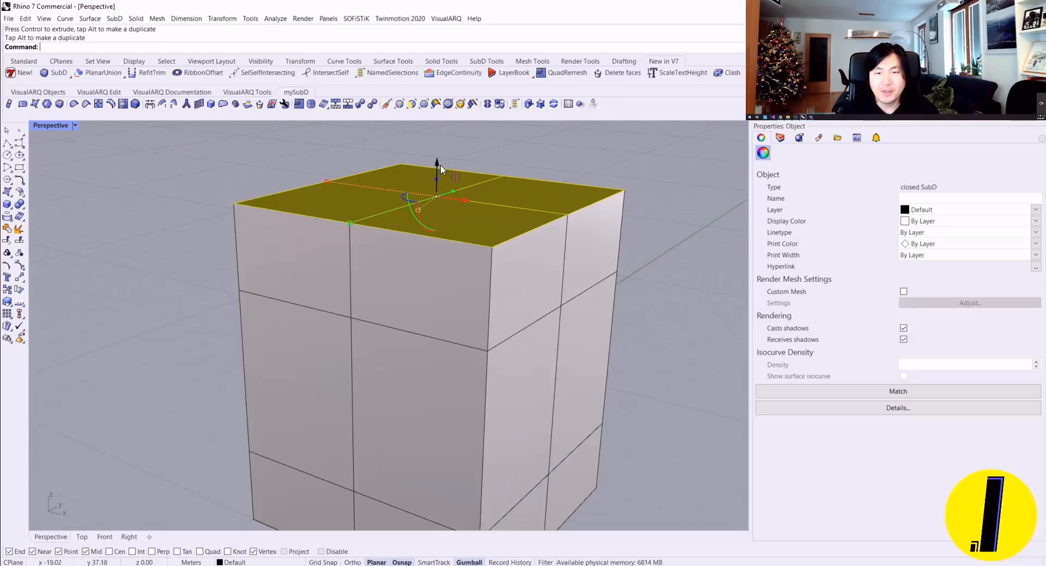
click(464, 560)
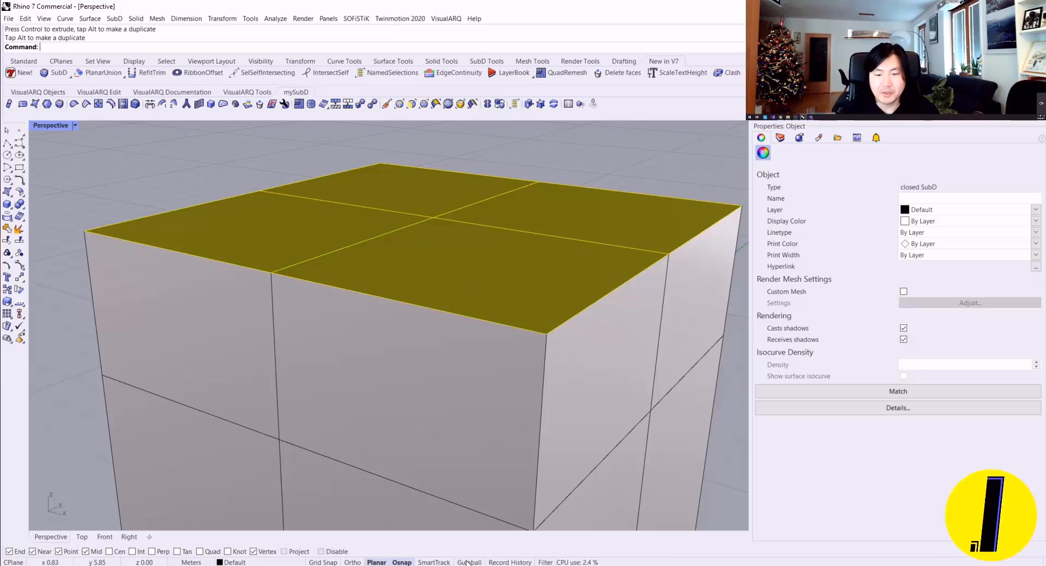
click(464, 560)
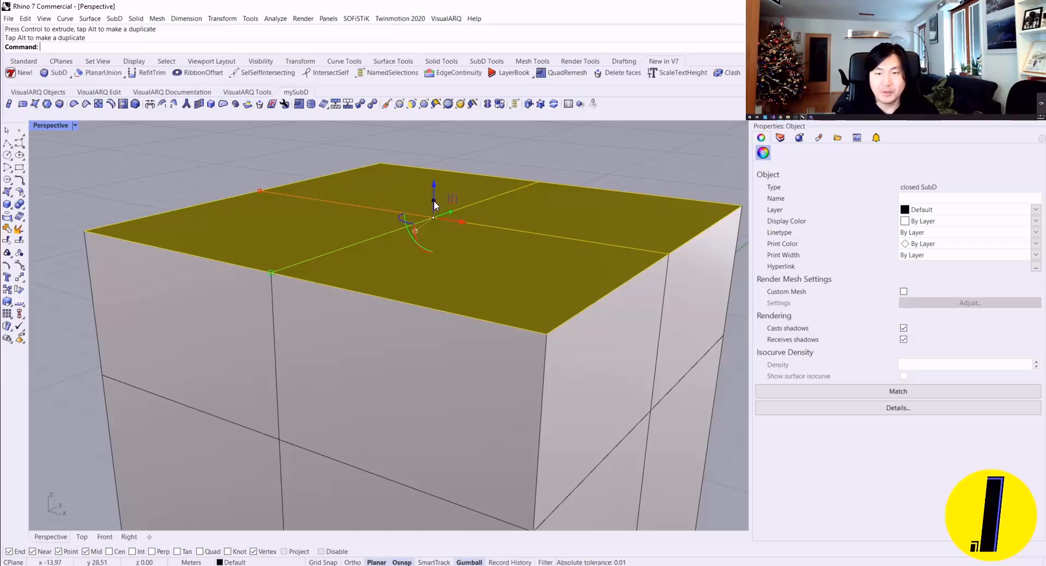
drag(434, 200, 435, 125)
scroll(437, 144, down, 8)
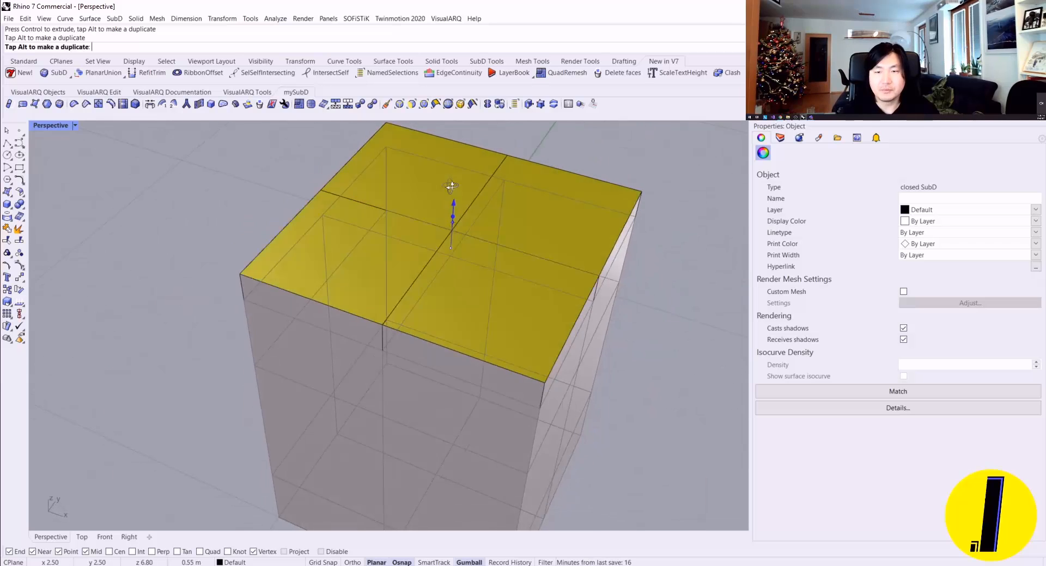
scroll(522, 218, down, 2)
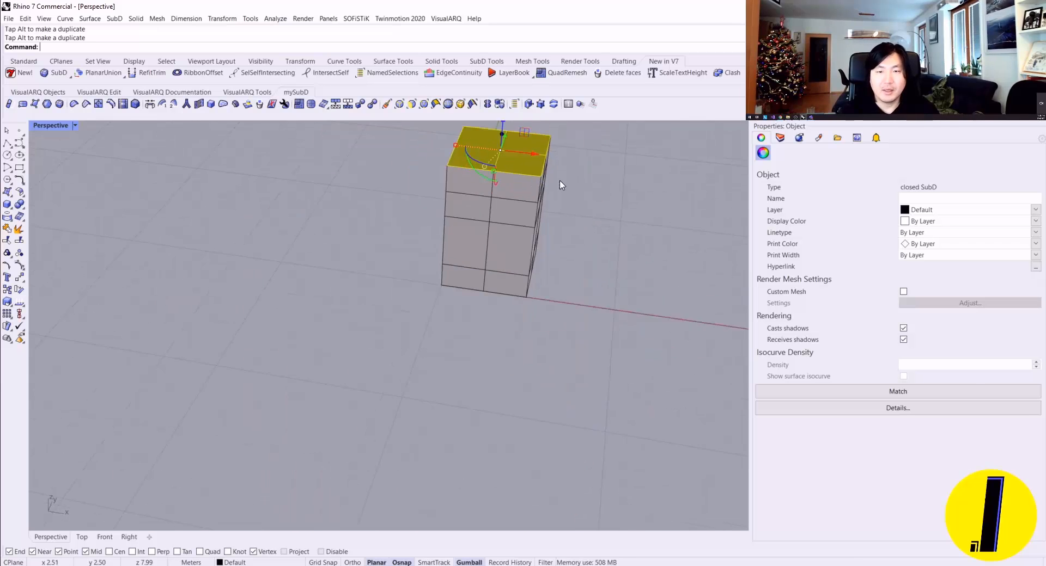
click(556, 164)
Step: Examine the extruded SubD block from several angles and toggle its display to smooth and back to flat
scroll(469, 251, down, 4)
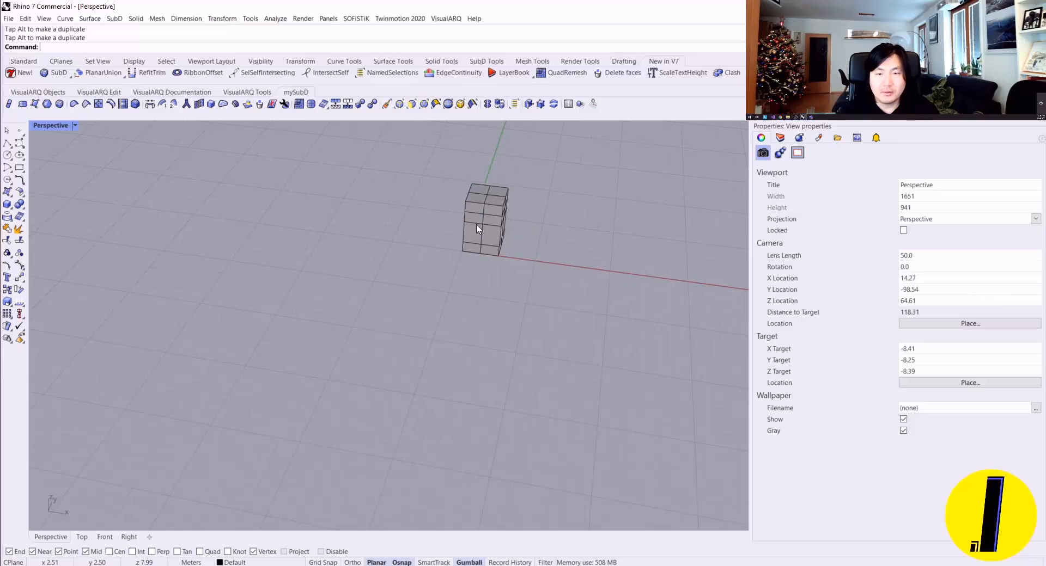
scroll(430, 312, down, 6)
scroll(445, 276, up, 16)
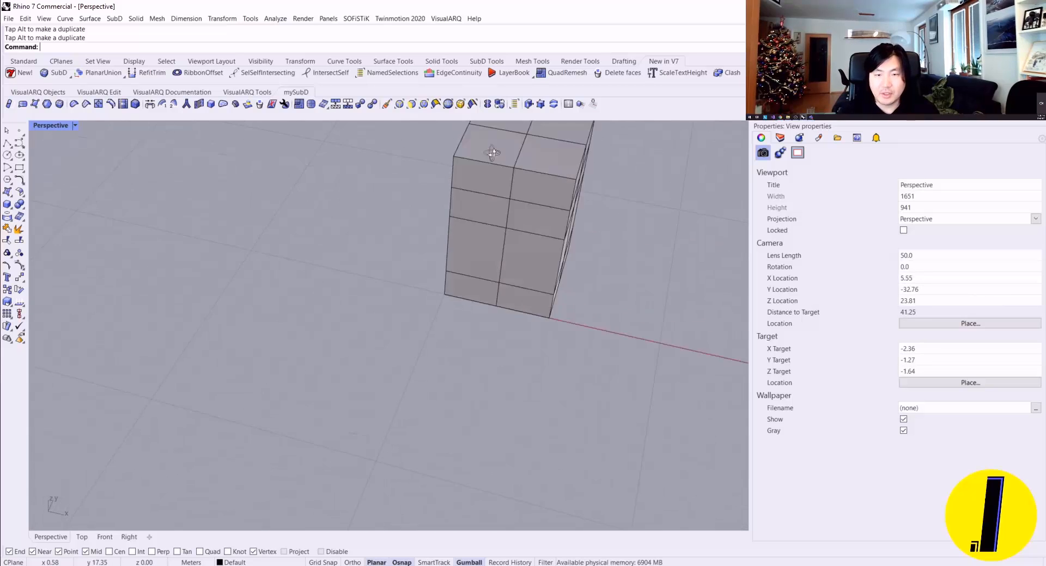
scroll(488, 226, down, 10)
right_drag(588, 198, 566, 191)
scroll(456, 317, up, 10)
right_drag(460, 322, 523, 310)
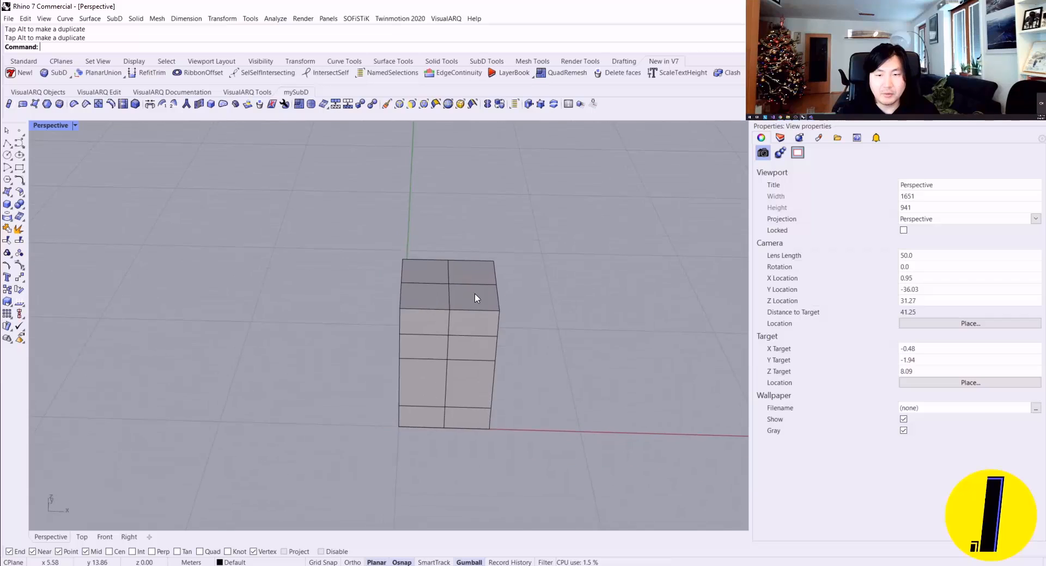
scroll(465, 272, up, 6)
scroll(462, 254, down, 3)
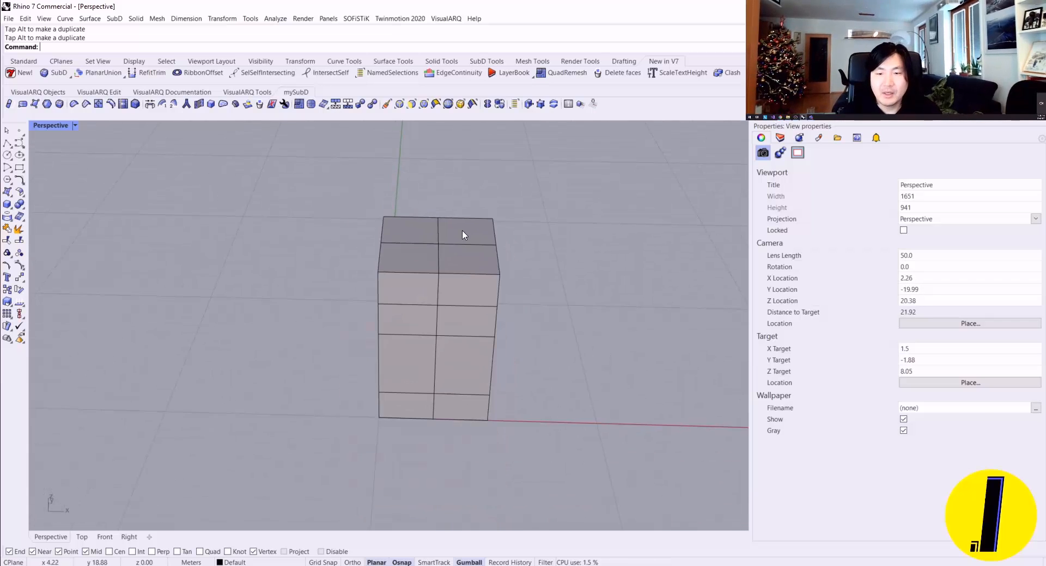
right_drag(463, 235, 401, 264)
key(Tab)
key(Tab)
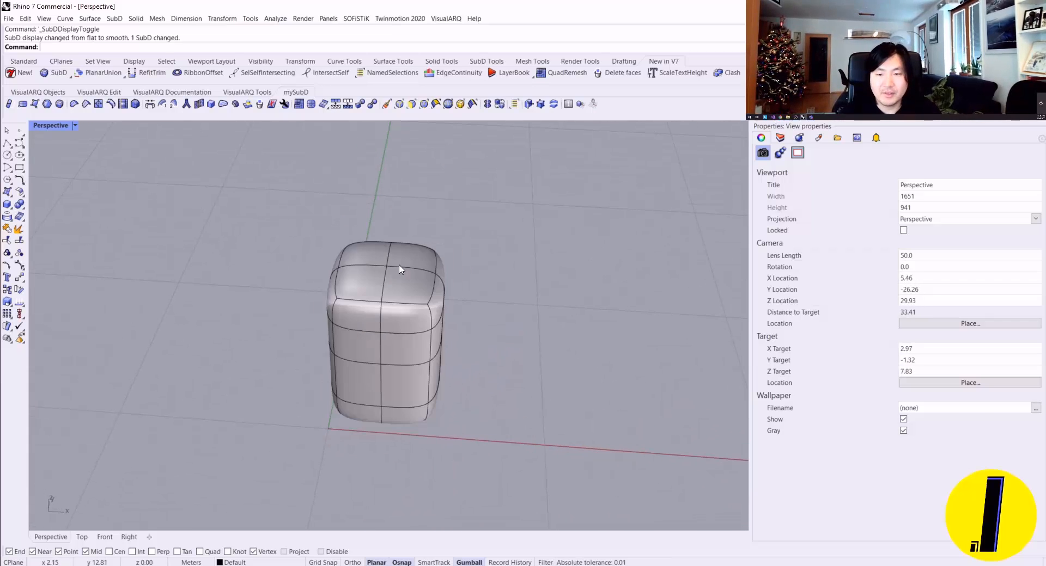
Step: Select the block's four top faces and inset them, setting the inset distance freehand so each face gets its own frame
scroll(376, 279, up, 2)
ctrl+shift+click(376, 281)
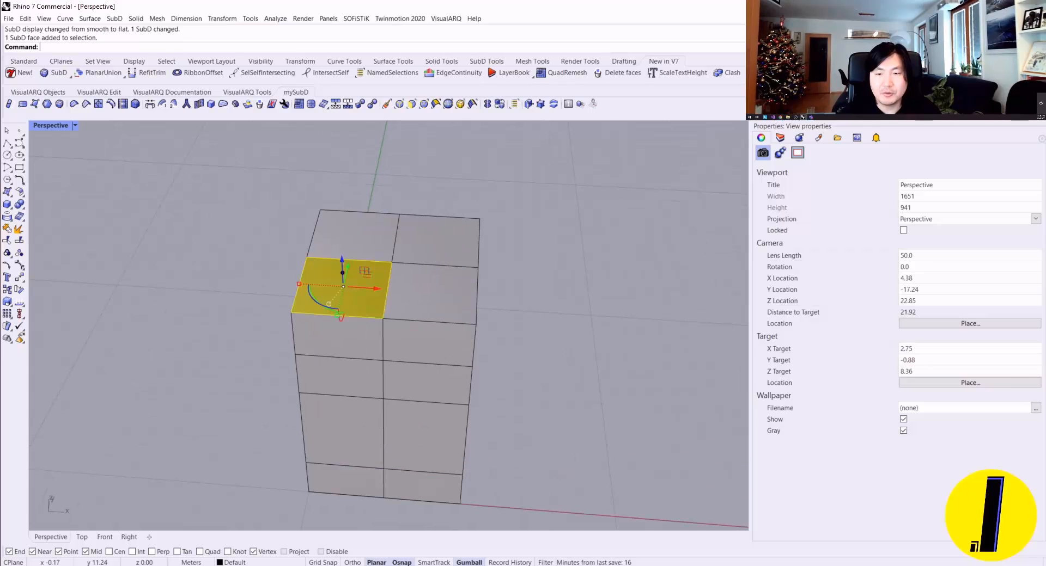
ctrl+shift+click(431, 295)
ctrl+shift+click(432, 257)
ctrl+shift+click(343, 241)
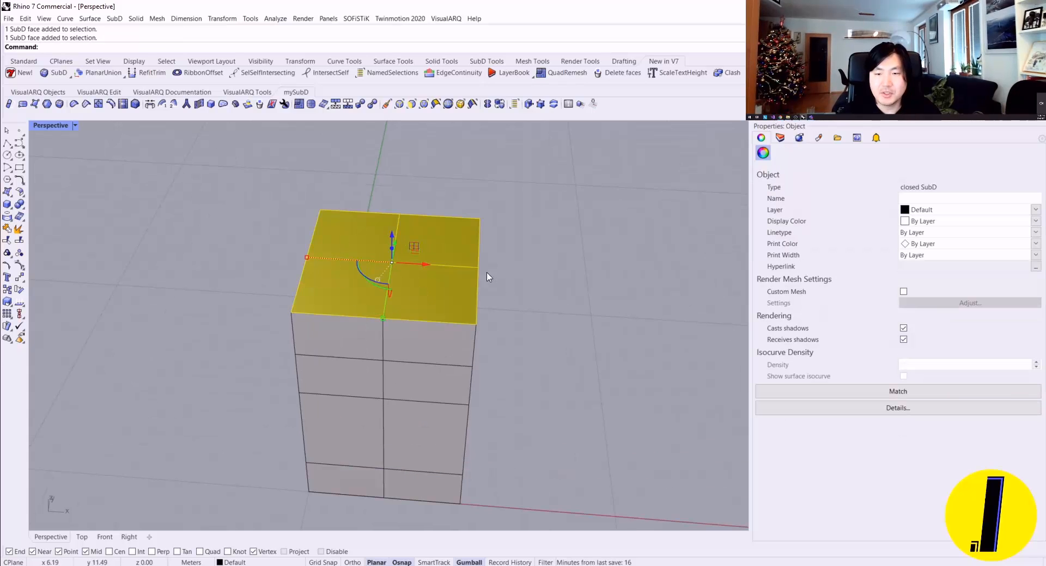
right_drag(489, 278, 524, 240)
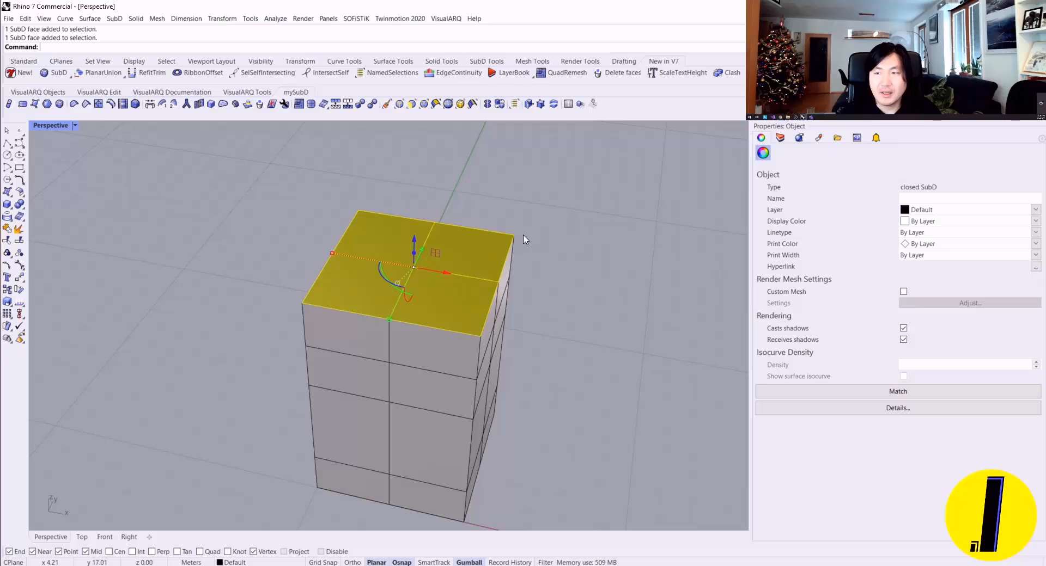
click(48, 104)
scroll(489, 320, up, 2)
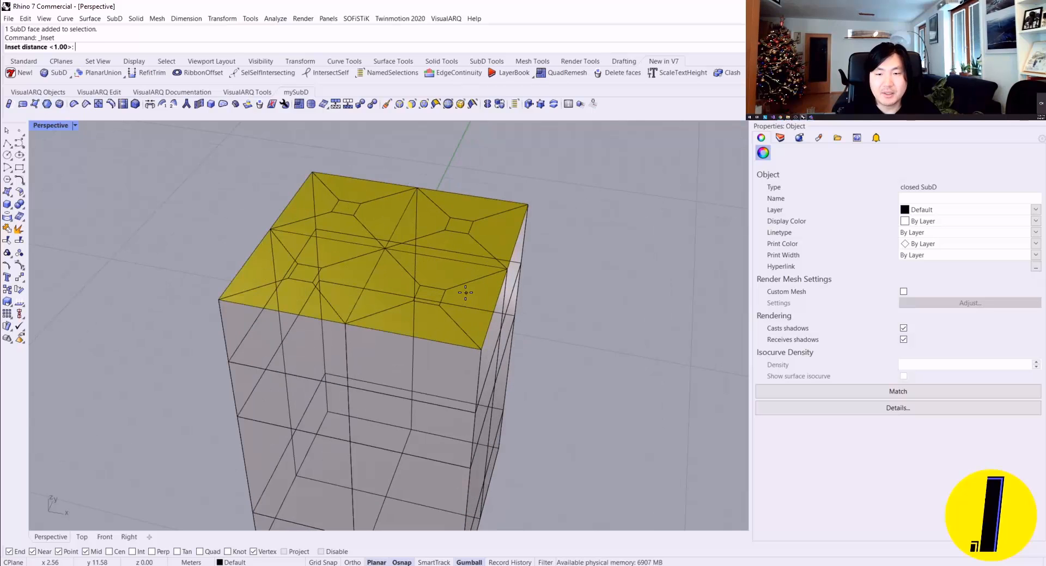
click(465, 293)
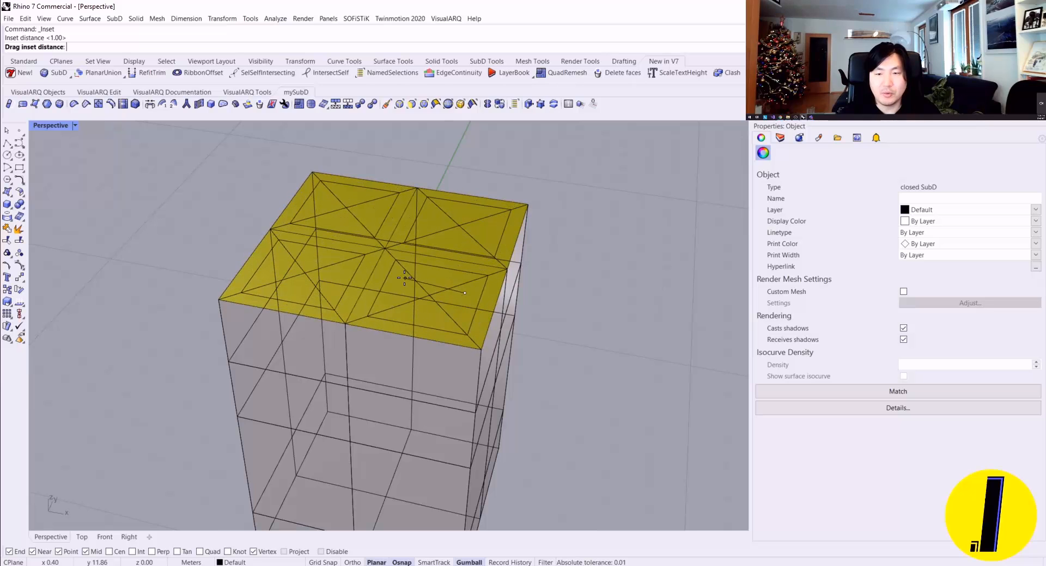
click(404, 279)
right_drag(404, 278, 442, 258)
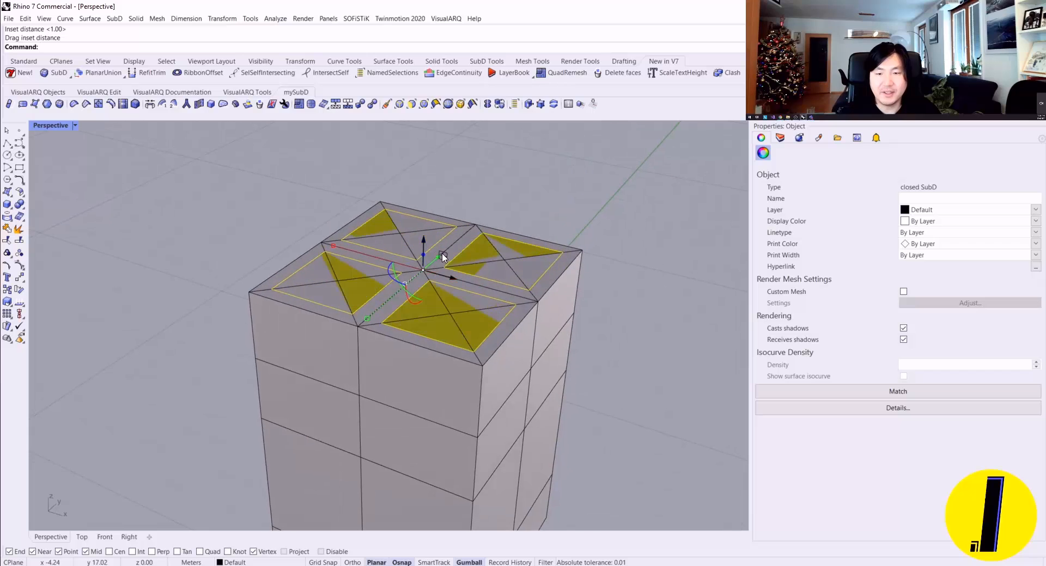
Step: Try raising the four inset faces above the block, and undo both the move and the inset
drag(427, 243, 424, 199)
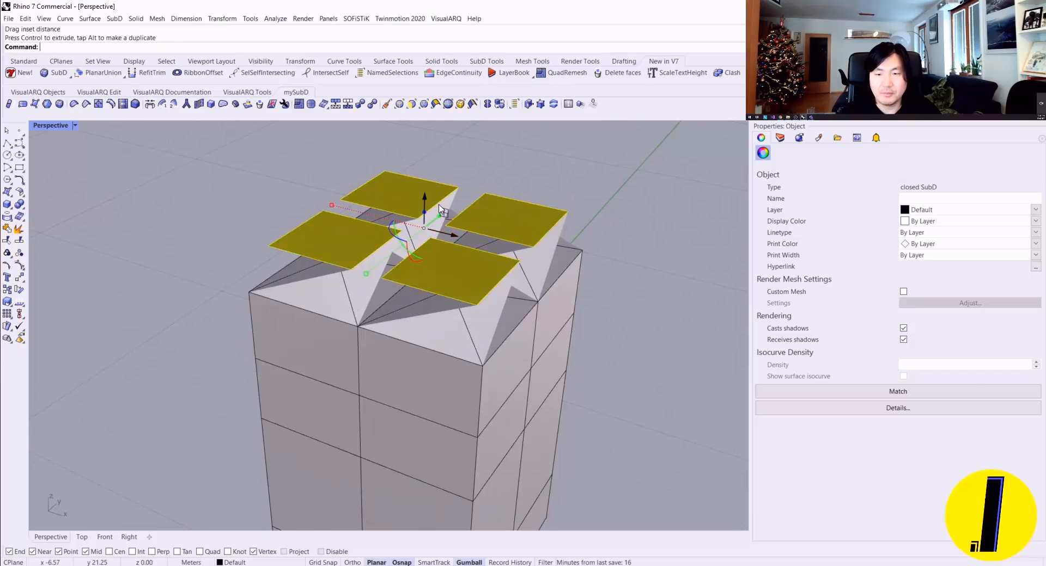
key(ctrl+z)
key(ctrl+z)
Step: Try insetting the block's four top faces by a distance picked from a top corner, and undo the inset
right_drag(368, 252, 381, 264)
ctrl+shift+click(338, 265)
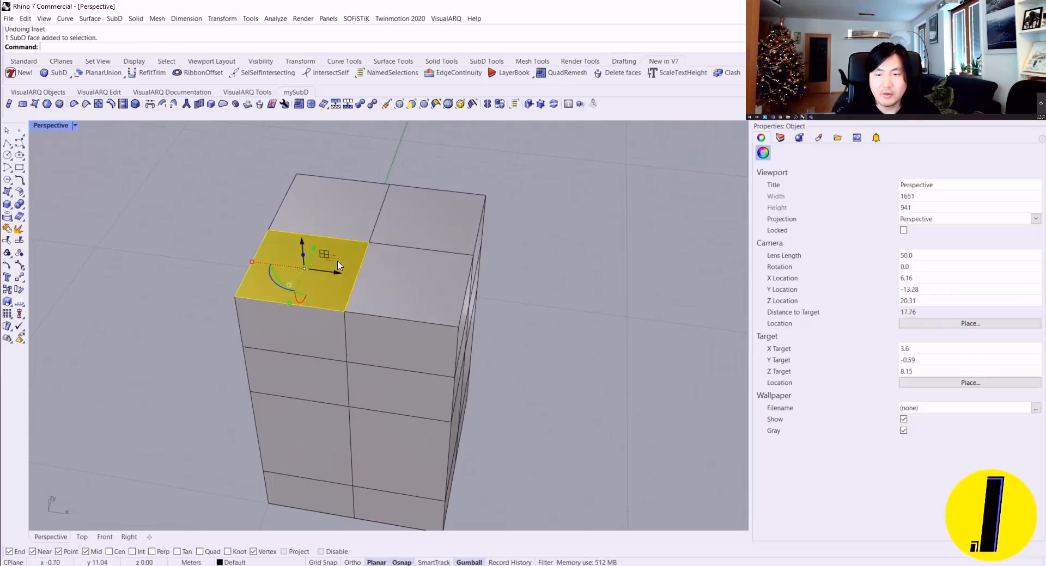
ctrl+shift+click(335, 209)
ctrl+shift+click(427, 217)
ctrl+shift+click(404, 279)
right_click(374, 47)
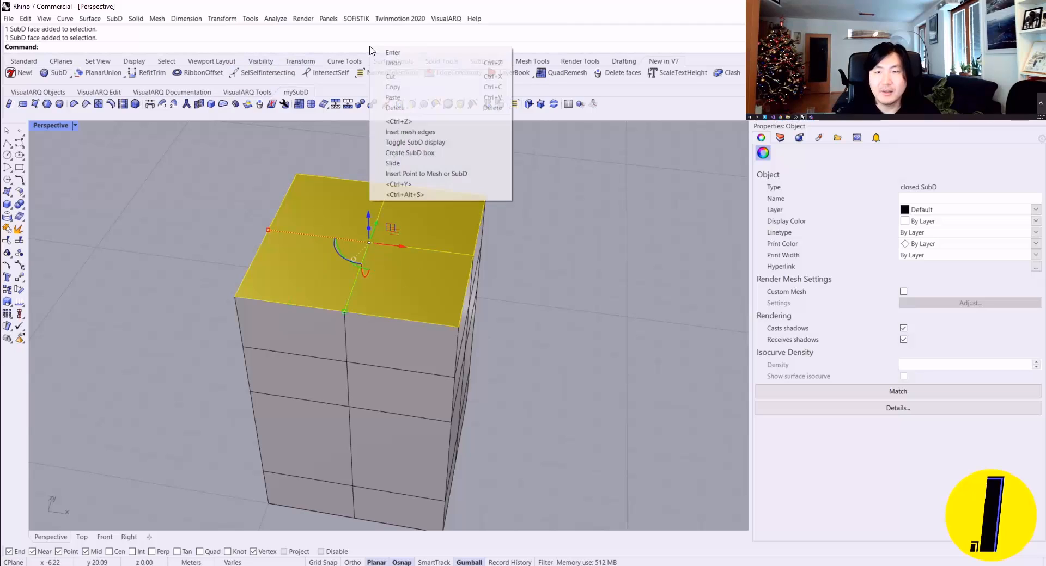
click(414, 131)
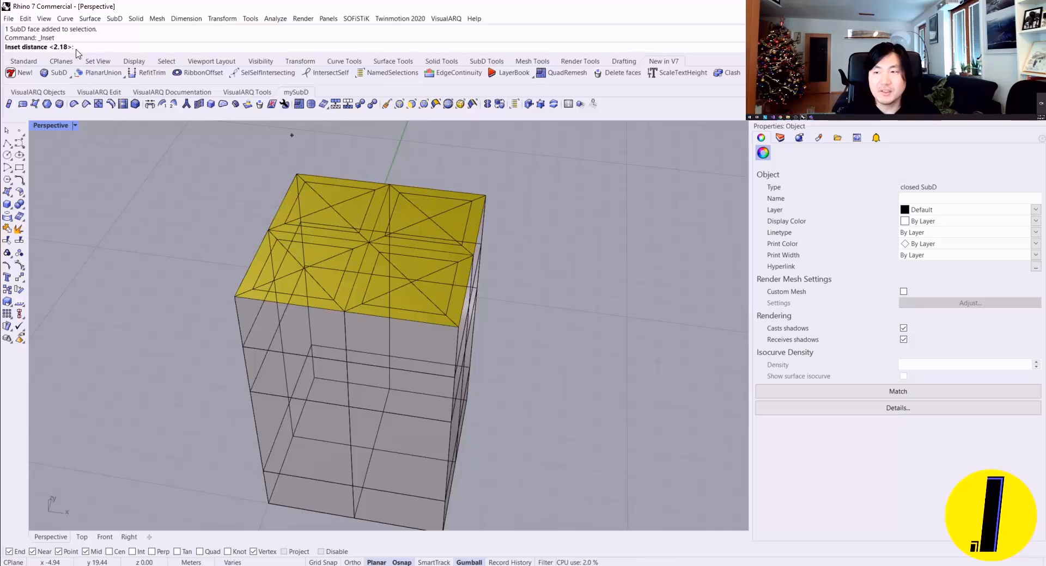
click(485, 196)
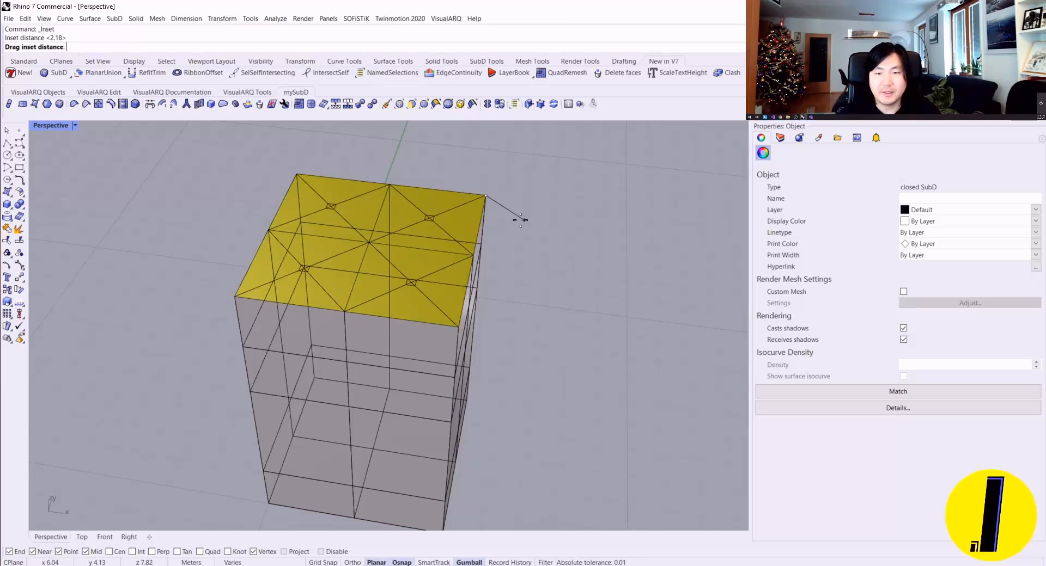
click(401, 195)
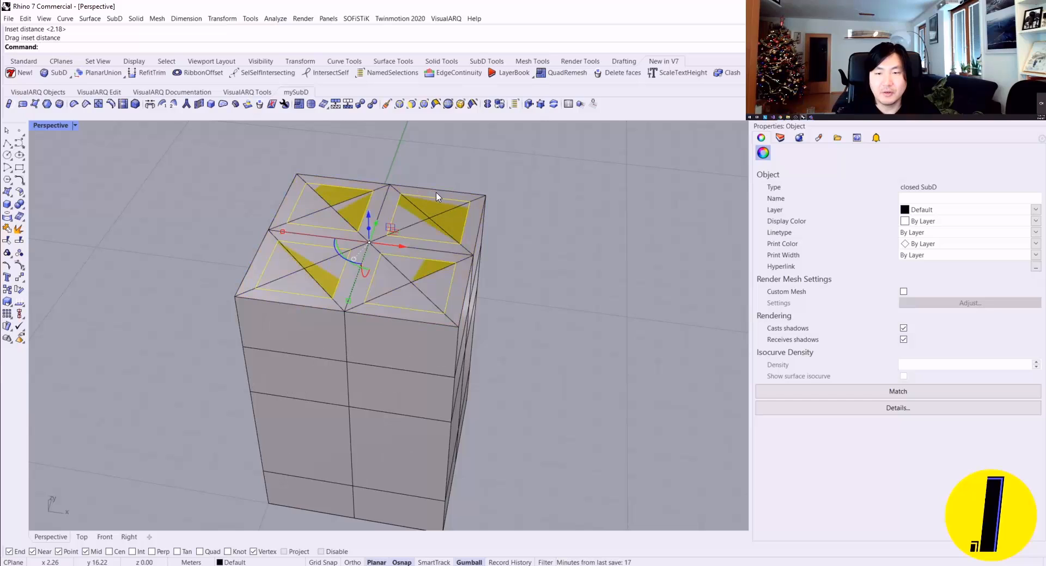
key(ctrl+z)
Step: Select the block's four top faces again and inset them by the preset distance of 2.14 m
ctrl+shift+click(419, 216)
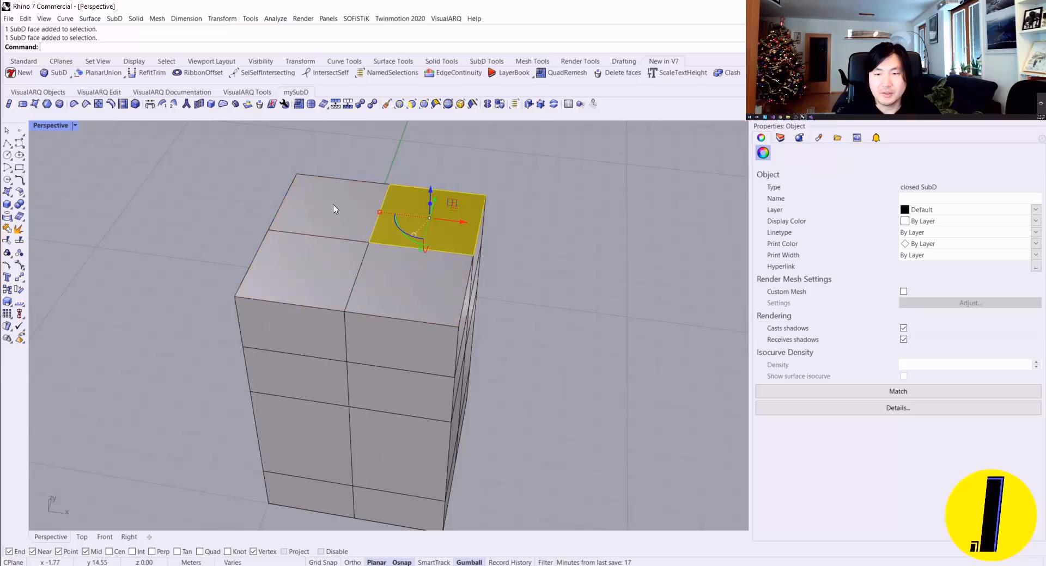
ctrl+shift+click(334, 210)
ctrl+shift+click(302, 272)
ctrl+shift+click(410, 285)
right_click(409, 283)
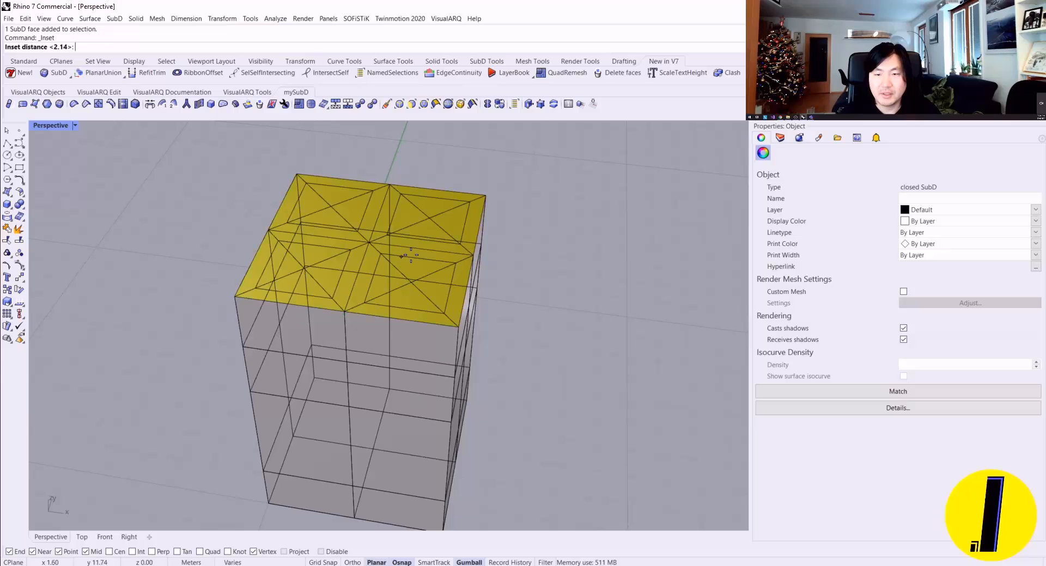
click(488, 225)
scroll(476, 202, down, 4)
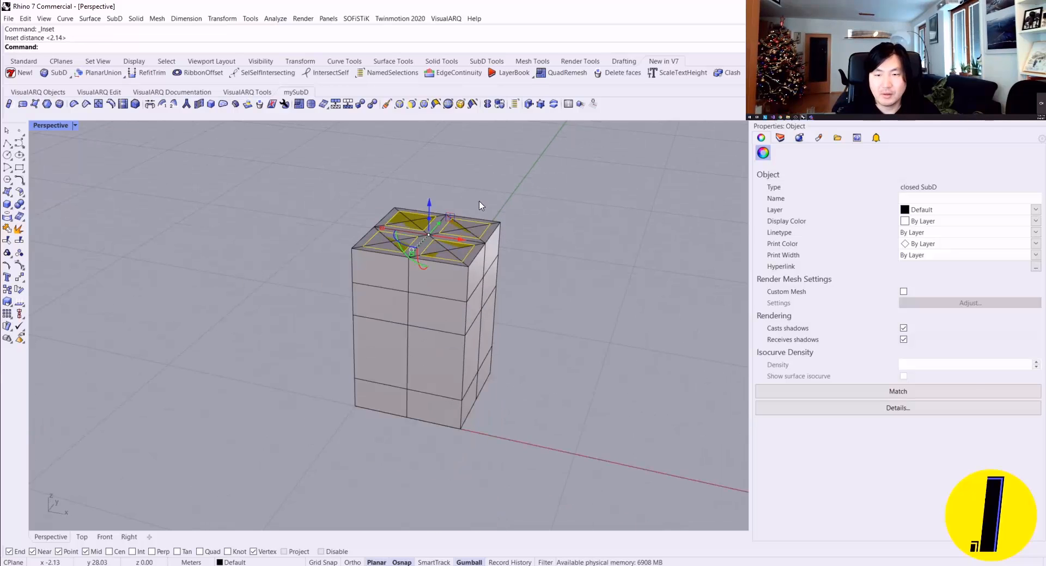
Step: Delete the whole extruded SubD block from the scene
click(467, 296)
key(Delete)
right_drag(469, 301, 467, 326)
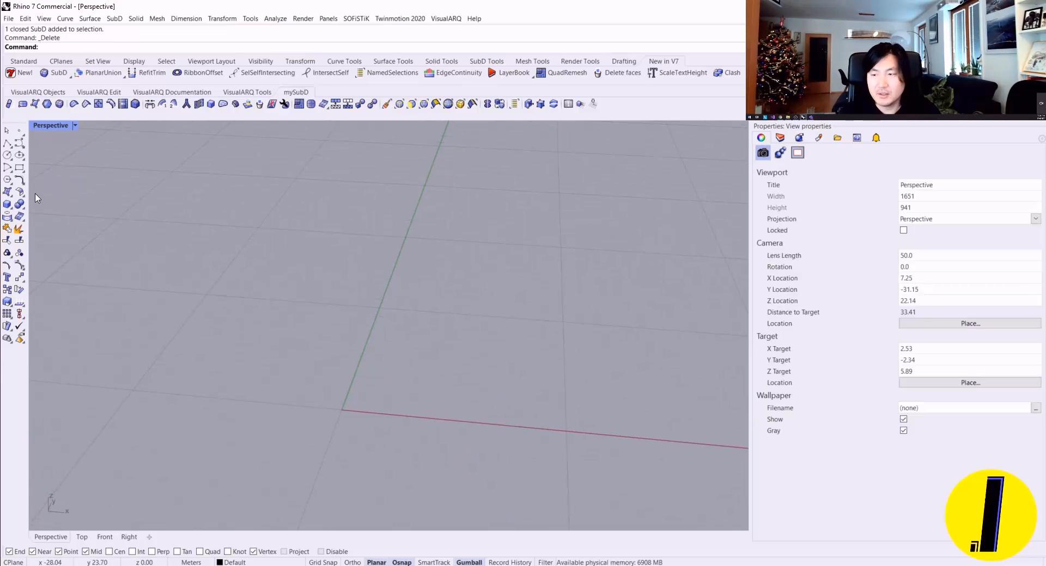
Step: Create a SubD box from the origin, 5 m long, 5 m wide and 3 m high, with two divisions per direction
click(60, 104)
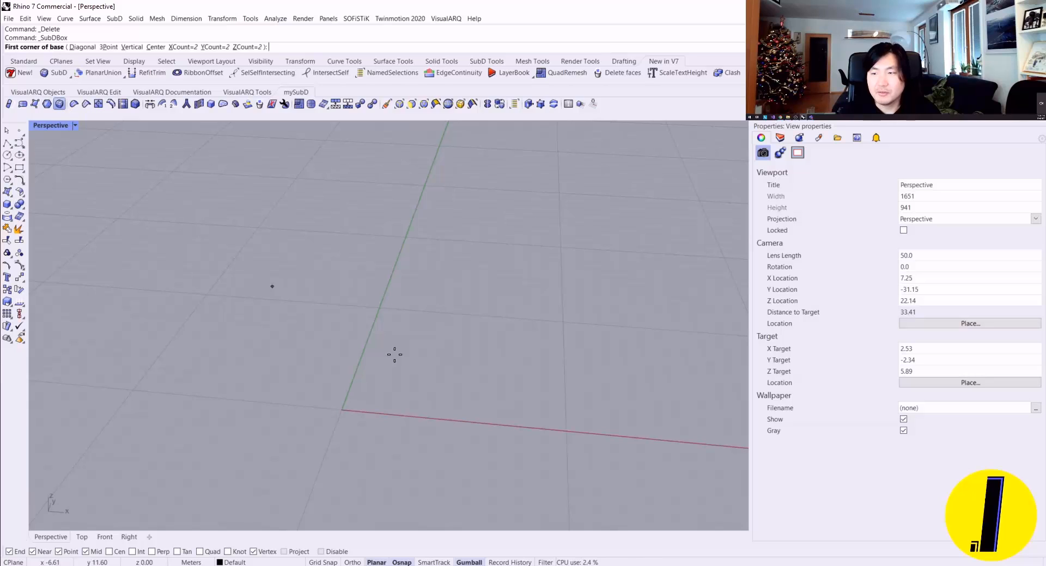
text(0)
key(Return)
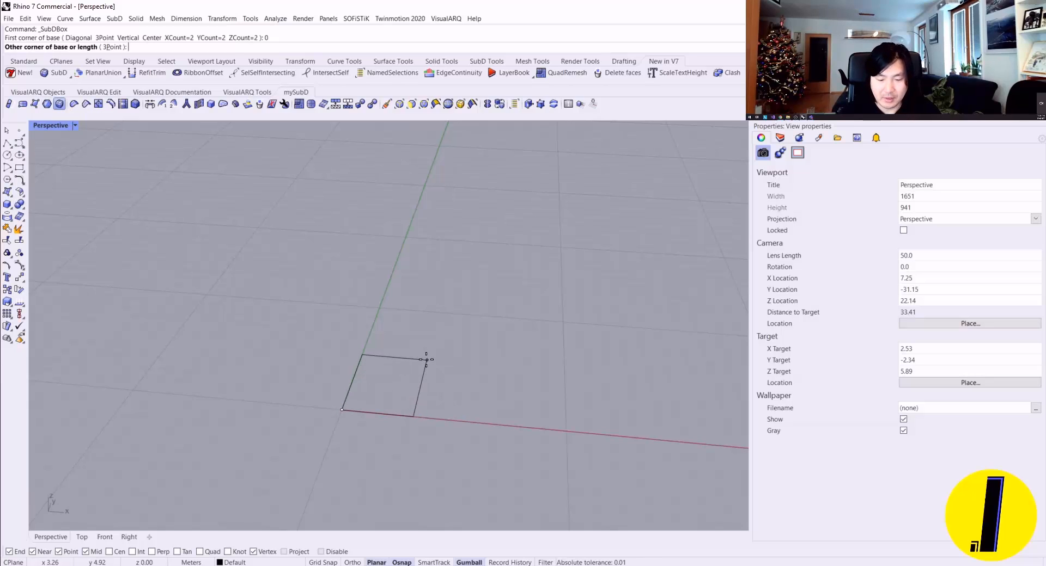
text(5)
key(Return)
key(Return)
key(Return)
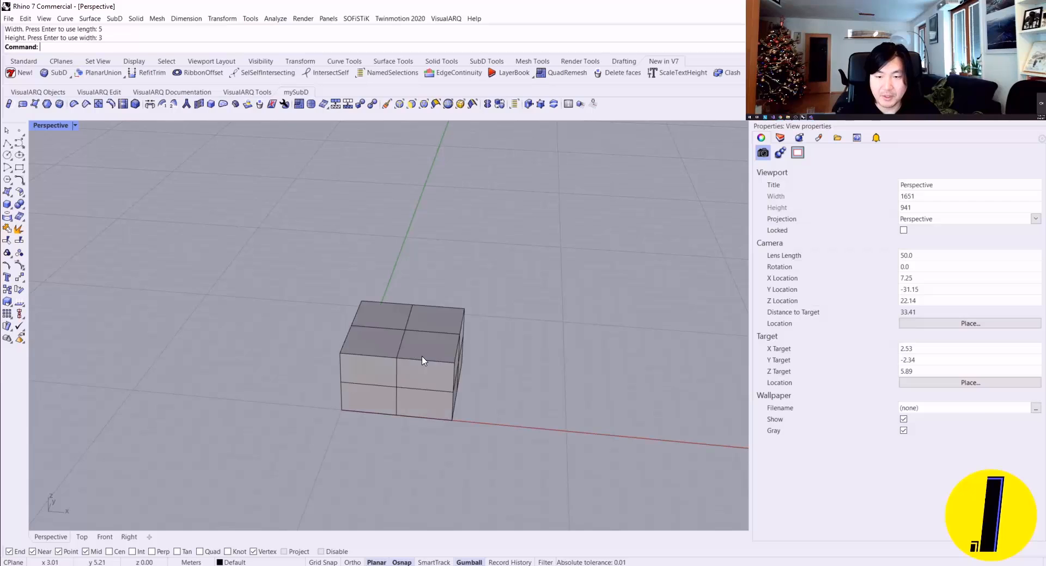
Step: Select the SubD box's four top faces and inset them by the preset distance of 2.14 m
scroll(419, 348, up, 2)
ctrl+shift+click(415, 345)
ctrl+shift+click(356, 328)
ctrl+shift+click(362, 299)
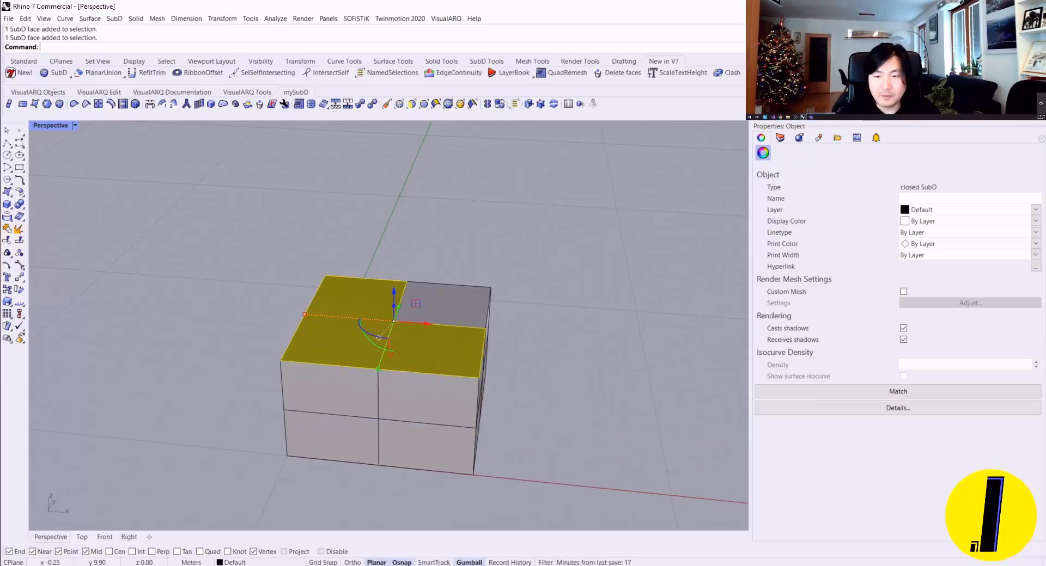
ctrl+shift+click(431, 300)
click(59, 104)
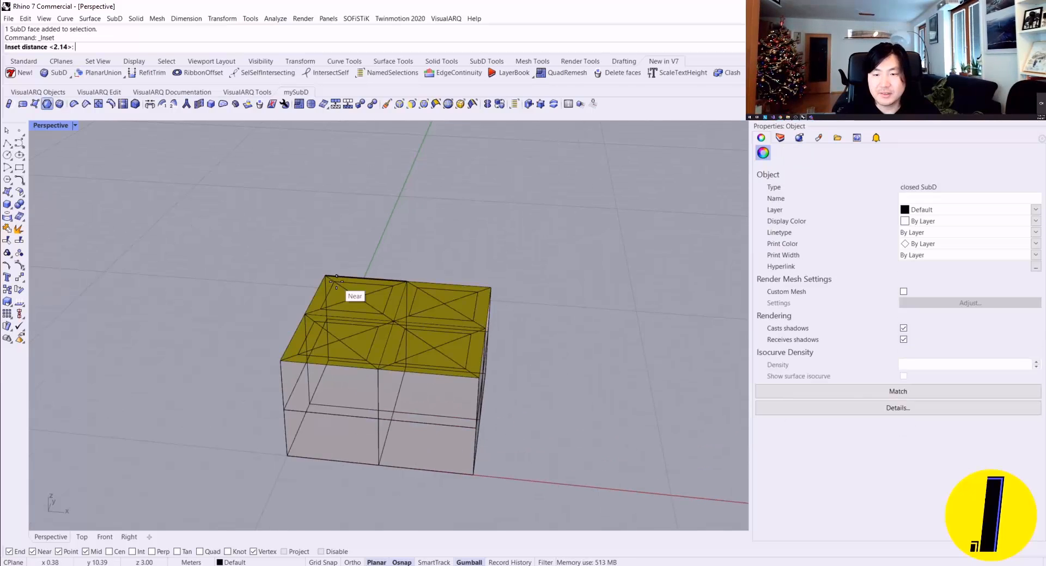
click(395, 220)
right_drag(462, 243, 443, 238)
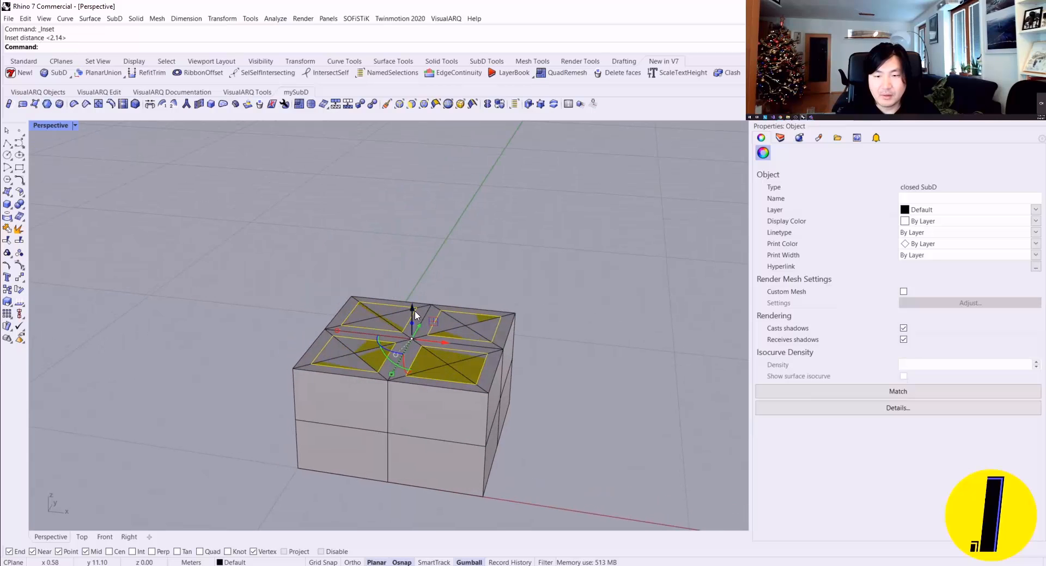
Step: Try raising the inset faces above the box, and undo both the move and the inset
drag(413, 309, 403, 221)
right_drag(512, 258, 320, 238)
right_drag(436, 262, 344, 261)
key(ctrl+z)
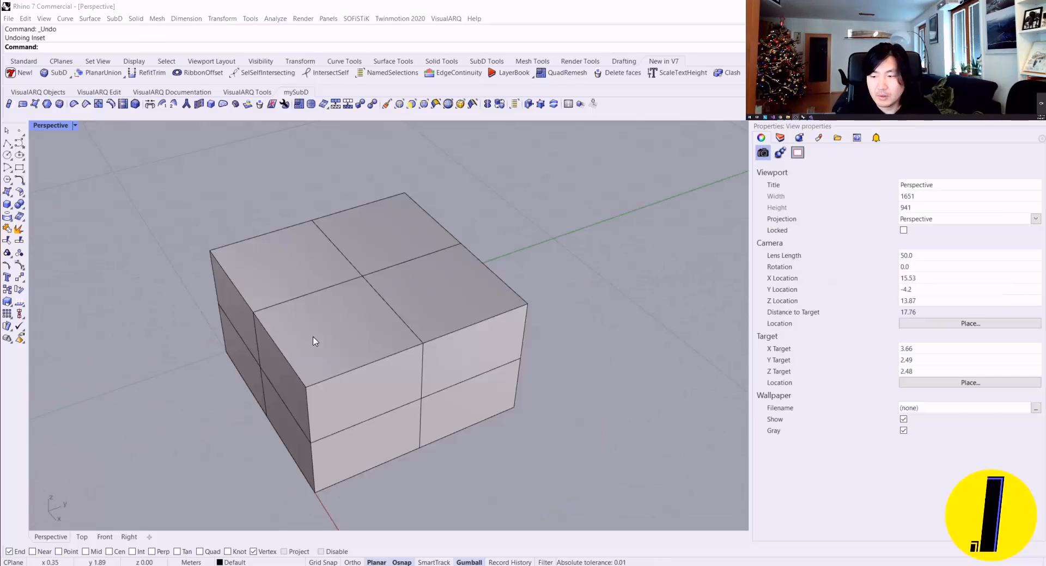
Step: Restrict the selection to faces, select the box's four top faces, and close the selection filter
right_drag(316, 343, 450, 311)
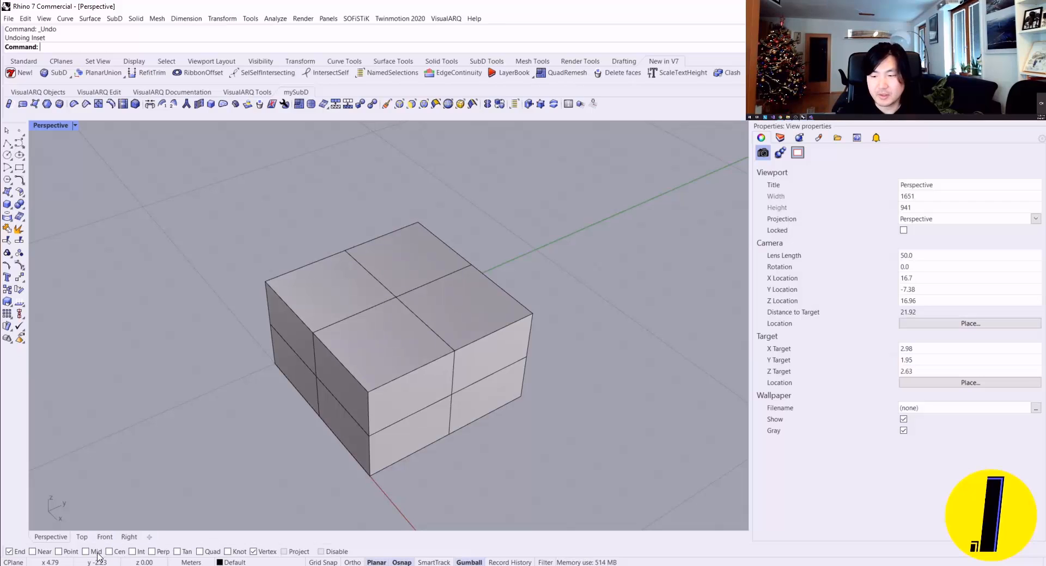
right_drag(415, 391, 399, 393)
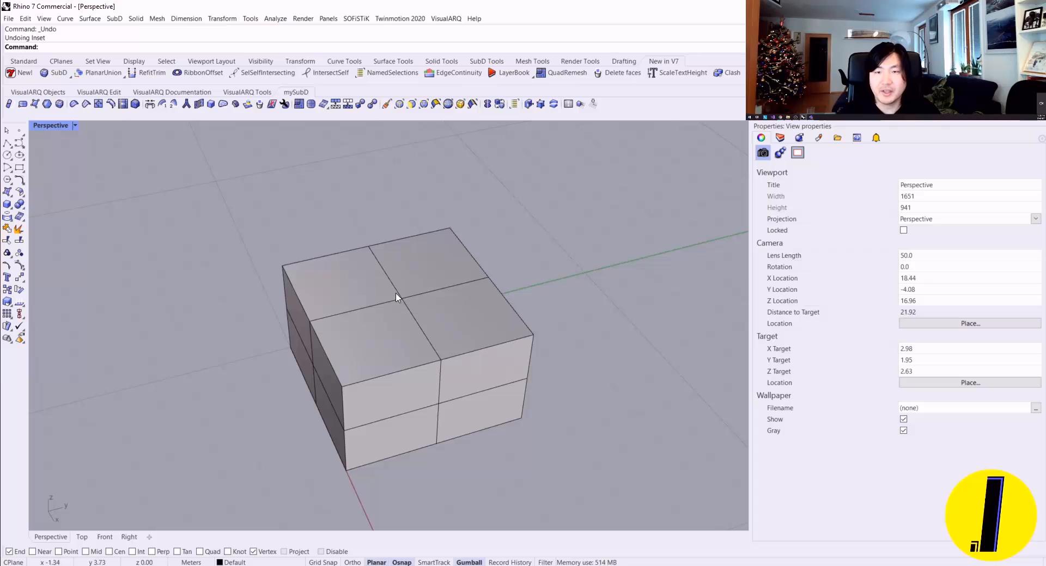
click(411, 103)
click(338, 294)
click(384, 339)
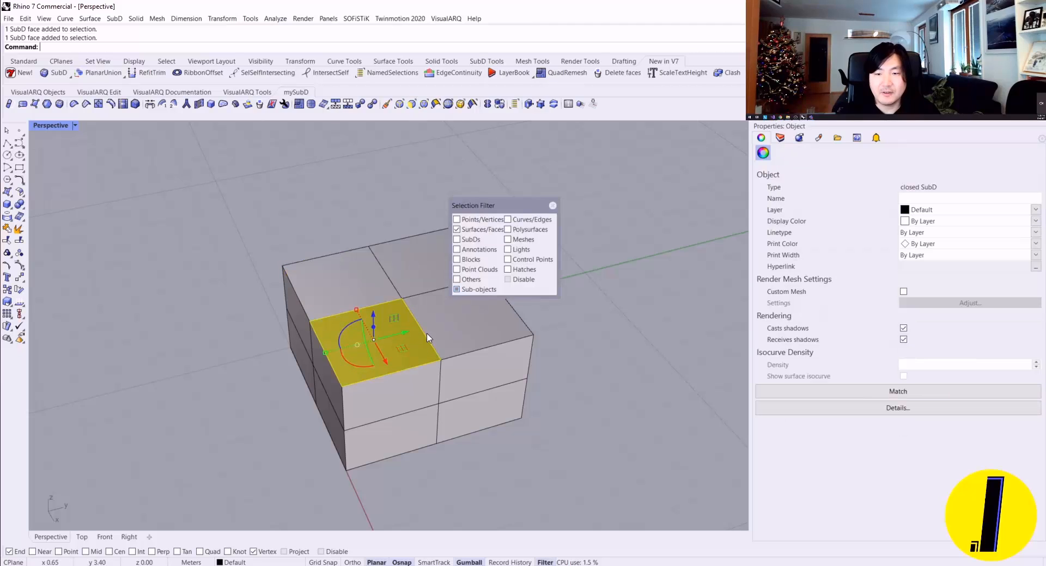
shift+click(432, 333)
shift+click(420, 264)
shift+click(336, 282)
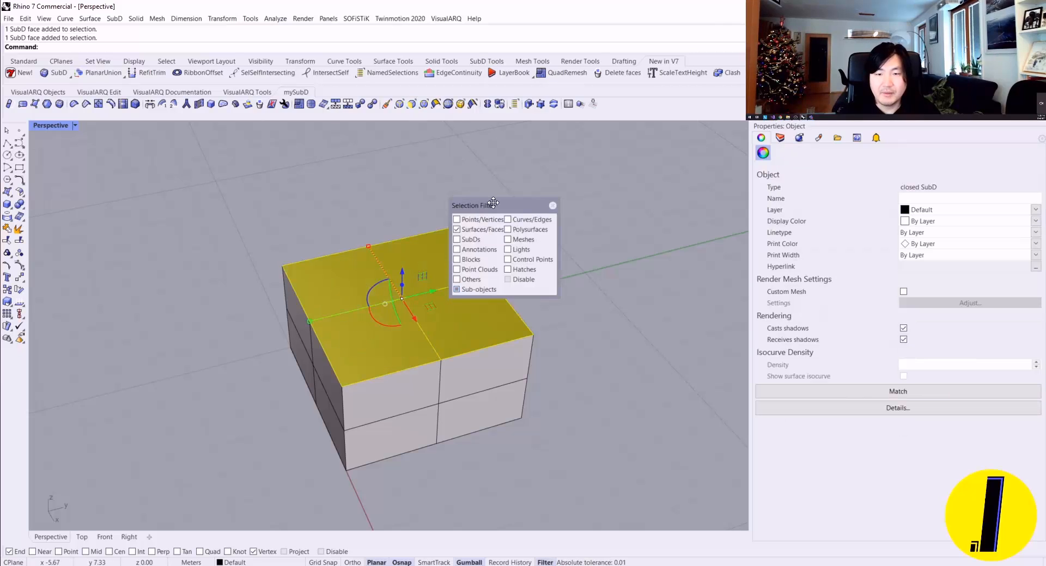
drag(492, 203, 699, 163)
click(722, 165)
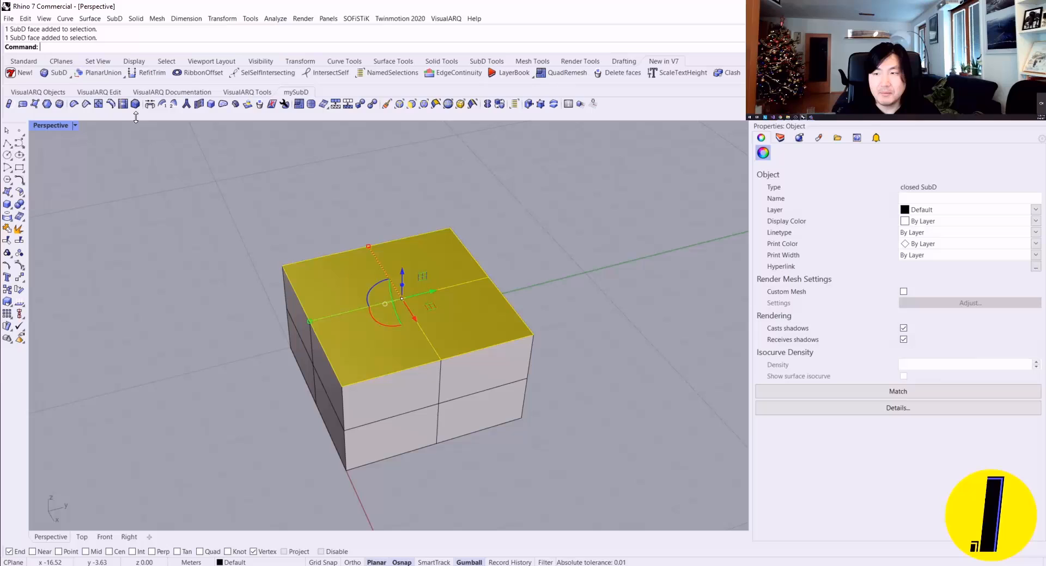
Step: Inset the four selected faces by a short distance picked from the box's top corner, giving each its own frame
click(48, 104)
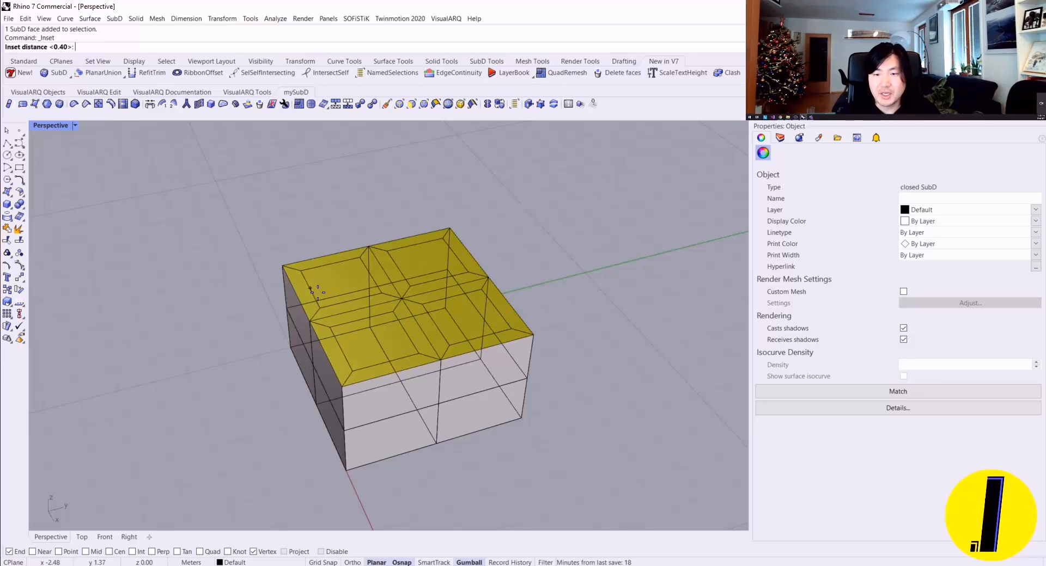
click(282, 266)
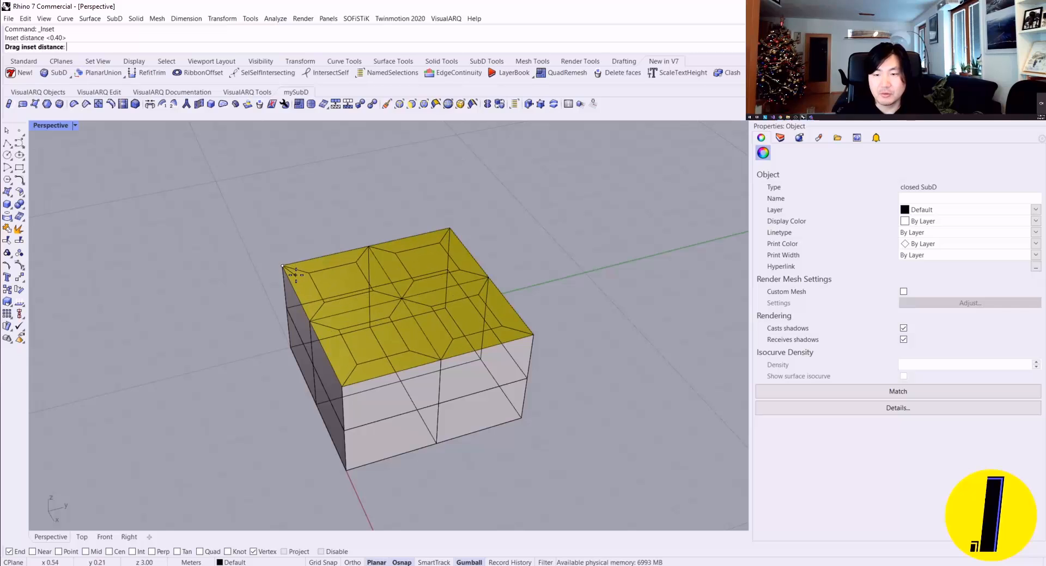
click(312, 264)
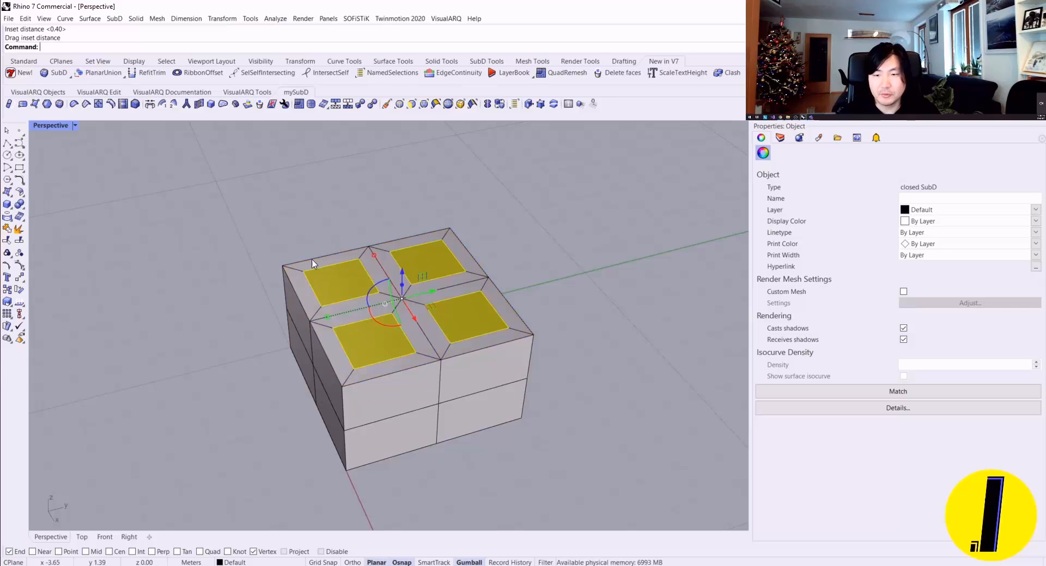
Step: Examine the inset box in smooth display, deselect its faces, and switch back to flat display
right_drag(370, 272, 399, 282)
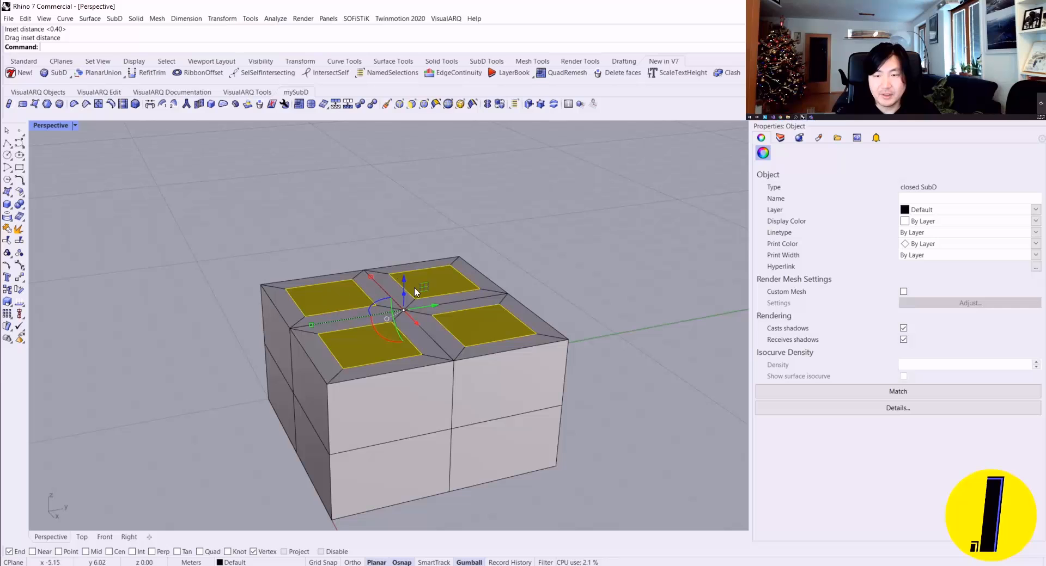
key(Tab)
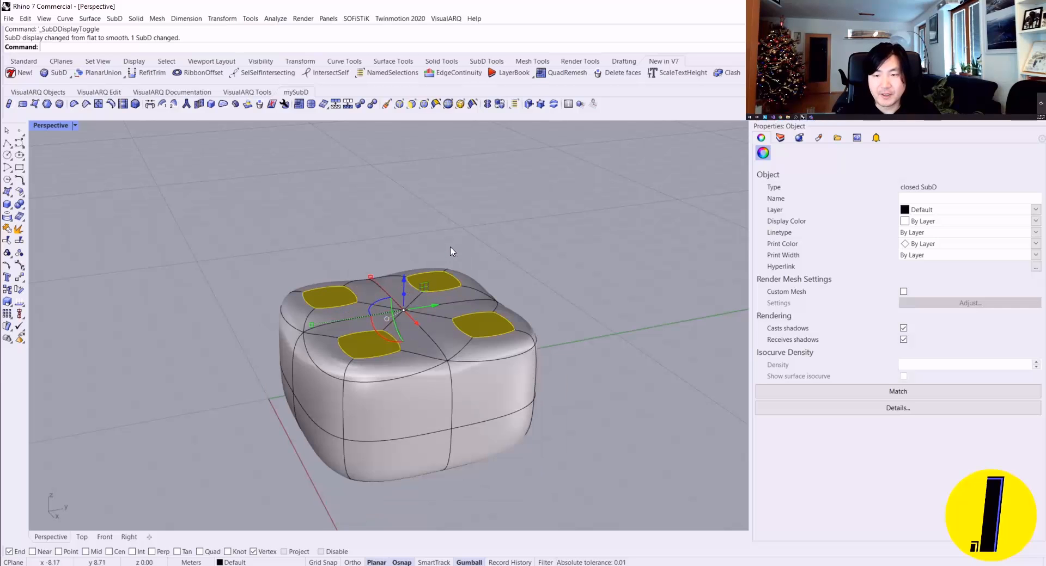
right_drag(494, 250, 335, 345)
key(Escape)
key(Tab)
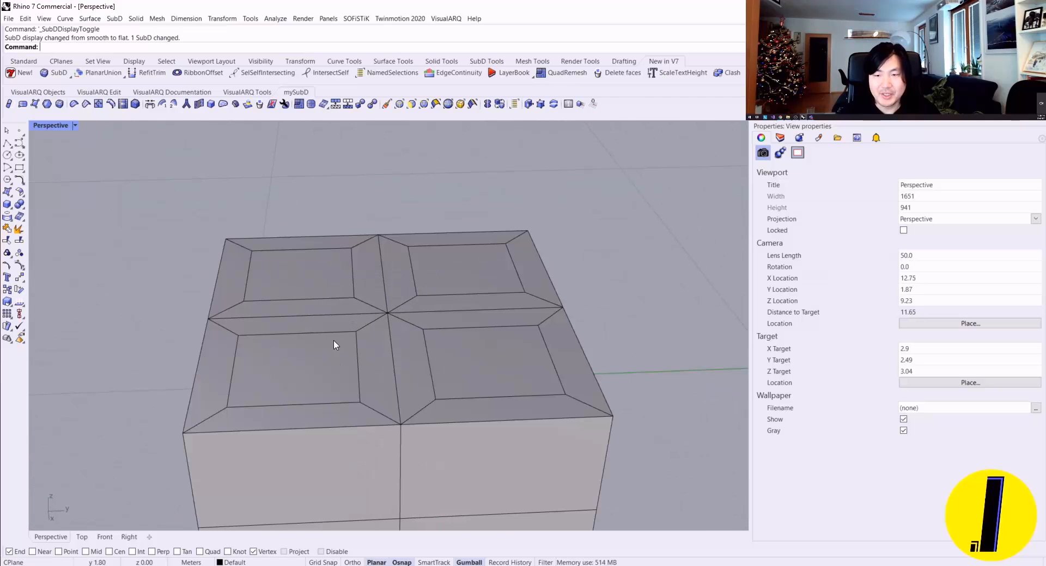
ctrl+shift+click(308, 358)
ctrl+shift+click(296, 274)
ctrl+shift+click(464, 269)
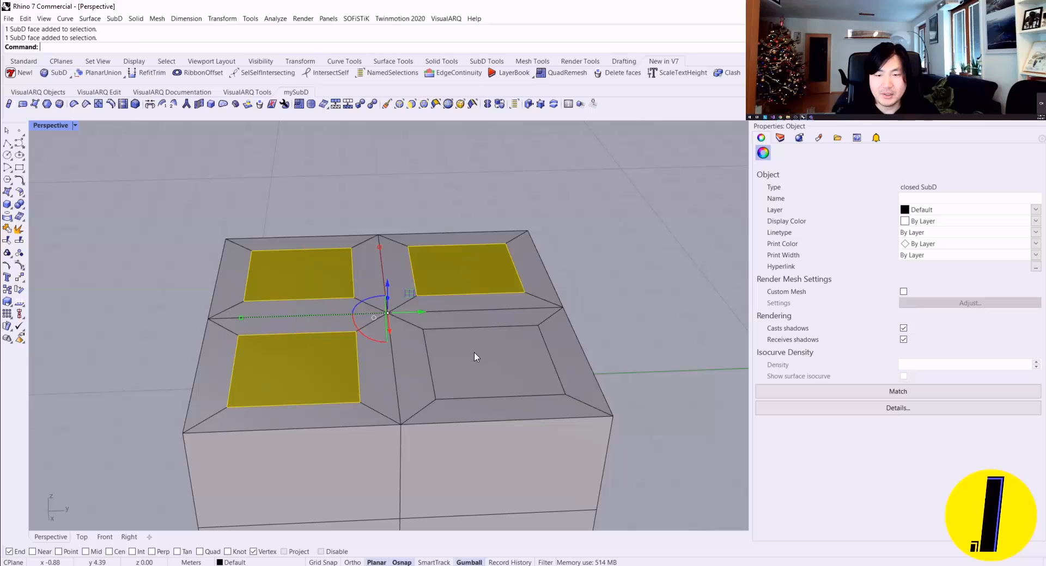
ctrl+shift+click(475, 357)
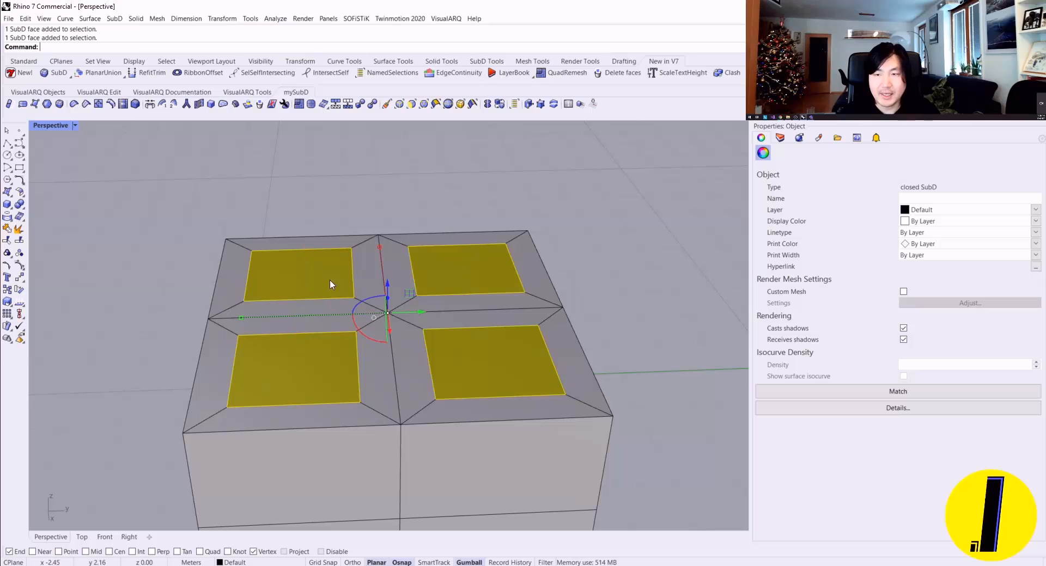
click(249, 105)
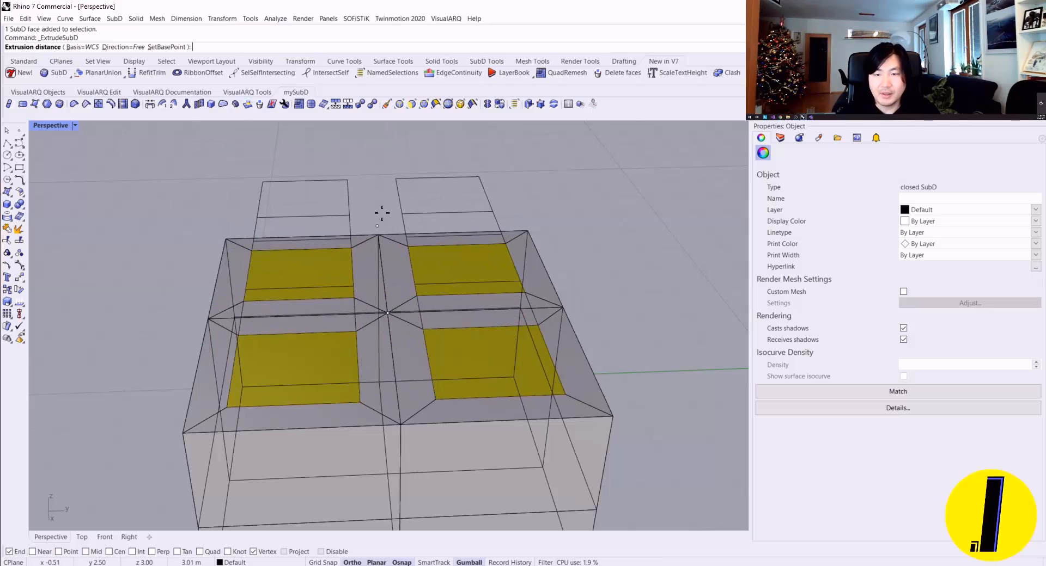
mouse_move(381, 212)
right_down()
mouse_move(412, 219)
mouse_move(382, 218)
right_up()
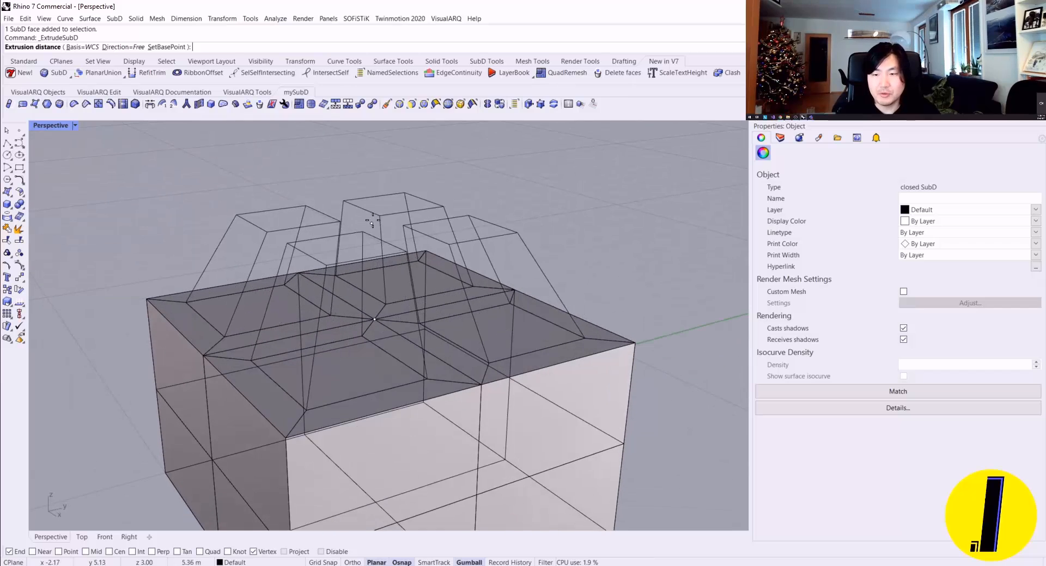
key(Escape)
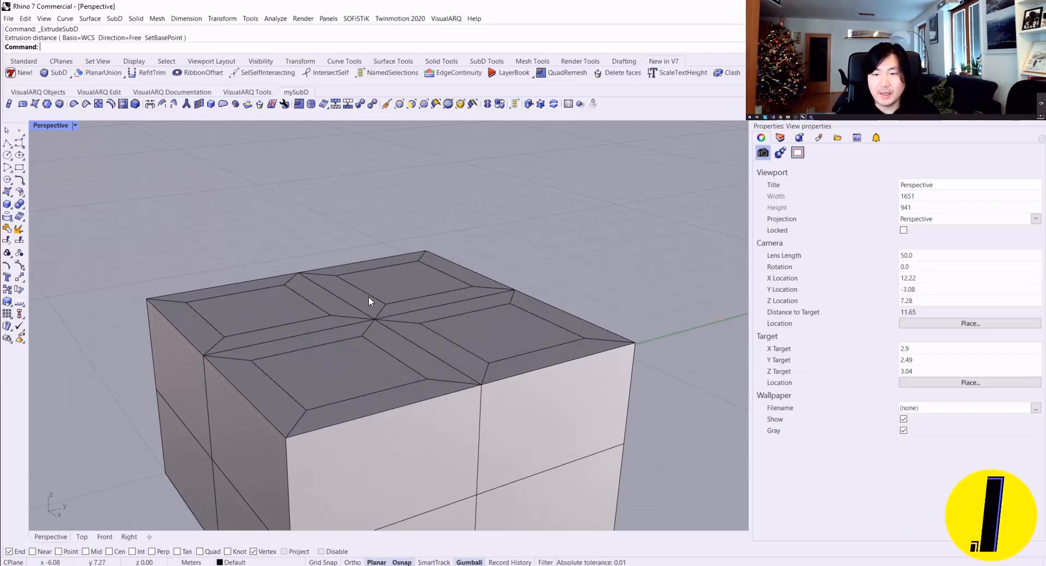
Step: Select the four inset faces and extrude them straight up into separate blocks on top of the box
ctrl+shift+click(274, 311)
ctrl+shift+click(343, 366)
ctrl+shift+click(443, 329)
ctrl+shift+click(417, 281)
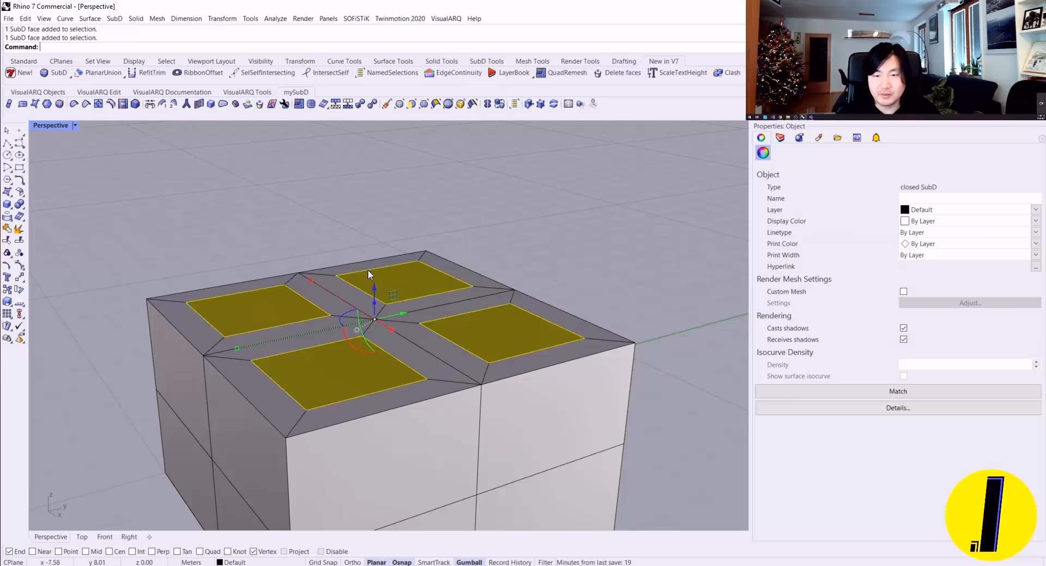
right_drag(368, 270, 394, 262)
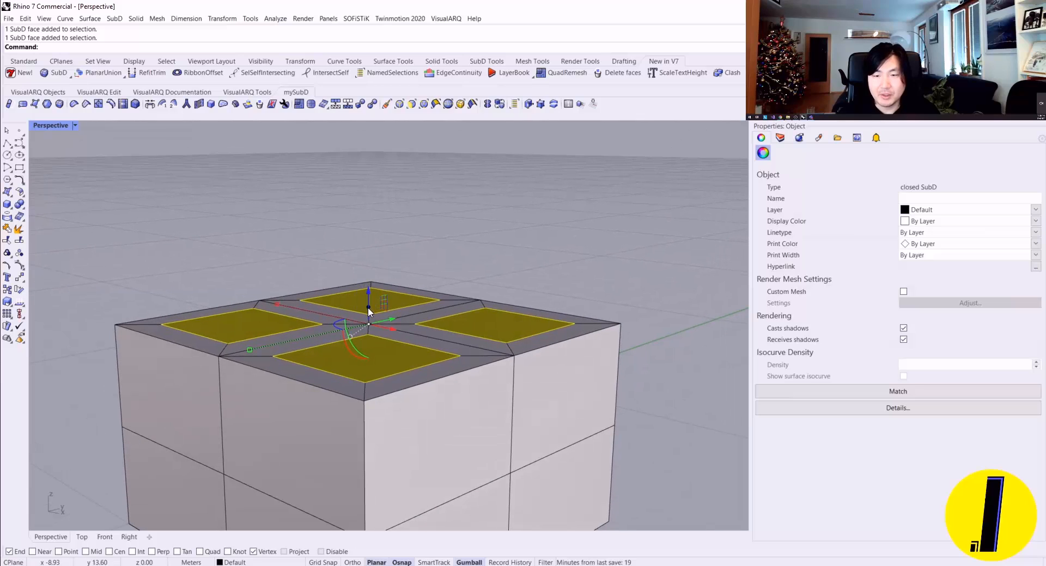
drag(369, 310, 368, 266)
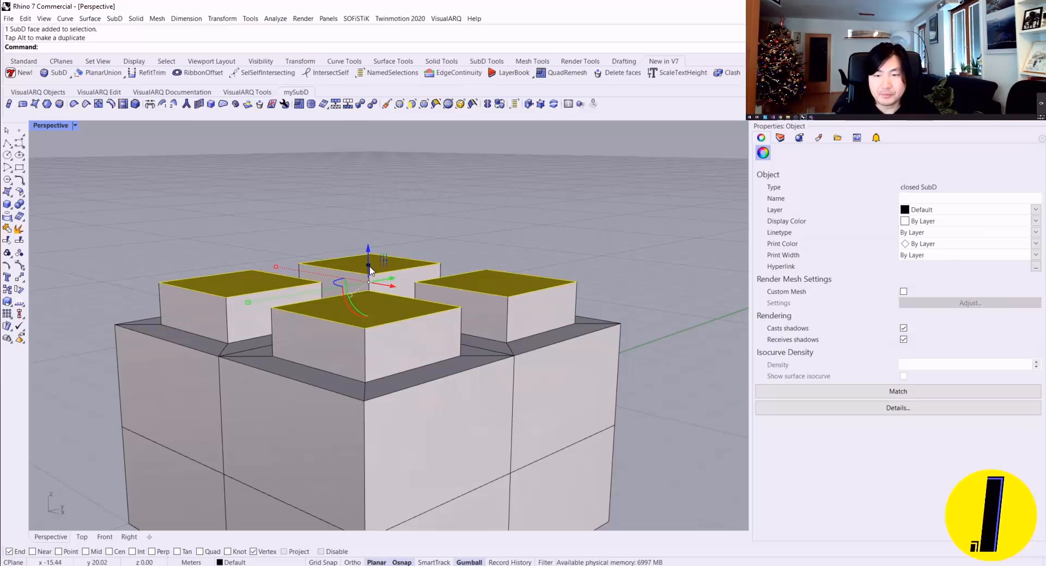
Step: Deselect the extruded top faces and switch the box to smooth display
scroll(518, 234, down, 3)
right_drag(518, 234, 171, 257)
scroll(353, 256, up, 3)
right_drag(352, 259, 326, 305)
key(Escape)
key(Tab)
scroll(558, 346, down, 4)
shift+right_drag(326, 305, 330, 336)
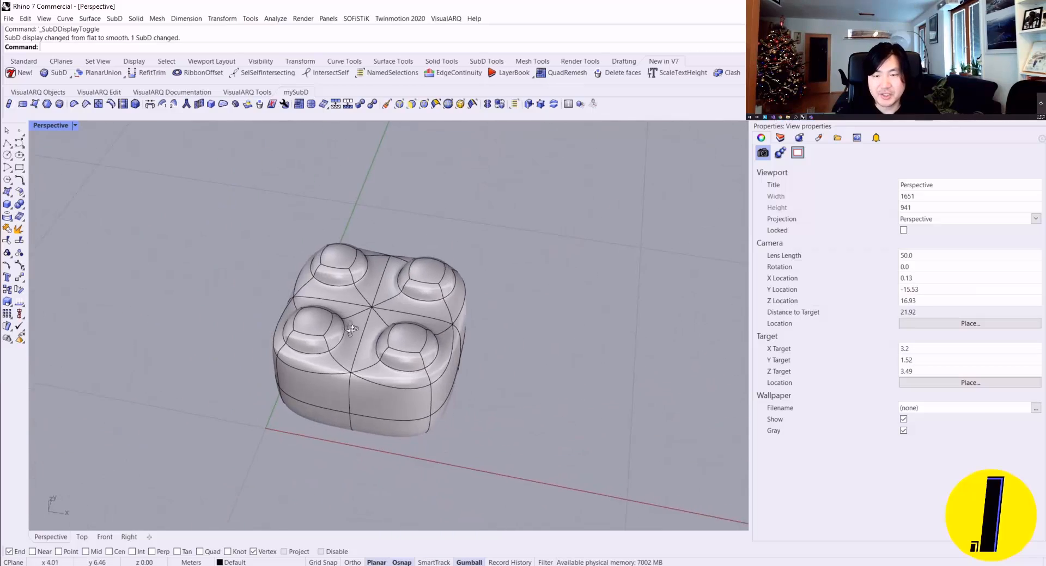
Step: Compare the box's four raised blocks in flat and smooth display, ending in flat display
scroll(437, 328, up, 4)
key(Tab)
right_drag(436, 326, 395, 295)
key(Tab)
scroll(406, 288, down, 2)
key(Tab)
scroll(364, 289, down, 2)
Step: Convert the flat-displayed SubD box to NURBS and move the SubD original along the X axis, clear of the converted solid
click(386, 305)
click(505, 324)
click(400, 311)
key(Escape)
scroll(358, 307, up, 4)
click(397, 286)
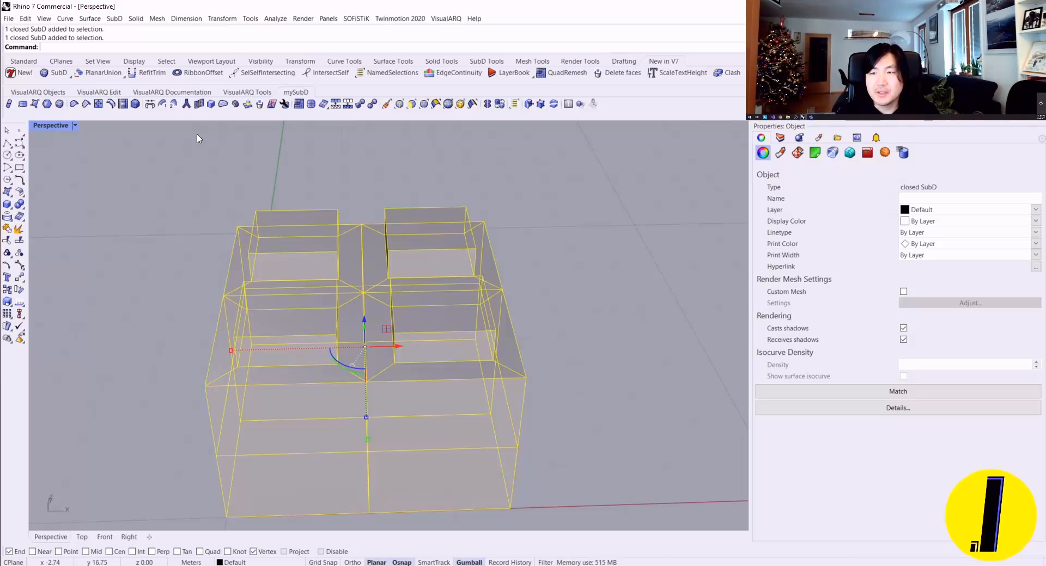
click(373, 104)
scroll(370, 244, down, 3)
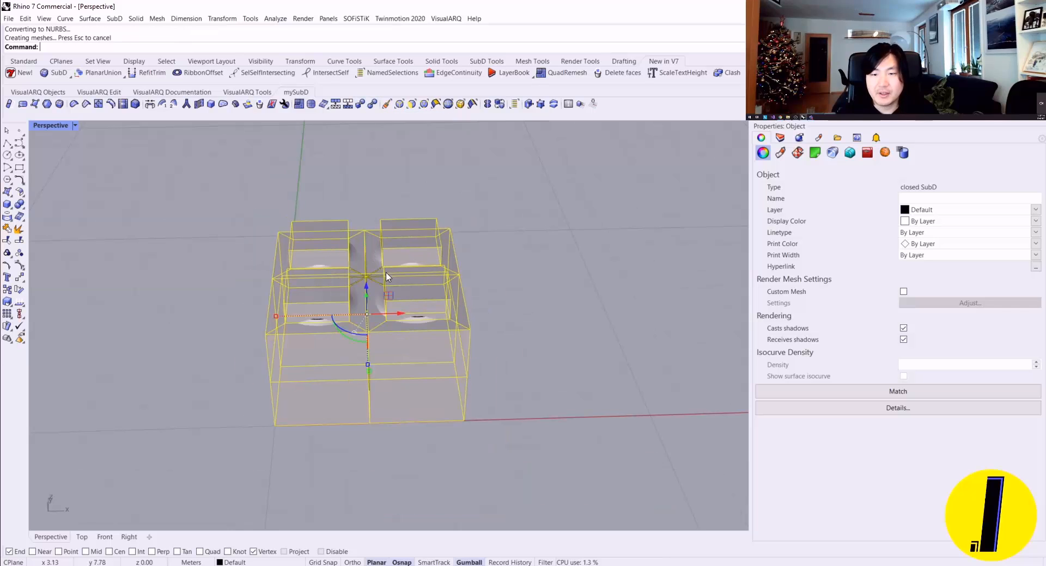
drag(400, 317, 681, 322)
key(Escape)
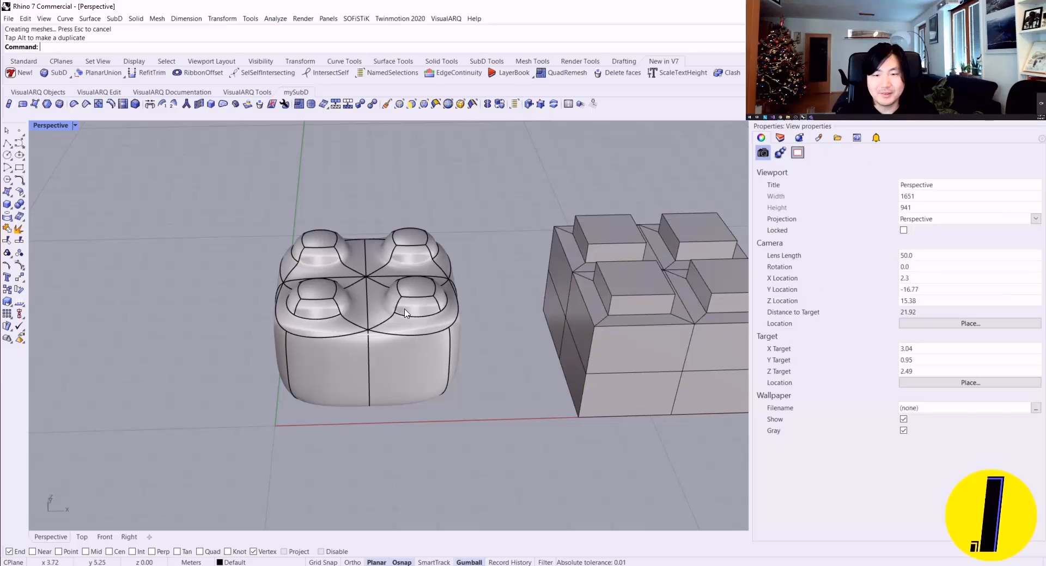
Step: Compare the rounded NURBS solid at the origin with the flat SubD box beside it from several angles
scroll(404, 328, up, 3)
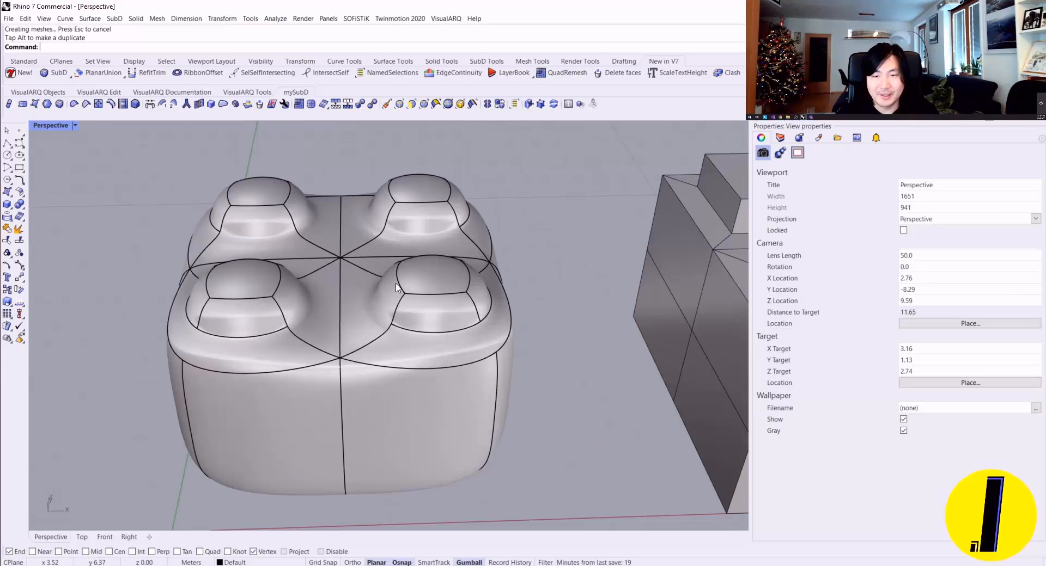
mouse_move(409, 287)
right_down()
mouse_move(354, 321)
mouse_move(404, 305)
right_up()
right_drag(521, 267, 513, 263)
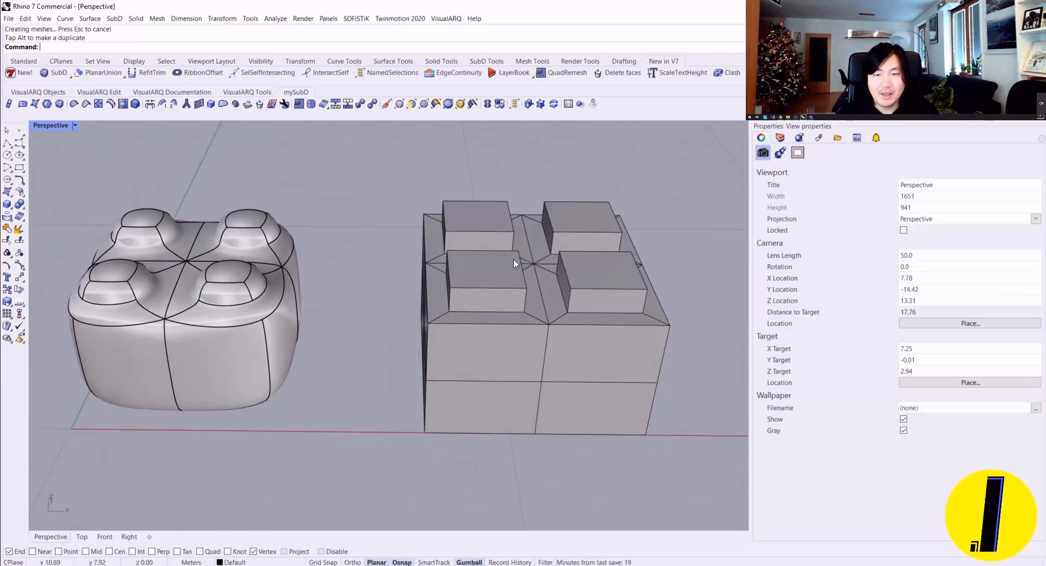
scroll(496, 289, down, 3)
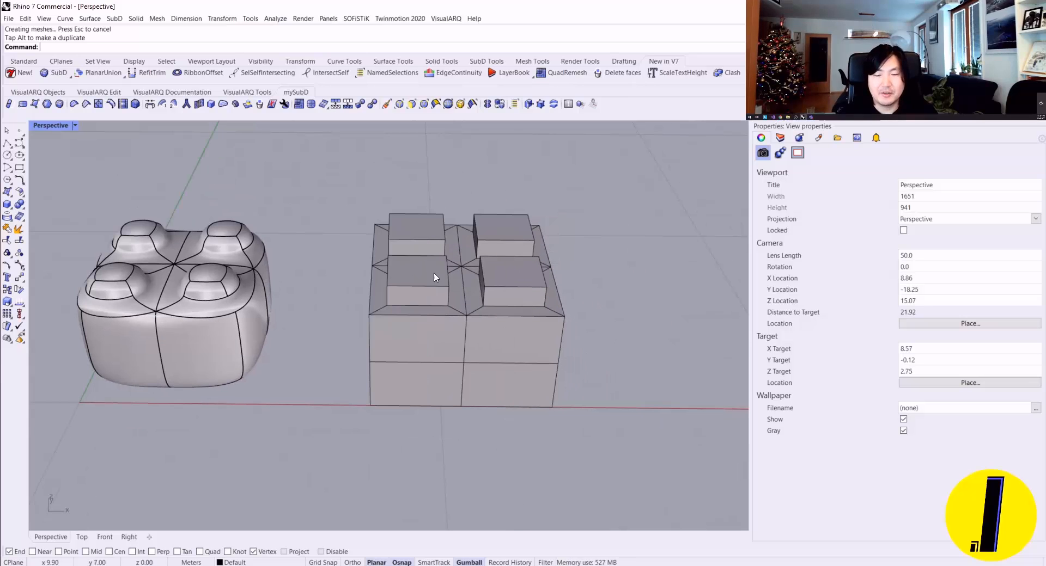
click(226, 298)
key(Escape)
right_drag(394, 297, 513, 250)
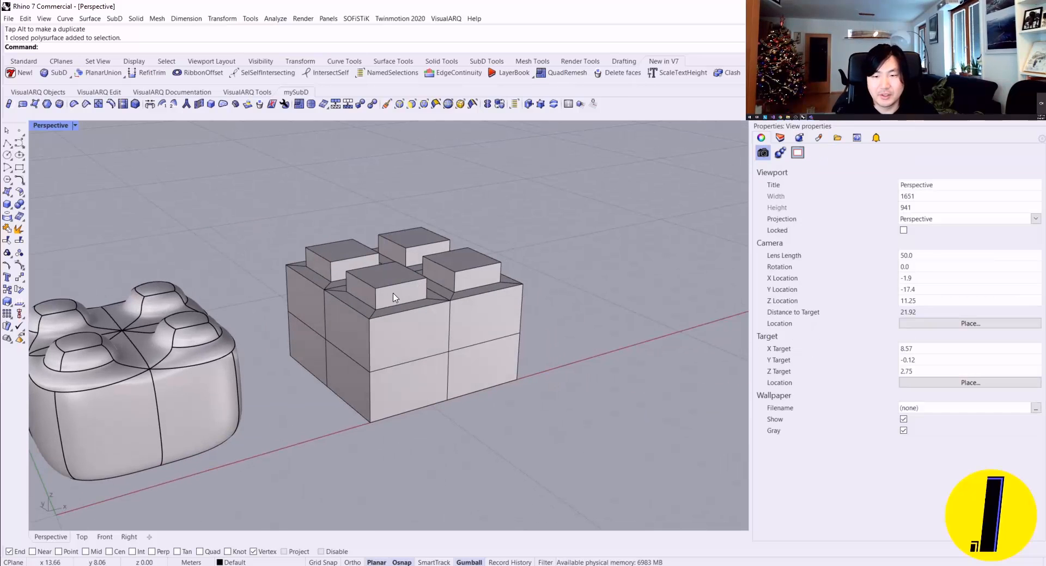
right_drag(395, 299, 530, 389)
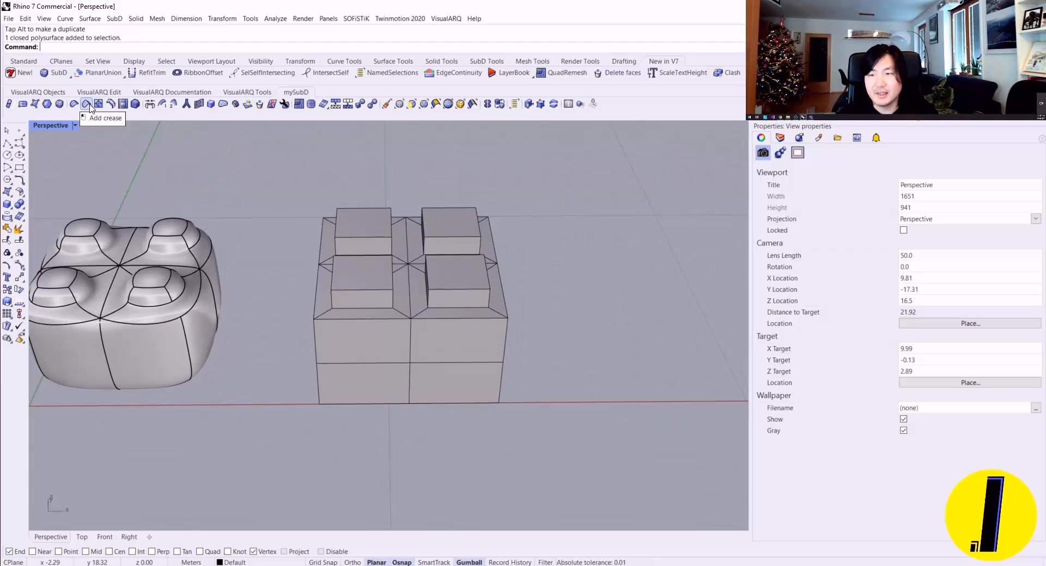
right_drag(407, 281, 407, 314)
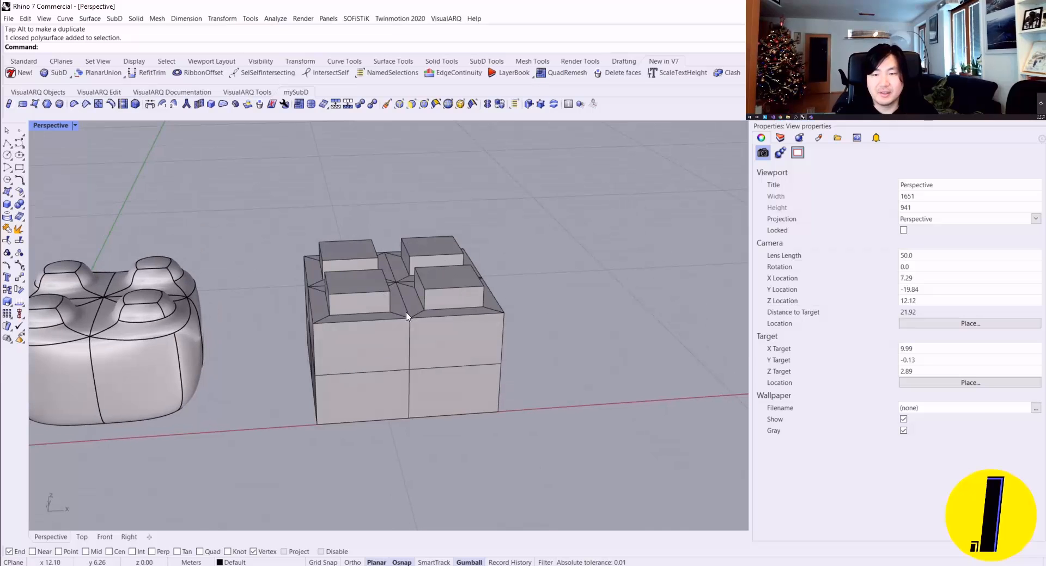
right_drag(434, 283, 388, 292)
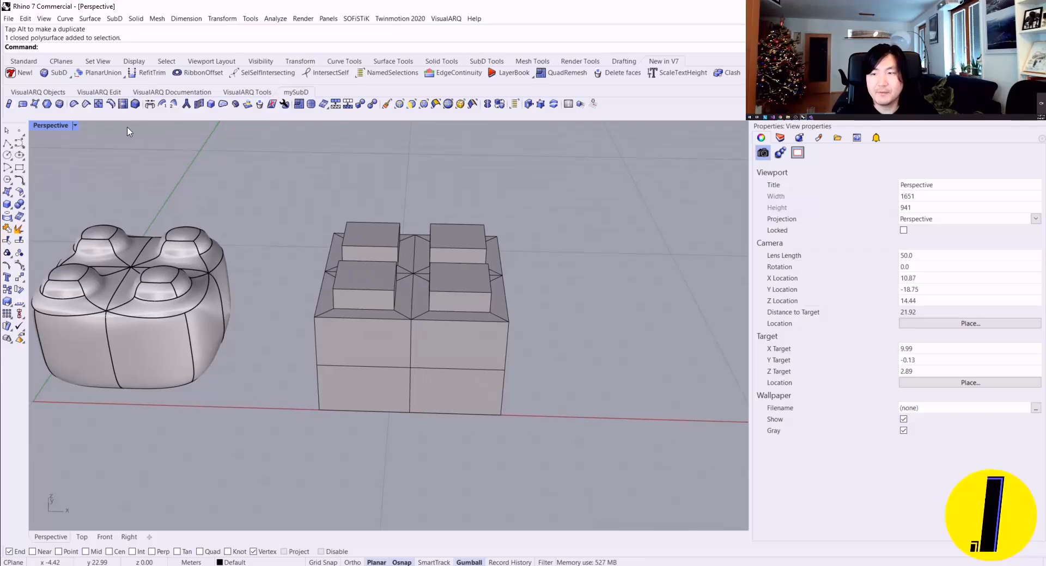
Step: Add creases to all edges and vertices of the flat SubD box
click(86, 104)
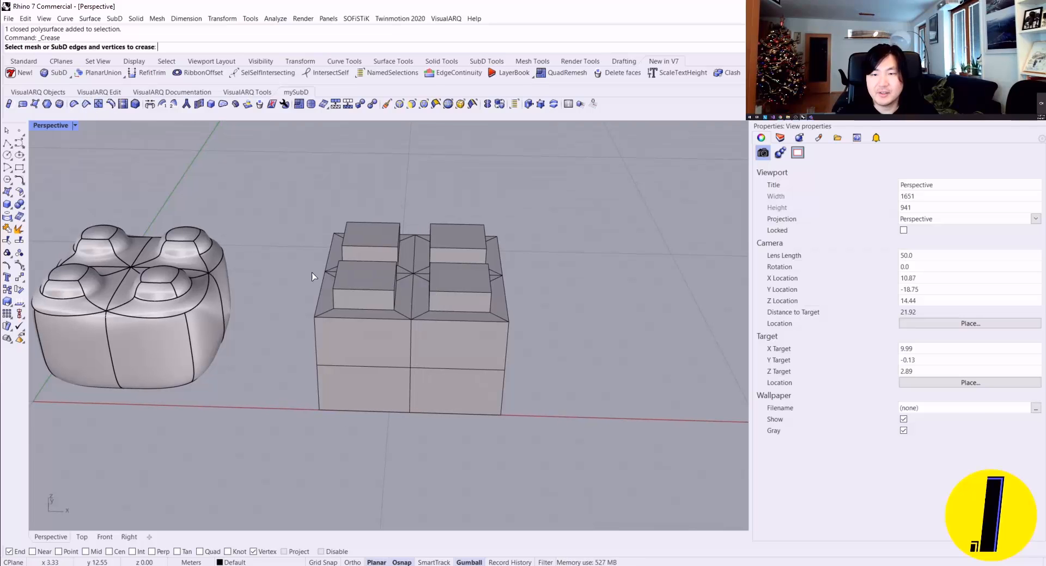
drag(530, 408, 272, 167)
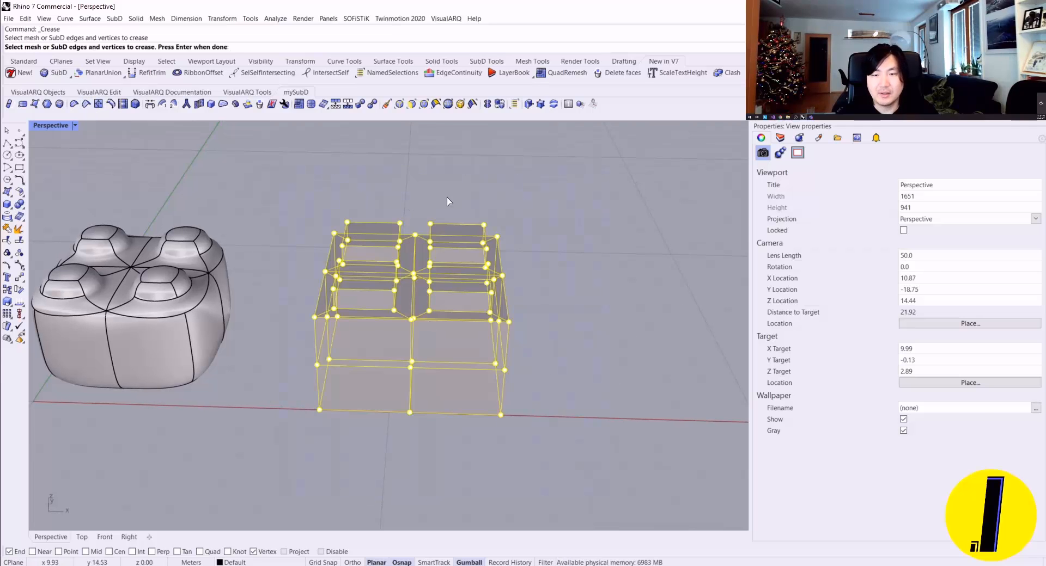
mouse_move(559, 290)
right_down()
mouse_move(514, 262)
mouse_move(550, 291)
right_up()
key(Return)
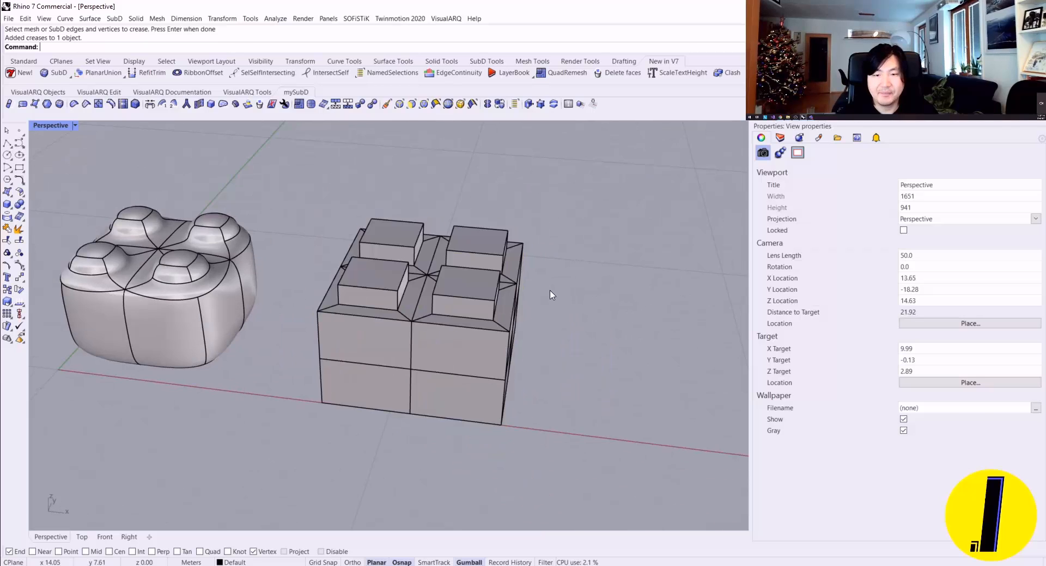
Step: Compare the creased SubD box in smooth and flat display and examine its sharp edges
scroll(550, 294, down, 3)
click(487, 285)
scroll(489, 282, up, 3)
key(Tab)
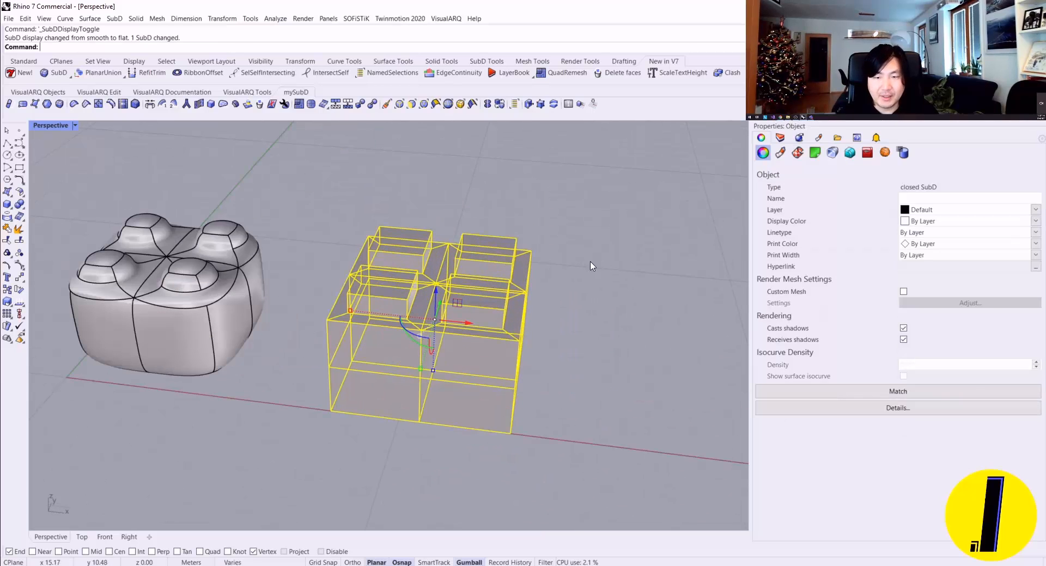
key(Escape)
click(499, 103)
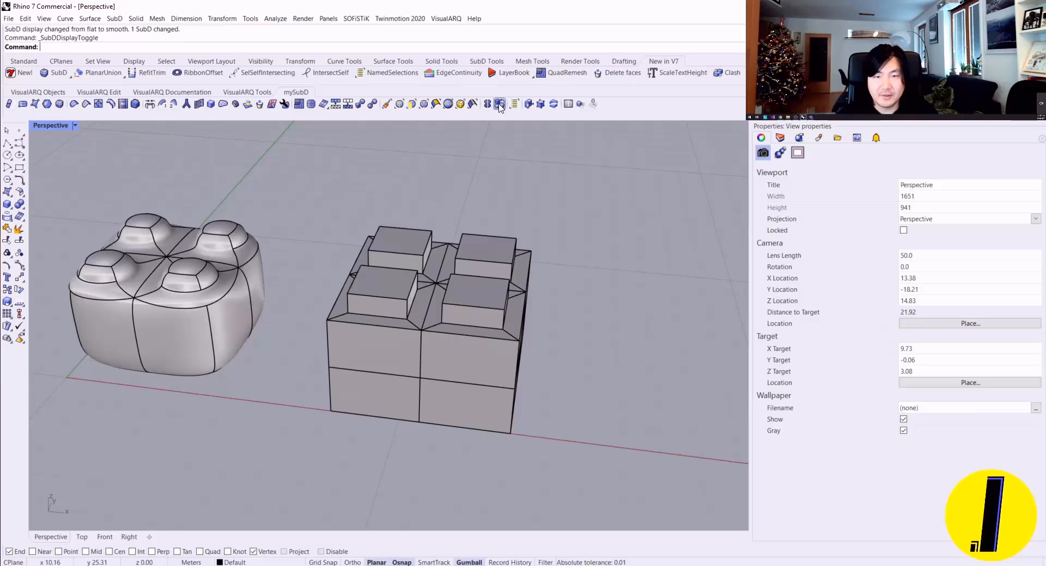
click(499, 103)
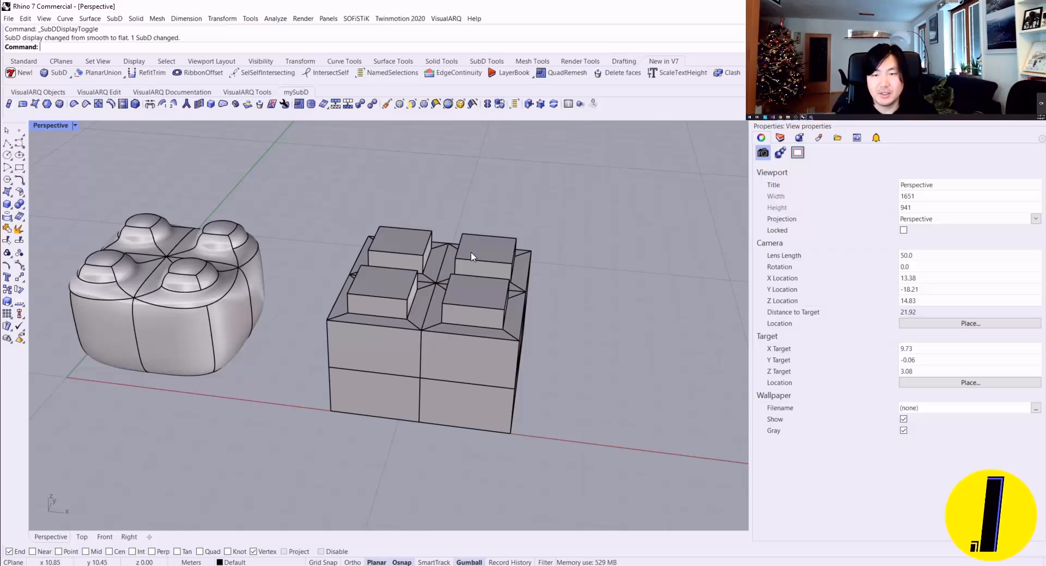
right_drag(473, 256, 413, 254)
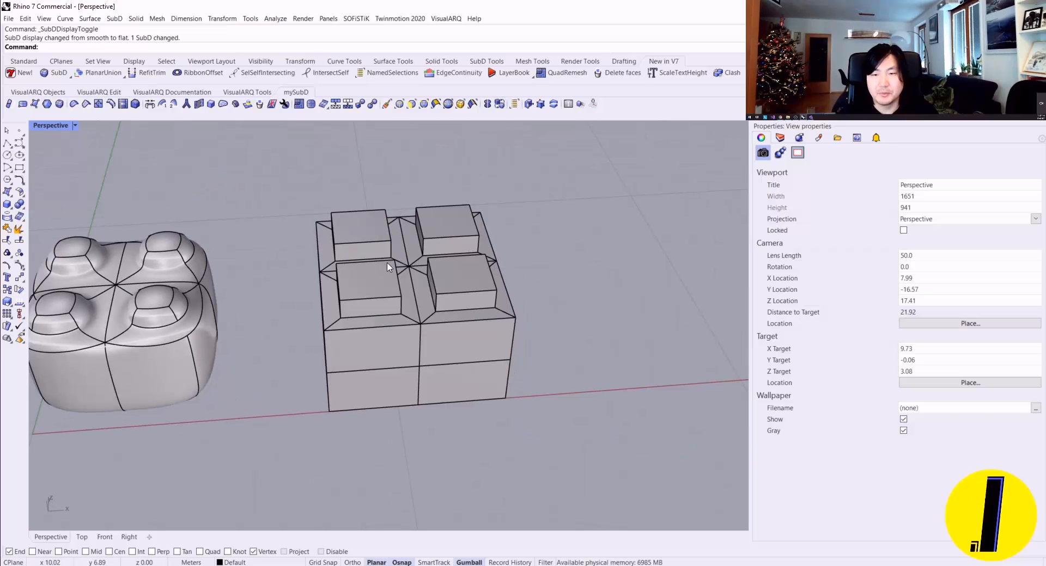
scroll(388, 267, up, 10)
scroll(319, 325, down, 10)
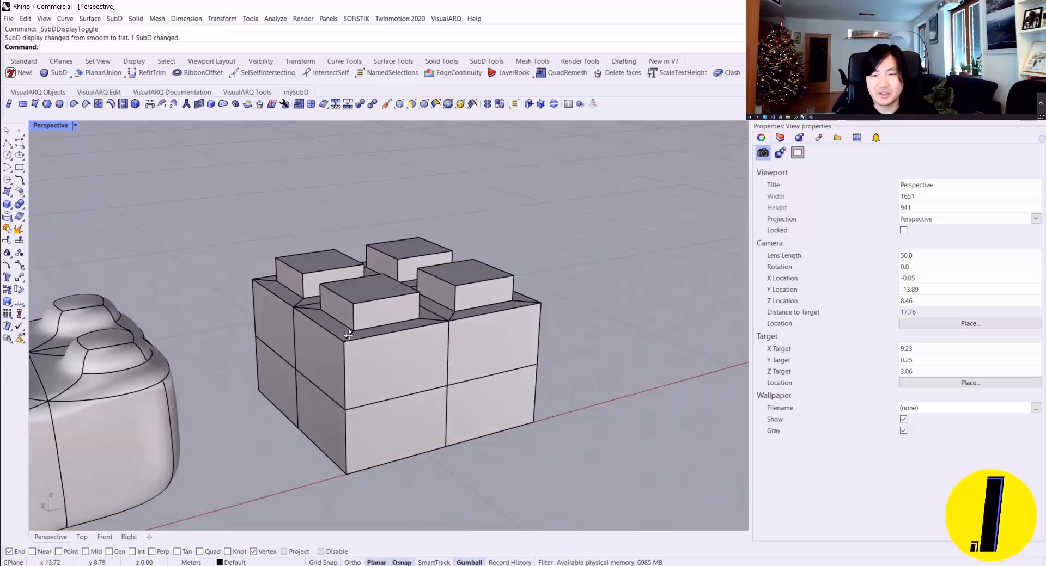
Step: Convert the creased SubD box to NURBS, keeping the input object, and move the SubD along the X axis beside it
click(389, 334)
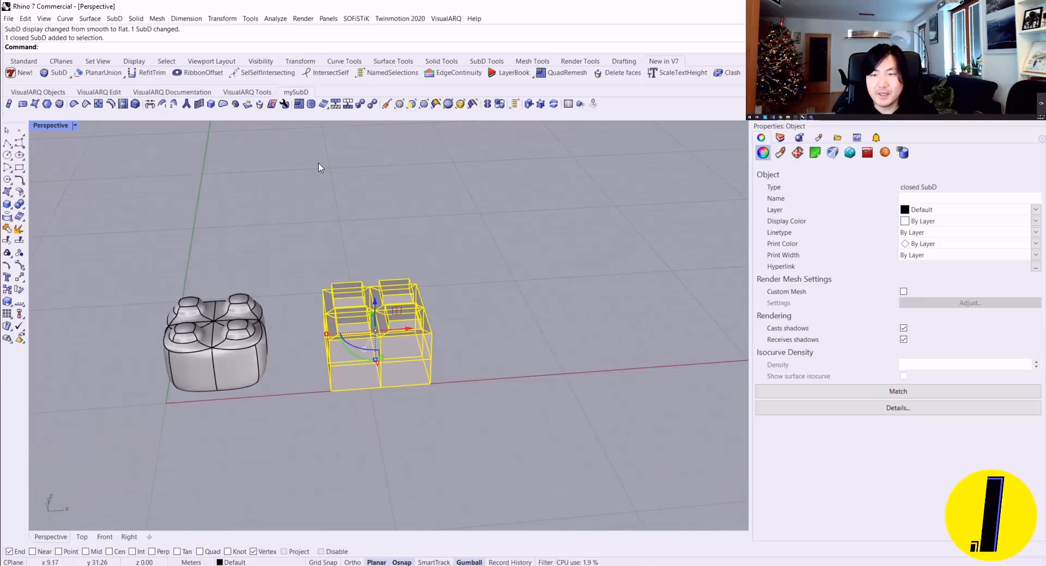
click(375, 109)
key(Return)
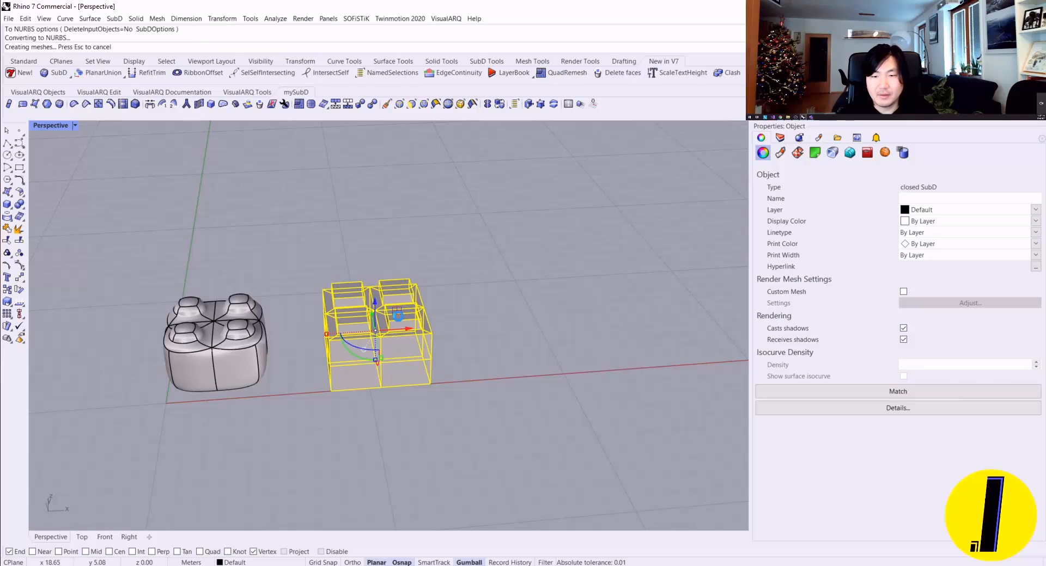
drag(391, 333, 532, 330)
key(Escape)
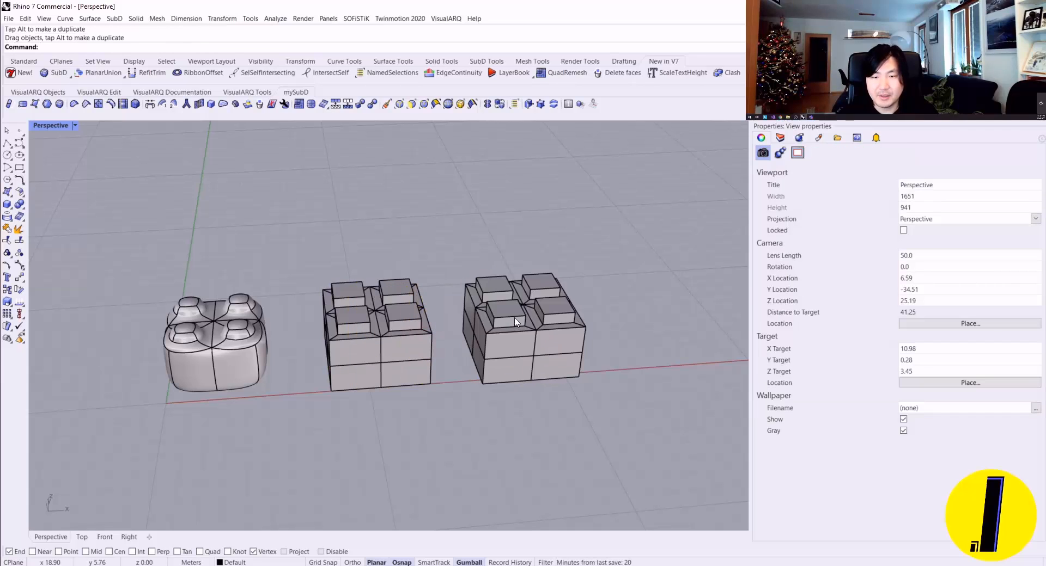
key(ctrl+z)
Step: Check the middle box's object type with the What command and close the description
click(410, 320)
text(What)
key(Return)
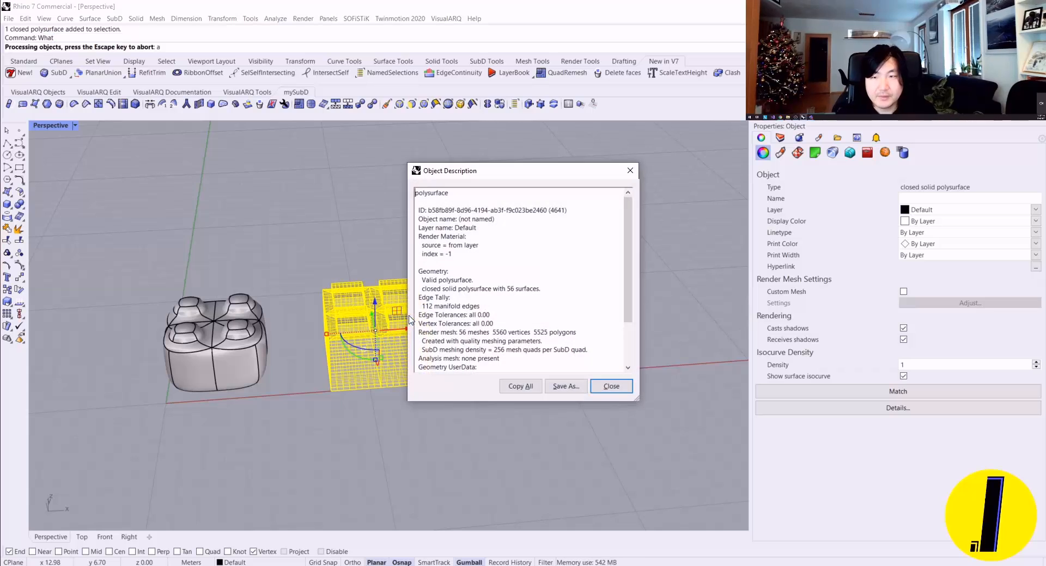
drag(458, 194, 364, 180)
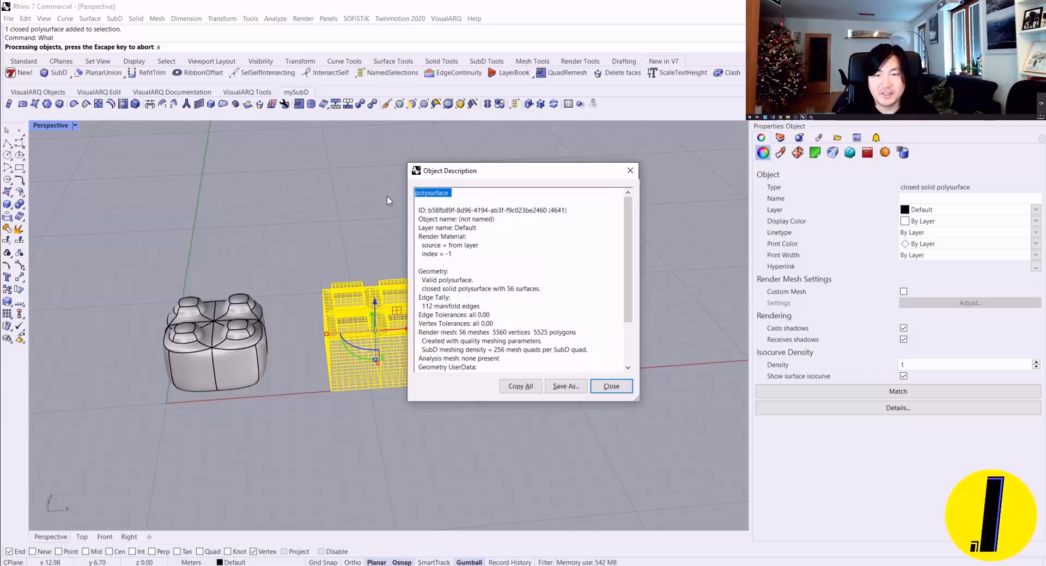
key(Escape)
click(780, 138)
click(761, 139)
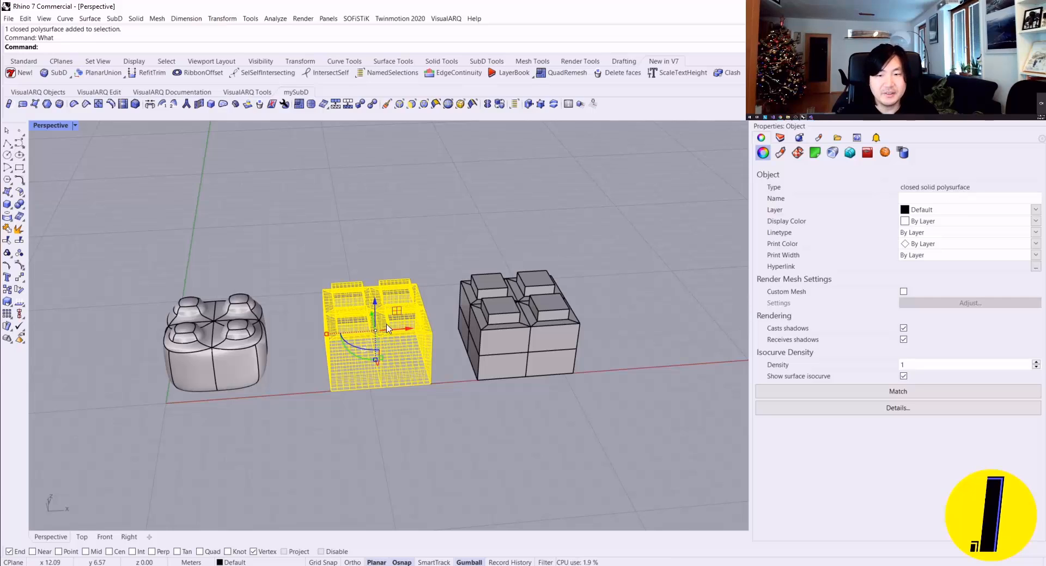
Step: Deselect and examine the middle NURBS box, and toggle the neighbouring SubD between smooth and flat display
scroll(390, 330, up, 6)
key(Escape)
right_drag(426, 333, 379, 283)
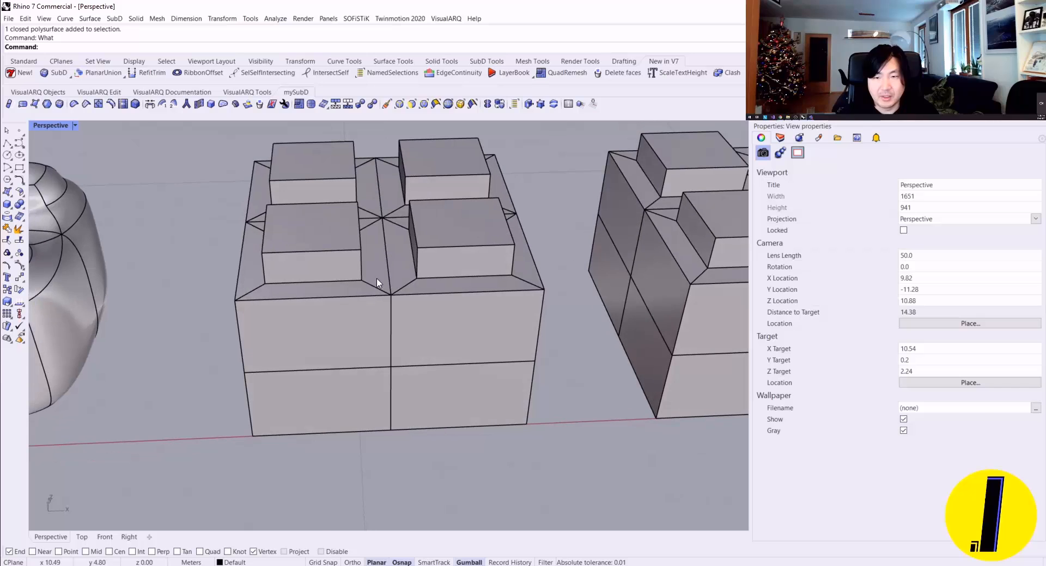
scroll(326, 242, up, 4)
right_drag(366, 243, 416, 268)
scroll(317, 237, down, 10)
key(Tab)
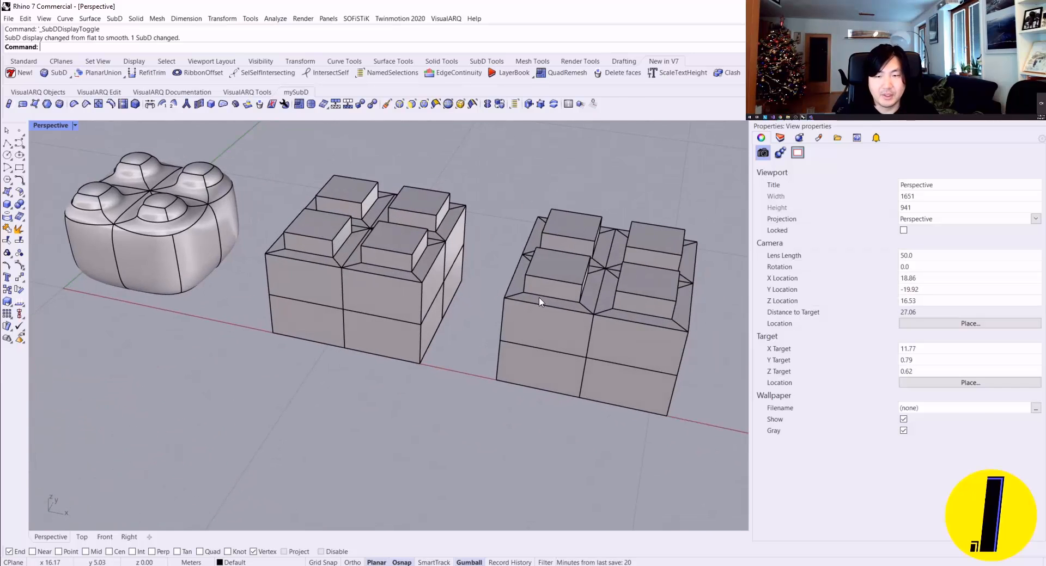
key(Tab)
Step: Select the middle NURBS box to examine the isocurve grid on its faces, and deselect it
right_drag(356, 279, 456, 294)
scroll(488, 255, up, 2)
click(399, 274)
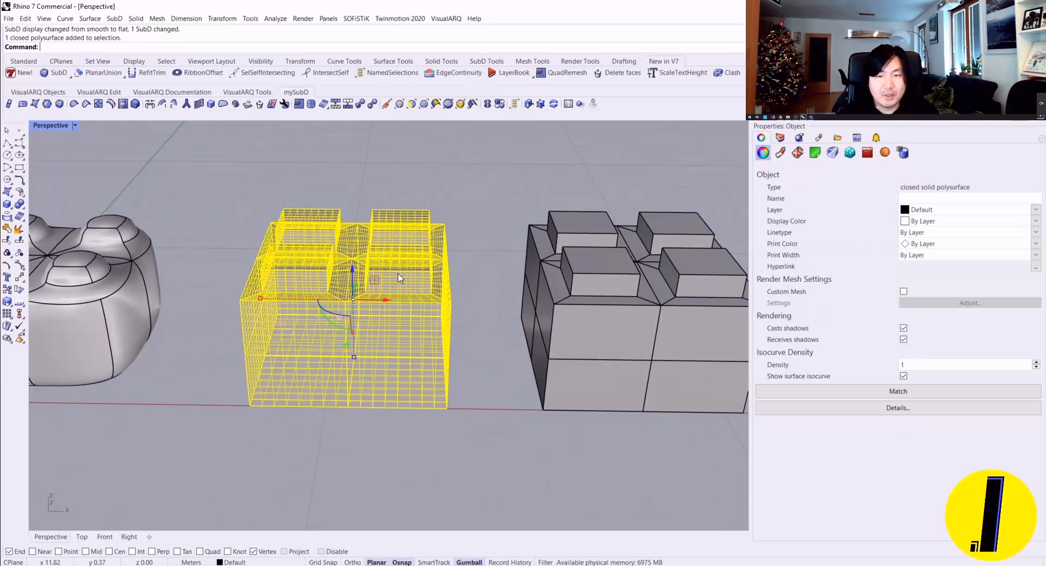
key(Escape)
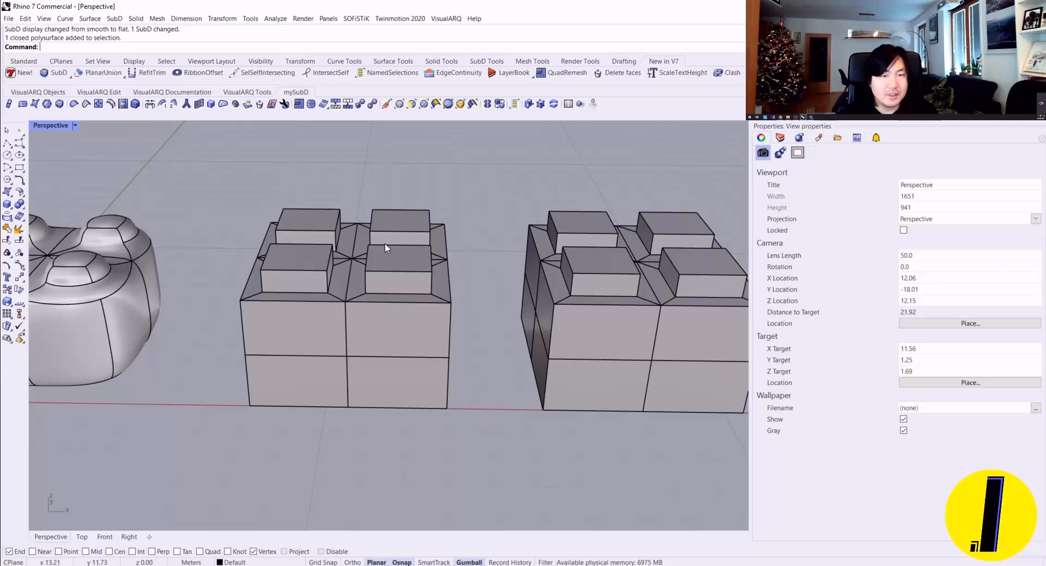
right_drag(385, 247, 463, 296)
scroll(389, 349, up, 8)
click(389, 353)
scroll(463, 338, down, 6)
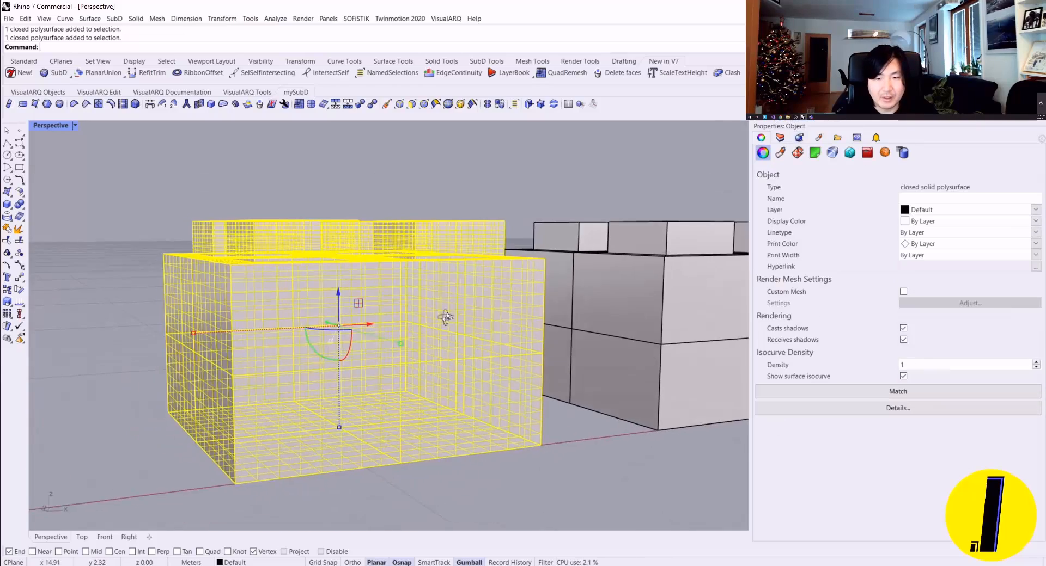
key(Escape)
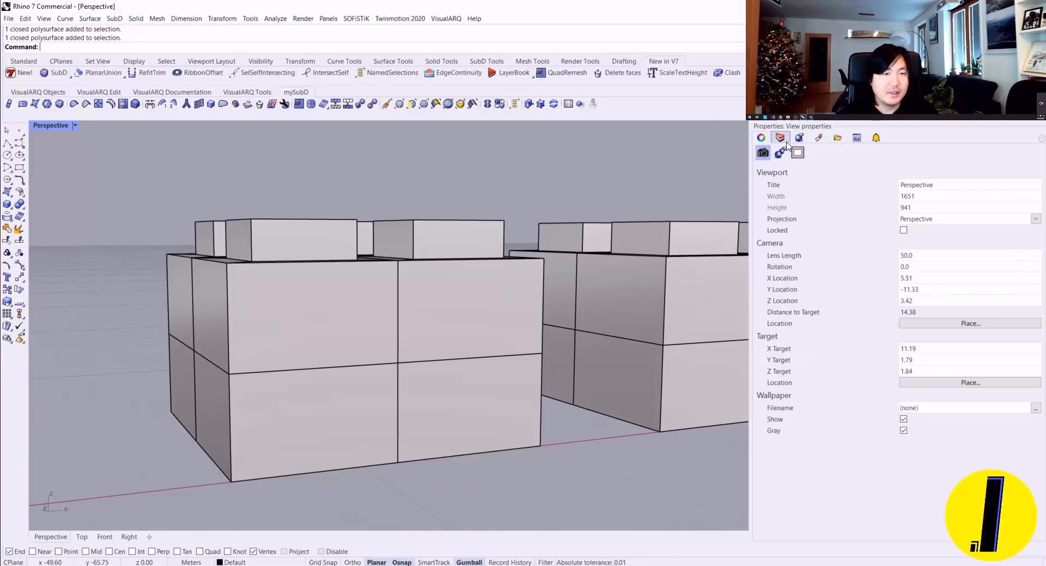
Step: Open the viewport's display properties with DisplayProperties, turn on Surface Isocurves, and close the settings
click(465, 273)
text(D)
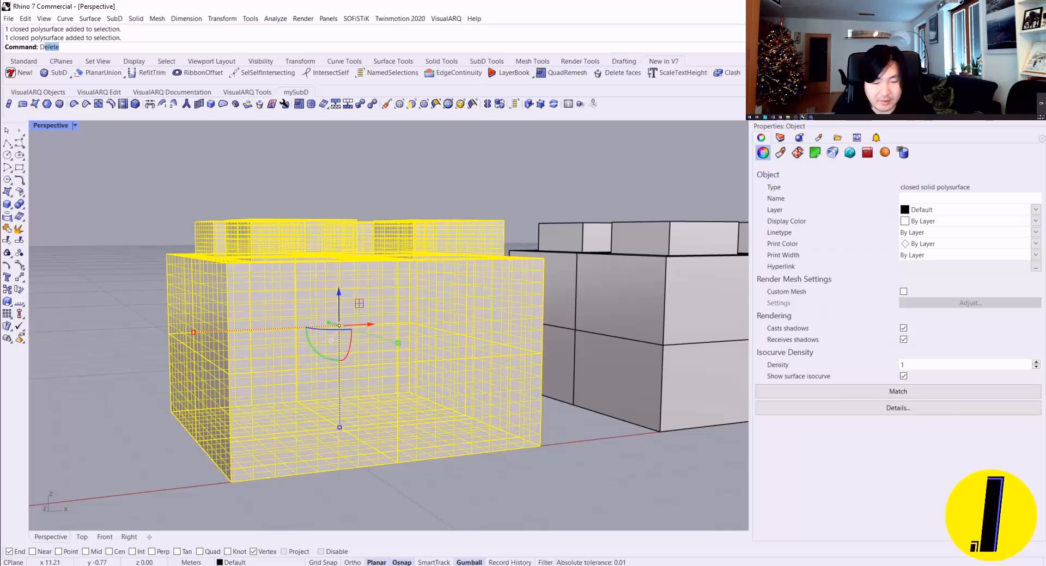
text(isplayProperties)
key(Return)
scroll(614, 354, down, 3)
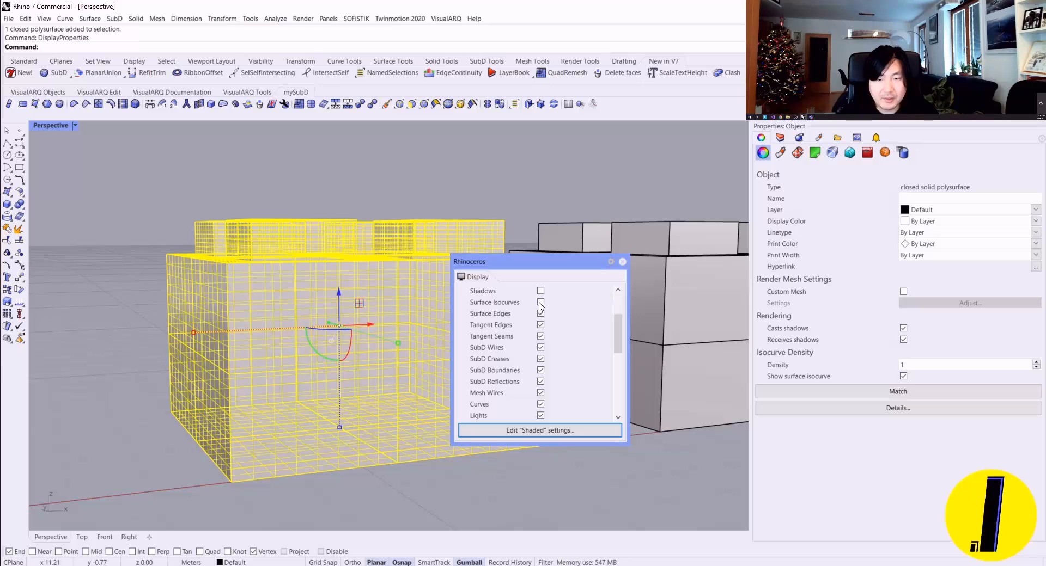
click(541, 303)
key(Escape)
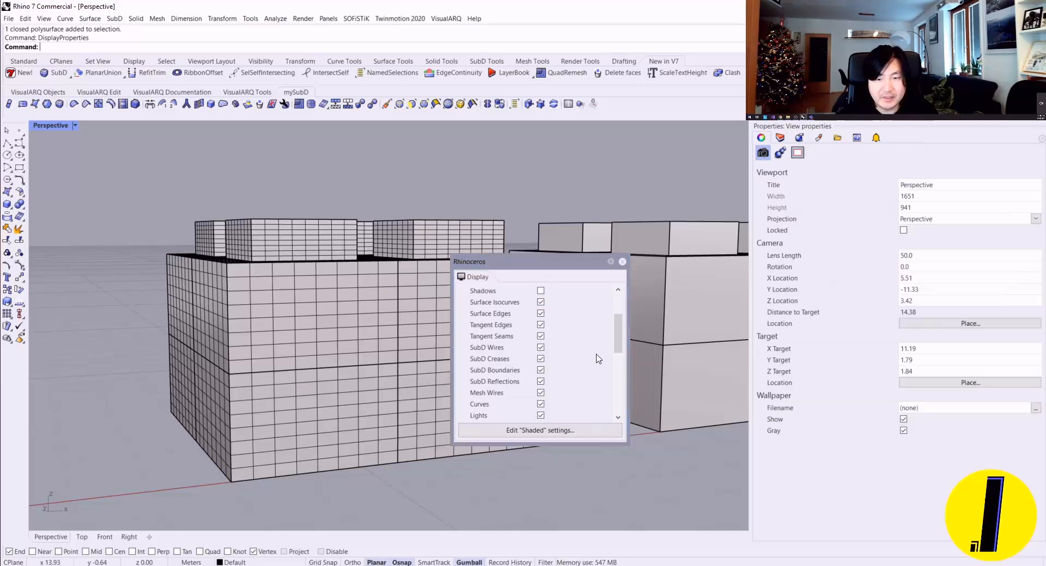
click(623, 262)
Step: Examine the isocurves on both NURBS solids beside the creased SubD, selecting and deselecting a single surface
scroll(503, 272, down, 6)
right_drag(504, 261, 399, 384)
scroll(427, 317, up, 6)
click(436, 326)
key(Escape)
scroll(397, 320, up, 8)
scroll(397, 320, down, 6)
right_drag(397, 319, 435, 258)
scroll(502, 284, down, 2)
scroll(455, 330, down, 4)
right_drag(456, 330, 398, 305)
scroll(380, 337, down, 3)
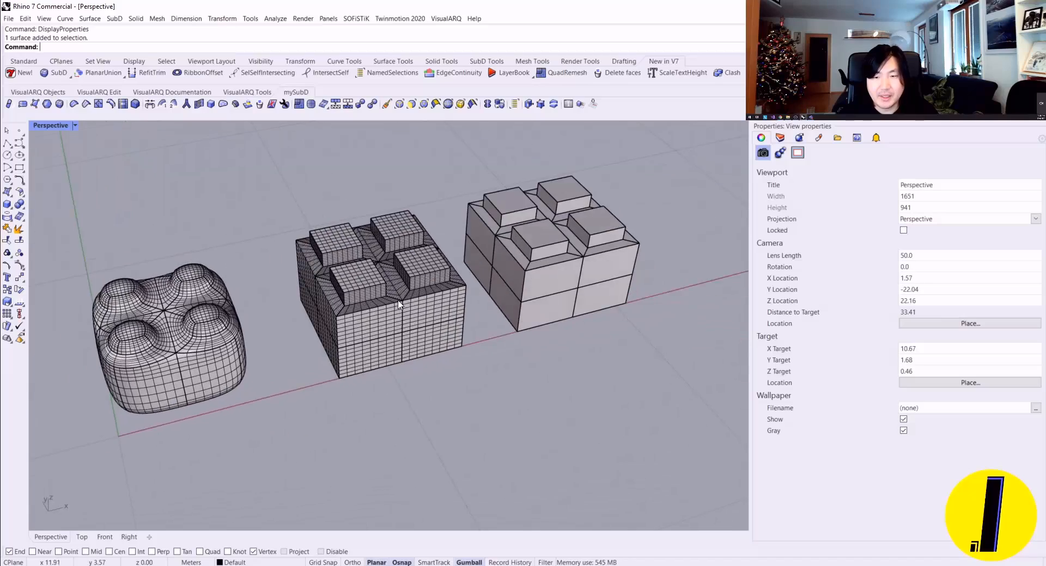
Step: Copy the middle NURBS box into the open space in front of the row of boxes
scroll(399, 305, up, 5)
click(398, 305)
click(454, 135)
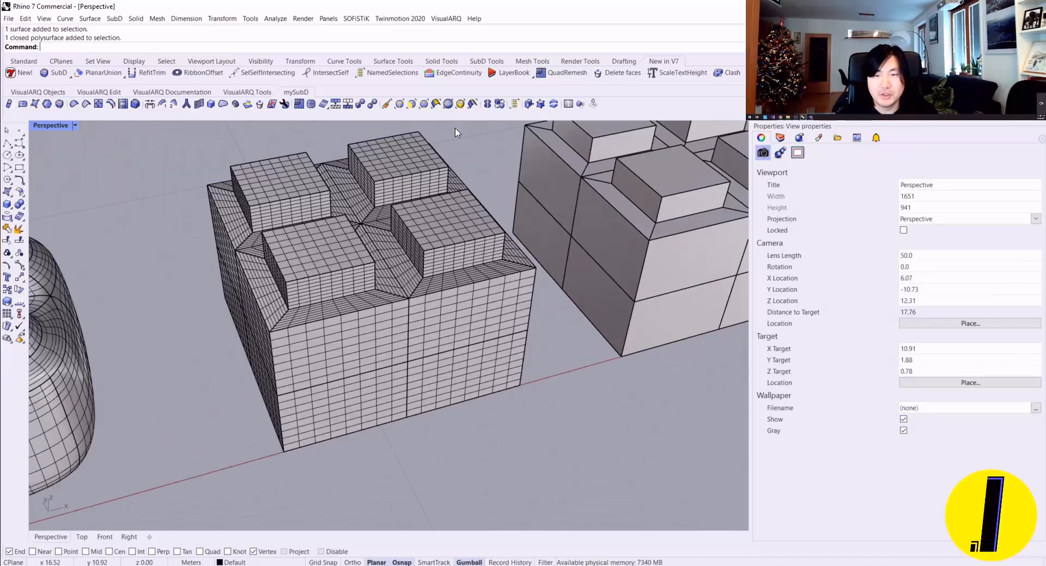
right_drag(439, 184, 376, 161)
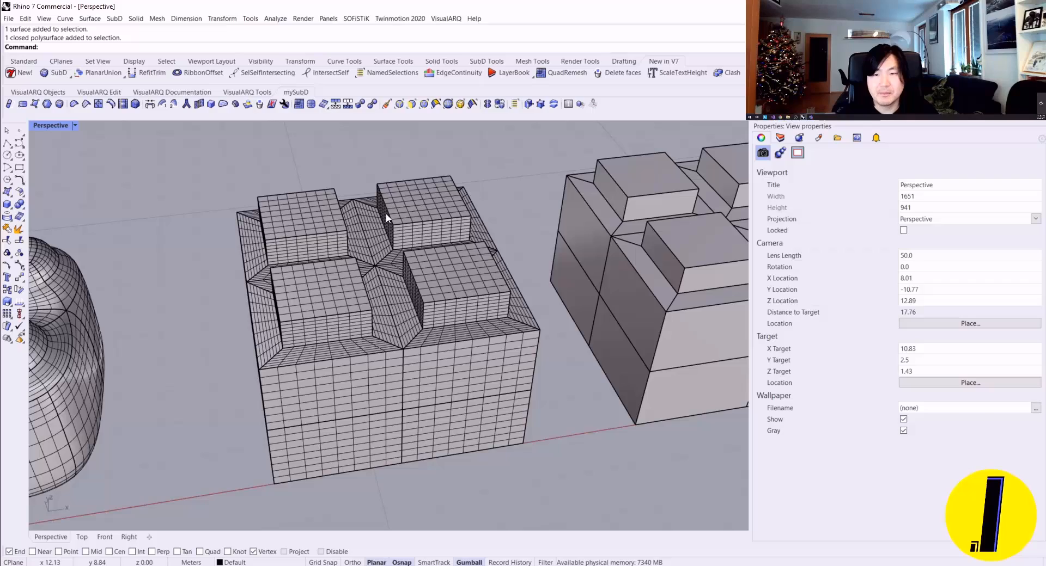
scroll(388, 215, down, 3)
click(388, 235)
scroll(388, 234, up, 2)
drag(378, 234, 428, 364)
click(530, 364)
right_drag(567, 346, 522, 326)
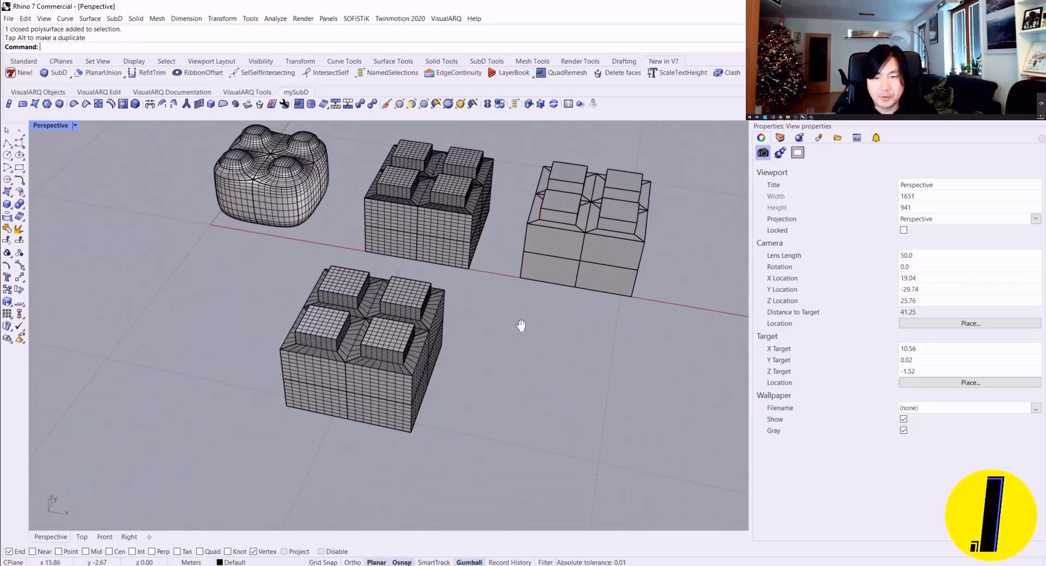
Step: Start QuadRemesh on the copied NURBS box, with Preview and Hide Input Objects turned on
scroll(392, 314, up, 3)
click(396, 316)
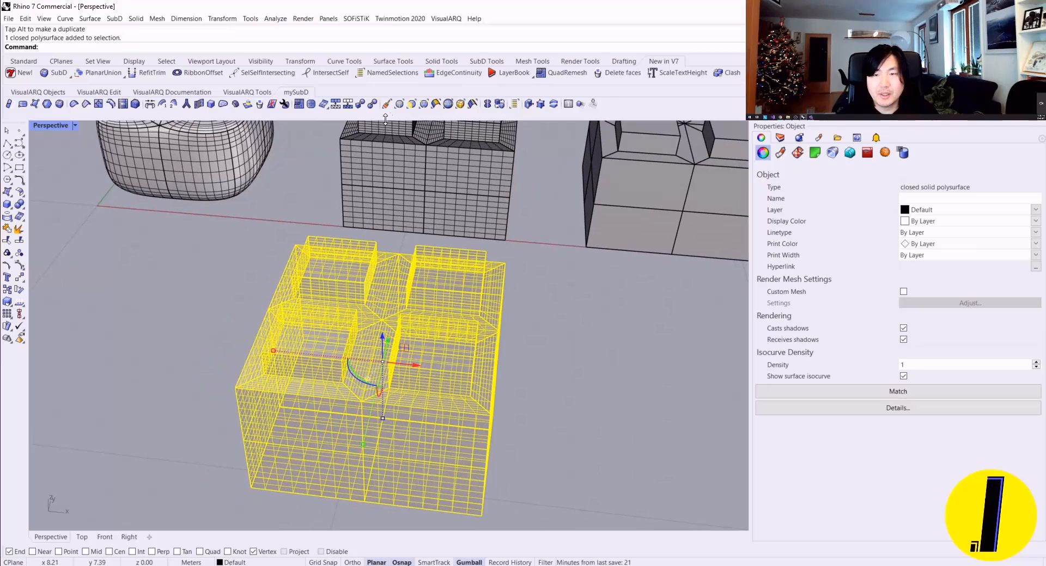
scroll(427, 152, down, 3)
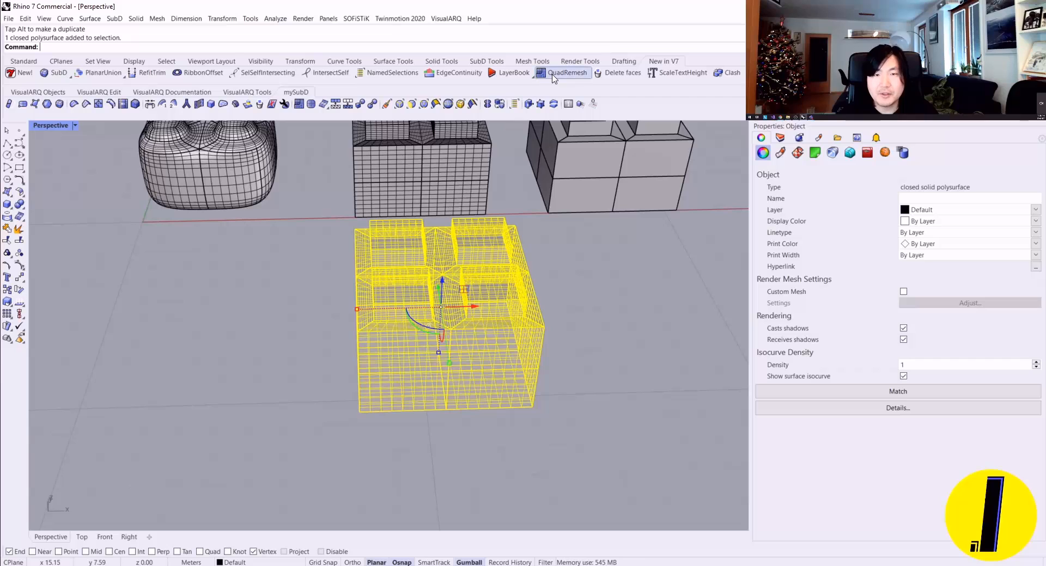
click(301, 107)
drag(517, 155, 708, 170)
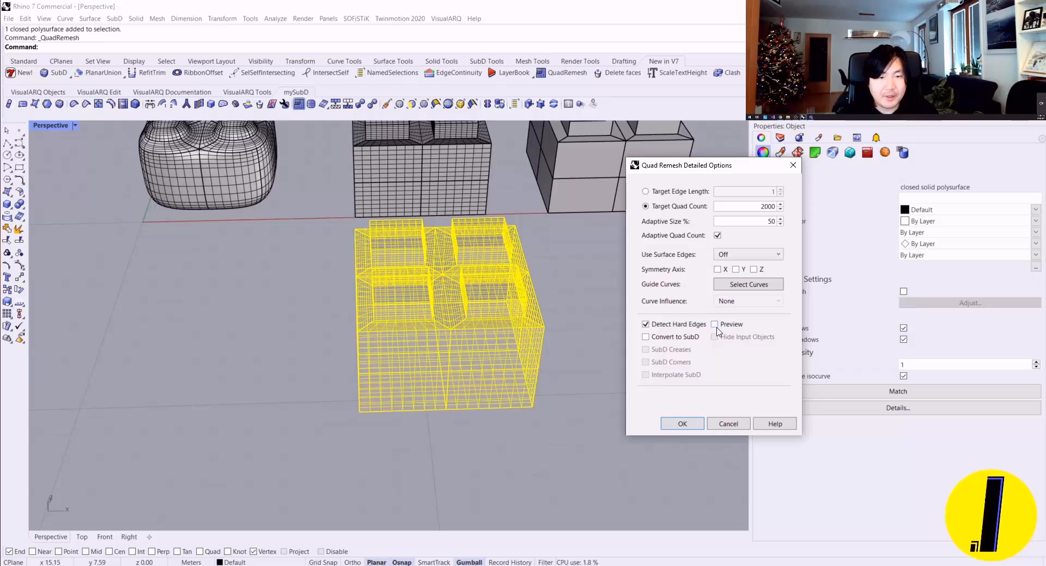
click(716, 326)
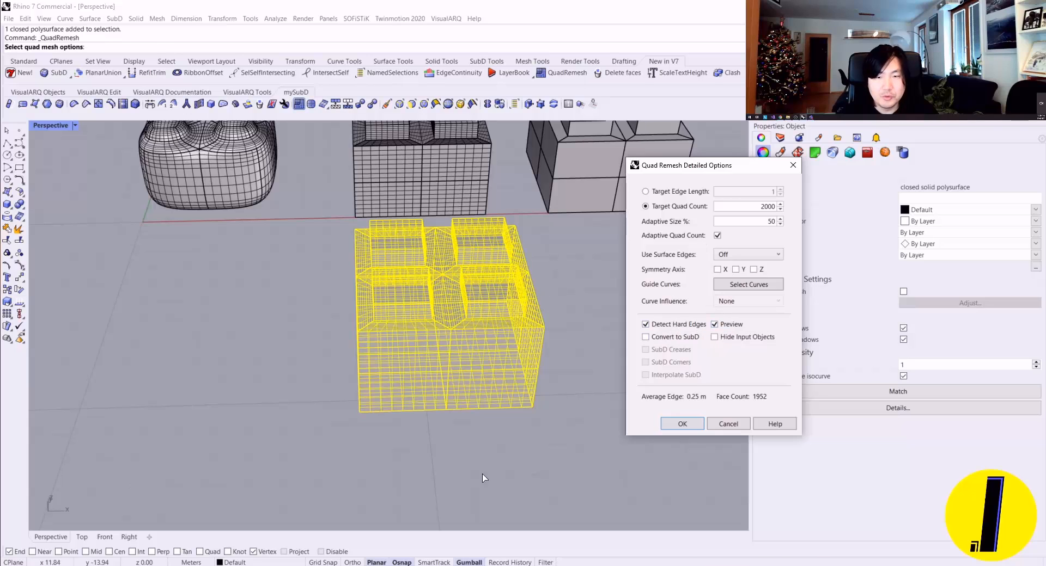
click(712, 339)
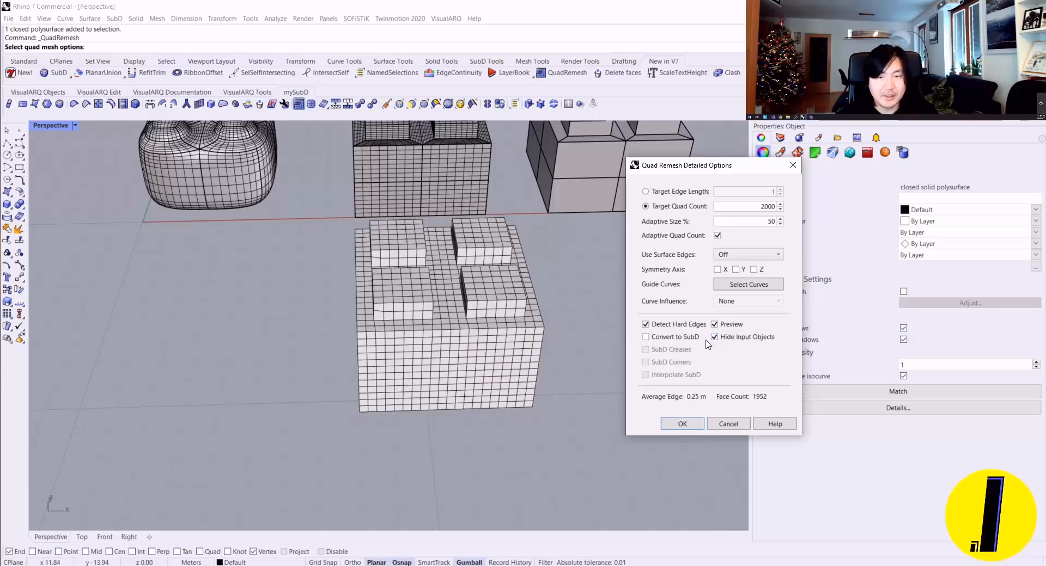
Step: Examine the quad layout of the 2000-quad remesh preview around the raised blocks and compare it with the original boxes
right_drag(578, 261, 452, 299)
scroll(370, 336, up, 10)
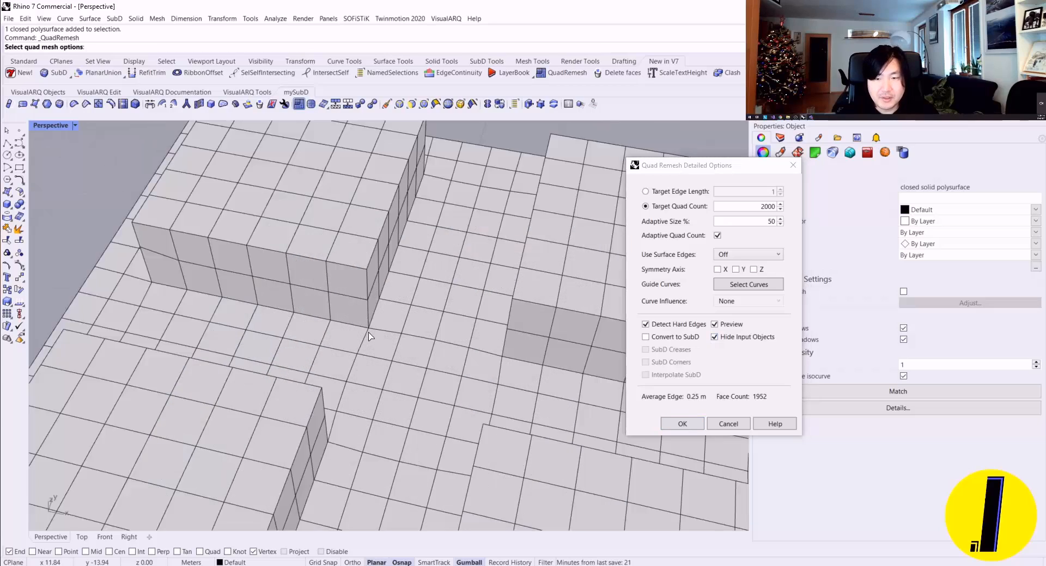
scroll(376, 332, down, 10)
right_drag(412, 333, 386, 197)
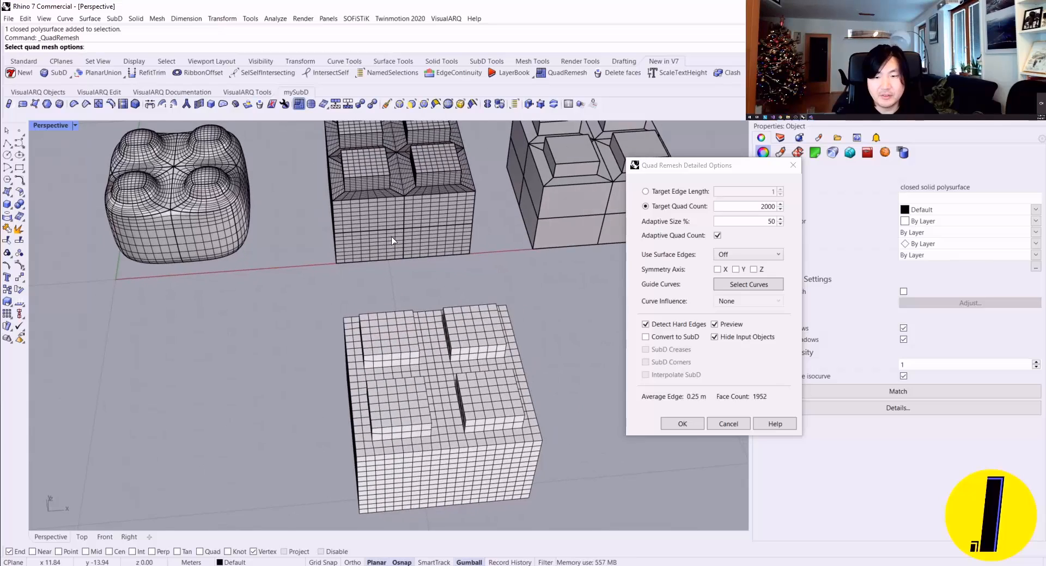
right_drag(393, 240, 409, 330)
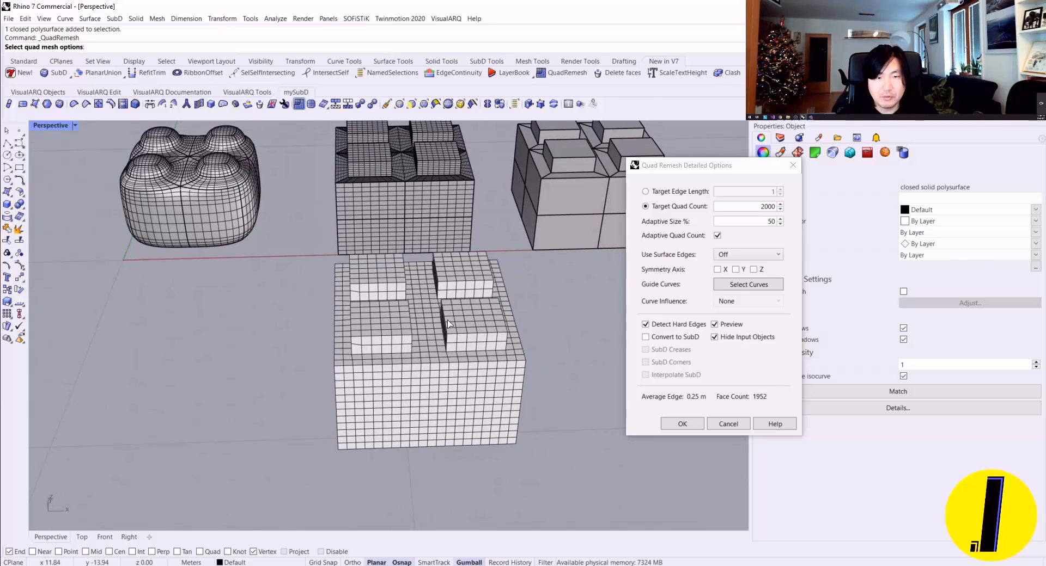
scroll(438, 312, up, 7)
scroll(438, 312, down, 7)
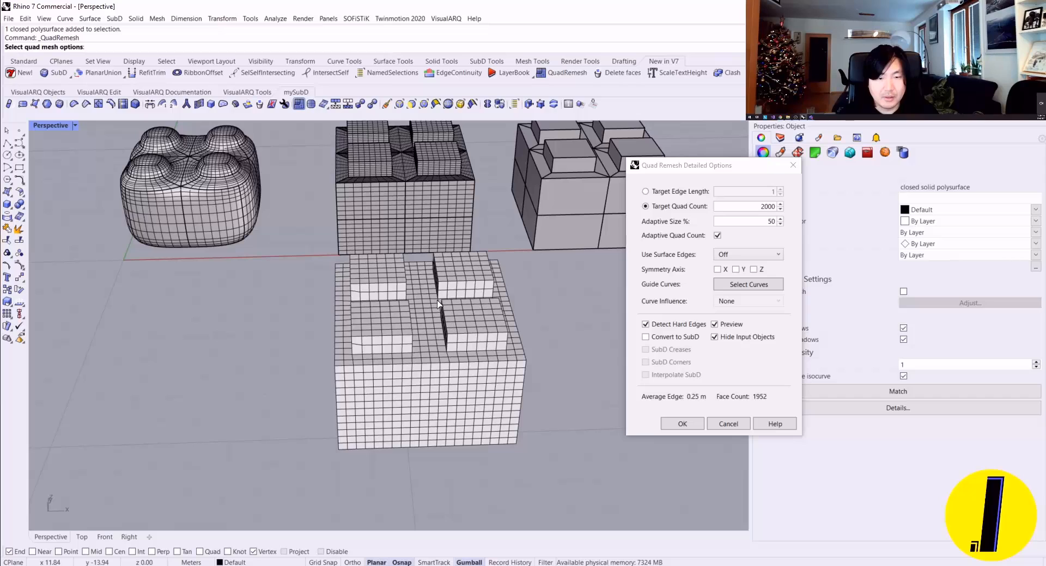
click(651, 341)
click(651, 342)
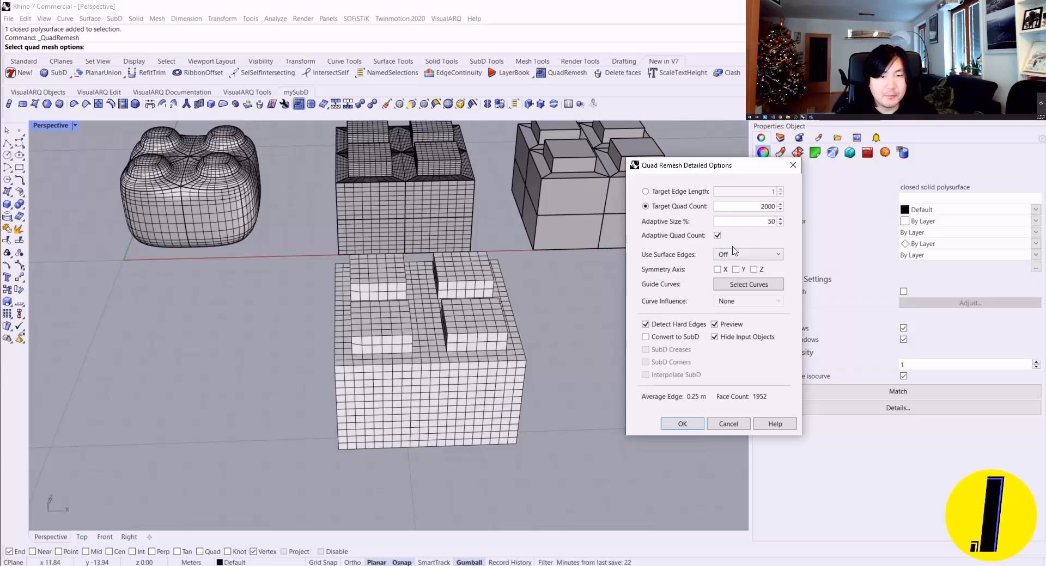
Step: Set the target quad count to 100 and inspect the coarser remesh preview
double_click(768, 207)
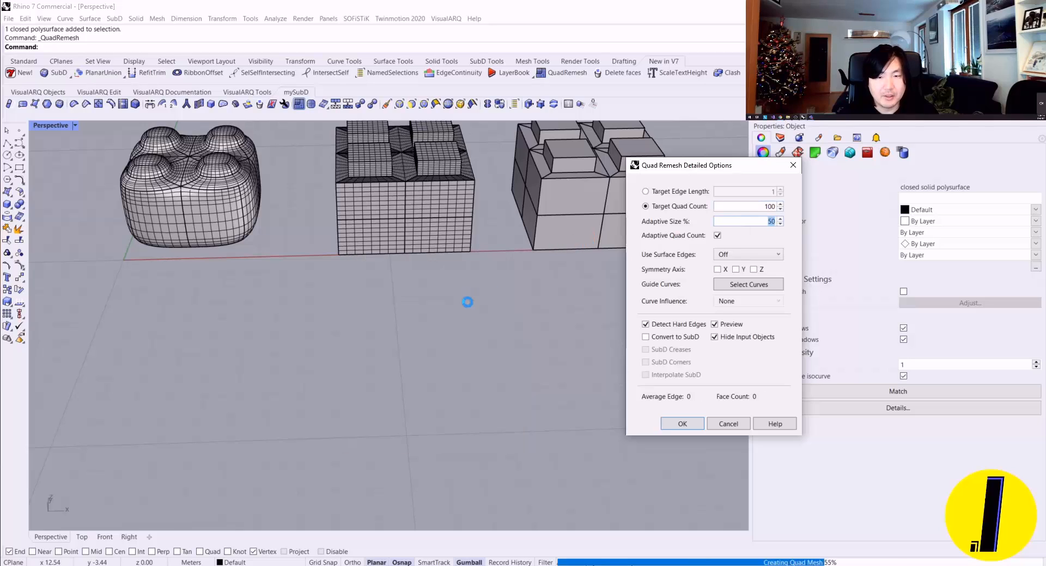
right_drag(467, 331, 410, 340)
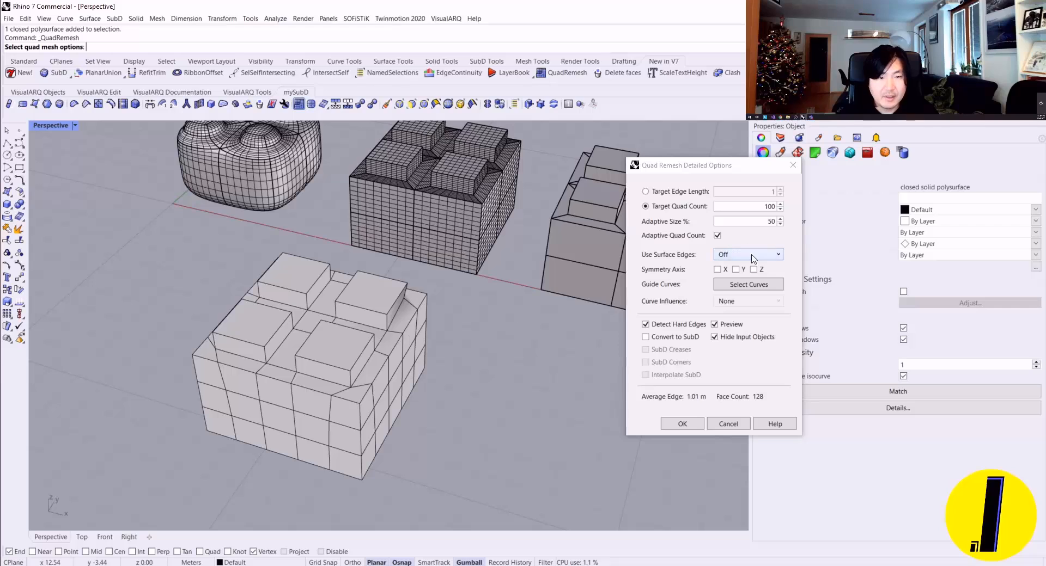
right_drag(579, 301, 589, 290)
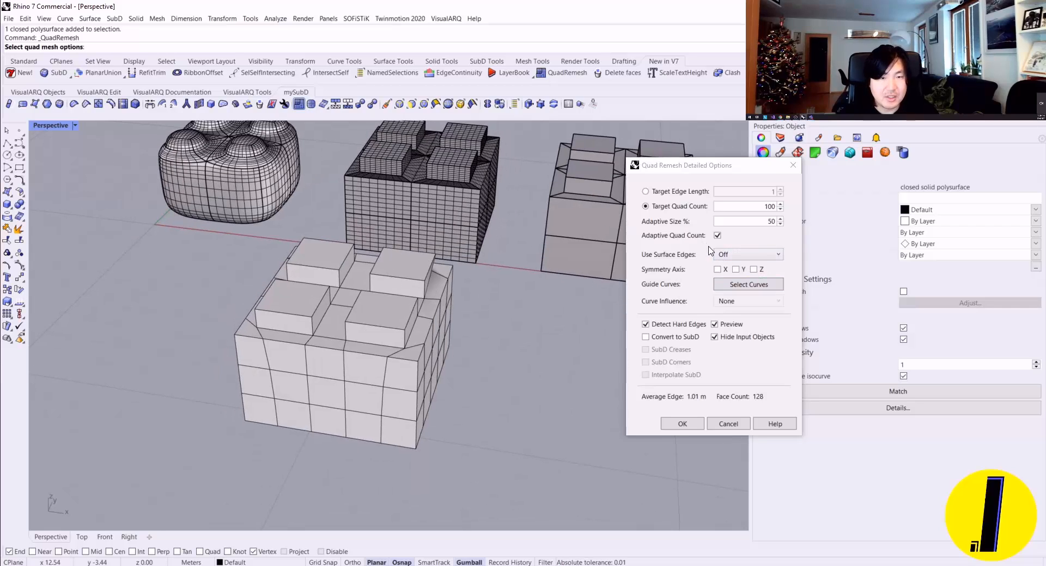
Step: Try the Smart and Strict settings of Use Surface Edges on the preview, and set the option back to Off
click(748, 255)
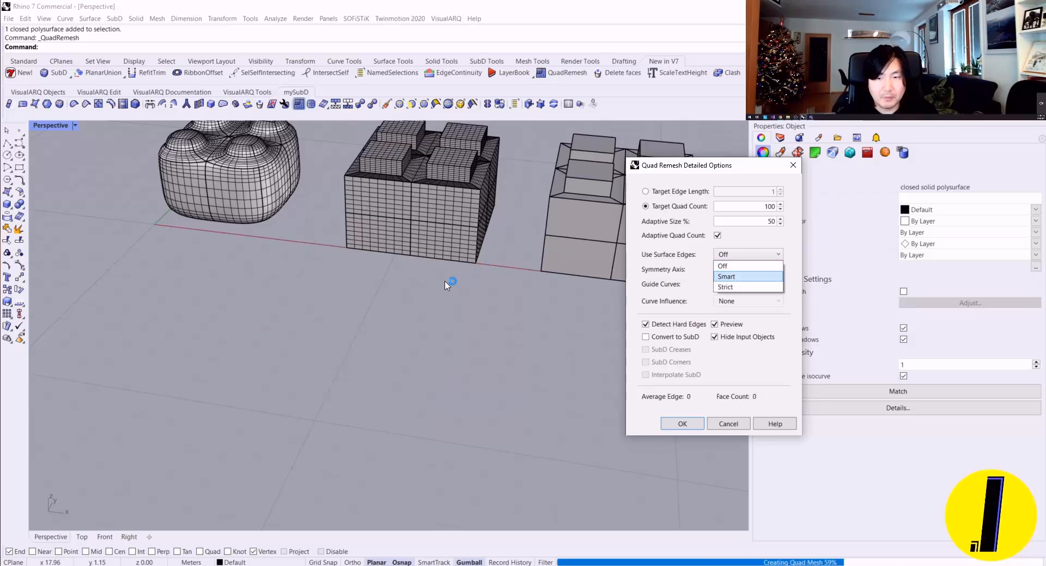
right_drag(416, 310, 529, 303)
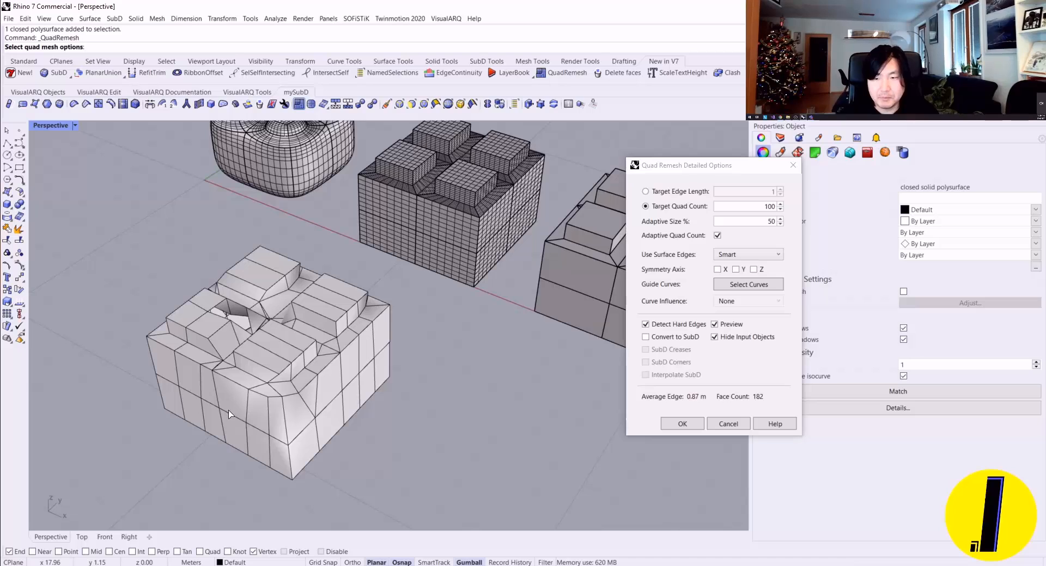
shift+right_drag(216, 379, 316, 382)
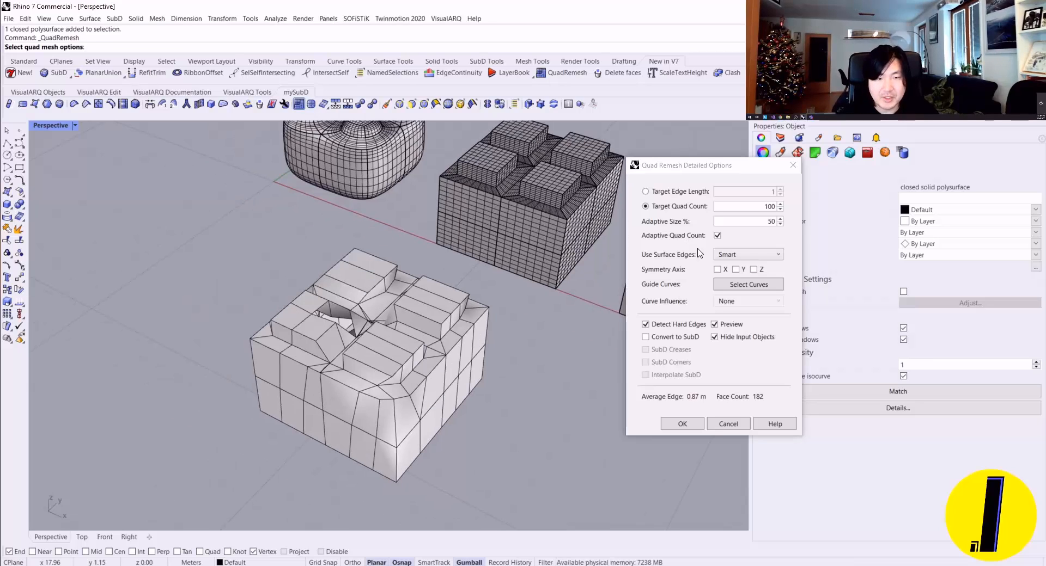
click(736, 255)
click(725, 287)
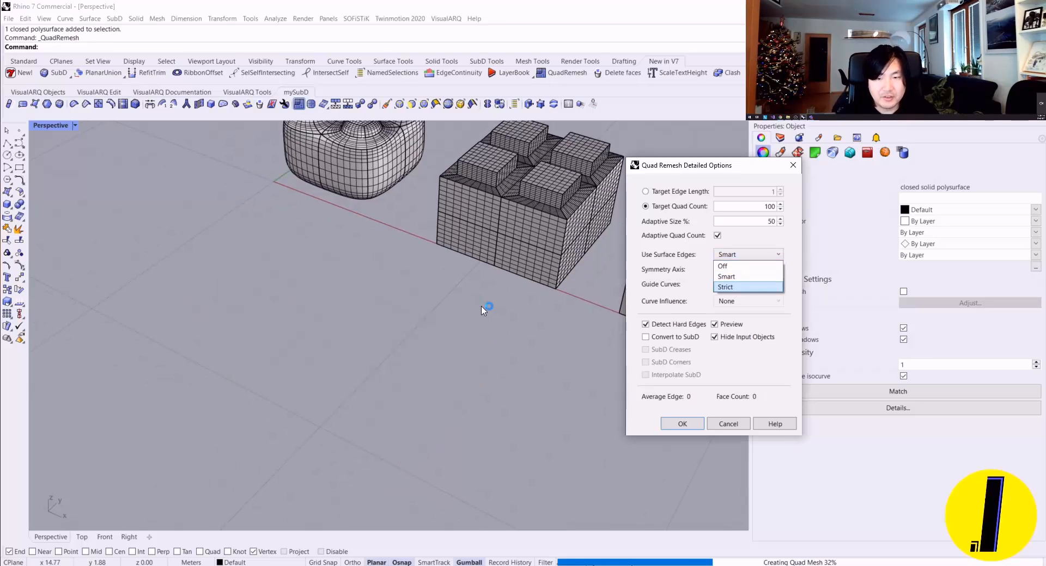
click(725, 255)
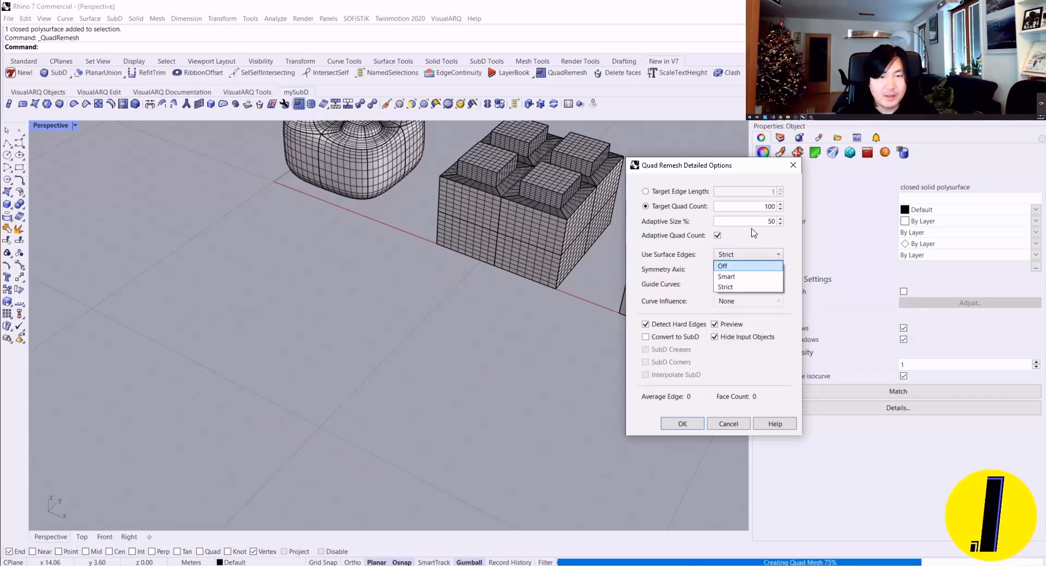
click(722, 266)
Step: Inspect the coarse preview's corner quads and set the target quad count to 200
scroll(387, 372, up, 5)
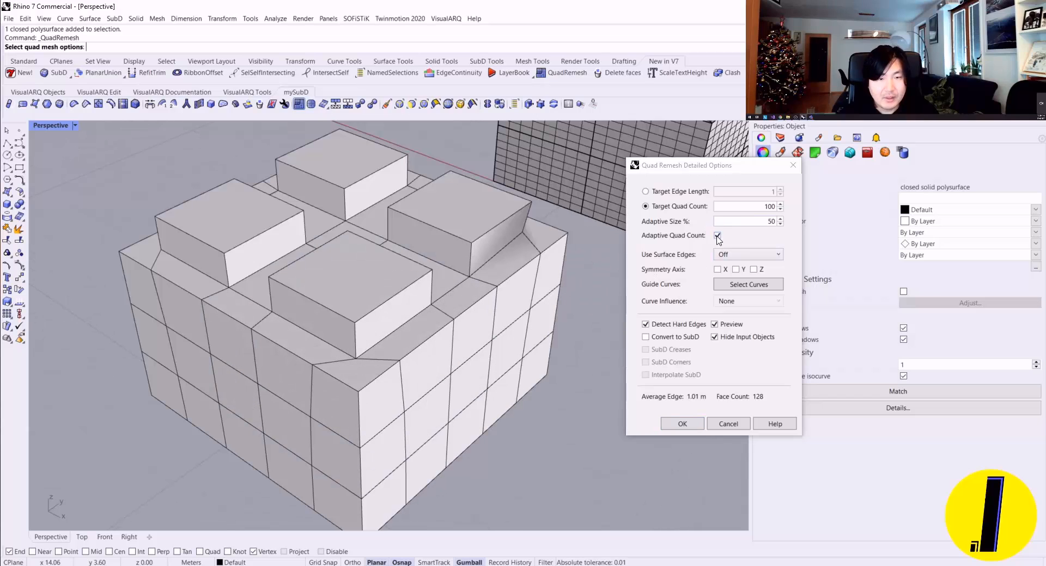
right_drag(359, 377, 410, 378)
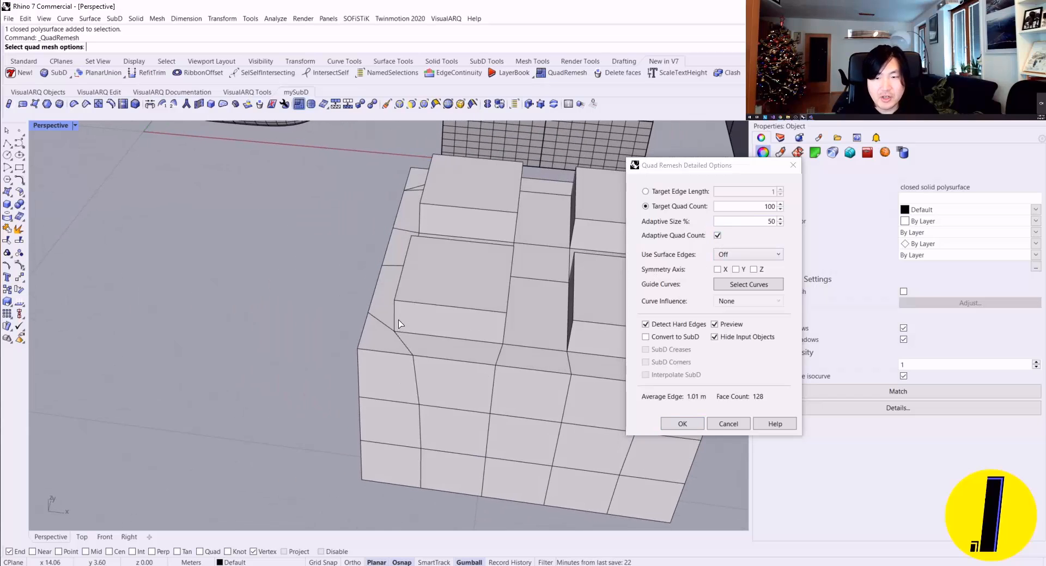
right_drag(398, 324, 544, 301)
scroll(354, 349, down, 5)
scroll(461, 356, up, 5)
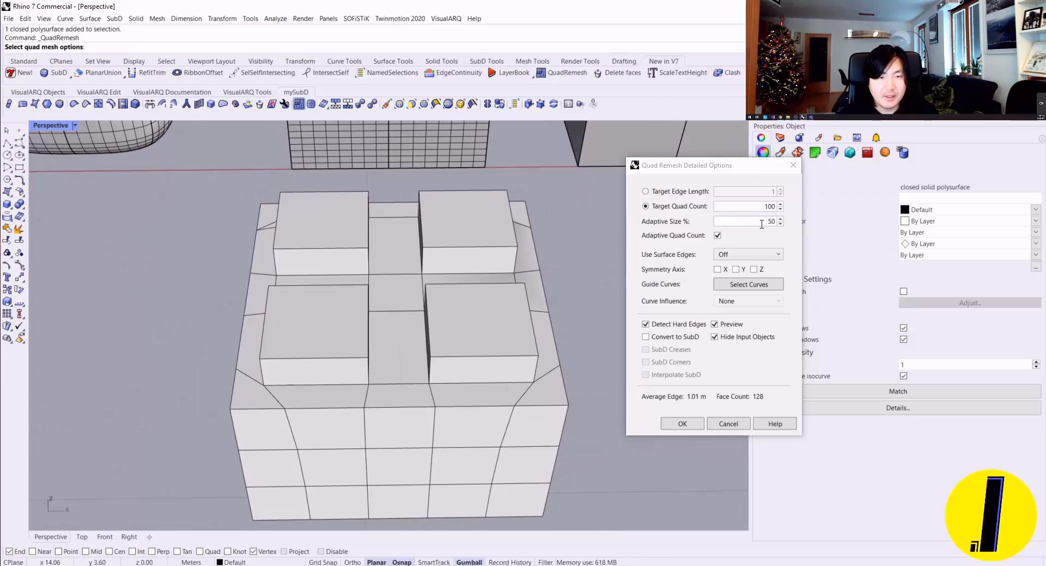
double_click(770, 206)
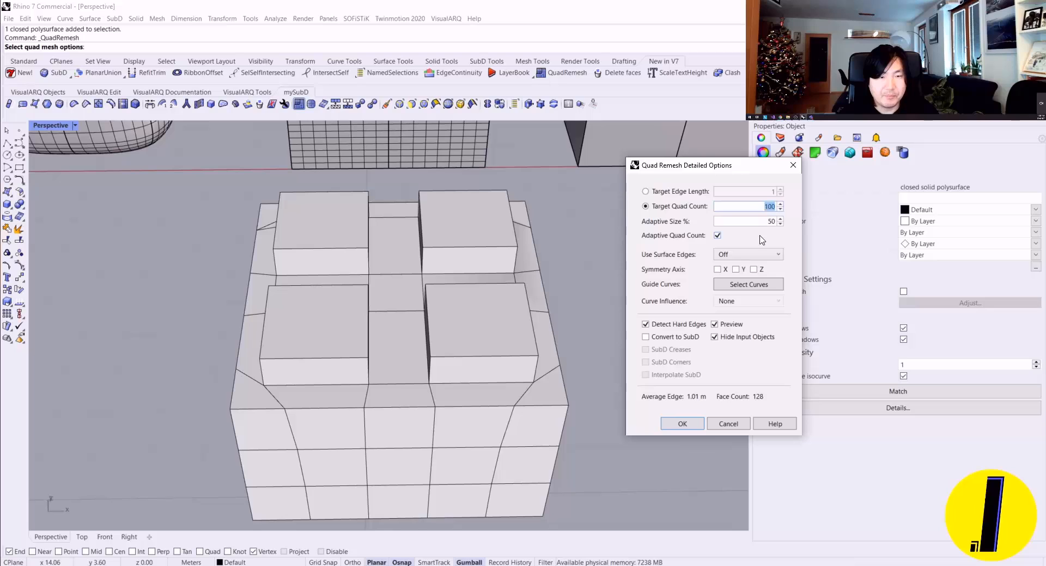
drag(722, 167, 715, 159)
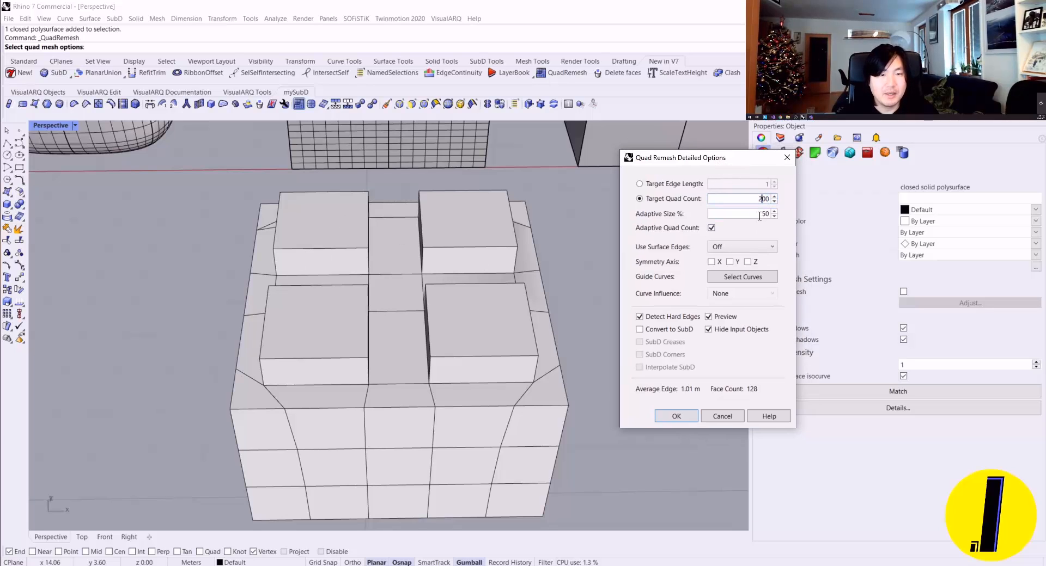
key(Tab)
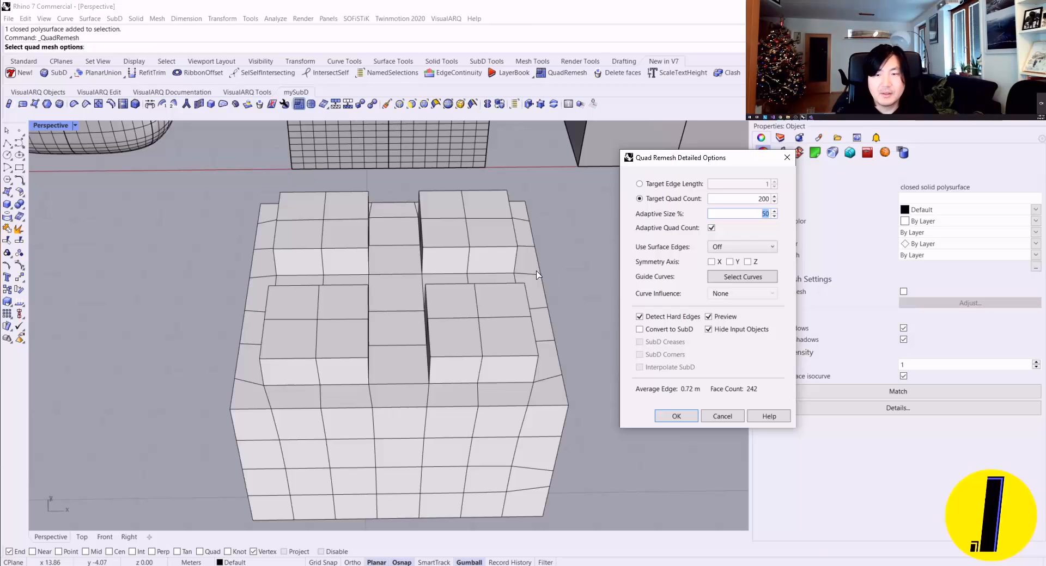
Step: Compare the remesh preview with the dense NURBS box, and accept the QuadRemesh
scroll(537, 275, down, 6)
right_drag(534, 276, 358, 296)
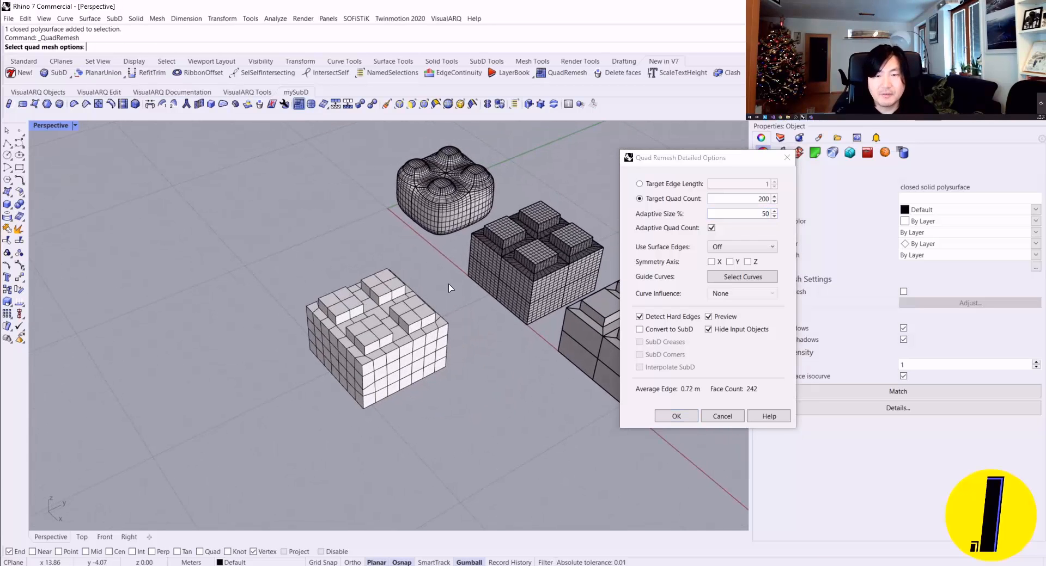
scroll(449, 287, up, 6)
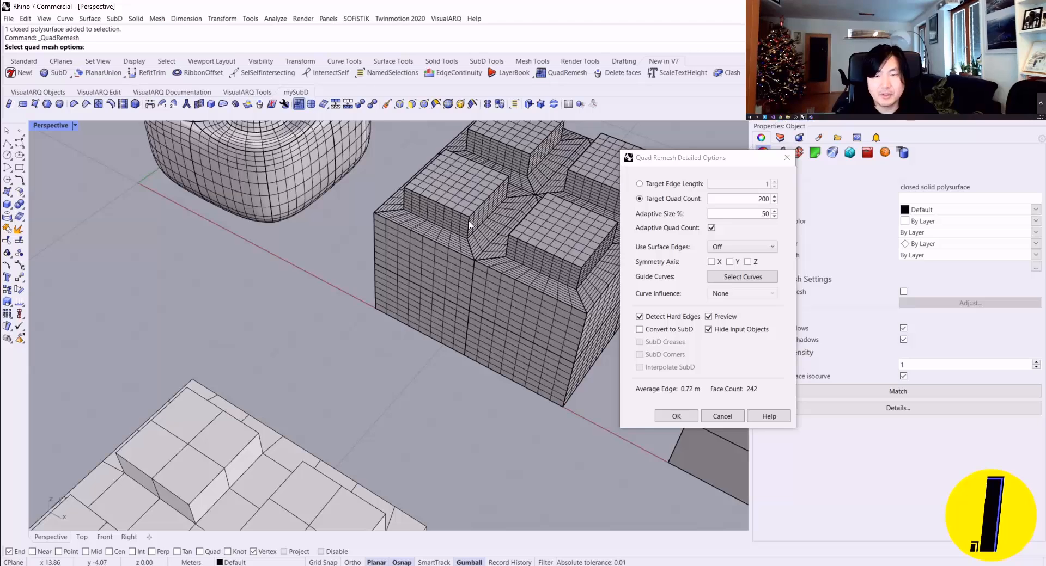
scroll(469, 224, down, 3)
shift+right_drag(437, 290, 460, 226)
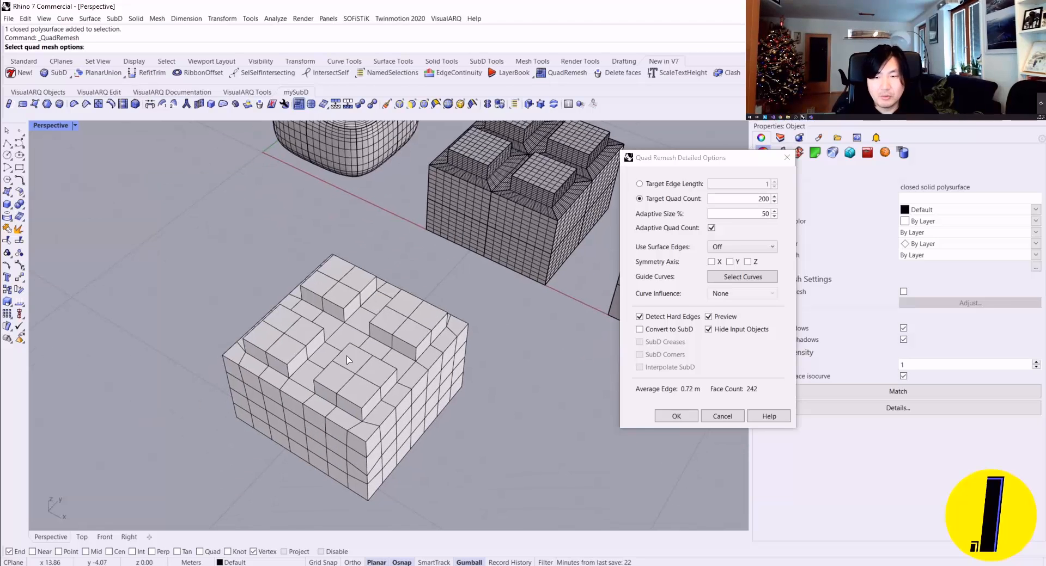
right_drag(347, 355, 364, 360)
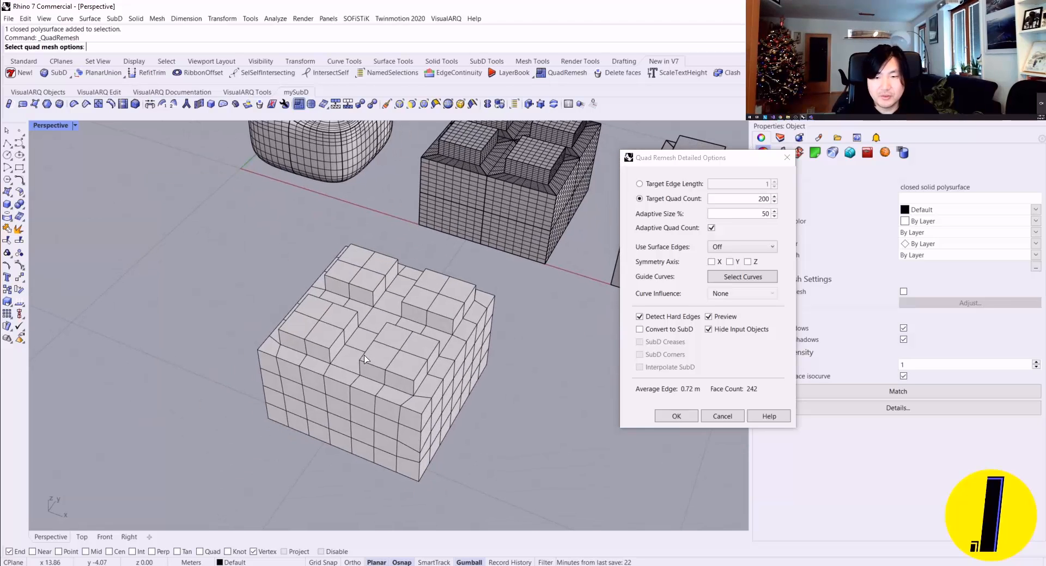
click(676, 417)
Step: Move the new quad mesh off the copied NURBS box so the two sit side by side
drag(413, 363, 642, 448)
key(Escape)
scroll(621, 434, down, 3)
shift+right_drag(621, 434, 523, 373)
shift+right_drag(523, 373, 489, 346)
scroll(390, 353, up, 4)
scroll(438, 344, down, 2)
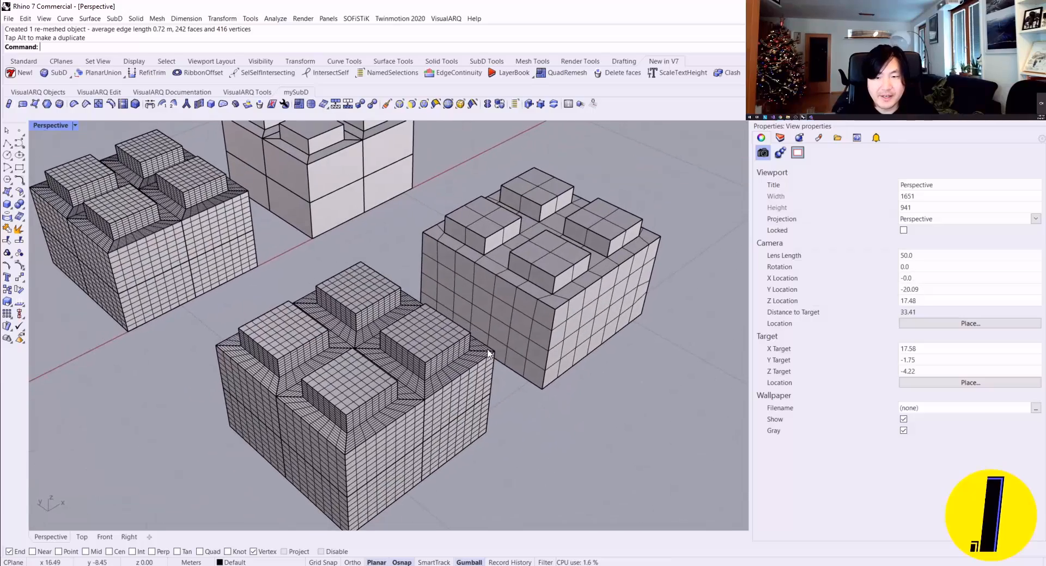
Step: Convert the remeshed quad mesh to NURBS with the input kept, and move the mesh along X clear of the converted box
click(487, 351)
key(Escape)
right_drag(531, 299, 517, 348)
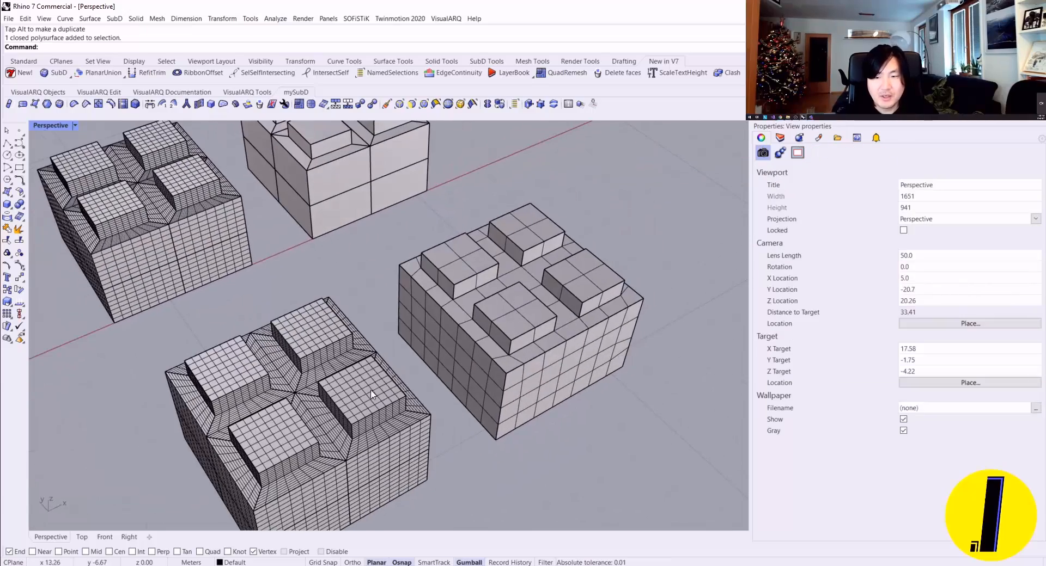
right_drag(350, 405, 332, 384)
click(363, 350)
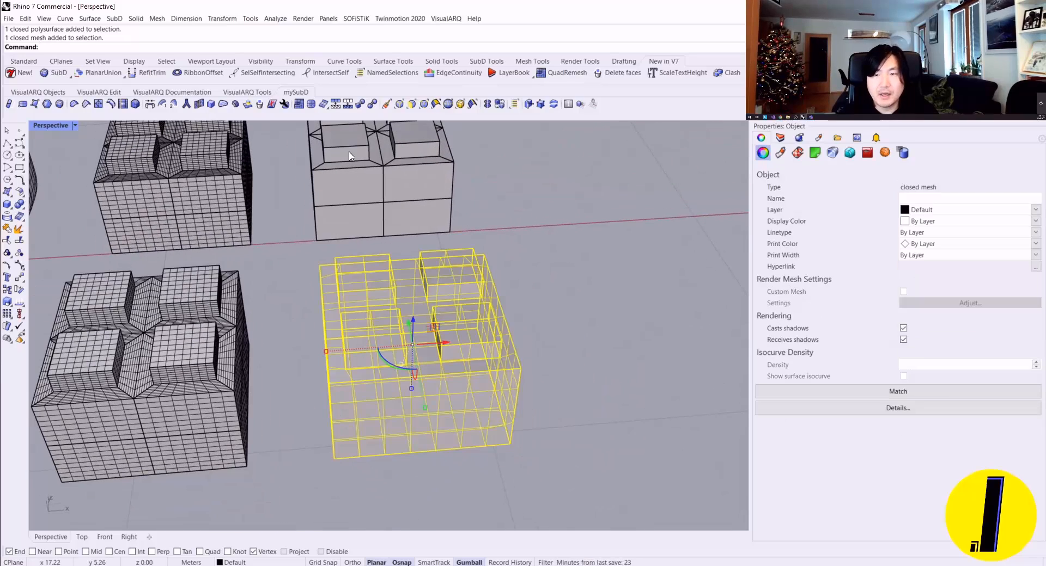
right_click(323, 105)
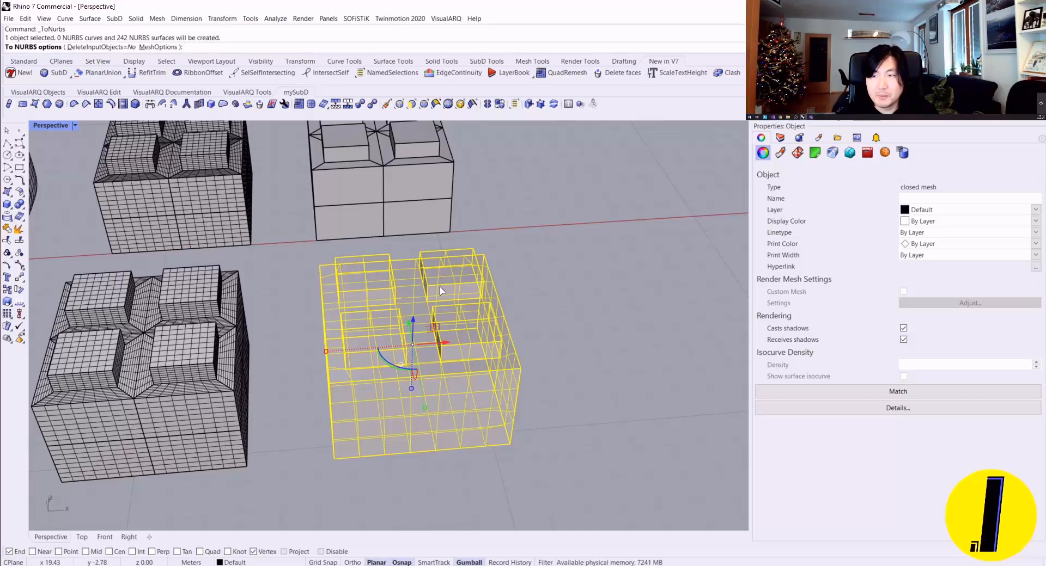
key(Return)
drag(446, 345, 670, 331)
click(533, 360)
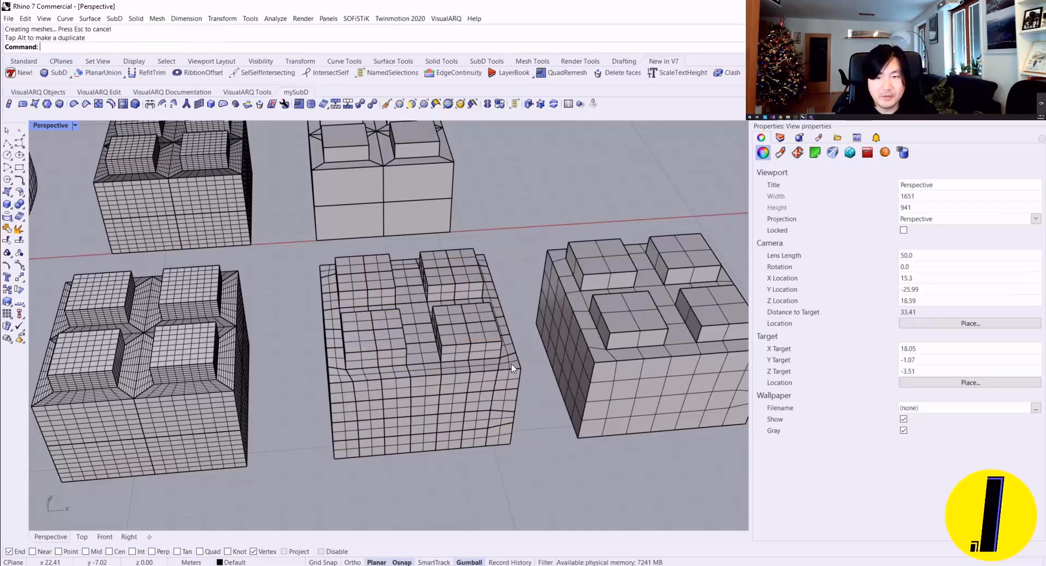
Step: Examine the converted NURBS box's object type and the surface patches on its top and corners
shift+right_drag(478, 358, 397, 352)
click(397, 355)
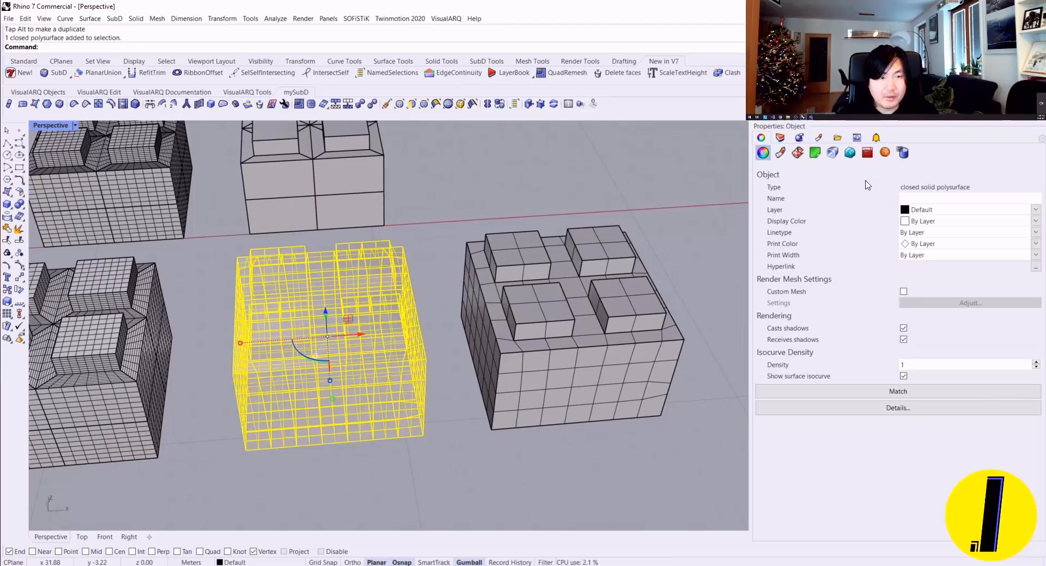
click(459, 299)
scroll(360, 357, up, 6)
right_drag(357, 355, 386, 344)
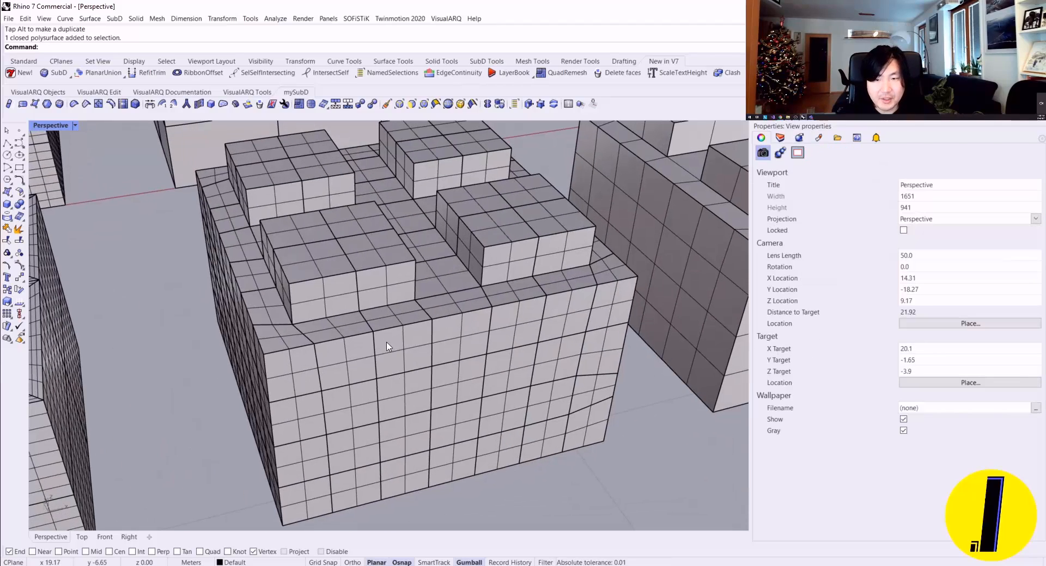
right_drag(490, 259, 451, 277)
click(481, 267)
key(Escape)
scroll(435, 298, down, 4)
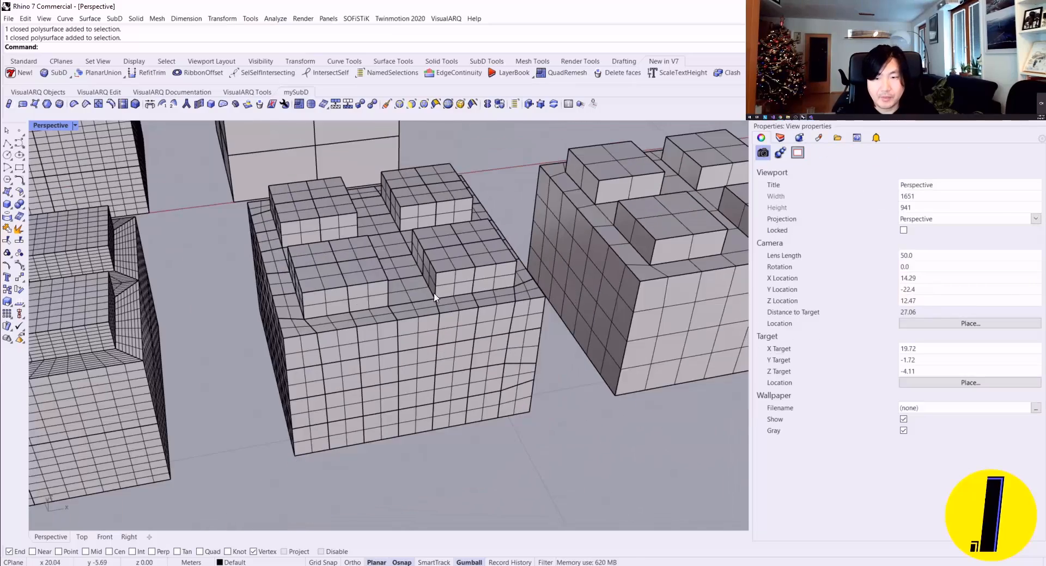
Step: Turn off Surface Isocurves in the viewport's display settings
right_click(410, 314)
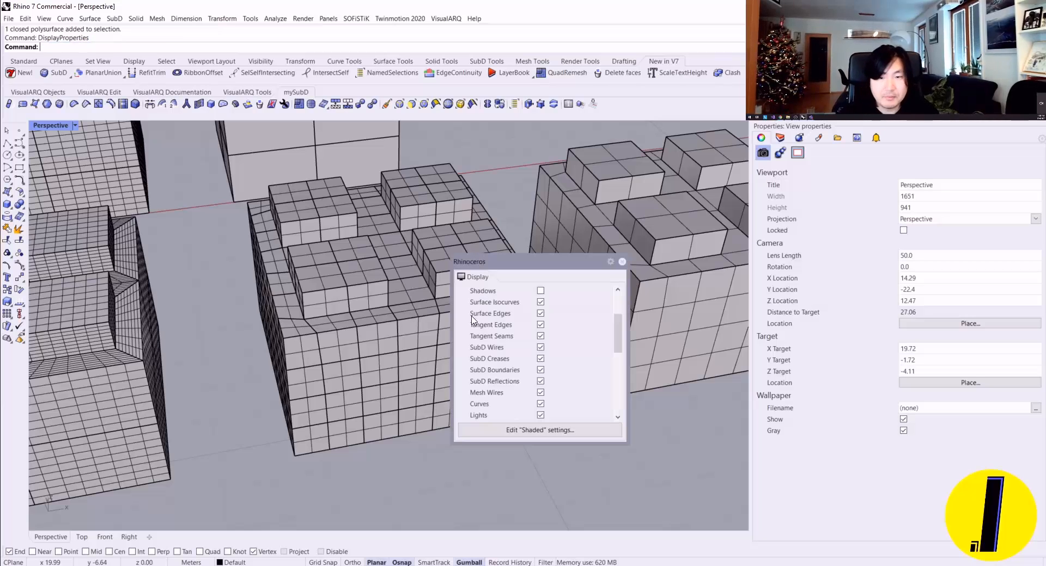
click(541, 302)
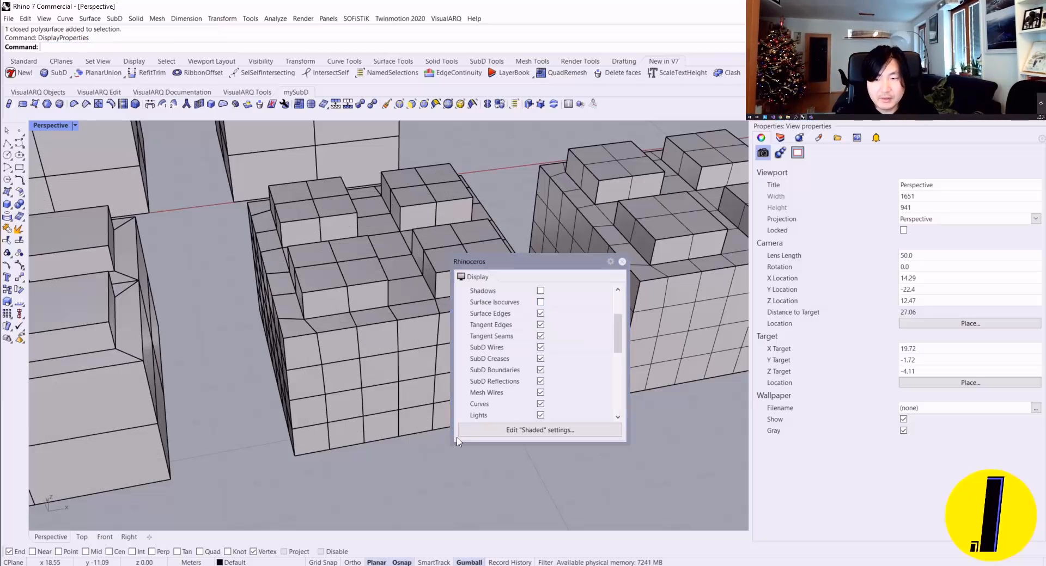
click(622, 262)
scroll(613, 267, down, 7)
right_drag(600, 270, 455, 351)
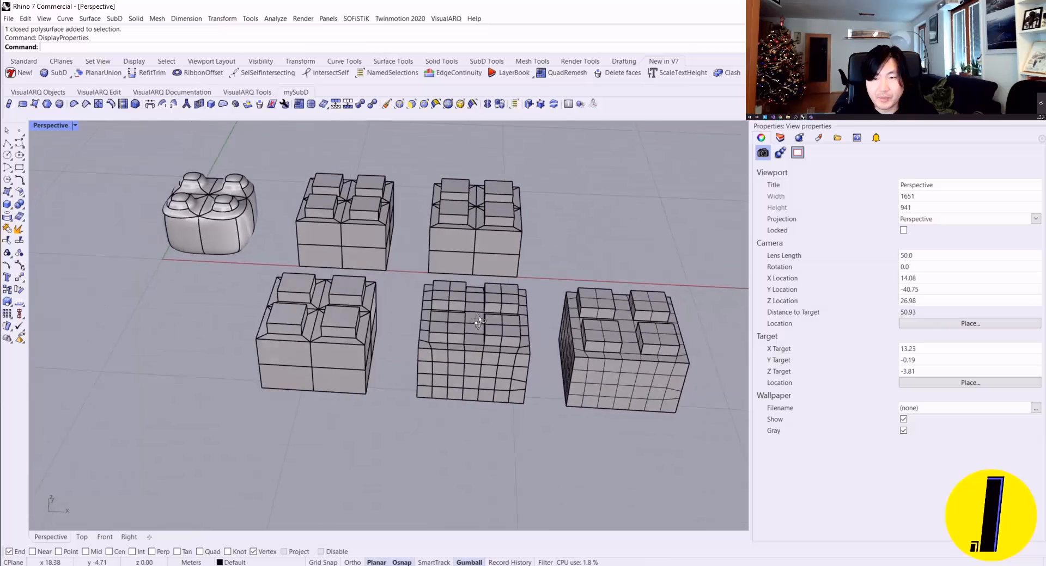
Step: Compare the surface edges of the converted NURBS box with the faces of the mesh box beside it
scroll(453, 355, up, 6)
scroll(437, 354, up, 4)
ctrl+shift+click(425, 351)
key(Escape)
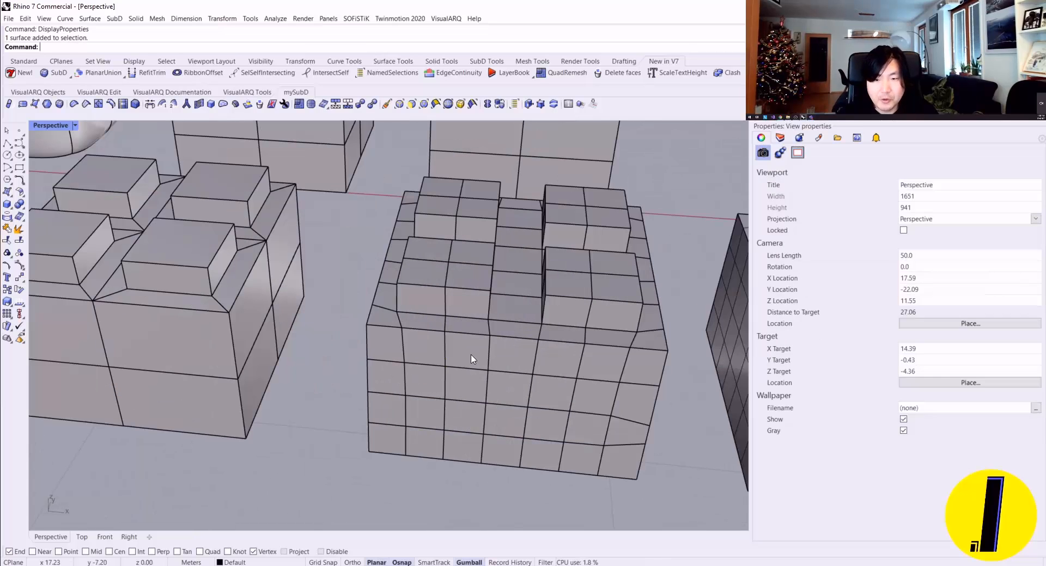
ctrl+shift+click(472, 356)
key(Escape)
scroll(518, 362, down, 7)
right_drag(518, 362, 546, 370)
click(547, 371)
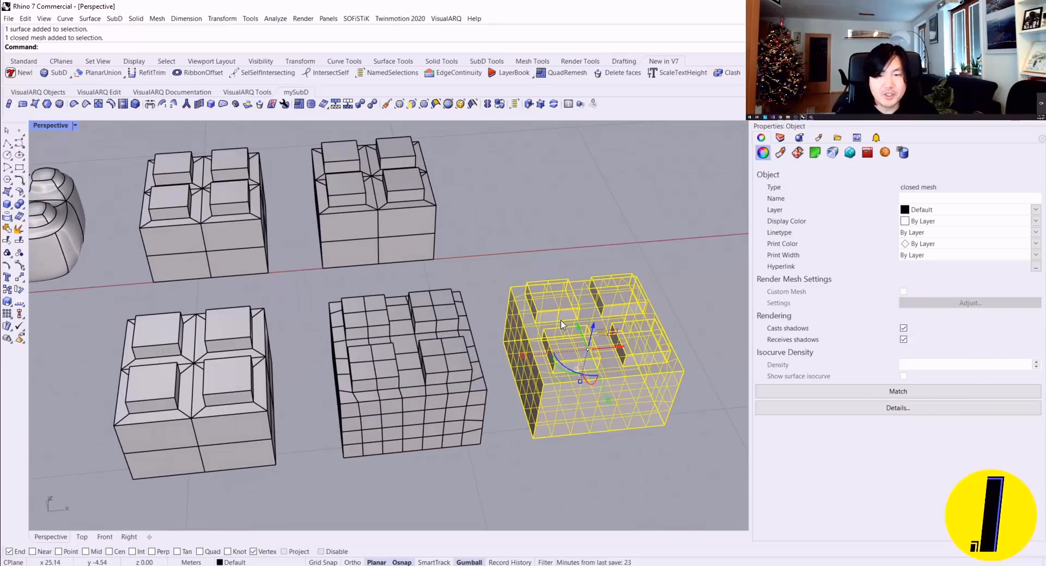
click(429, 362)
key(Escape)
scroll(438, 362, down, 5)
right_drag(442, 361, 413, 365)
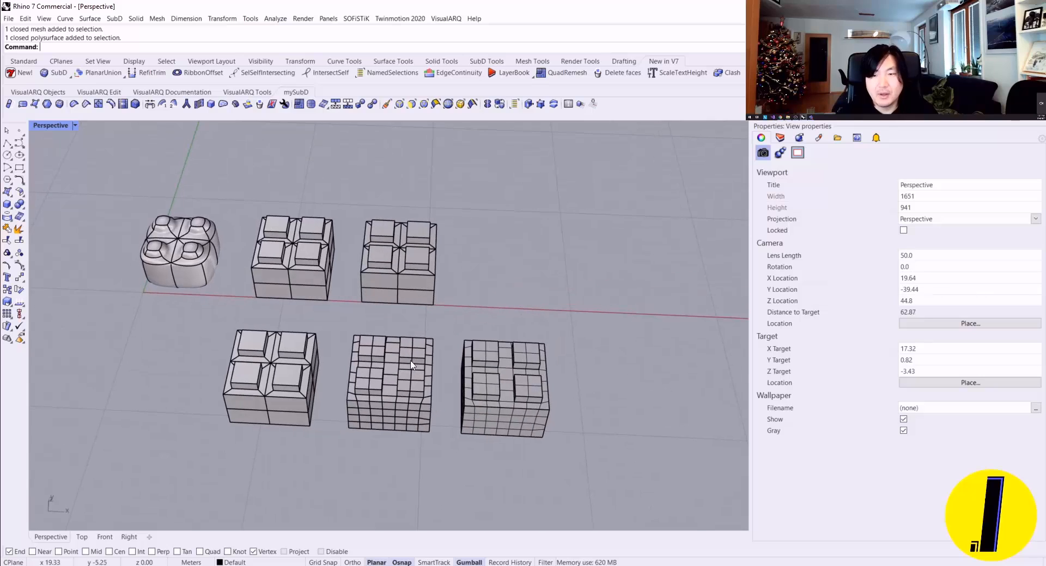
Step: Toggle the SubD display between flat and smooth, and review all the boxes from several angles
key(Tab)
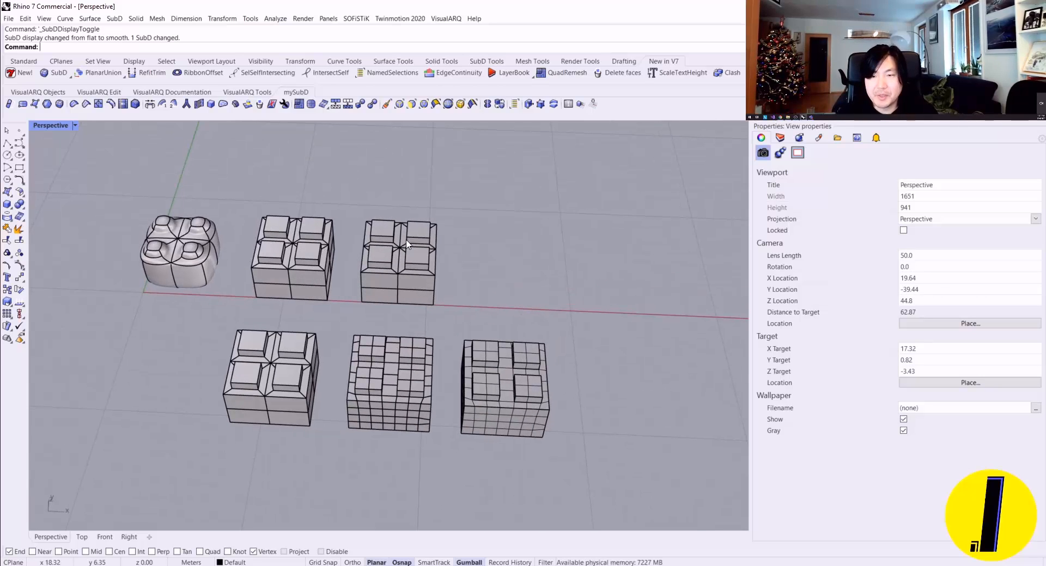
right_drag(407, 244, 272, 300)
scroll(375, 298, up, 4)
scroll(271, 301, down, 2)
right_drag(224, 266, 262, 240)
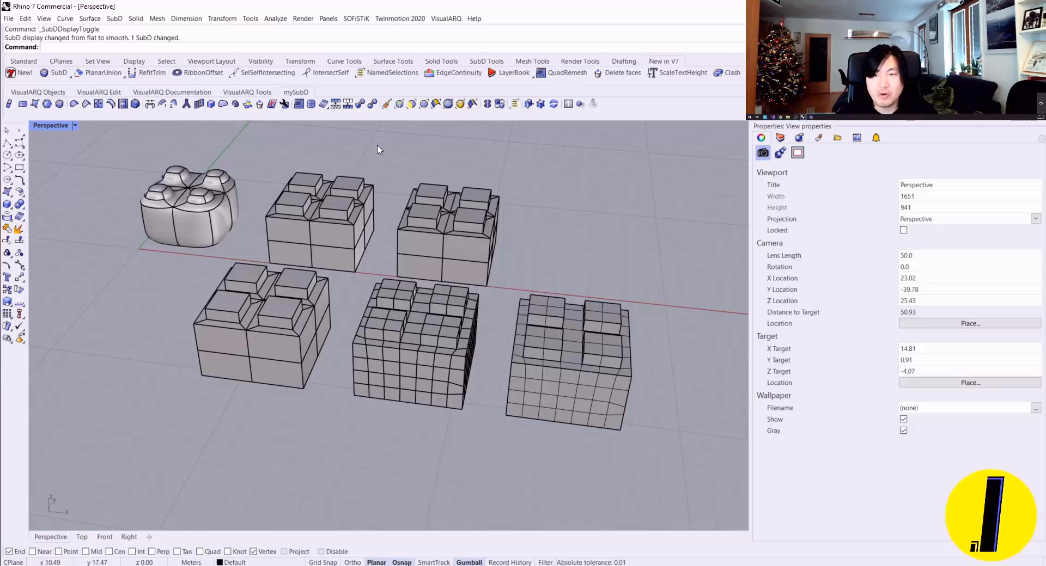
right_drag(397, 238, 469, 335)
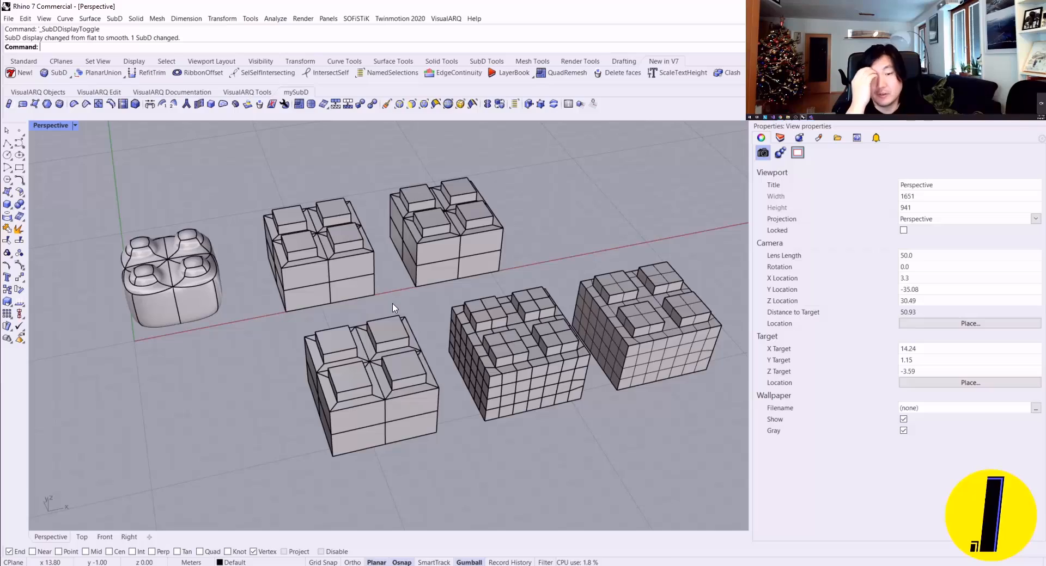
right_drag(391, 308, 491, 307)
scroll(470, 309, up, 4)
scroll(428, 328, down, 2)
scroll(491, 311, down, 3)
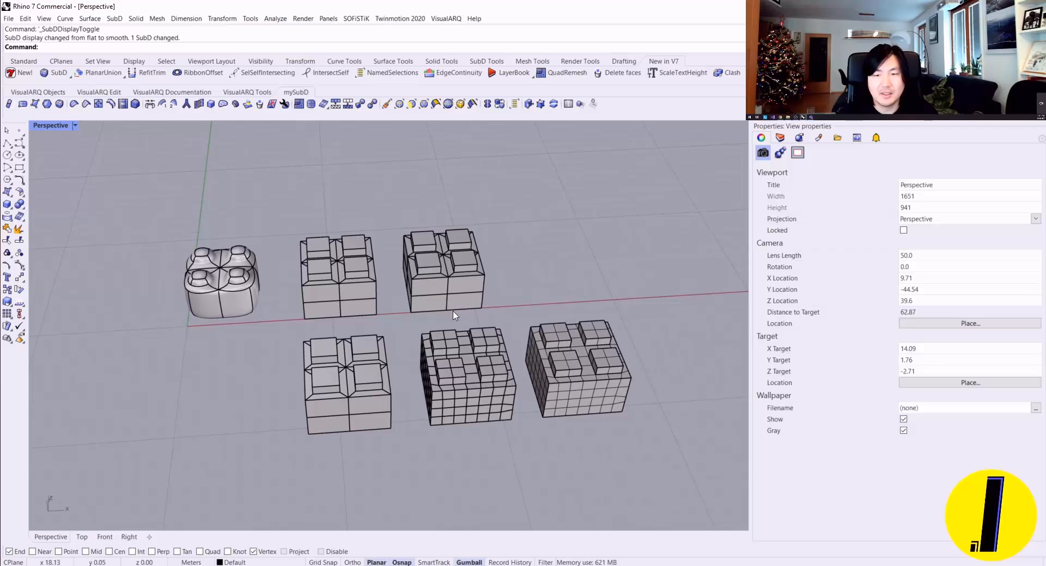
Step: Delete all the comparison boxes to empty the scene
drag(666, 443, 223, 223)
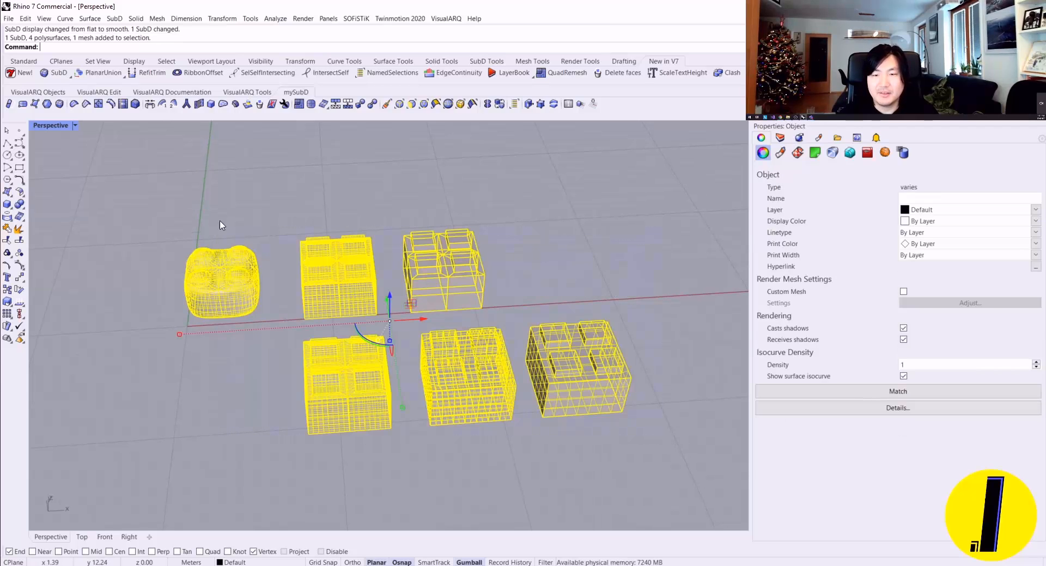
key(Delete)
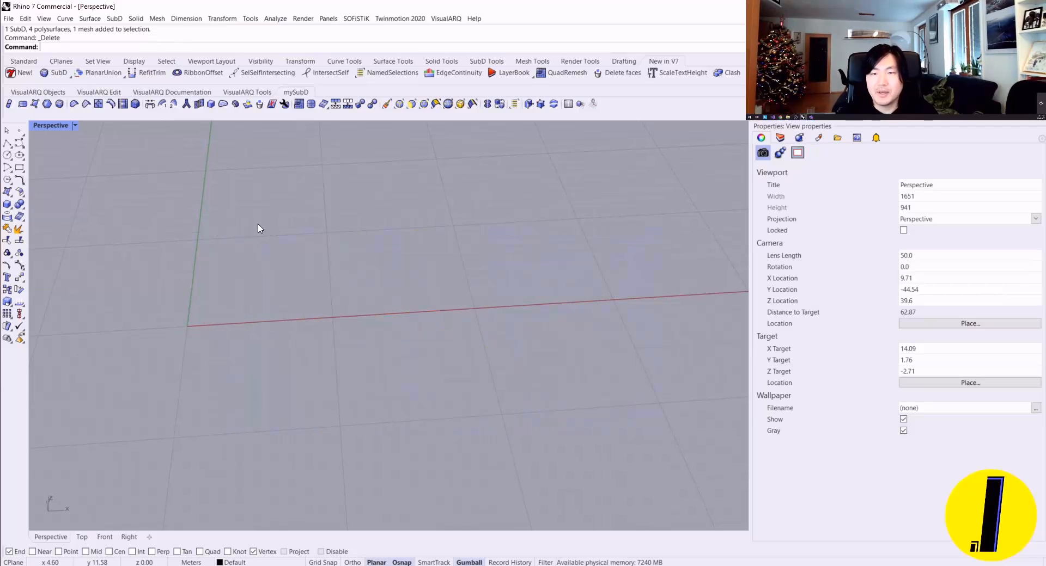
Step: Enable OneView and orbit the perspective view until the construction plane switches to Front
right_drag(258, 228, 329, 285)
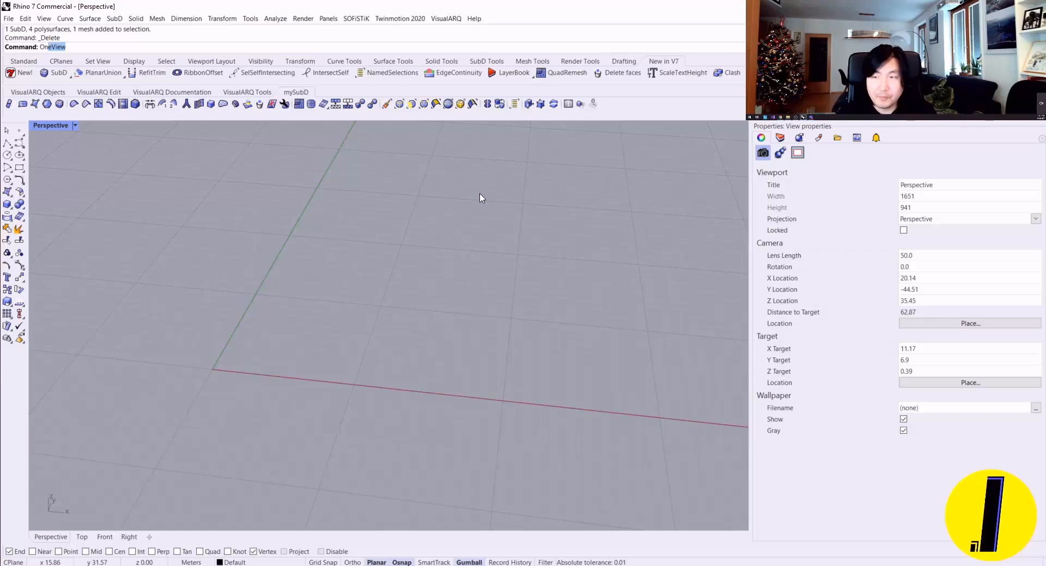
click(567, 109)
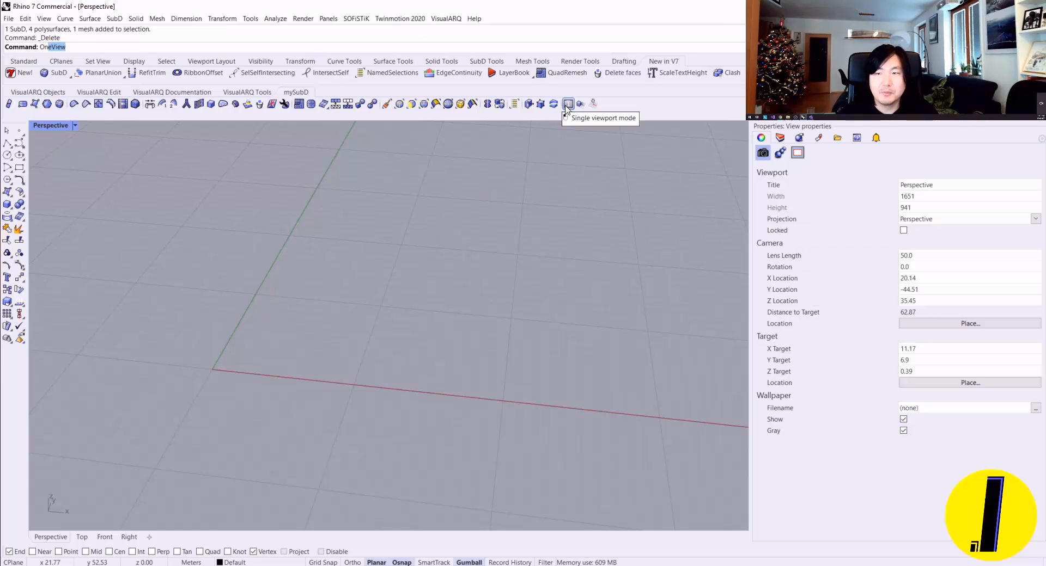
key(Return)
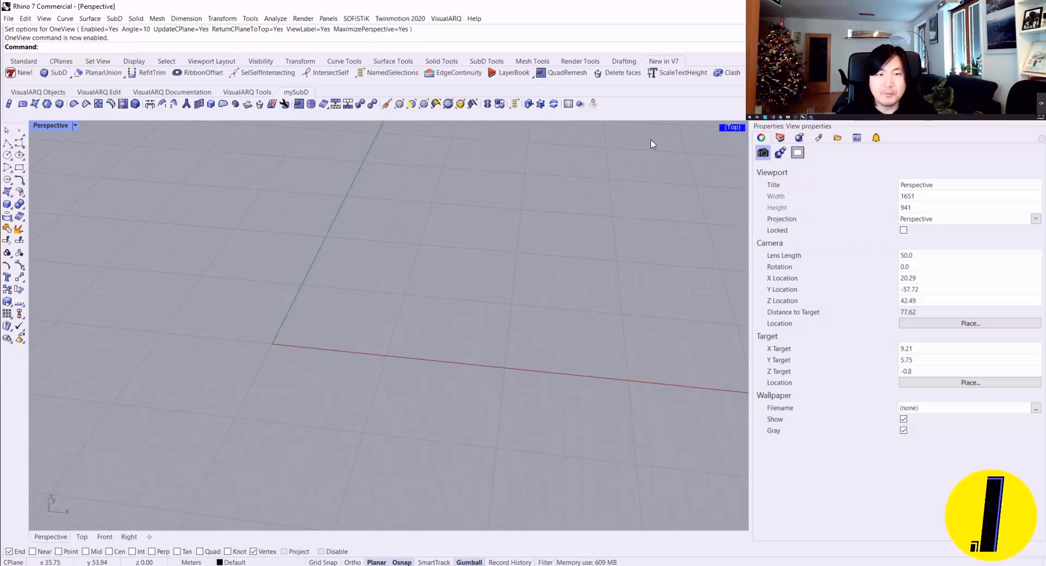
right_drag(652, 144, 583, 214)
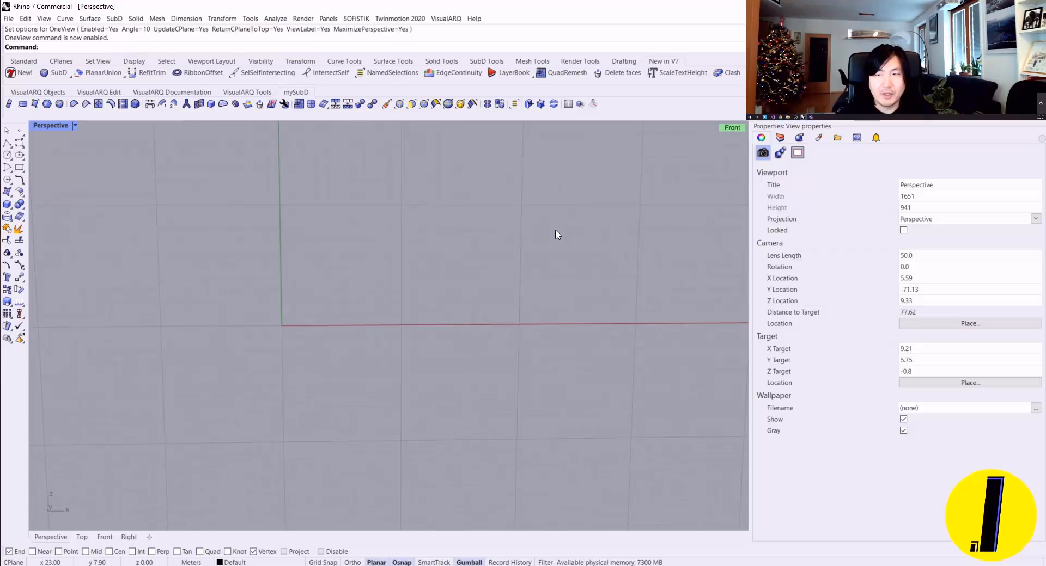
right_drag(412, 228, 362, 227)
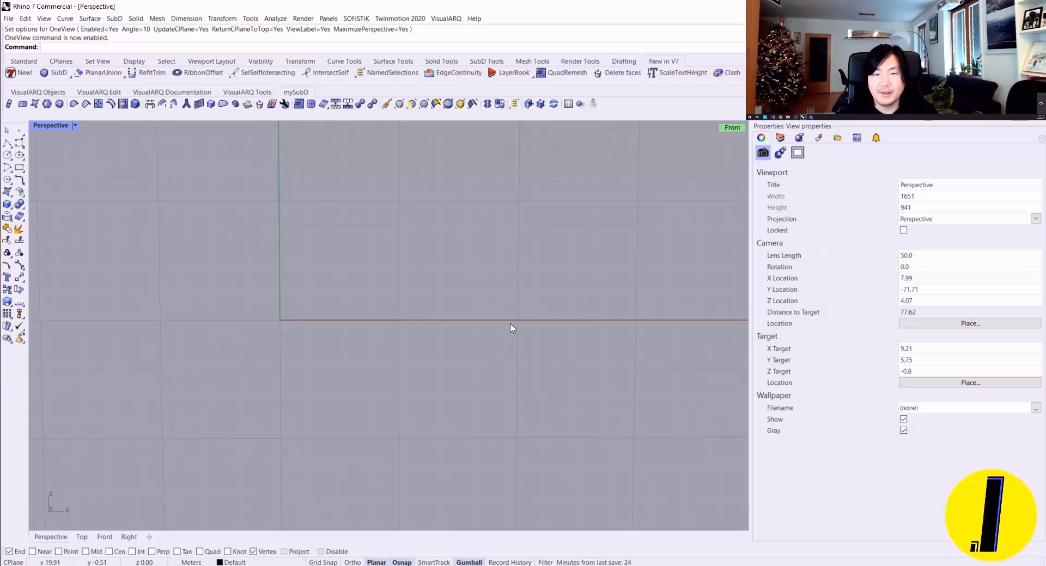
mouse_move(523, 222)
right_down()
mouse_move(483, 233)
mouse_move(528, 338)
mouse_move(667, 208)
mouse_move(490, 227)
mouse_move(404, 201)
mouse_move(384, 206)
mouse_move(557, 226)
mouse_move(534, 211)
right_up()
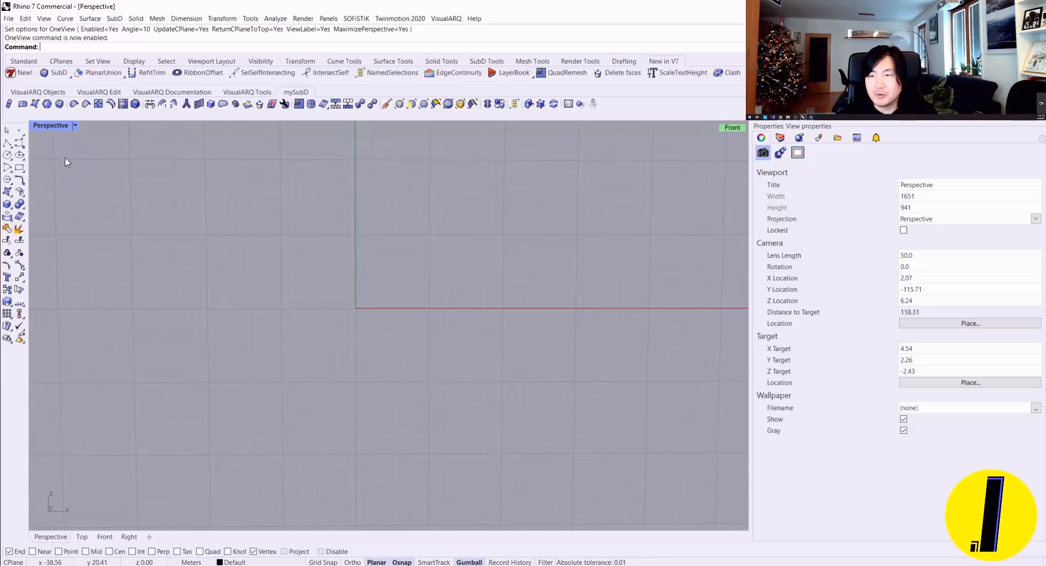
Step: Draw a rectangle on the Front plane from the origin, with length 5 and width 33
click(20, 167)
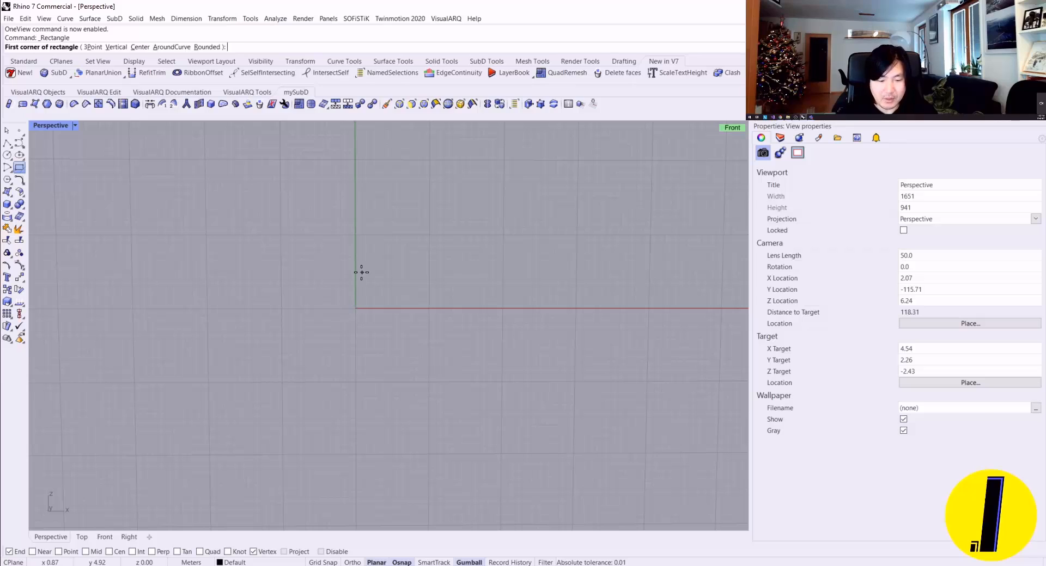
text(0)
key(Return)
scroll(424, 253, up, 3)
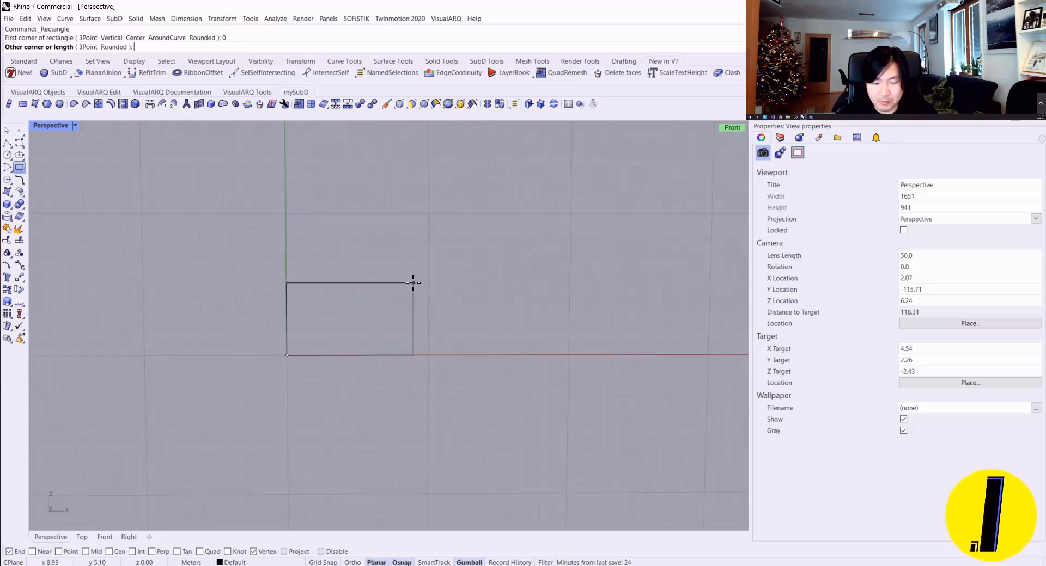
text(5)
key(Return)
text(33)
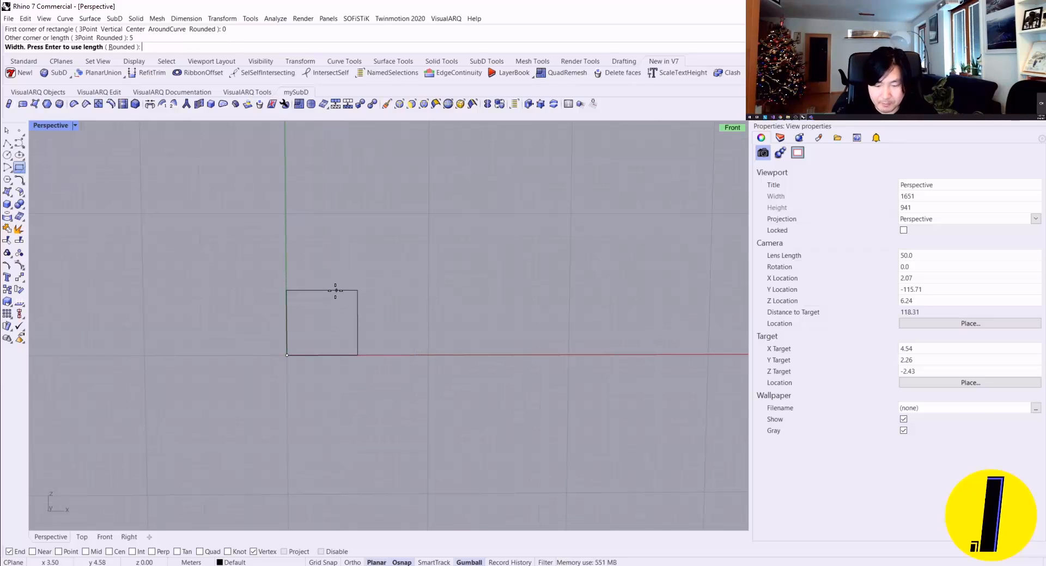
key(Return)
Step: Shrink the rectangle's height with Scale1D, using its lower corner as base point and the corner above as reference
right_drag(333, 297, 357, 227)
click(352, 215)
scroll(353, 214, up, 2)
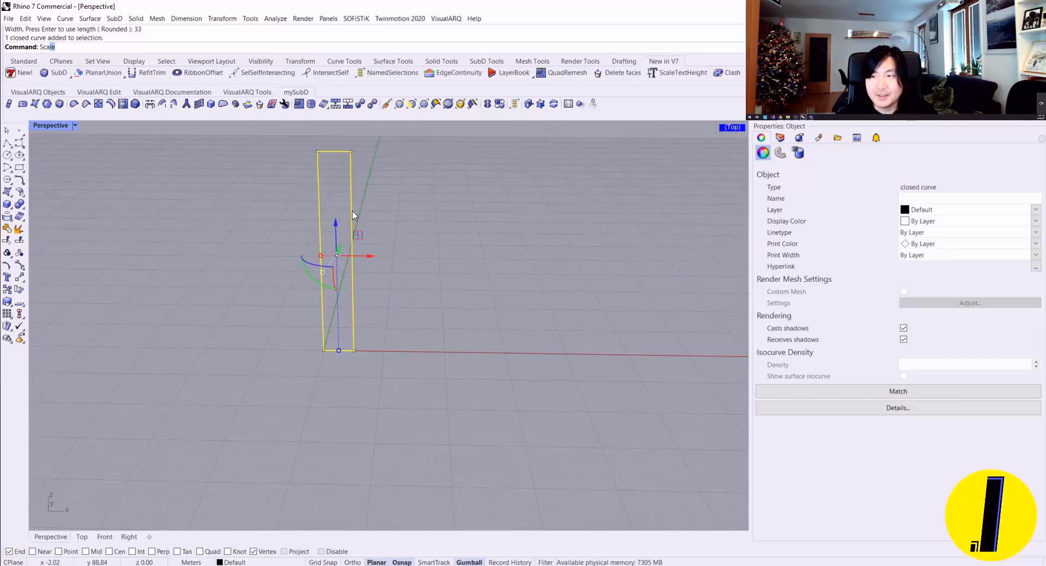
text(Sca)
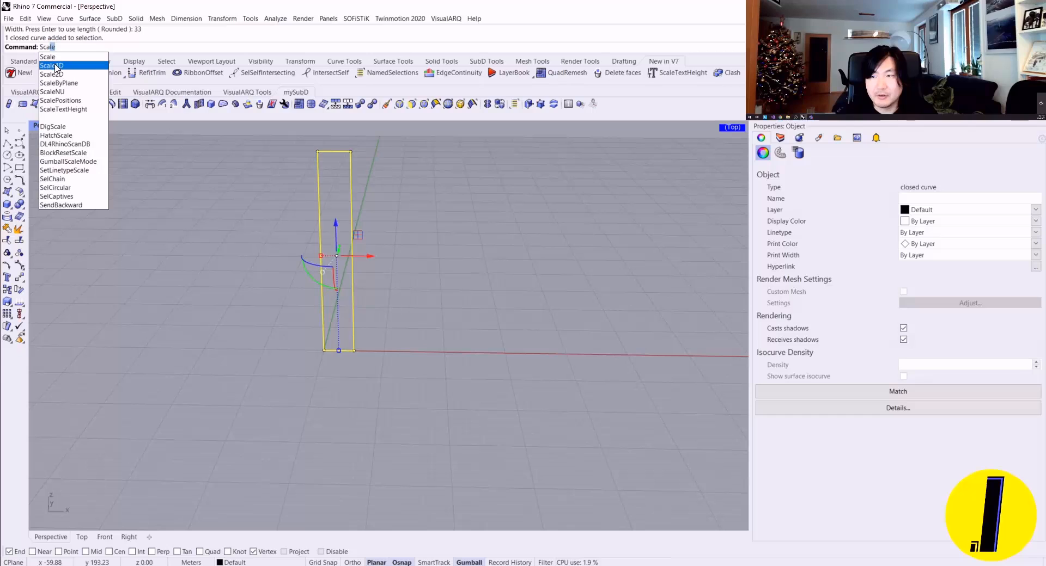
click(61, 68)
click(354, 350)
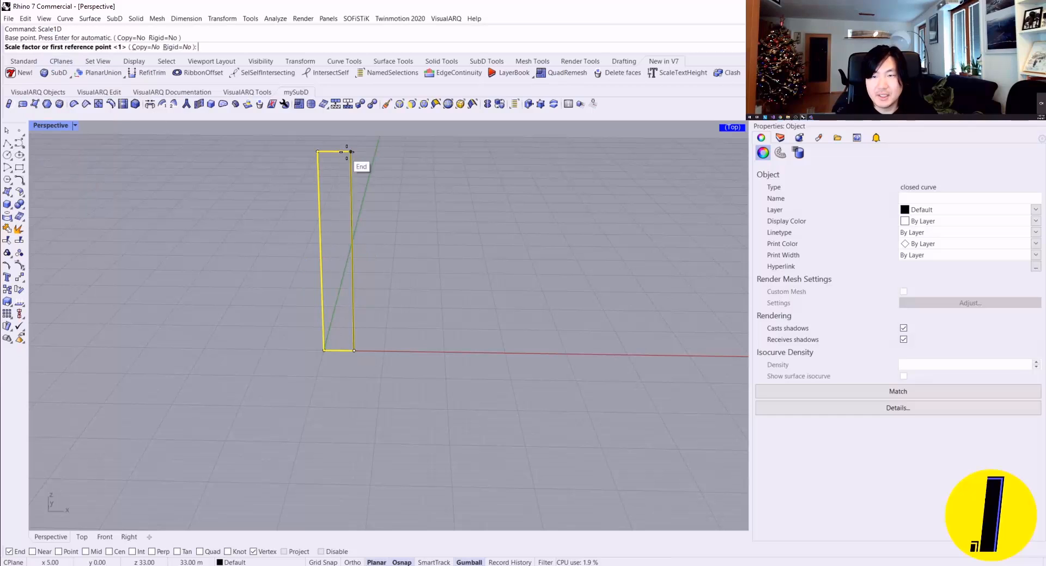
click(351, 152)
click(365, 332)
click(448, 283)
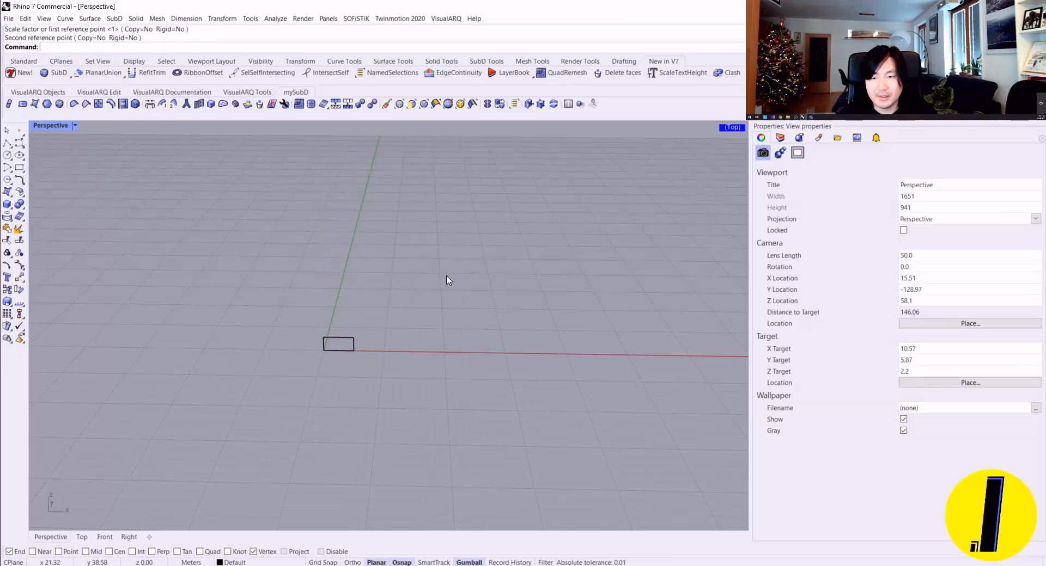
Step: Duplicate the rectangle along the Y axis so two parallel upright profiles stand apart
right_drag(449, 283, 349, 308)
click(346, 303)
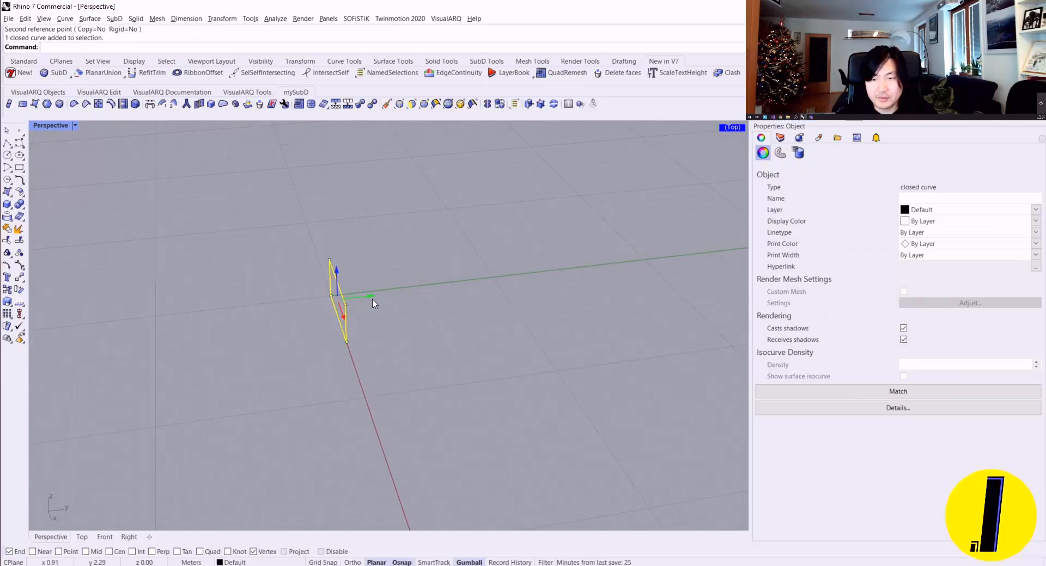
drag(371, 298, 446, 320)
key(Escape)
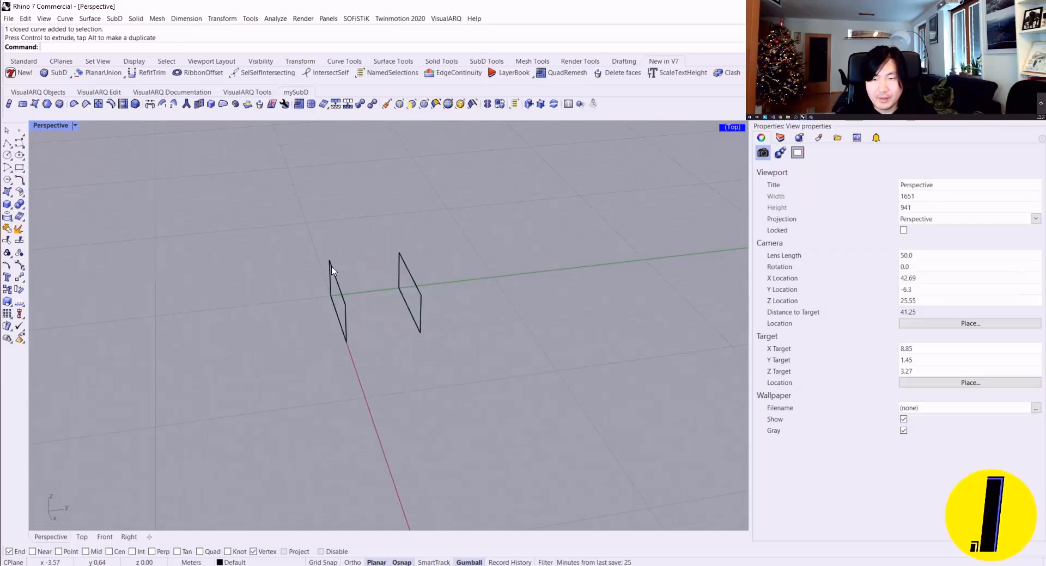
right_drag(329, 267, 479, 283)
shift+right_drag(254, 319, 406, 207)
scroll(257, 291, up, 4)
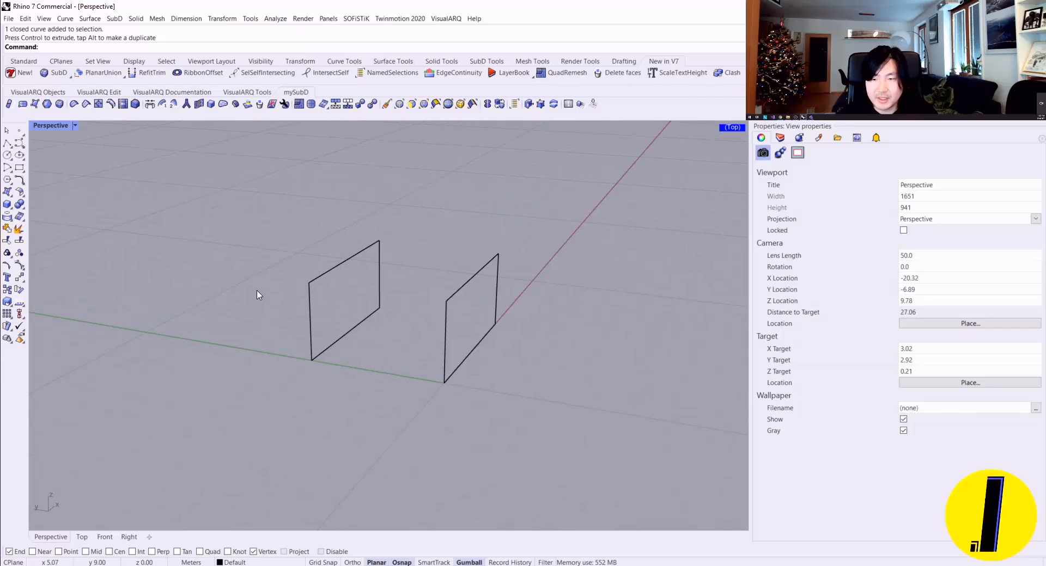
Step: Draw lines joining the rectangles' upper corners at one end and running from the duplicate's upper corner diagonally to the original's opposite lower corner
click(8, 144)
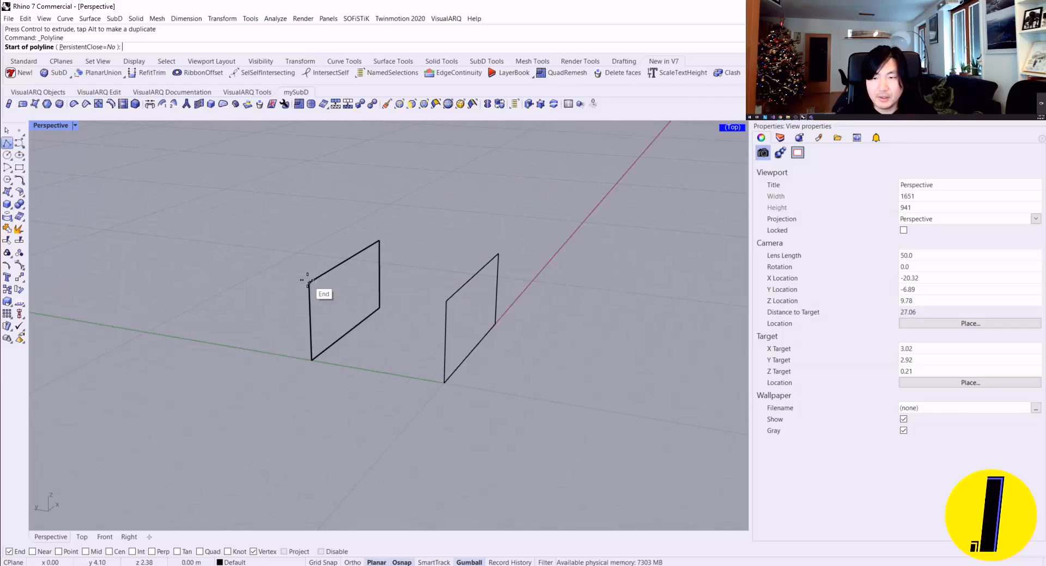
click(310, 283)
click(448, 299)
right_click(573, 229)
right_drag(565, 258, 411, 287)
right_click(407, 288)
click(298, 254)
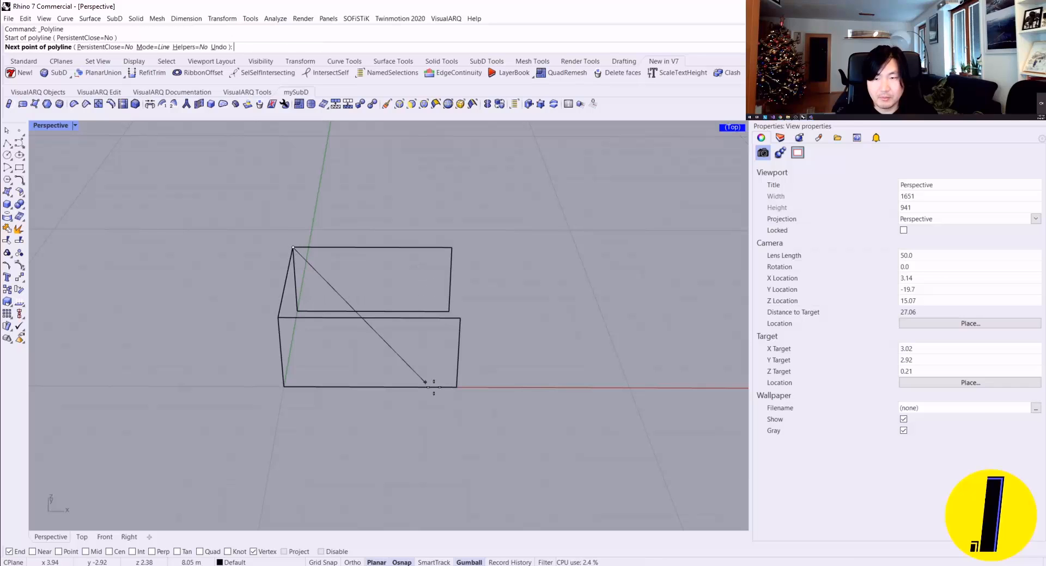
click(457, 387)
right_click(458, 387)
Step: Draw a line from the diagonal's midpoint to the midpoint of the line joining the rectangles' upper corners
right_drag(457, 387, 383, 319)
right_click(383, 318)
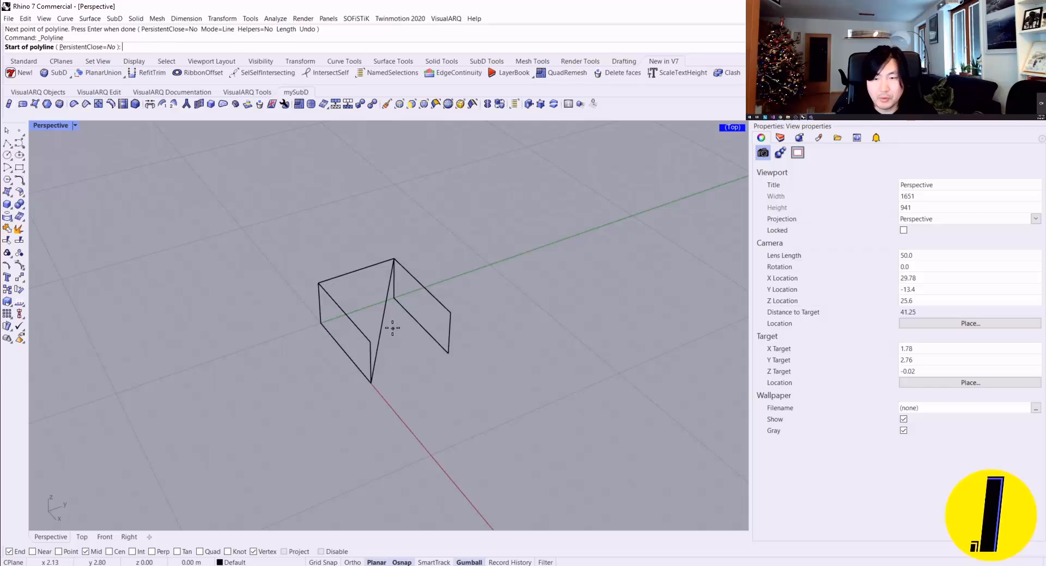
click(390, 326)
click(357, 271)
right_click(356, 271)
right_drag(357, 270, 361, 286)
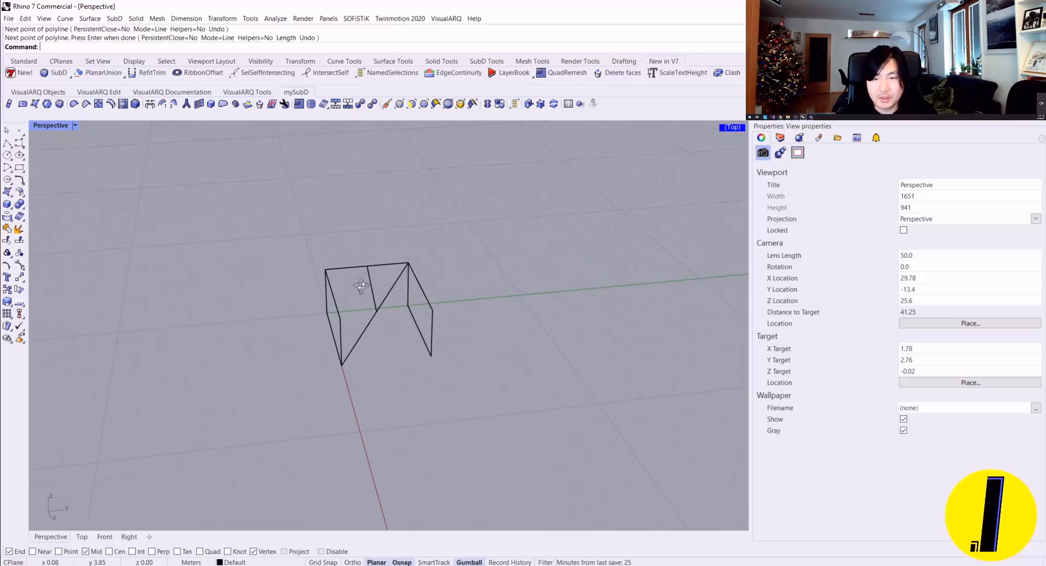
Step: Draw a line from the duplicated rectangle's outer lower corner to the midpoint of the long diagonal
right_click(365, 355)
right_drag(364, 355, 476, 381)
click(469, 376)
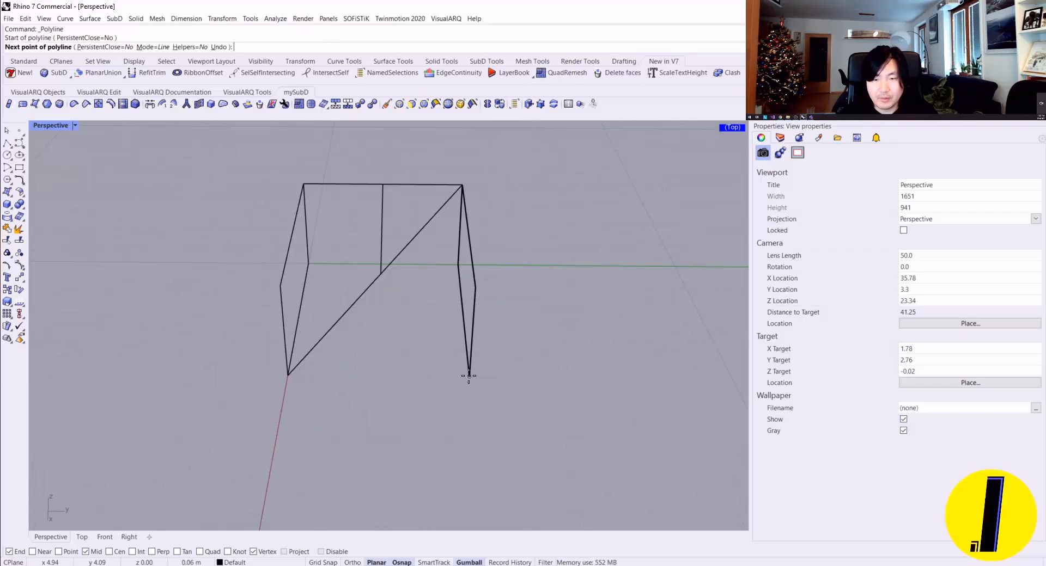
click(379, 272)
right_click(379, 272)
Step: Draw a line from the duplicated rectangle's outer upper corner to the midpoint of the original rectangle's top edge
right_drag(379, 272, 291, 244)
right_click(291, 243)
click(321, 257)
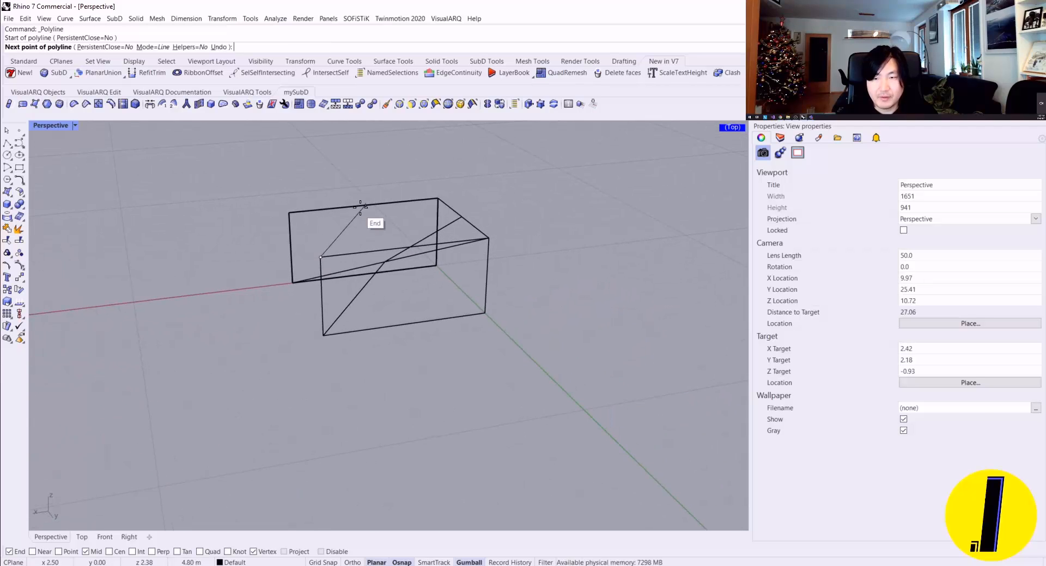
click(372, 203)
right_click(376, 214)
Step: Draw a line from the duplicated rectangle's inner upper corner to the midpoint of its own bottom edge
right_drag(376, 214, 605, 240)
right_click(463, 285)
click(460, 217)
click(412, 326)
right_click(416, 266)
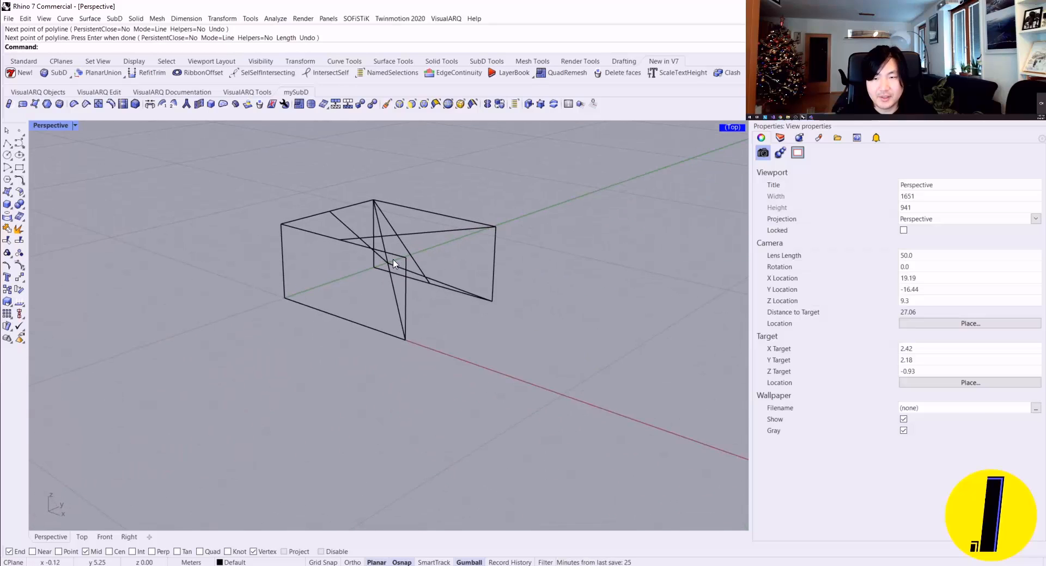
Step: Draw a line from the original rectangle's outer upper corner to the midpoint of its own bottom edge
scroll(407, 266, up, 2)
right_click(411, 266)
click(409, 260)
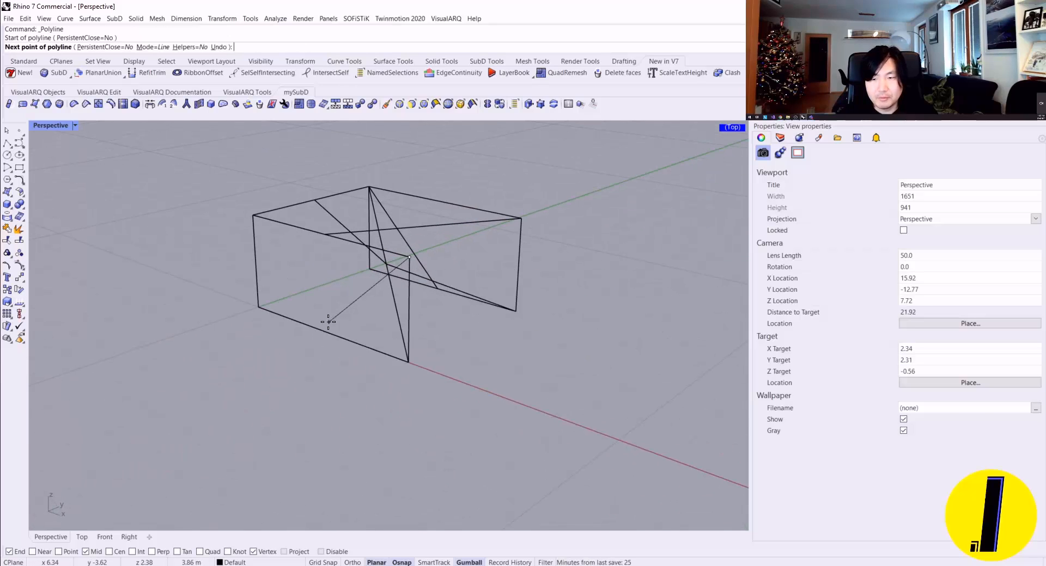
click(317, 327)
right_click(374, 282)
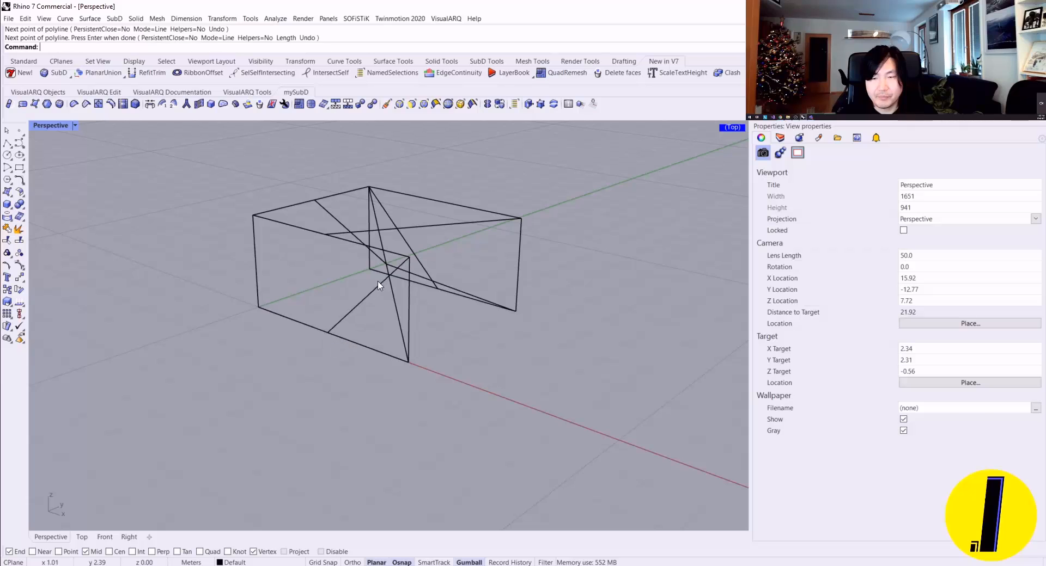
Step: Try MultiPipe on all the curves with radius 0.35, caps on and 0 strut divisions, and undo it
right_drag(373, 282, 215, 246)
right_drag(331, 243, 348, 256)
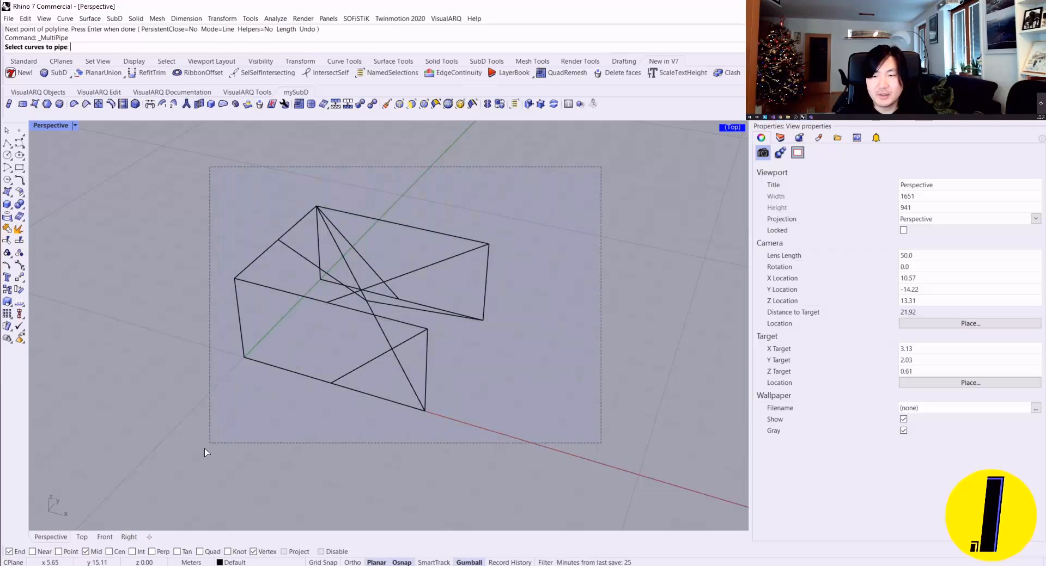
drag(204, 448, 201, 449)
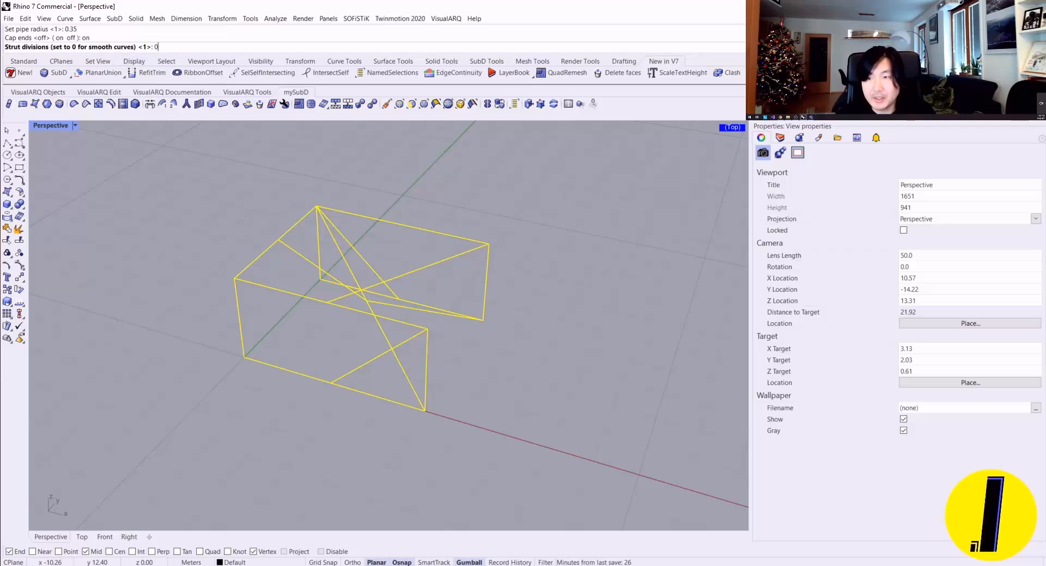
key(Return)
right_drag(245, 163, 281, 229)
scroll(422, 293, up, 6)
right_drag(422, 293, 398, 321)
key(ctrl+z)
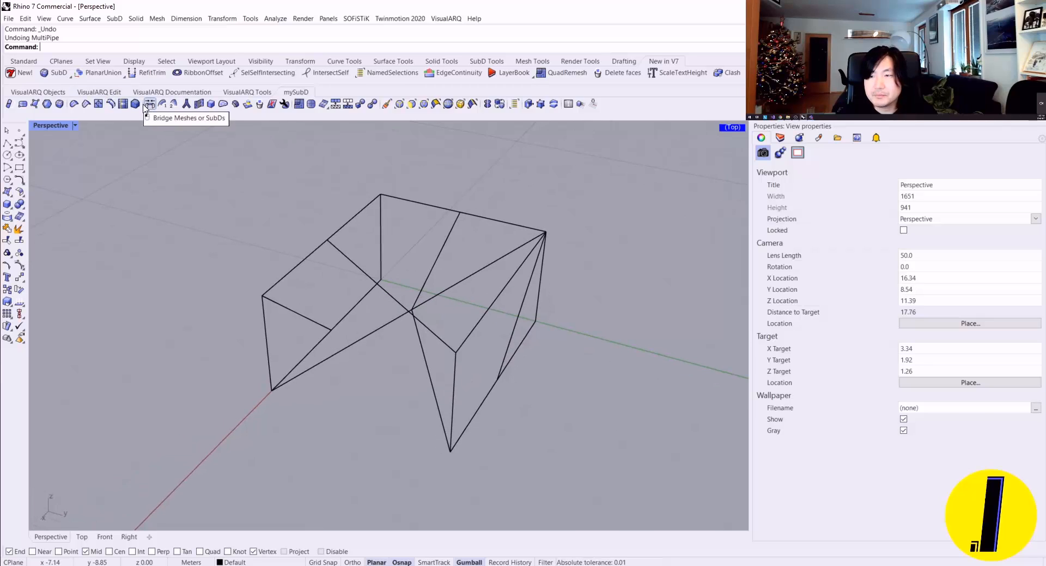
Step: Run MultiPipe on all the curves with radius 0.15 and 0 strut divisions, and set the display mode to Shaded
click(185, 104)
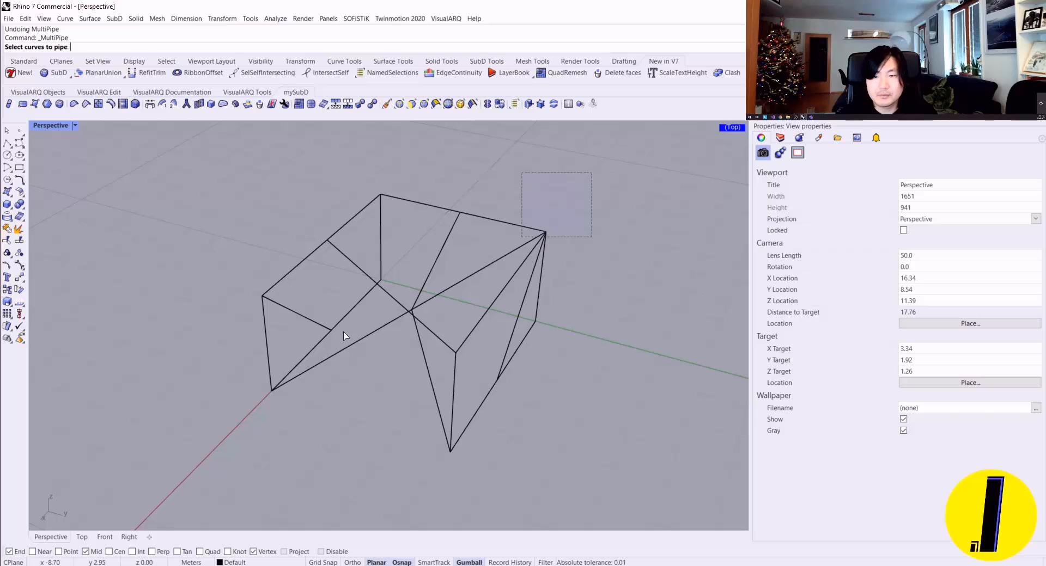
drag(343, 336, 172, 472)
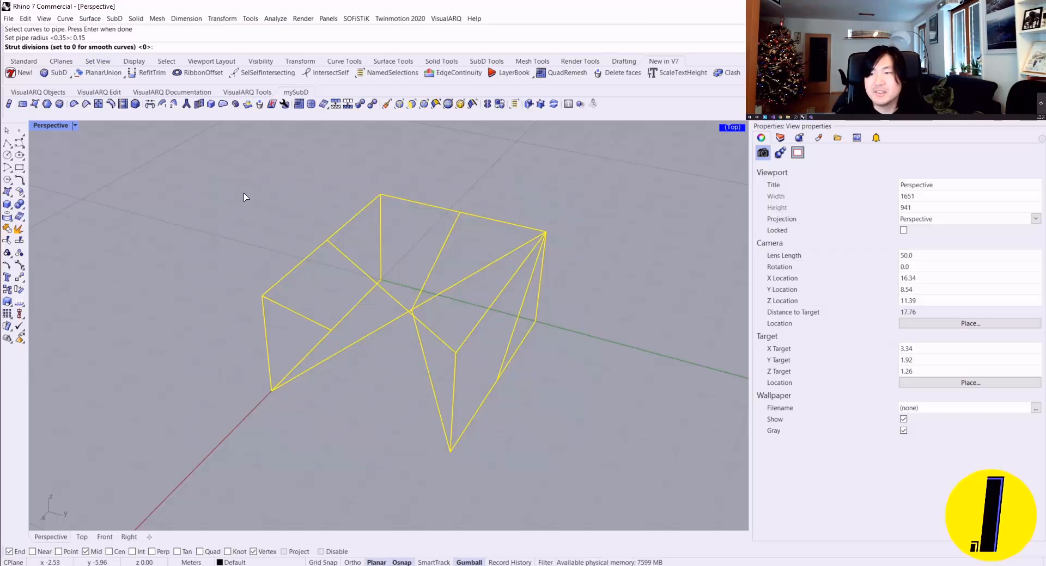
key(Return)
mouse_move(485, 294)
right_down()
mouse_move(325, 252)
mouse_move(303, 287)
mouse_move(387, 286)
mouse_move(430, 308)
mouse_move(397, 276)
mouse_move(391, 315)
right_up()
key(ctrl+alt+s)
Step: Duplicate the piped SubD frame along the Y axis, clear of the source curves, and deselect it
click(388, 297)
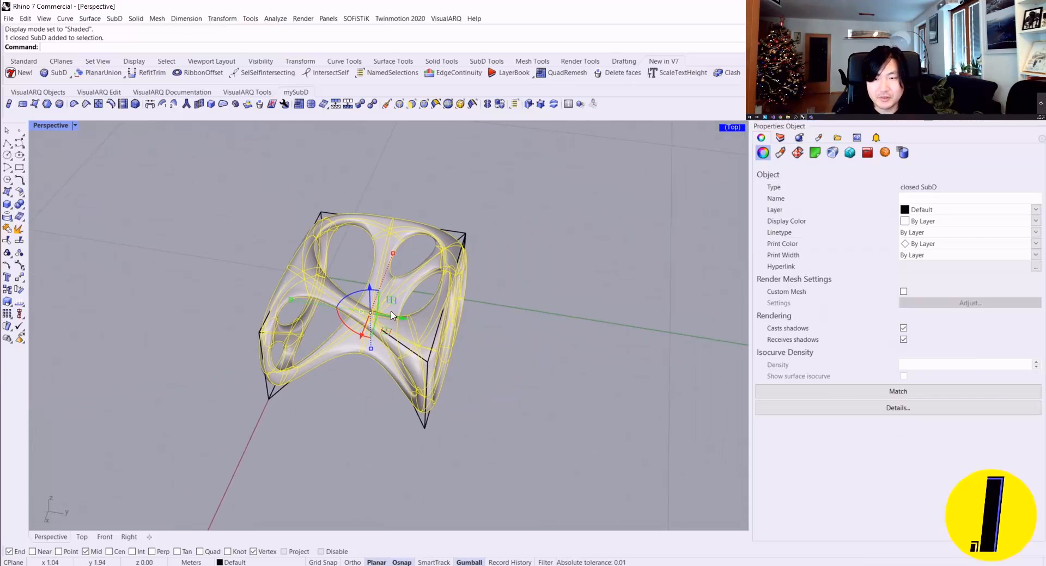
alt+drag(400, 320, 688, 376)
key(Escape)
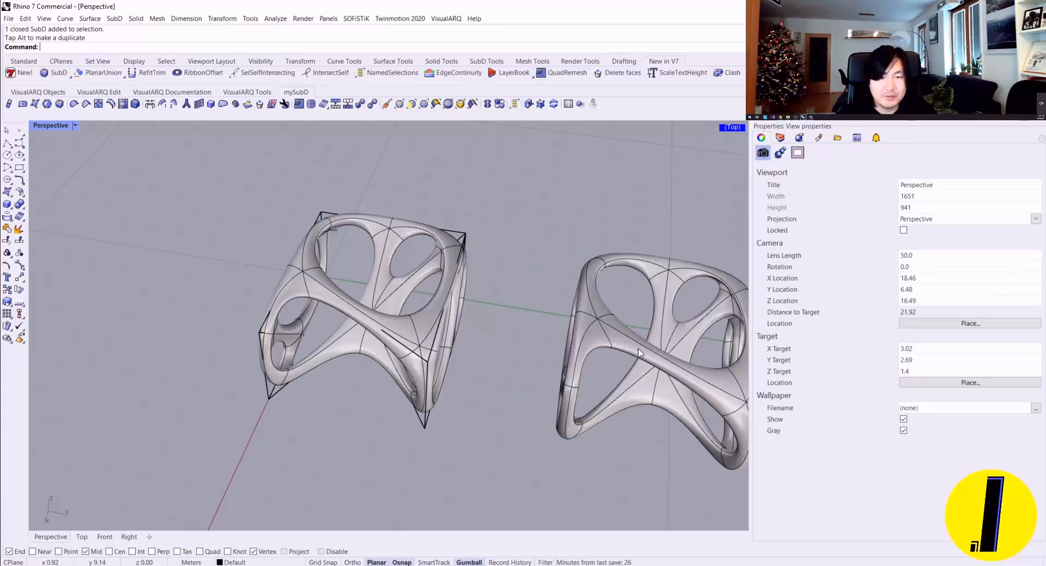
Step: Examine the smooth joints and openings of the duplicated SubD frame from several angles
shift+right_drag(629, 348, 457, 329)
right_drag(456, 329, 452, 279)
scroll(502, 328, up, 6)
right_drag(502, 328, 283, 355)
scroll(324, 270, up, 4)
right_drag(325, 271, 312, 320)
scroll(310, 319, down, 2)
right_drag(310, 319, 234, 275)
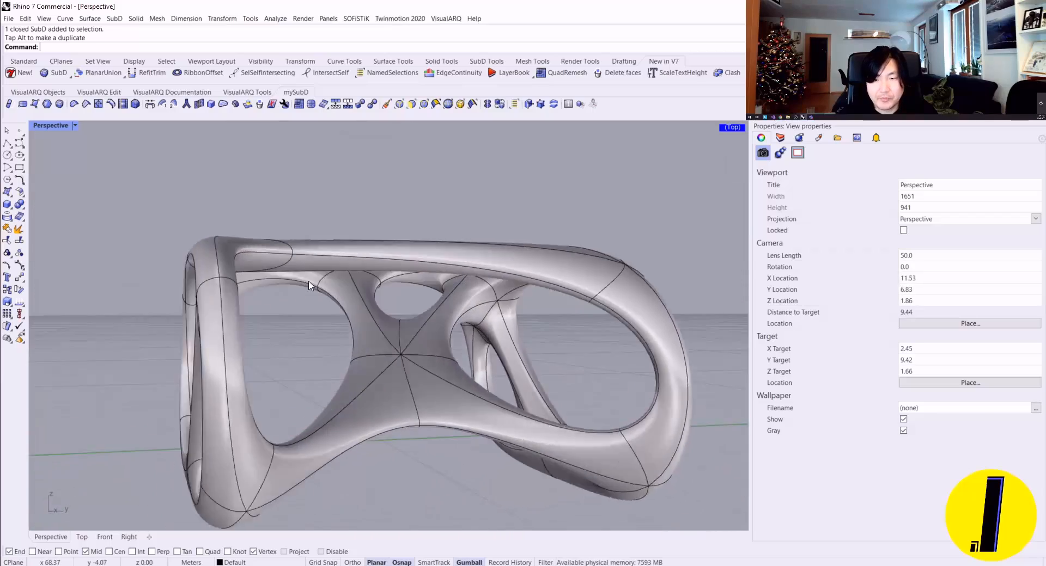
scroll(297, 280, down, 2)
right_drag(297, 281, 306, 325)
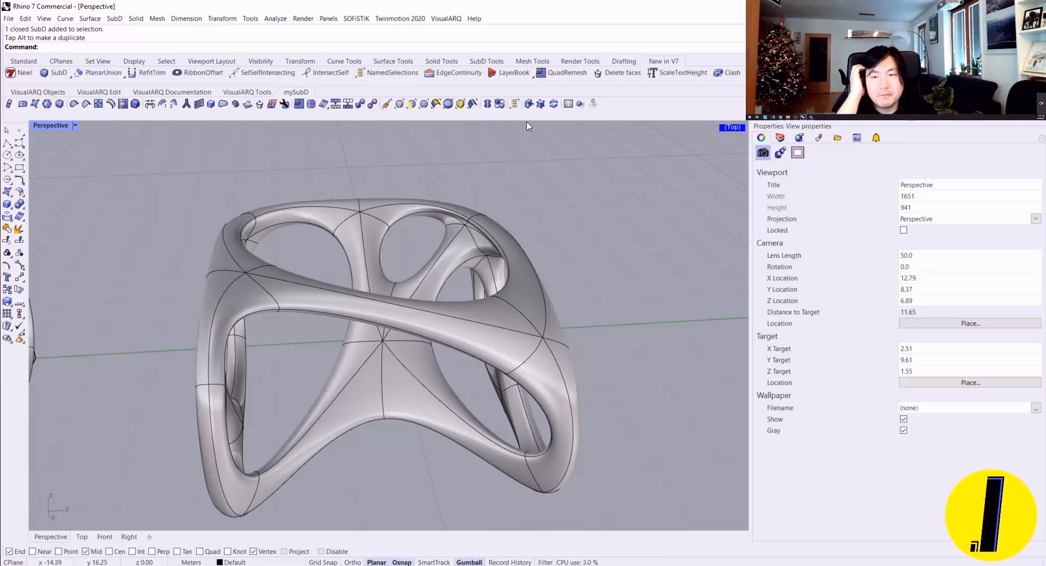
Step: Run an Environment Map surface analysis on the duplicated SubD frame and inspect its reflections
click(277, 18)
mouse_move(307, 50)
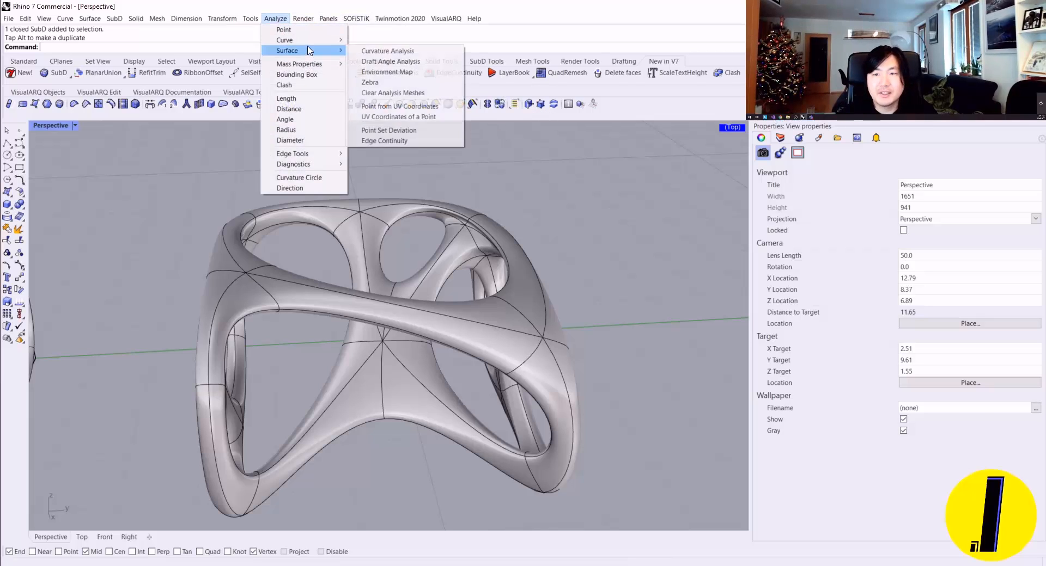
click(392, 72)
click(416, 222)
key(Return)
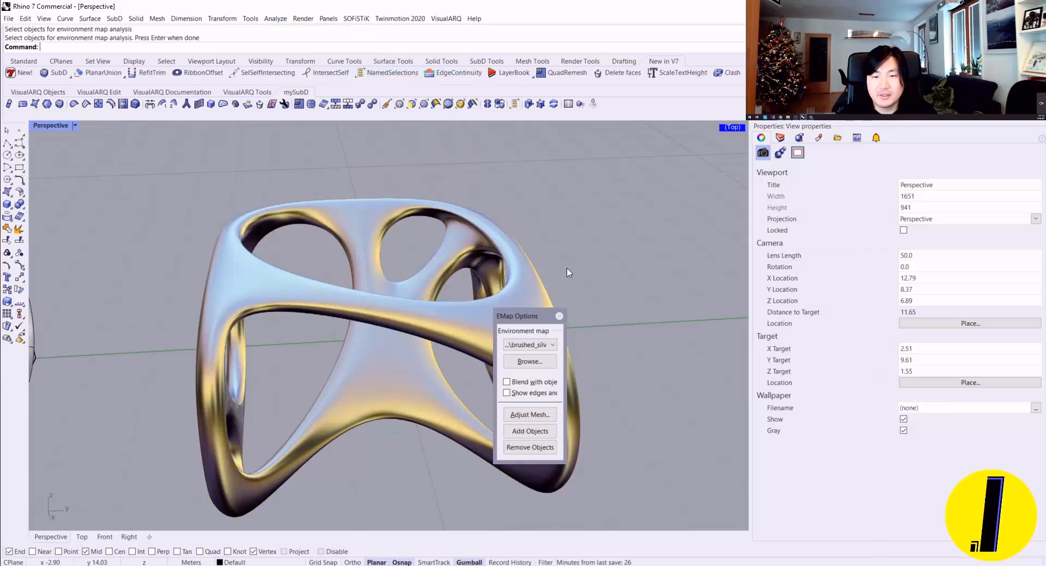
drag(534, 308, 683, 215)
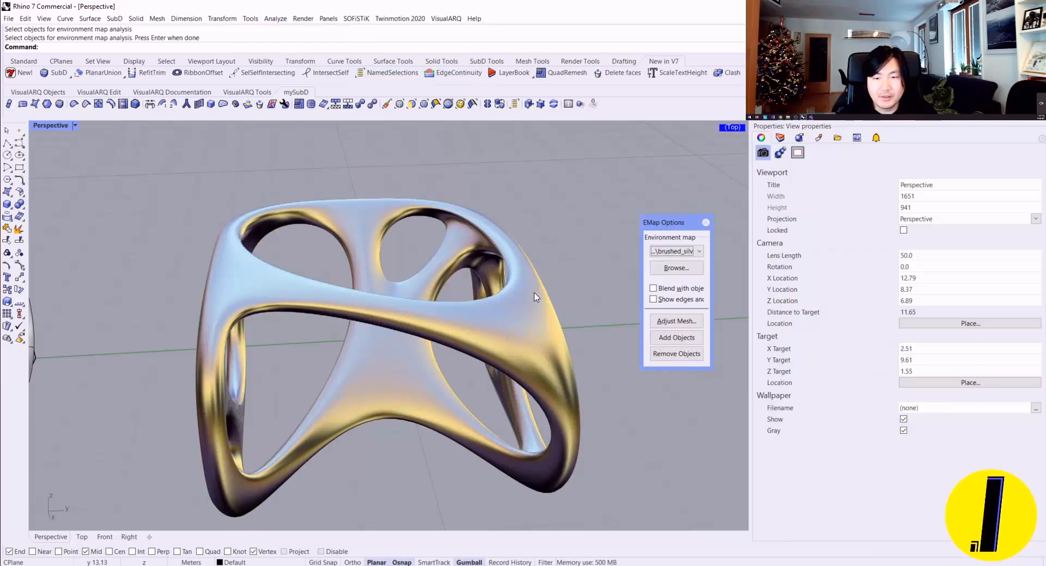
right_drag(467, 297, 566, 250)
Step: Switch the environment map to the fluorescent tube image, inspect the highlights on the frame, and end the analysis
click(687, 254)
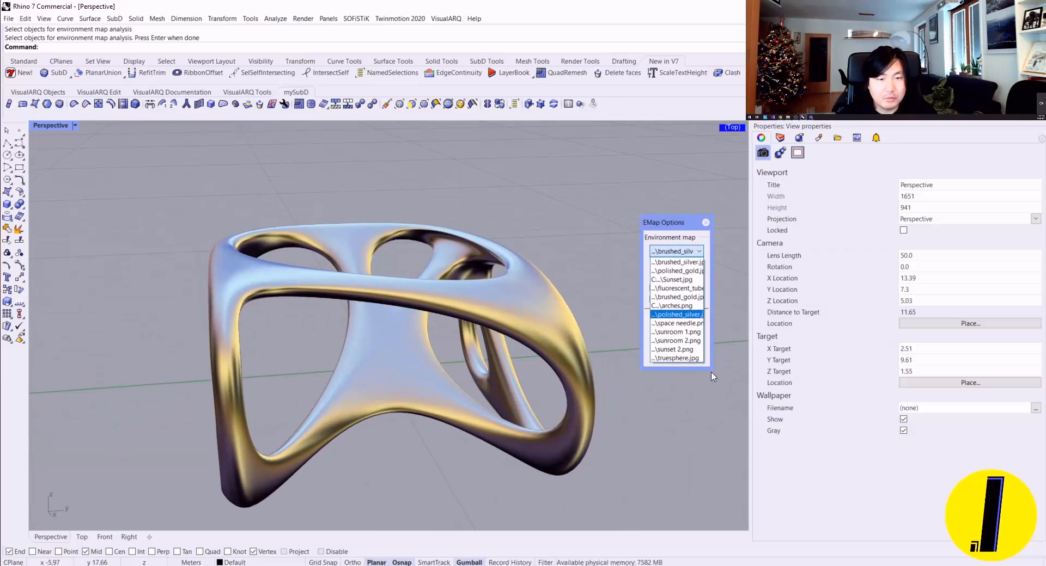
click(677, 289)
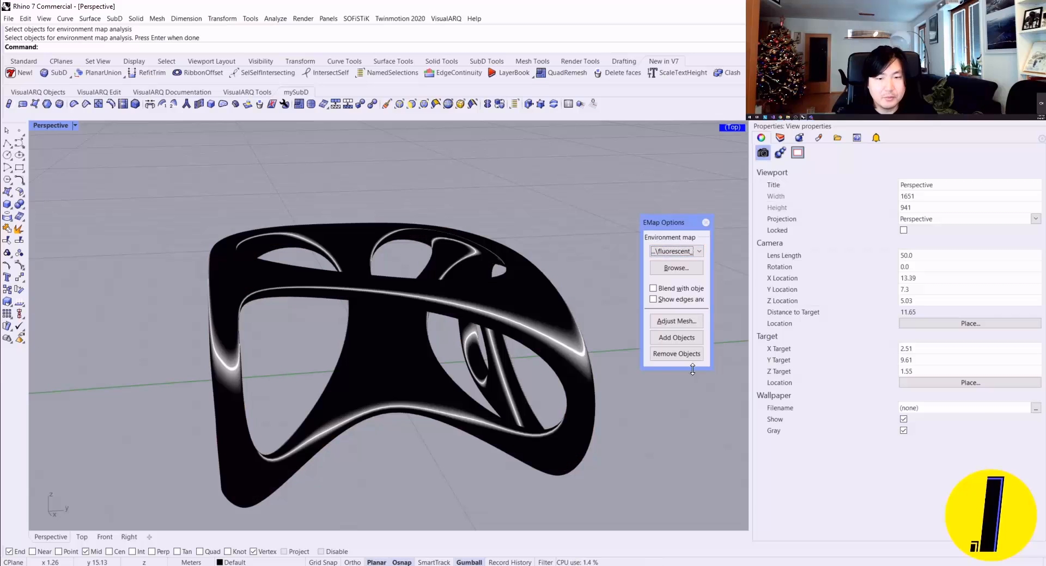
right_drag(605, 349, 520, 321)
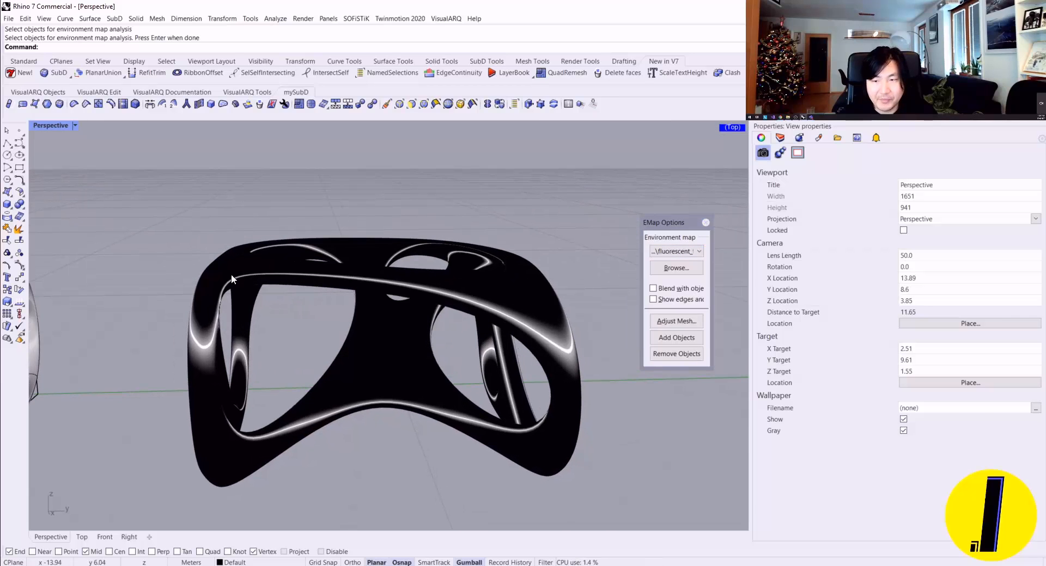
right_drag(232, 279, 258, 419)
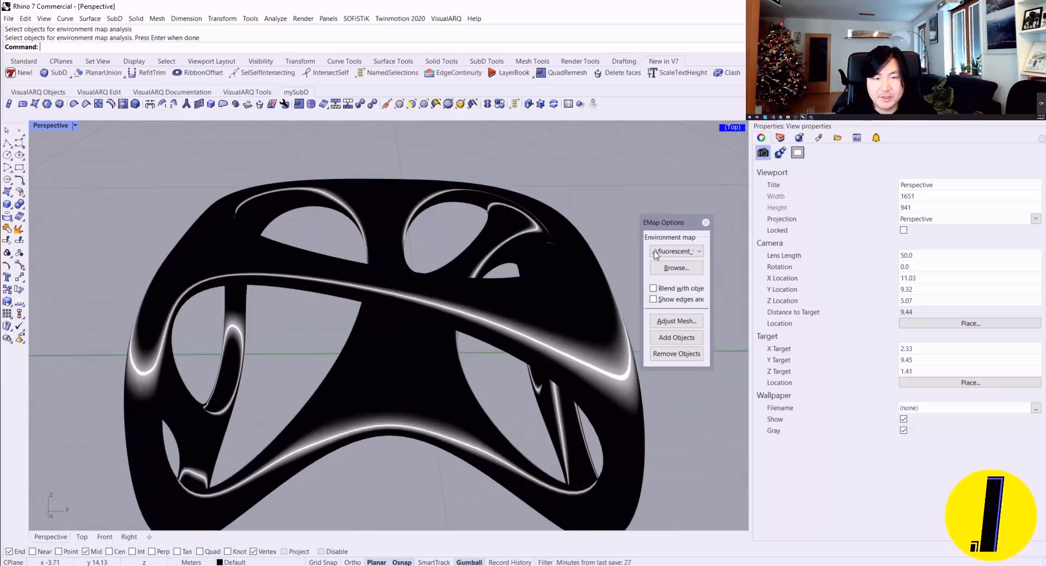
click(706, 224)
scroll(424, 234, down, 2)
mouse_move(424, 234)
right_down()
mouse_move(432, 271)
mouse_move(404, 341)
mouse_move(452, 296)
mouse_move(442, 281)
right_up()
scroll(404, 340, down, 6)
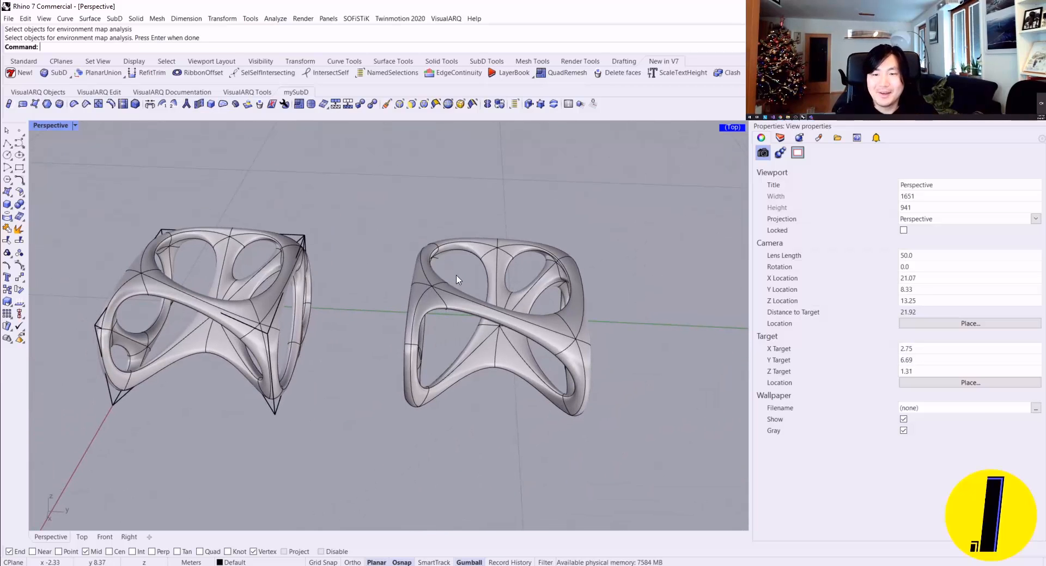
Step: Move the SubD frames along the Y axis, away from the source curves
right_drag(457, 279, 269, 241)
click(269, 241)
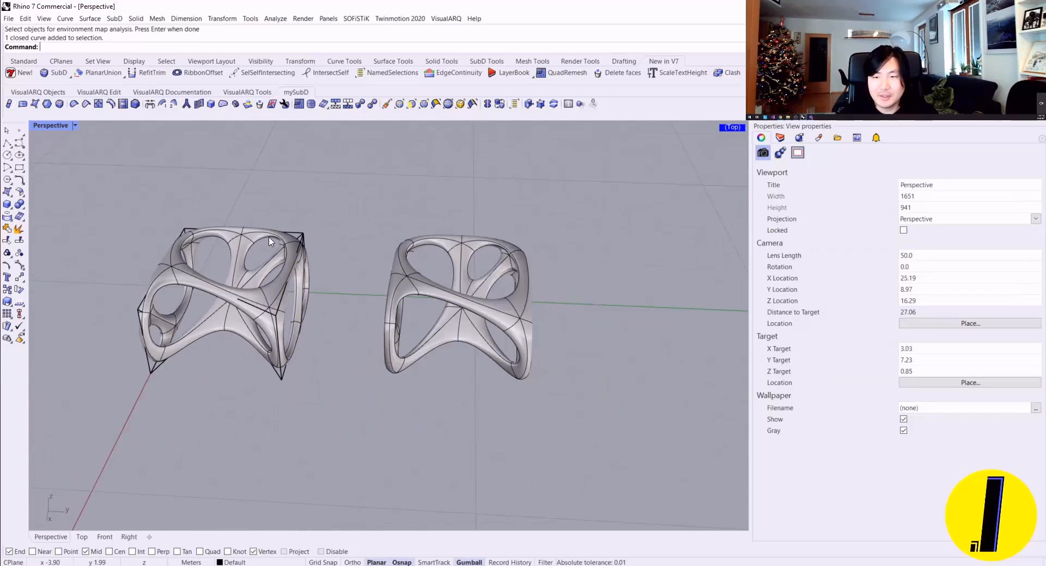
click(272, 246)
drag(379, 306, 538, 312)
click(512, 329)
scroll(482, 335, down, 4)
scroll(472, 326, up, 6)
shift+right_drag(452, 313, 338, 296)
scroll(337, 300, down, 3)
Step: Adjust the Y-axis positions of the two SubD frames one after the other to refine their spacing
click(344, 296)
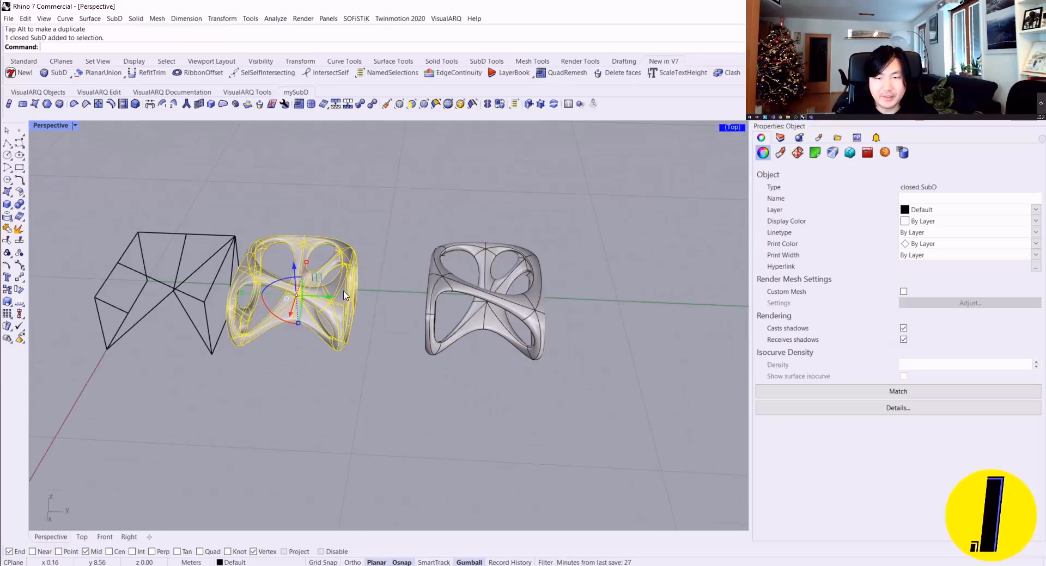
drag(366, 318, 359, 318)
click(406, 321)
click(456, 288)
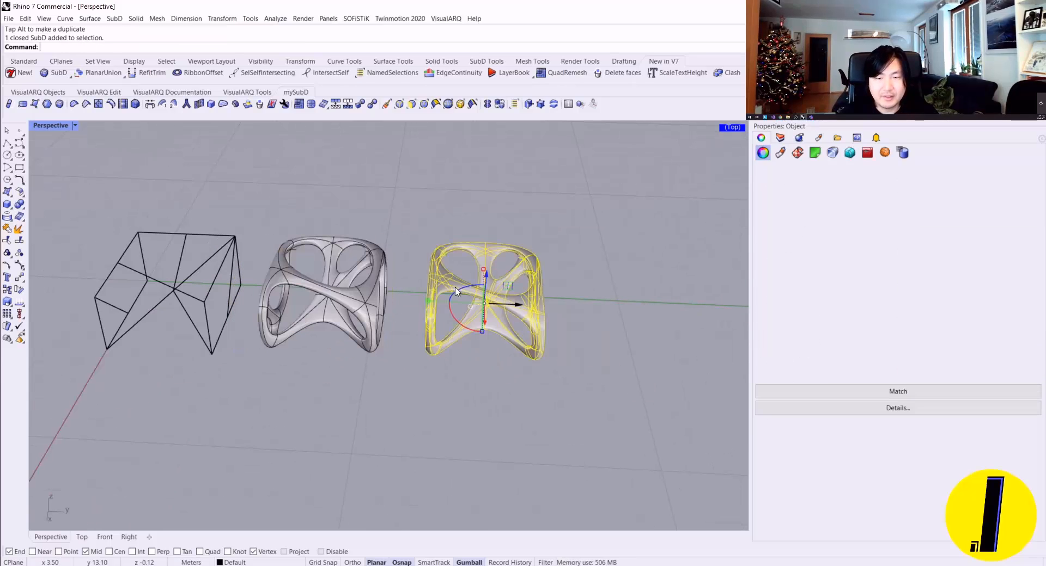
drag(559, 322, 560, 321)
click(430, 327)
Step: Limit the selection filter to faces and select one face on each SubD frame on the sides facing each other
scroll(362, 297, up, 2)
right_drag(364, 297, 334, 279)
scroll(375, 294, up, 6)
click(412, 104)
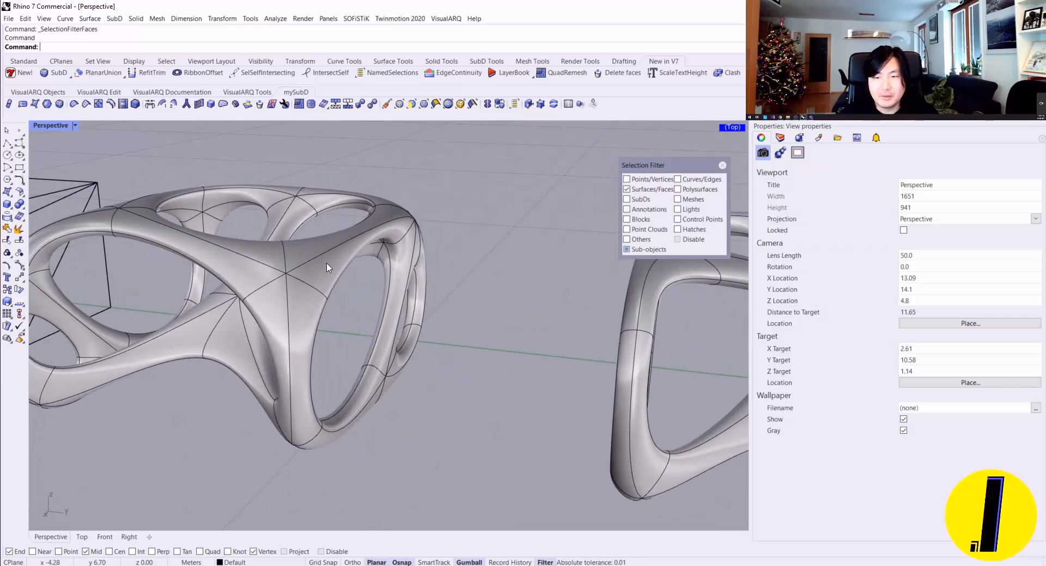
click(327, 268)
right_drag(350, 238, 303, 264)
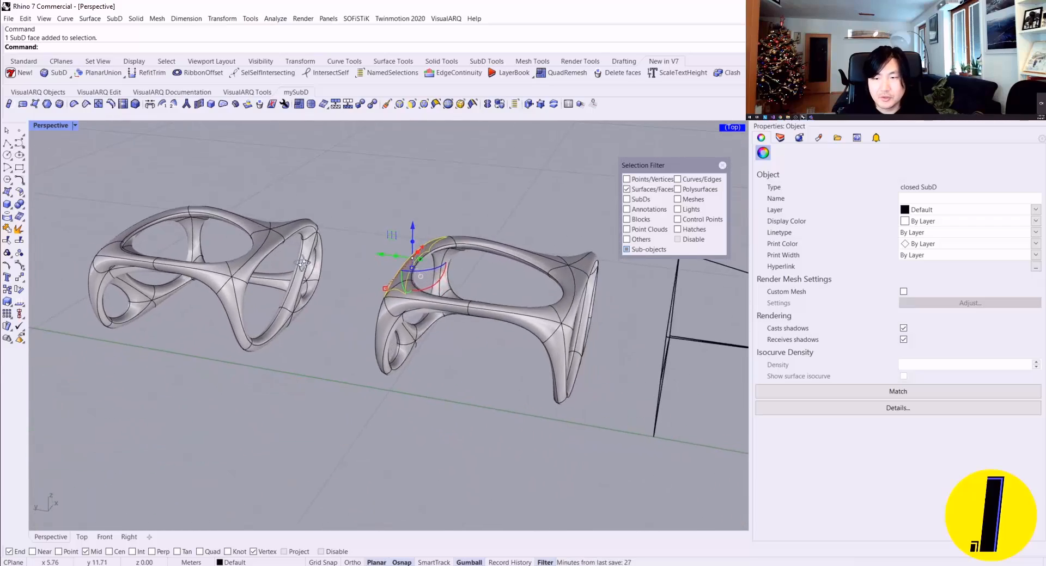
scroll(304, 264, up, 10)
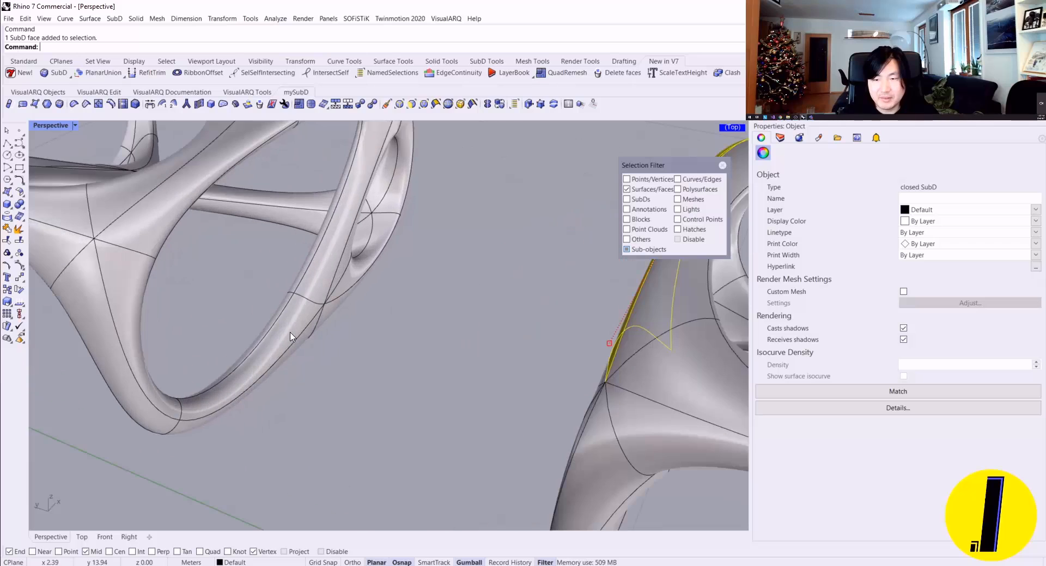
shift+click(290, 337)
right_drag(297, 335, 410, 292)
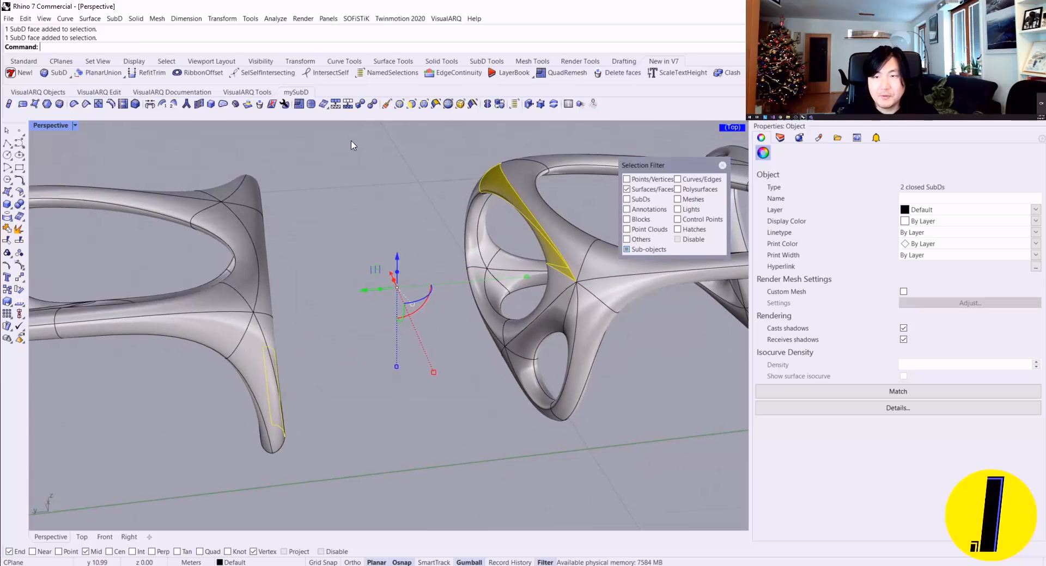
Step: Bridge the two selected SubD faces with three joined segments
click(149, 104)
right_drag(376, 212, 228, 135)
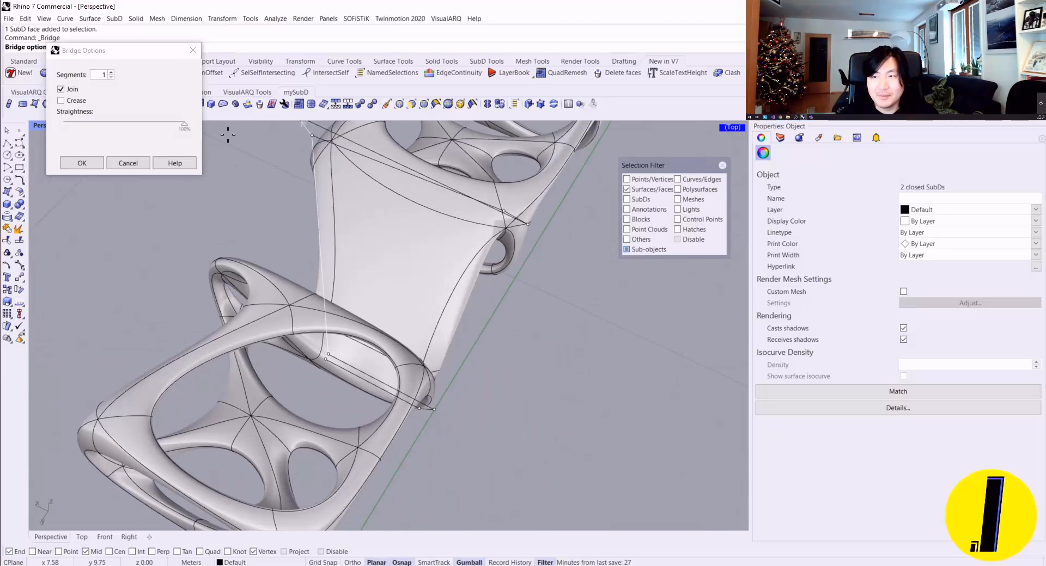
click(111, 73)
click(111, 73)
click(111, 73)
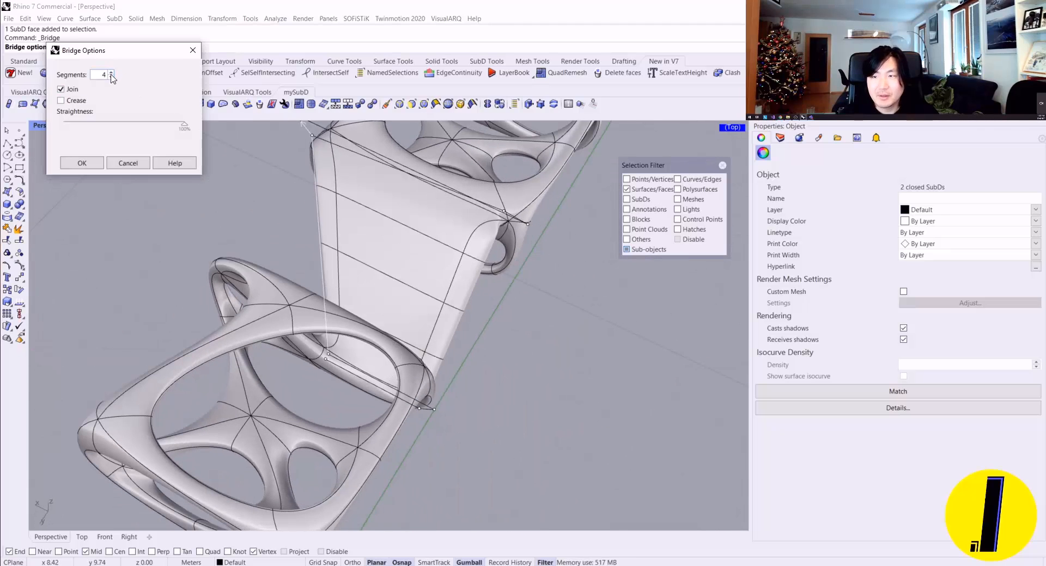
click(111, 77)
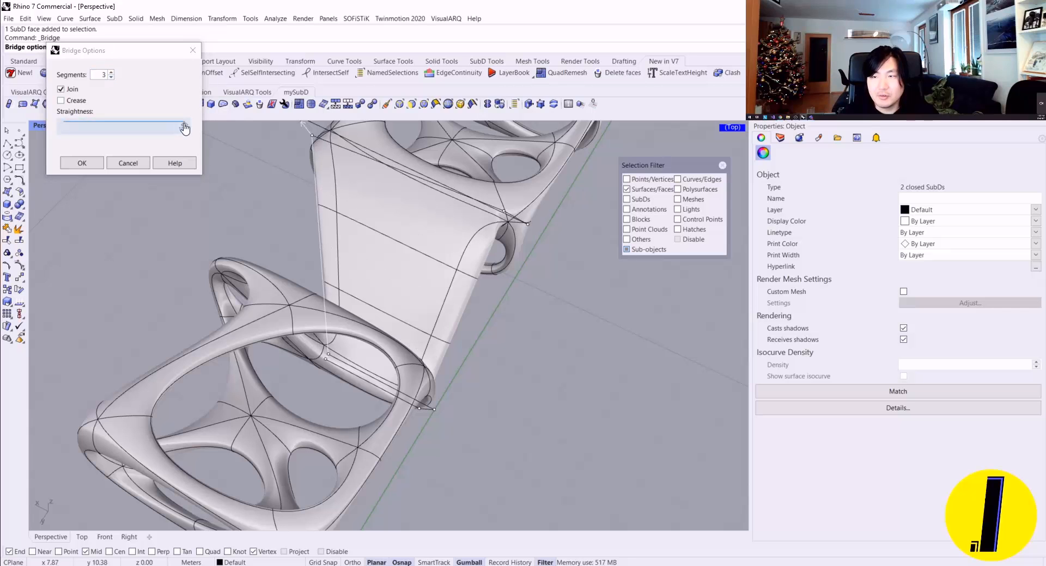
Step: Lower the bridge's straightness to its minimum and create the bridge
drag(174, 128, 136, 125)
right_drag(540, 406, 270, 187)
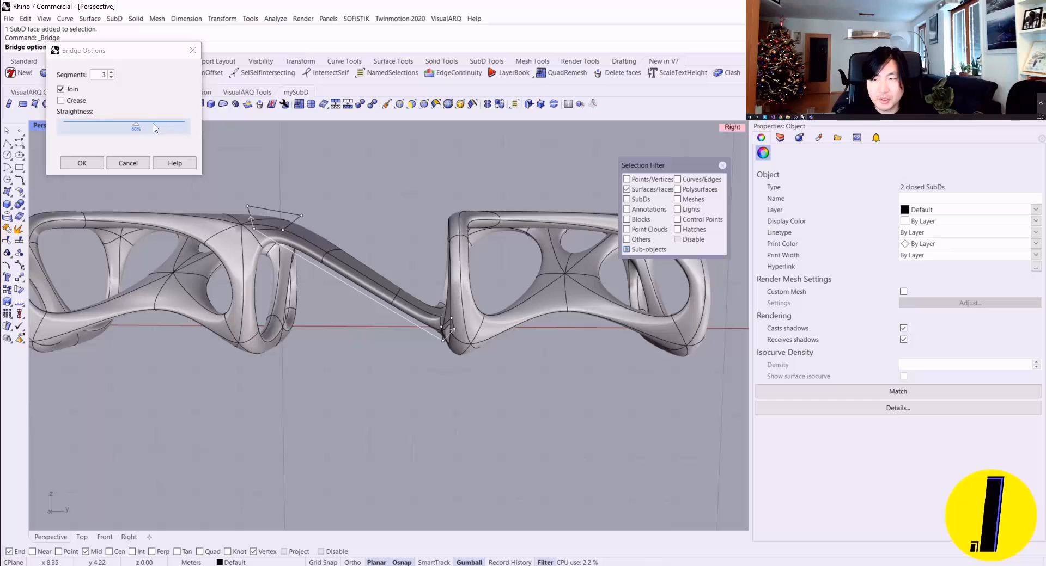
click(136, 126)
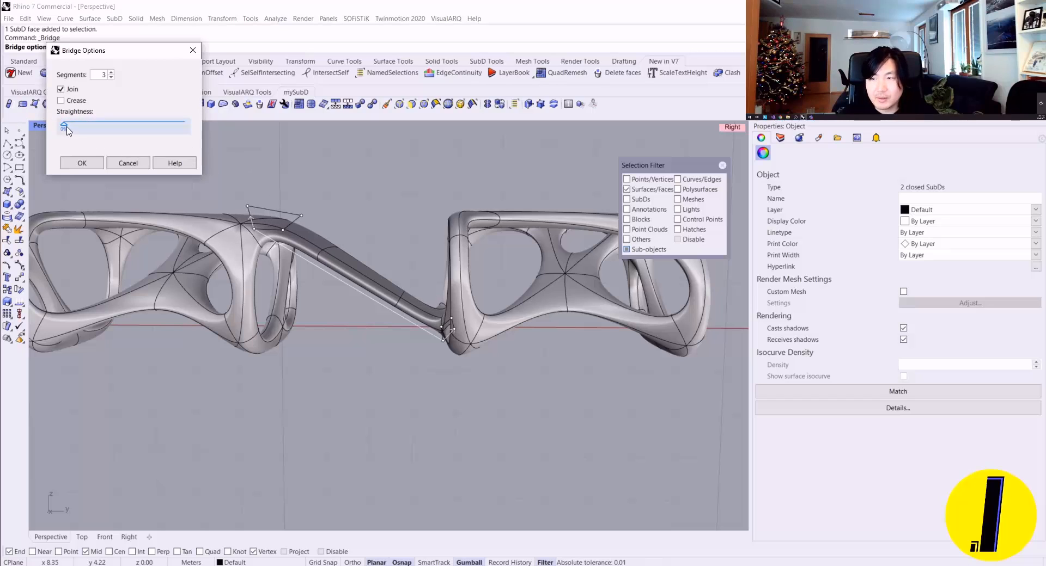
click(82, 163)
Step: Show the SubD in flat display and narrow the bridge's middle segment by scaling its two opposite side faces inward
right_drag(439, 209, 506, 306)
key(Tab)
key(Tab)
key(Tab)
scroll(418, 264, up, 6)
click(450, 349)
scroll(474, 349, down, 5)
scroll(354, 307, up, 3)
shift+click(366, 335)
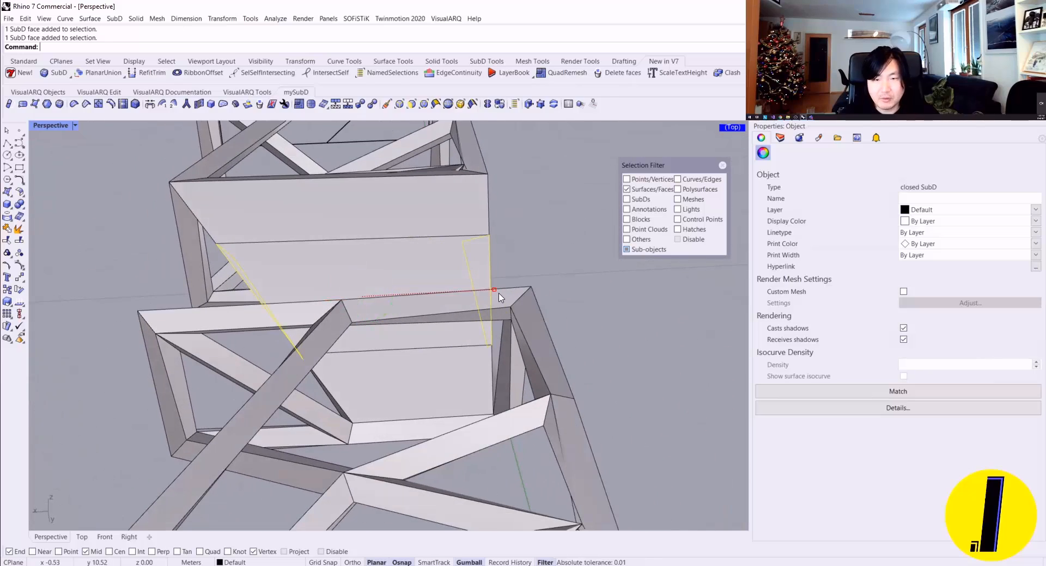
drag(494, 290, 422, 293)
click(419, 268)
Step: Scale another pair of opposite bridge side faces slightly inward in flat display, and return the SubD to smooth display
right_drag(506, 248, 210, 189)
key(Tab)
scroll(325, 241, down, 2)
right_drag(414, 164, 517, 288)
key(Tab)
scroll(315, 330, up, 4)
click(310, 327)
scroll(311, 327, down, 8)
scroll(505, 348, up, 8)
shift+click(459, 340)
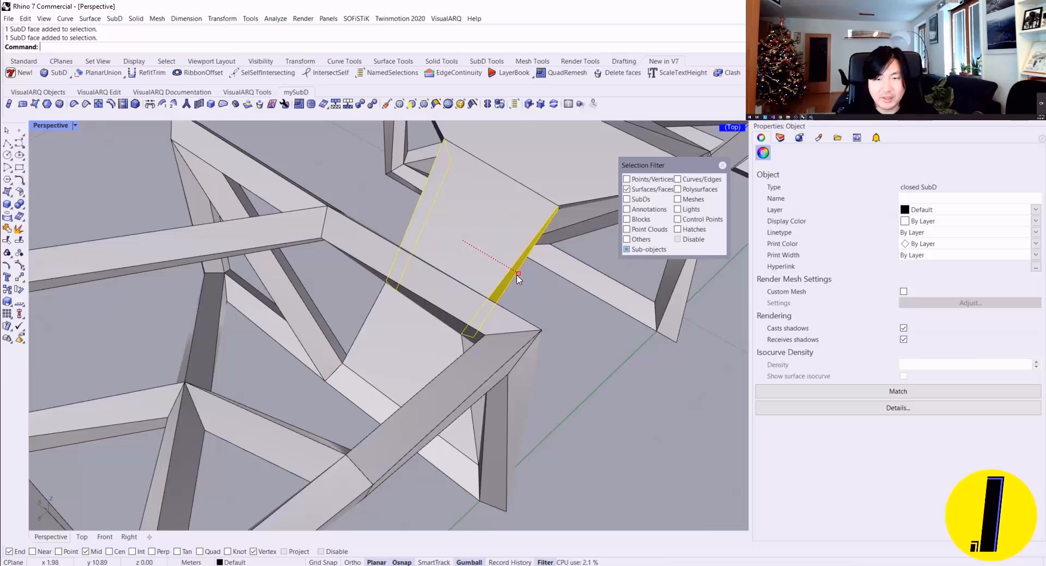
drag(517, 276, 481, 252)
right_drag(481, 252, 309, 286)
key(Escape)
key(Tab)
Step: Close the selection filter and convert the bridged SubD to NURBS with ToNURBS, keeping the input object
scroll(455, 285, down, 5)
scroll(407, 286, up, 6)
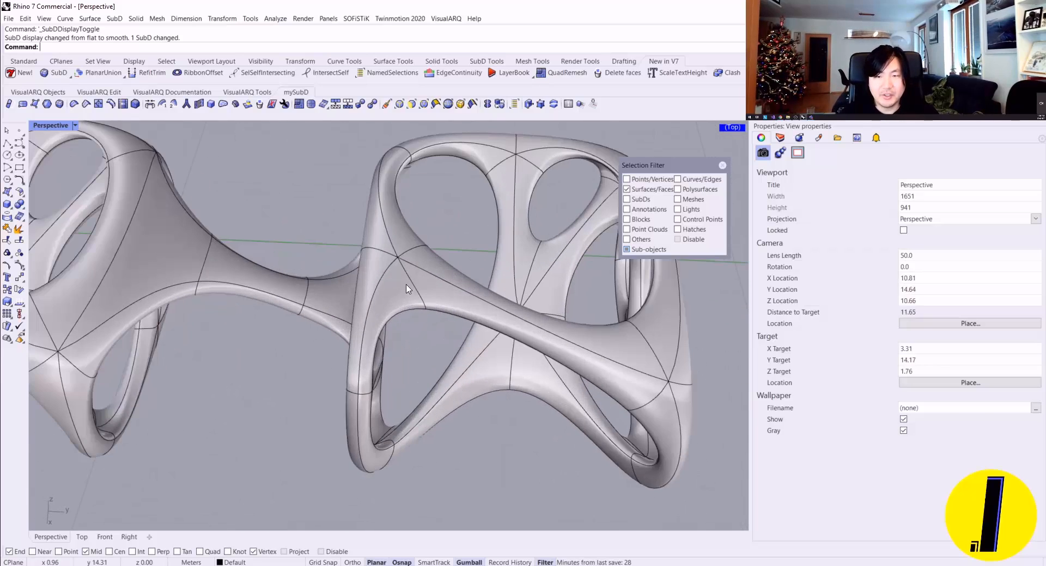
scroll(408, 288, down, 4)
click(721, 165)
right_drag(506, 243, 414, 256)
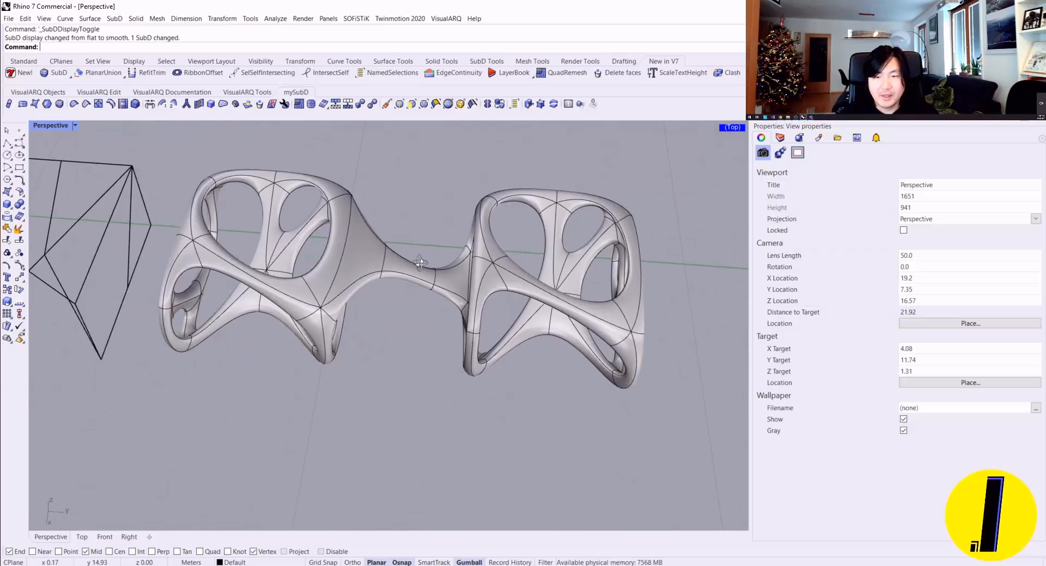
click(367, 267)
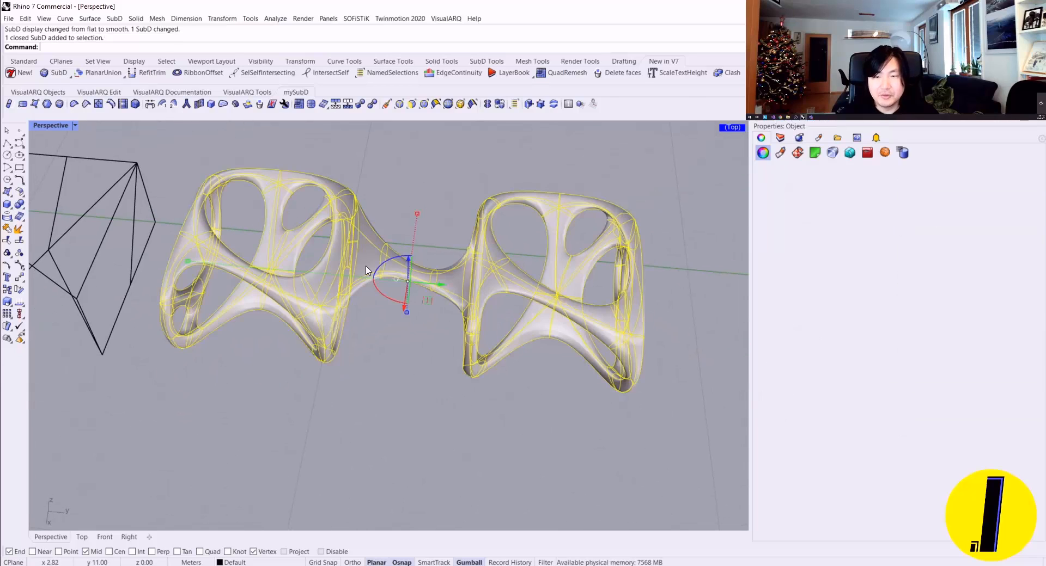
click(372, 104)
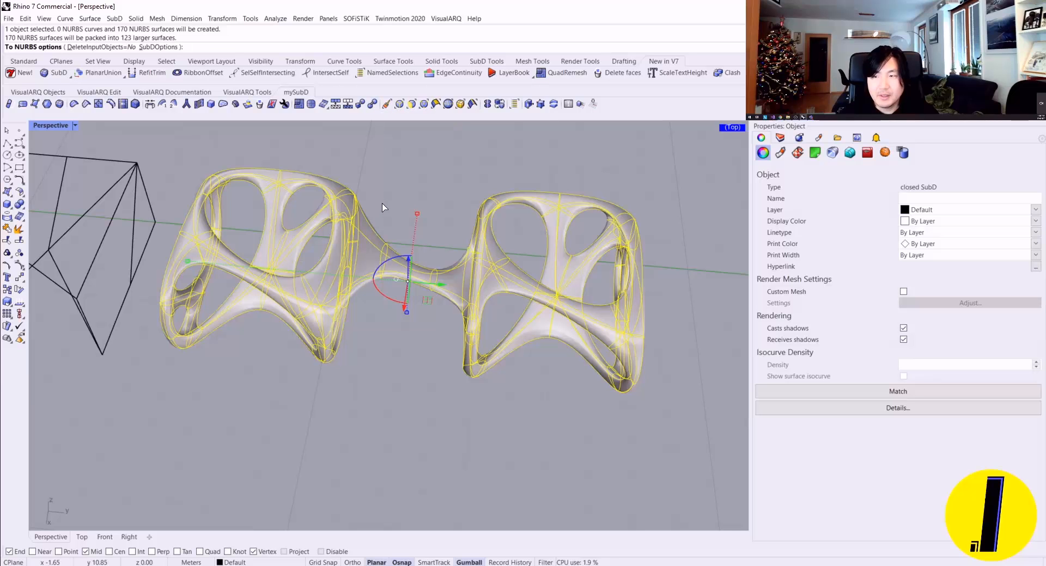
right_click(382, 207)
Step: Move the SubD along the X axis so it stands beside its NURBS copy, and deselect it
right_drag(382, 208, 412, 276)
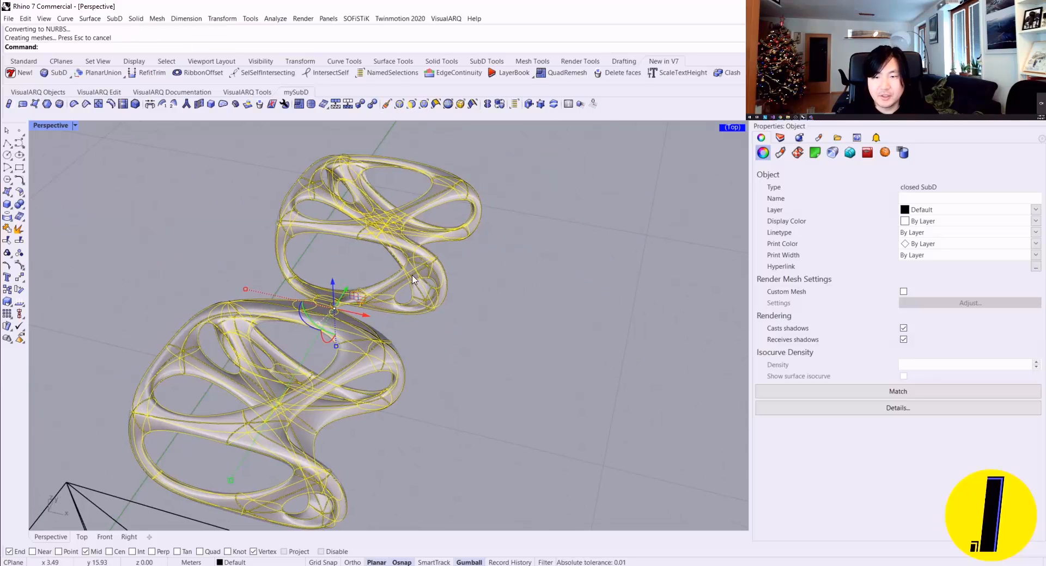
drag(370, 314, 622, 376)
key(Escape)
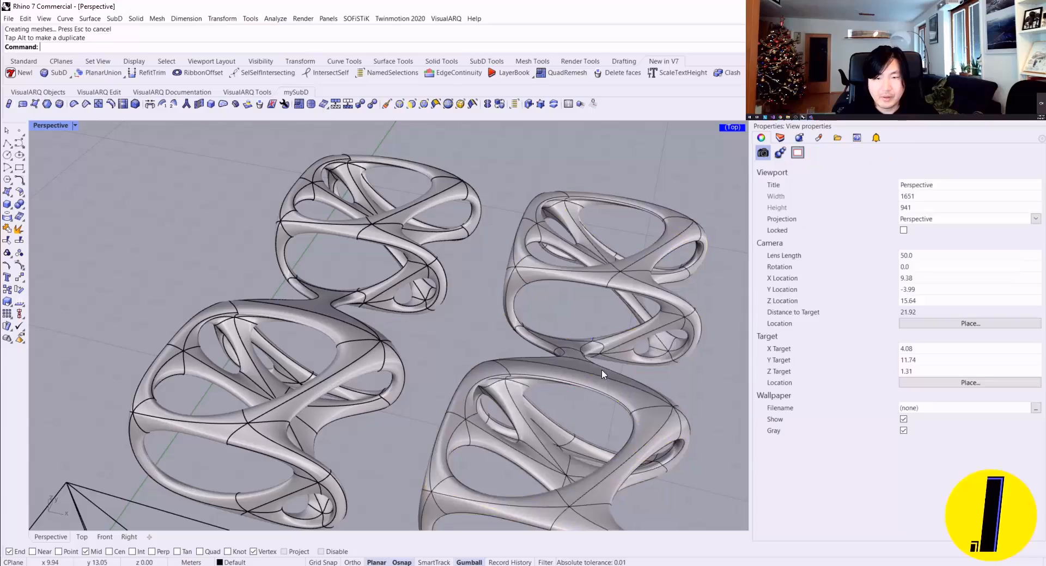
Step: Select the converted NURBS object and check its object type in the properties
right_drag(601, 369, 302, 231)
click(304, 233)
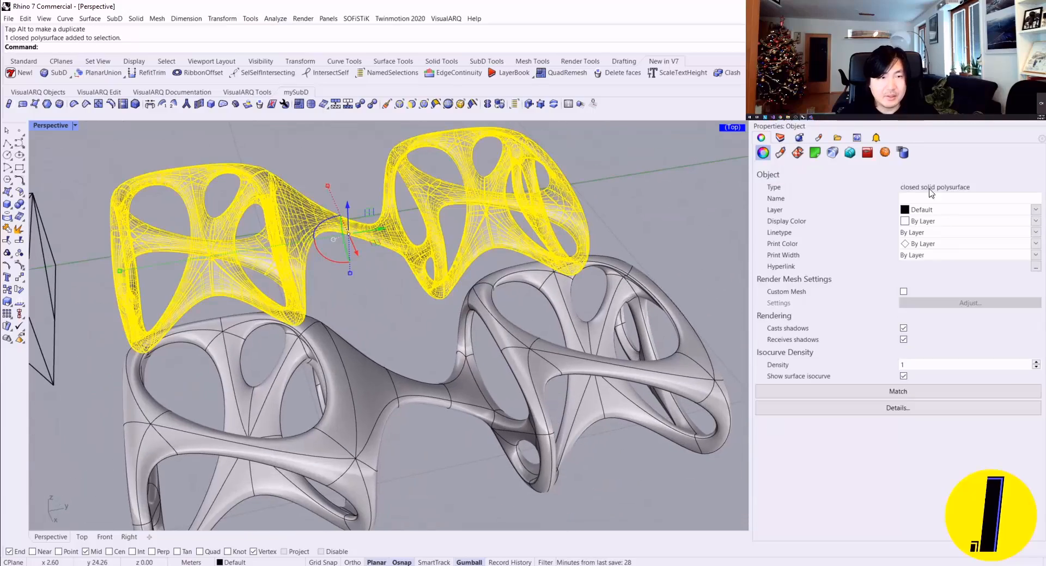
right_drag(357, 279, 301, 296)
key(Escape)
scroll(302, 297, down, 4)
Step: Select both the SubD and the NURBS polysurface and apply the fluorescent environment map analysis to them
right_drag(545, 393, 511, 416)
drag(385, 201, 386, 201)
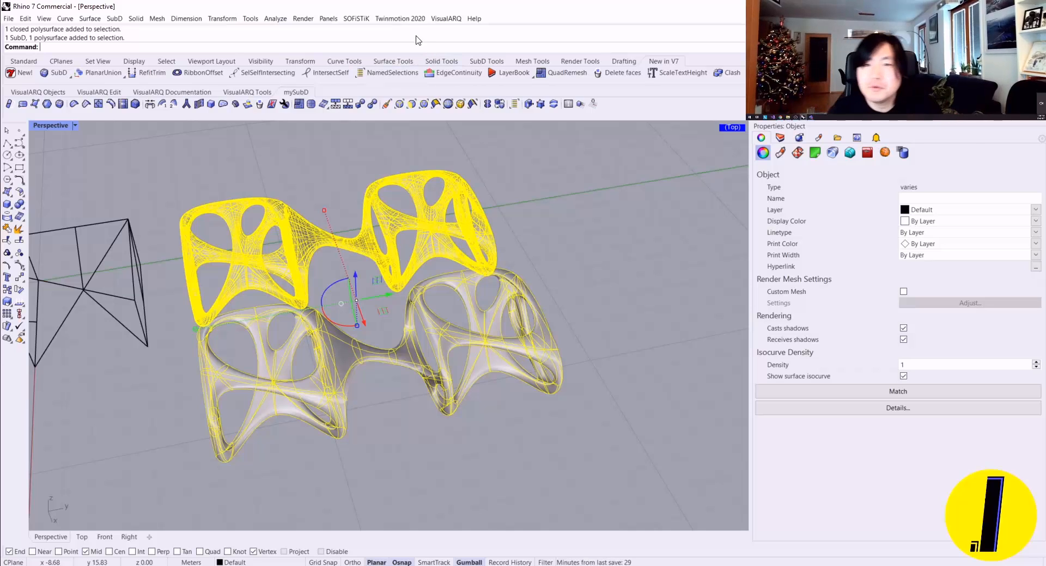
click(278, 20)
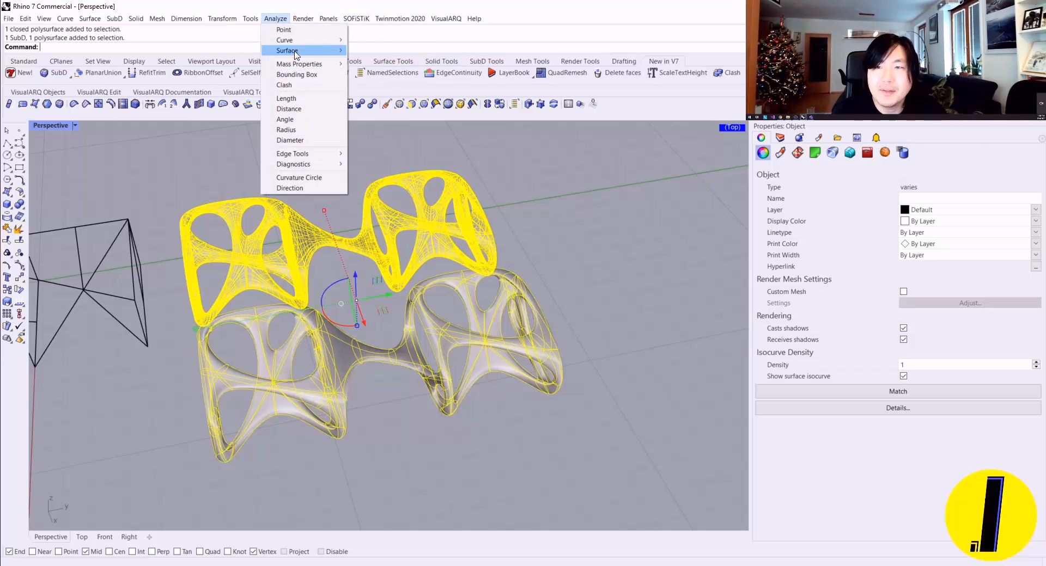
mouse_move(327, 50)
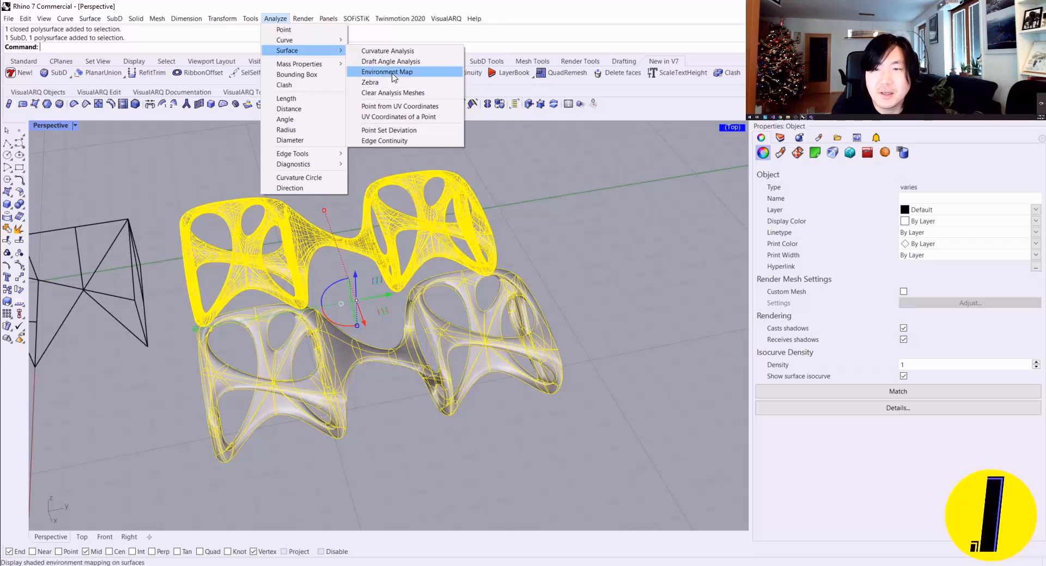
click(390, 73)
click(549, 228)
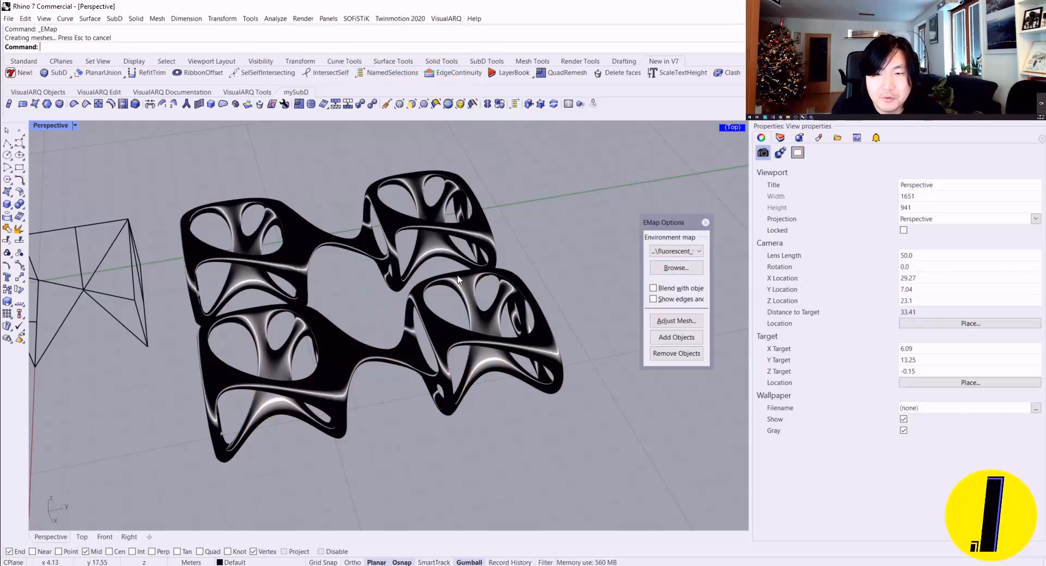
Step: Compare the reflections on both objects in Rendered and Shaded display, and end the environment map analysis
mouse_move(371, 332)
right_down()
mouse_move(314, 285)
mouse_move(262, 314)
right_up()
scroll(322, 295, up, 6)
scroll(313, 282, down, 4)
shift+right_drag(310, 218, 326, 255)
key(ctrl+alt+r)
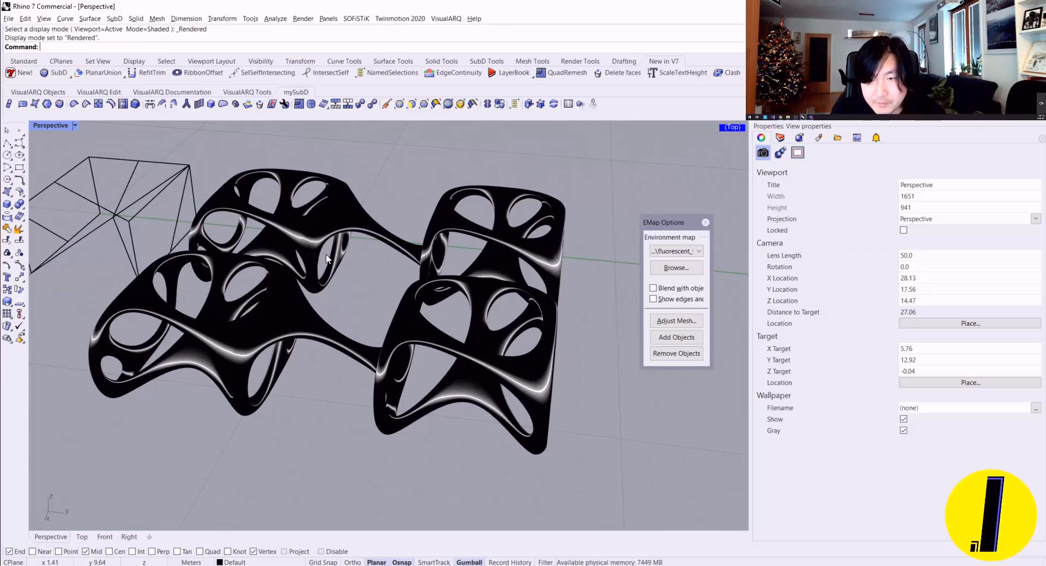
scroll(313, 267, up, 5)
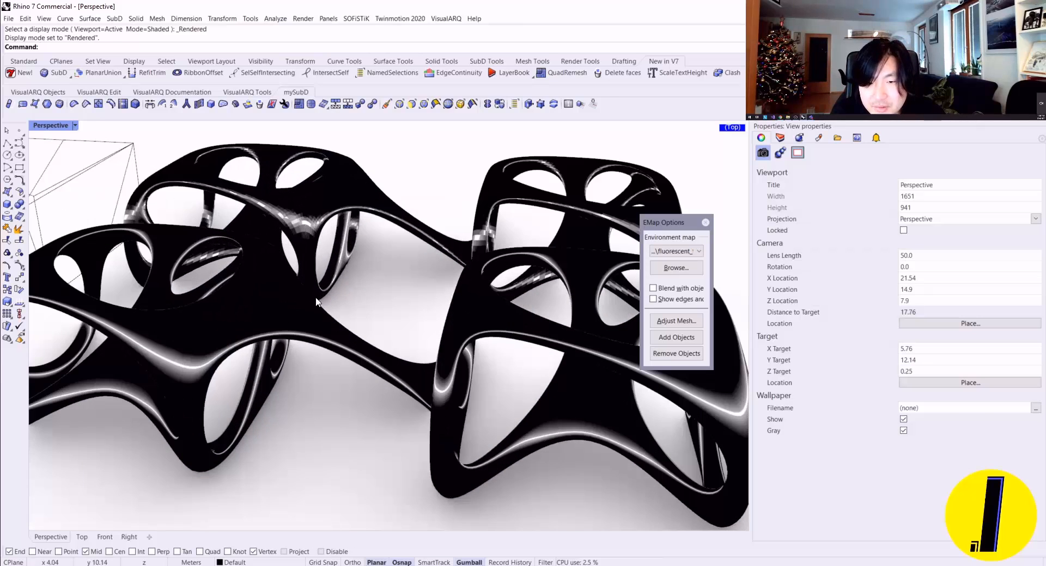
key(ctrl+alt+s)
right_drag(231, 202, 634, 256)
scroll(583, 306, down, 4)
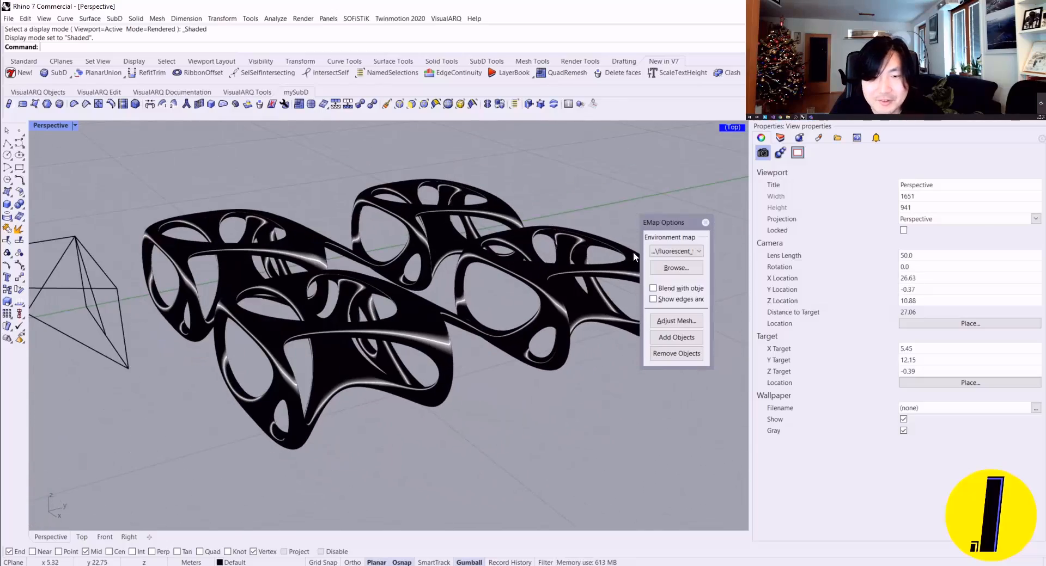
click(705, 223)
mouse_move(612, 215)
right_down()
mouse_move(381, 248)
mouse_move(362, 275)
mouse_move(305, 283)
mouse_move(314, 293)
mouse_move(333, 289)
mouse_move(392, 194)
mouse_move(434, 258)
mouse_move(316, 281)
right_up()
click(343, 269)
key(Escape)
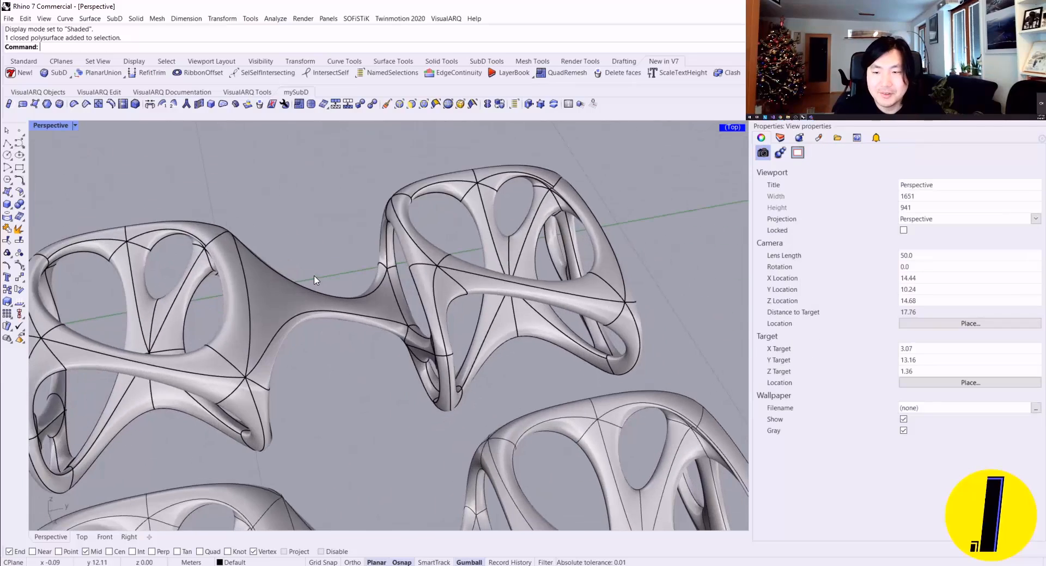
click(317, 281)
key(Escape)
right_drag(374, 231, 276, 221)
click(277, 222)
key(Escape)
scroll(357, 199, up, 6)
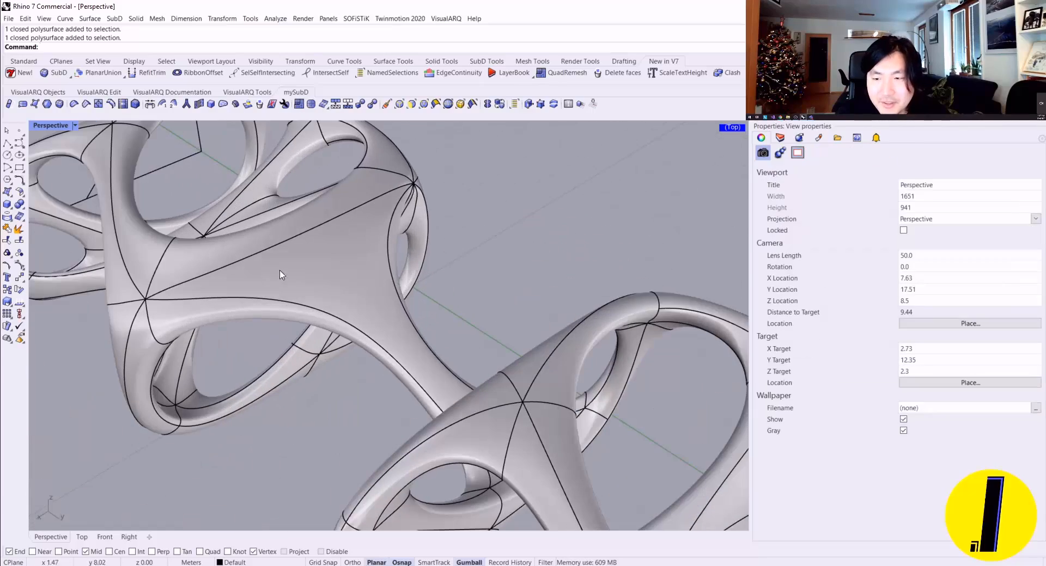
Step: Try to raise the upper bridge surface of the NURBS polysurface along the Z axis, and undo the move
click(370, 279)
right_drag(371, 279, 410, 232)
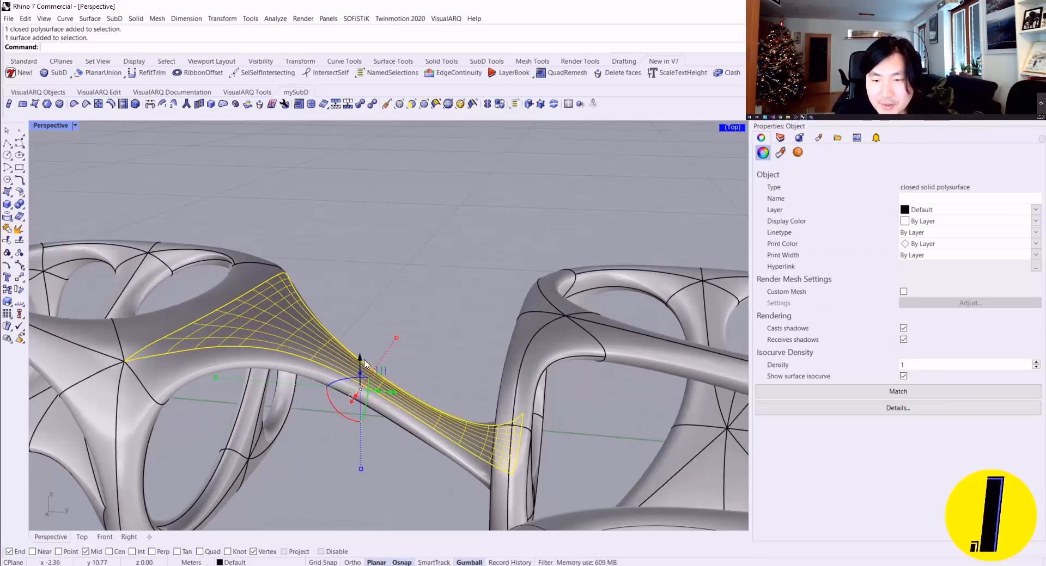
drag(360, 357, 366, 312)
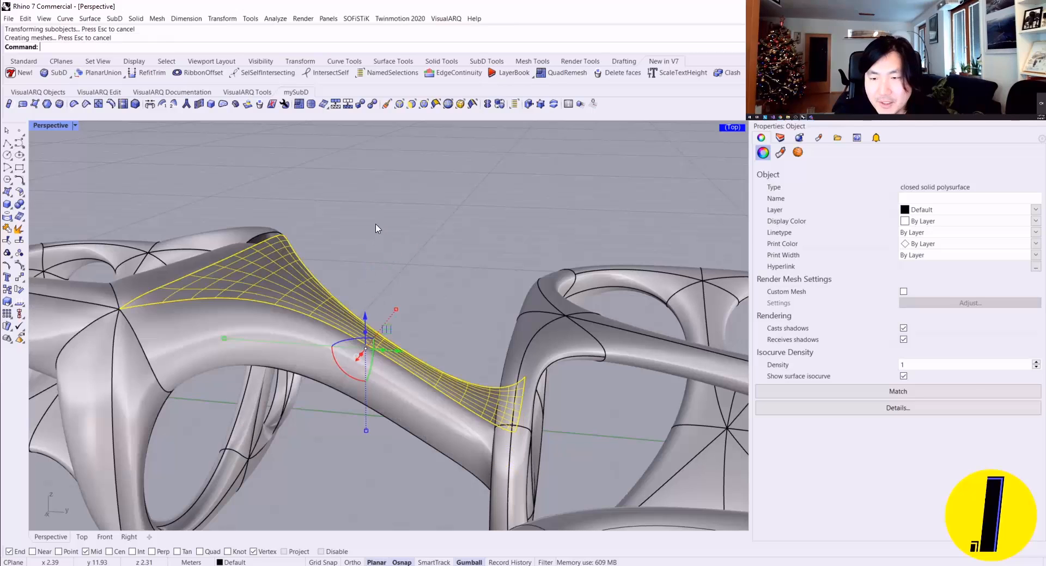
click(393, 227)
key(ctrl+z)
Step: Start QuadRemesh on the NURBS polysurface with the preview enabled and the input objects hidden
scroll(409, 212, down, 9)
right_drag(401, 216, 349, 256)
scroll(349, 256, down, 2)
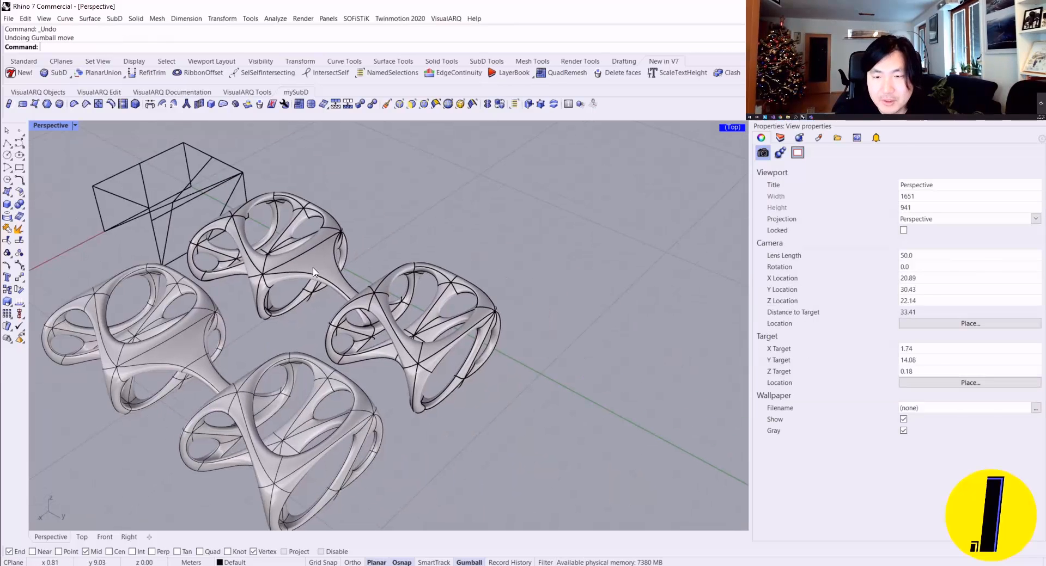
click(318, 235)
right_drag(412, 199, 379, 221)
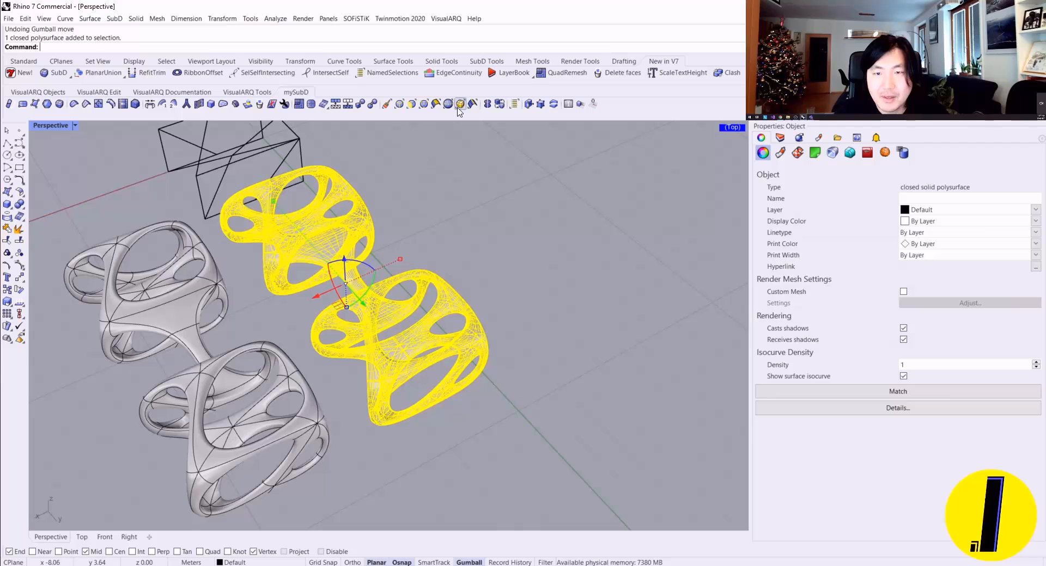
click(304, 107)
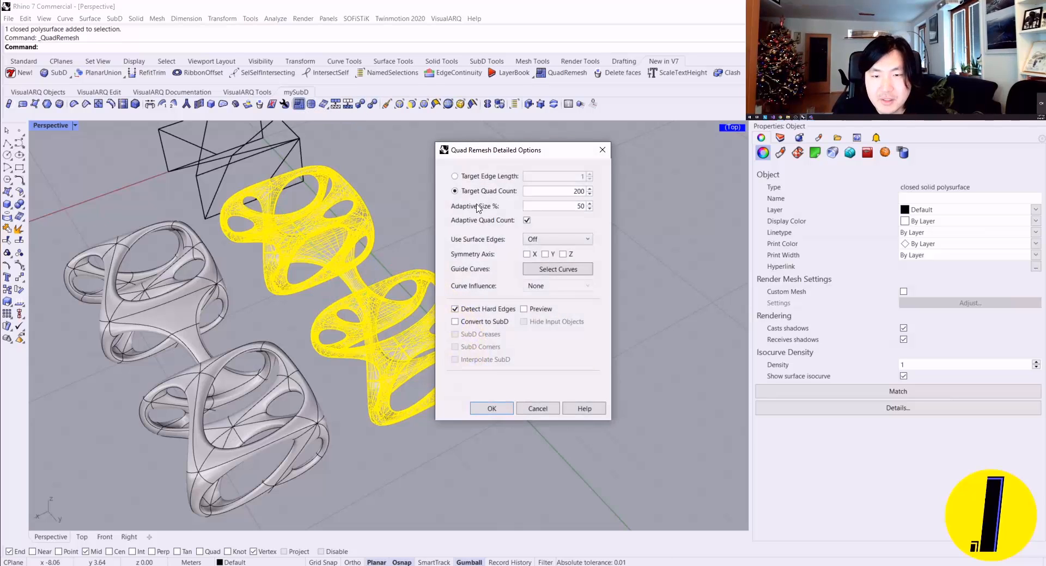
drag(514, 148, 595, 130)
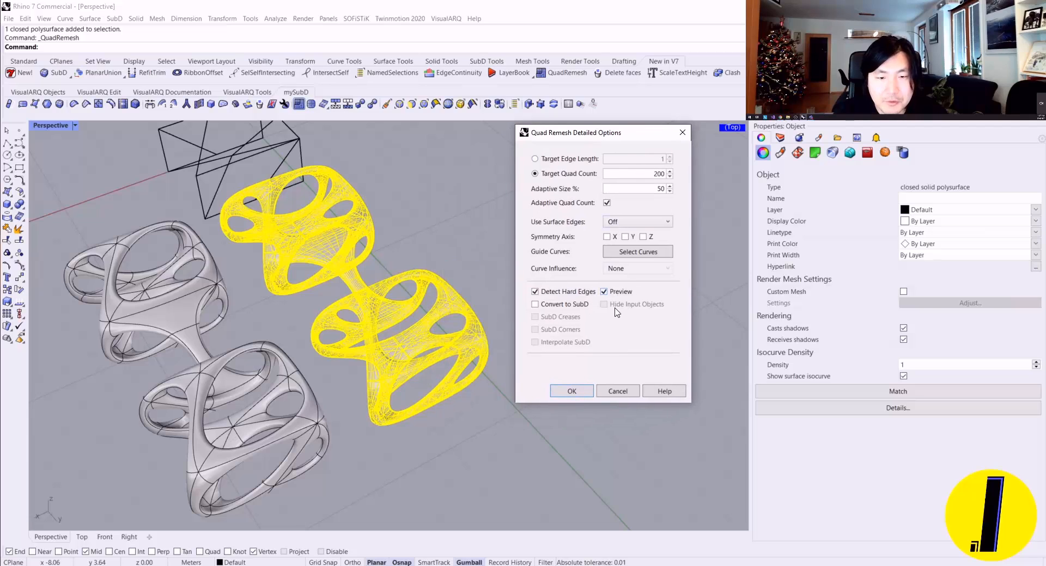
click(604, 304)
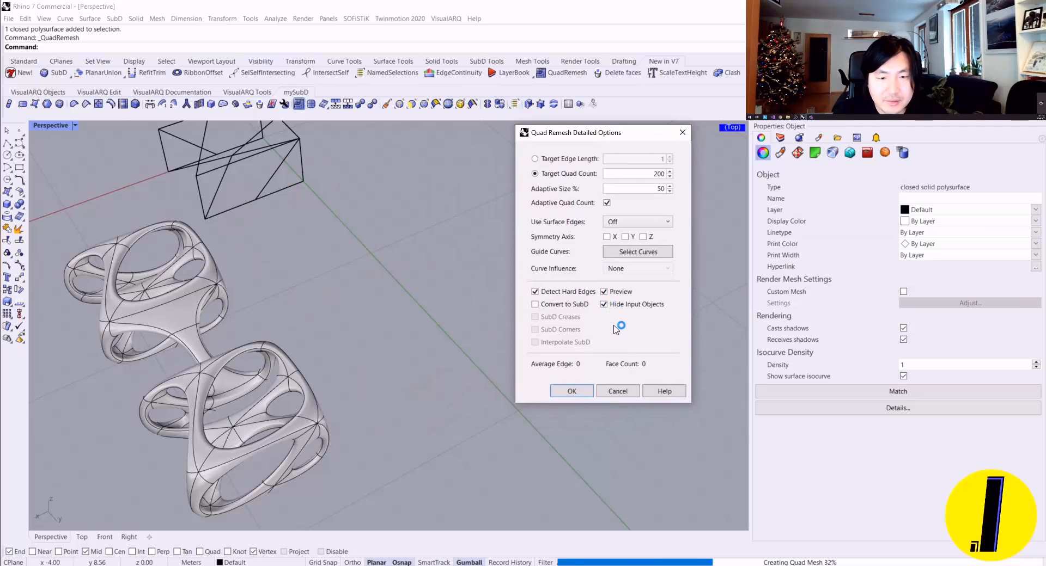
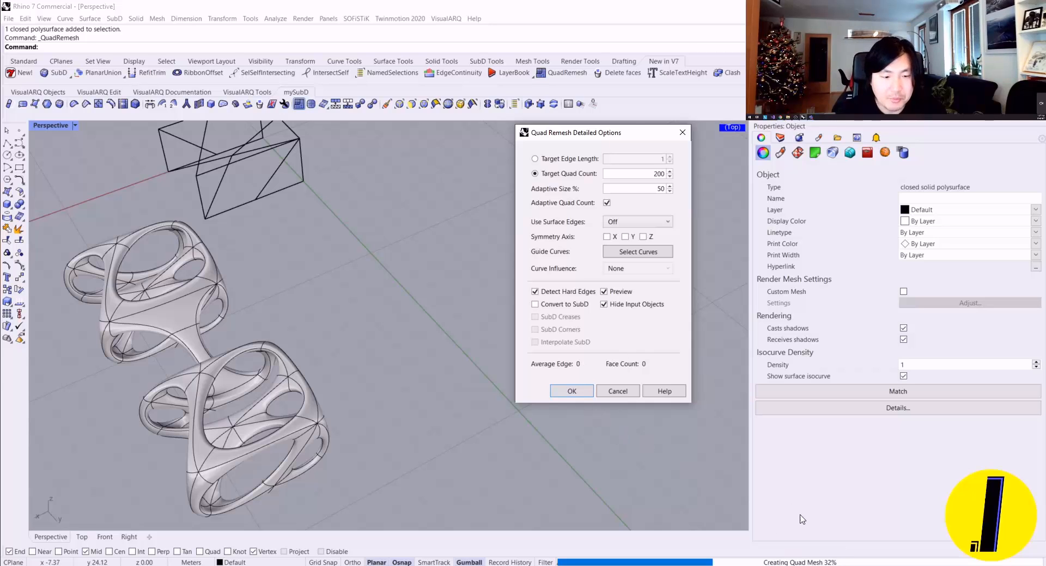
Step: Set the remesh's target quad count to 300 and let the preview recalculate
mouse_move(406, 357)
right_down()
mouse_move(427, 350)
mouse_move(396, 361)
right_up()
scroll(396, 361, down, 4)
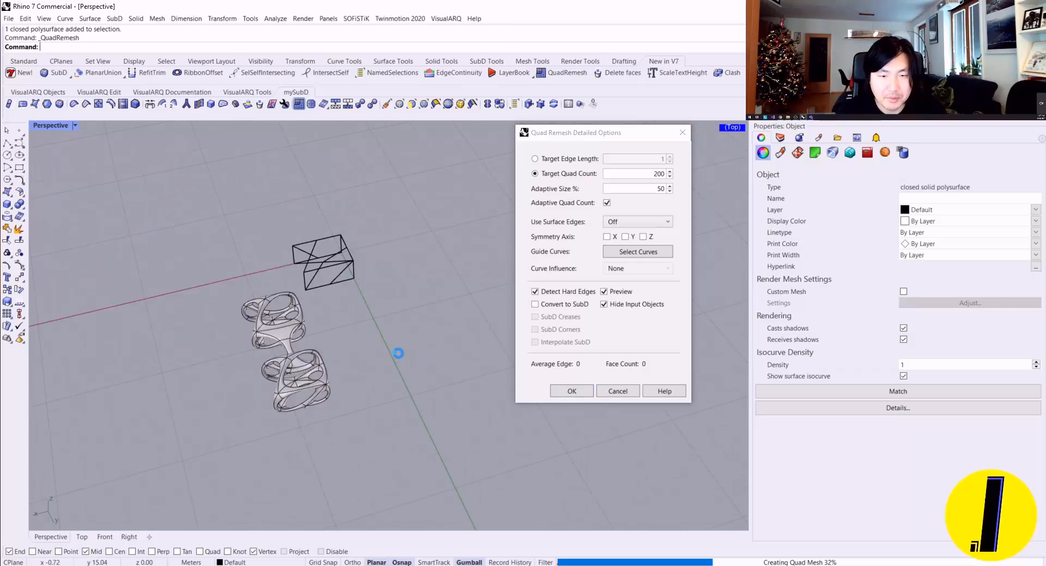
double_click(658, 175)
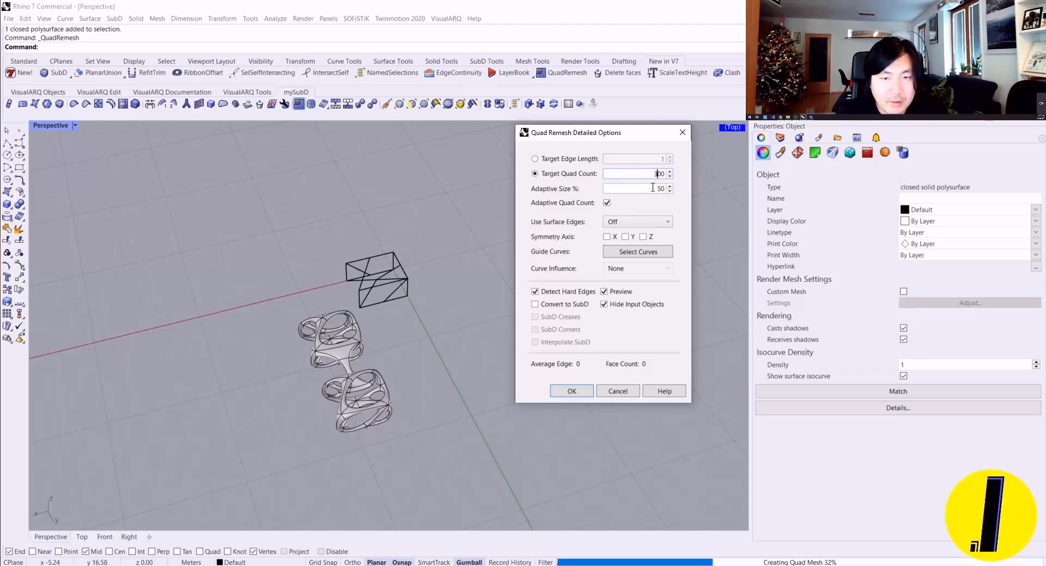
key(Tab)
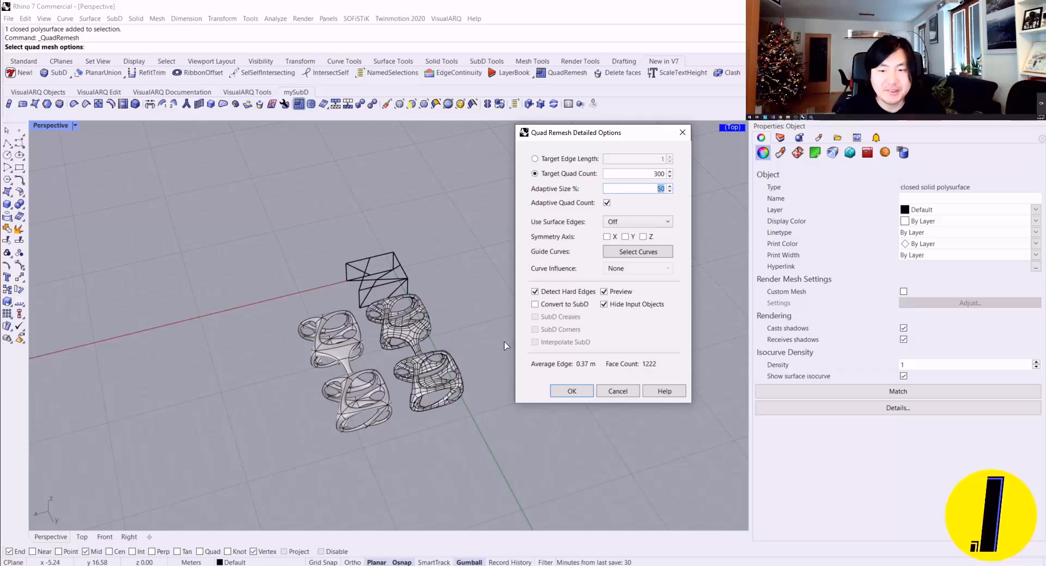
Step: Examine the quad layout of the remesh preview around the bridge, the frame junctions and the openings
scroll(439, 265, up, 10)
right_drag(438, 265, 425, 272)
scroll(305, 283, up, 5)
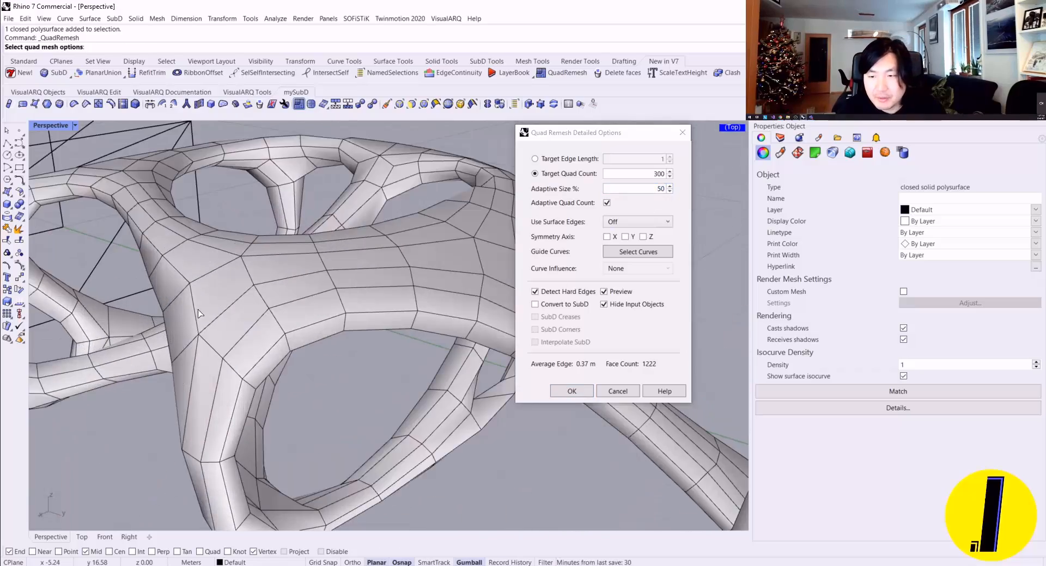
scroll(273, 299, down, 8)
right_drag(212, 305, 387, 340)
scroll(244, 317, up, 5)
scroll(243, 317, down, 7)
scroll(267, 338, up, 3)
scroll(267, 338, up, 3)
Step: Set the remesh's adaptive size to 80% and its target quad count to 400
double_click(658, 189)
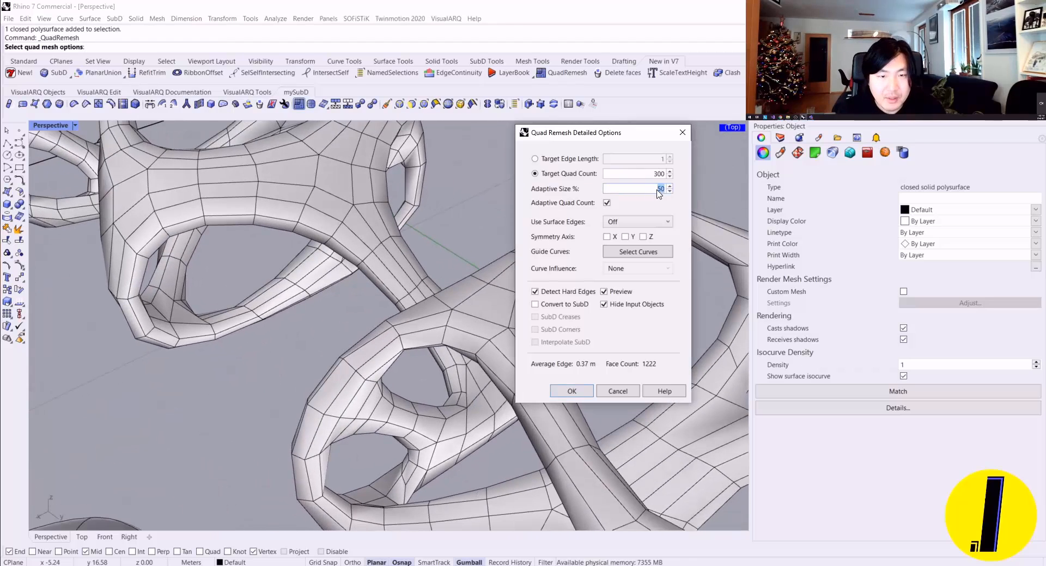
click(657, 189)
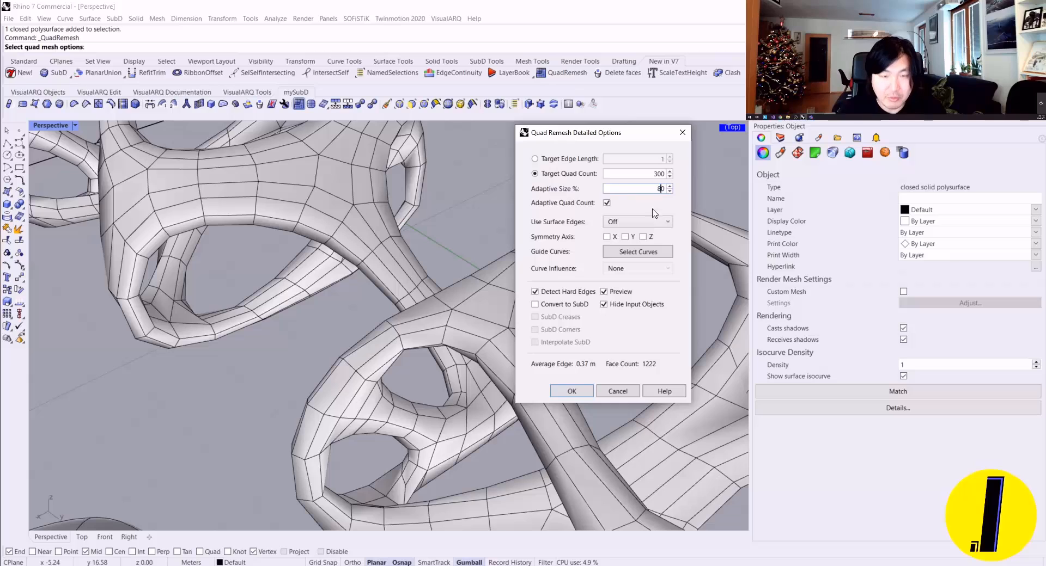
click(636, 174)
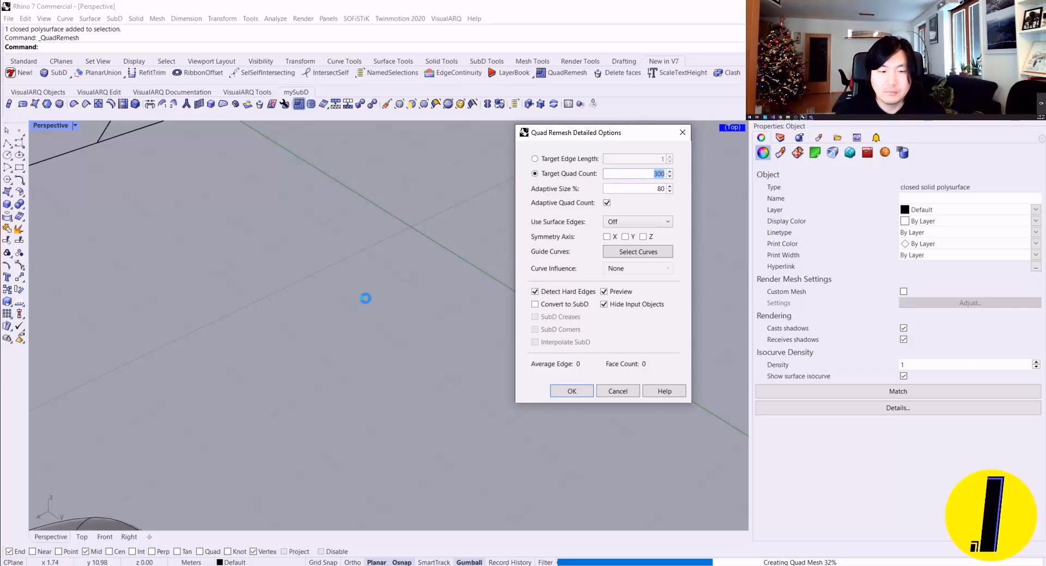
scroll(365, 299, down, 4)
right_drag(380, 325, 340, 319)
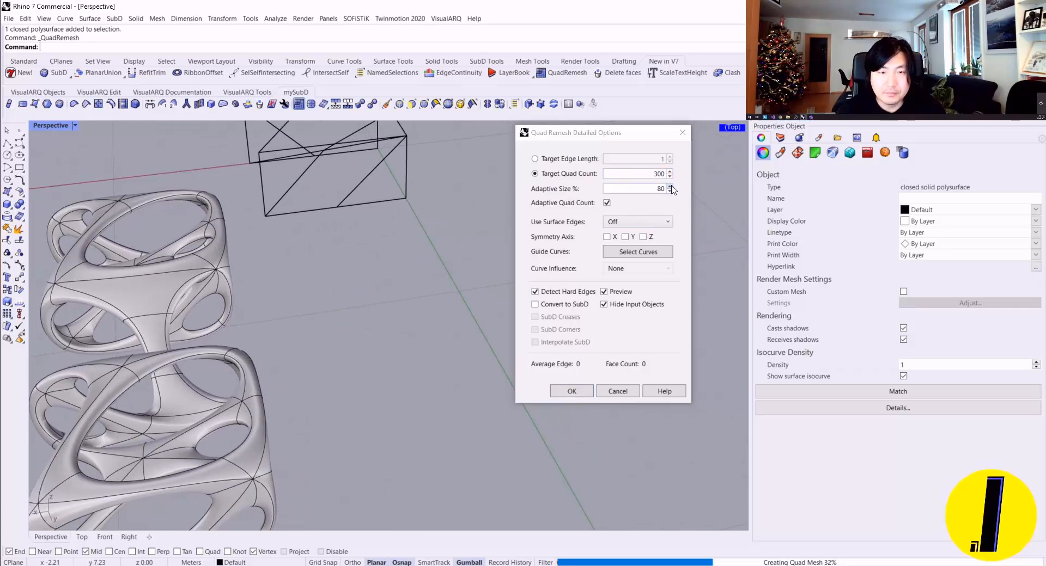
double_click(659, 174)
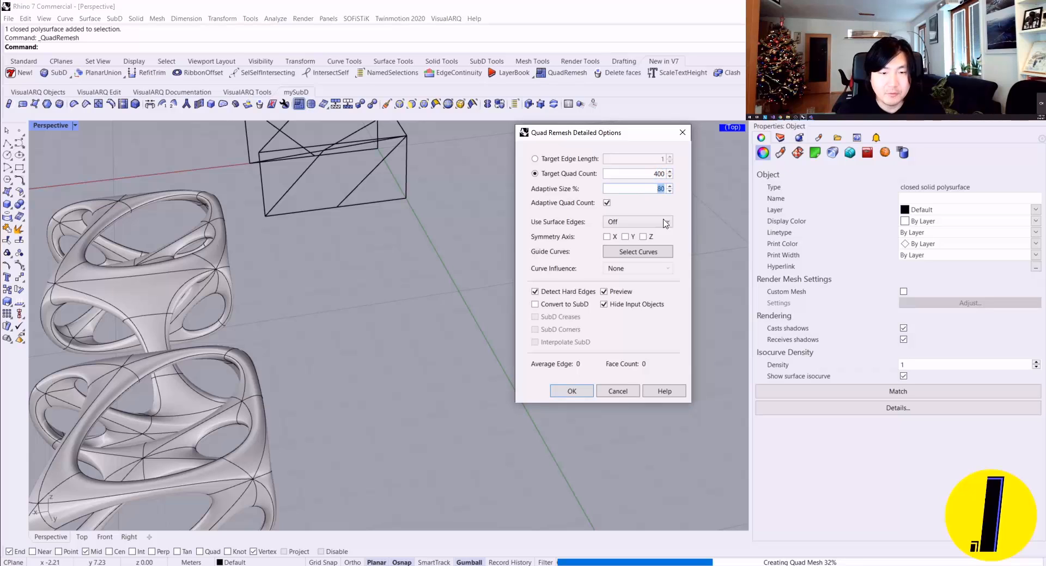
double_click(658, 174)
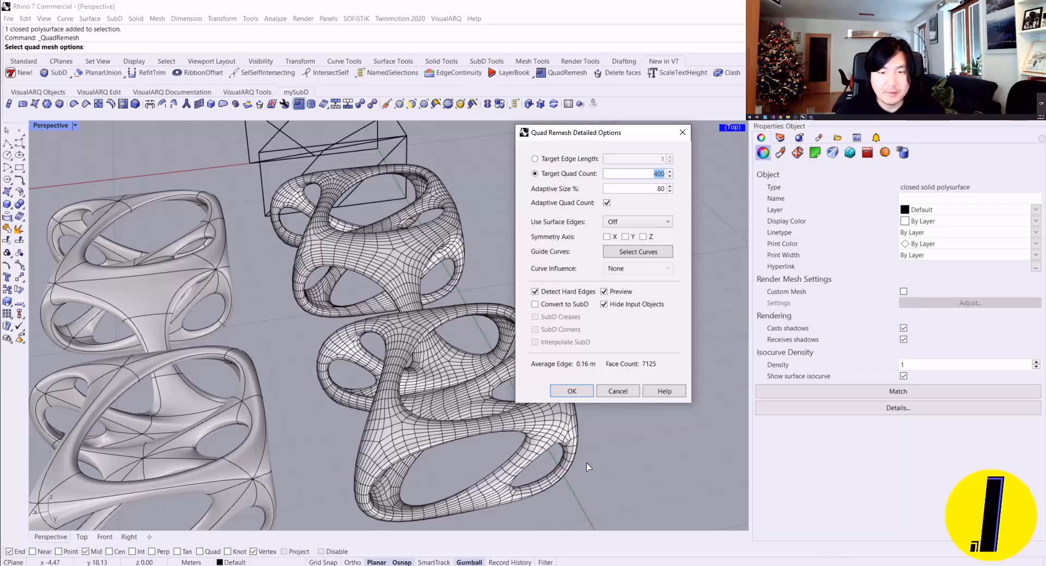
Step: Check the denser quad preview up close and accept it to generate the quad mesh from the NURBS polysurface
scroll(330, 321, up, 10)
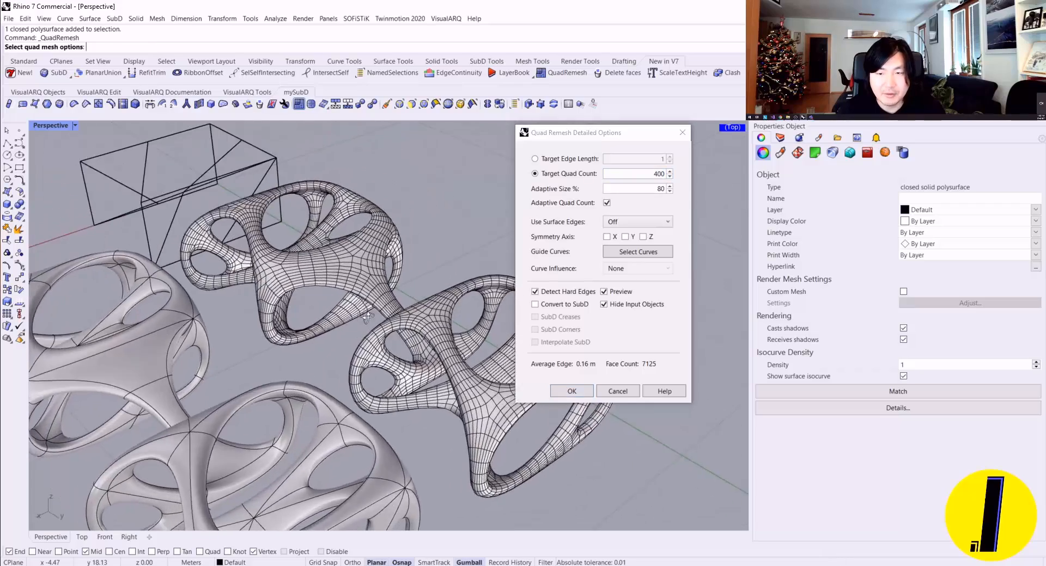
scroll(228, 318, down, 10)
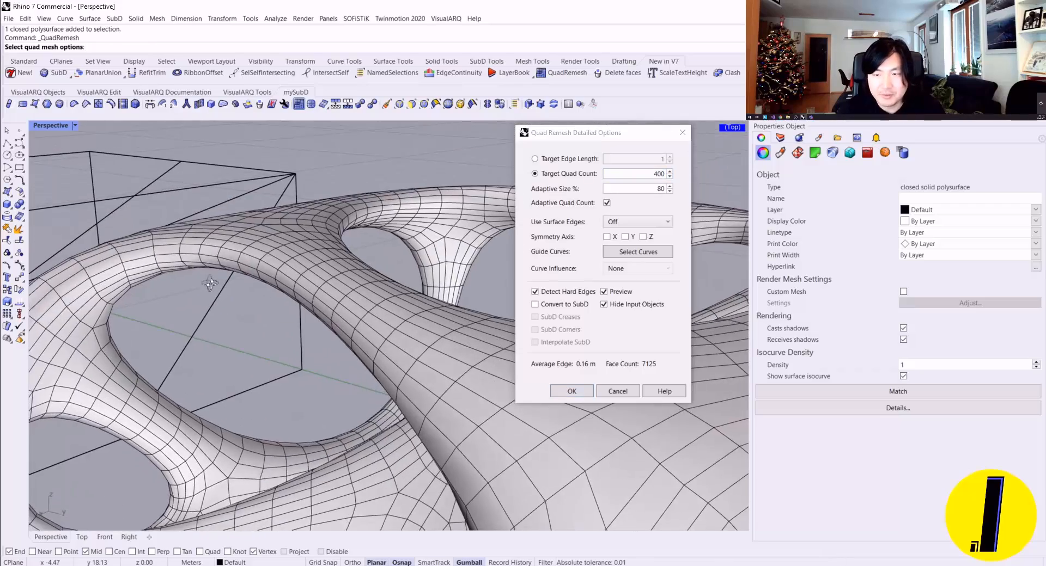
right_drag(506, 272, 558, 403)
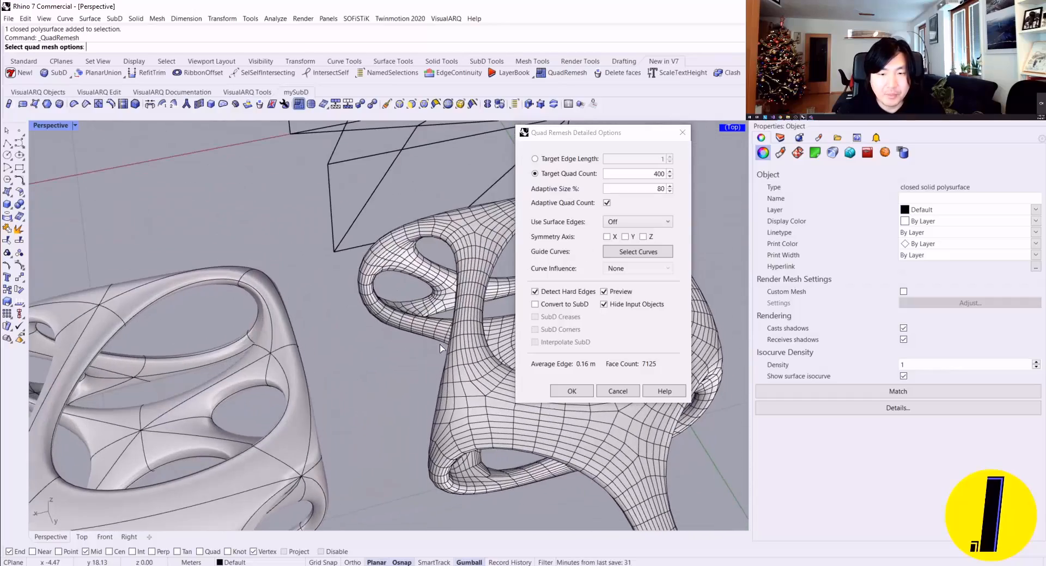
click(569, 392)
scroll(380, 296, down, 5)
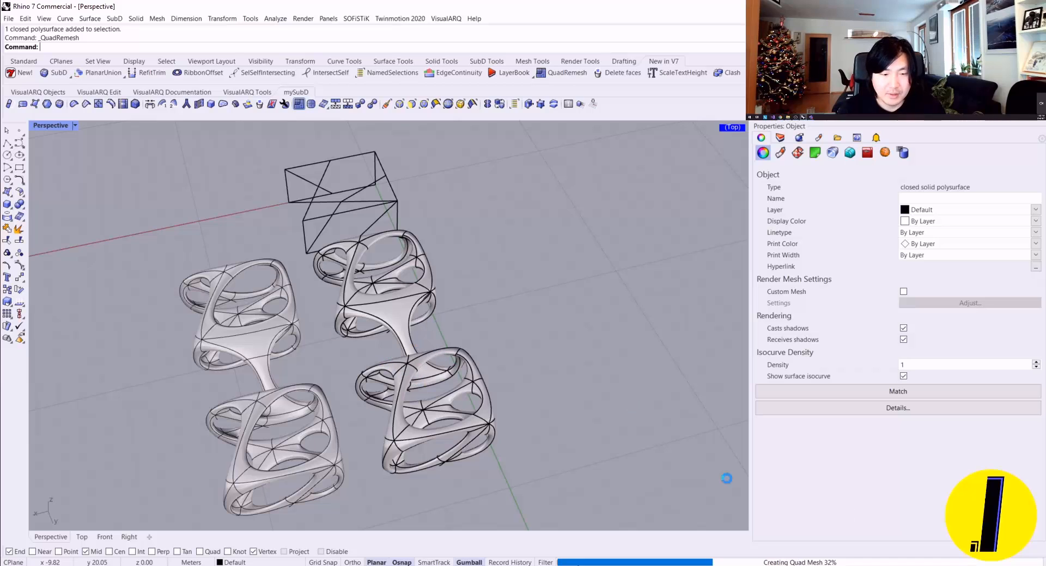
right_drag(727, 478, 500, 376)
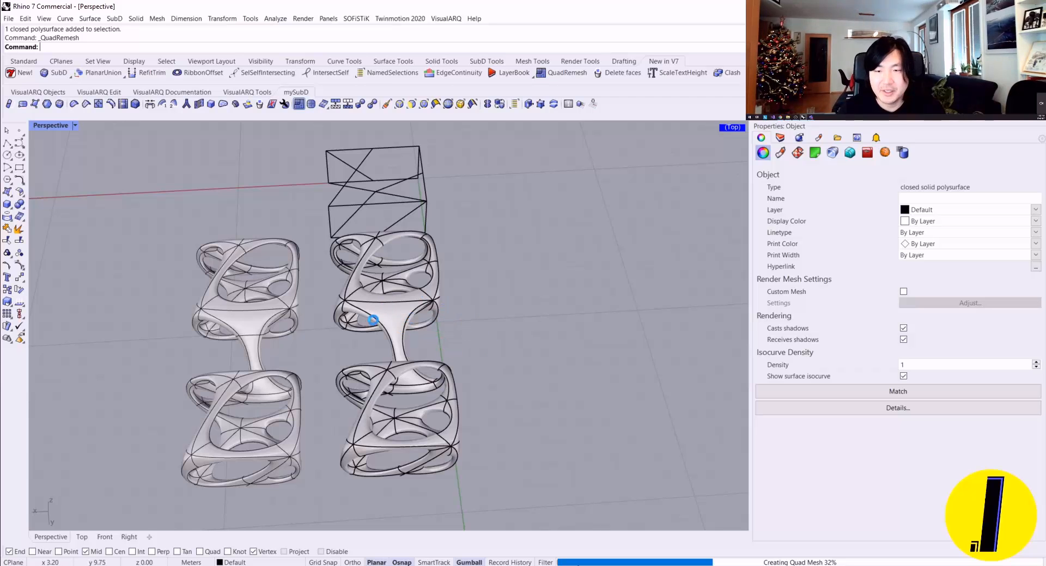
scroll(373, 319, up, 2)
right_drag(375, 317, 386, 291)
scroll(406, 283, up, 2)
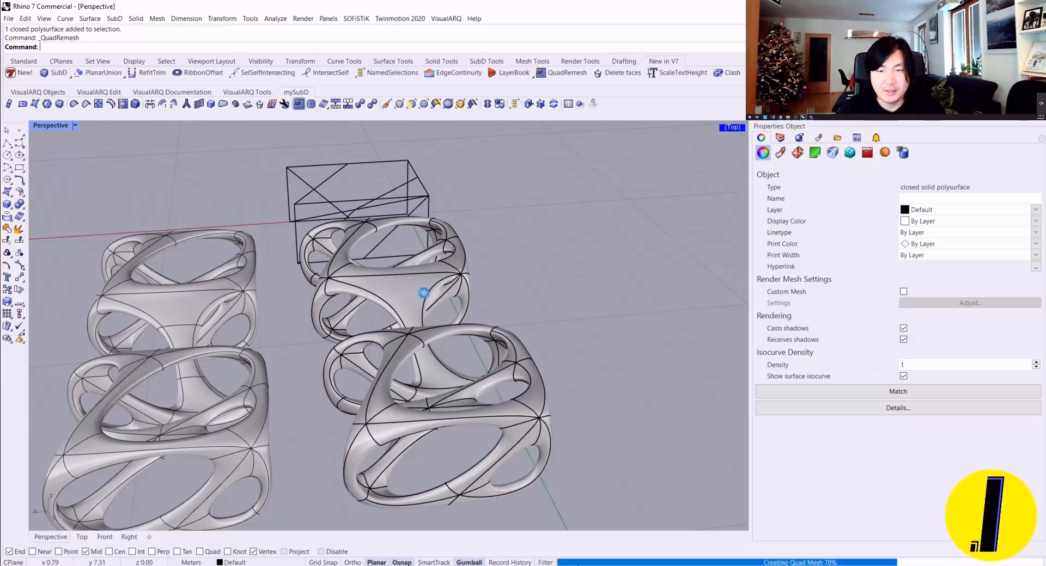
scroll(423, 293, down, 5)
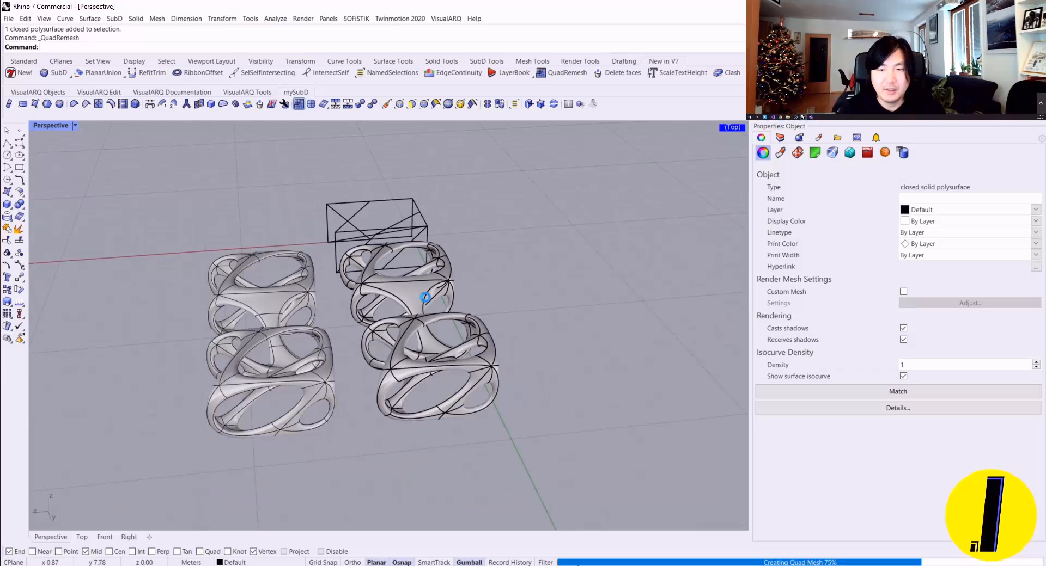
right_drag(438, 287, 444, 302)
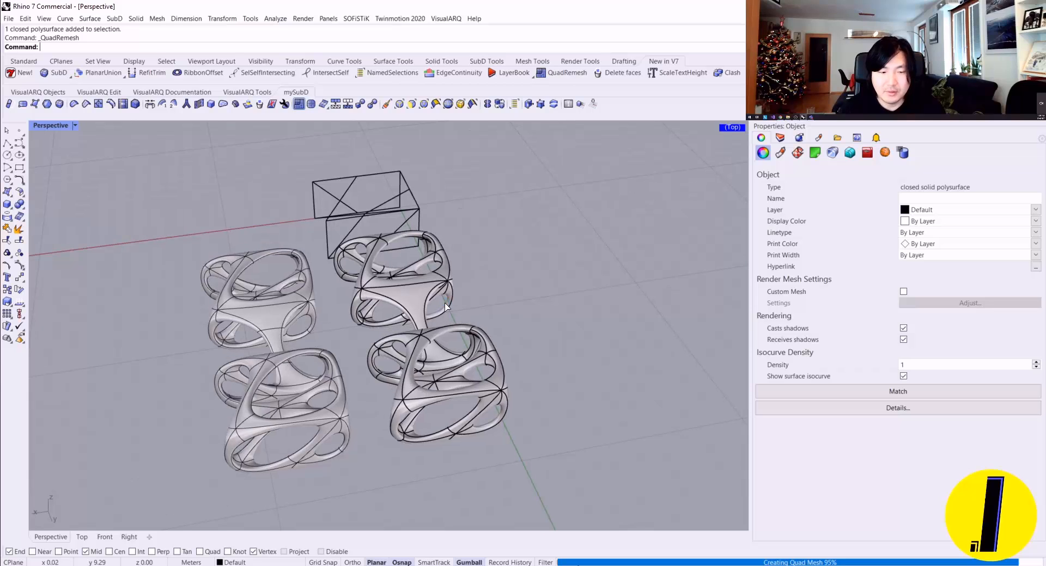
Step: Move the new quad mesh along the X axis so it stands apart beside the other two frames
drag(382, 331, 511, 312)
click(508, 317)
scroll(508, 318, up, 4)
scroll(508, 318, down, 5)
right_drag(508, 318, 484, 312)
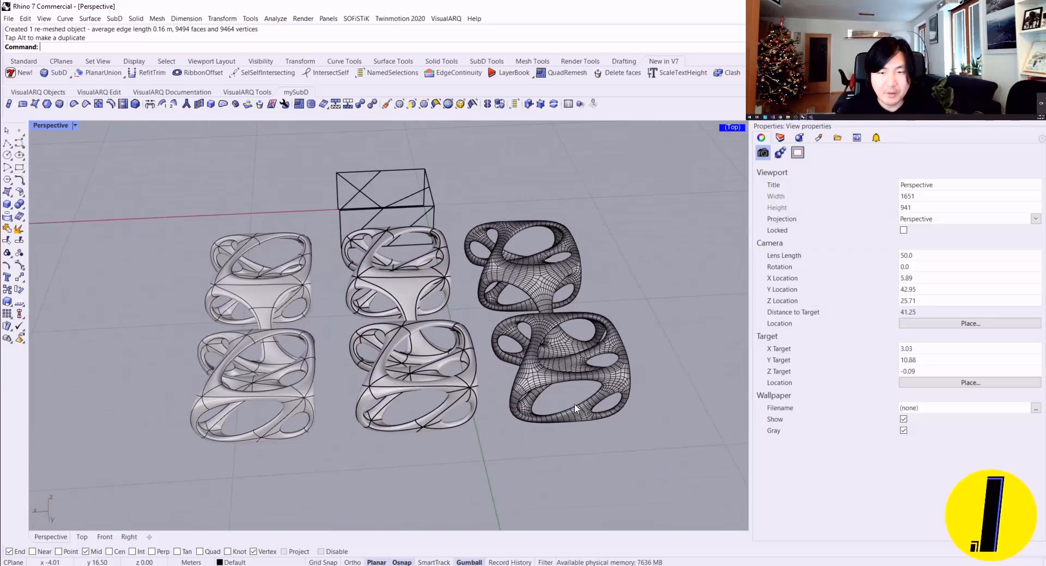
Step: Select the SubD, the NURBS polysurface and the quad mesh together, and apply the environment map analysis to them
drag(632, 444, 256, 333)
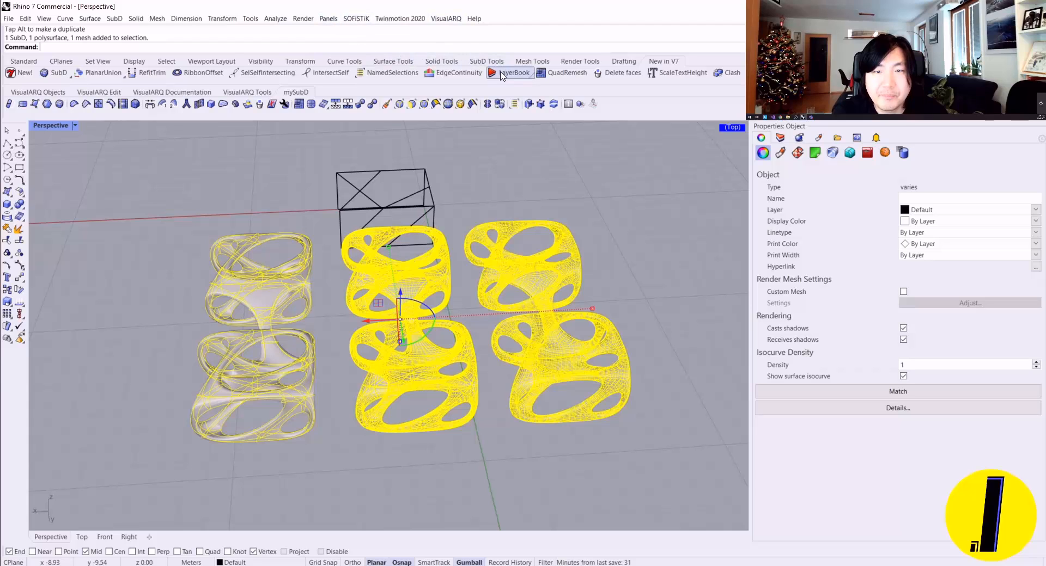
click(396, 62)
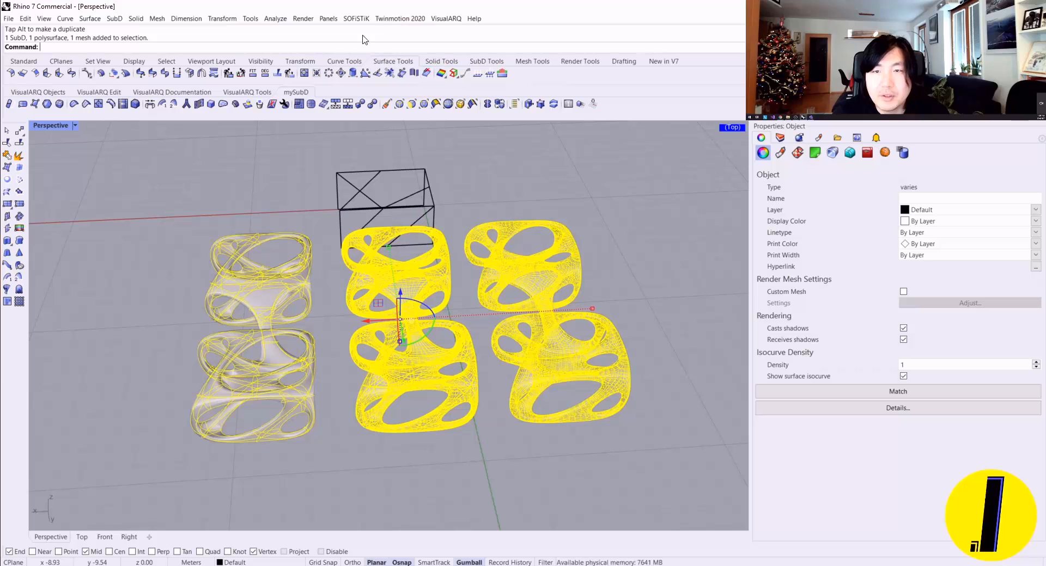
click(275, 19)
mouse_move(294, 50)
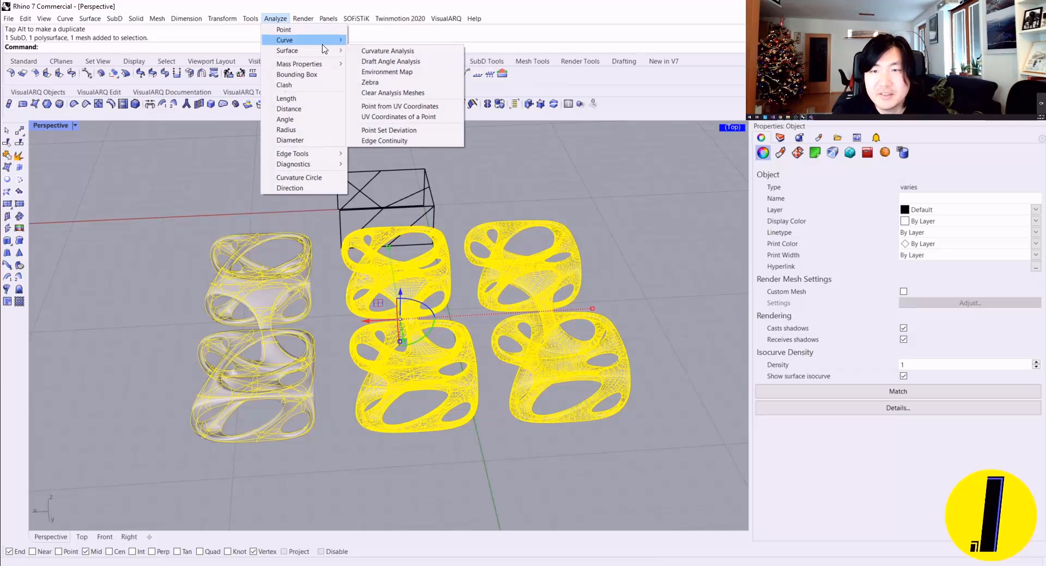
click(388, 72)
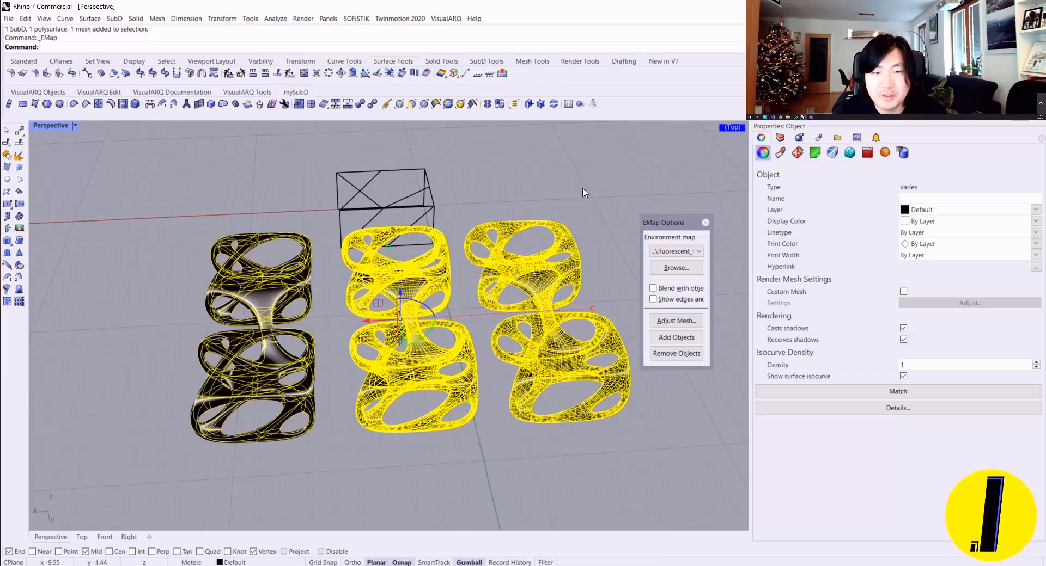
click(669, 436)
Step: Switch the analysis's environment map to brushed_silver
mouse_move(545, 389)
right_down()
mouse_move(494, 320)
mouse_move(430, 352)
mouse_move(350, 369)
mouse_move(257, 362)
mouse_move(433, 259)
mouse_move(342, 289)
mouse_move(490, 261)
right_up()
scroll(495, 320, up, 4)
click(675, 251)
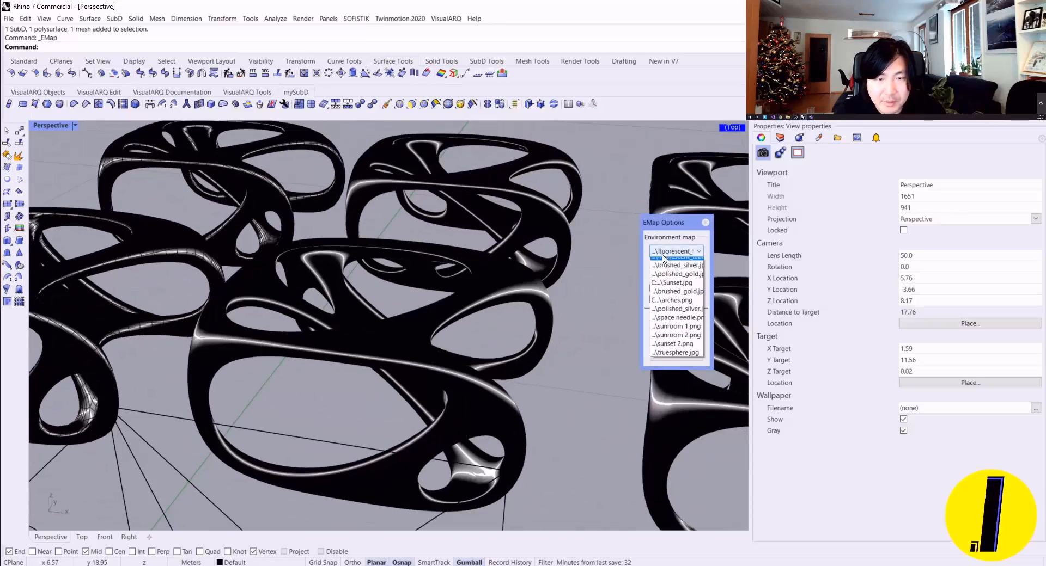
click(663, 272)
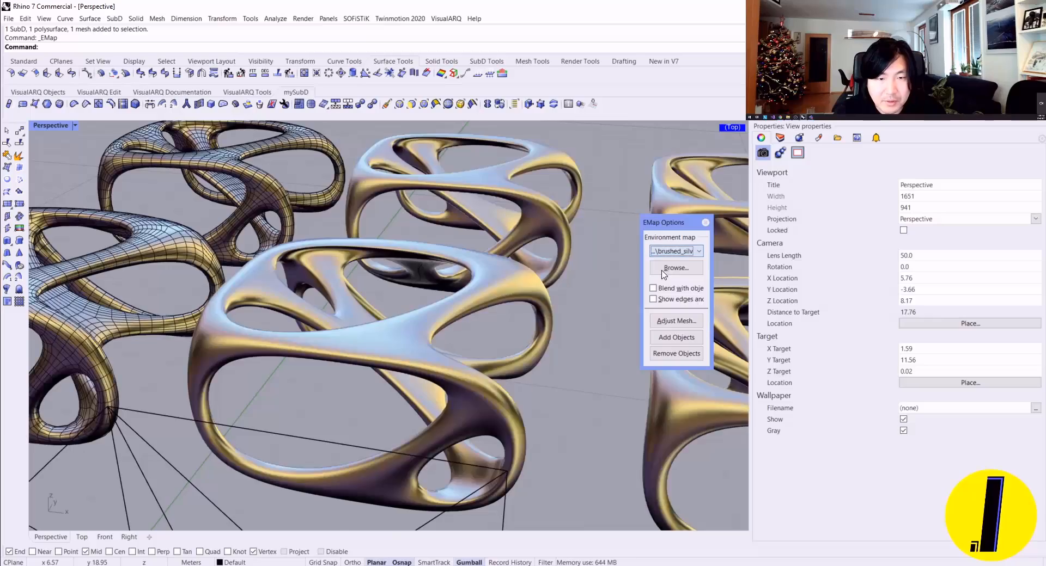
Step: Compare the brushed silver reflections on all three objects, and end the environment map analysis
scroll(448, 236, down, 4)
mouse_move(449, 229)
right_down()
mouse_move(362, 267)
mouse_move(349, 218)
right_up()
scroll(370, 229, down, 4)
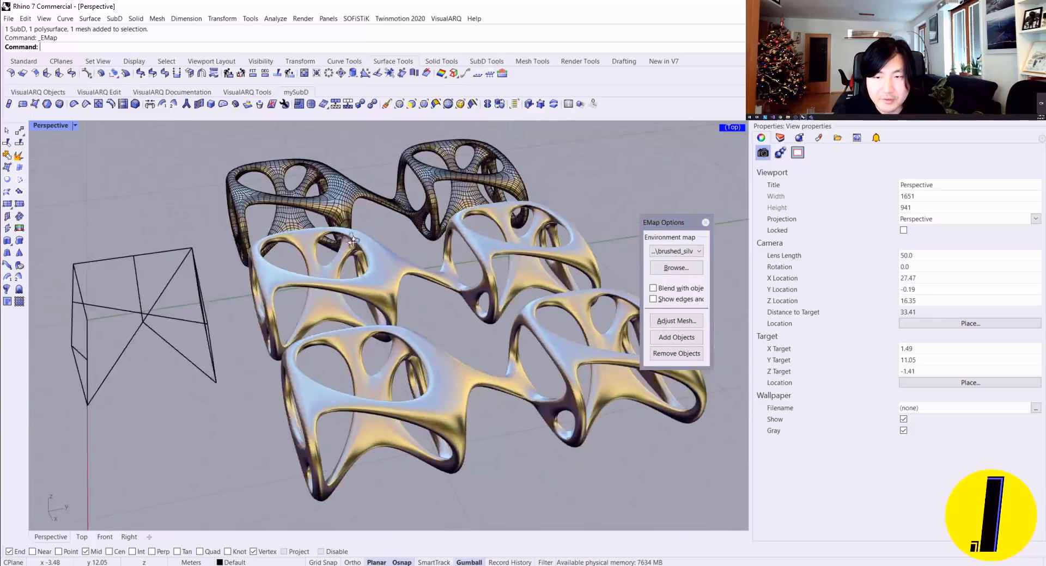
right_drag(414, 229, 284, 273)
scroll(526, 273, up, 7)
right_drag(527, 273, 409, 321)
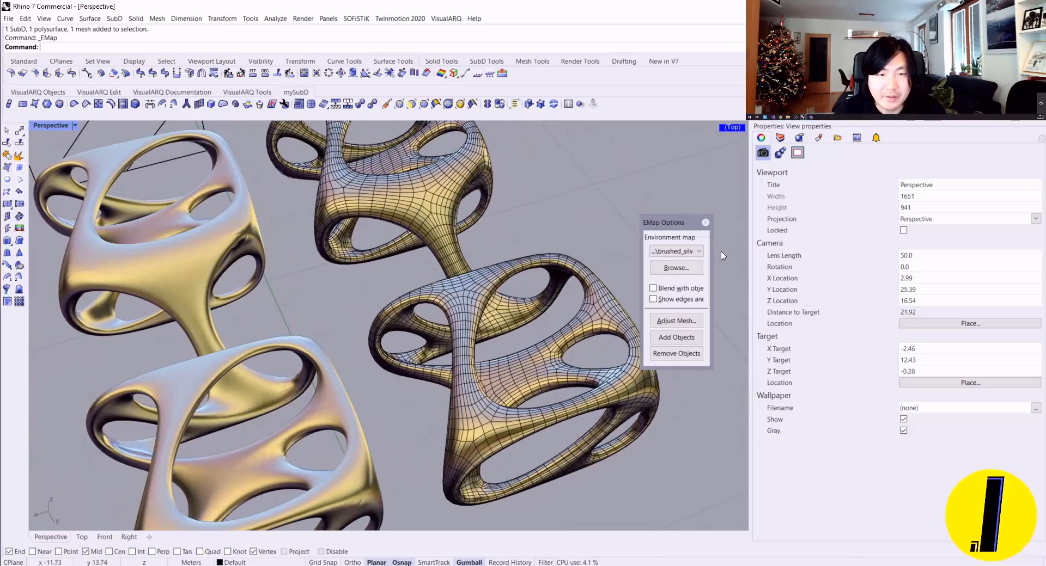
click(705, 222)
right_drag(455, 214, 460, 240)
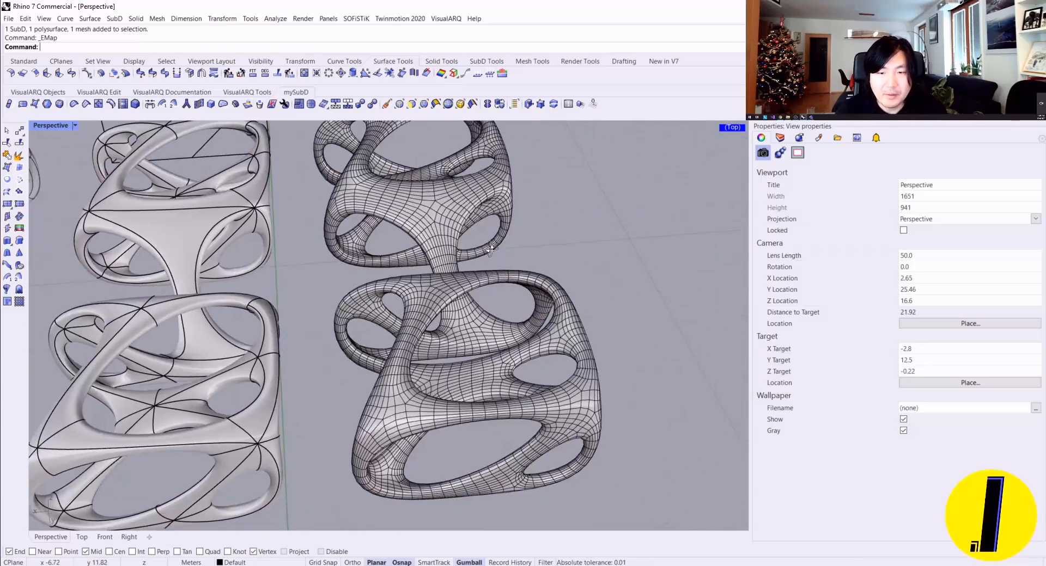
Step: Convert the quad mesh to a SubD using its control points, with no creases or corners, keeping the input mesh
scroll(461, 272, up, 8)
click(483, 254)
key(Escape)
click(478, 256)
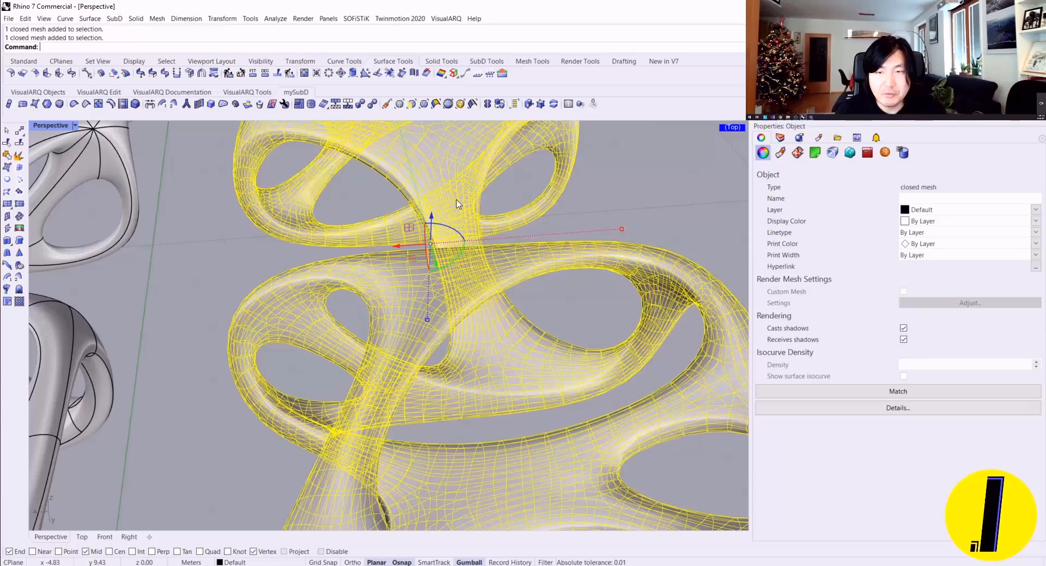
scroll(463, 218, down, 8)
scroll(477, 246, up, 3)
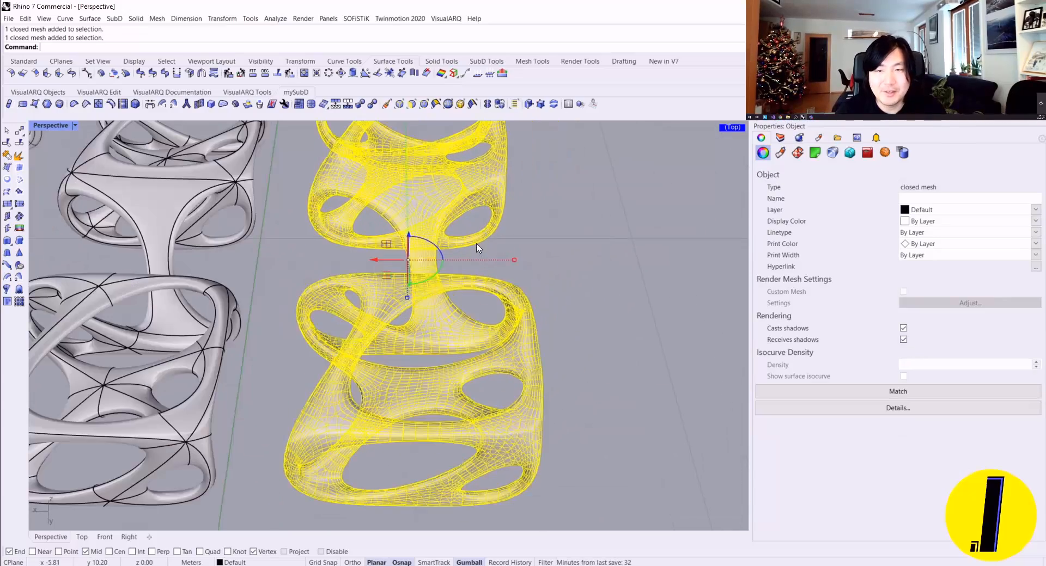
right_drag(439, 240, 415, 215)
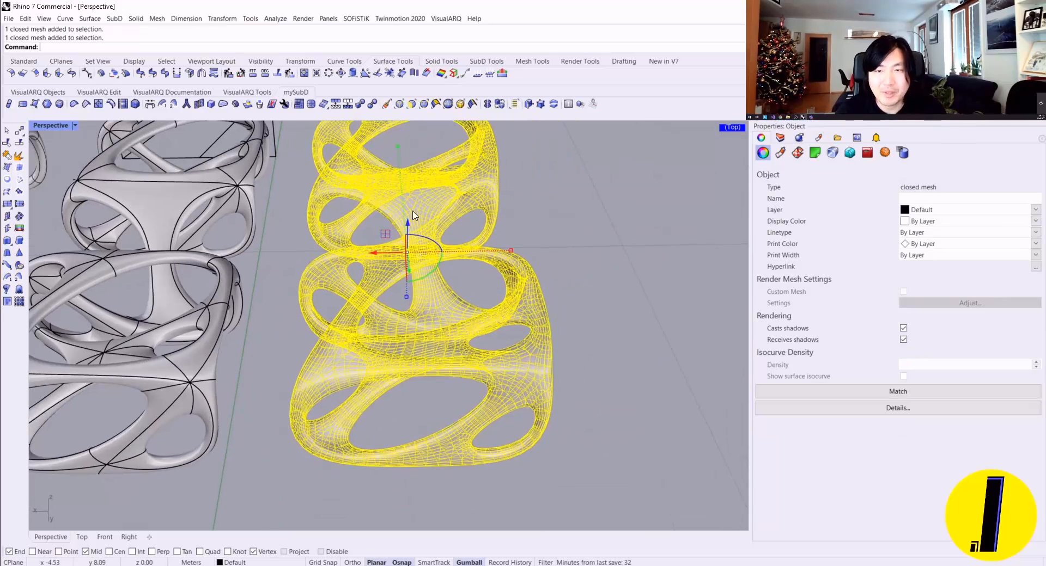
click(361, 104)
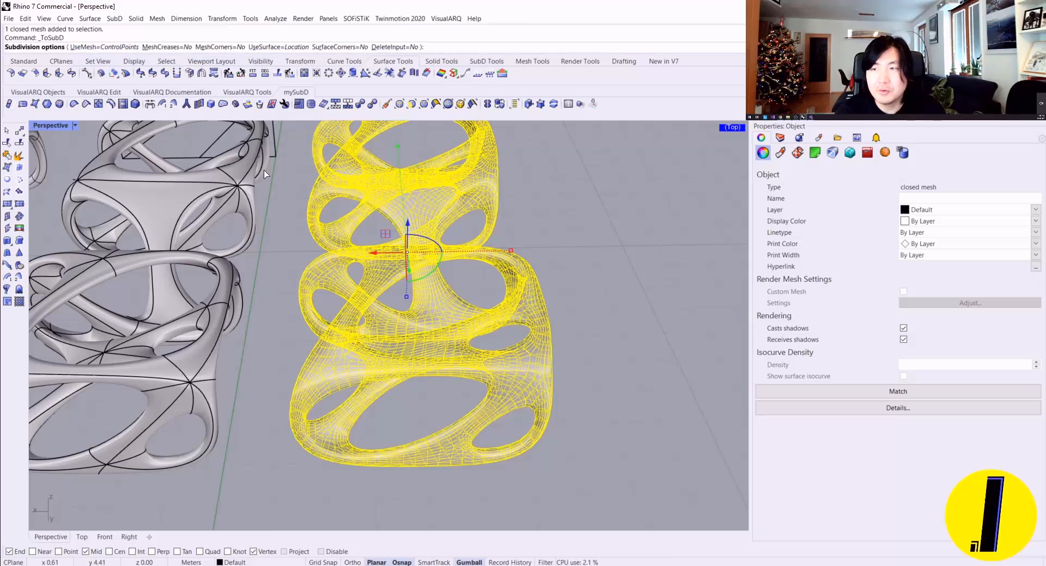
key(Return)
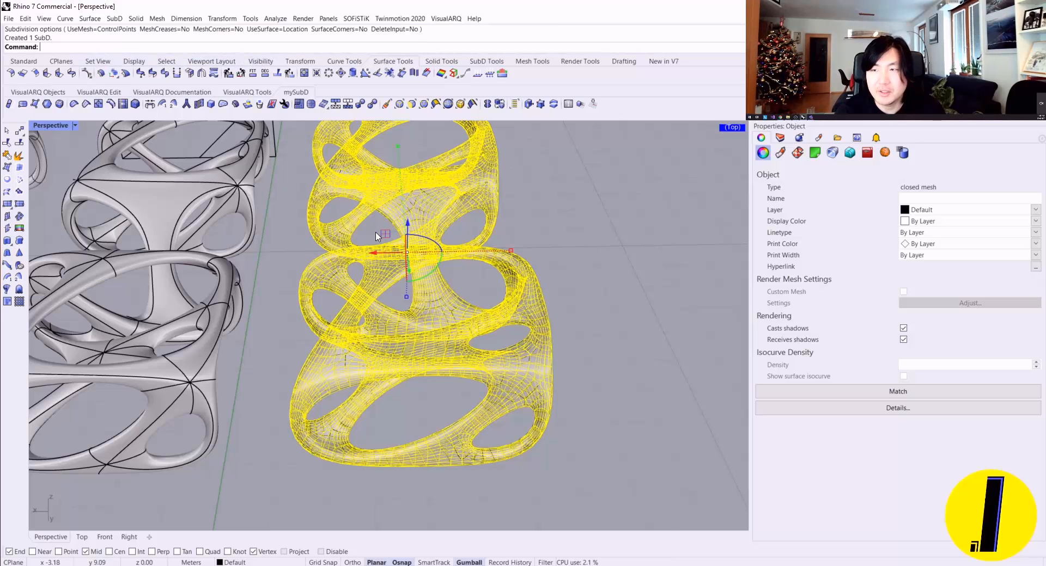
Step: Move the original quad mesh along the X axis away from the converted SubD, and select that SubD
drag(392, 253, 659, 278)
click(540, 282)
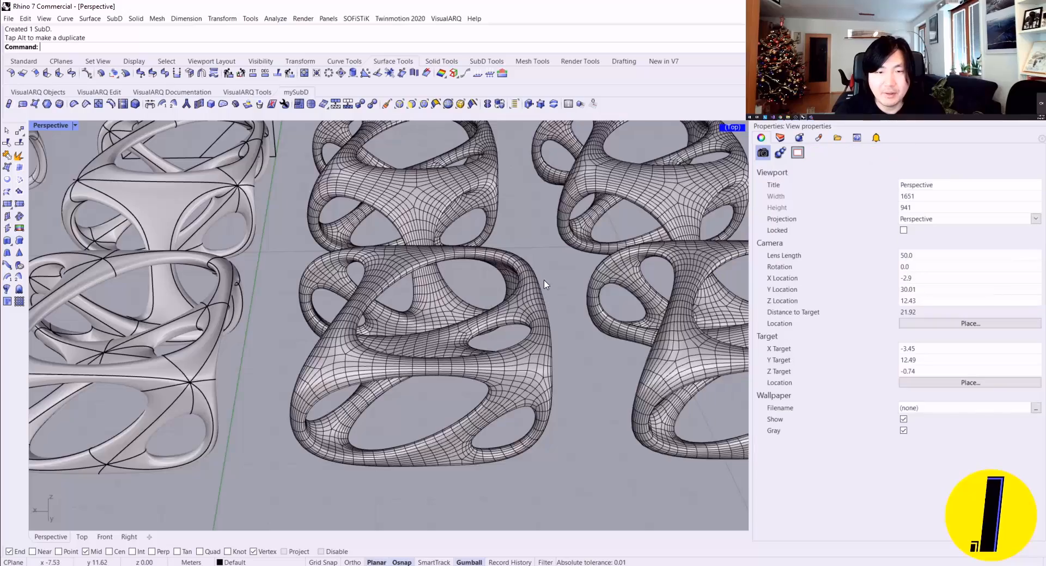
shift+right_drag(545, 282, 402, 292)
click(347, 306)
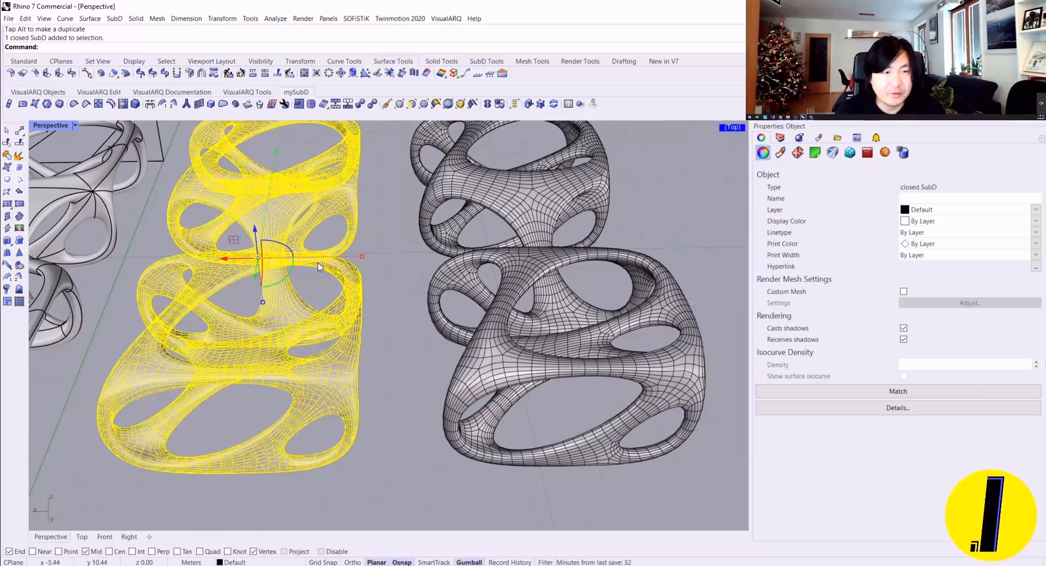
Step: Toggle the SubDs between flat and smooth display, and compare the converted SubD's surface in both modes up close
key(Escape)
right_drag(249, 314, 361, 295)
key(Tab)
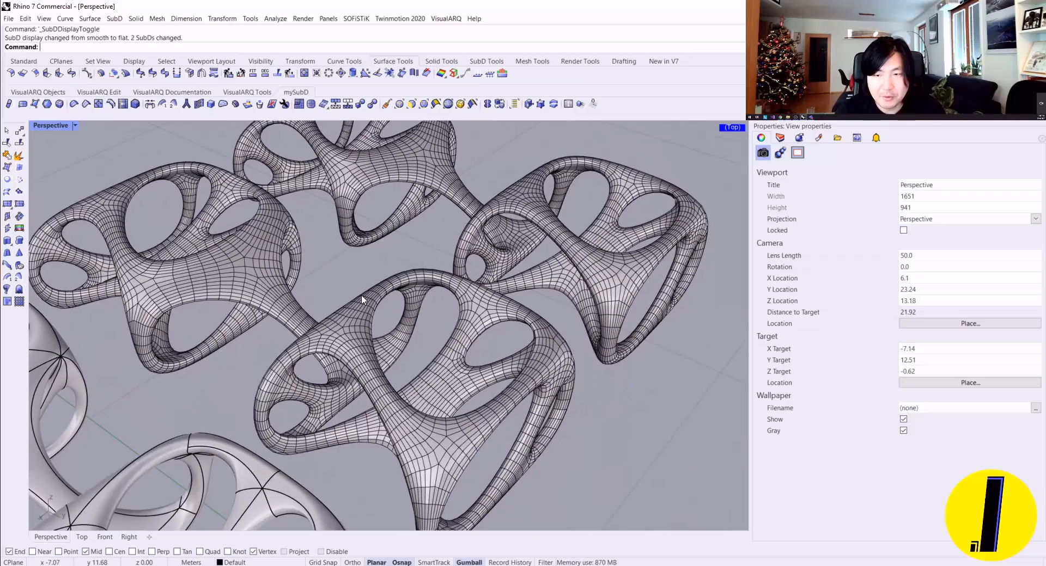
scroll(409, 308, up, 5)
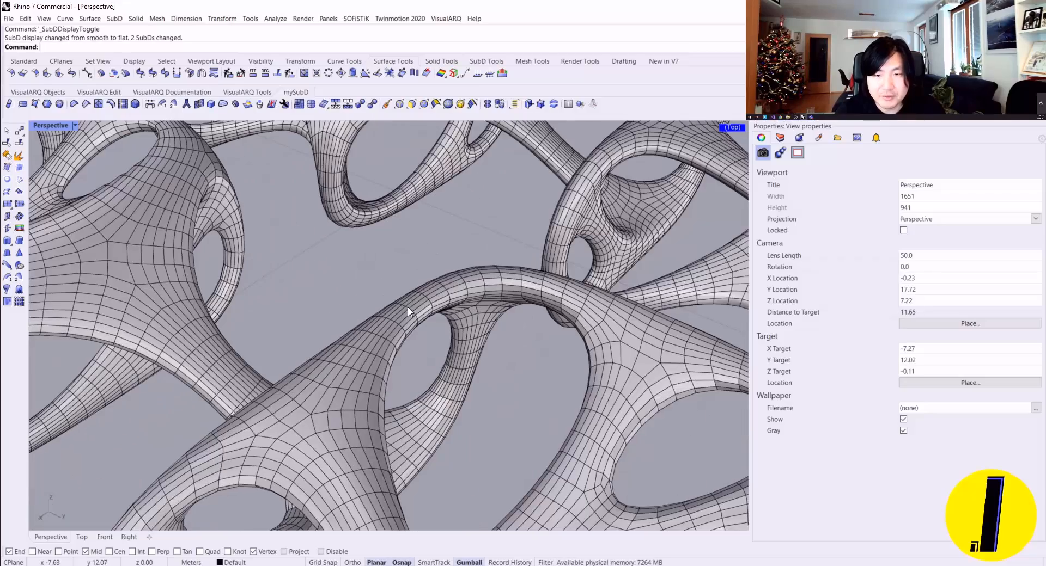
scroll(409, 311, down, 10)
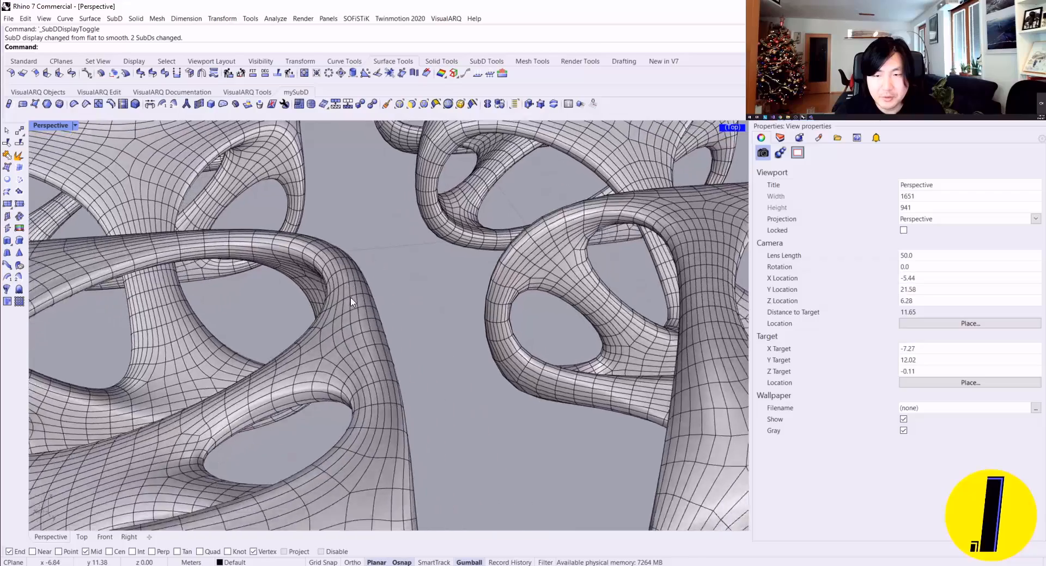
scroll(275, 323, up, 7)
scroll(275, 321, up, 2)
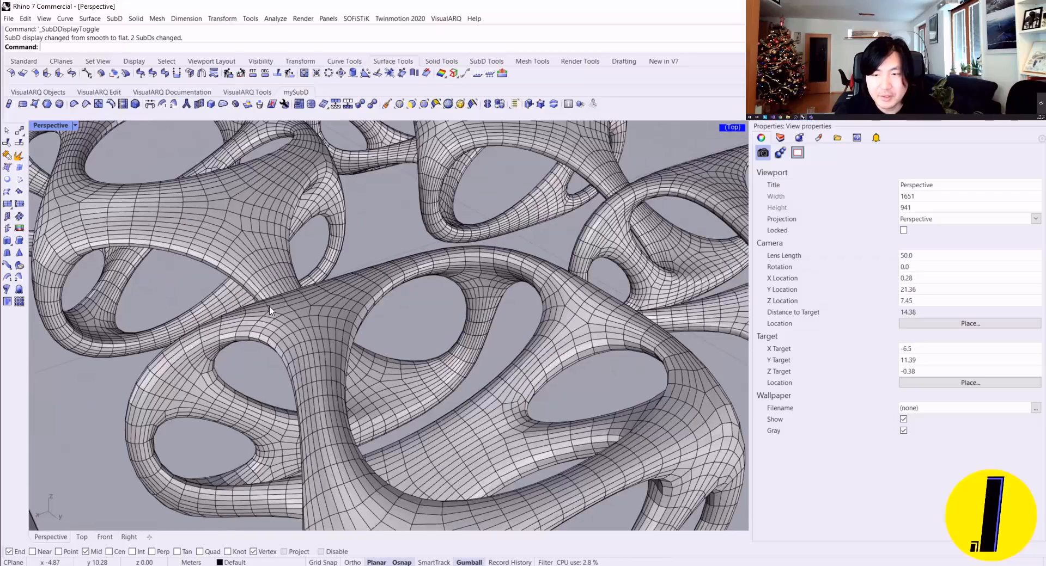
Step: Select an edge loop on the densely meshed frame, select a whole SubD, and clear the selection
right_drag(271, 306, 359, 277)
scroll(342, 304, up, 9)
ctrl+shift+double_click(338, 304)
scroll(339, 305, down, 11)
scroll(339, 304, down, 2)
scroll(360, 278, down, 10)
key(Escape)
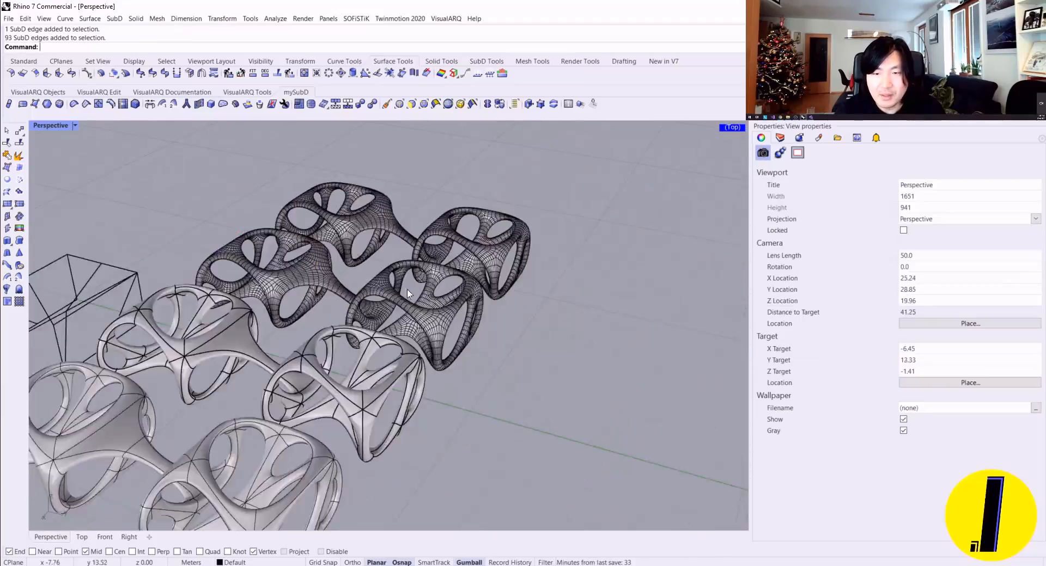
scroll(380, 294, up, 10)
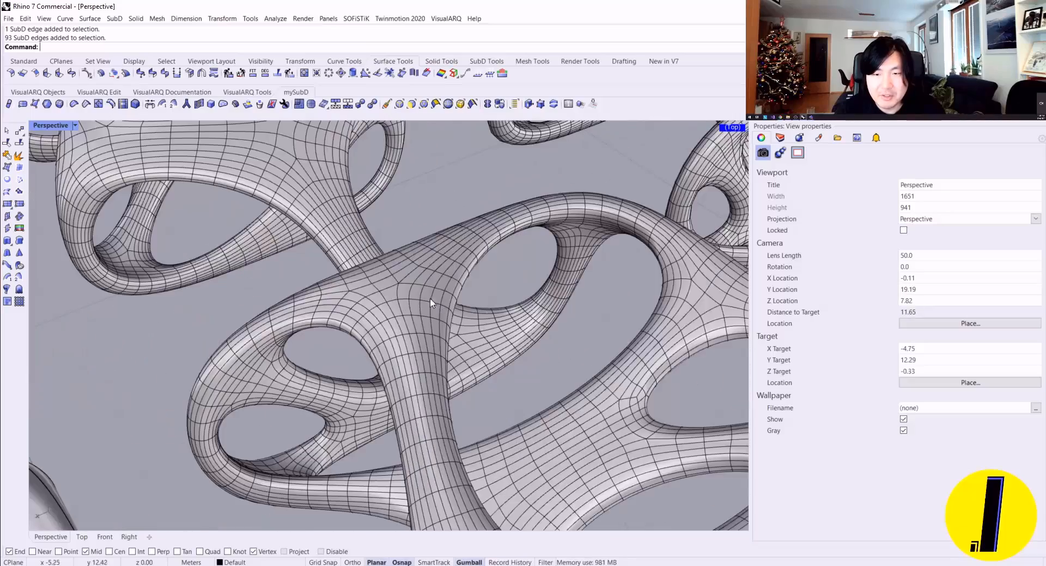
shift+right_drag(430, 299, 474, 217)
click(346, 312)
key(Escape)
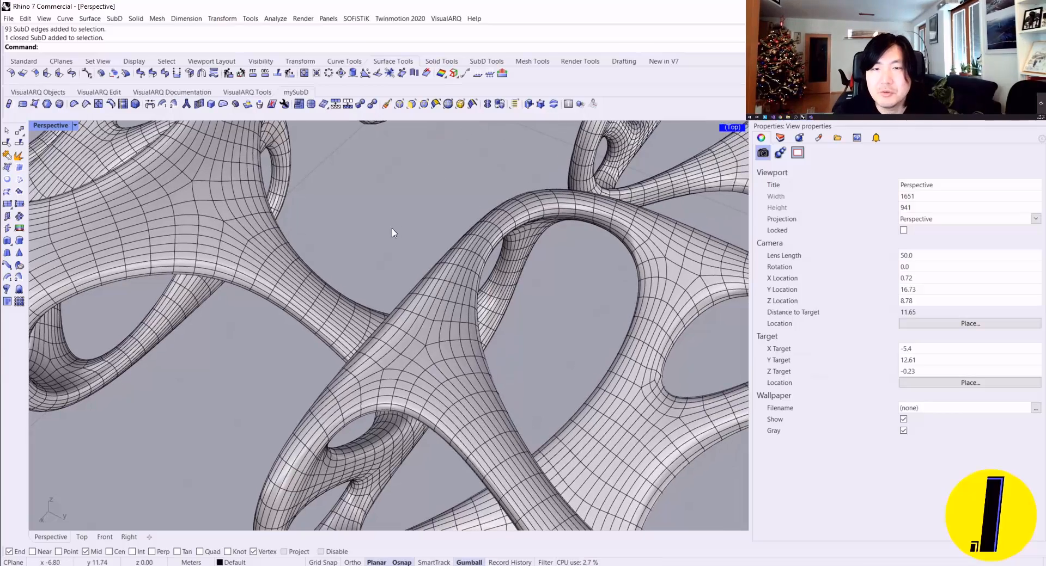
right_drag(392, 231, 408, 257)
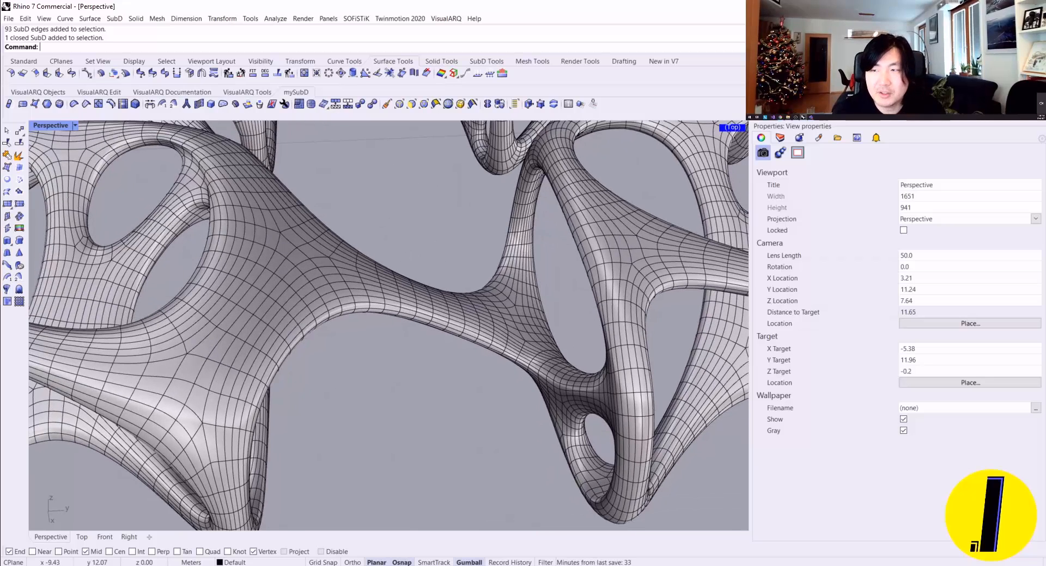
text(M)
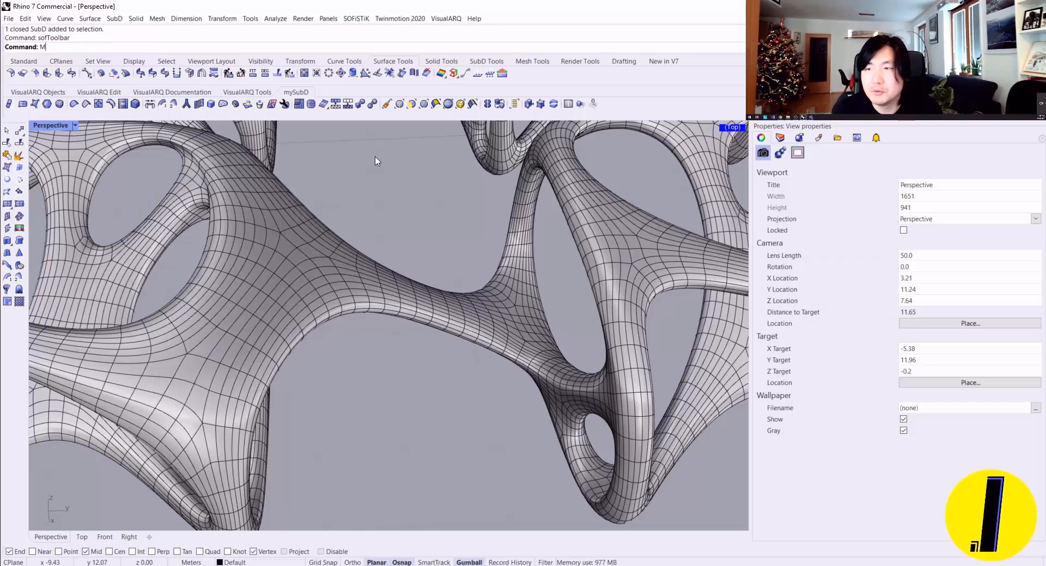
text(oftMo)
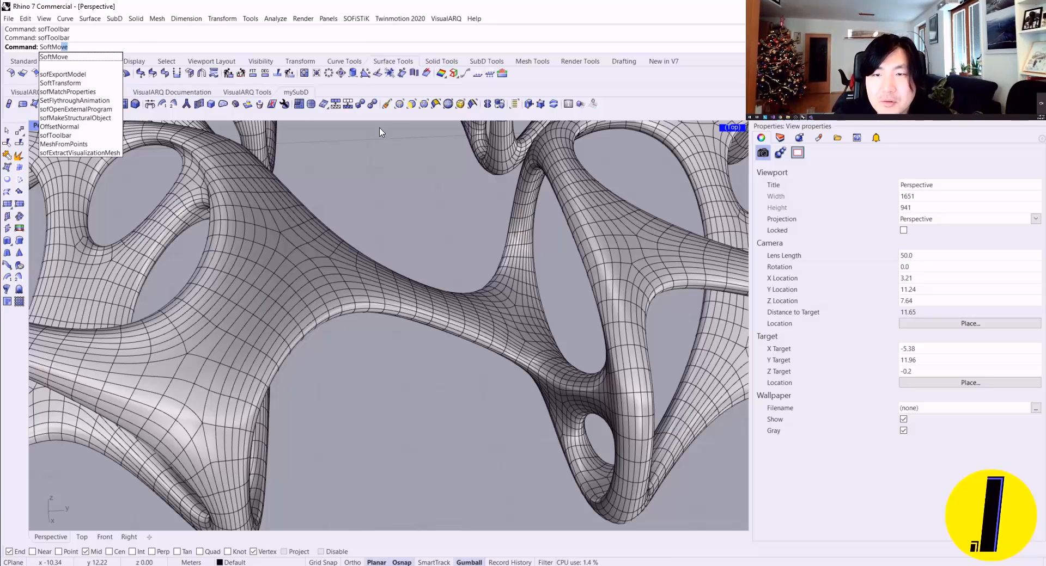
key(Escape)
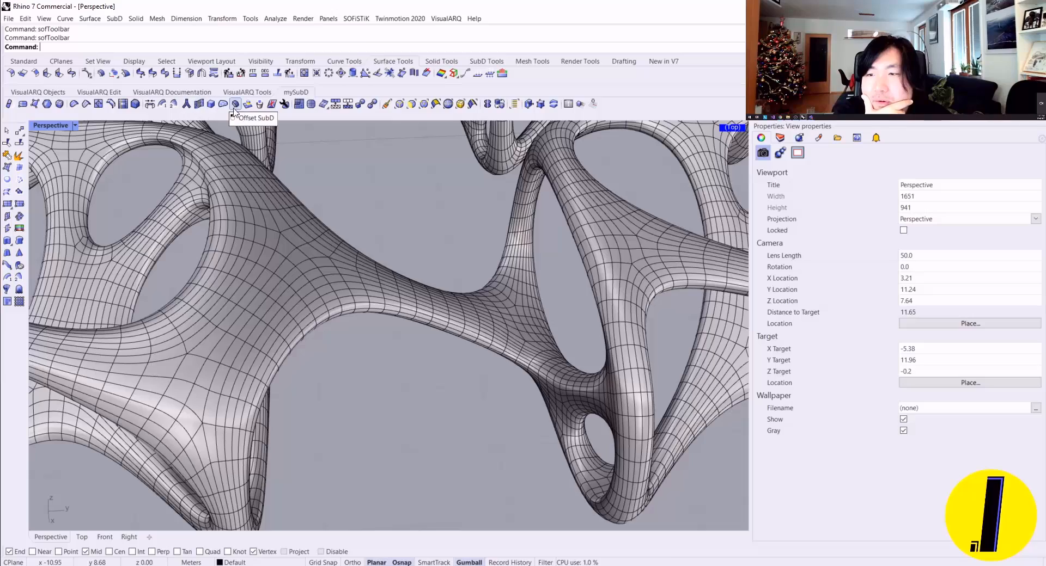
scroll(352, 167, down, 2)
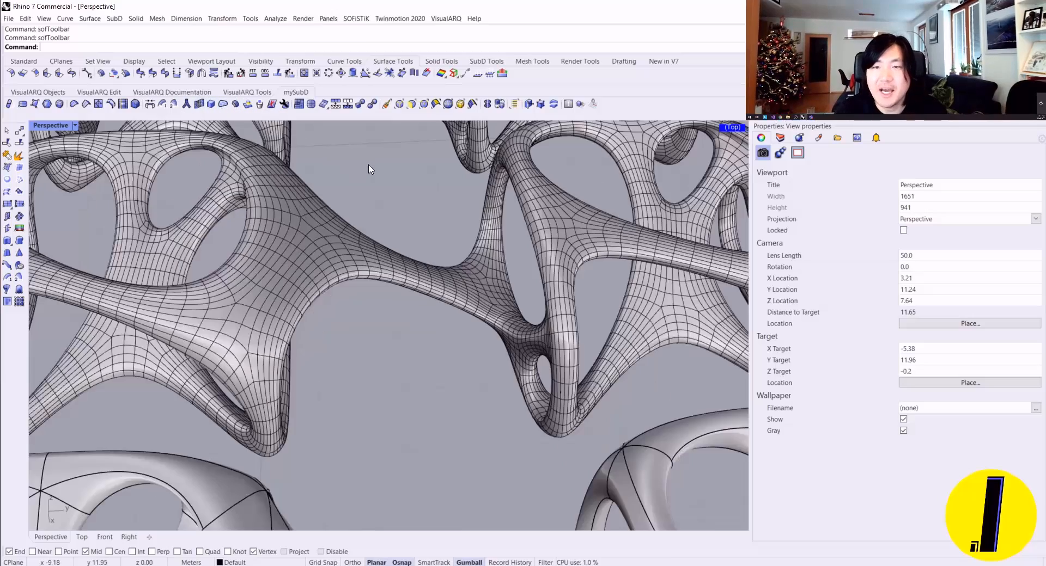
right_drag(369, 167, 262, 194)
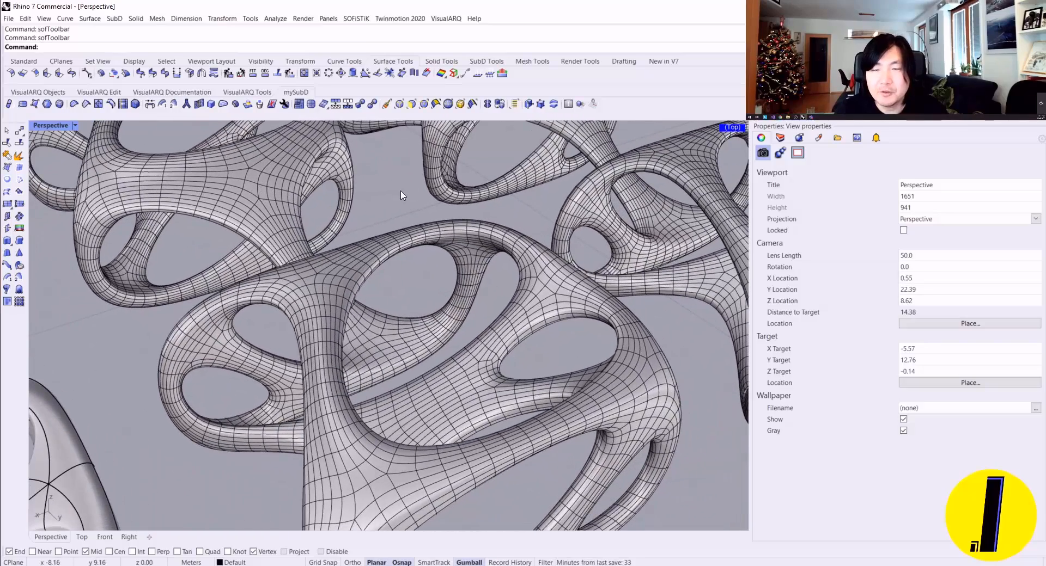
right_drag(403, 196, 341, 138)
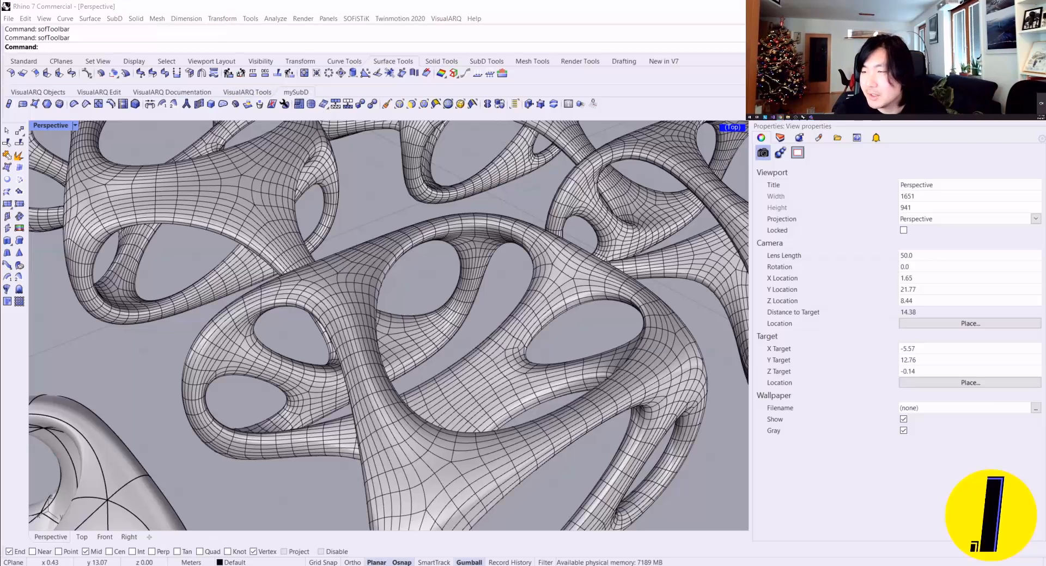
Step: Open the online Rhino command list, search it for "softmove", and read the SoftMove command's help page
click(474, 18)
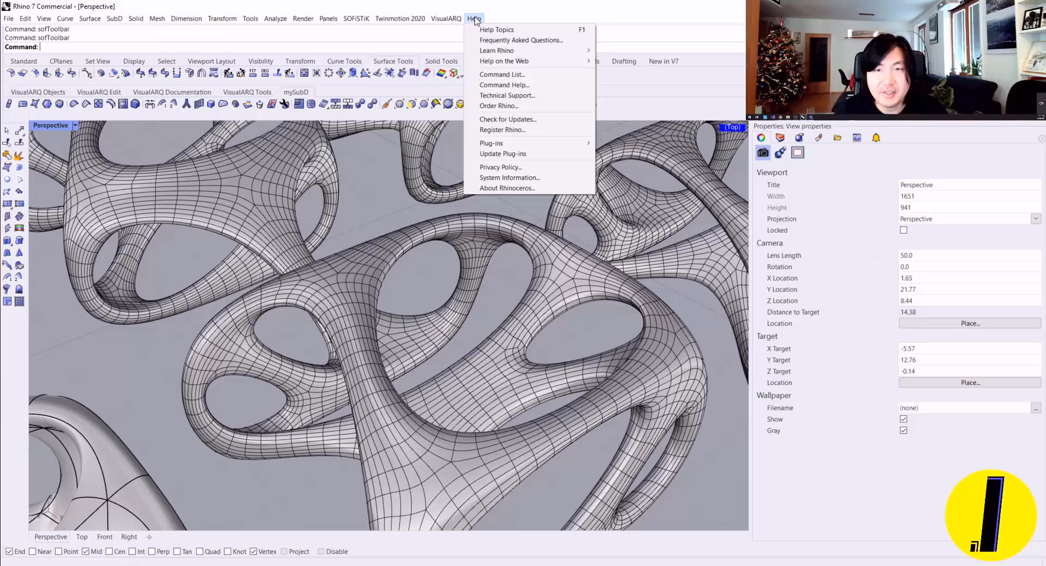
click(521, 75)
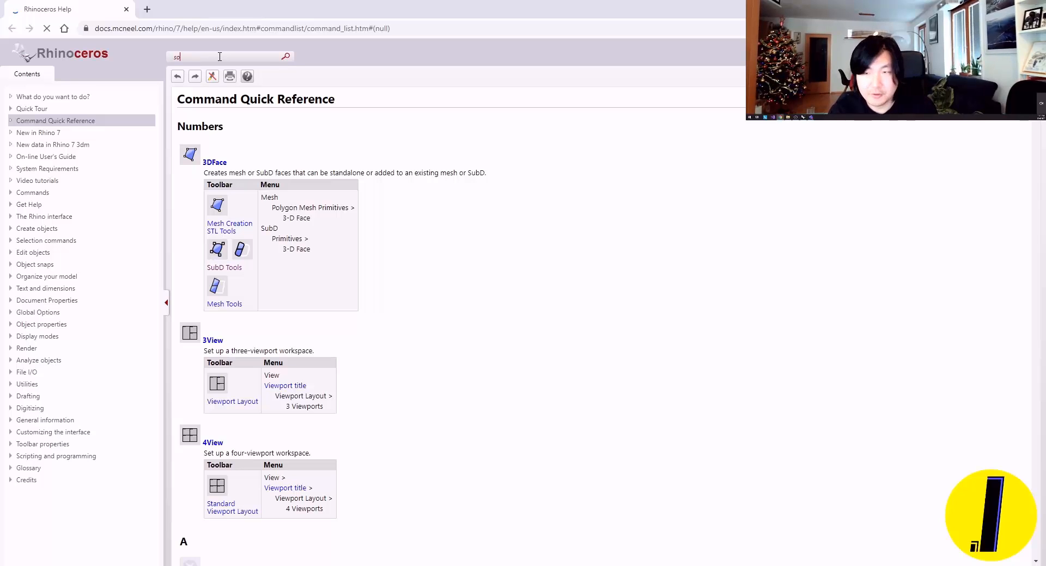
key(Return)
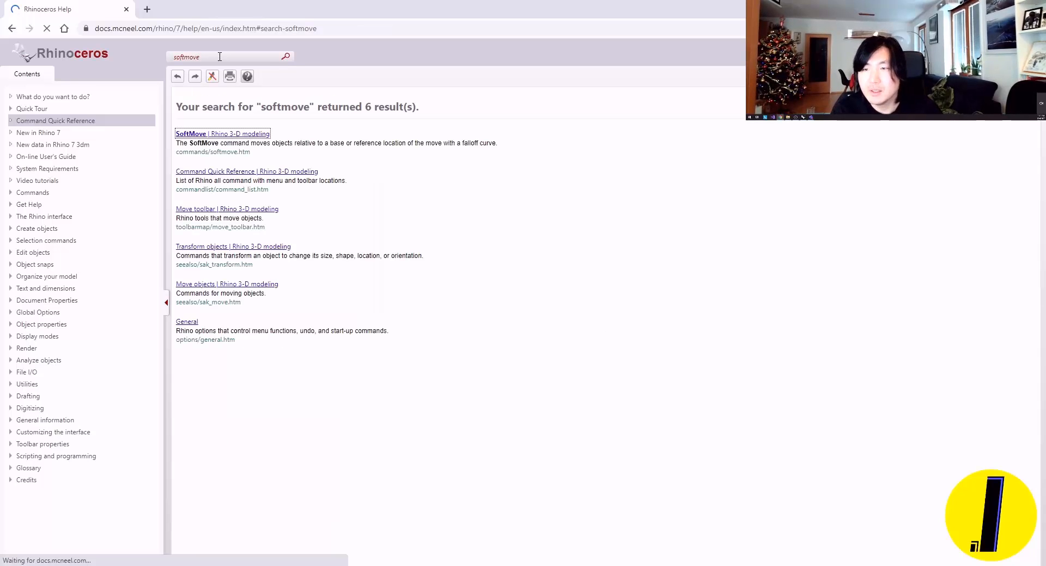
click(234, 134)
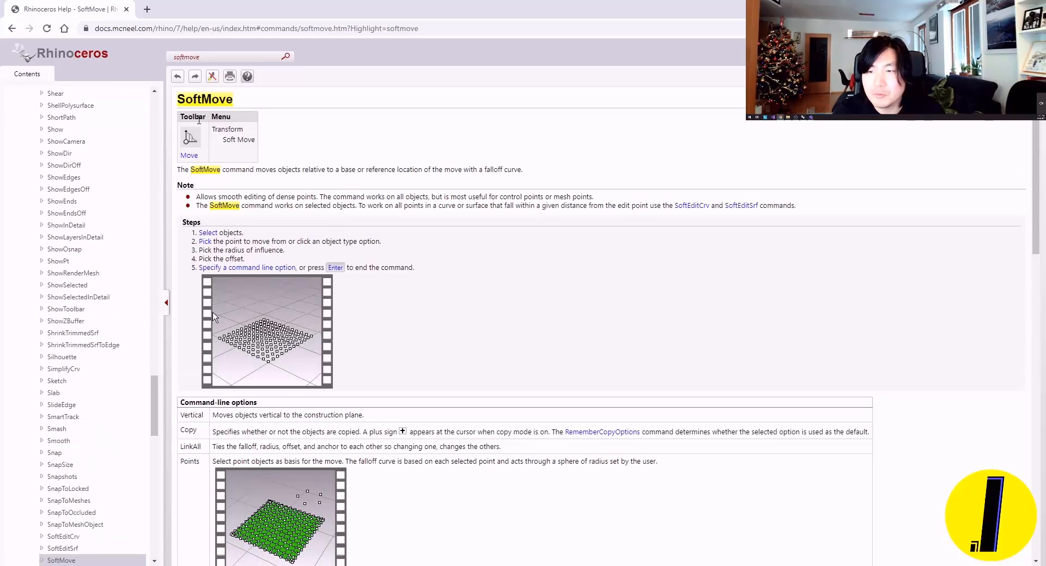
double_click(205, 118)
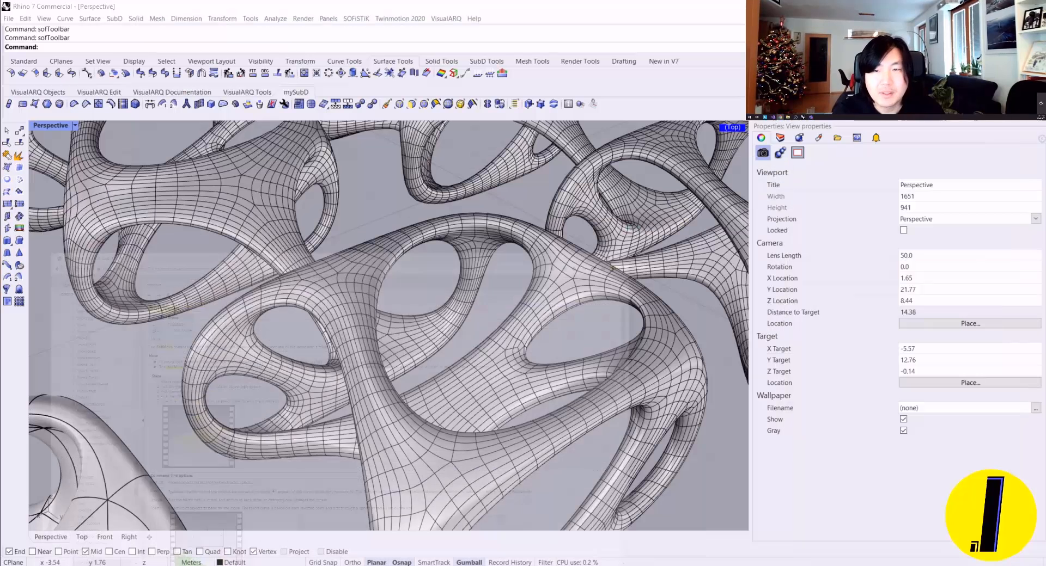
Step: Switch back to Rhino 7 and enable the Move toolbar from the default toolbar file in the toolbar options
key(alt+Tab)
click(366, 185)
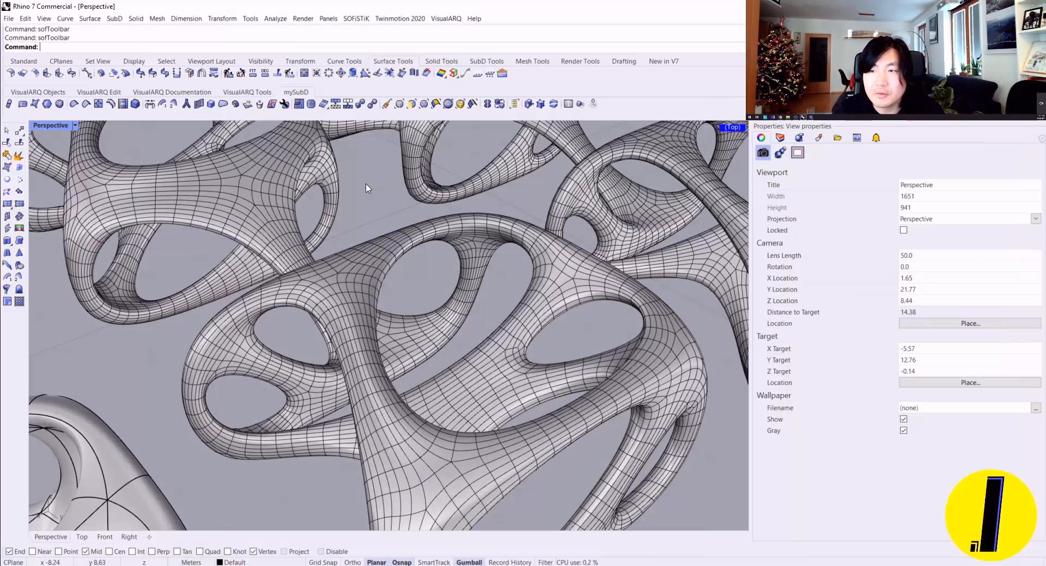
text(Toolbar)
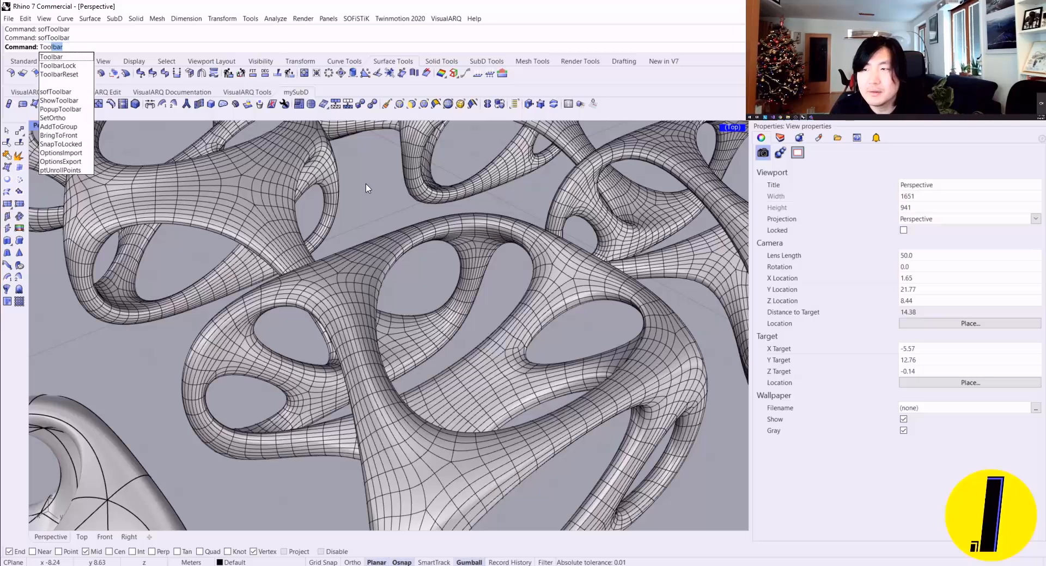
key(Return)
key(Return)
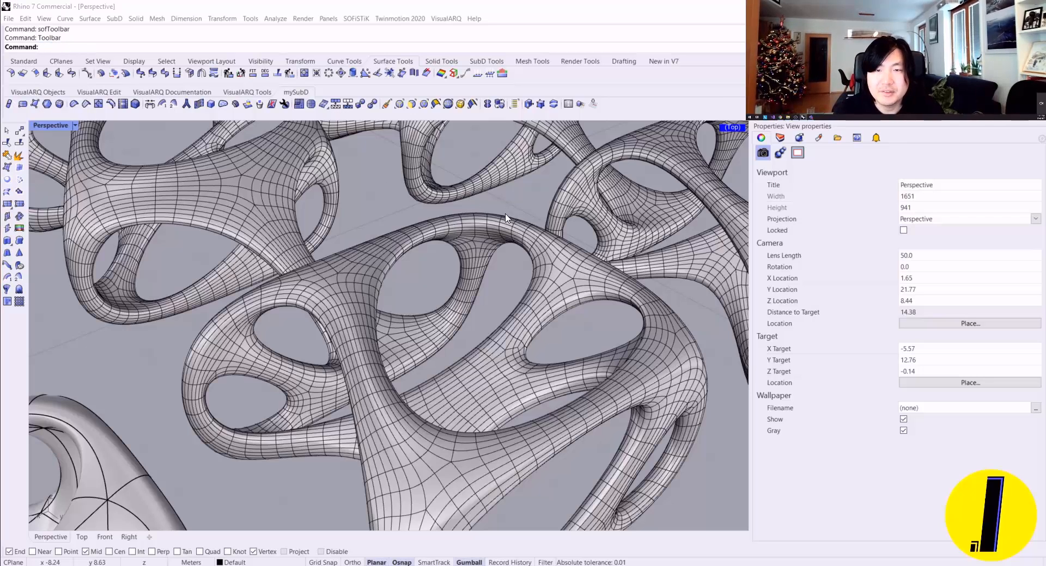
click(473, 185)
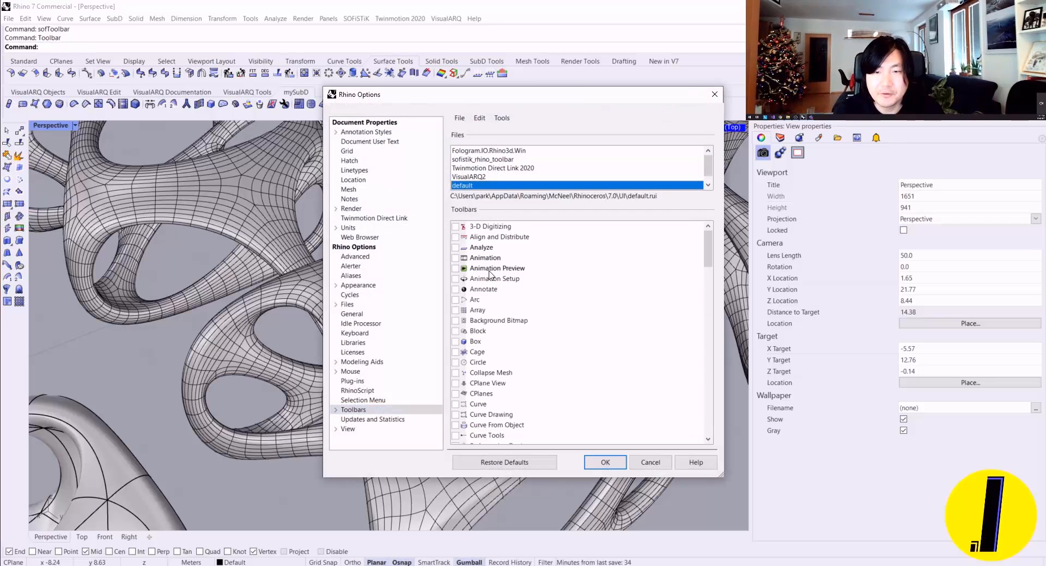
key(m)
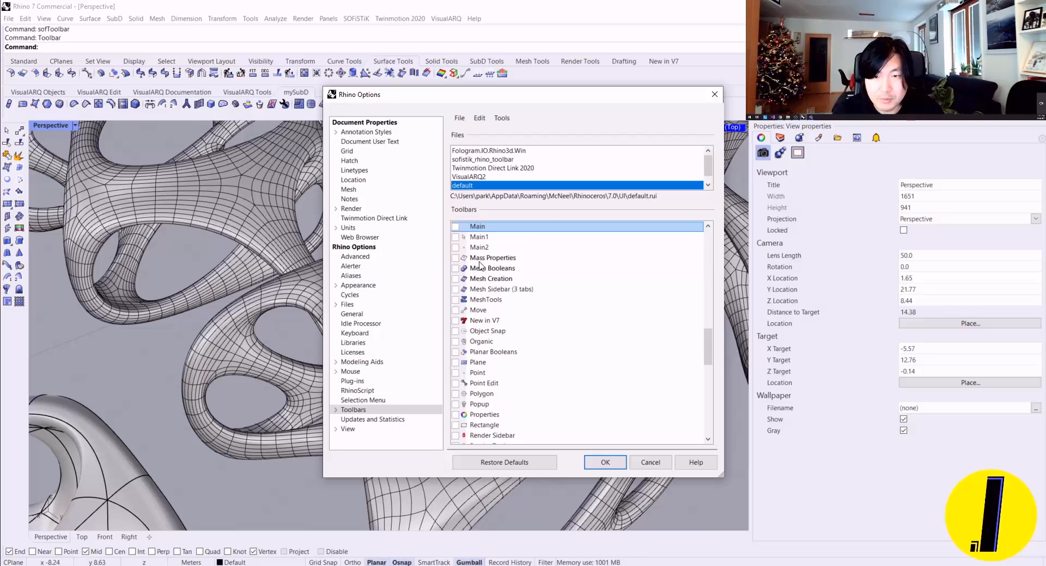
key(Down)
key(Down)
key(Down)
key(Down)
click(455, 310)
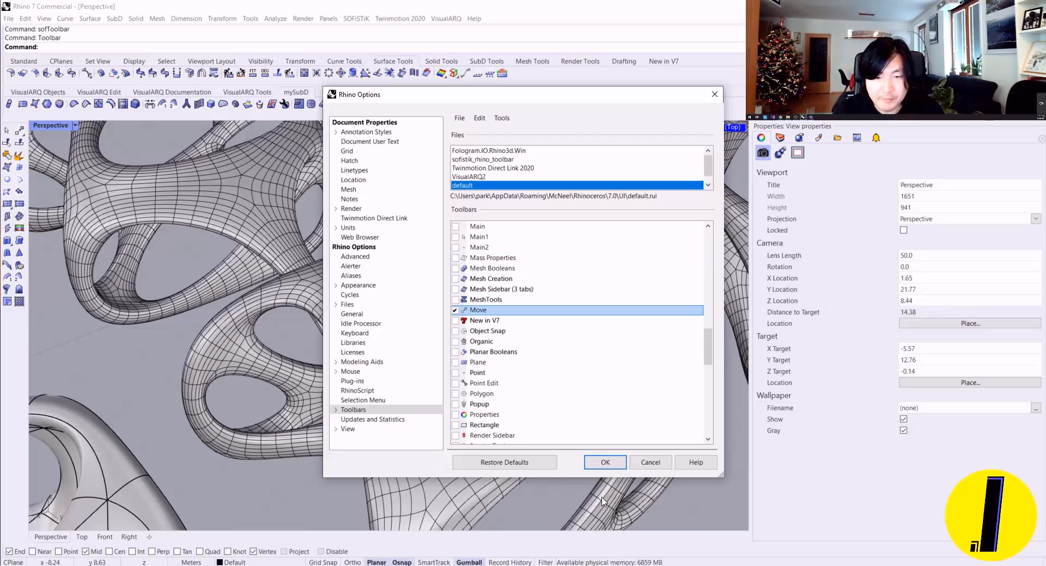
click(605, 462)
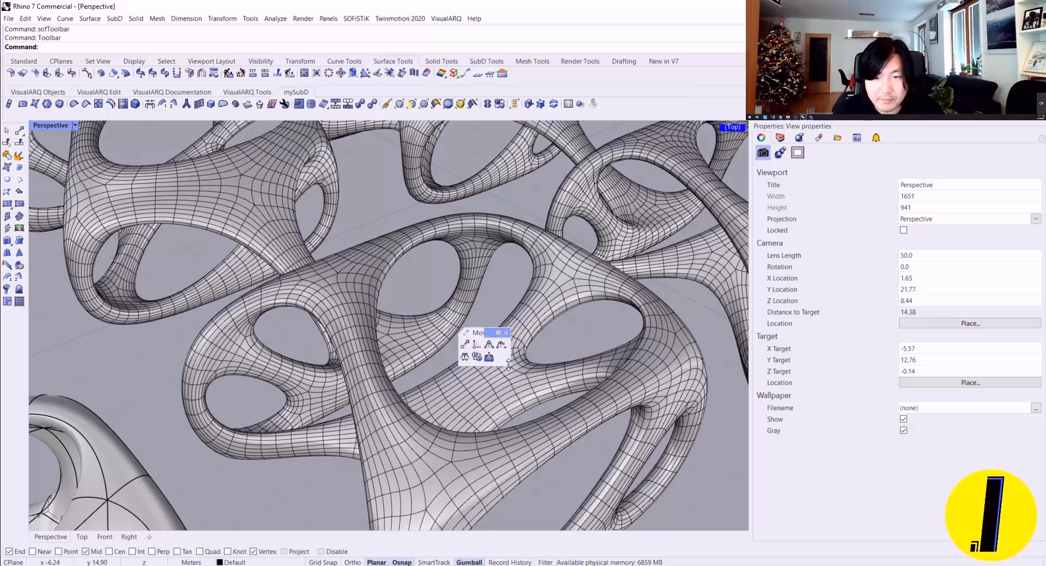
Step: Enlarge the floating Move toolbar, copy its Soft Move tool into the docked mySubD toolbar, and close the floating one
drag(509, 366, 520, 435)
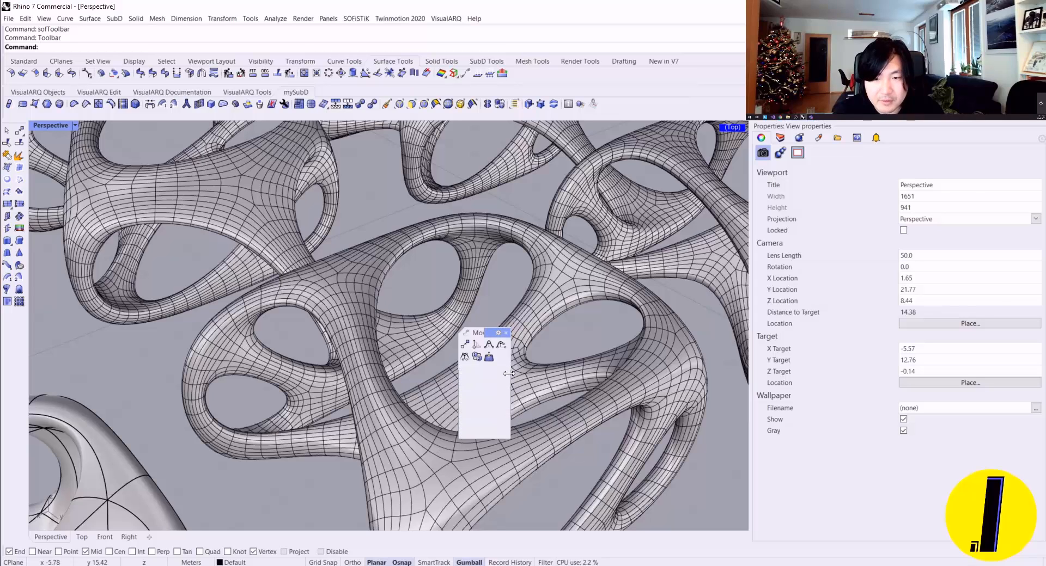
drag(509, 374, 690, 374)
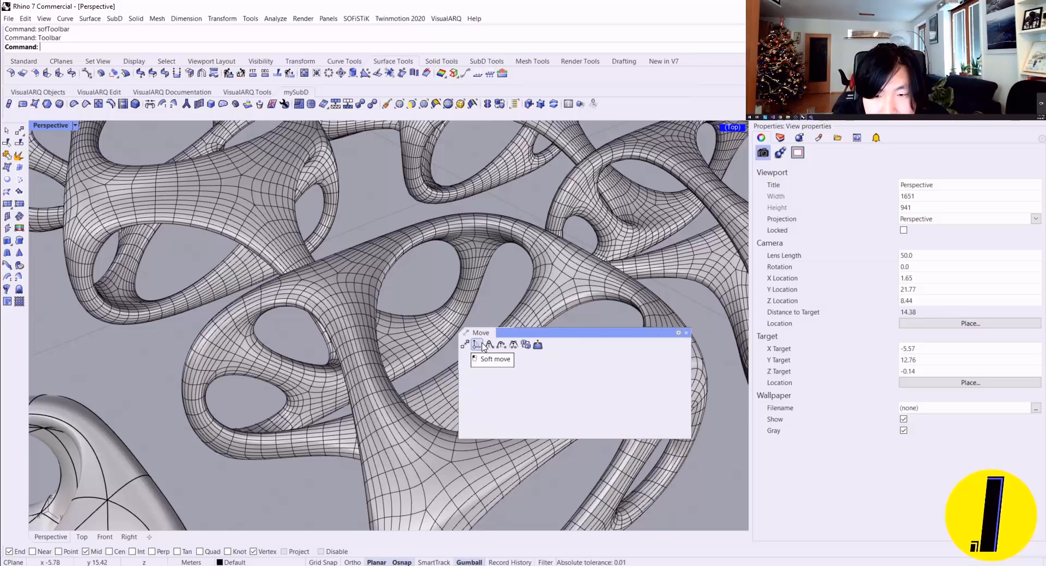
key(ctrl)
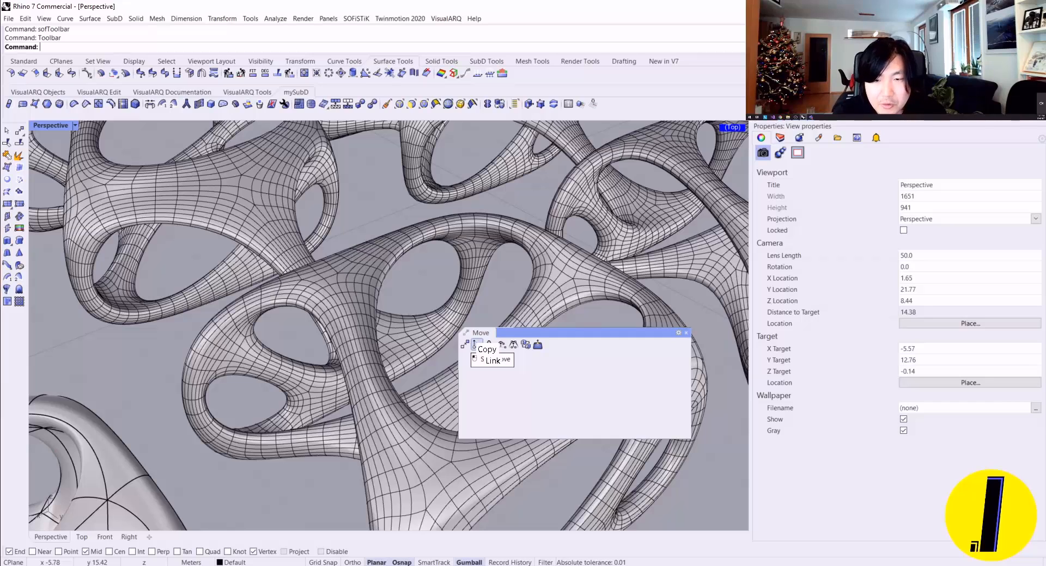
ctrl+drag(474, 344, 604, 104)
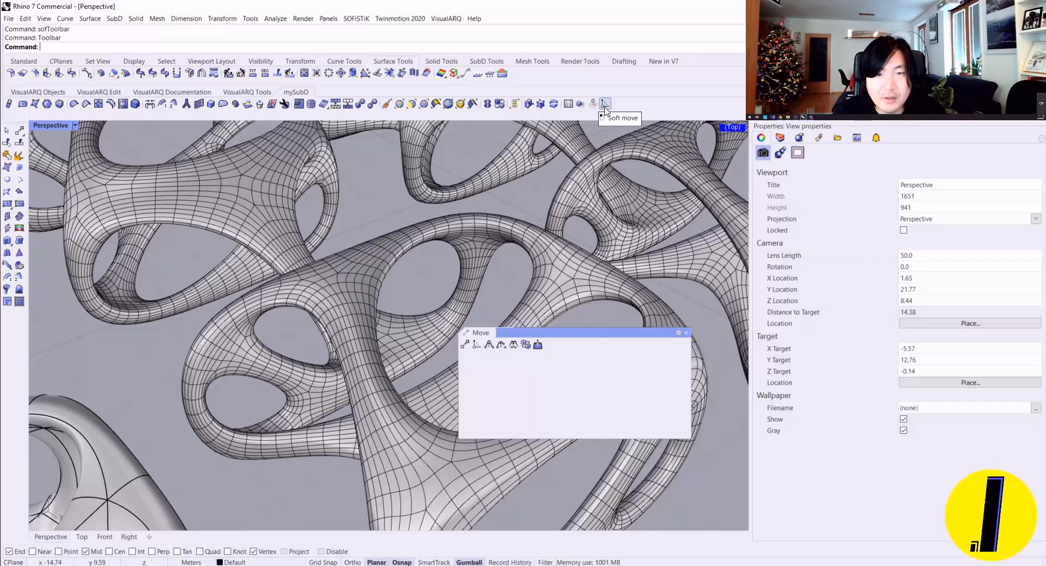
shift+drag(605, 108, 539, 104)
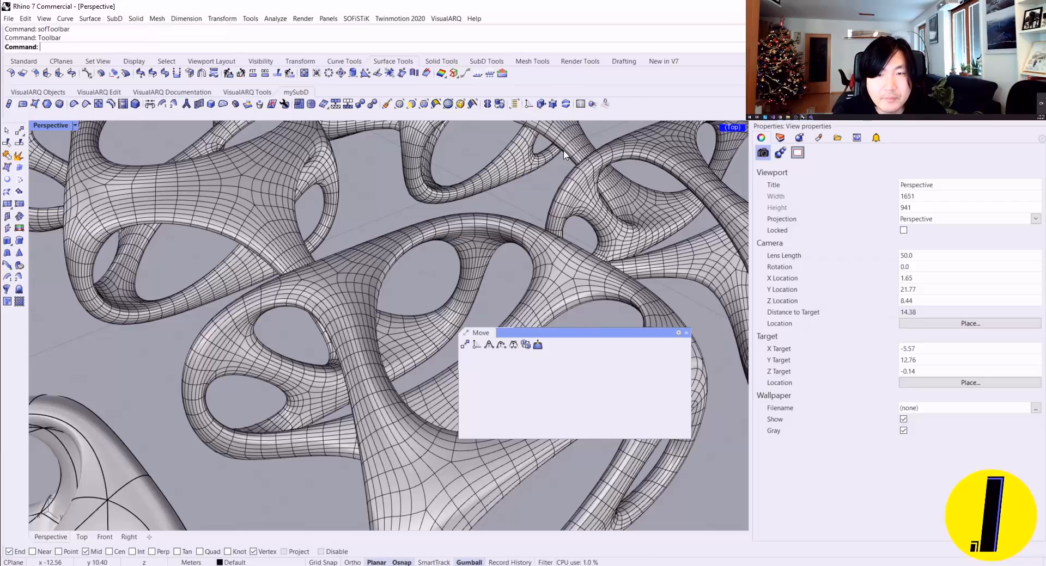
click(686, 333)
Step: Try to soft-move the densely meshed frame
click(528, 104)
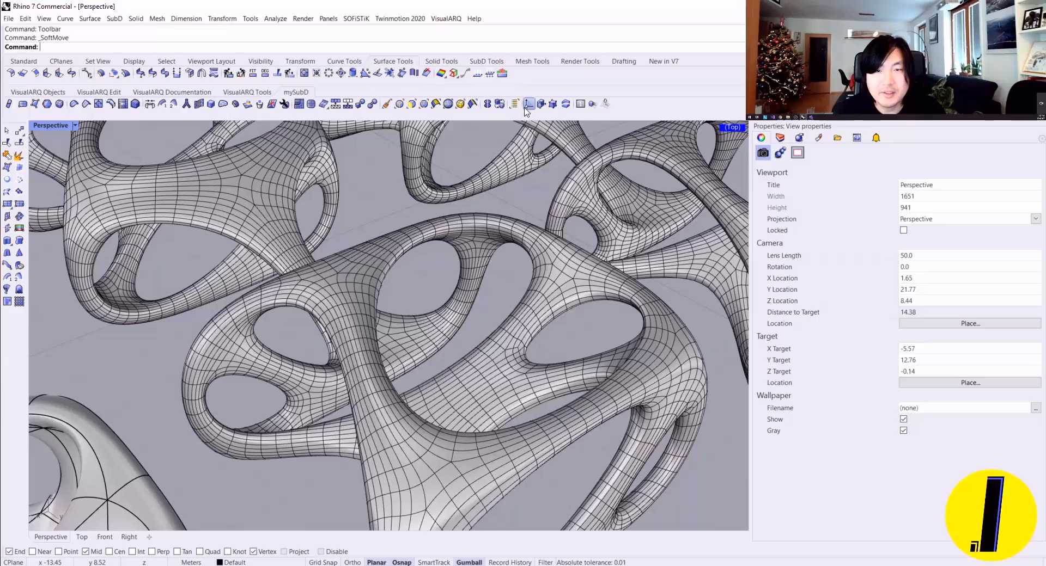
scroll(516, 190, down, 5)
scroll(312, 306, up, 5)
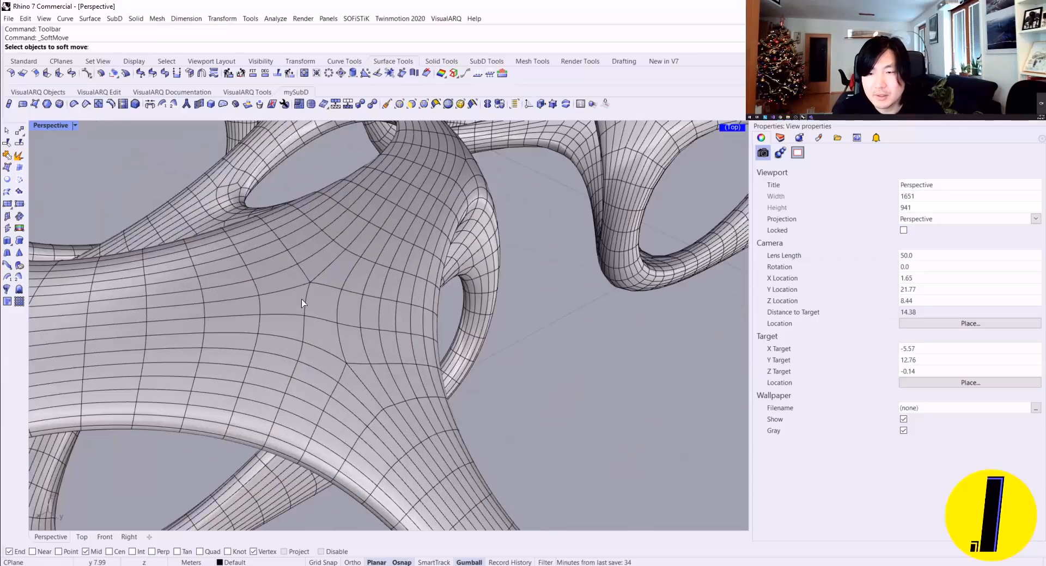
click(313, 306)
key(Return)
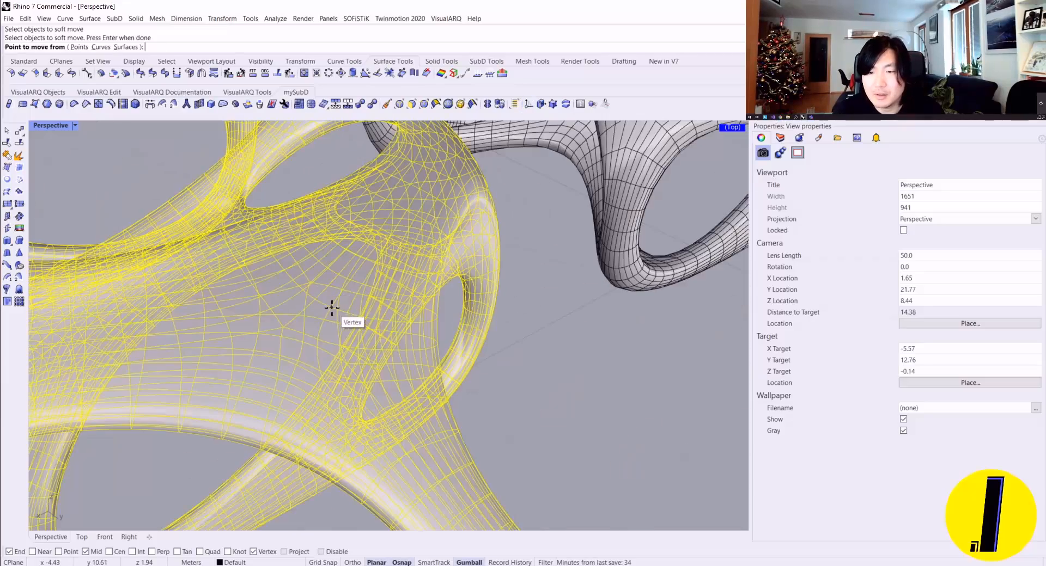
scroll(331, 304, up, 5)
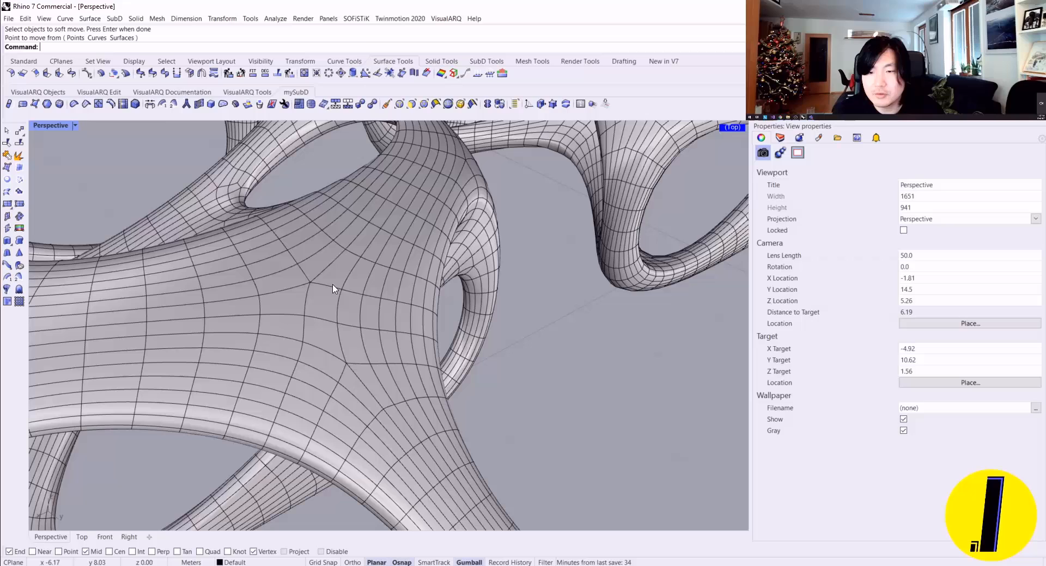
click(529, 104)
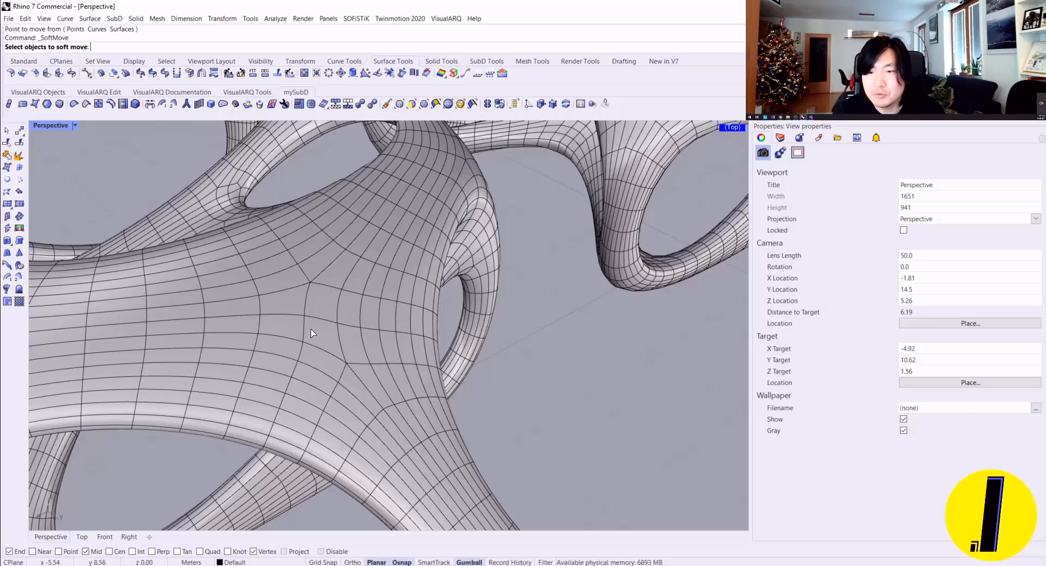
click(318, 308)
key(Escape)
ctrl+shift+click(318, 305)
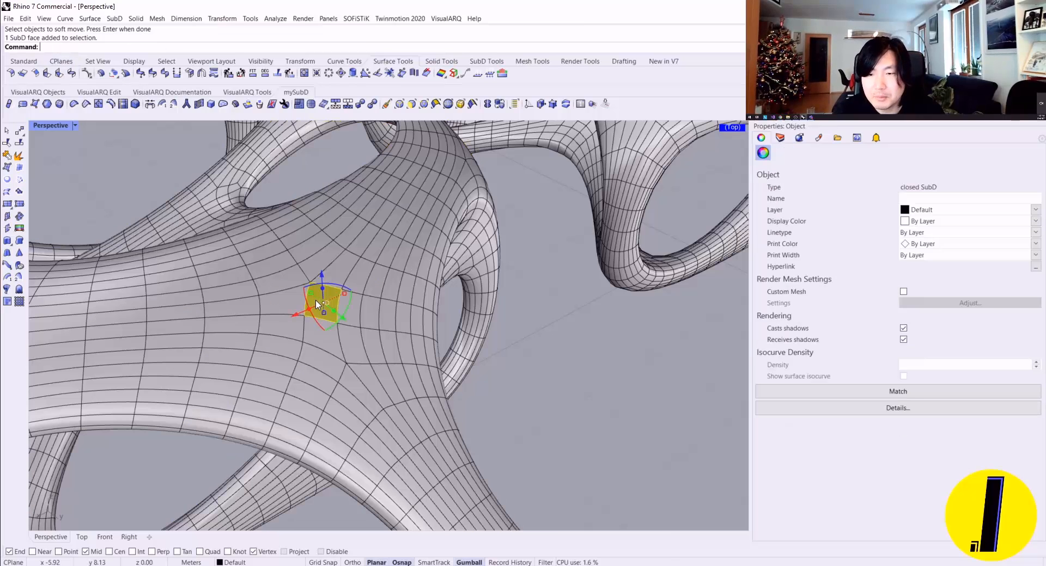
click(527, 106)
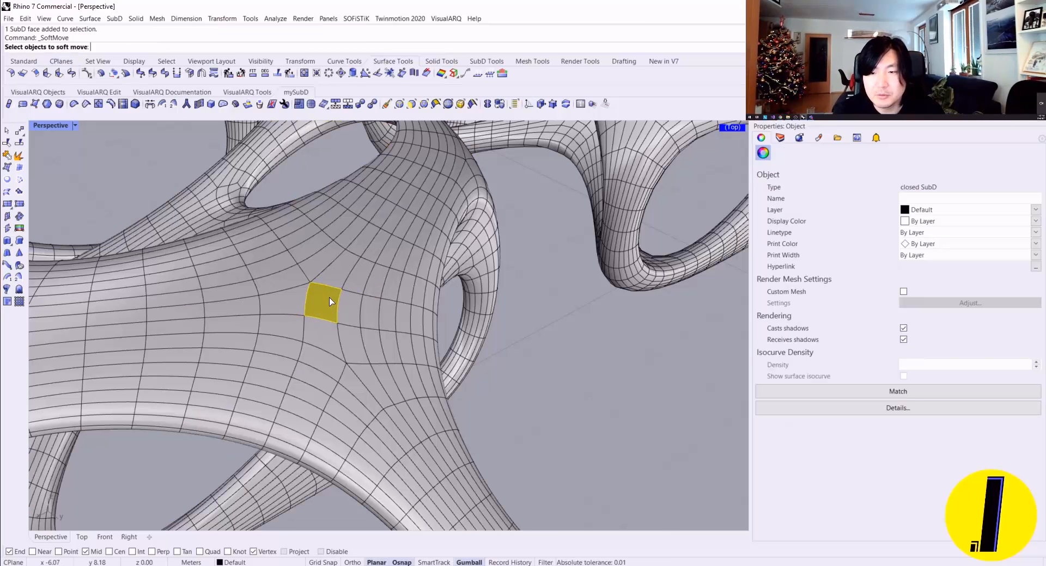
key(Escape)
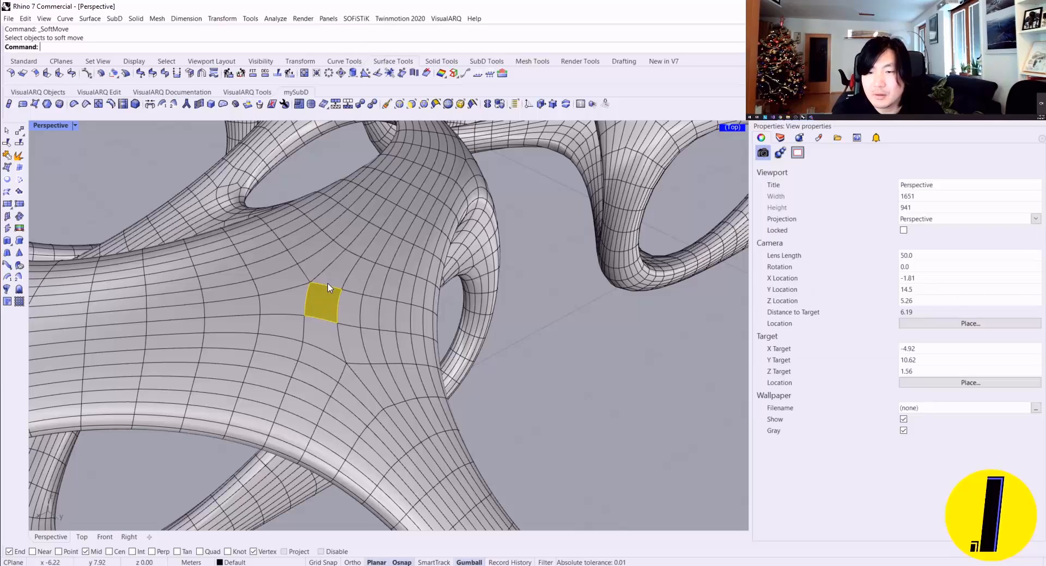
key(Escape)
scroll(327, 294, down, 6)
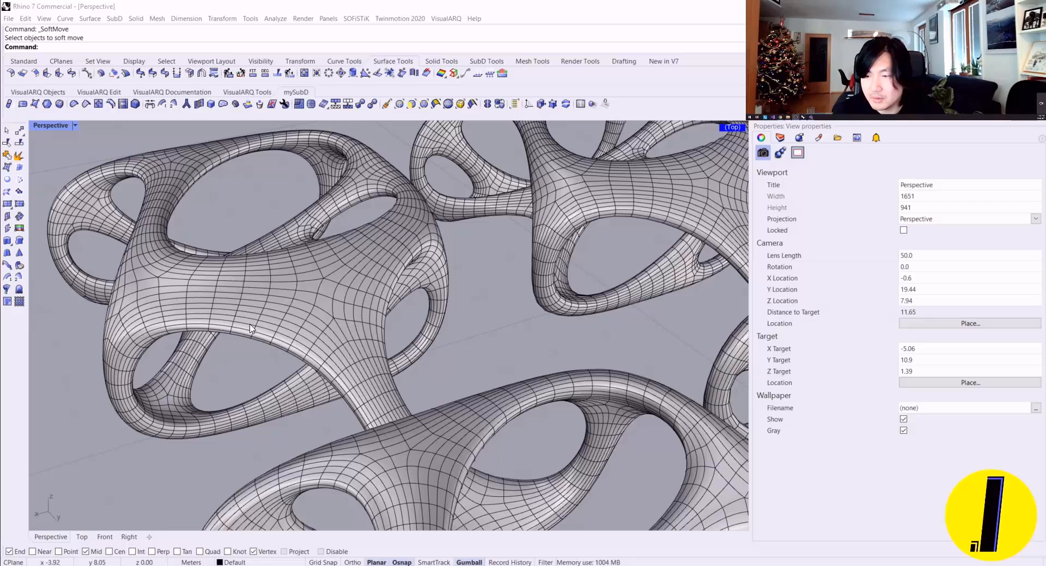
click(335, 283)
key(Escape)
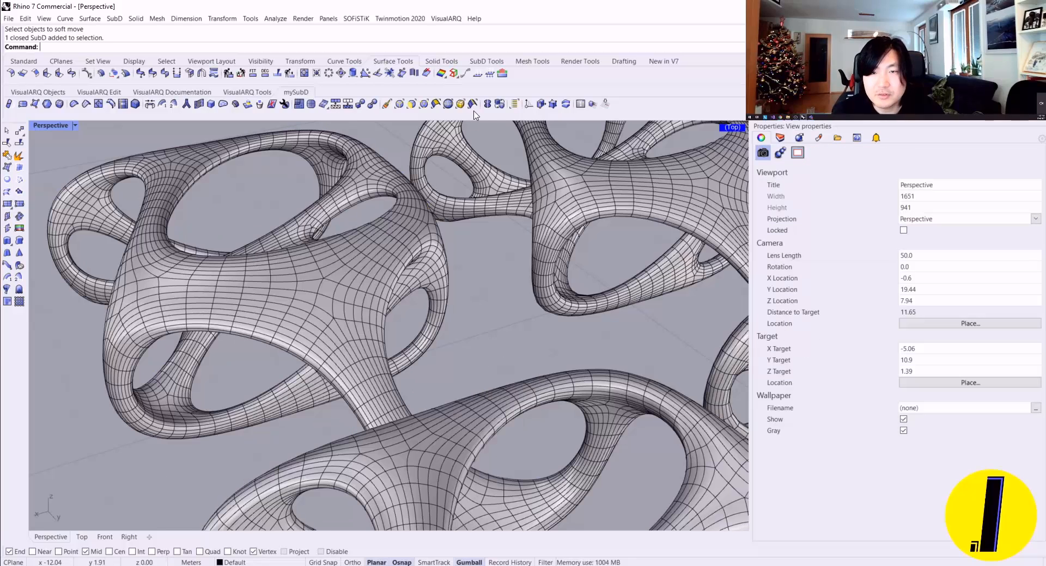
Step: Soft-move the whole dense SubD frame vertically from a midpoint on its upper surface, picking a small influence radius and an upward offset
click(515, 105)
click(316, 273)
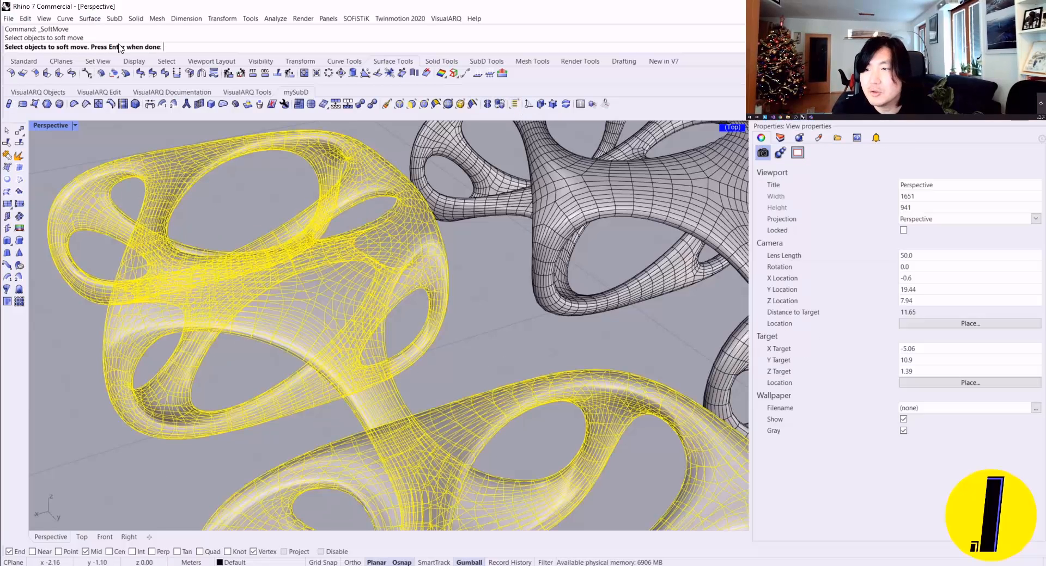
key(Return)
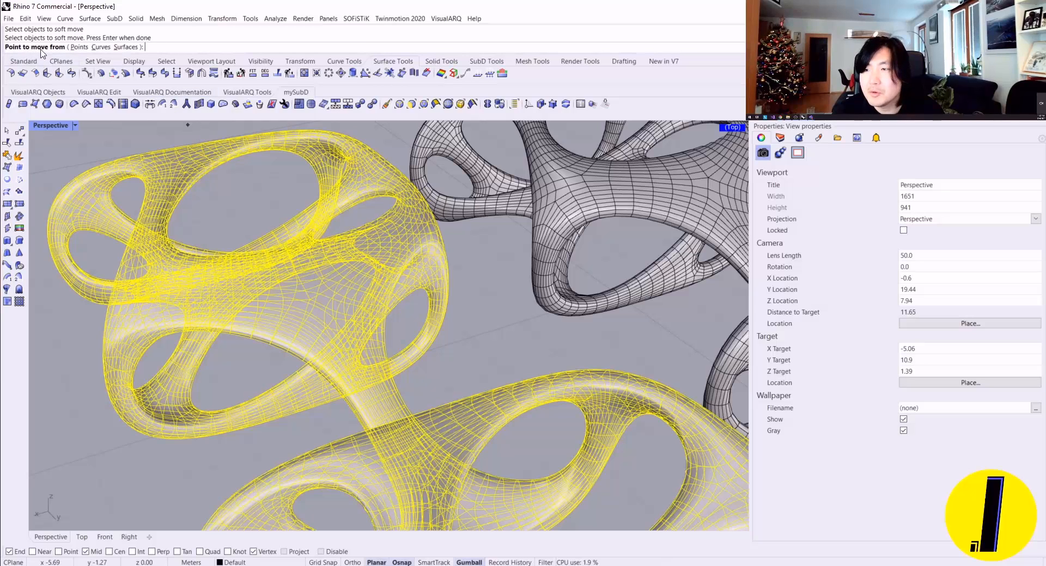
scroll(352, 251, up, 2)
scroll(352, 251, up, 1)
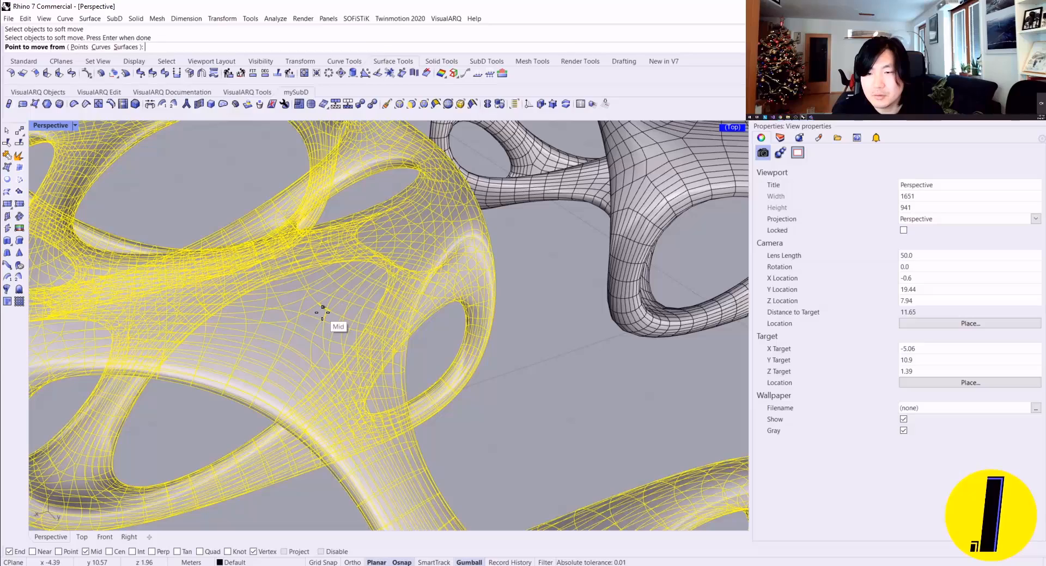
click(324, 308)
click(357, 327)
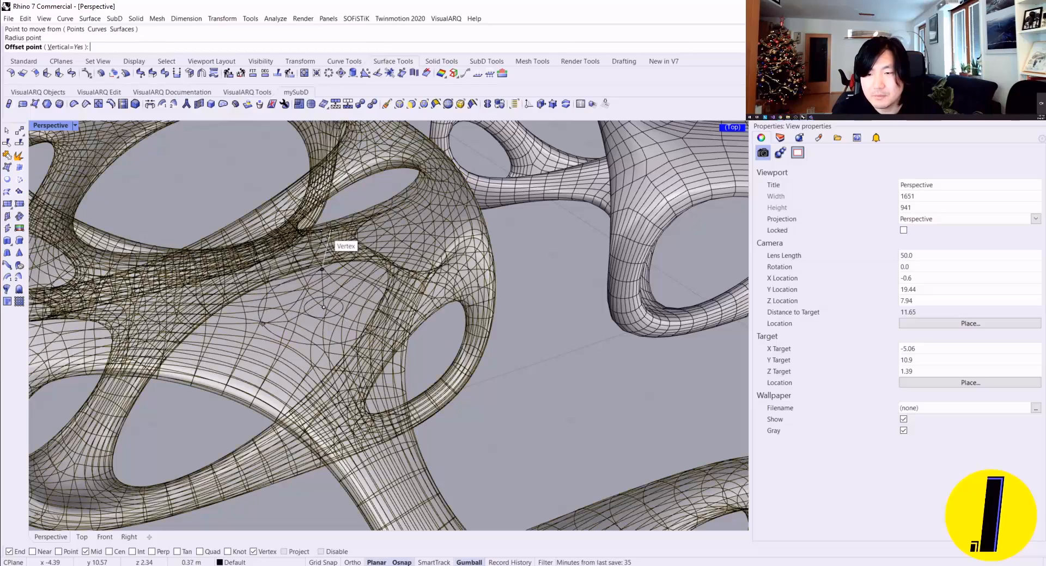
click(341, 266)
scroll(355, 294, down, 2)
right_drag(356, 295, 402, 301)
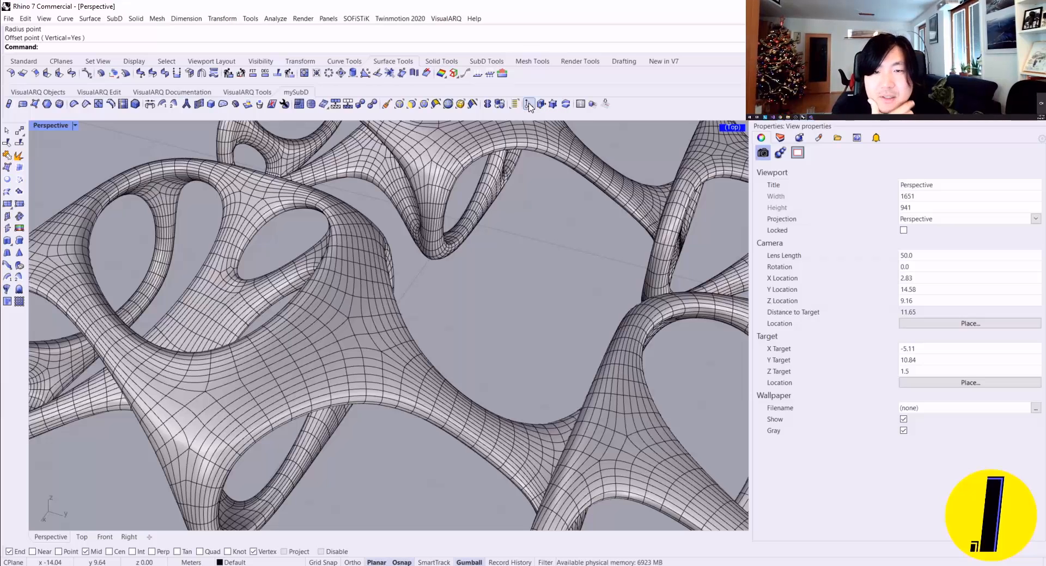
Step: Remove the surplus tool from the docked mySubD toolbar and confirm its deletion
shift+drag(529, 107, 575, 307)
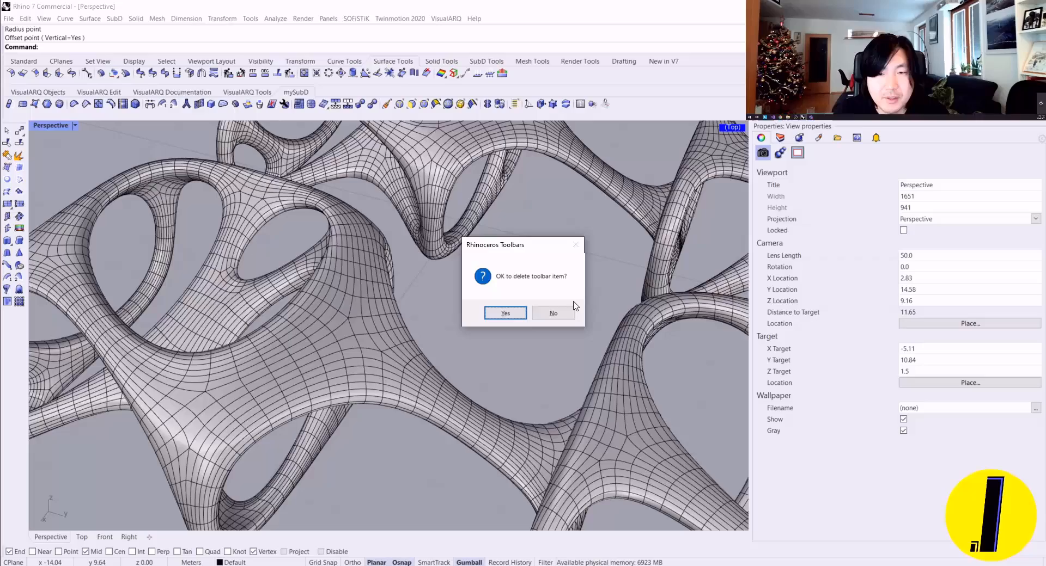
click(510, 313)
right_drag(511, 313, 478, 279)
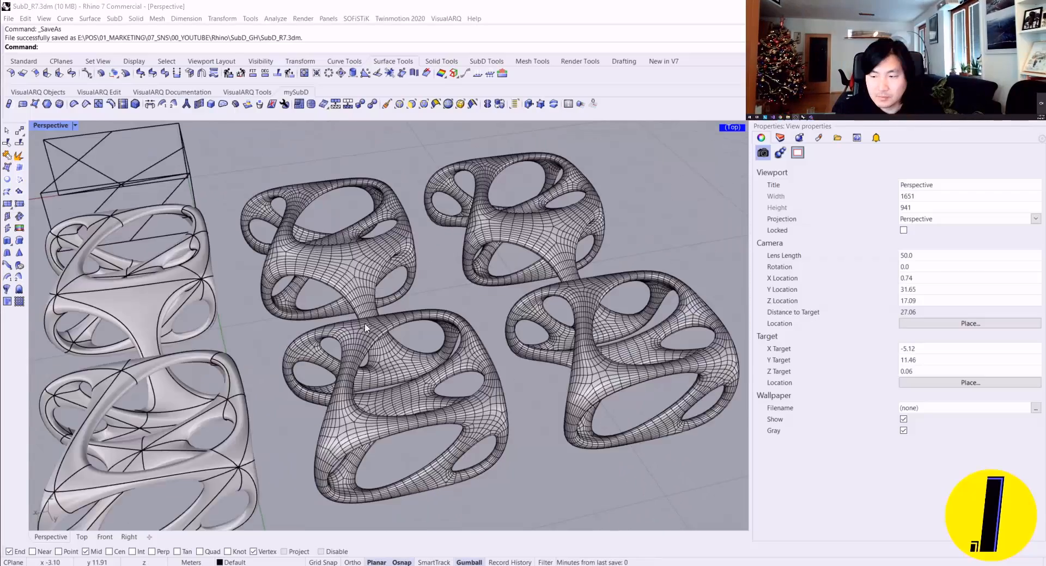
right_drag(403, 254, 414, 254)
scroll(398, 251, up, 2)
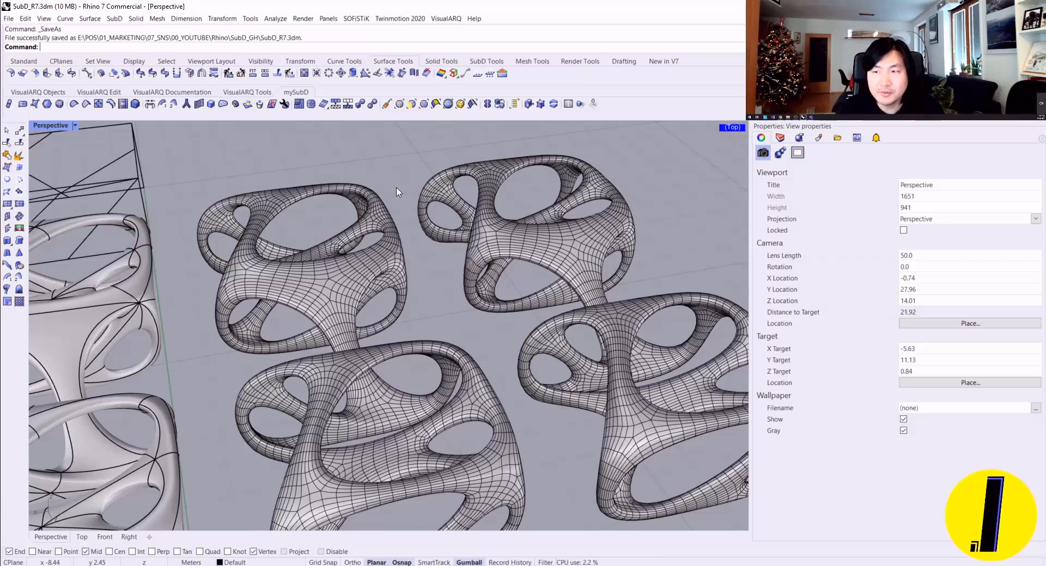
text(of)
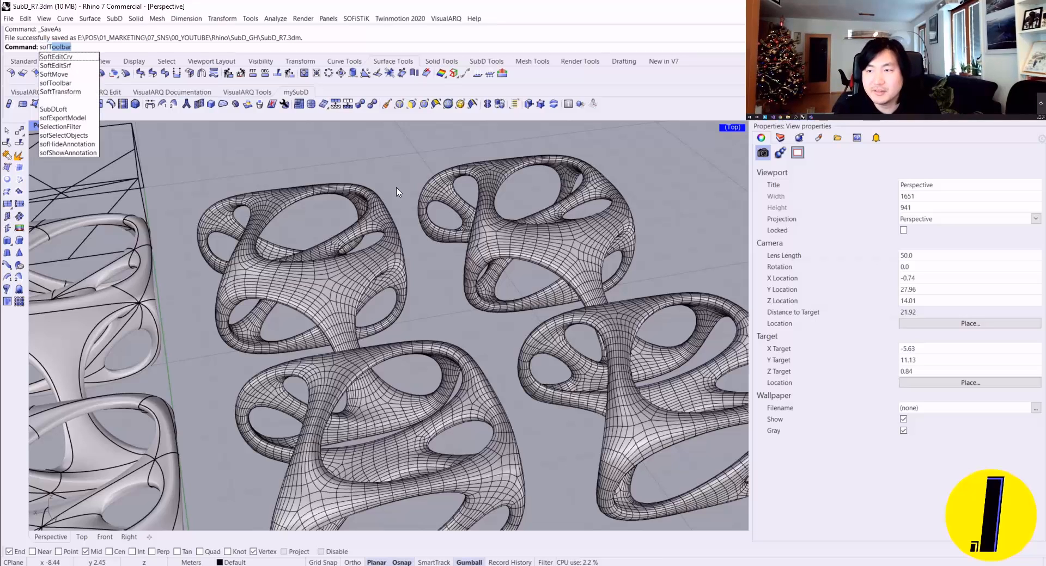
text(tt)
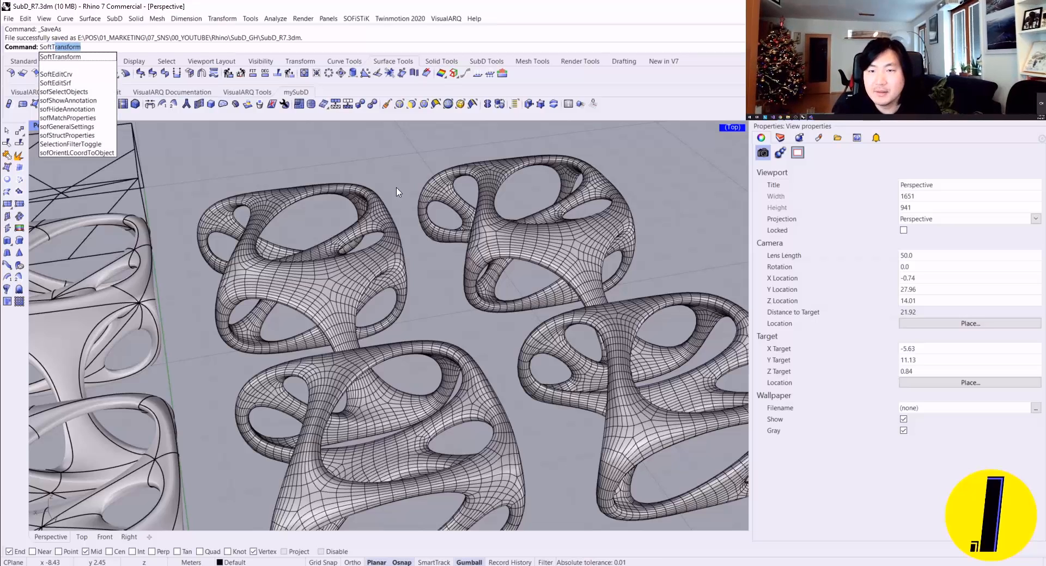
key(Escape)
key(Escape)
Step: Switch to the online Rhino help in the browser and search it for "softtransform" and for "soft transform"
key(alt+Tab)
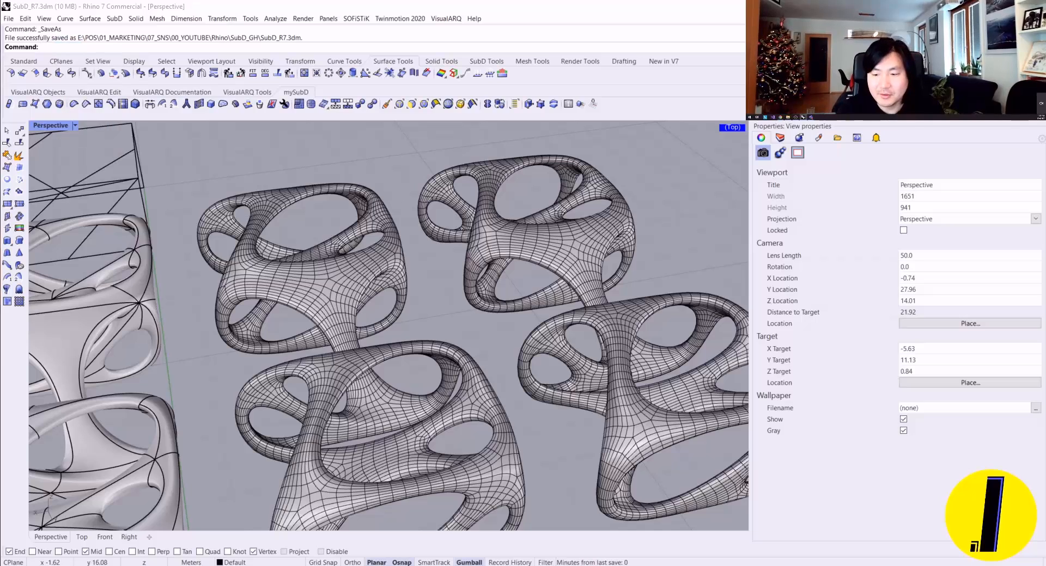
click(225, 56)
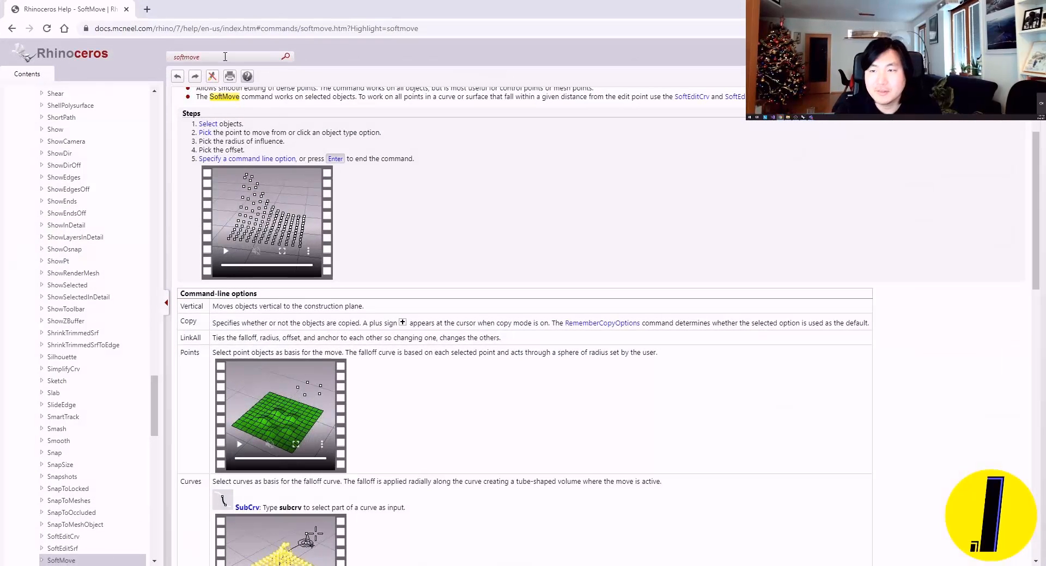
key(BackSpace)
key(BackSpace)
key(BackSpace)
key(BackSpace)
text(transf)
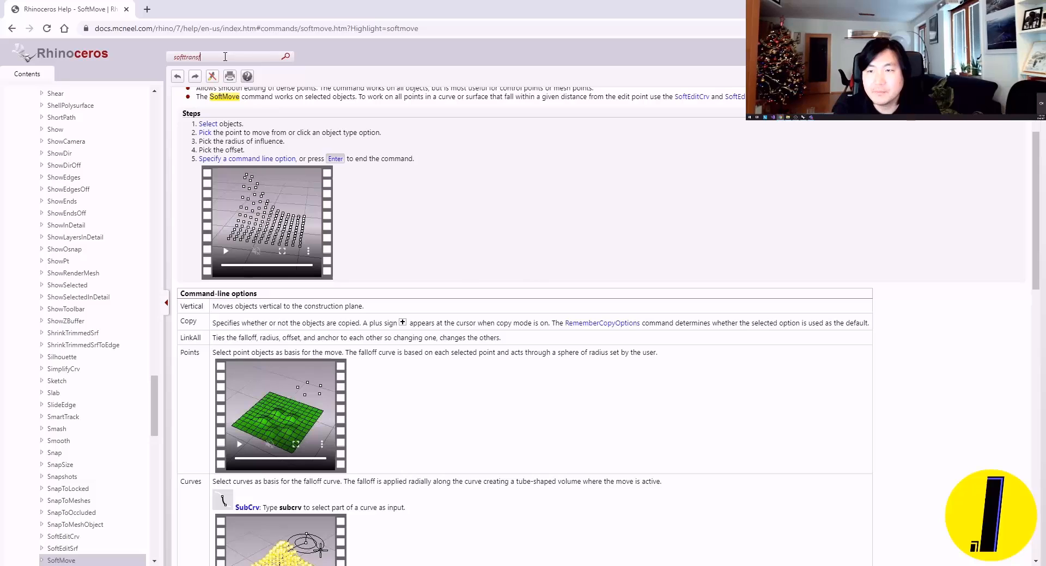
text(orm)
key(Return)
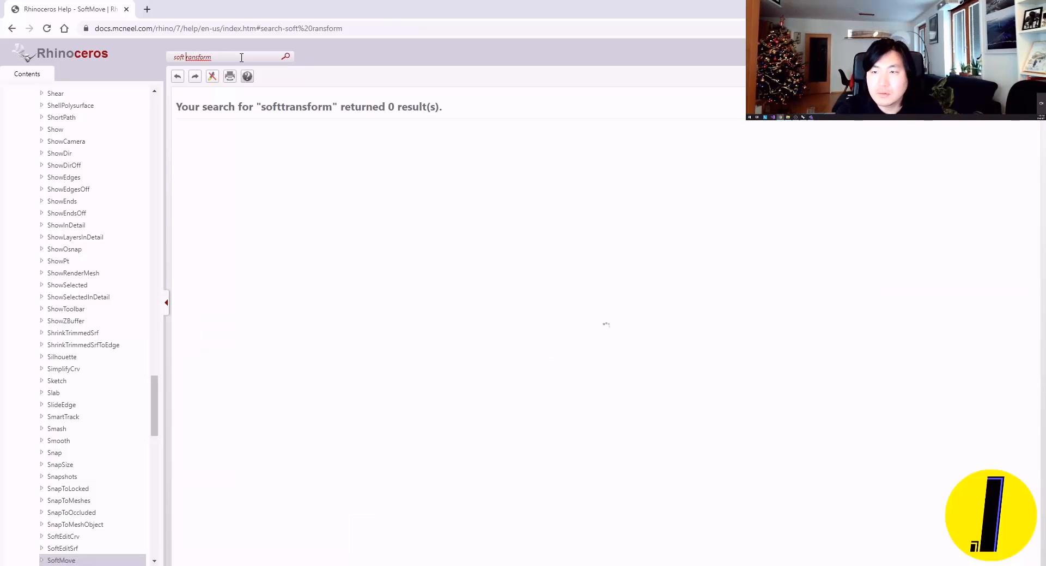
text(t)
key(Return)
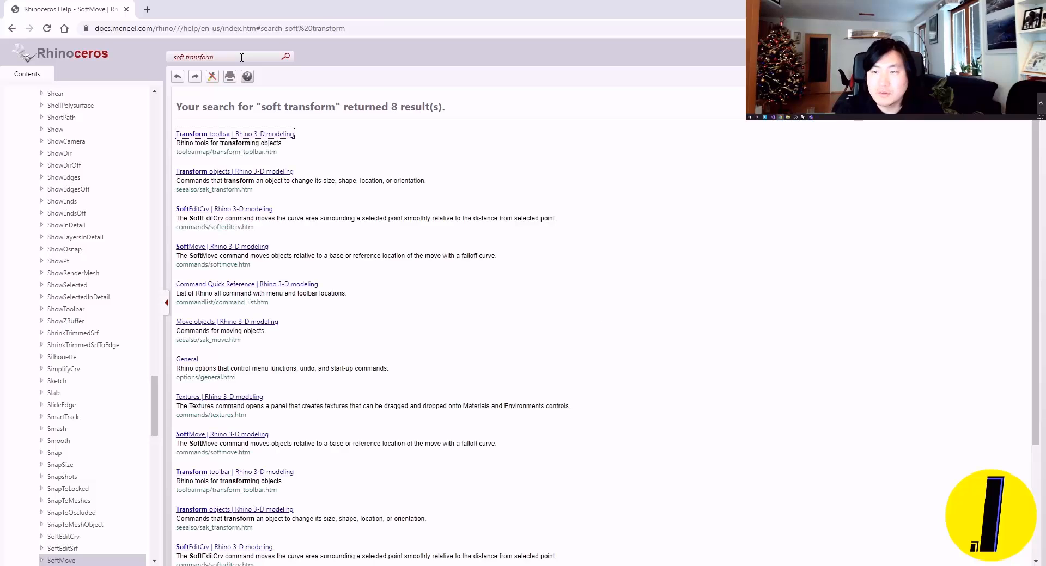
Step: Open the Transform toolbar help page from the search results and look through its commands for a soft transform tool
click(222, 142)
click(228, 136)
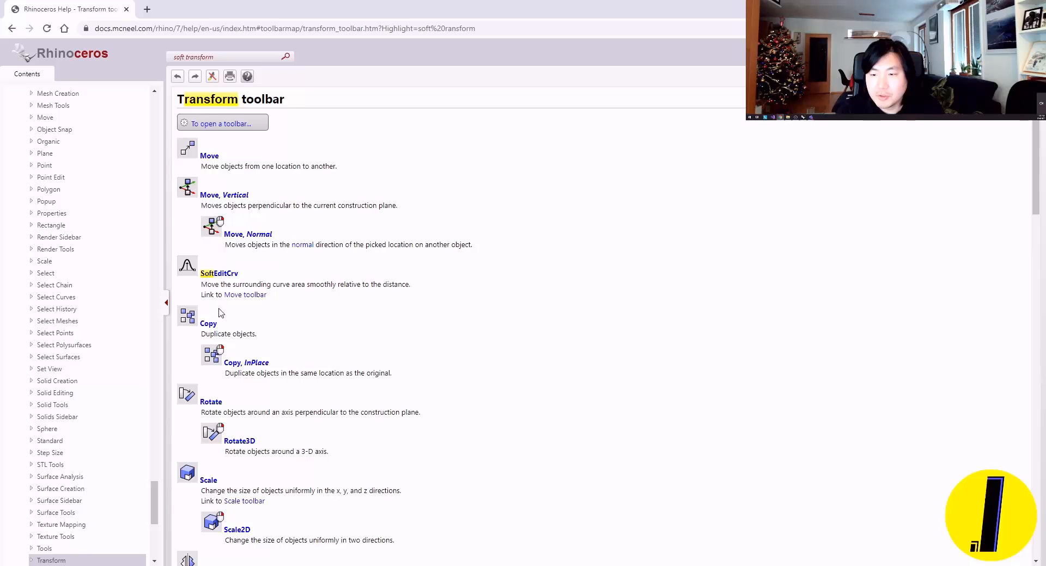
scroll(221, 313, down, 3)
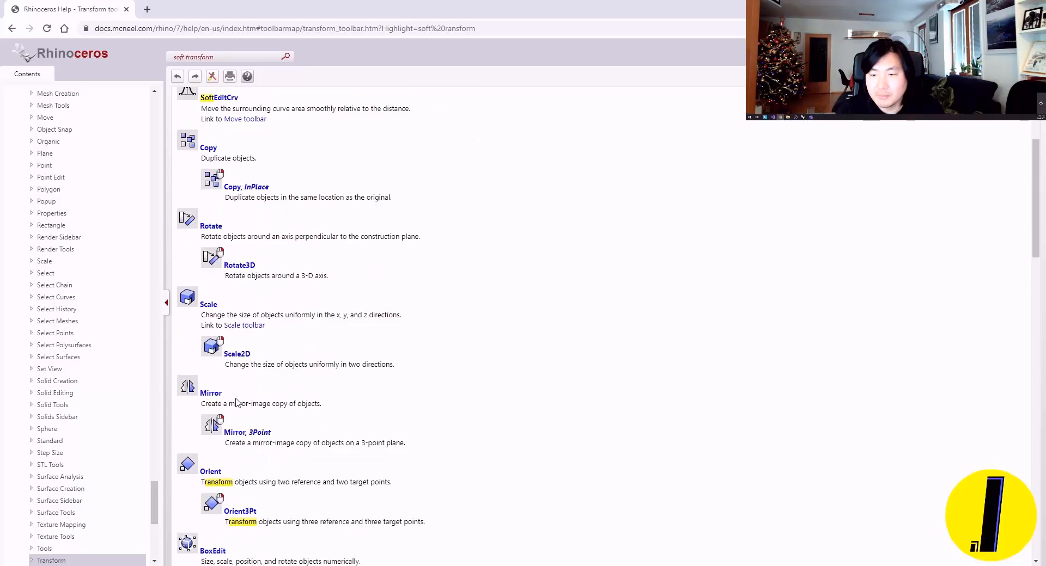
scroll(236, 404, up, 3)
scroll(232, 218, down, 6)
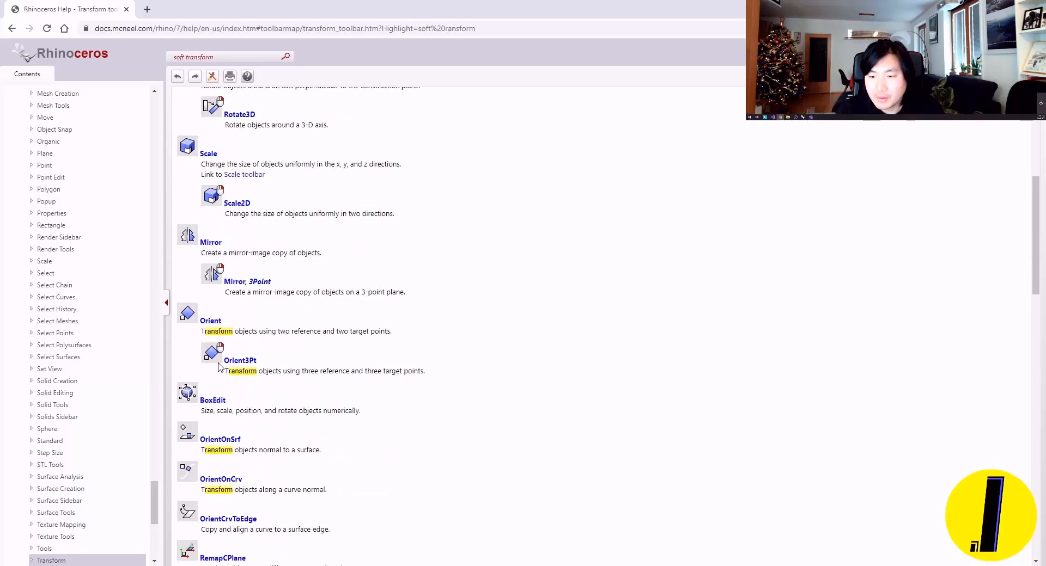
scroll(219, 366, down, 5)
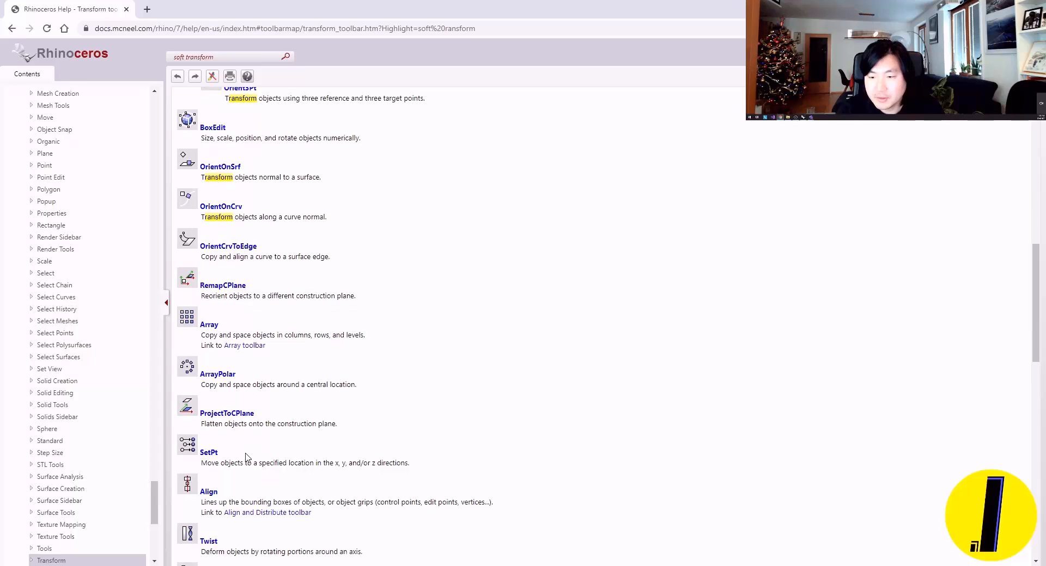
scroll(245, 457, down, 7)
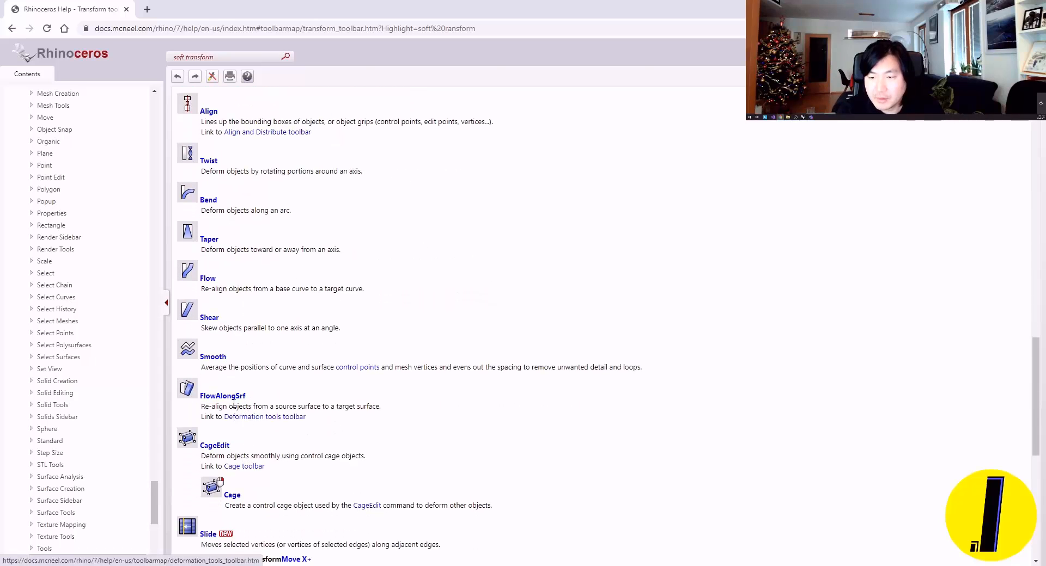
scroll(234, 403, down, 4)
scroll(203, 250, up, 9)
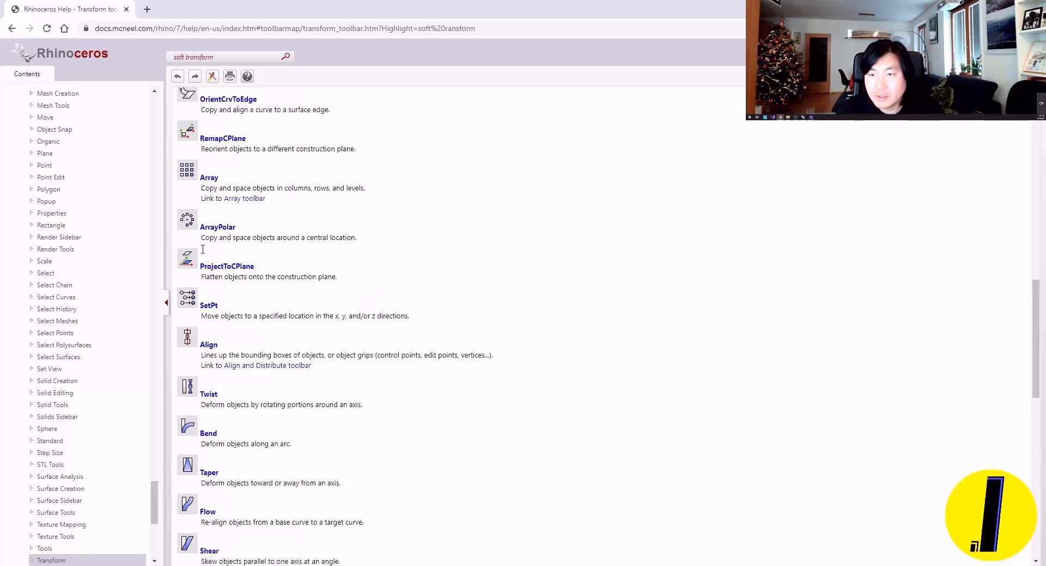
scroll(202, 250, up, 8)
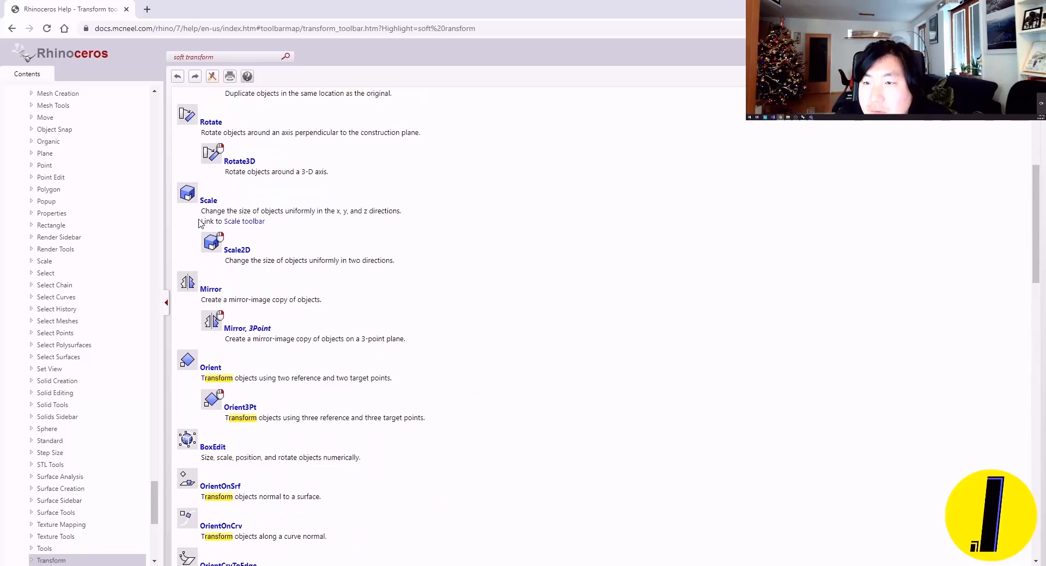
scroll(201, 220, up, 5)
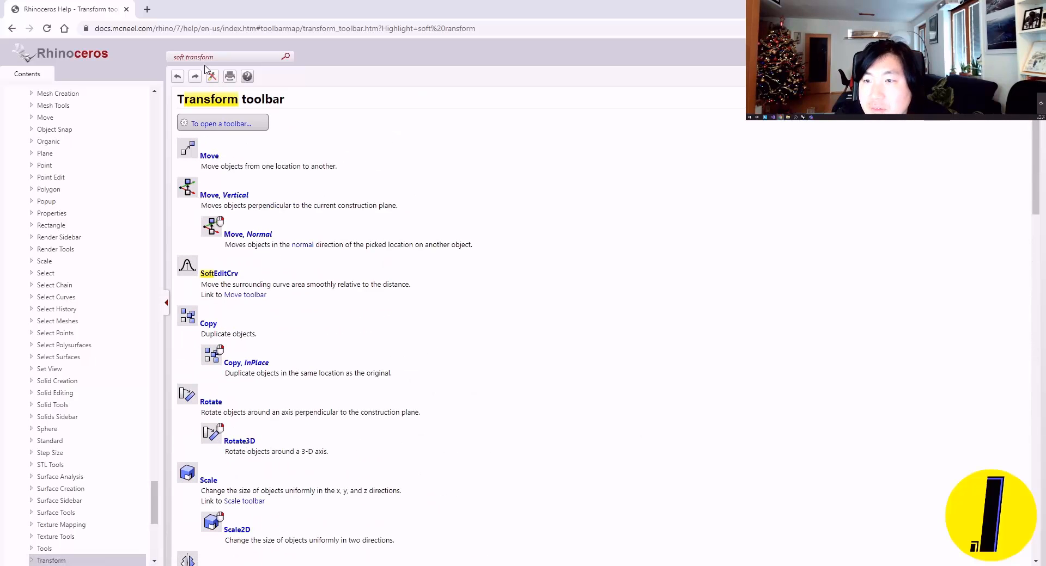
Step: Repeat the "soft transform" search, reopen the Transform toolbar page, and check its orientation and deformation commands
click(287, 57)
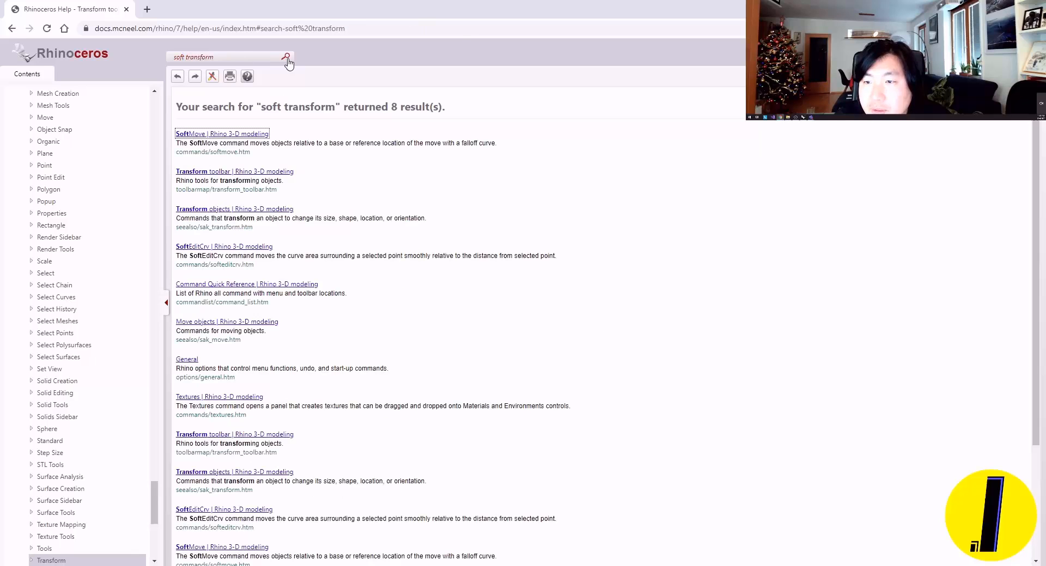
click(214, 173)
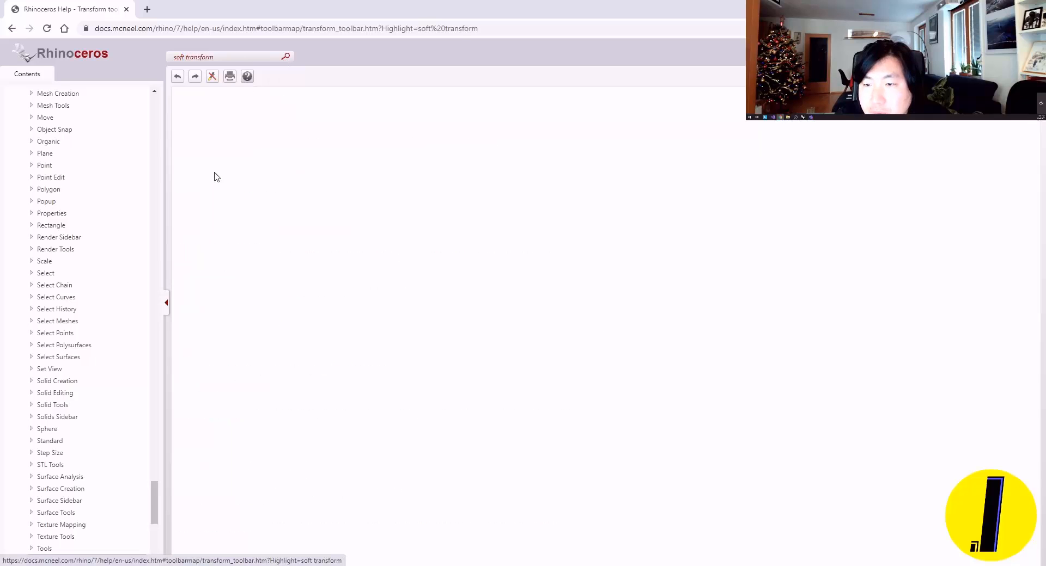
scroll(216, 343, down, 8)
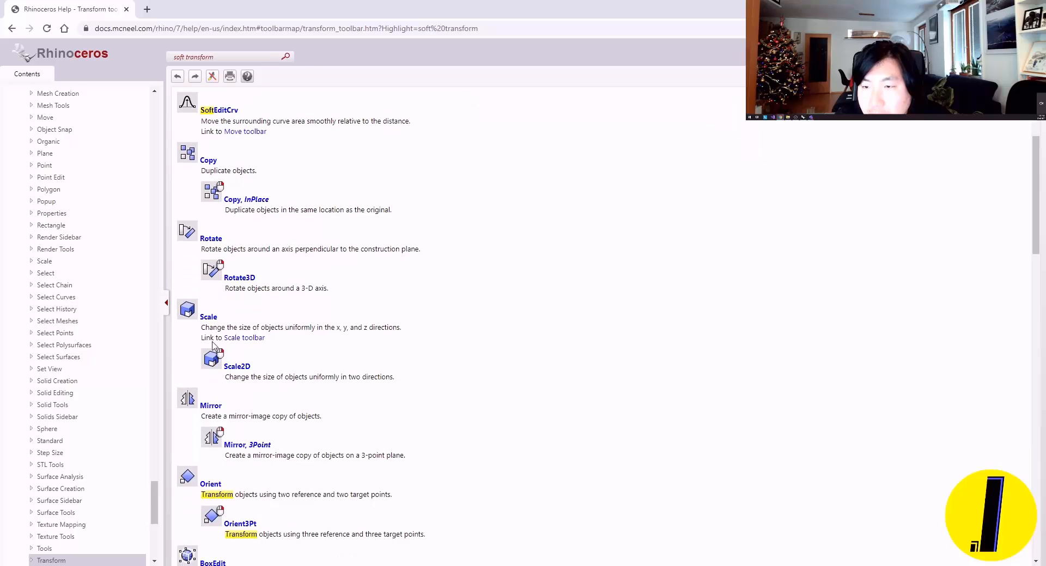
scroll(197, 350, down, 5)
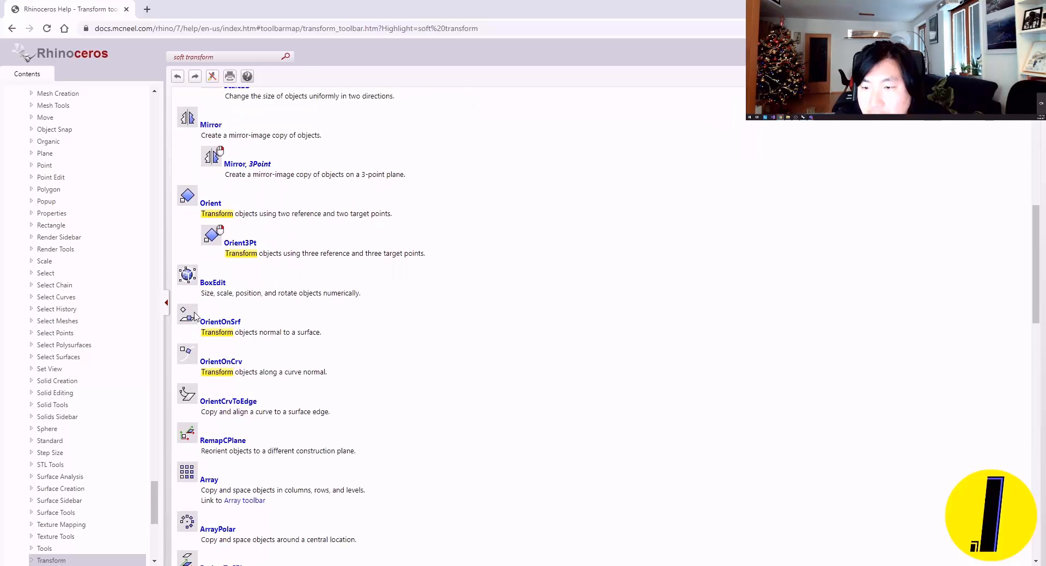
scroll(197, 325, down, 7)
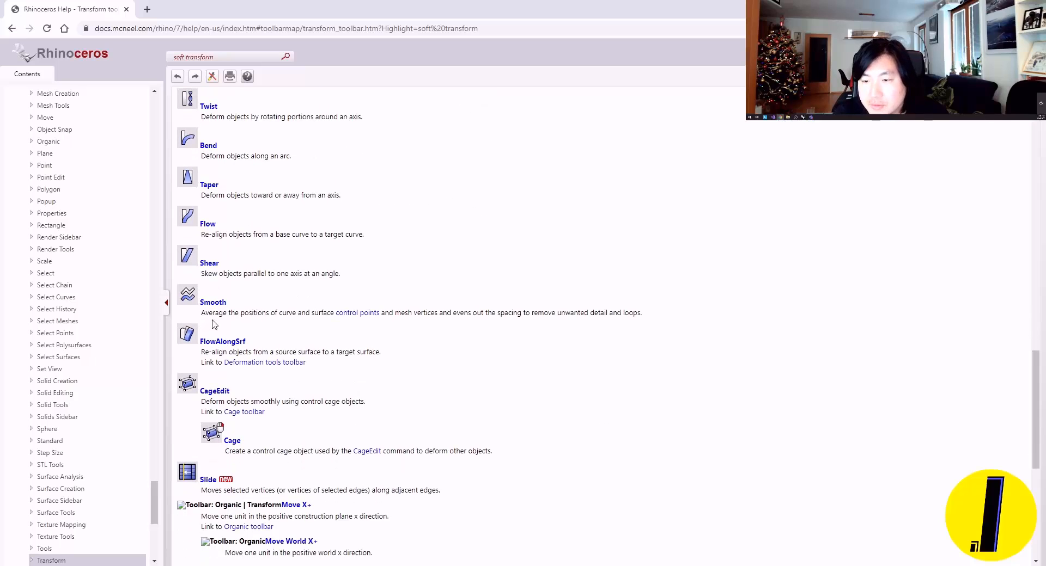
scroll(212, 320, up, 1)
scroll(215, 349, down, 3)
scroll(215, 305, up, 1)
scroll(217, 238, up, 2)
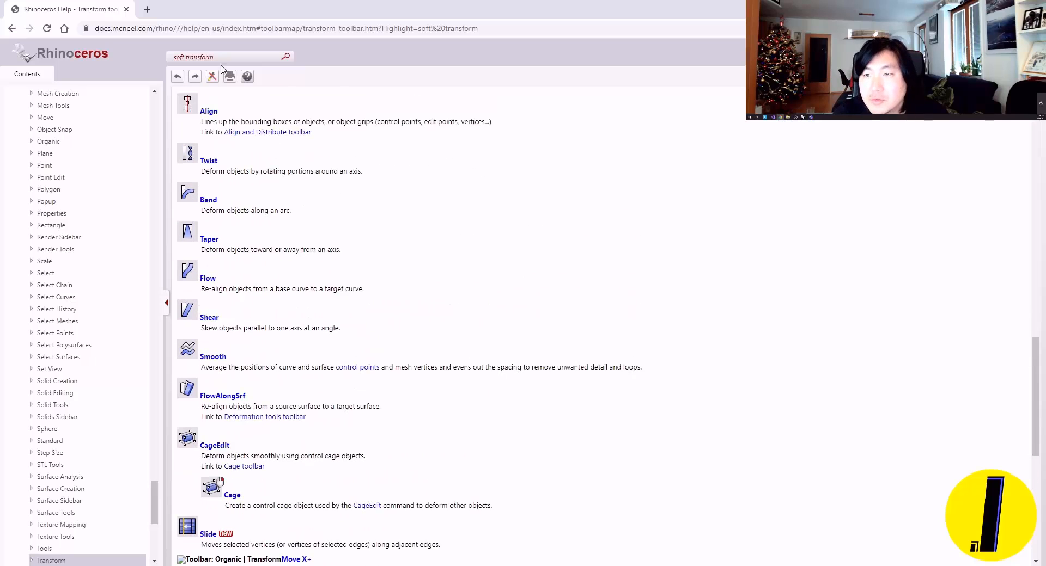
Step: Repeat the help search for "soft transform", check the results, and switch back to Rhino
click(285, 58)
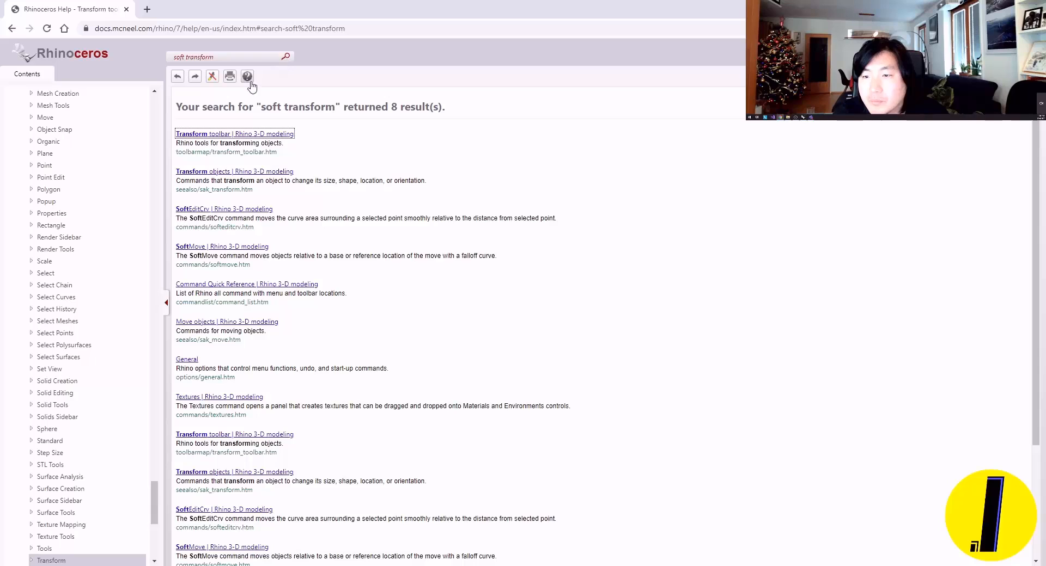
click(771, 145)
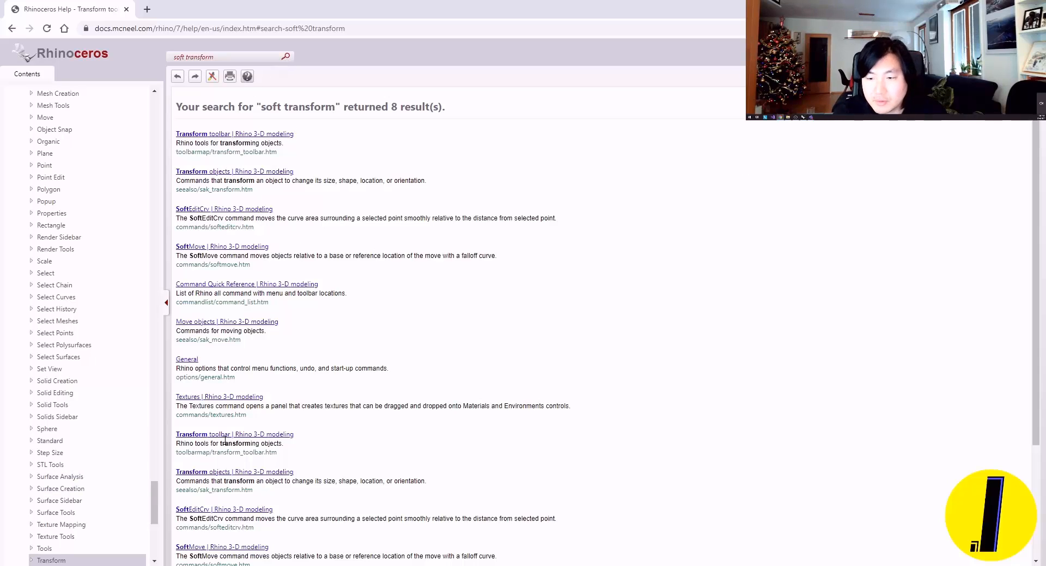
key(alt+Tab)
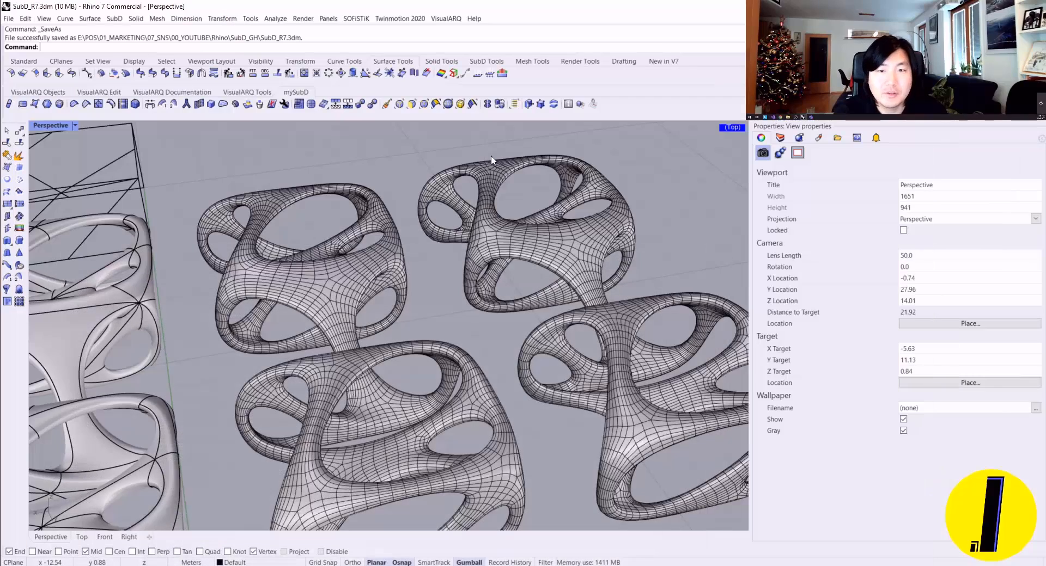
Step: Set the standard toolbar group's buttons to image only and look through the SubD and Mesh tool sets for a soft transform tool
scroll(384, 238, down, 2)
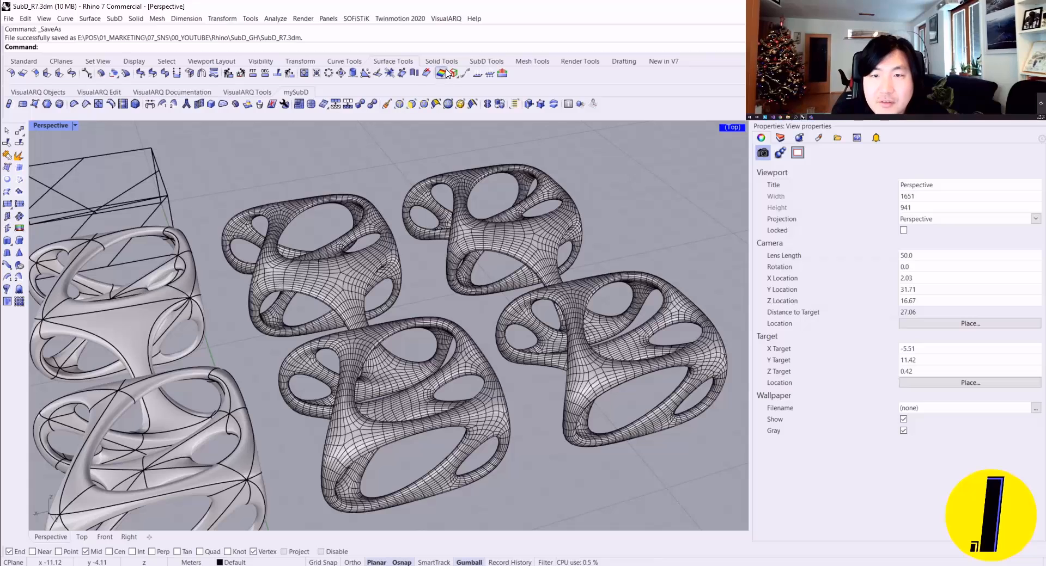
click(473, 62)
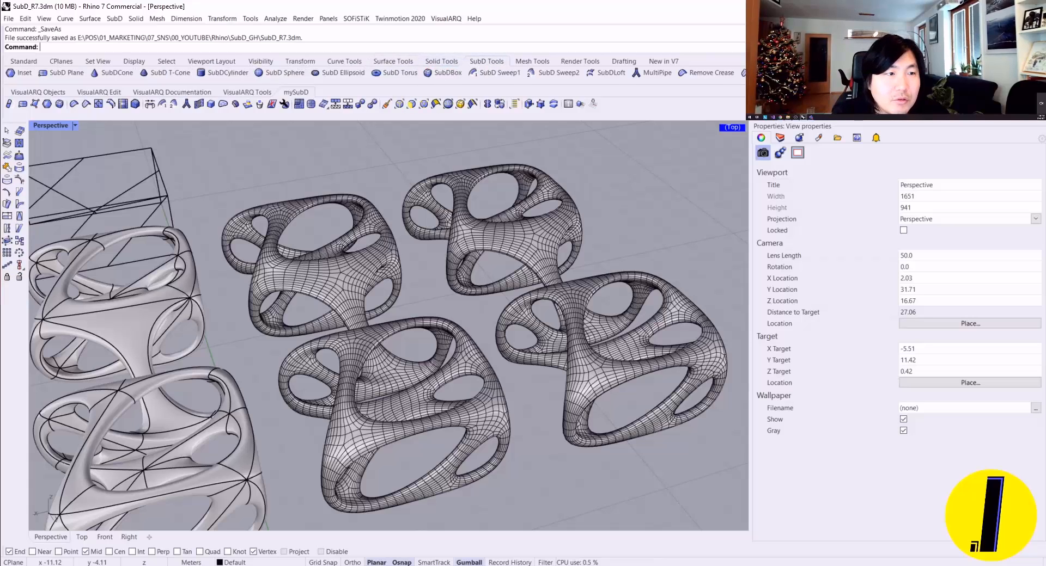
click(979, 168)
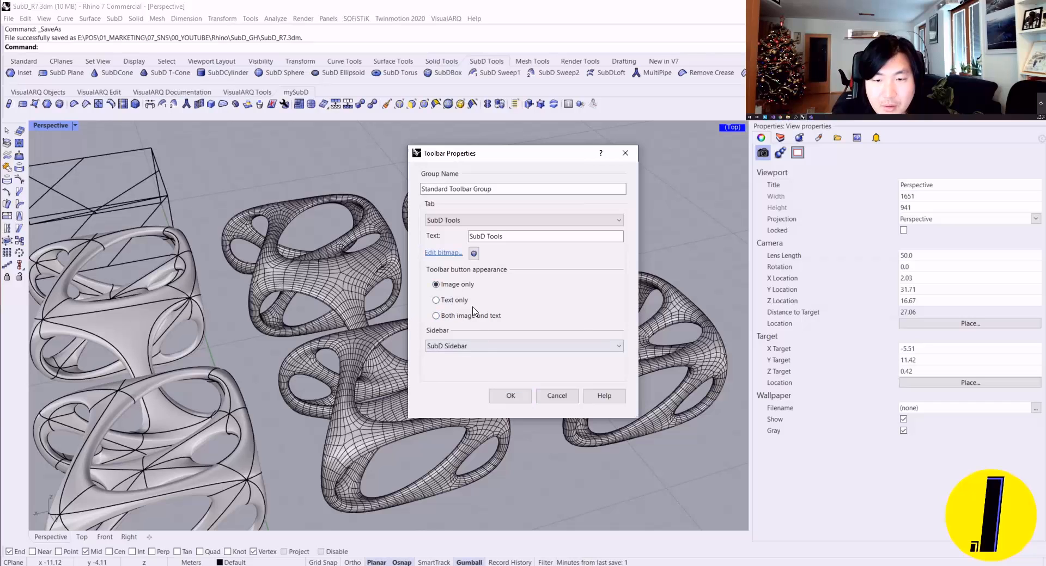
click(514, 396)
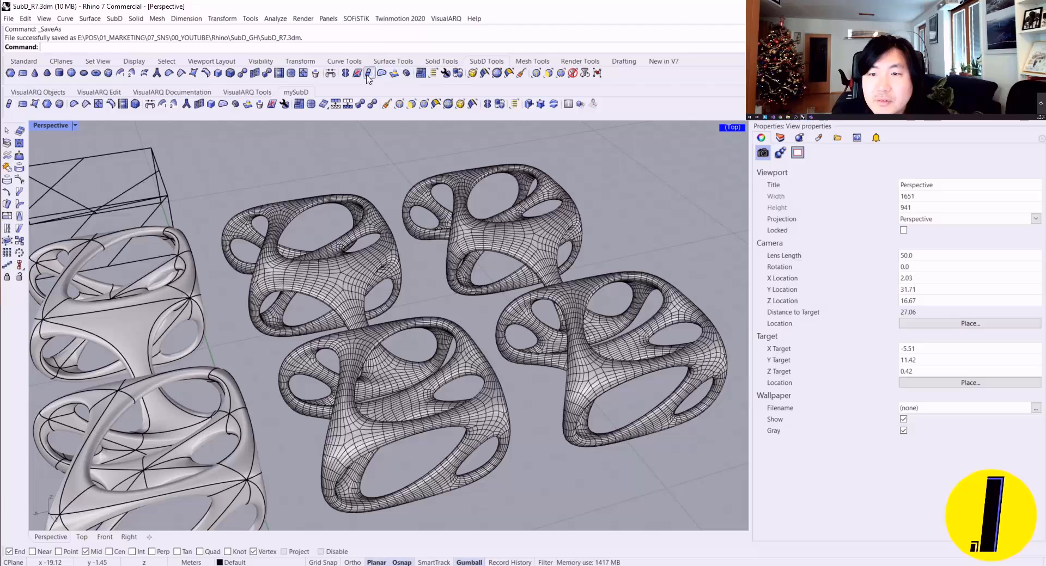
click(524, 63)
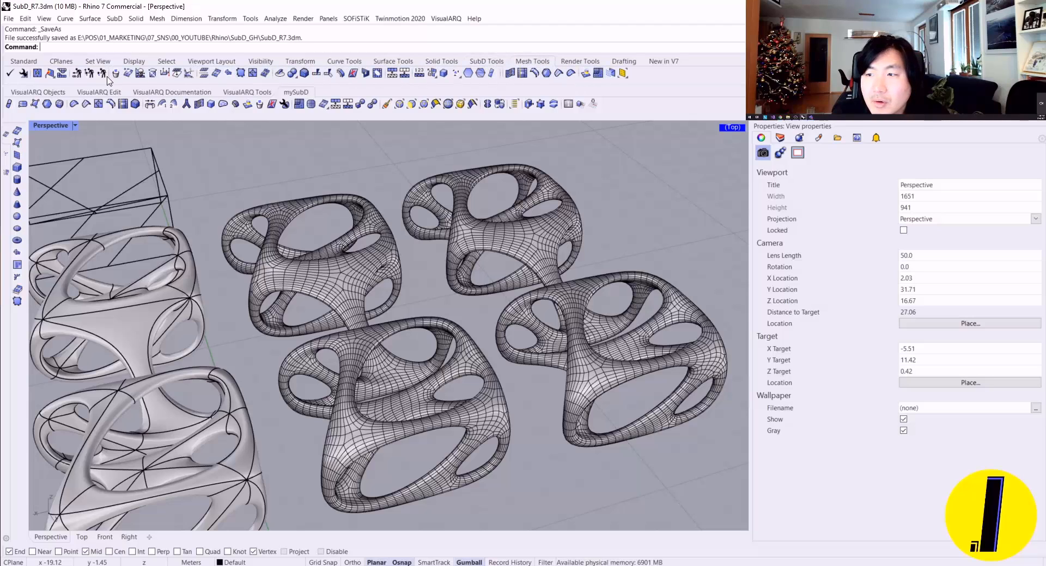
click(487, 62)
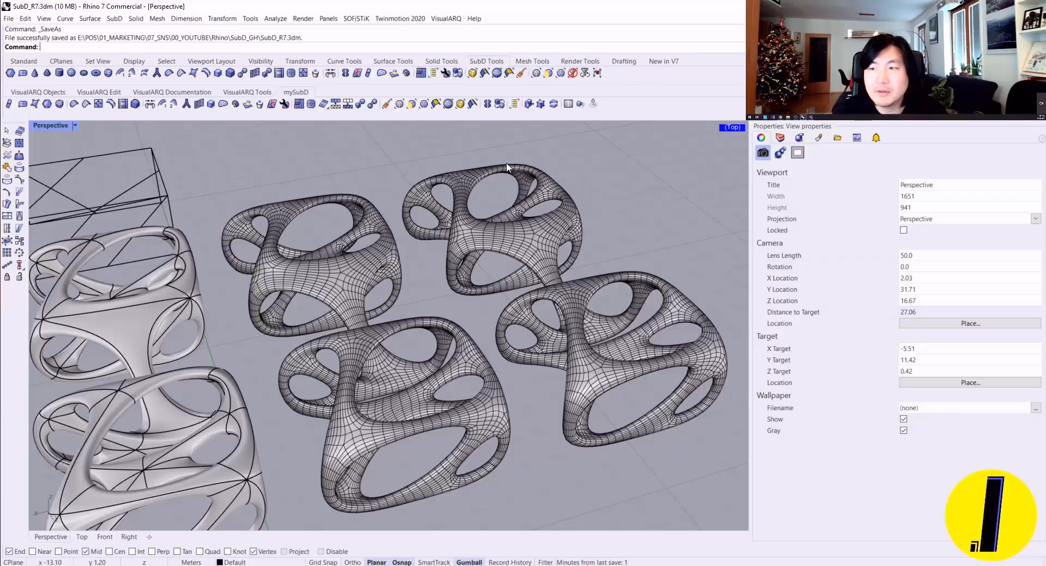
Step: Run the SoftTransform command, check its Enable, Radius and Shape options, and leave it without changing them
scroll(627, 187, up, 2)
right_drag(627, 187, 427, 258)
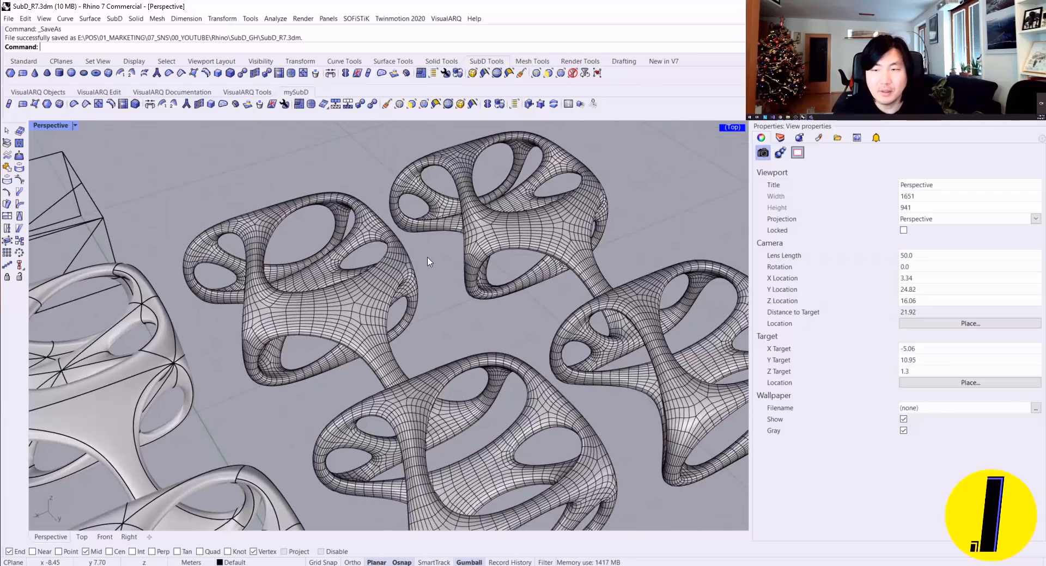
text(Tr)
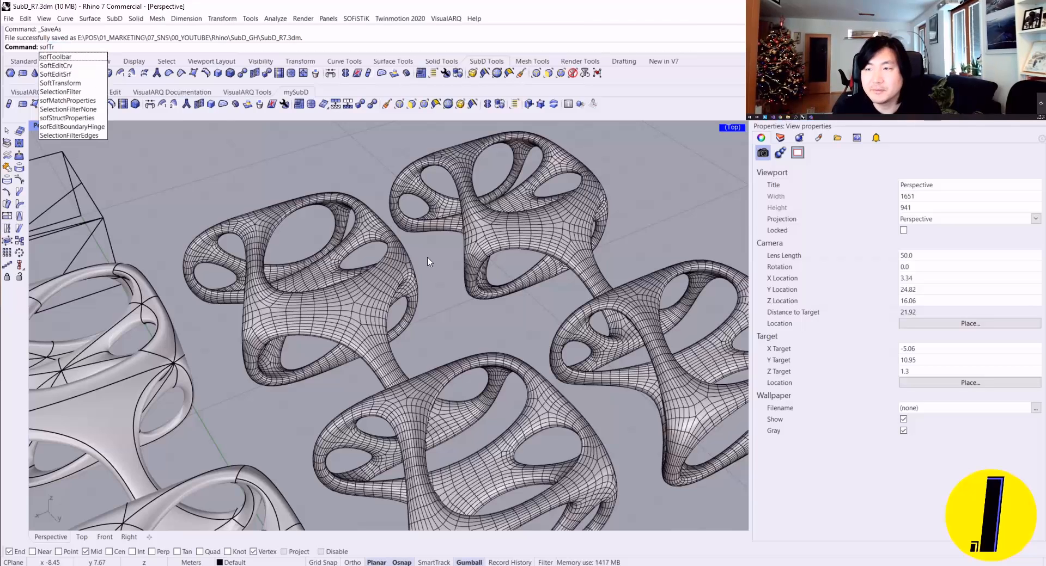
key(BackSpace)
key(BackSpace)
text(tTransform)
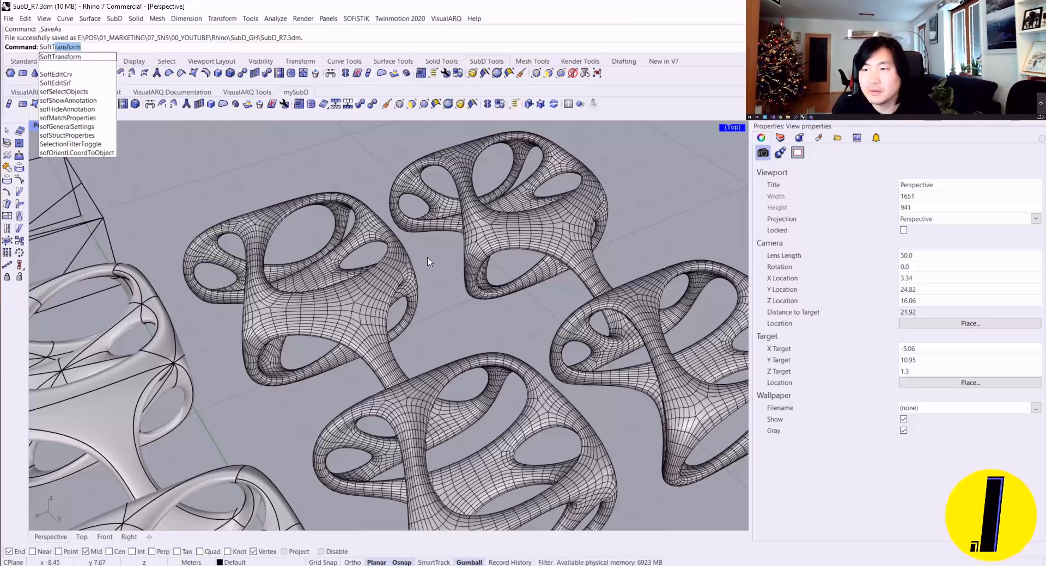
key(Return)
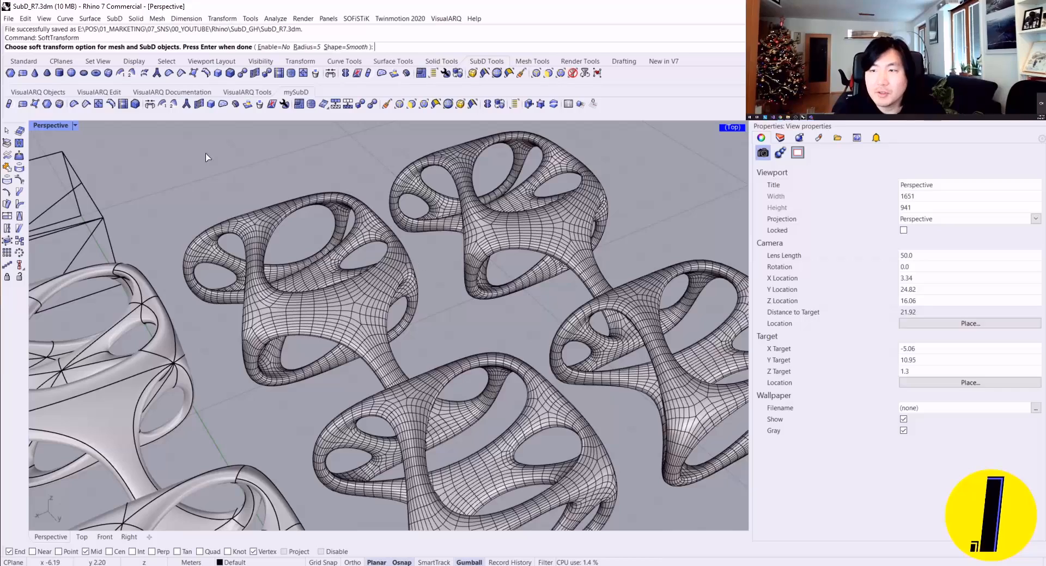
scroll(290, 267, up, 6)
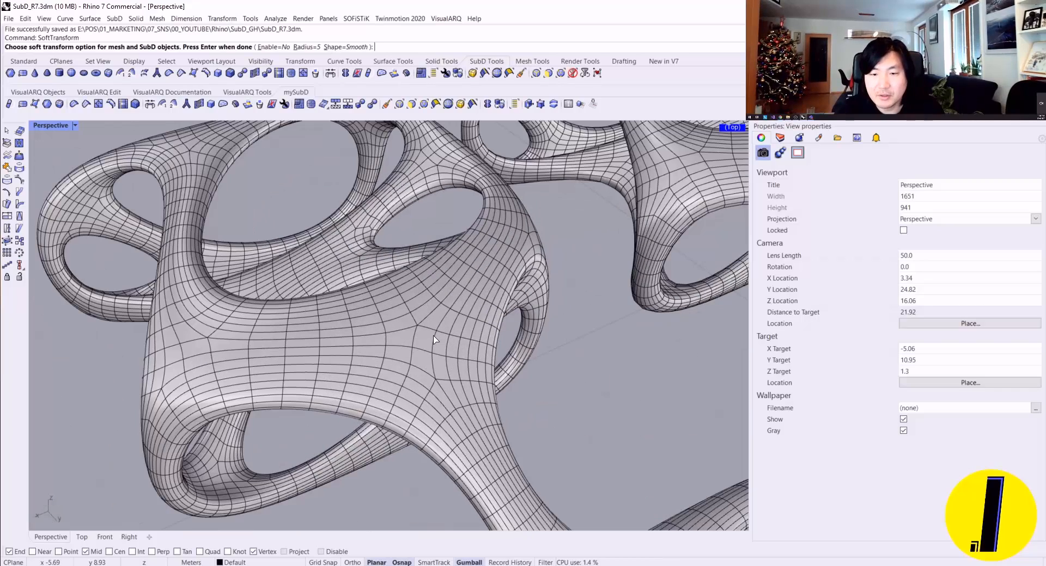
key(Return)
Step: Select a face on the upper surface of the dense SubD, set the SoftTransform radius around it, and raise the face vertically
scroll(448, 338, up, 2)
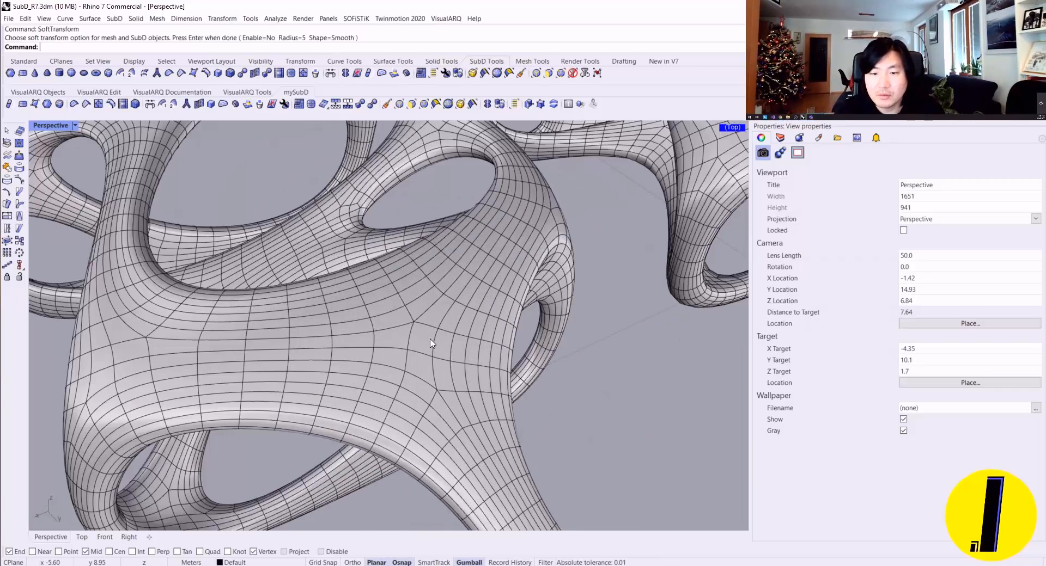
ctrl+shift+click(428, 340)
middle_click(372, 42)
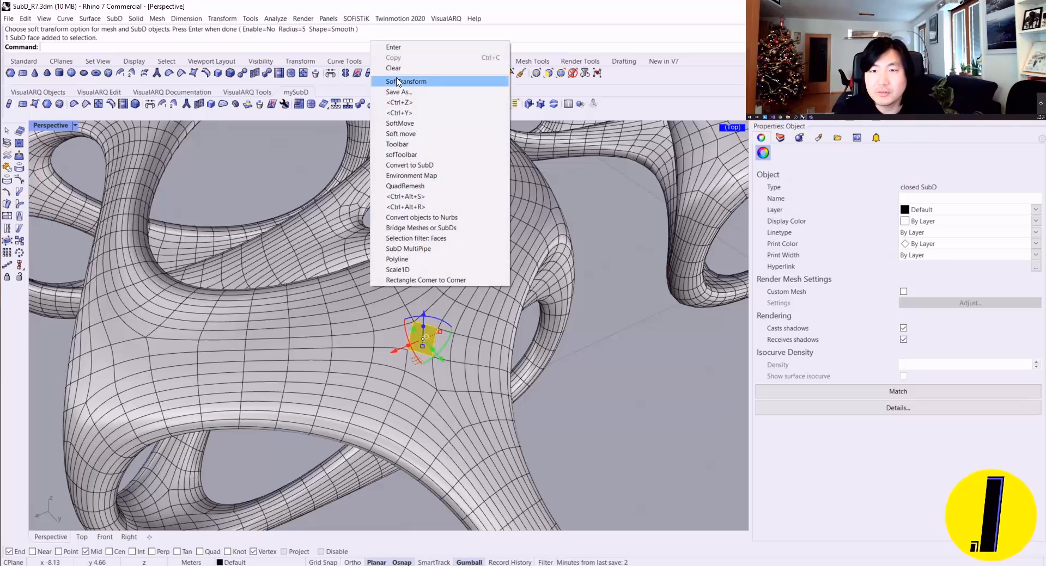
click(404, 79)
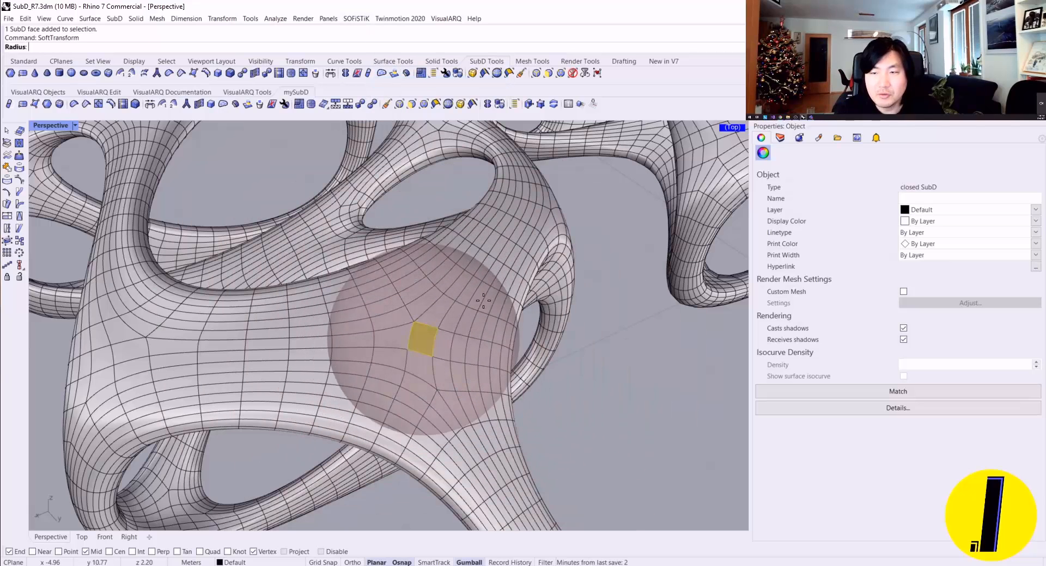
right_drag(523, 311, 496, 279)
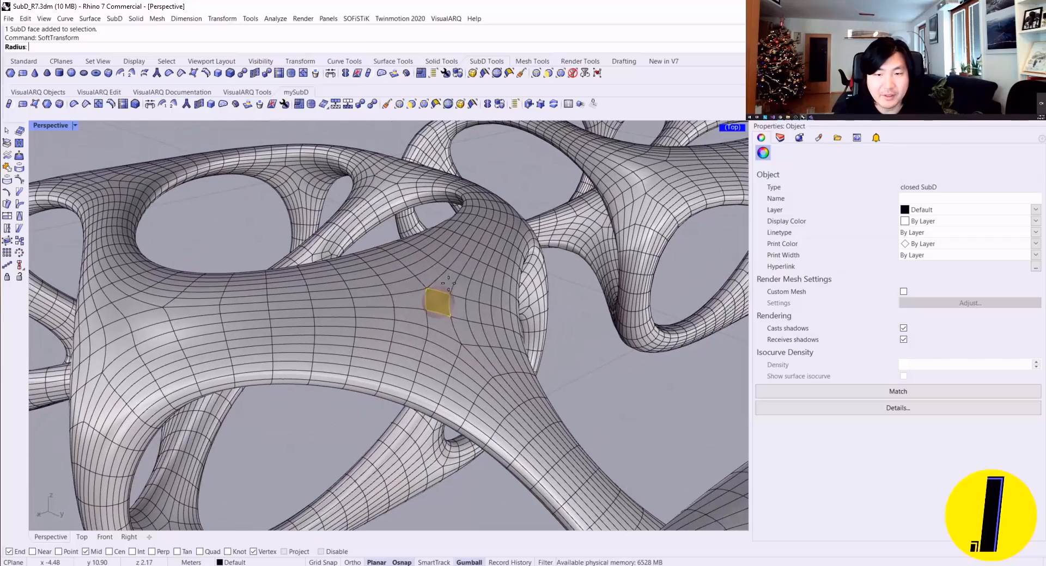
mouse_move(499, 270)
right_down()
mouse_move(501, 232)
mouse_move(500, 264)
right_up()
click(491, 262)
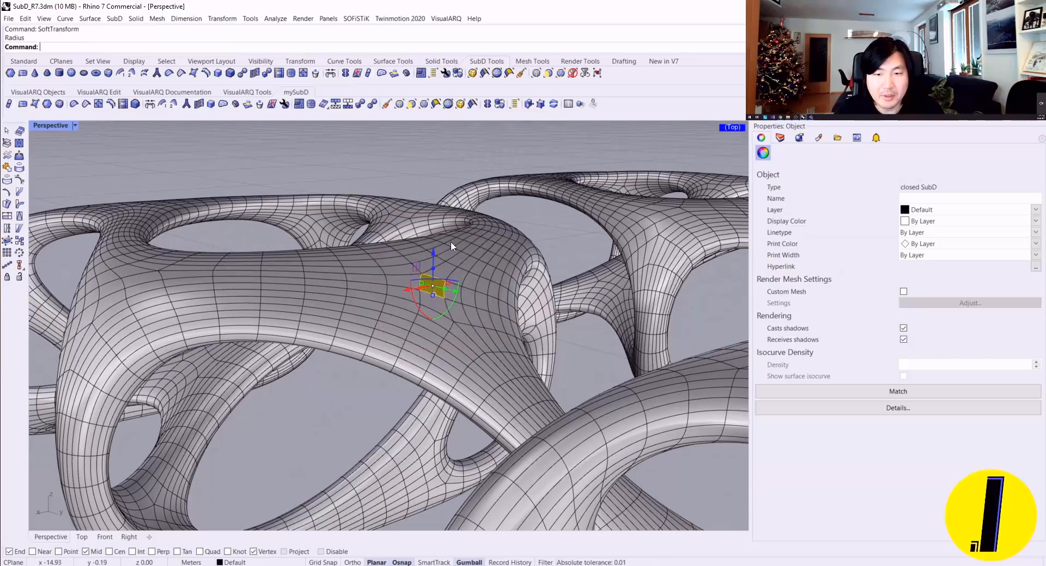
scroll(436, 251, up, 3)
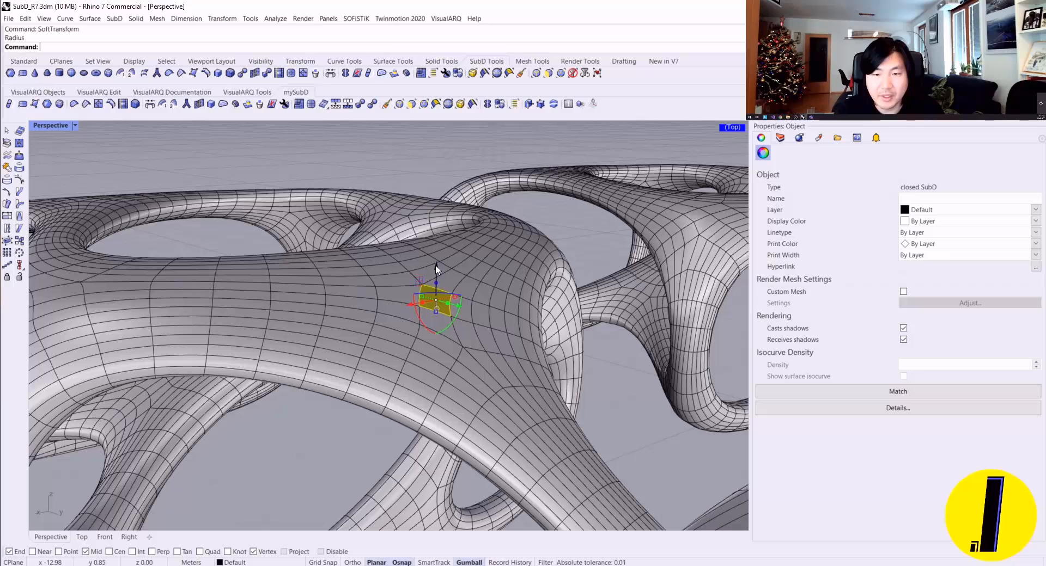
mouse_move(436, 265)
mouse_down()
mouse_move(434, 233)
mouse_move(439, 275)
mouse_up()
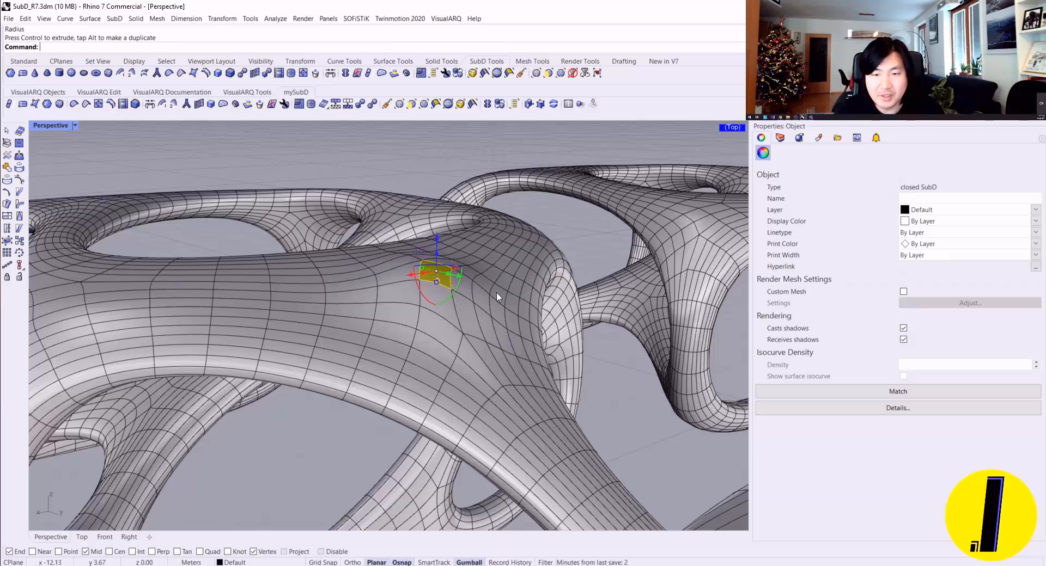
Step: Inspect the raised bulge from several sides and align the gumball to the object so it follows the selected face
right_drag(495, 293, 280, 340)
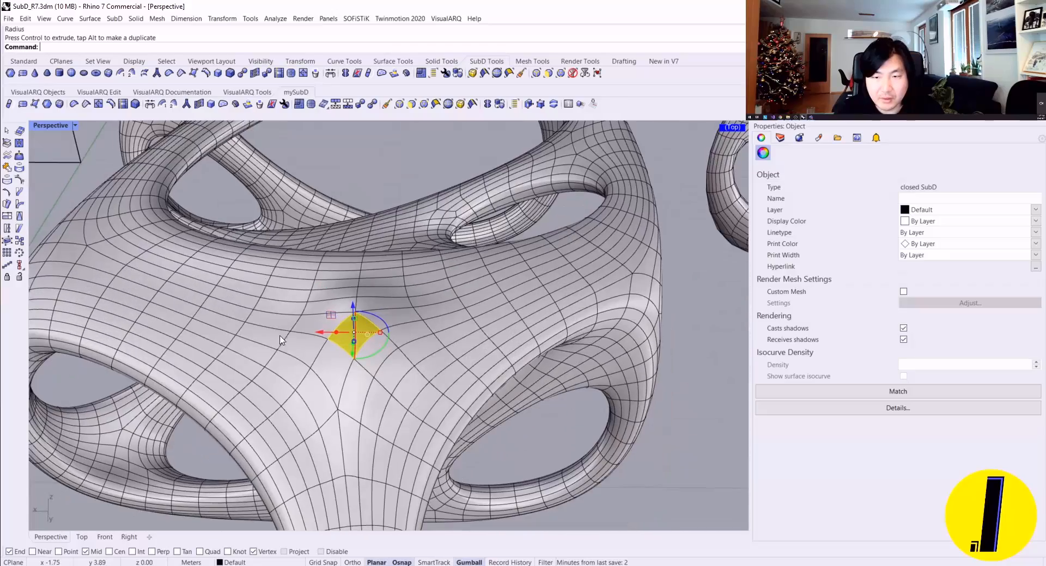
right_drag(327, 265, 376, 321)
scroll(435, 254, up, 3)
right_drag(436, 254, 236, 219)
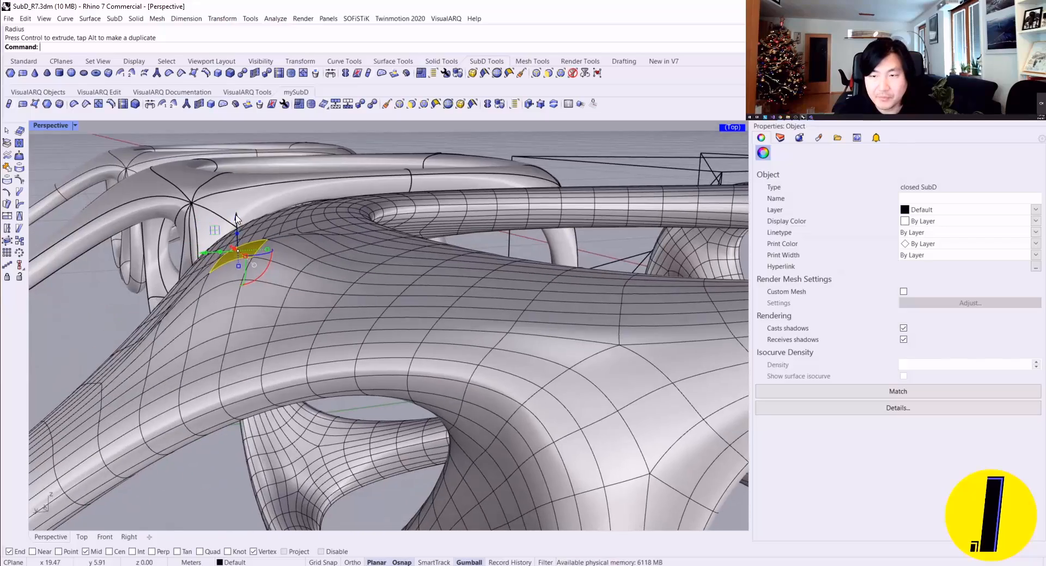
right_drag(323, 246, 494, 451)
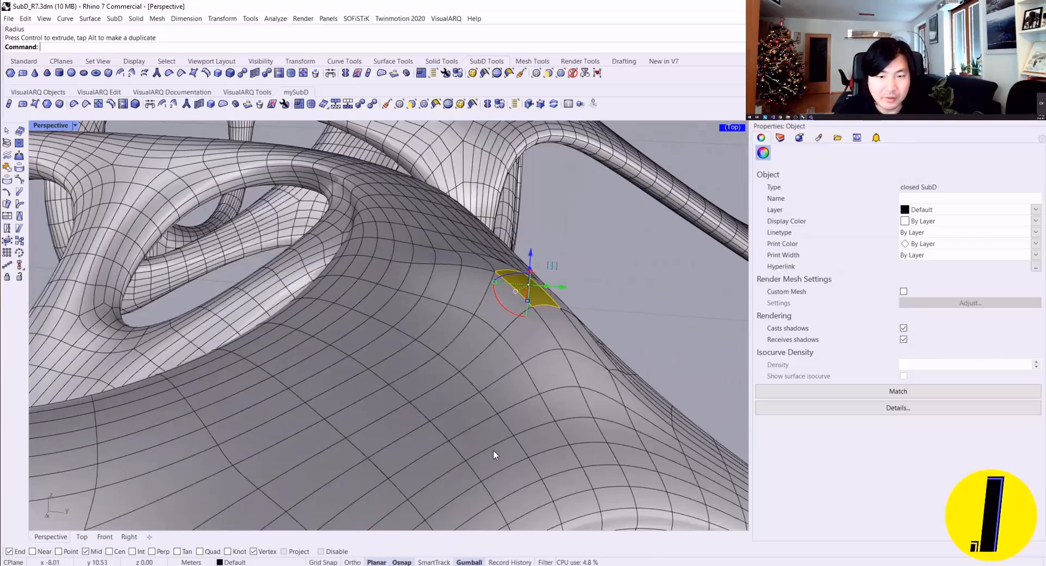
right_click(474, 563)
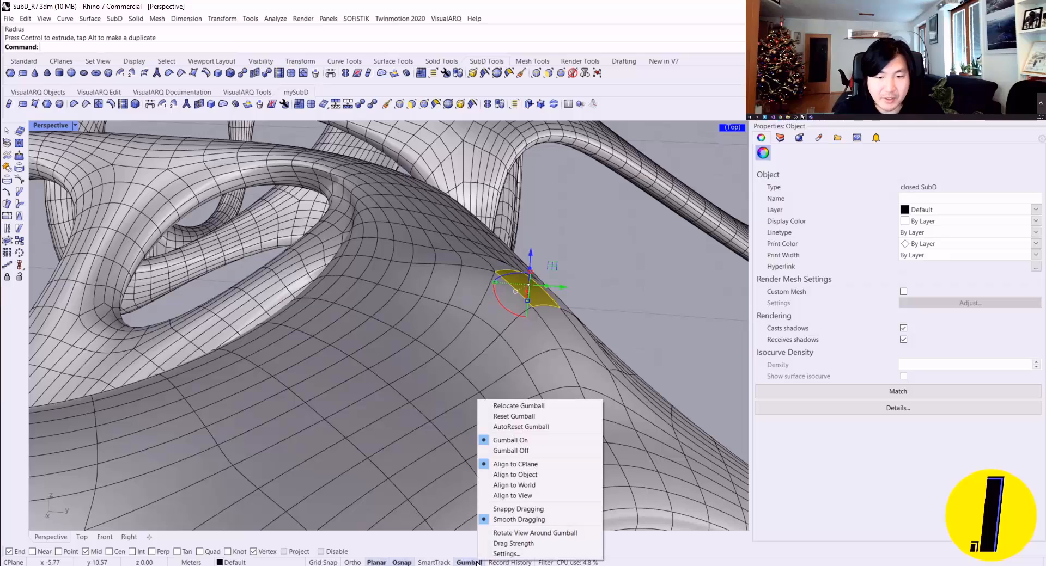
click(526, 476)
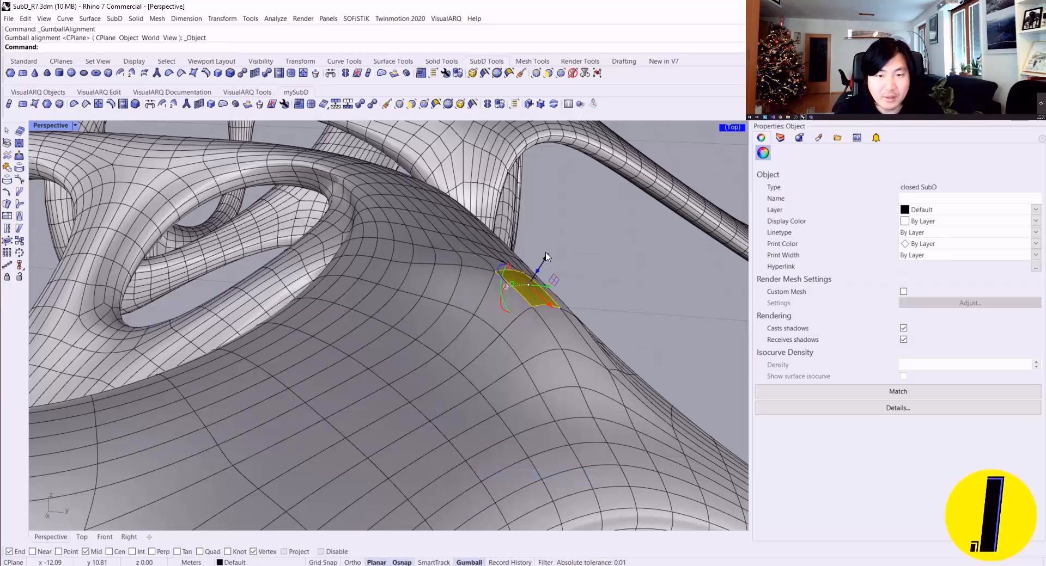
Step: Extrude the raised face outward along its normal into a protruding arm, adjust the arm's tip, and deselect it
ctrl+drag(536, 272, 592, 193)
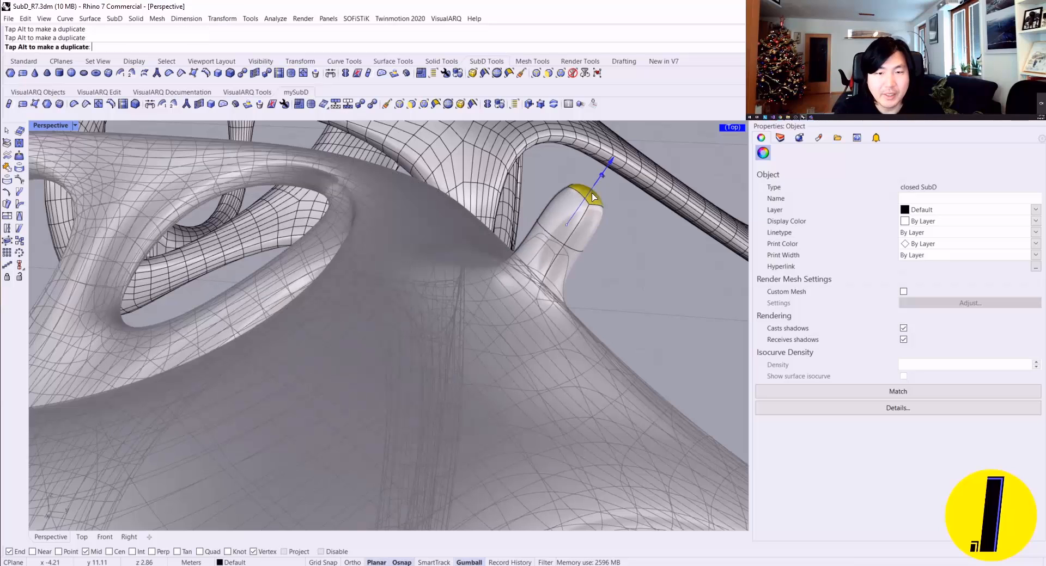
drag(614, 238, 614, 240)
right_drag(629, 251, 497, 271)
drag(486, 254, 536, 219)
right_drag(536, 220, 341, 238)
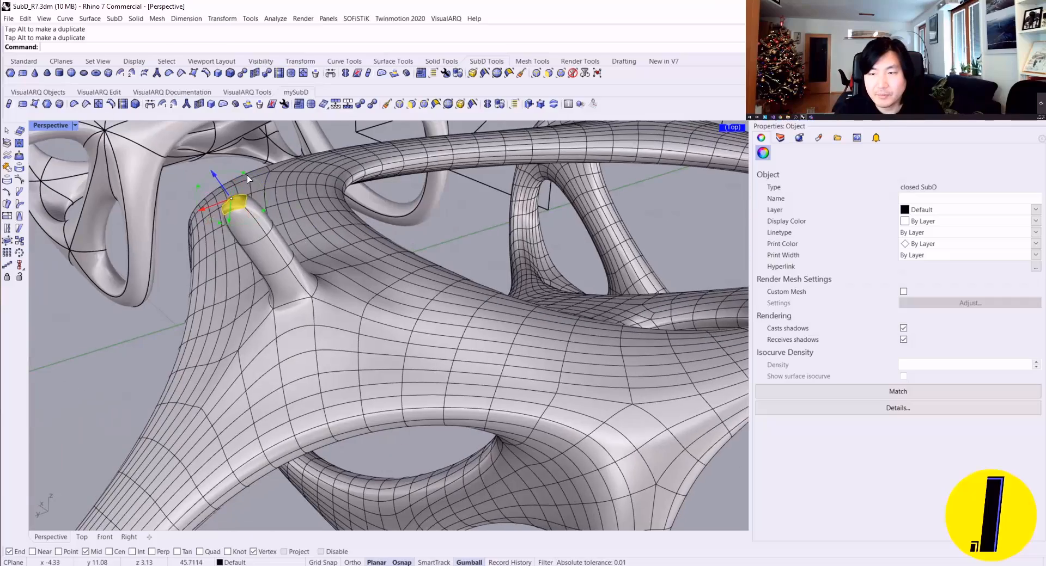
mouse_move(266, 211)
mouse_down()
mouse_move(248, 179)
mouse_move(285, 212)
mouse_up()
key(Escape)
Step: Display the SubDs as flat control polygons and pull an edge near the end of the extruded arm outward
right_drag(303, 219, 493, 188)
scroll(561, 256, up, 5)
key(Tab)
ctrl+shift+click(467, 153)
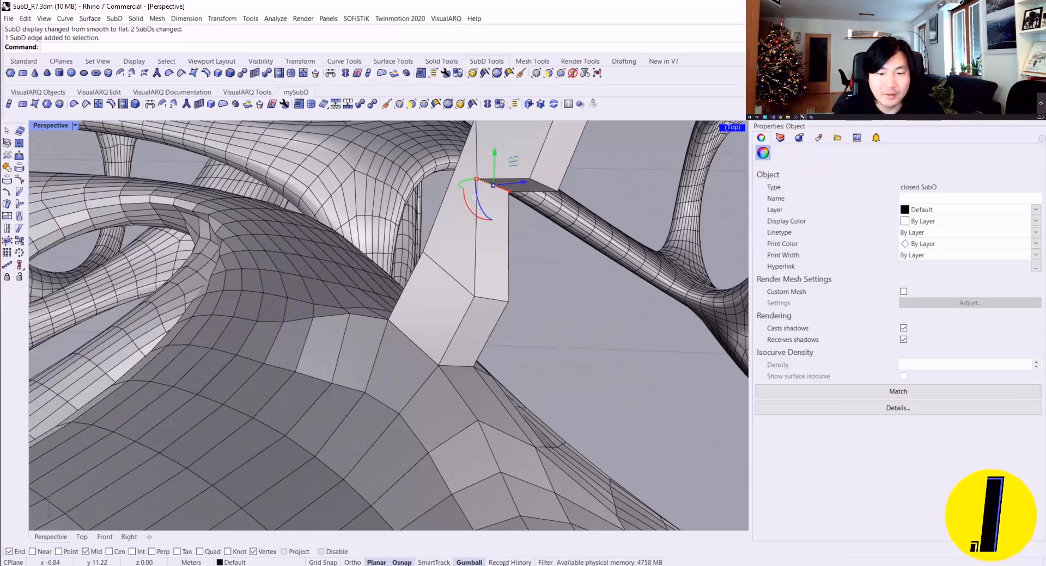
right_click(475, 563)
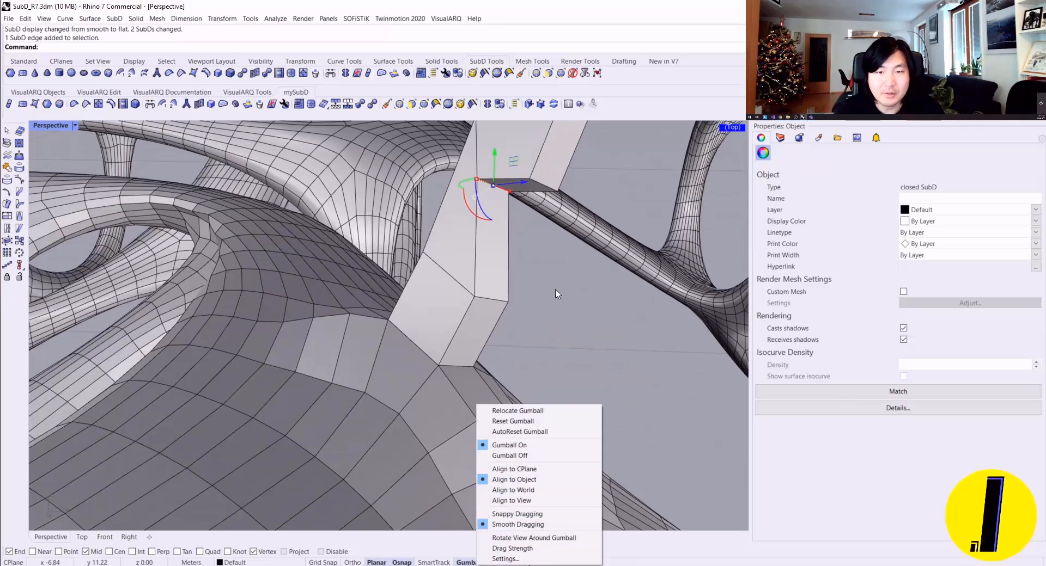
right_drag(556, 294, 571, 178)
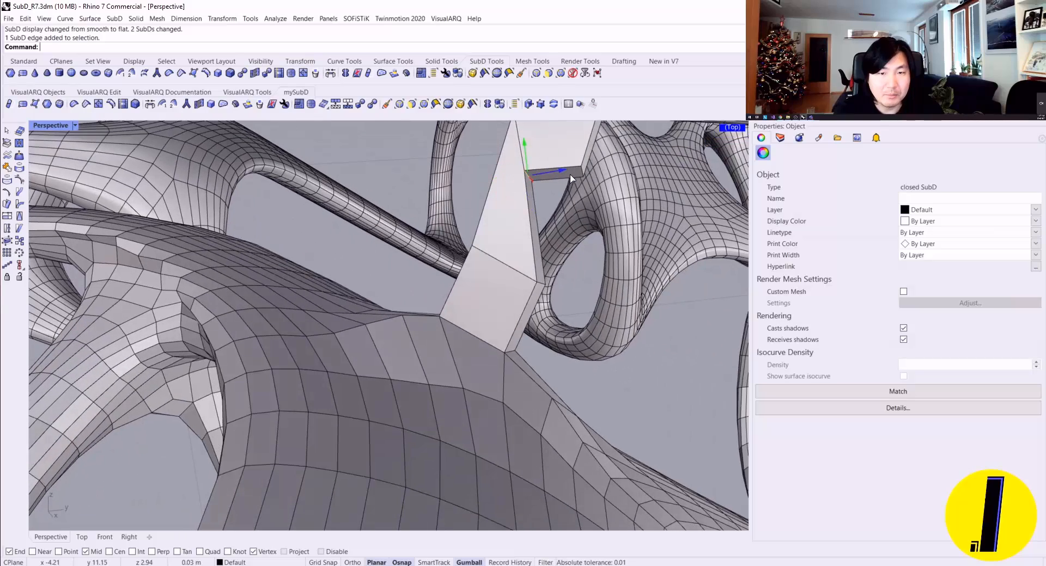
drag(570, 179, 595, 219)
right_drag(594, 219, 550, 240)
key(Escape)
Step: Select a face on top of the neighbouring SubD branch and extrude it upward into a second arm
scroll(513, 250, down, 15)
scroll(512, 253, up, 12)
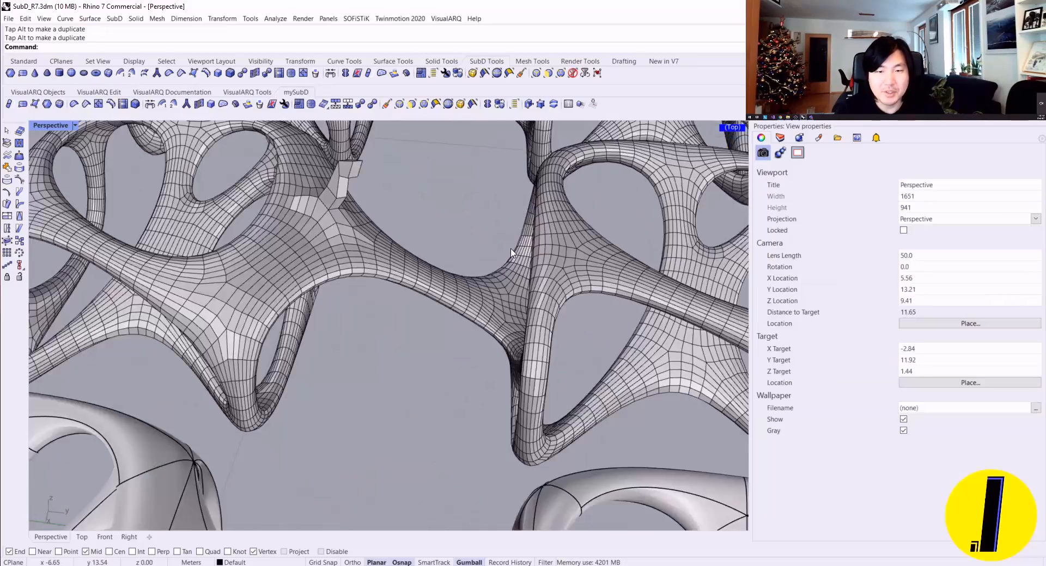
scroll(512, 253, up, 10)
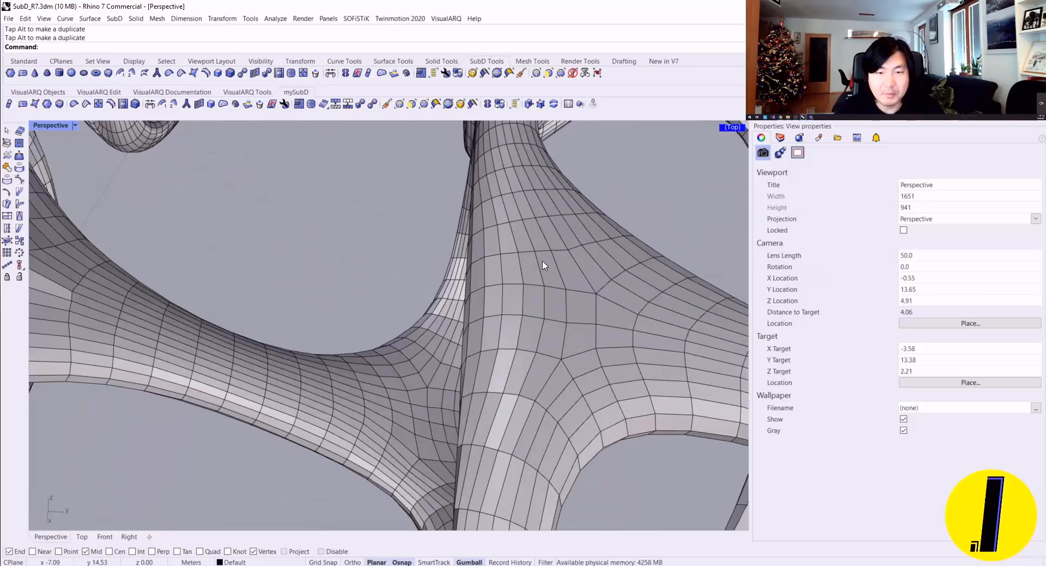
ctrl+shift+click(570, 270)
ctrl+drag(578, 263, 611, 162)
scroll(611, 162, down, 2)
shift+right_drag(611, 162, 606, 235)
drag(606, 234, 557, 183)
key(Escape)
Step: Extrude the inner side face at the tip of the second arm toward the first arm, deselect it, and show the SubDs flat
right_drag(548, 246, 531, 186)
ctrl+shift+click(531, 186)
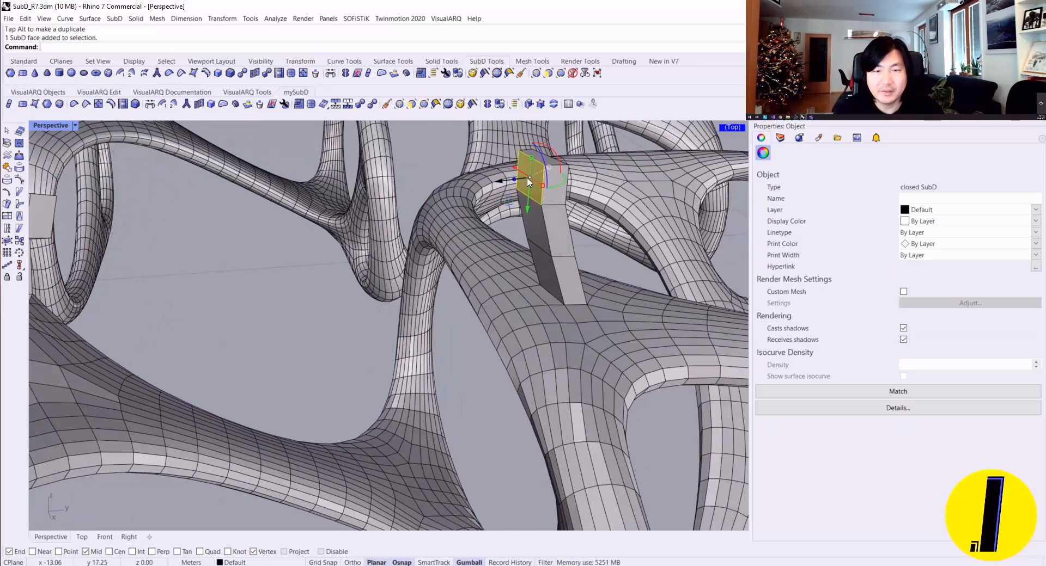
drag(527, 178, 434, 197)
right_drag(434, 197, 455, 185)
drag(452, 218, 465, 187)
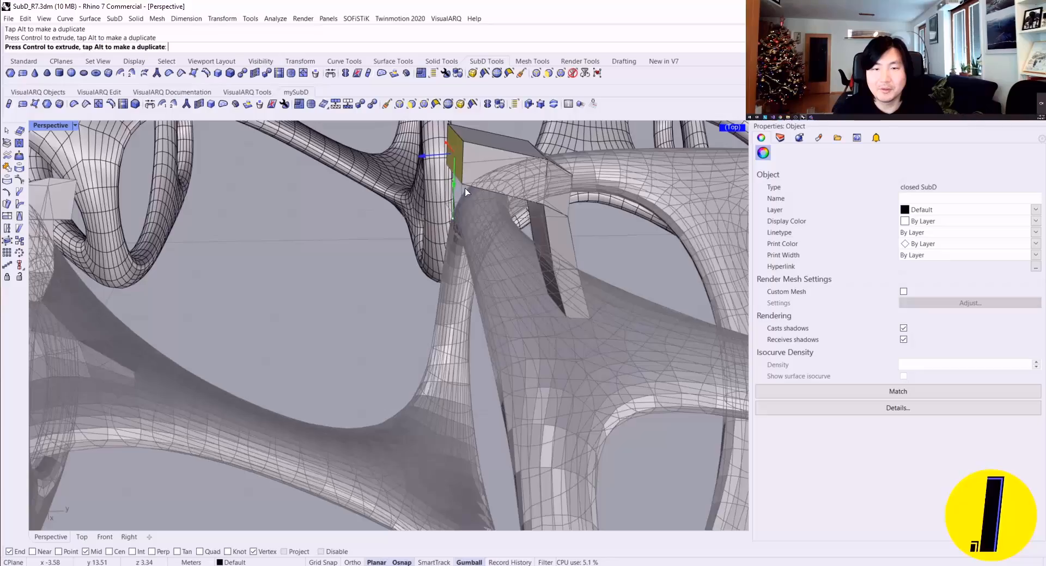
key(Escape)
right_drag(470, 199, 383, 232)
key(Tab)
key(Tab)
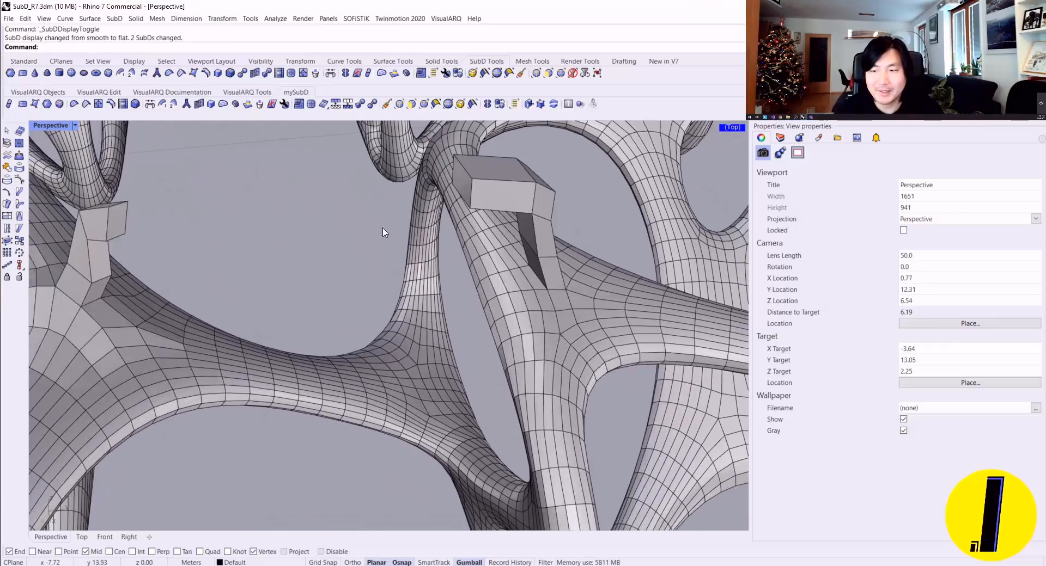
Step: Bridge the facing end faces of the two arms with 3 joined segments, deselect the result, and display the SubDs smooth
ctrl+shift+click(121, 220)
right_drag(121, 221, 180, 152)
ctrl+shift+click(432, 155)
click(149, 103)
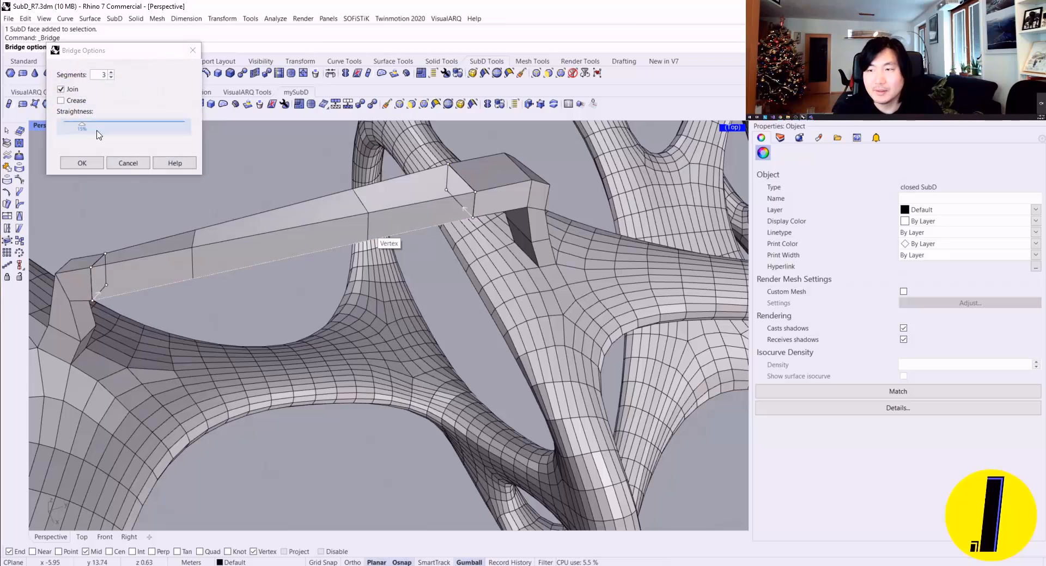
click(82, 163)
key(Escape)
key(Tab)
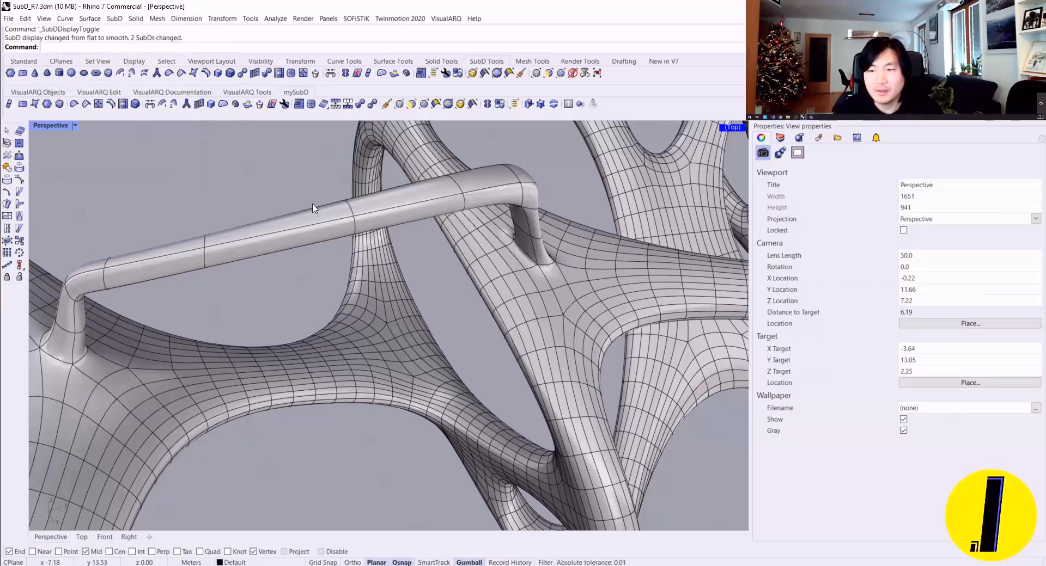
Step: Select the top face of the bridge's middle segment and shift it vertically, raising it into a slight arch
scroll(320, 216, down, 4)
right_drag(317, 219, 289, 140)
scroll(312, 221, up, 3)
ctrl+shift+click(321, 201)
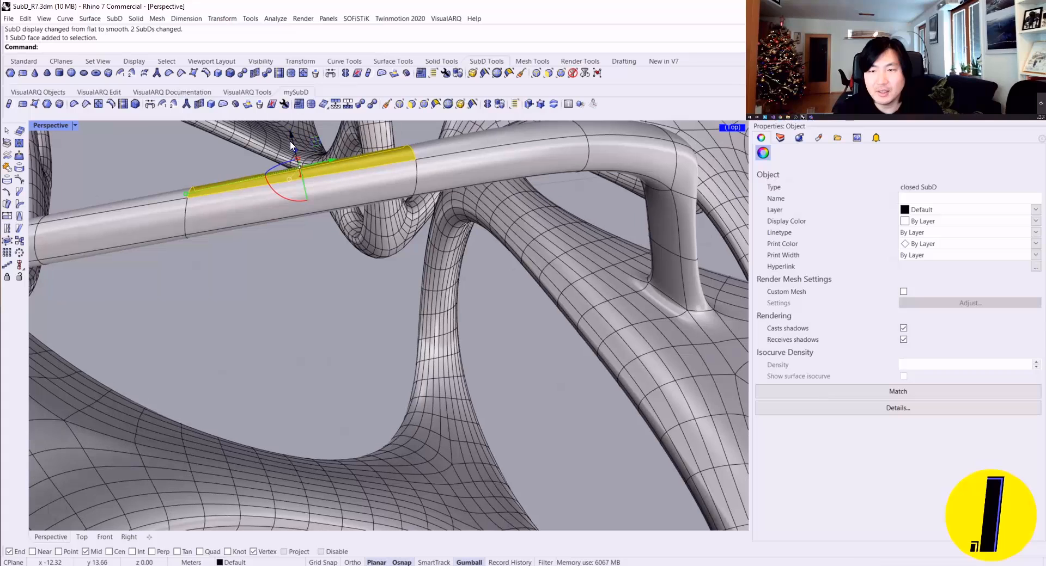
drag(299, 178, 297, 175)
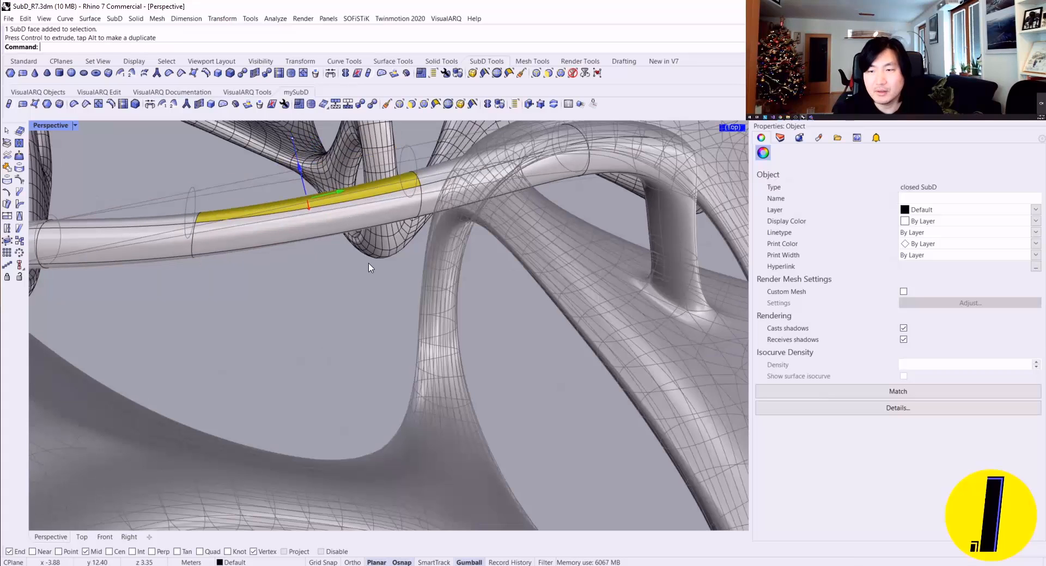
right_drag(369, 264, 79, 335)
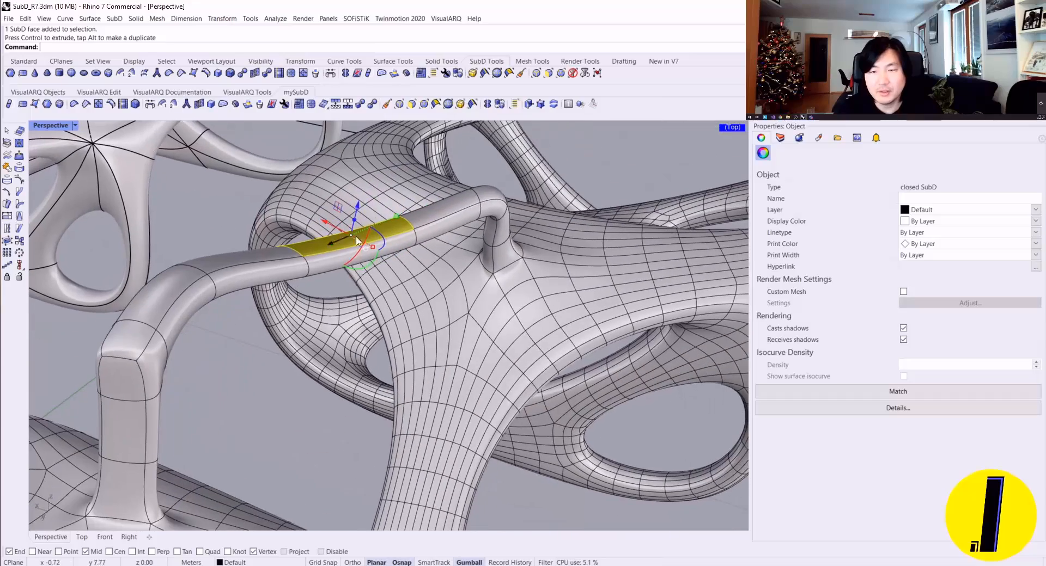
drag(357, 210, 380, 154)
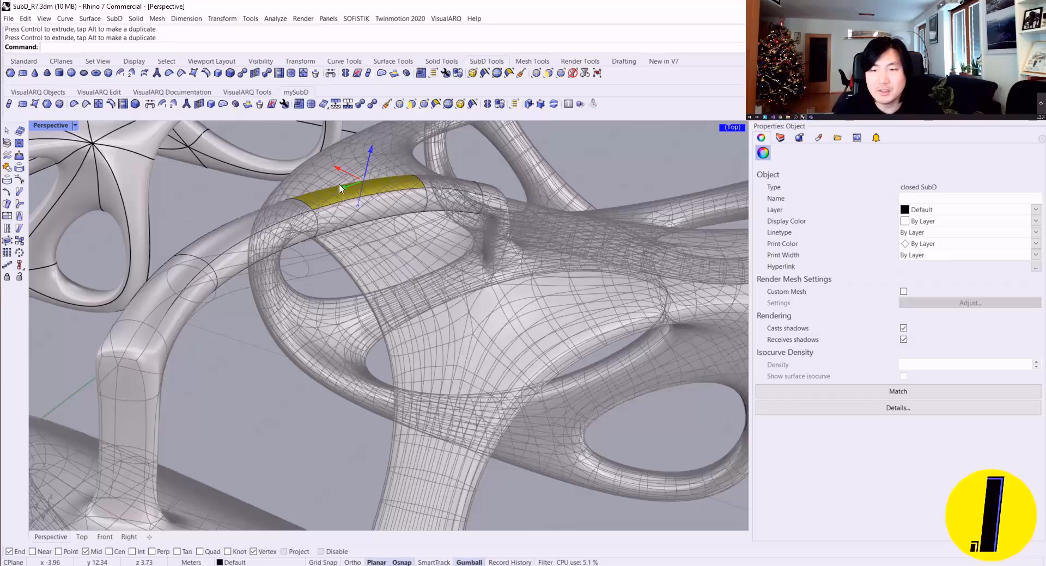
right_drag(364, 192, 345, 236)
right_drag(357, 183, 409, 240)
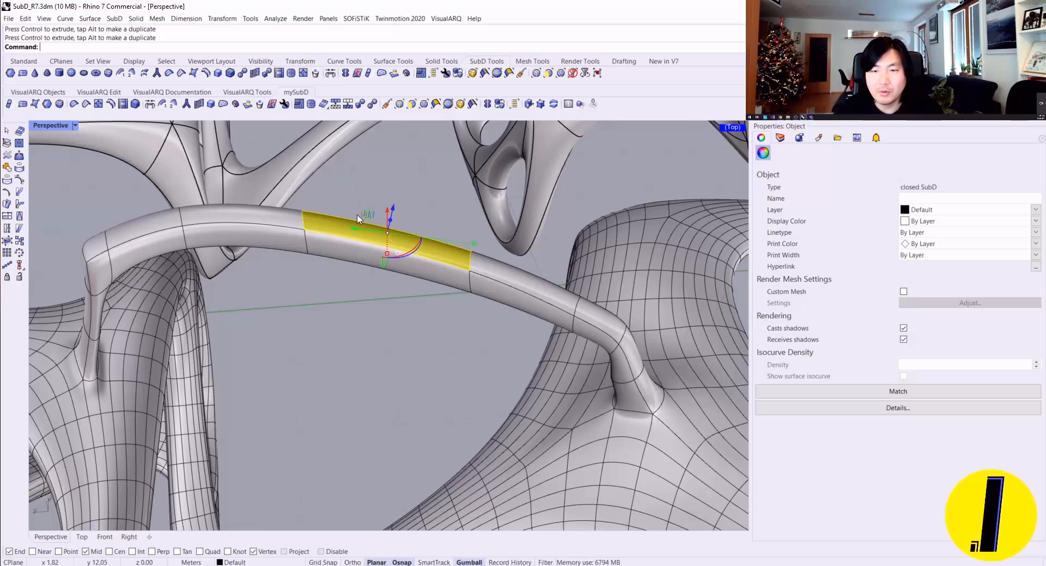
Step: Enable SoftTransform on the selected bridge face with a falloff radius reaching the neighbouring segments, and pull the face upward
right_drag(267, 228, 251, 211)
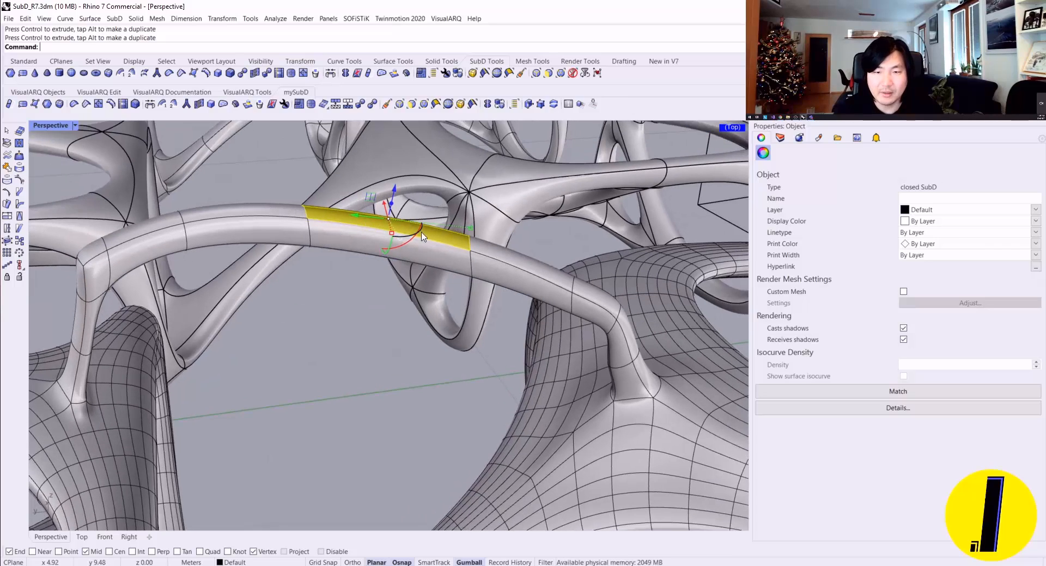
right_drag(537, 294, 273, 205)
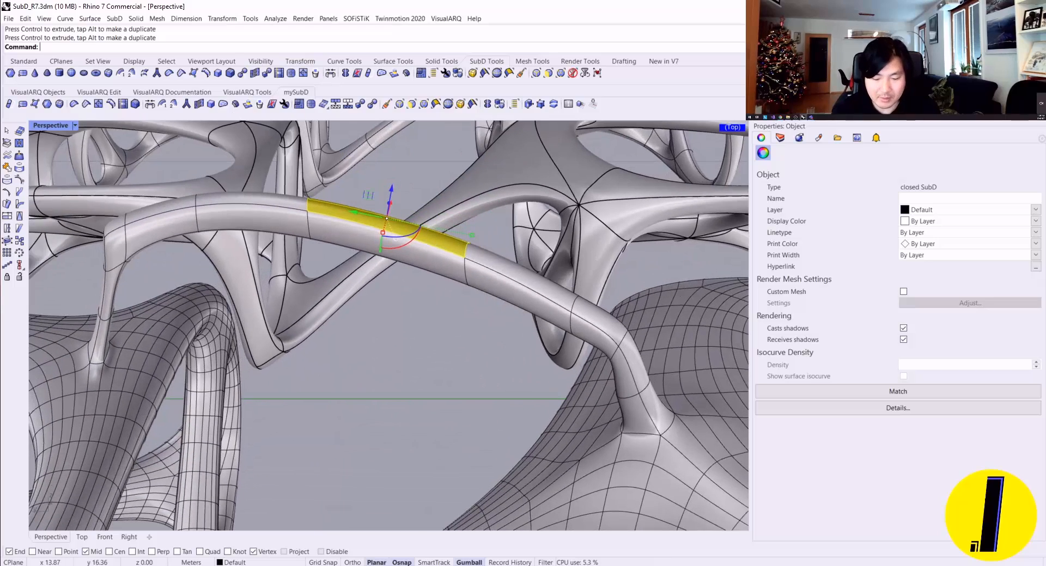
text(Transform)
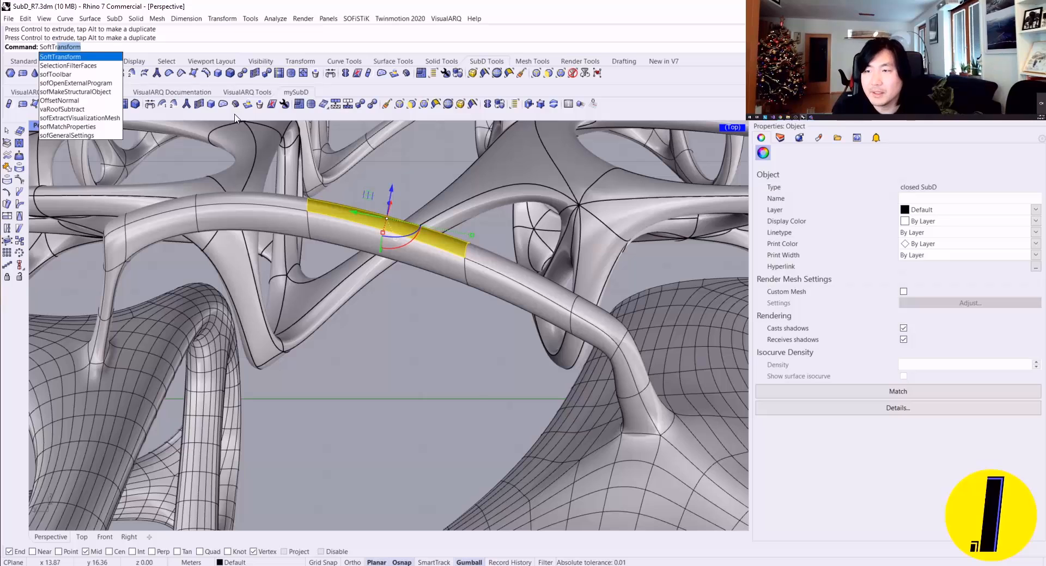
key(Return)
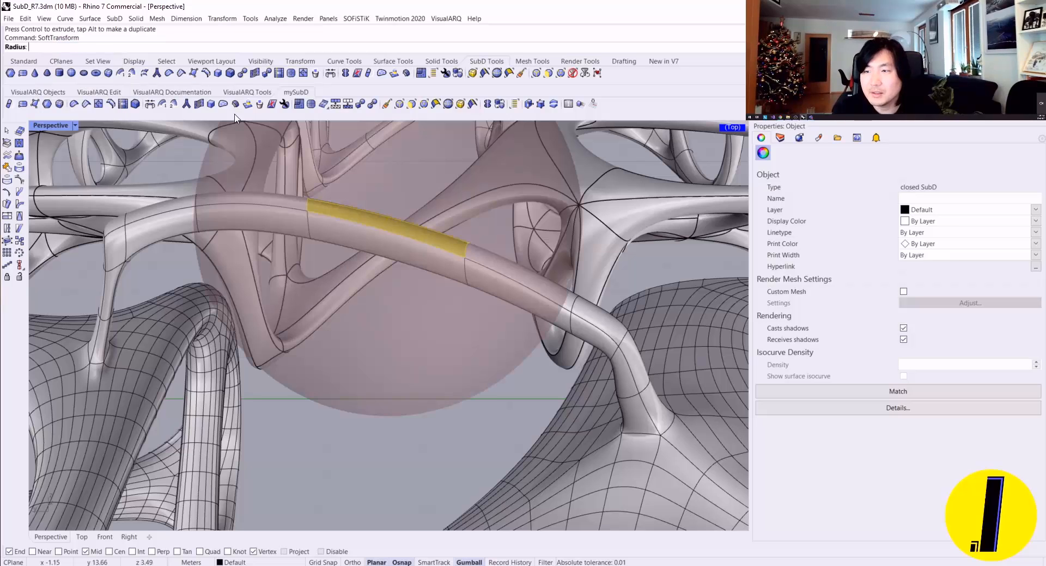
click(418, 244)
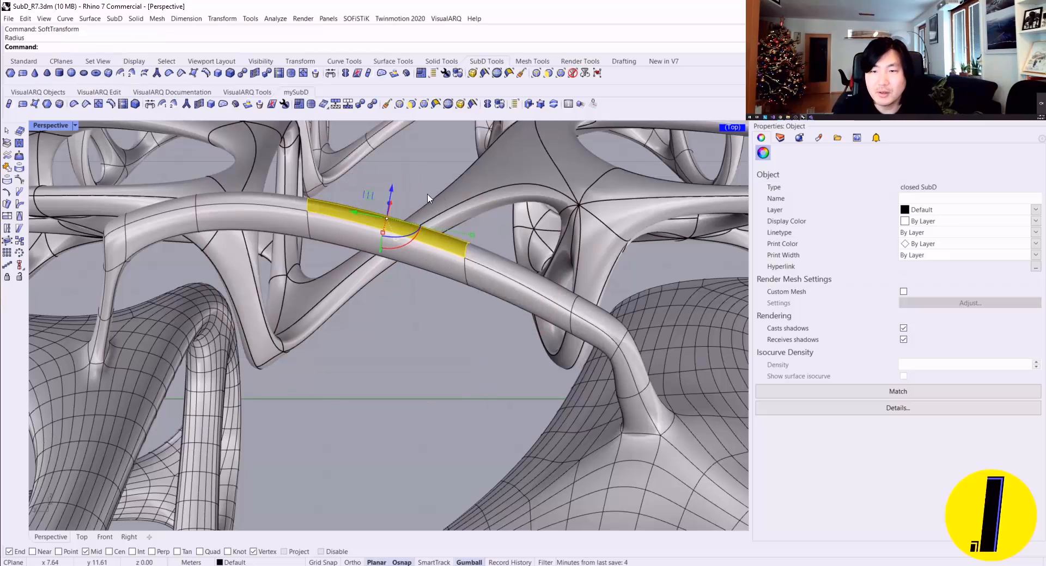
right_drag(428, 198, 403, 172)
drag(393, 184, 402, 138)
drag(401, 173, 402, 169)
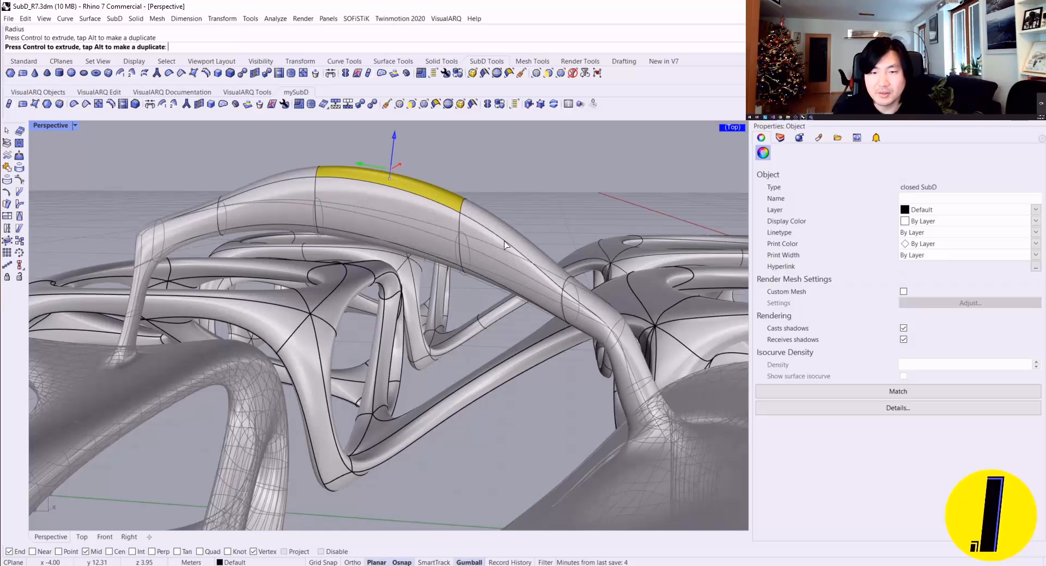
Step: Raise the bridge's top face a little further with the soft falloff and deselect it
right_drag(487, 310, 494, 267)
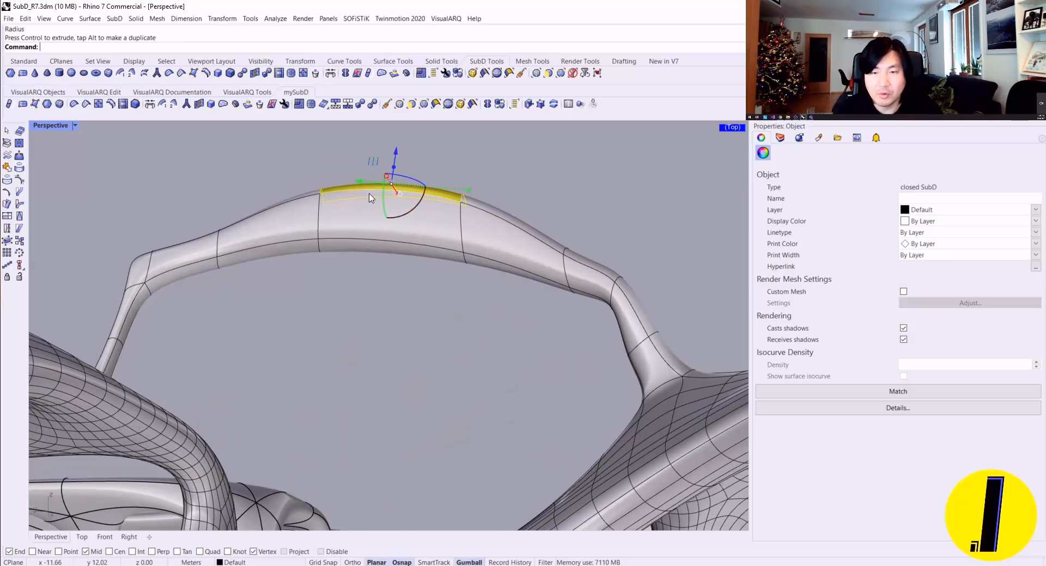
right_drag(316, 200, 342, 212)
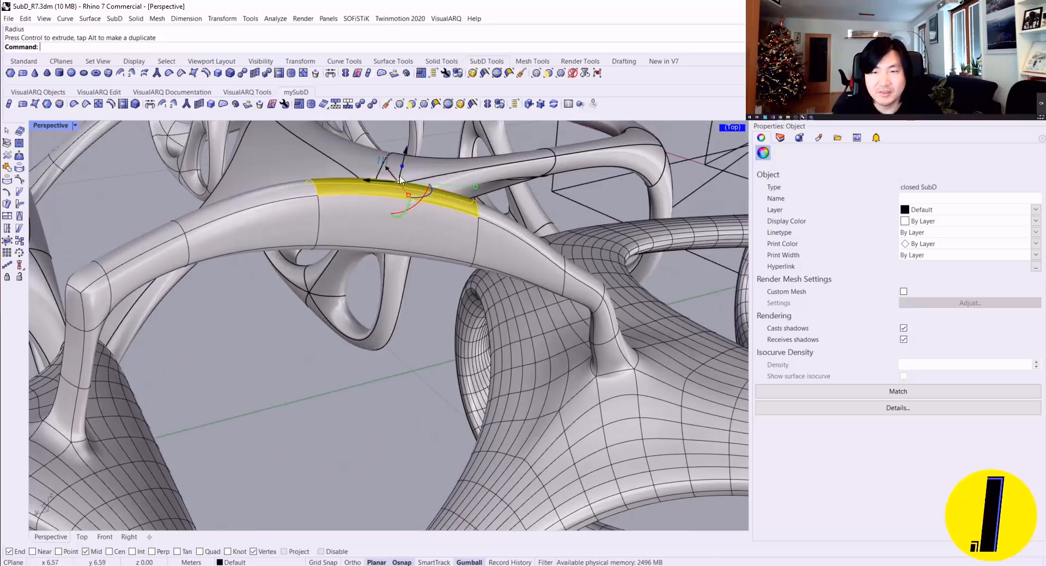
drag(408, 152, 423, 169)
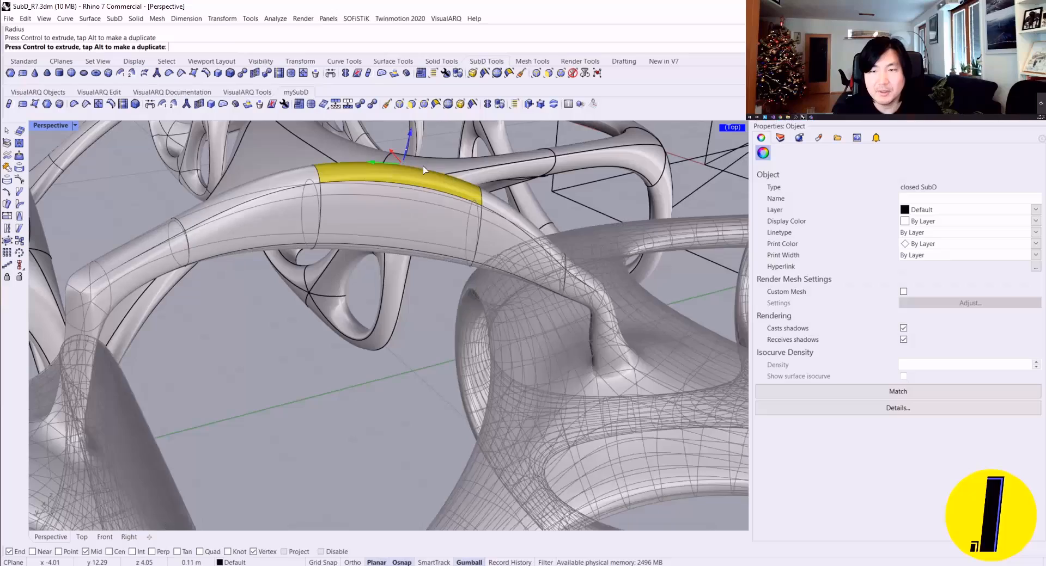
drag(446, 206, 456, 231)
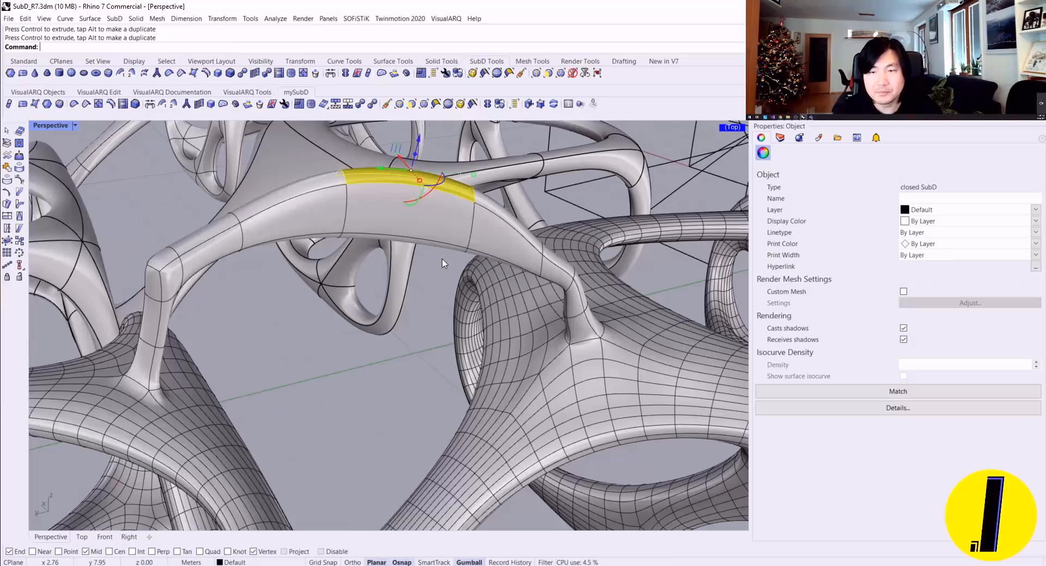
key(Escape)
Step: Examine the arched bridge as a flat control cage from a low angle and return to the smooth display
right_drag(425, 275, 334, 245)
key(Tab)
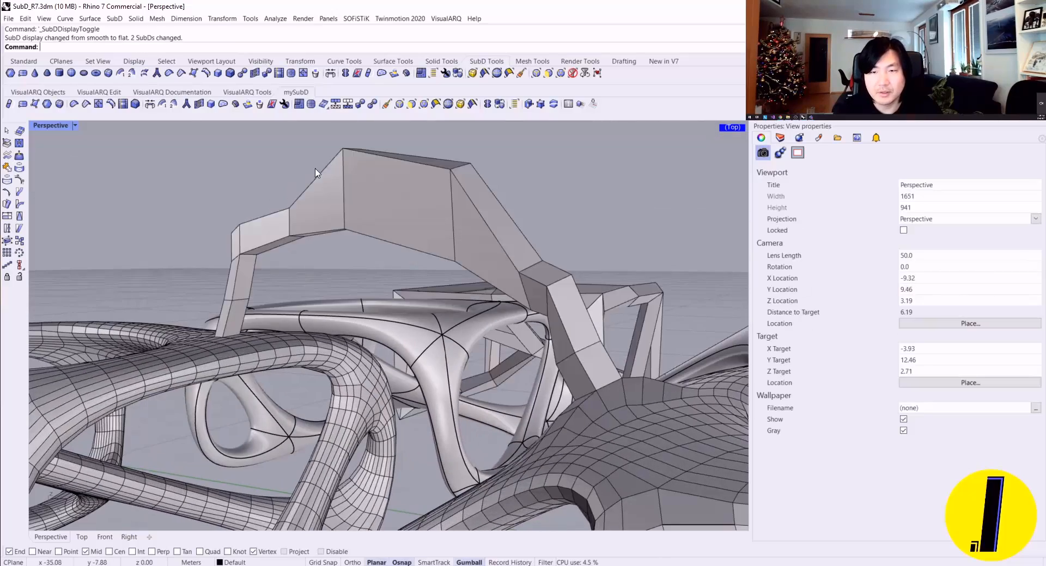
right_drag(419, 188, 402, 260)
key(Tab)
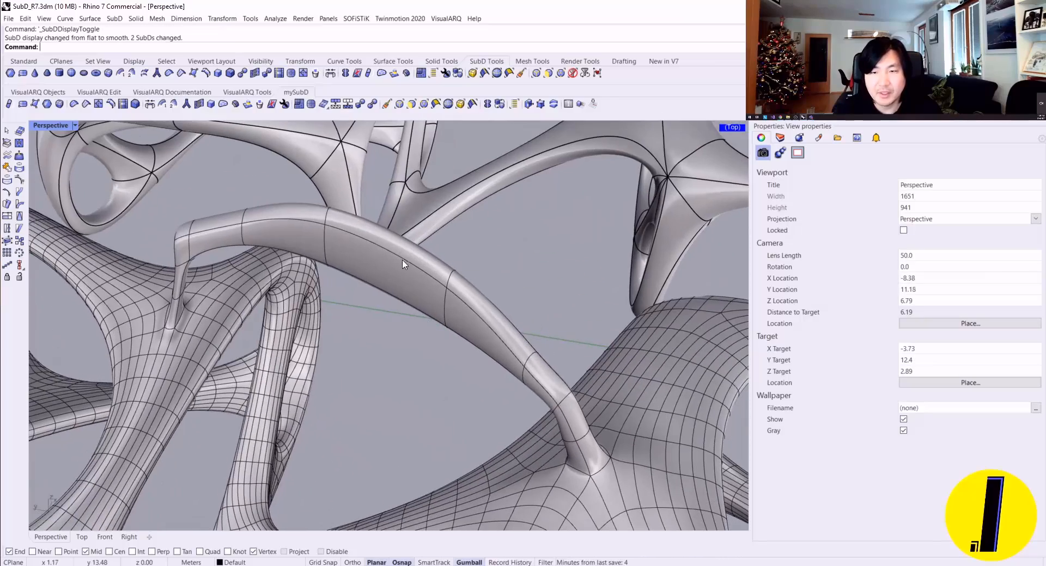
Step: Reselect the arch's top middle face, set a new SoftTransform radius around it, and pull the face sideways
ctrl+shift+click(362, 232)
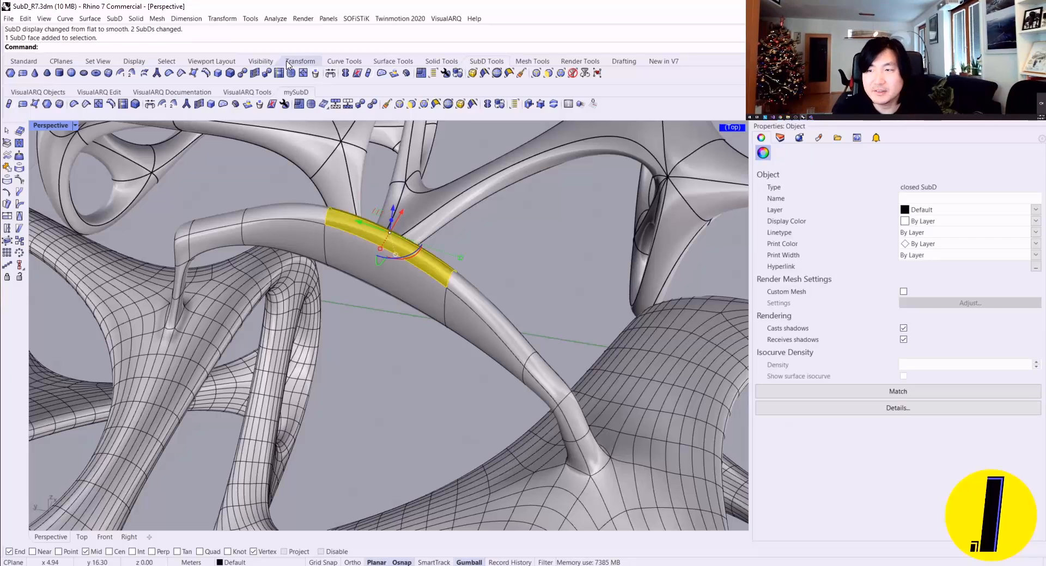
middle_click(325, 48)
click(360, 122)
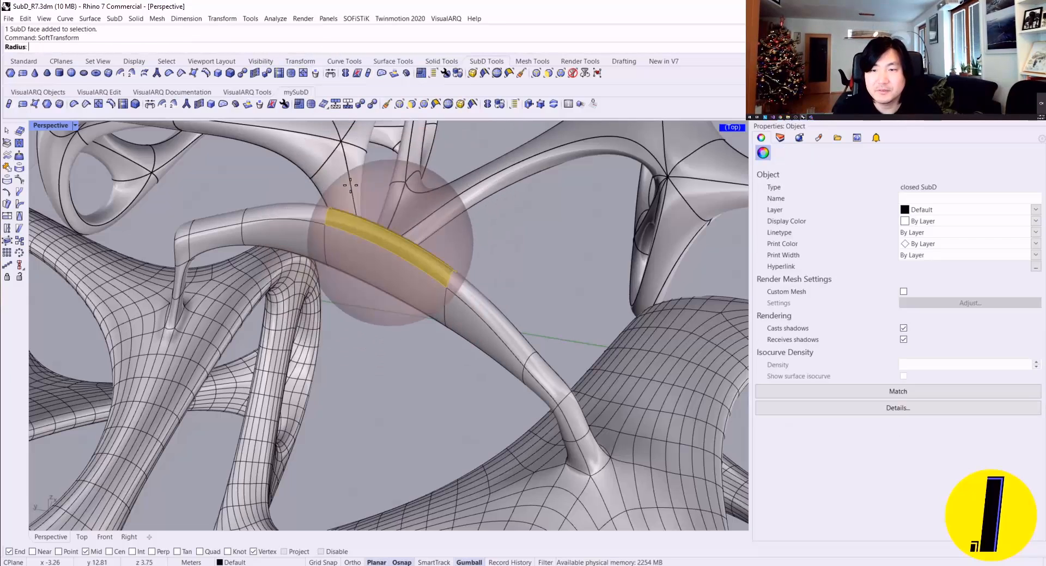
click(525, 231)
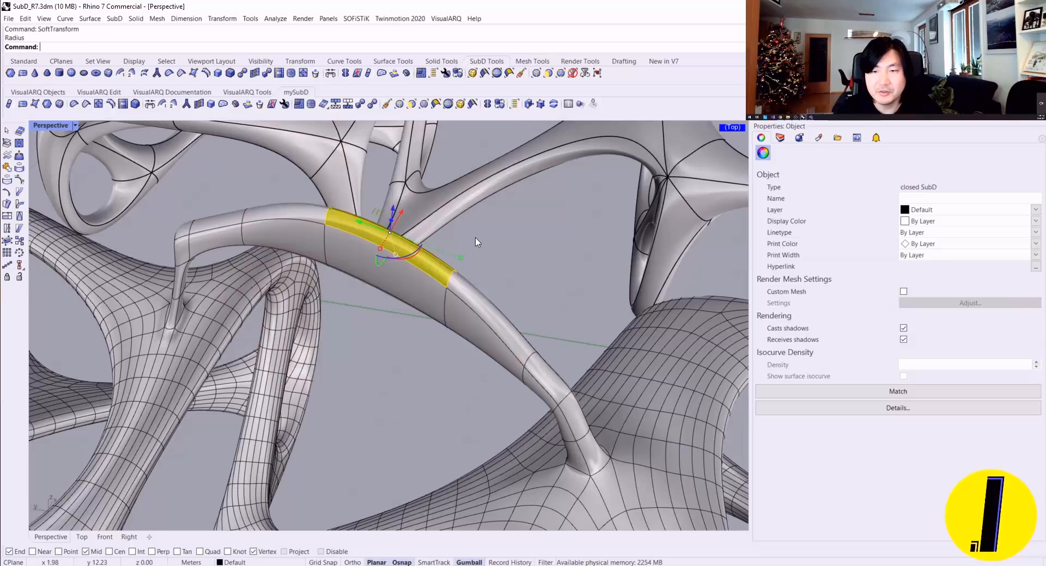
right_drag(415, 234, 388, 231)
drag(394, 221, 430, 196)
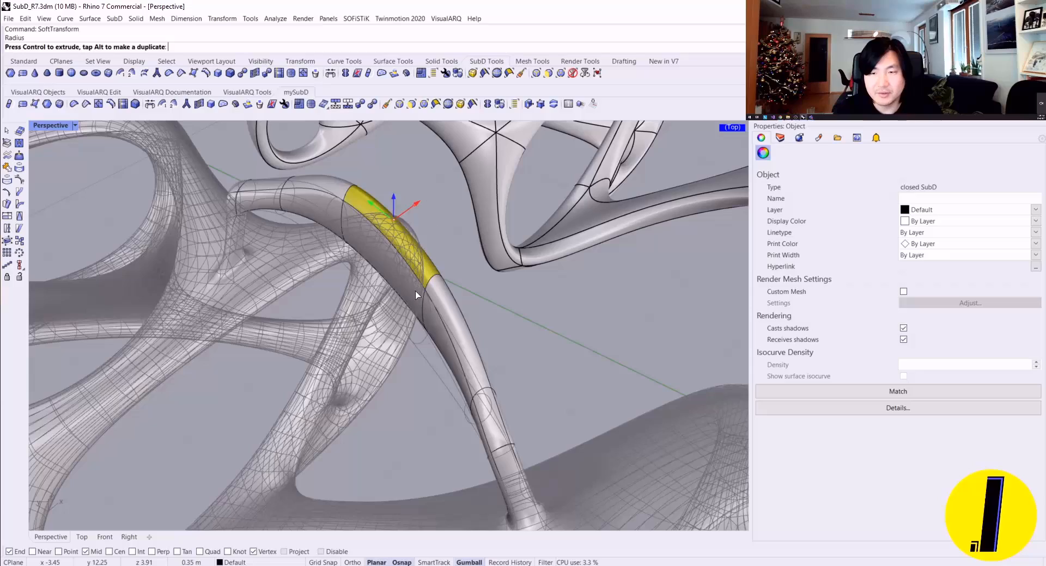
right_drag(404, 223, 444, 289)
Step: Reposition the arch's top face further with the soft falloff, lower it vertically, and deselect it
drag(434, 186, 485, 152)
mouse_move(485, 152)
right_down()
mouse_move(497, 145)
mouse_move(469, 157)
right_up()
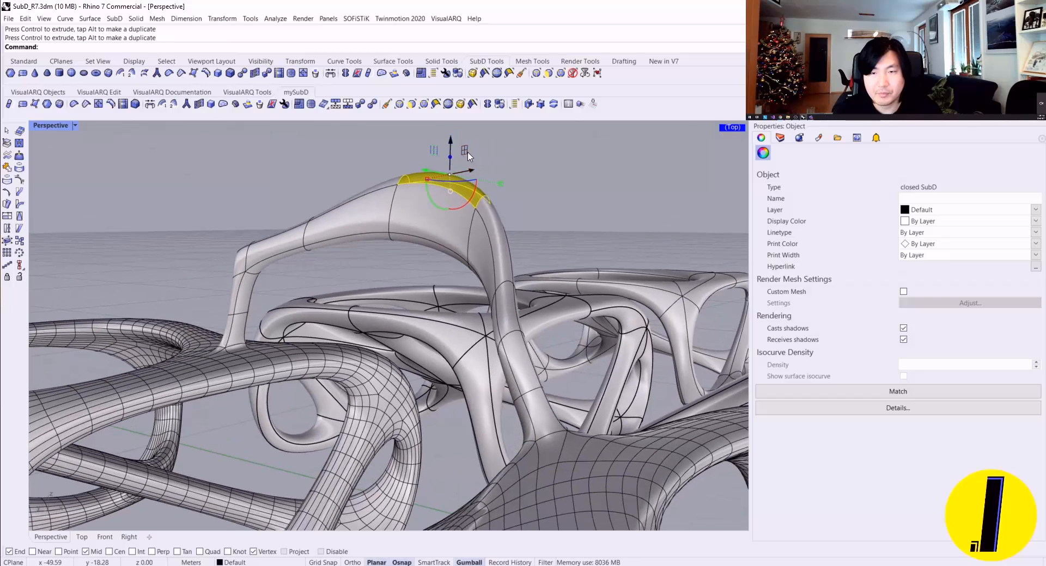
drag(455, 146, 443, 256)
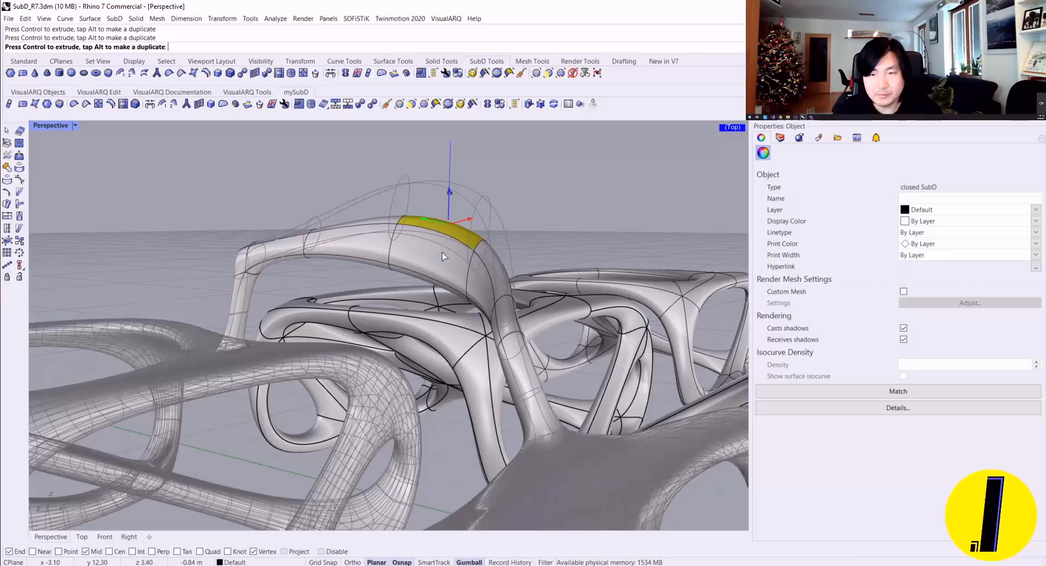
drag(459, 327, 456, 342)
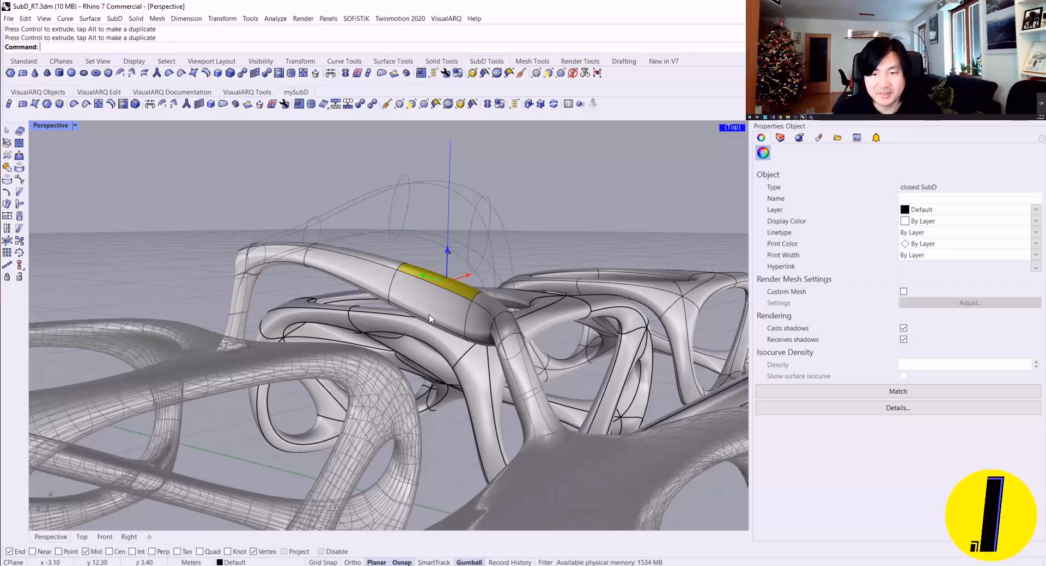
click(571, 286)
Step: Examine the edited bridge from several angles and review all the SubD frames together
right_drag(530, 307, 463, 341)
scroll(463, 340, down, 8)
right_drag(534, 338, 269, 343)
scroll(305, 294, down, 6)
right_drag(405, 278, 502, 287)
scroll(463, 251, down, 2)
right_drag(456, 243, 594, 260)
scroll(516, 250, down, 2)
right_drag(452, 303, 487, 353)
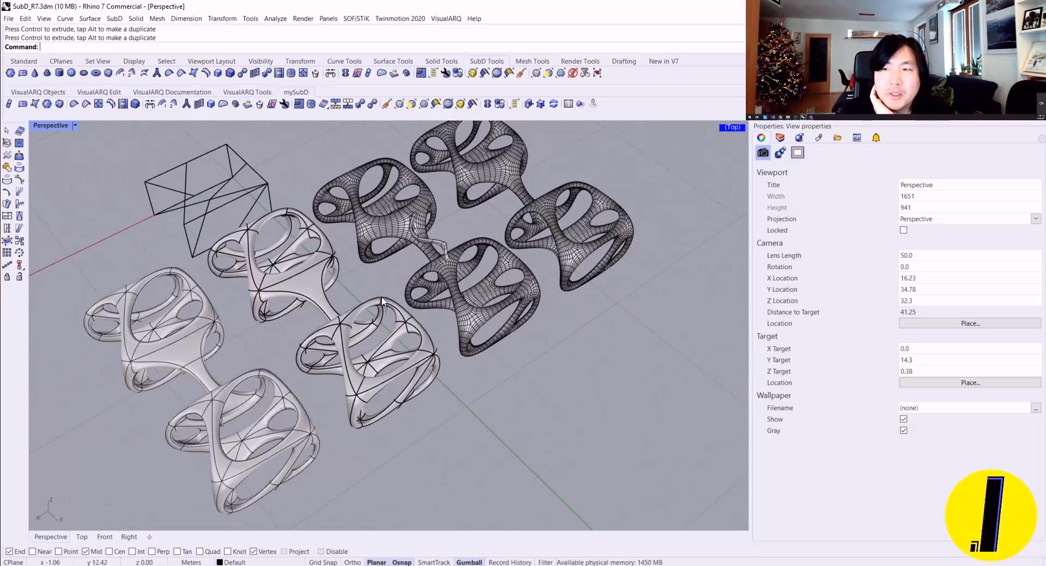
right_drag(375, 294, 364, 278)
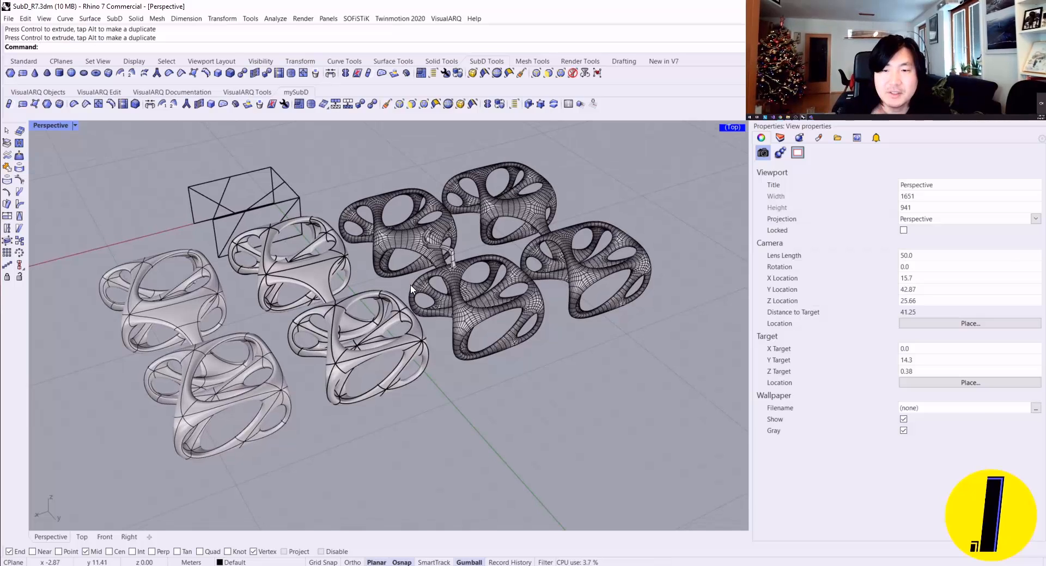
Step: Create a SubD box with a 3 by 3 m base, 2 m height and 2 divisions per direction beside the frames, using grid snap
click(75, 104)
scroll(454, 418, up, 2)
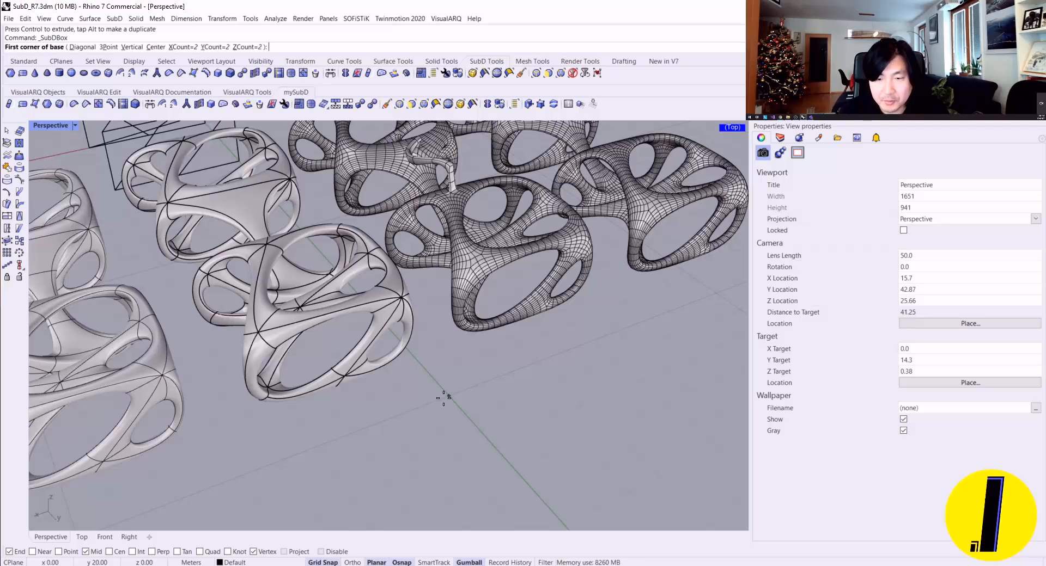
click(448, 396)
click(606, 426)
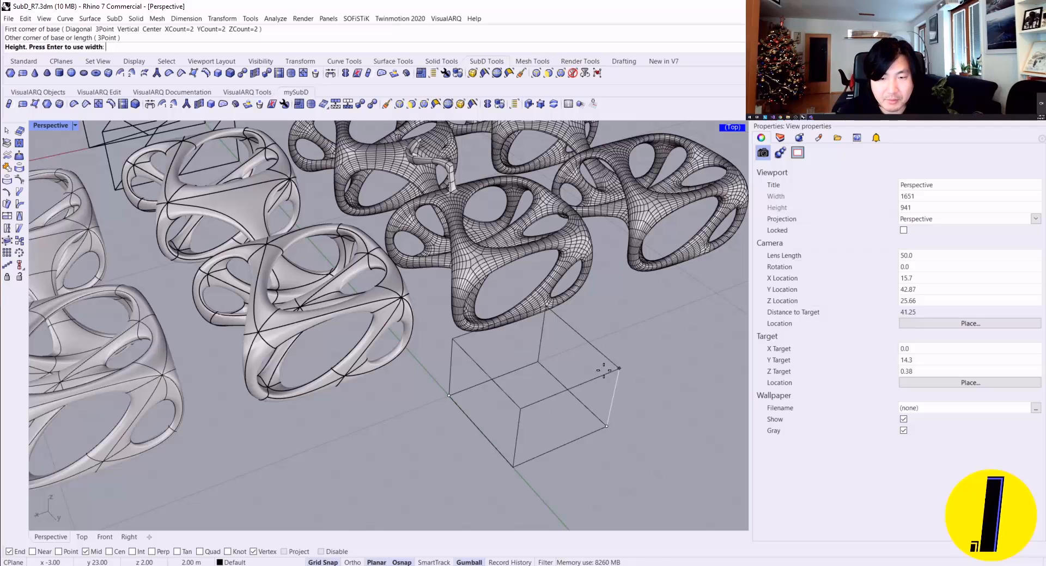
click(605, 369)
scroll(618, 358, down, 3)
scroll(578, 305, up, 5)
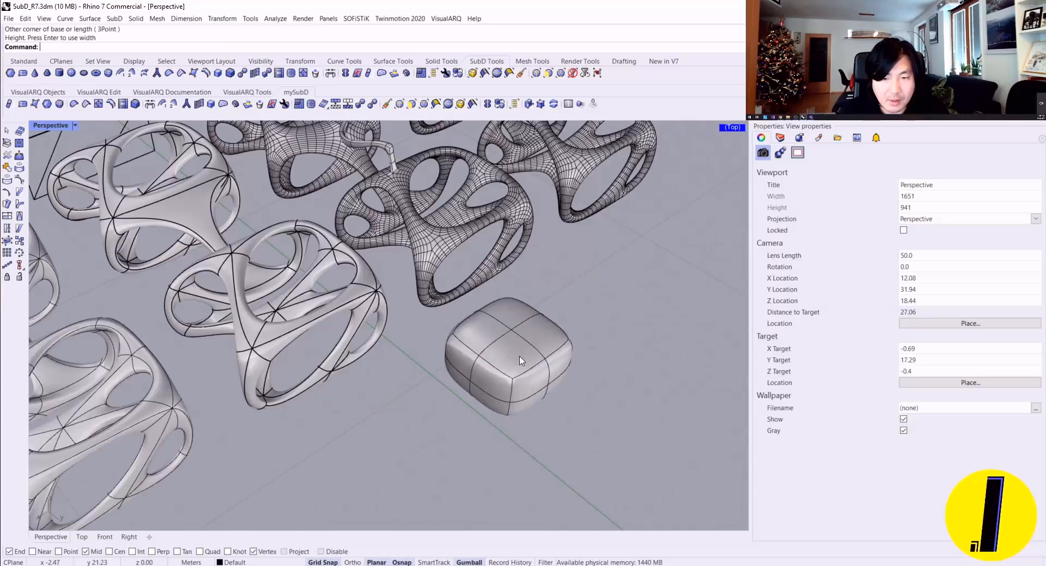
Step: Compare the new SubD box in flat and smooth display up close, leaving it in flat display
key(Tab)
scroll(526, 359, up, 3)
key(Tab)
key(Tab)
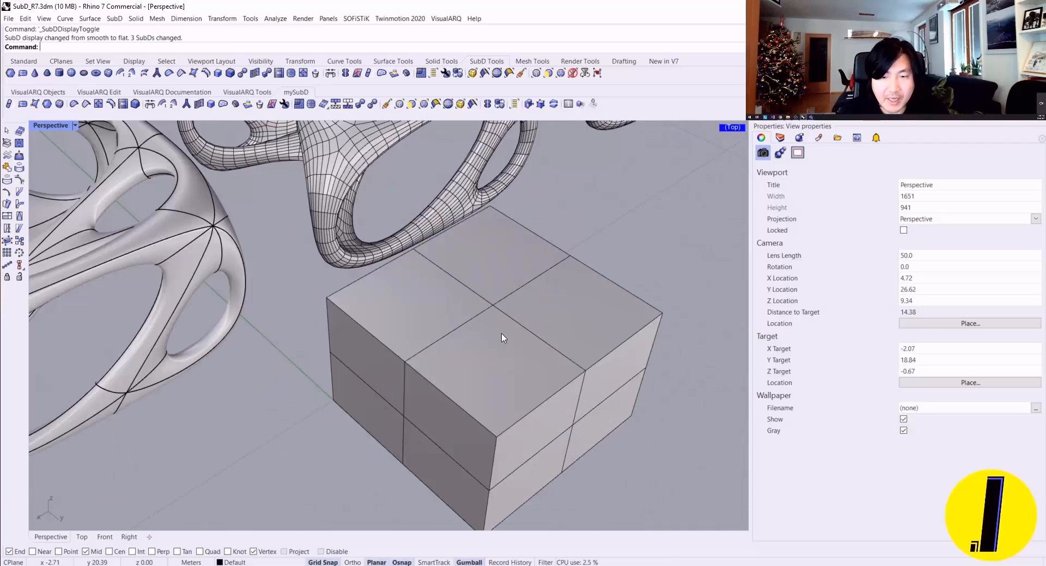
Step: Select the box's middle edge loop and insert a new parallel edge loop about halfway towards one side
right_drag(502, 338, 426, 301)
ctrl+shift+double_click(404, 294)
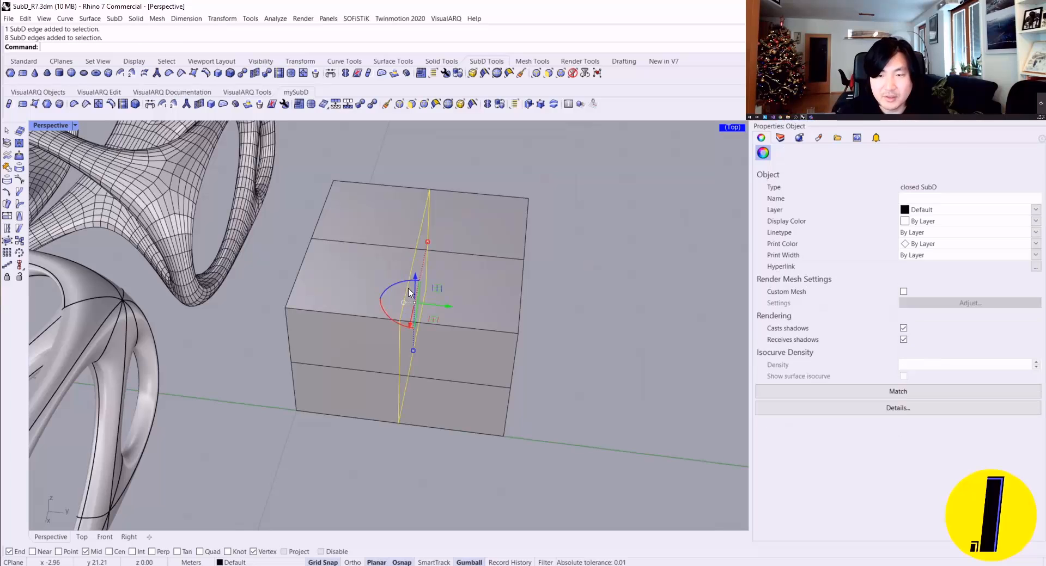
key(Escape)
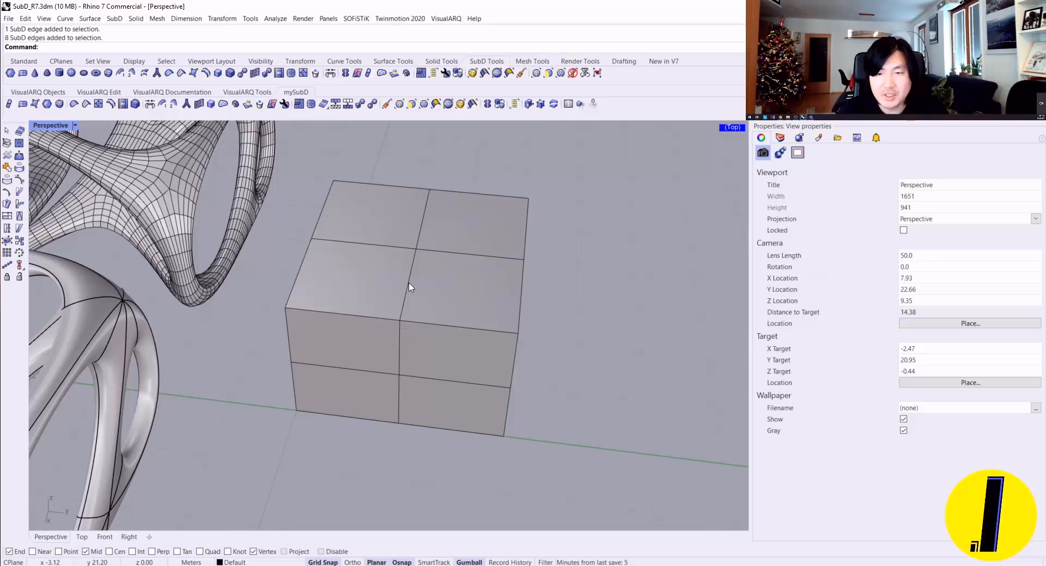
ctrl+shift+double_click(410, 288)
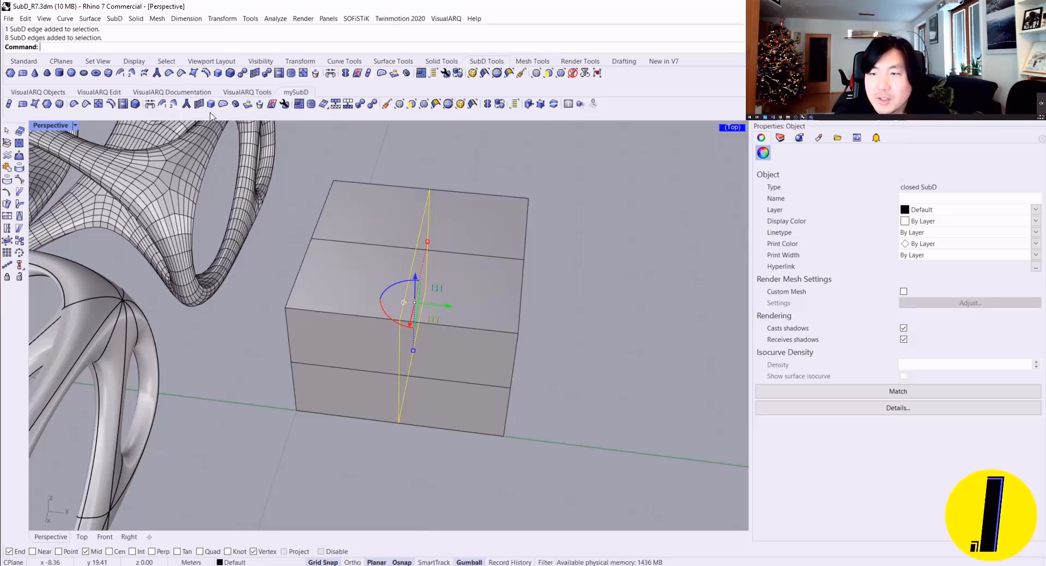
click(116, 105)
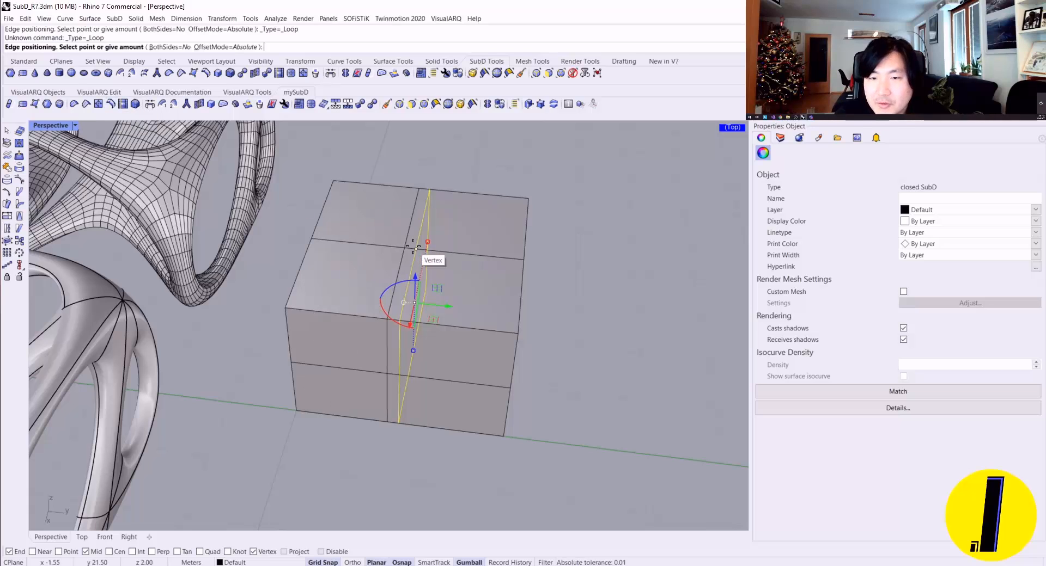
click(468, 269)
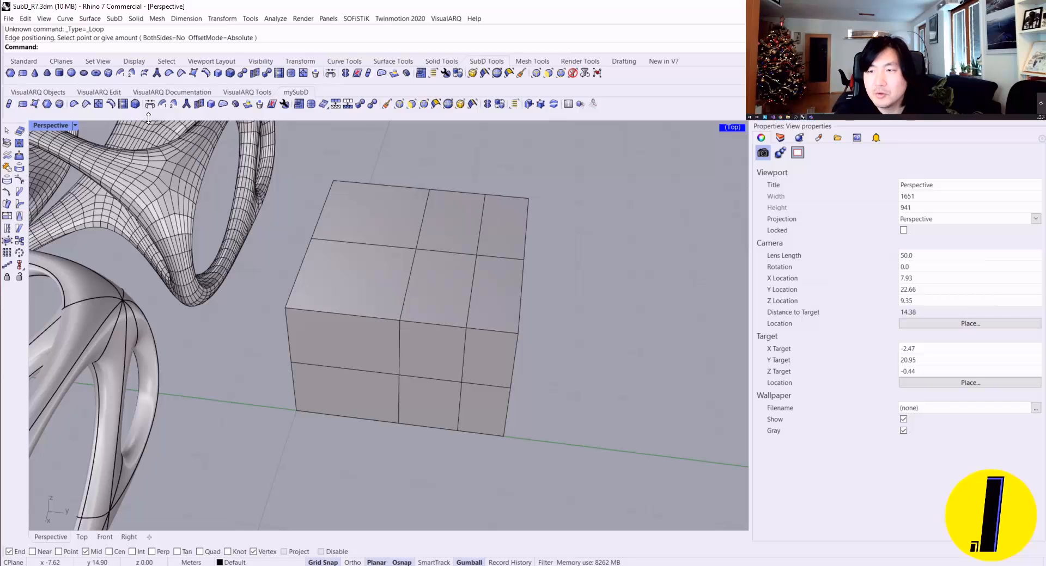
Step: Insert a ring-type edge through the undivided half of the box, positioning it in wireframe display, and return to shaded display
right_click(111, 105)
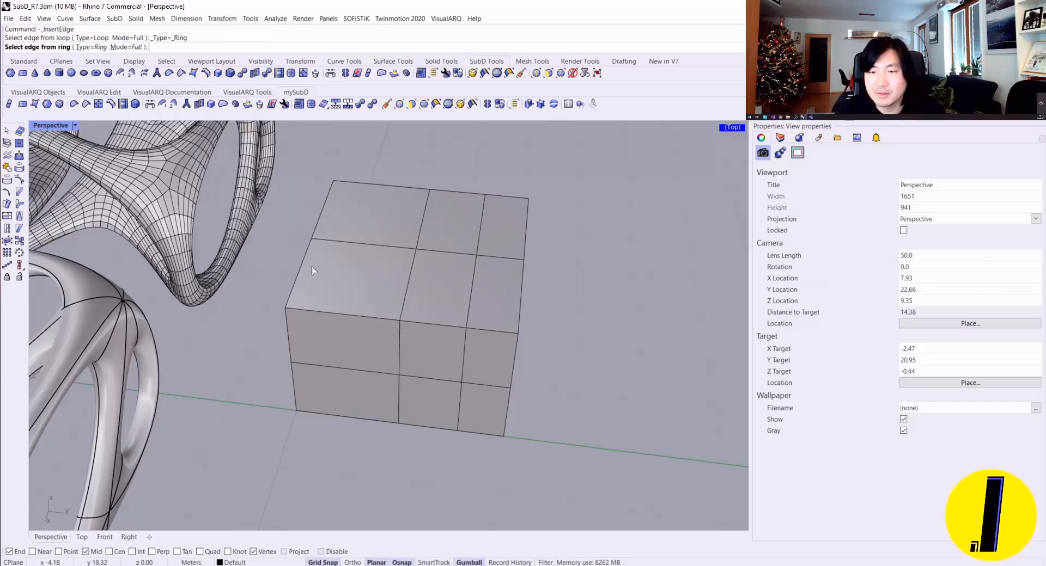
click(364, 316)
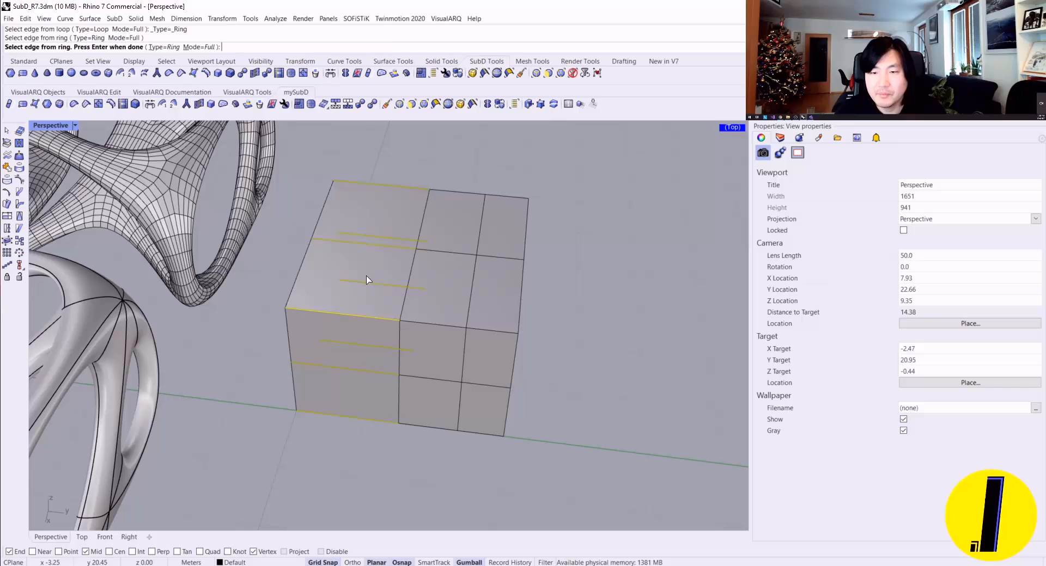
key(Return)
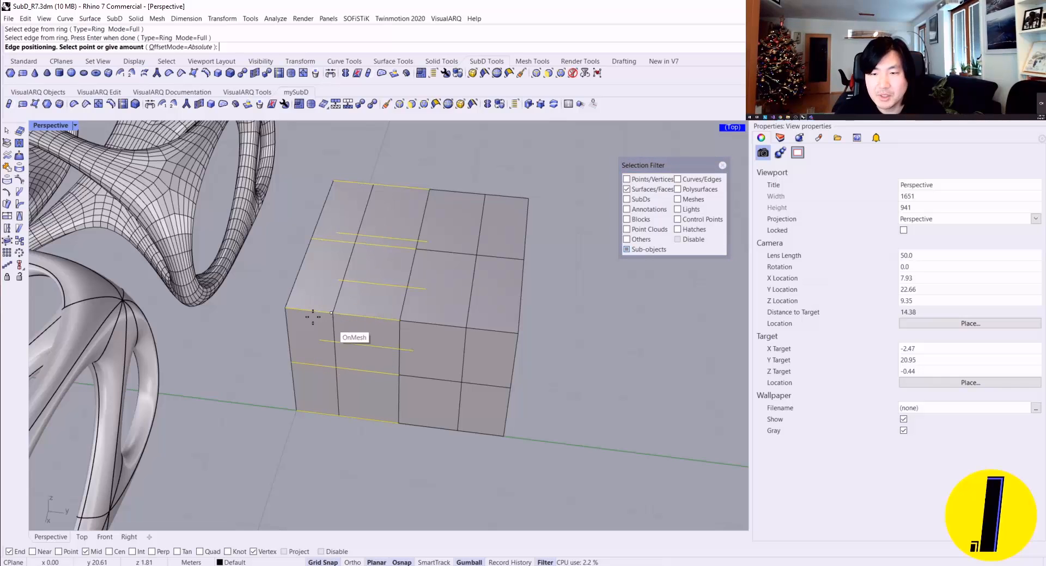
key(ctrl+alt+w)
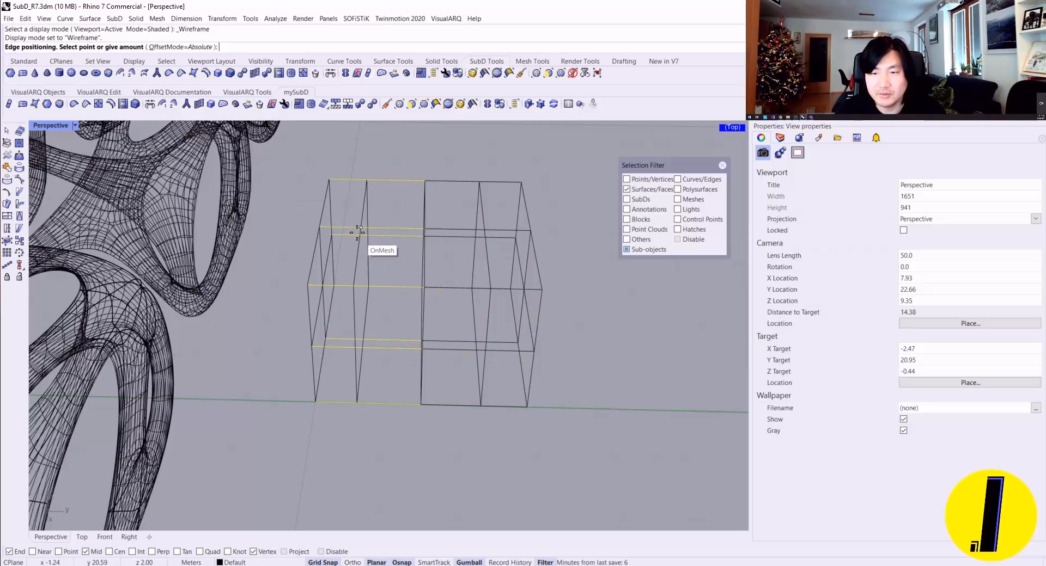
click(353, 263)
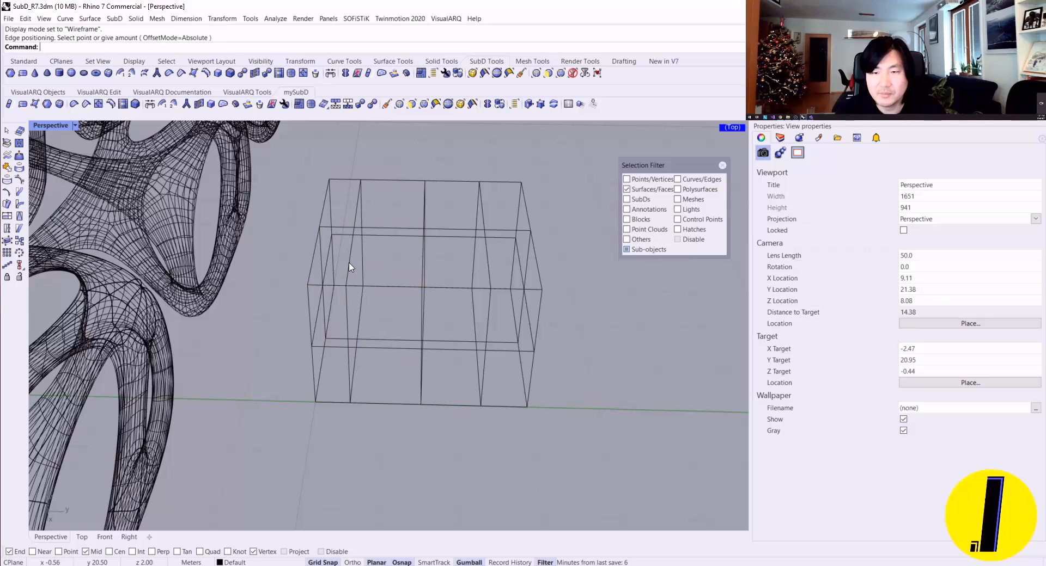
key(ctrl+alt+s)
right_drag(381, 245, 400, 277)
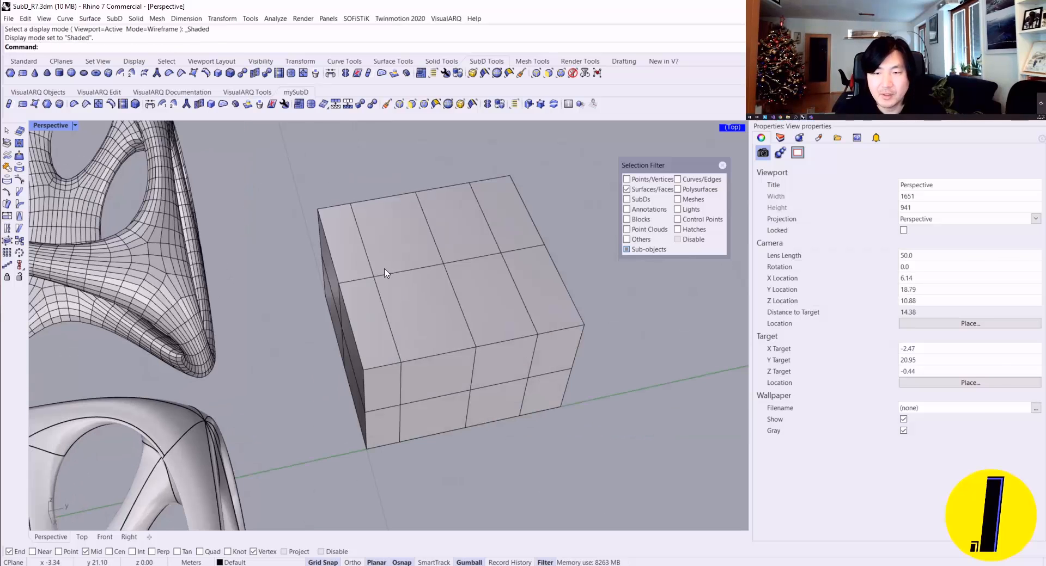
Step: Insert another ring-type edge through the box's back half, perpendicular to the previously inserted edges, about midway along that half
click(111, 104)
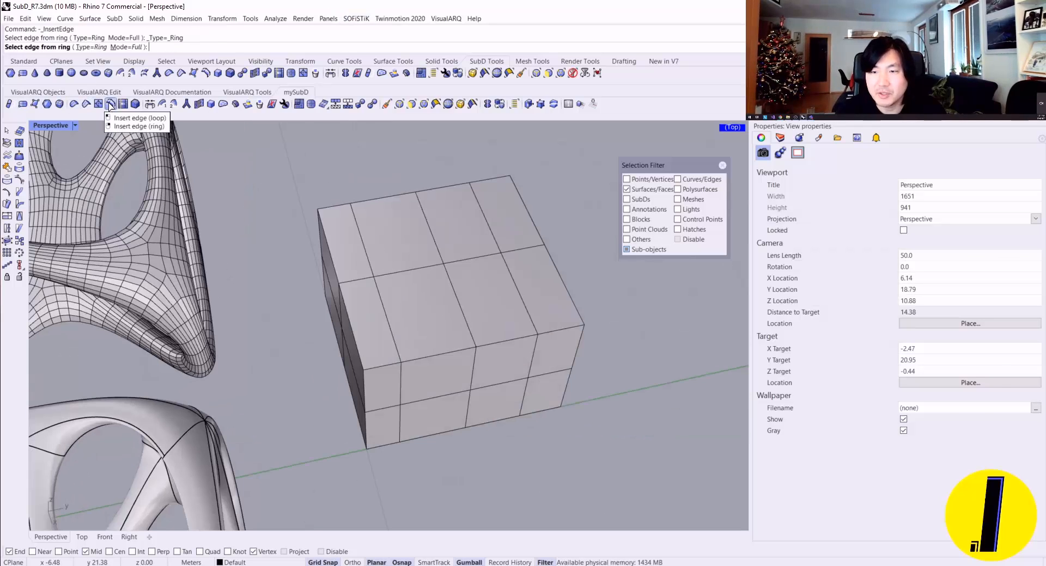
click(334, 261)
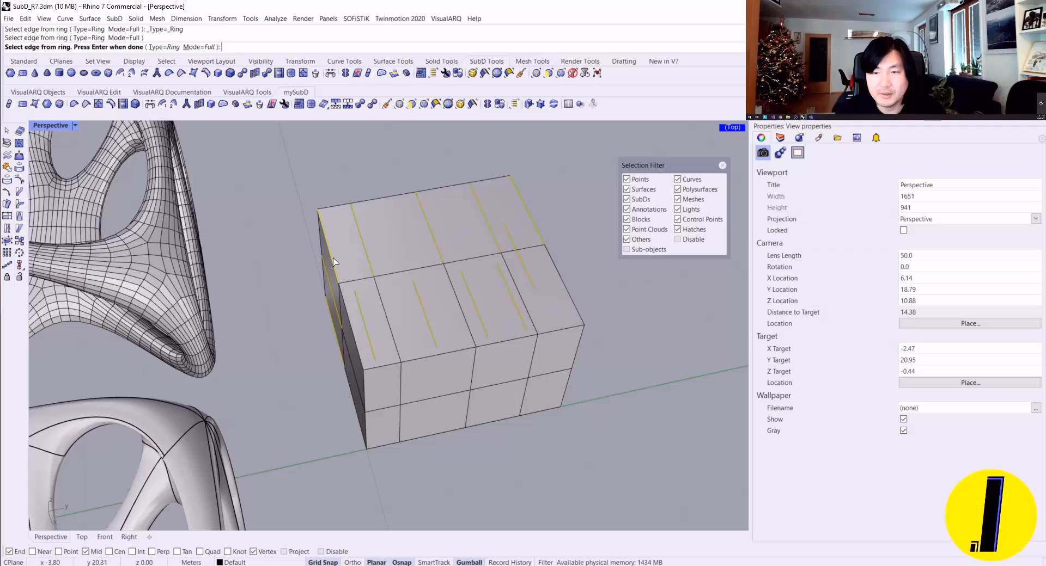
right_click(397, 244)
right_drag(396, 238, 319, 257)
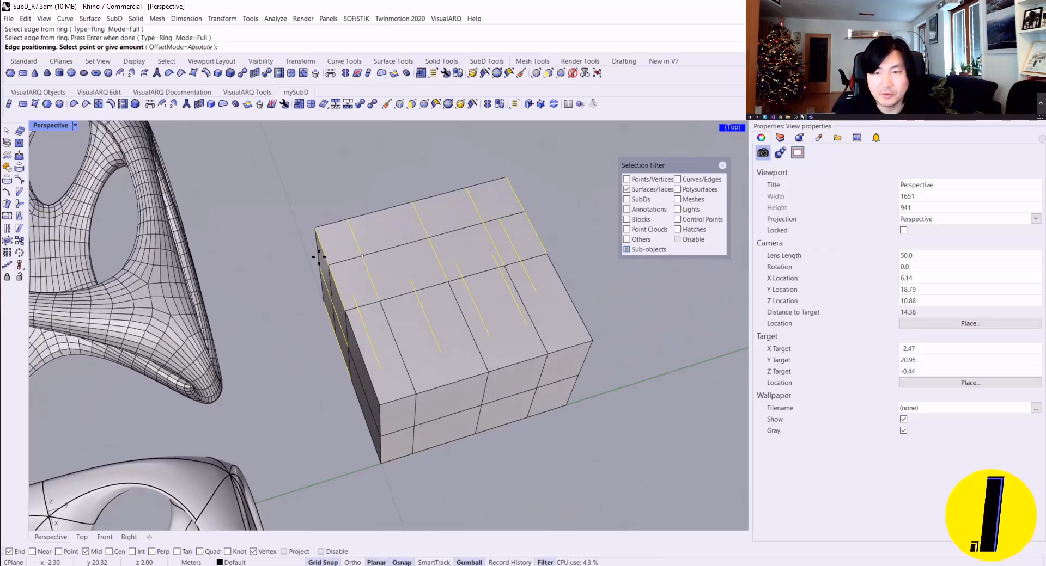
scroll(335, 253, up, 2)
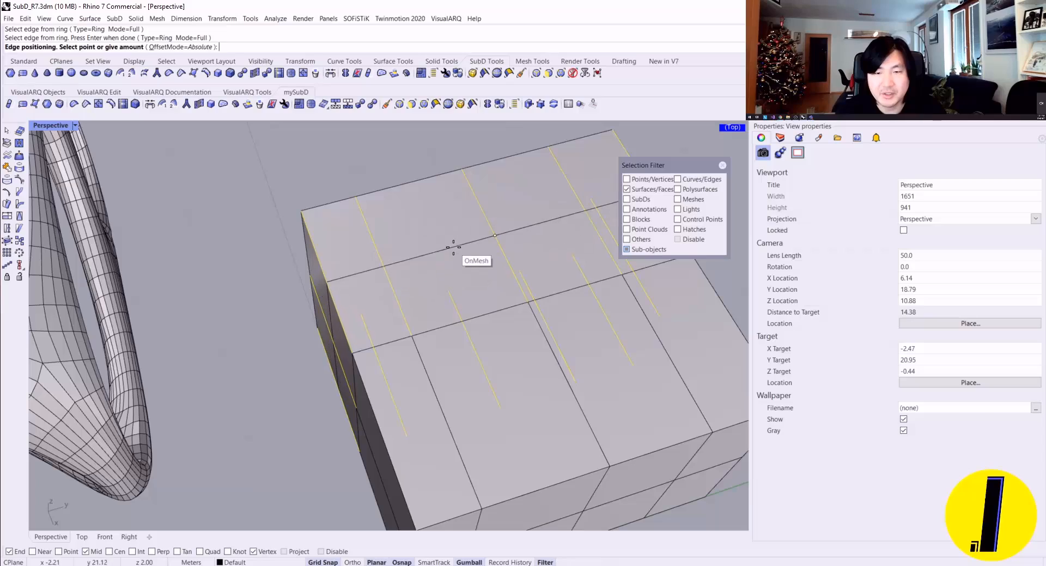
click(437, 238)
scroll(430, 232, up, 3)
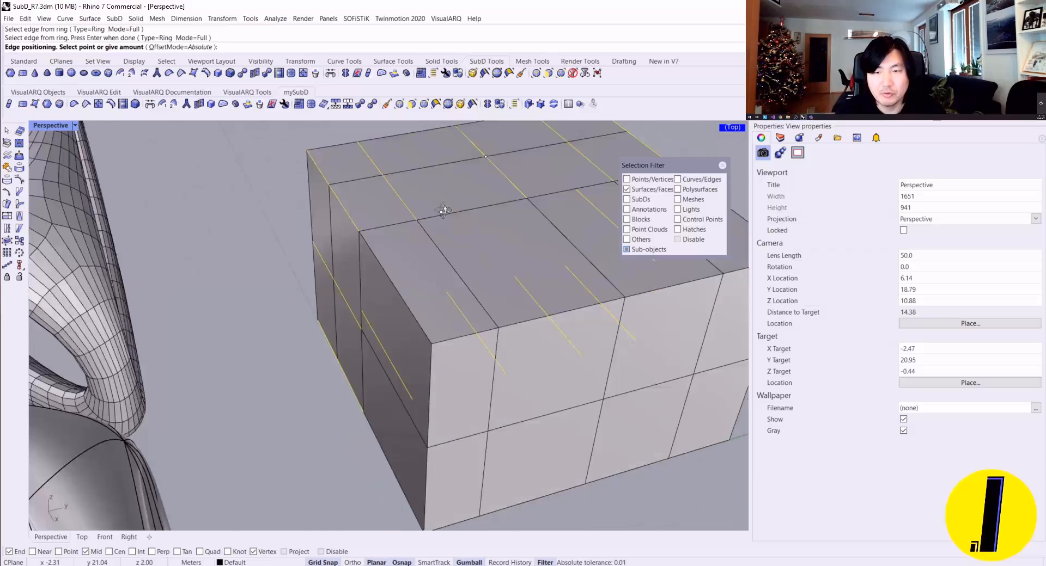
right_drag(428, 228, 183, 190)
scroll(360, 240, down, 6)
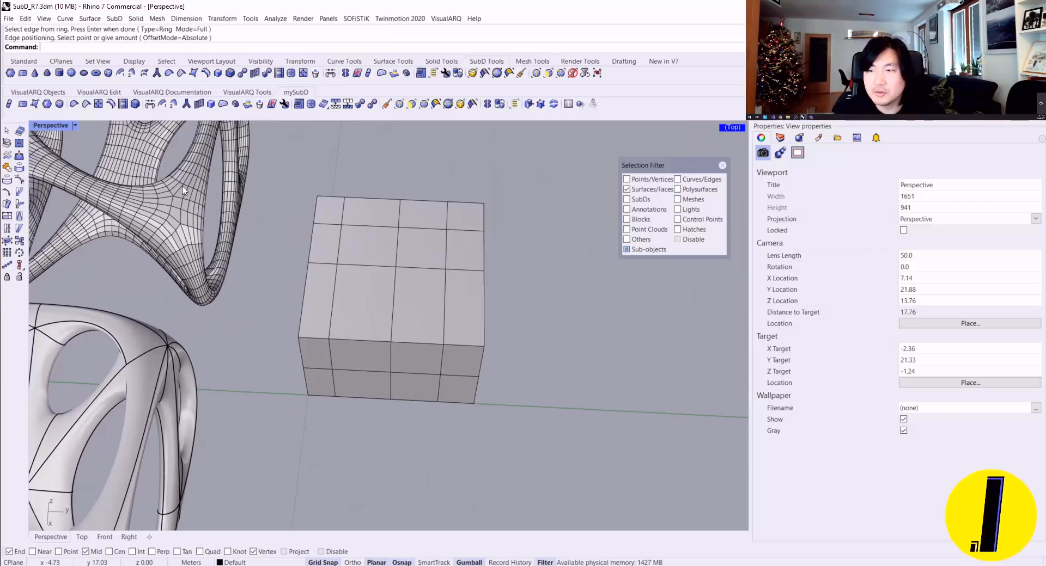
Step: Cut a diagonal edge line across the box's top face between two opposite corners using Insert Point
click(99, 105)
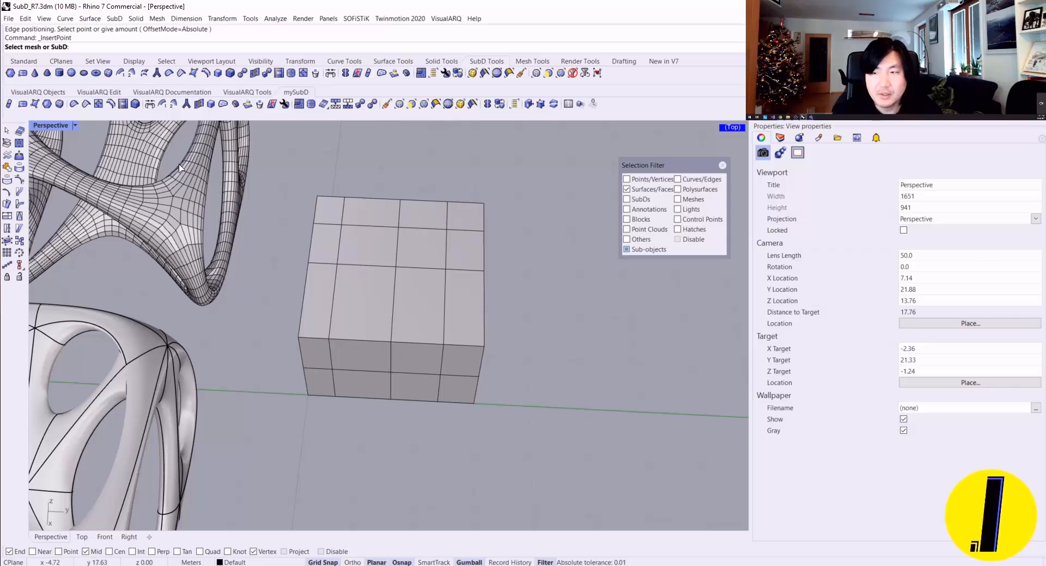
click(342, 309)
scroll(370, 376, up, 2)
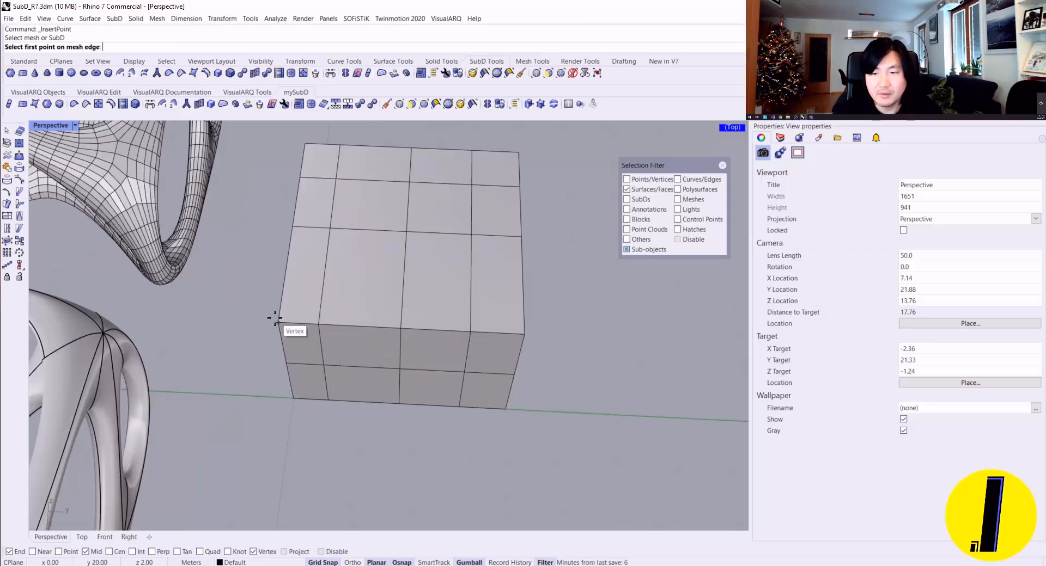
click(274, 319)
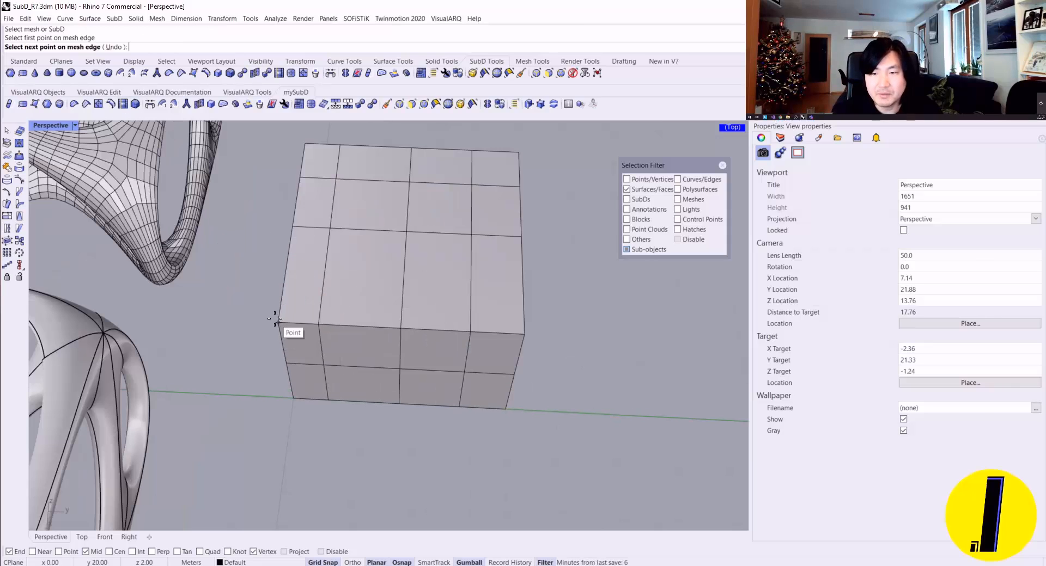
click(521, 157)
right_drag(536, 298, 434, 256)
key(Return)
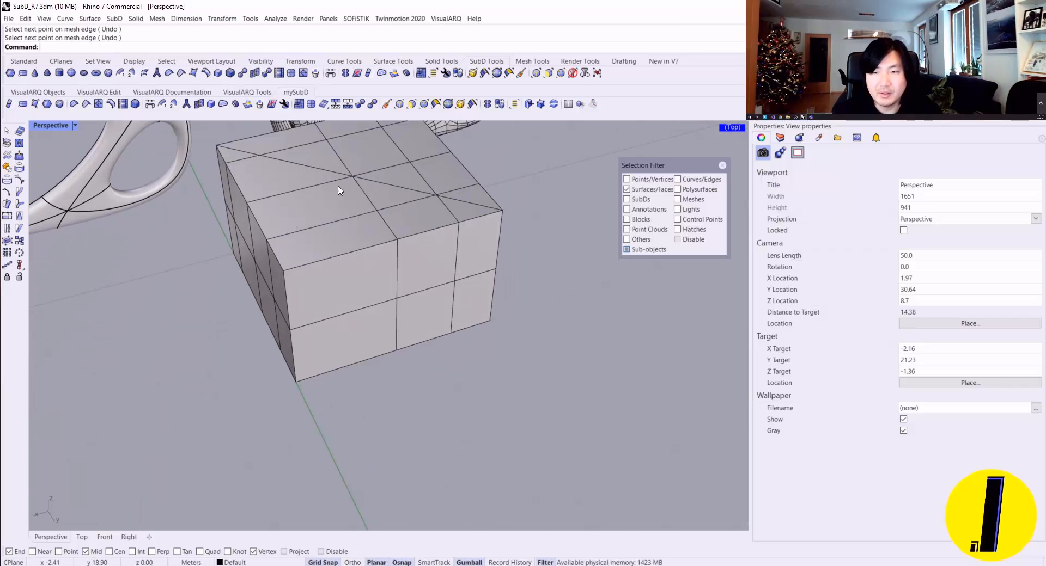
right_drag(339, 188, 374, 275)
scroll(374, 275, up, 2)
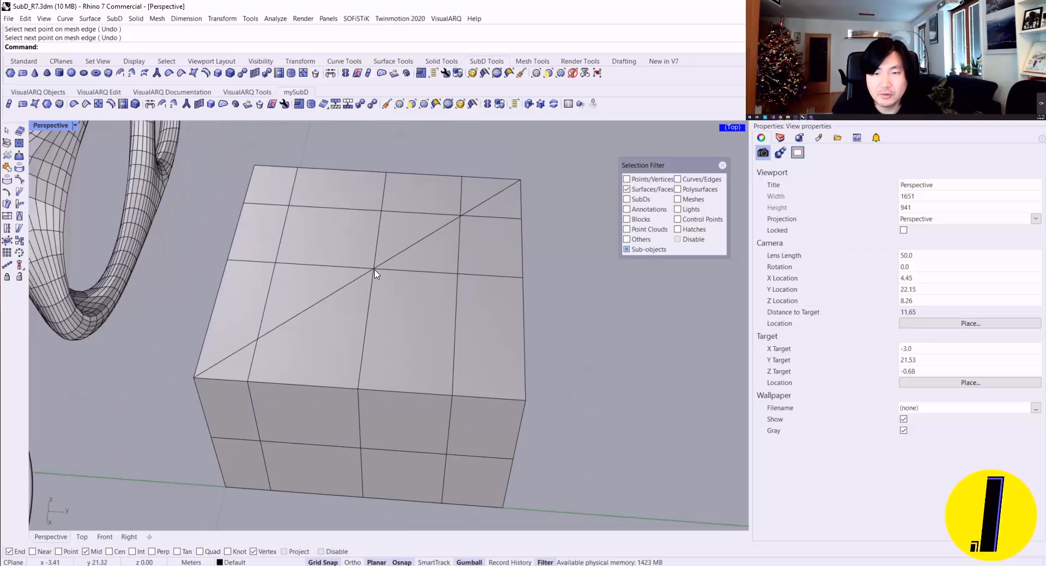
Step: Limit selection to vertices, raise the top face's central vertex into a peak, and deselect it
click(424, 104)
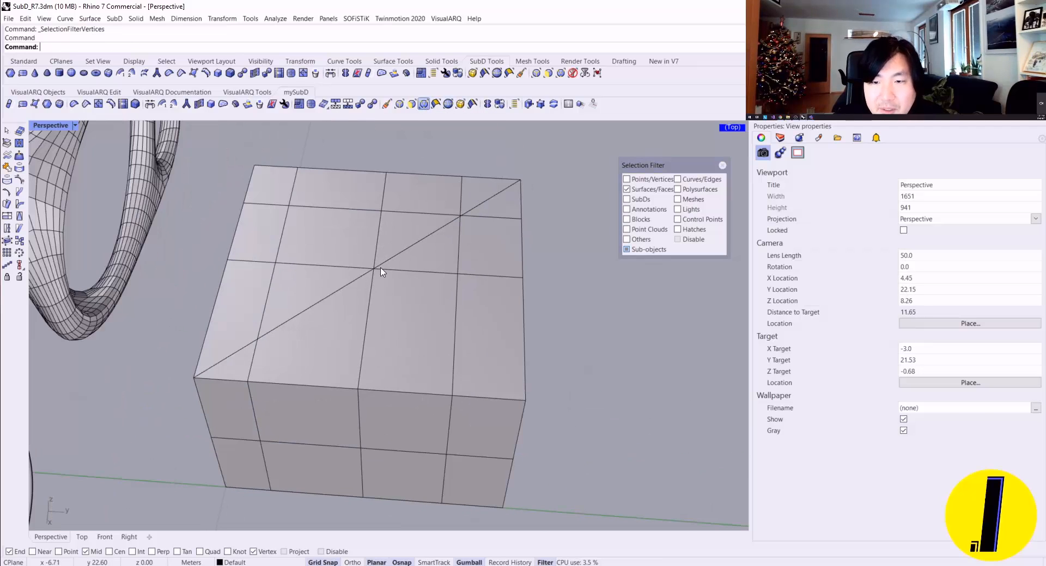
click(375, 269)
drag(373, 245, 379, 172)
scroll(379, 172, down, 5)
right_drag(379, 174, 414, 274)
key(Escape)
Step: Compare the raised peak in smooth and flat SubD display, ending in flat display
key(Tab)
key(Tab)
key(Tab)
scroll(317, 163, up, 4)
key(Tab)
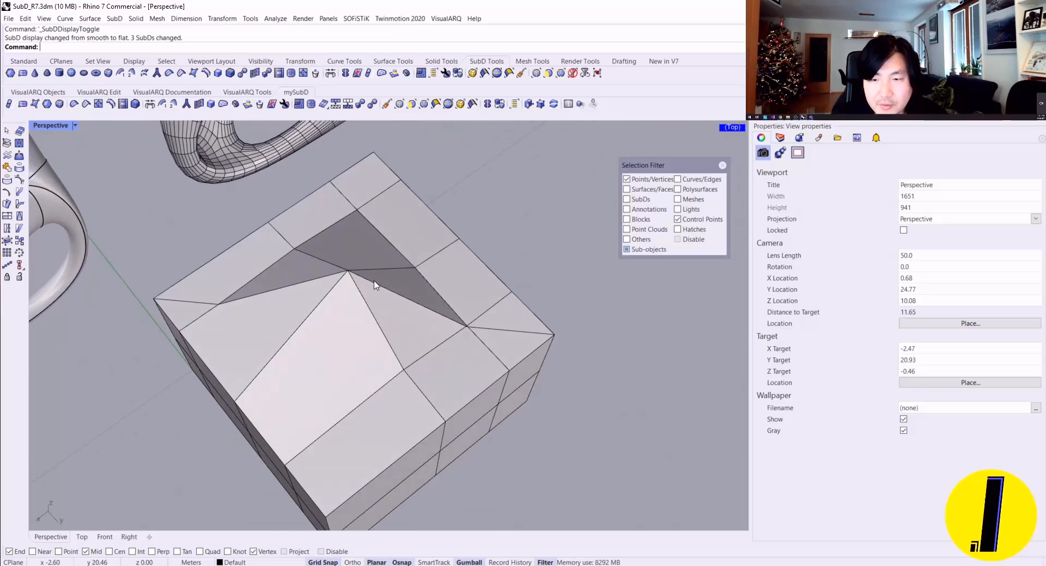
Step: Turn off the vertex selection filter and try selecting an edge loop on the peaked top before clearing the selection
click(723, 165)
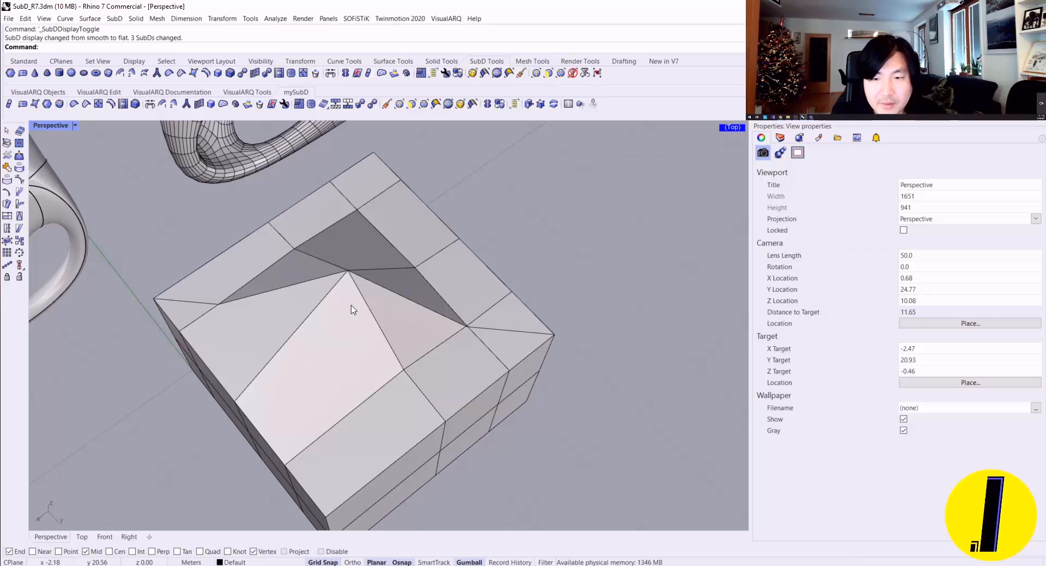
ctrl+shift+double_click(395, 295)
right_drag(395, 294, 535, 308)
key(Escape)
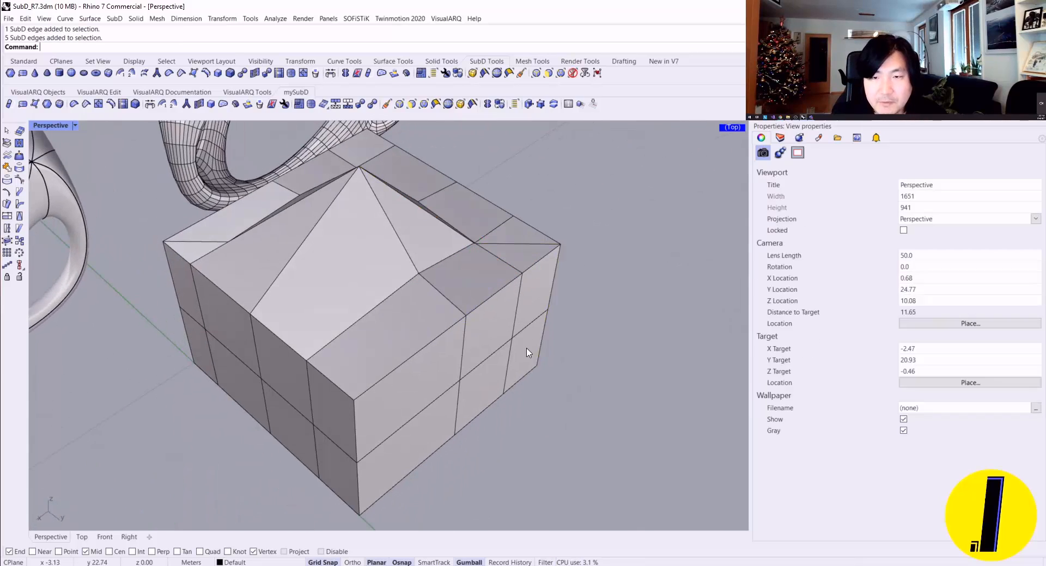
Step: Examine the peaked box from several angles, comparing its rounded smooth shape with the flat control cage
scroll(473, 313, down, 7)
scroll(439, 294, up, 2)
right_drag(439, 295, 525, 268)
key(Tab)
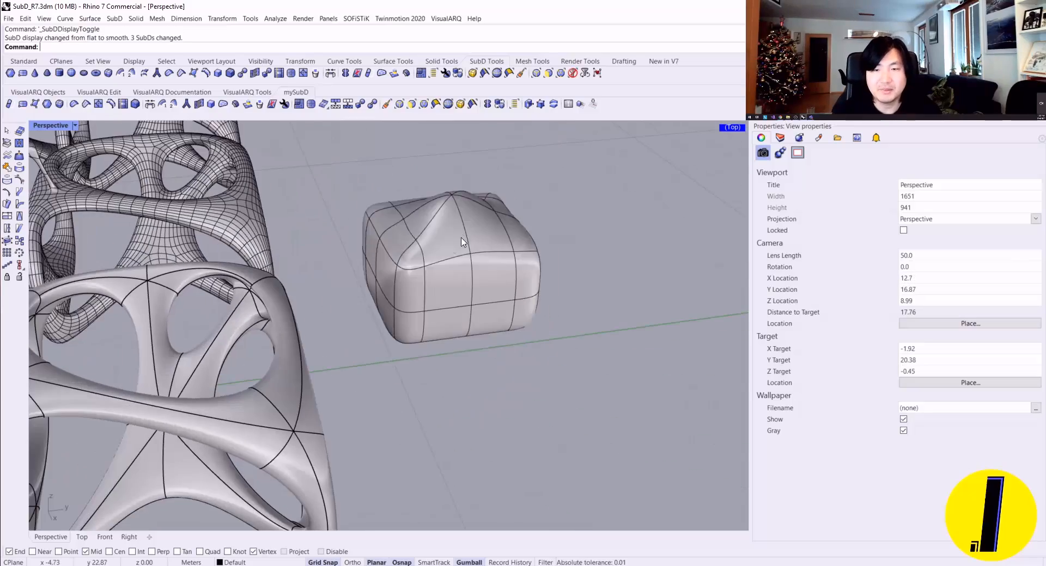
right_drag(461, 237, 334, 290)
scroll(453, 238, up, 4)
key(Tab)
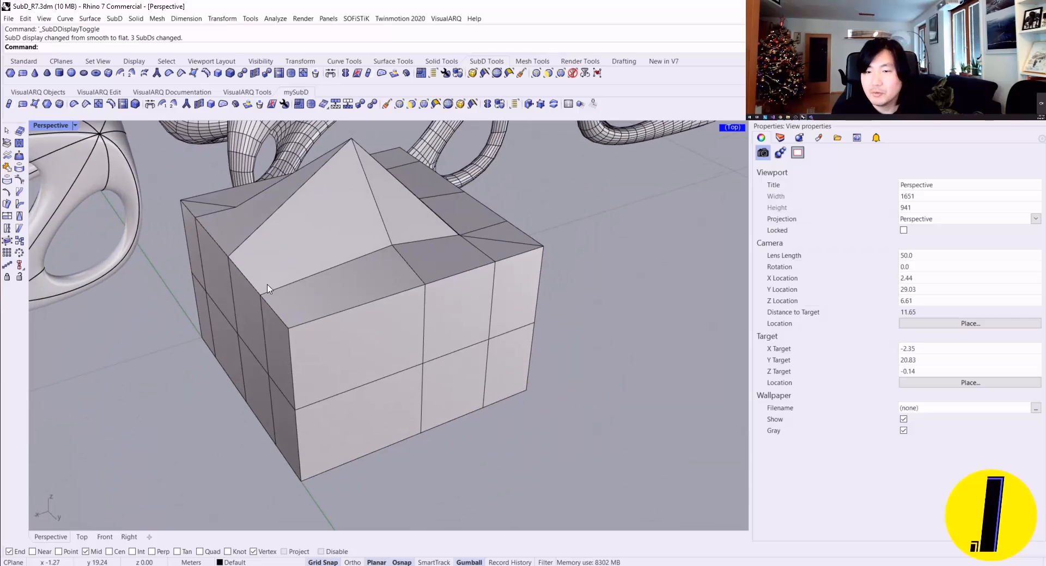
right_drag(269, 290, 432, 275)
scroll(474, 291, up, 3)
key(Tab)
scroll(466, 306, up, 1)
key(Tab)
Step: Select the consecutive edges along one upper side of the box and add a crease to them
ctrl+shift+click(432, 277)
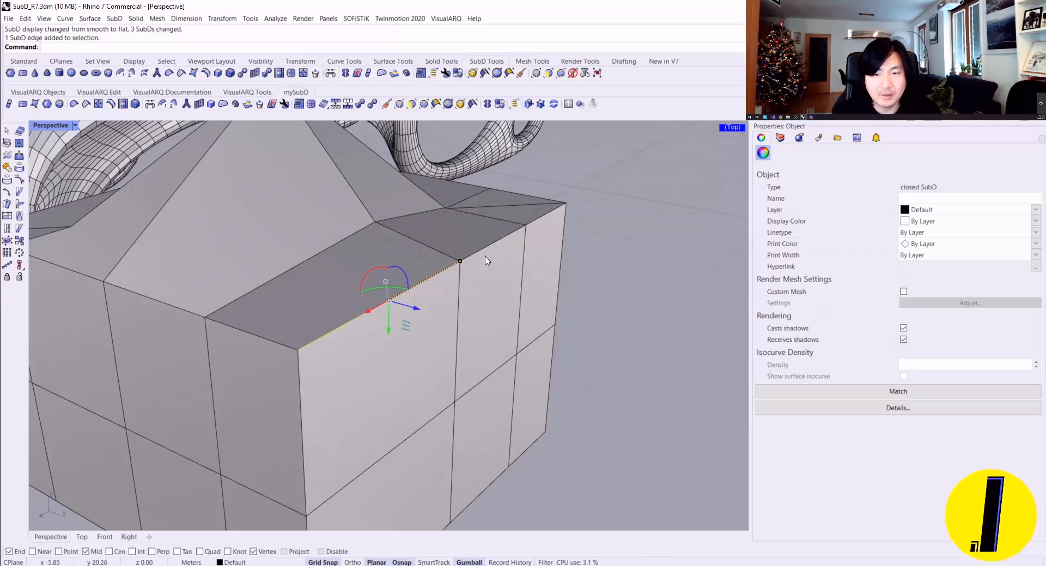
ctrl+shift+click(502, 243)
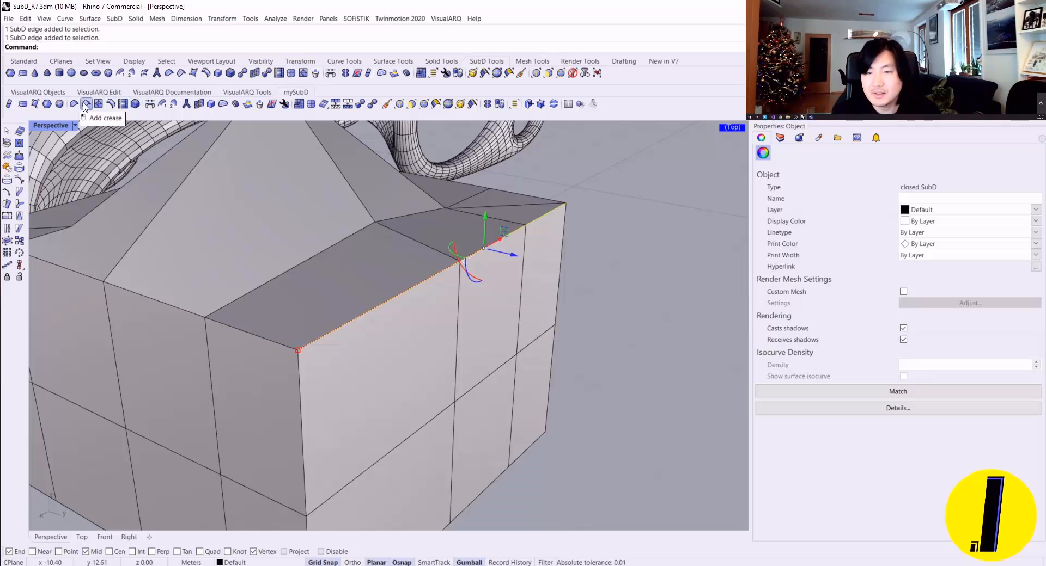
click(85, 105)
scroll(435, 275, up, 2)
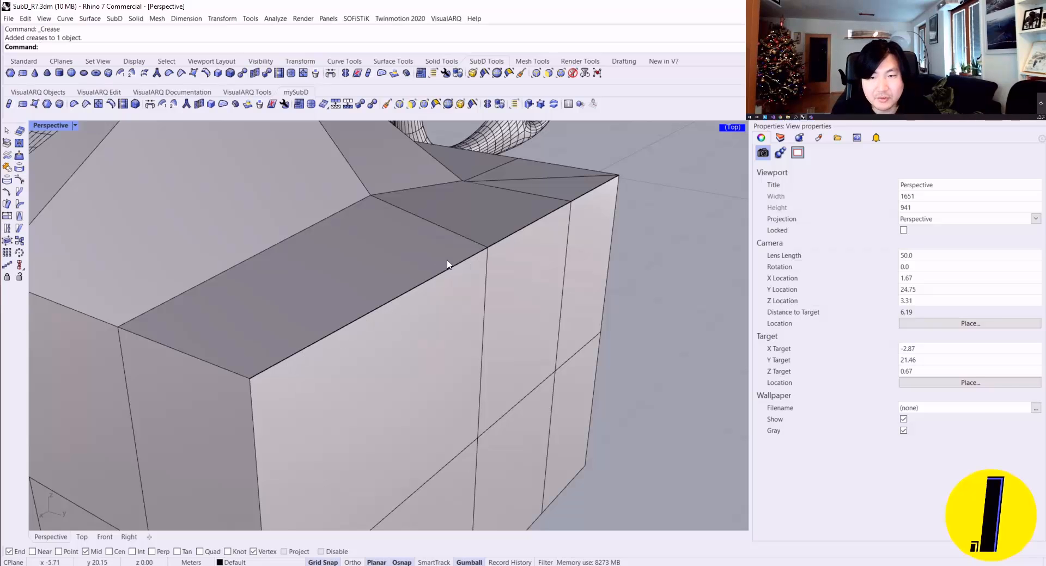
Step: Inspect the creased upper edge in smooth display from several angles, and return to flat display
key(Tab)
scroll(444, 279, down, 4)
right_drag(462, 278, 231, 321)
scroll(190, 194, up, 8)
right_drag(189, 197, 412, 317)
scroll(296, 311, down, 8)
key(Tab)
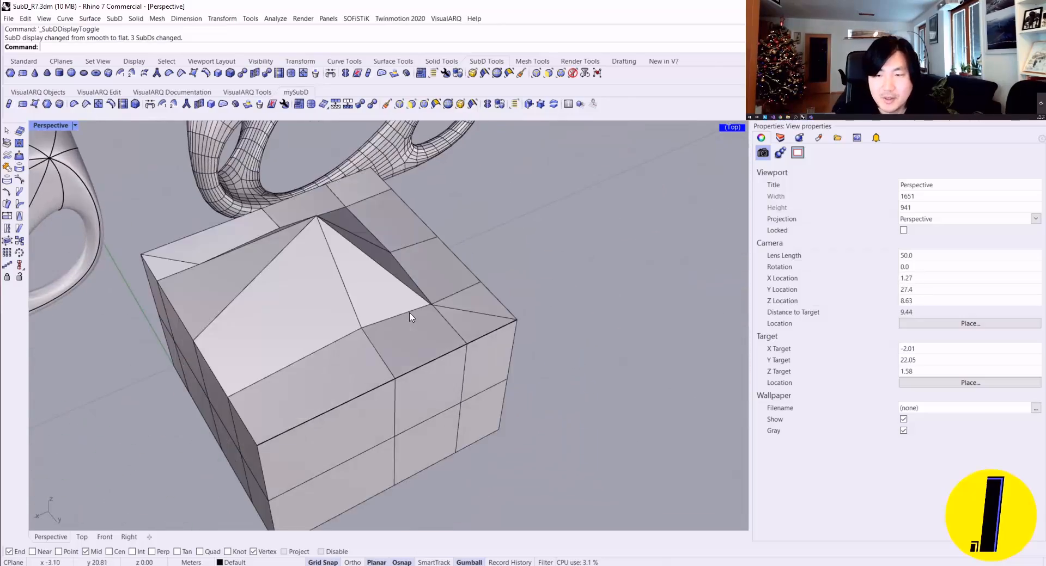
right_drag(282, 355, 366, 431)
double_click(365, 430)
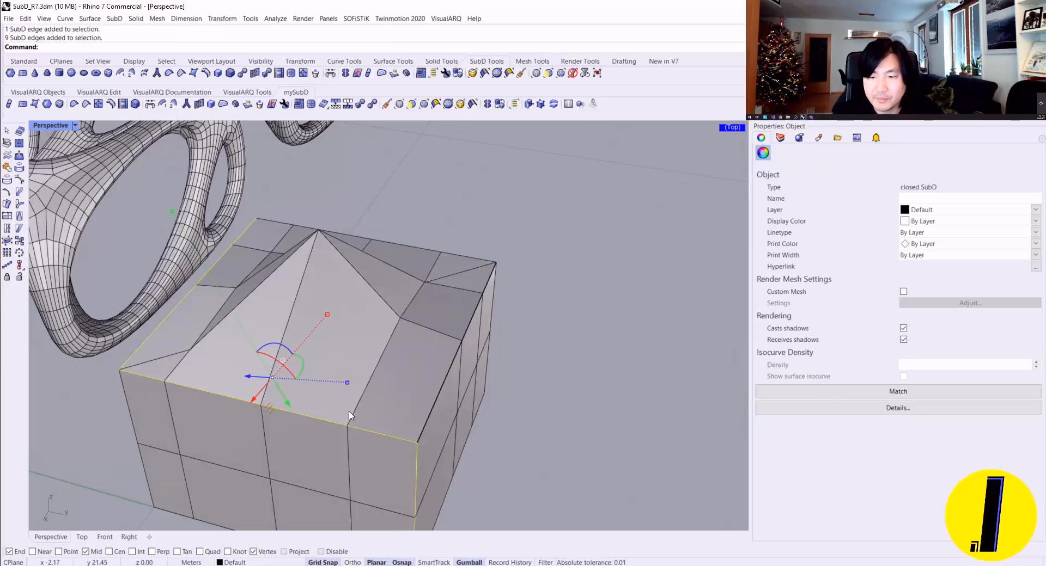
ctrl+click(416, 470)
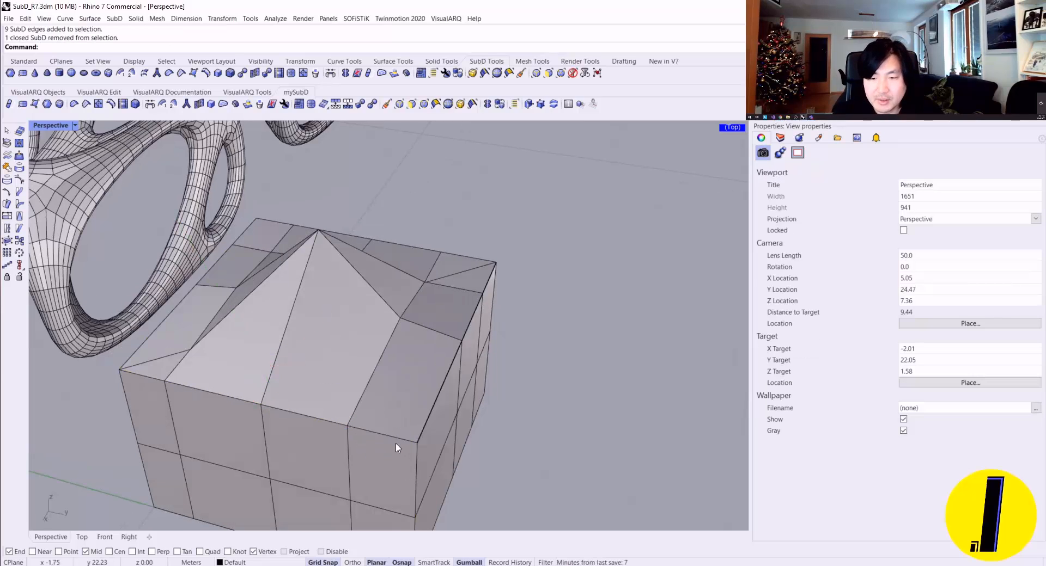
Step: Select the consecutive edges along the next upper side of the box, adjoining the creased side, and add a crease to them
ctrl+shift+click(381, 434)
right_drag(436, 347, 309, 414)
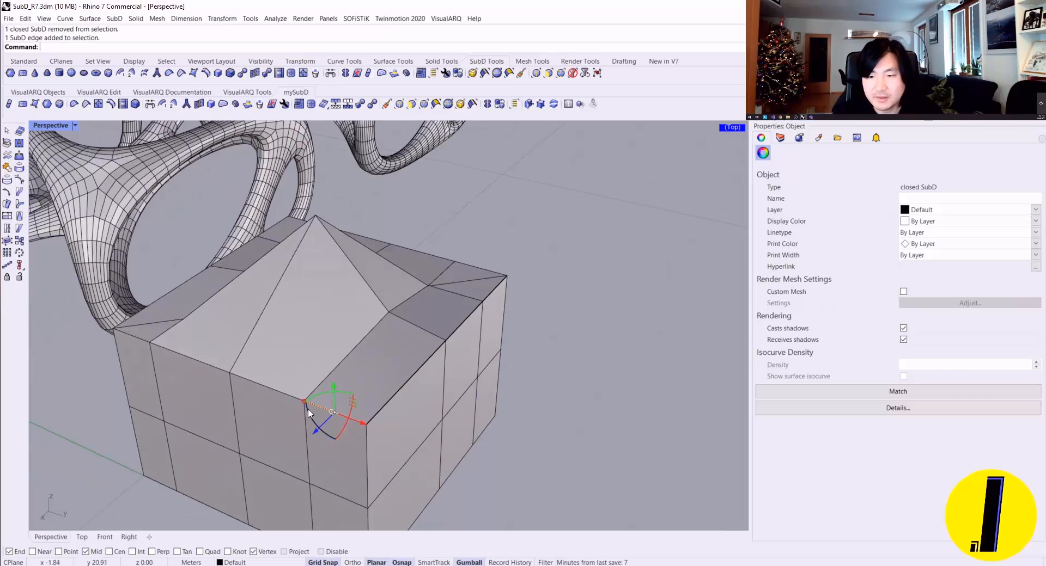
right_drag(494, 291, 99, 318)
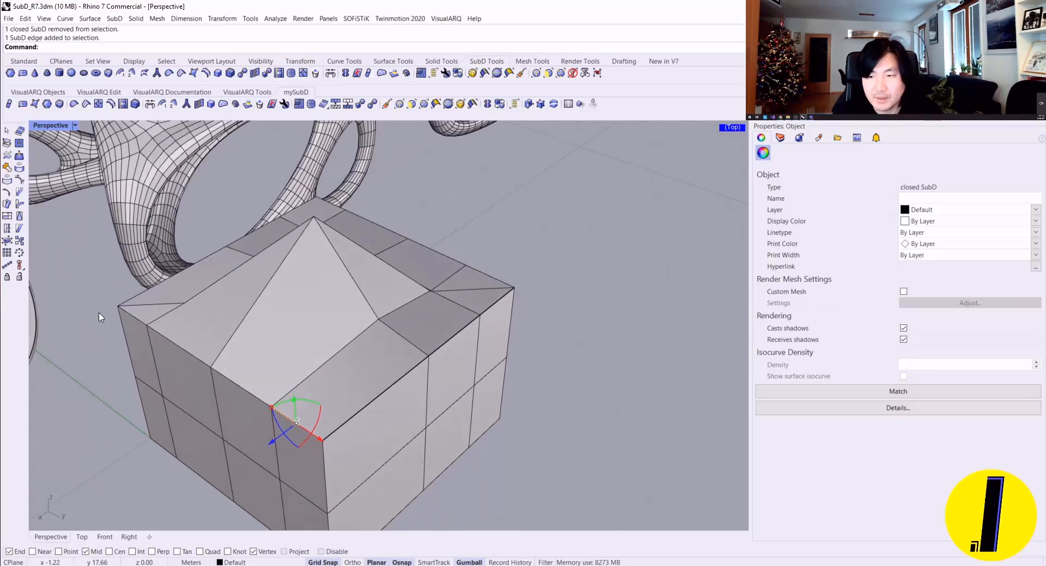
ctrl+shift+click(146, 327)
ctrl+shift+click(259, 401)
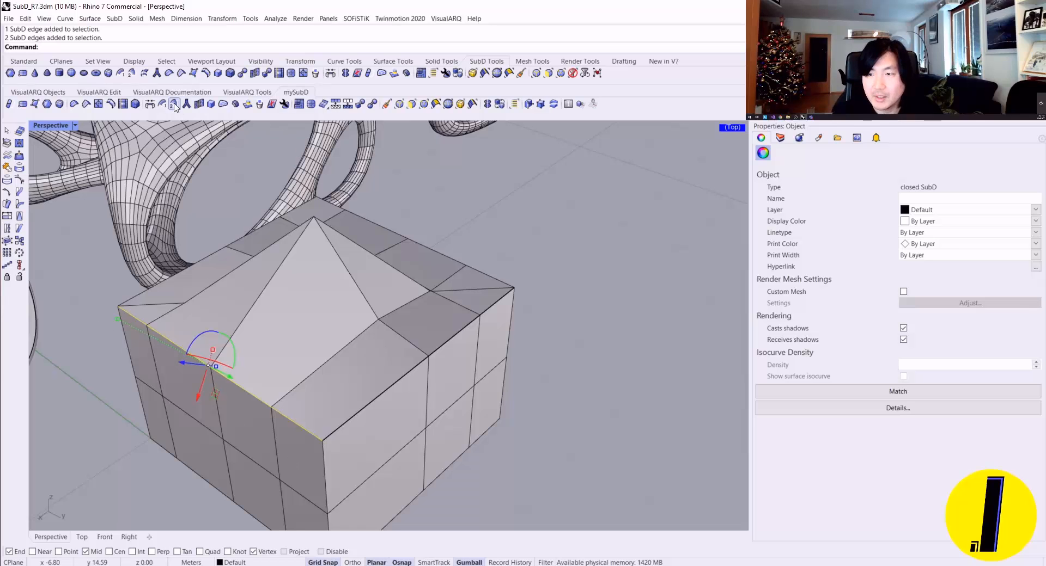
click(87, 106)
right_drag(208, 267, 181, 341)
key(Escape)
Step: Select the edges along the remaining two uncreased upper sides of the box and add creases to them
ctrl+shift+click(320, 306)
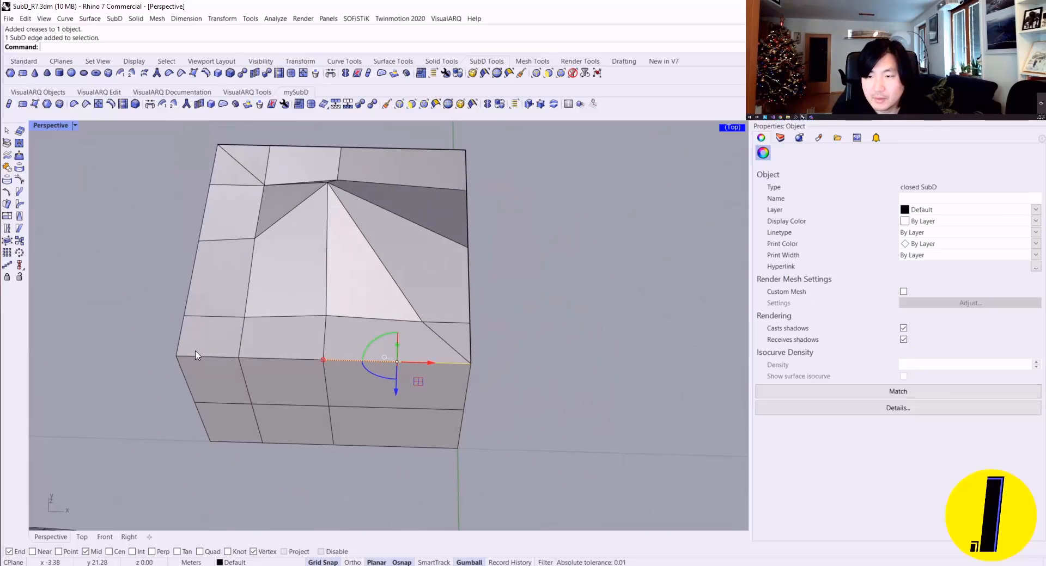
ctrl+shift+click(215, 174)
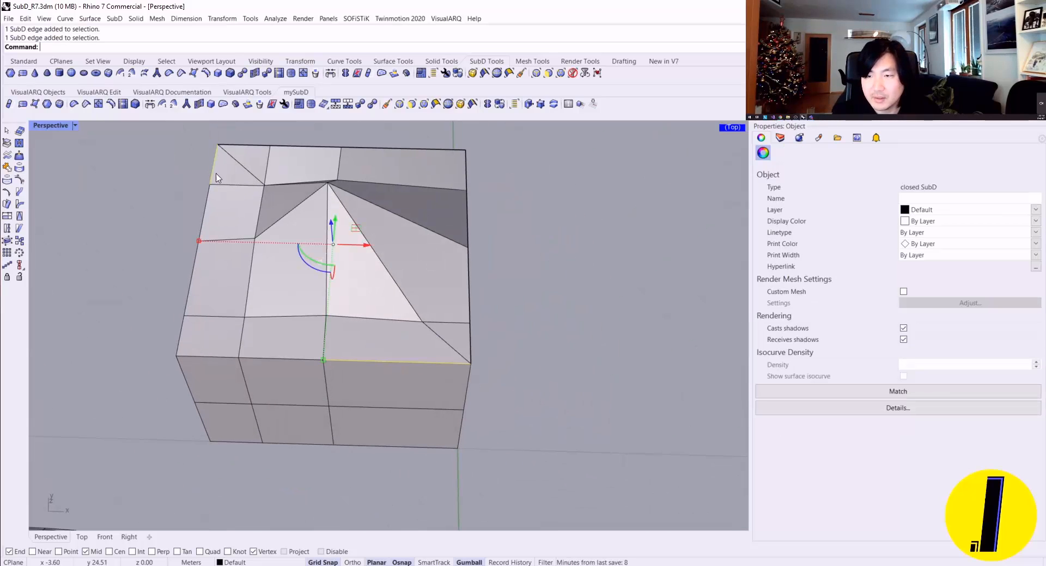
ctrl+shift+click(277, 359)
ctrl+shift+click(184, 307)
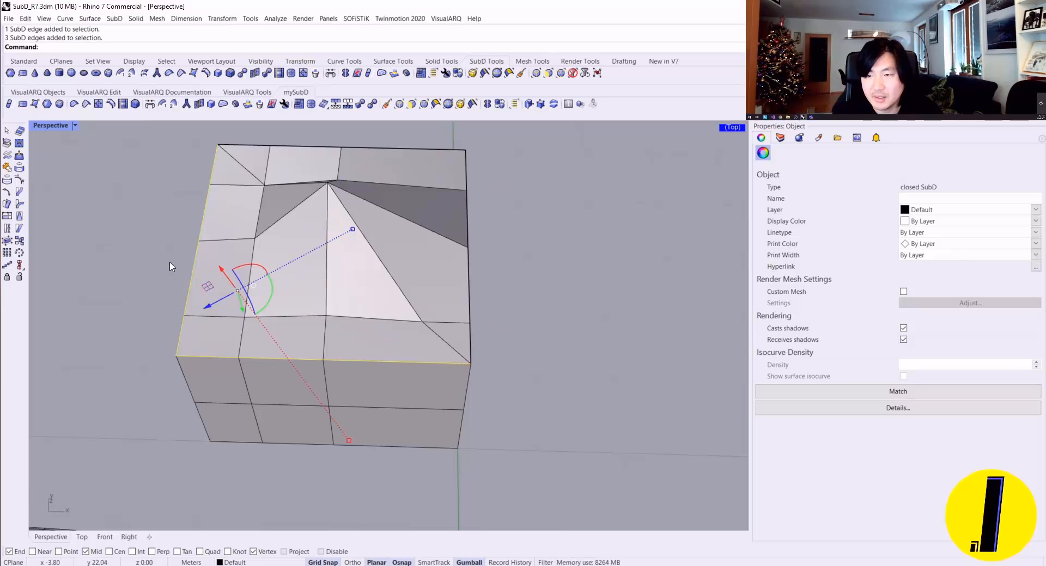
click(85, 105)
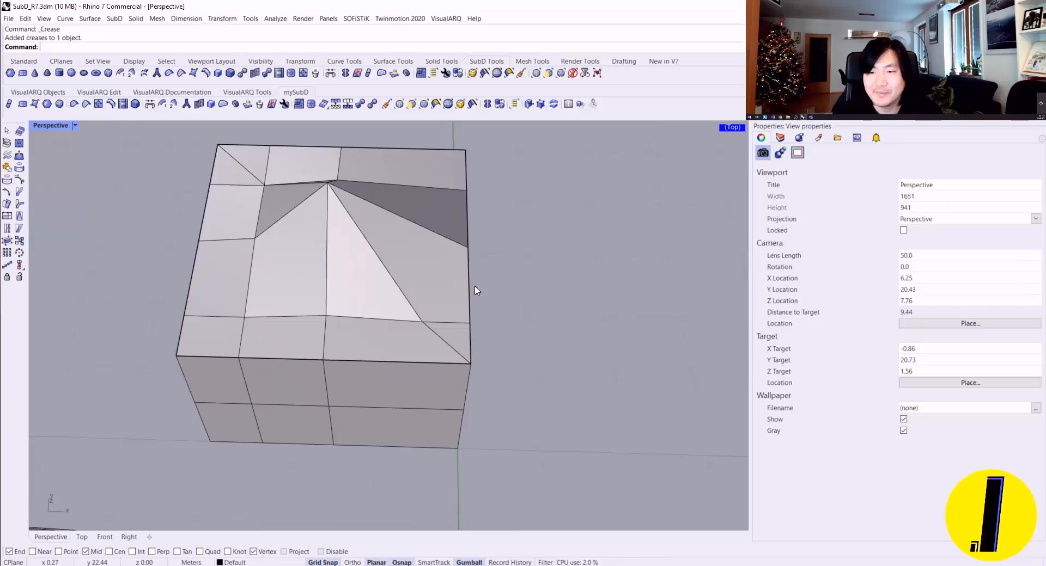
Step: Inspect the fully creased upper rim in smooth display from a low angle, and return to flat display
right_drag(491, 289, 401, 279)
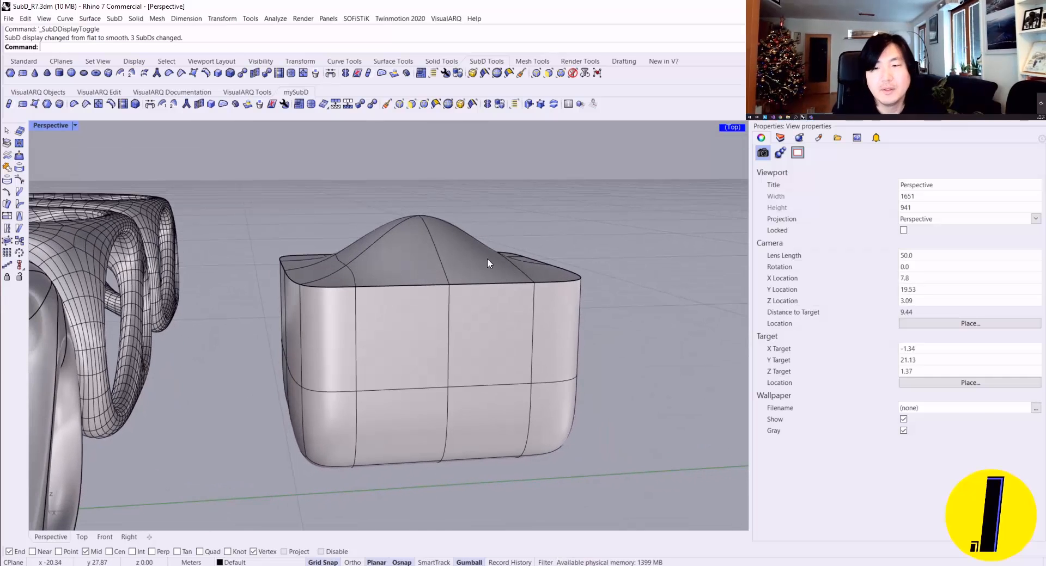
key(Tab)
right_drag(421, 282, 329, 308)
Step: Try moving the whole peaked box, clear the selection, and turn off Grid Snap
click(329, 308)
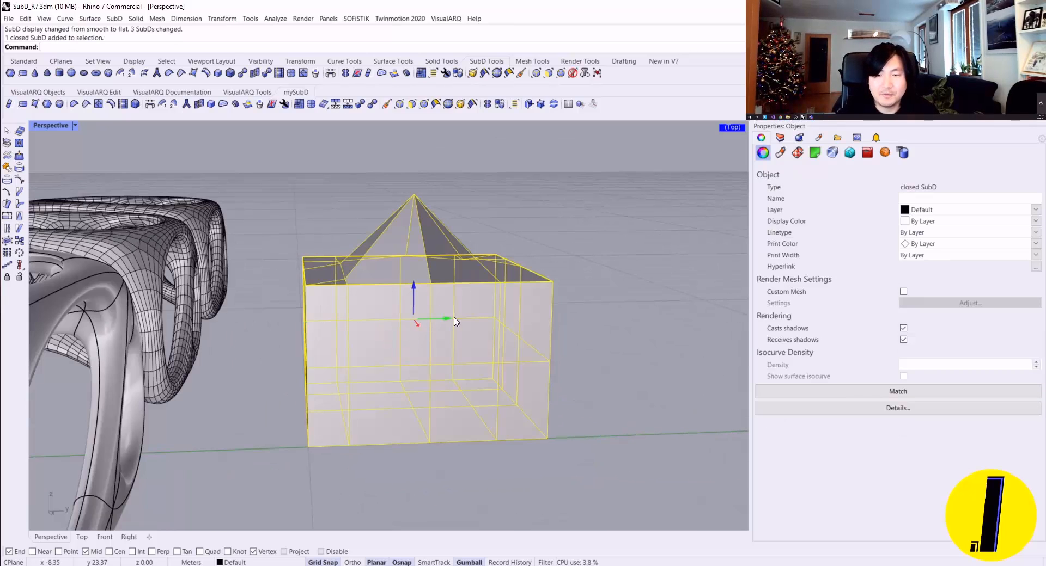
right_drag(417, 324, 385, 344)
key(Escape)
click(326, 563)
scroll(388, 349, down, 5)
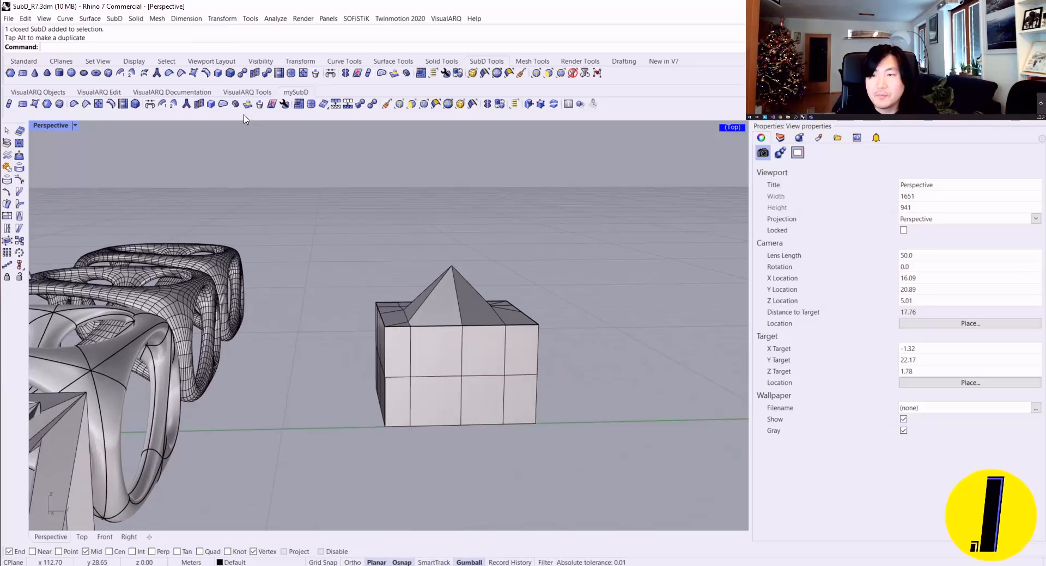
Step: Draw a slanted single-segment polyline across the side of the box, extending past both of its vertical sides, as a cutting line
click(553, 104)
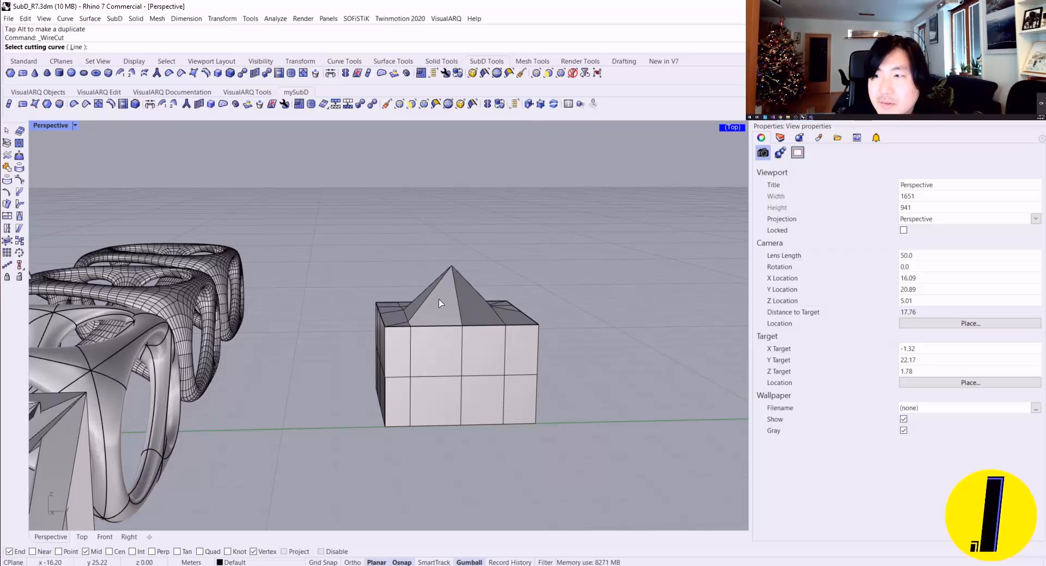
key(Escape)
right_drag(422, 303, 415, 281)
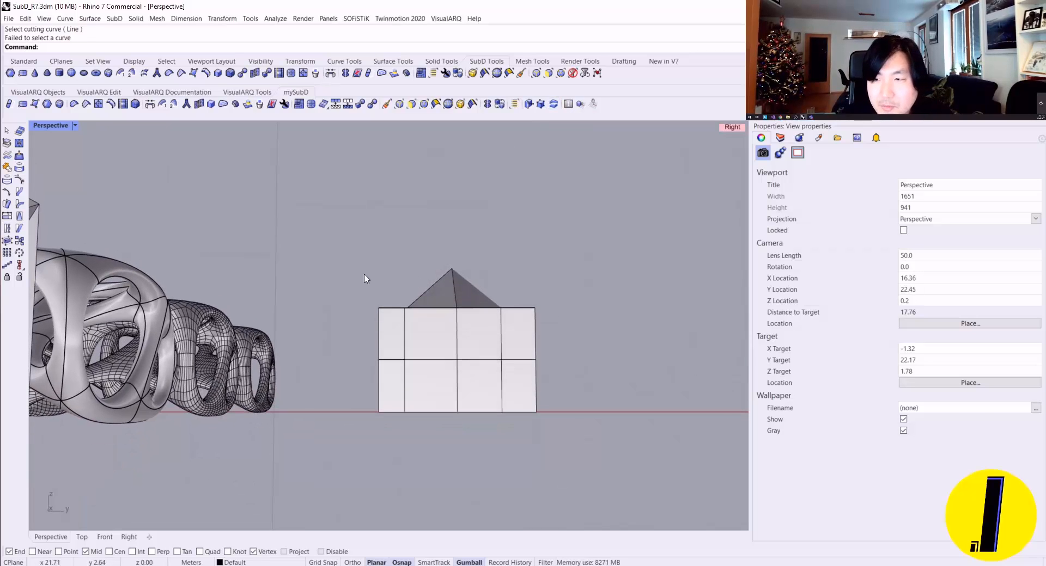
right_drag(678, 171, 676, 188)
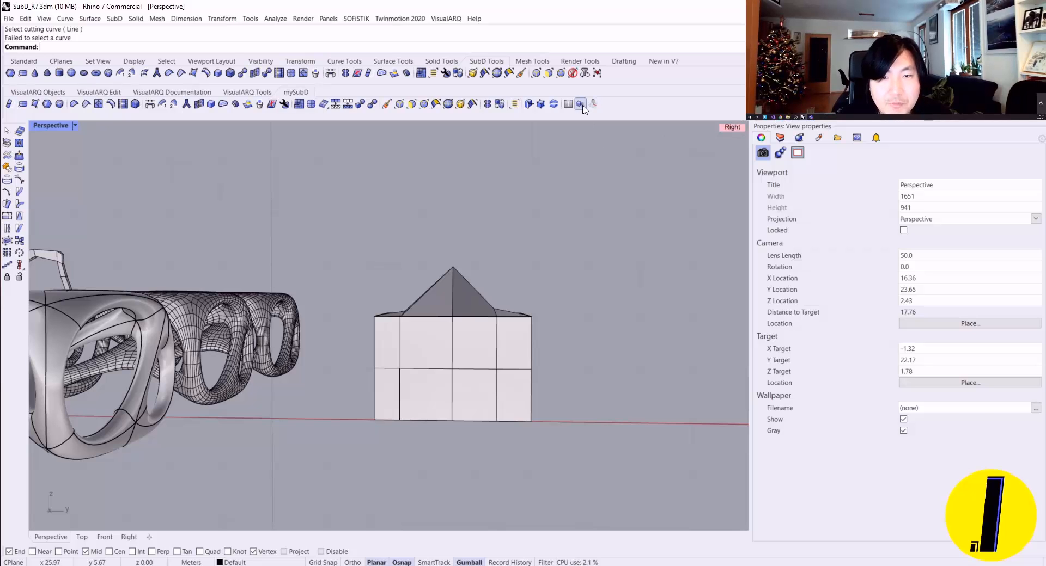
right_drag(582, 266, 582, 274)
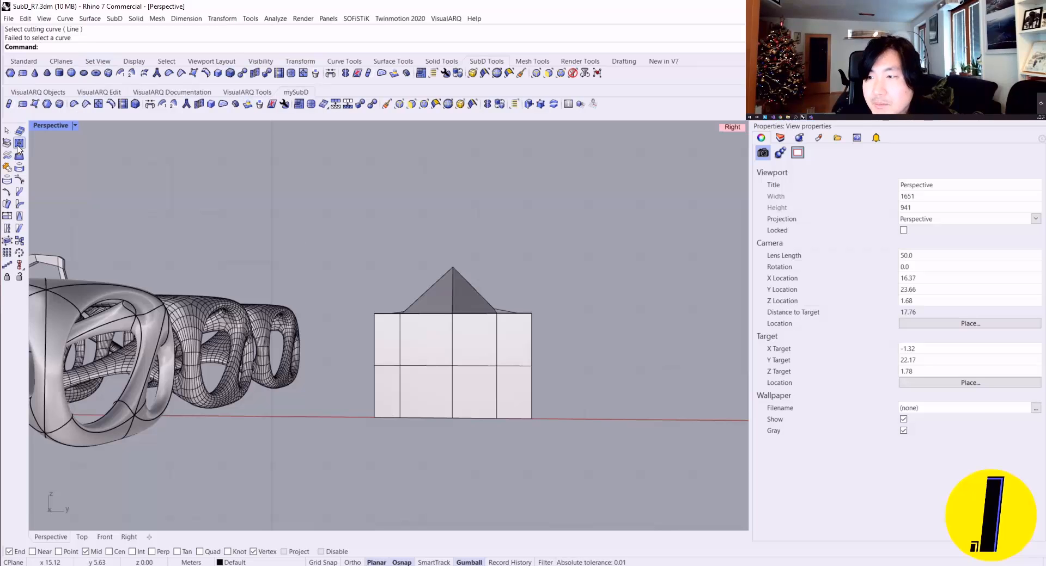
click(23, 61)
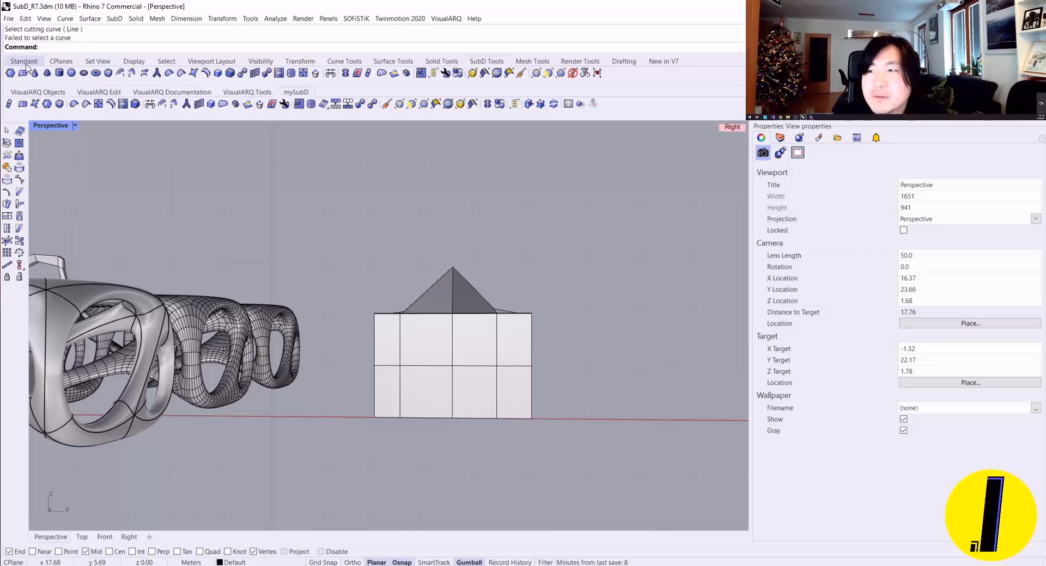
click(7, 147)
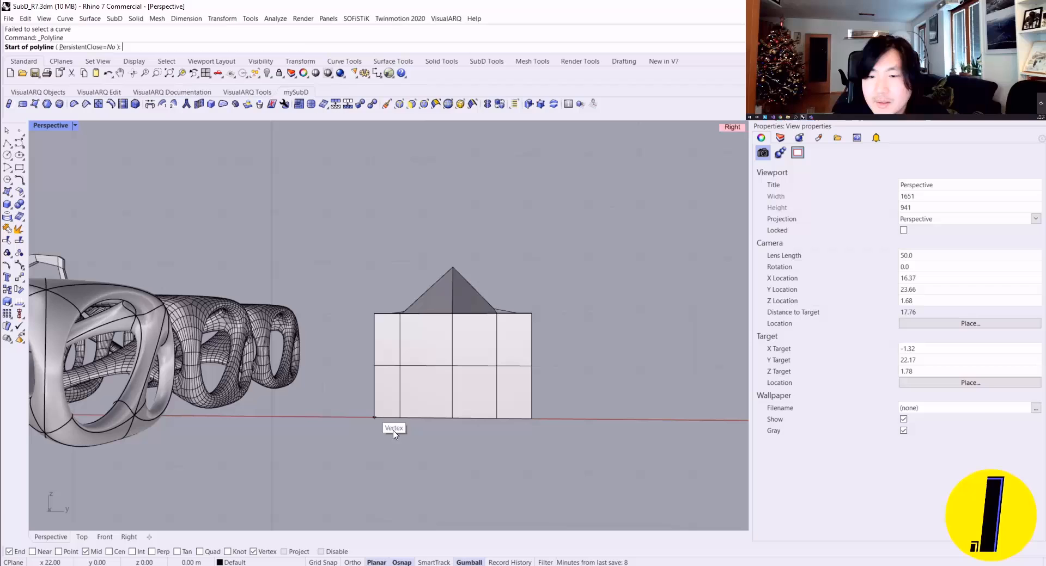
click(341, 390)
key(Return)
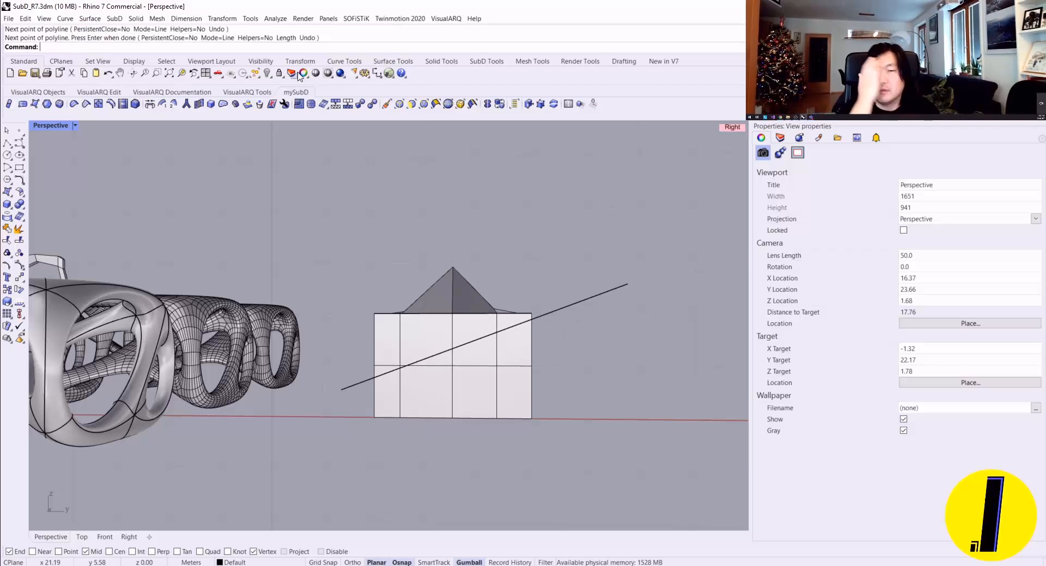
Step: WireCut the box with the slanted line, extending the cut depth beyond the far side and upward to remove the peaked upper part
click(554, 104)
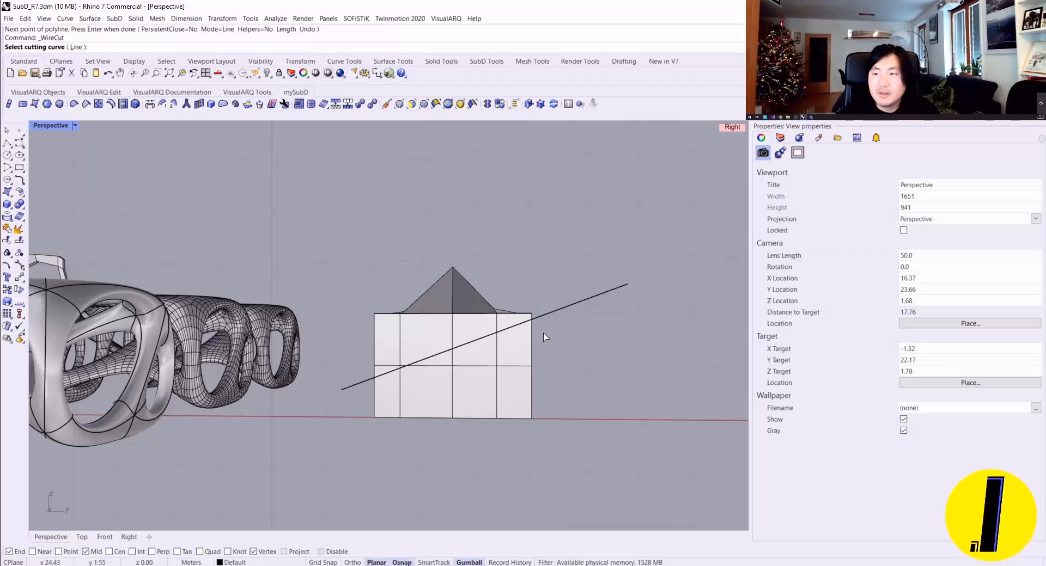
click(579, 302)
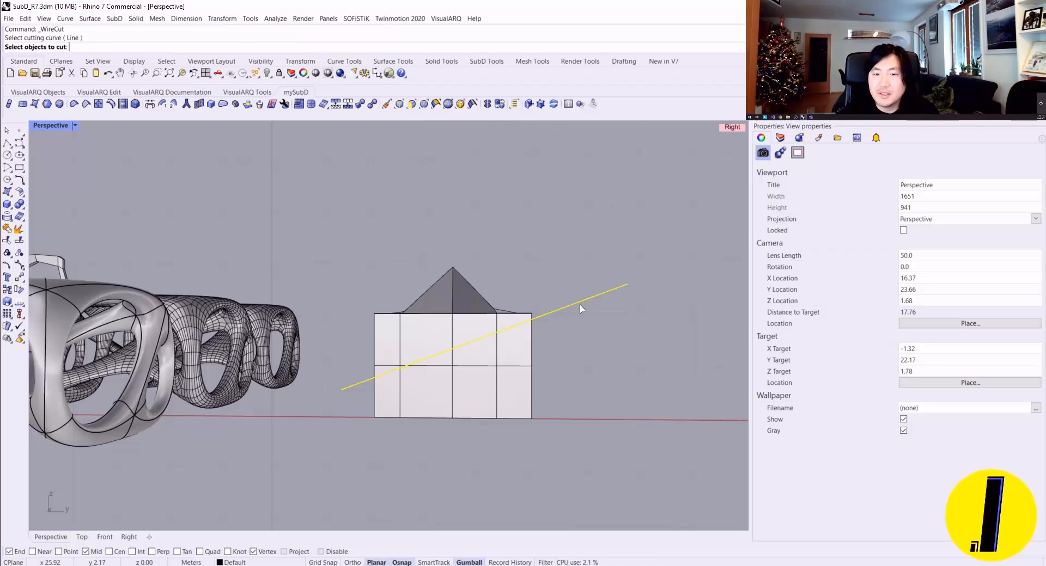
click(506, 378)
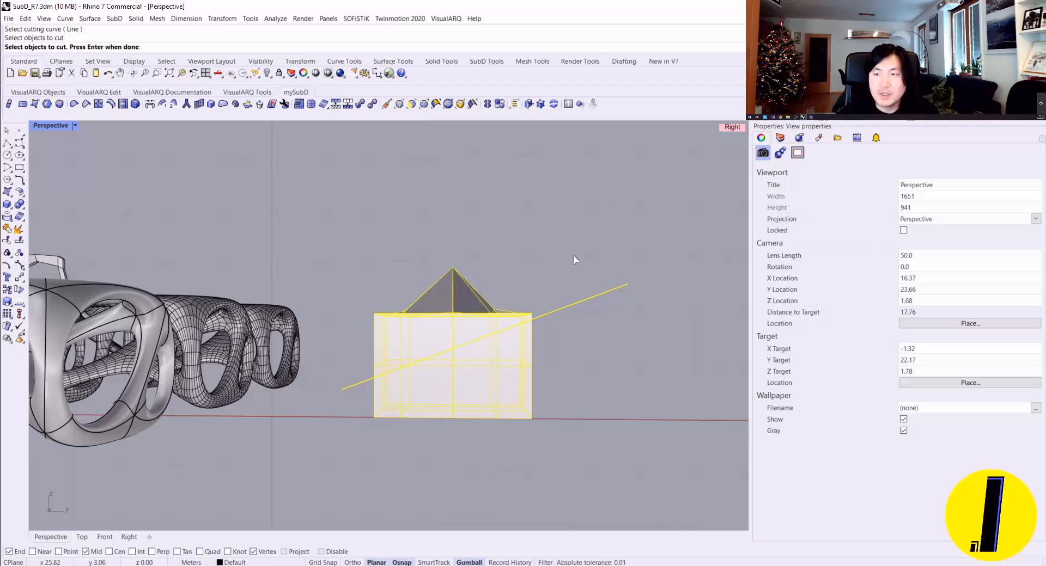
key(Return)
right_drag(424, 274, 326, 289)
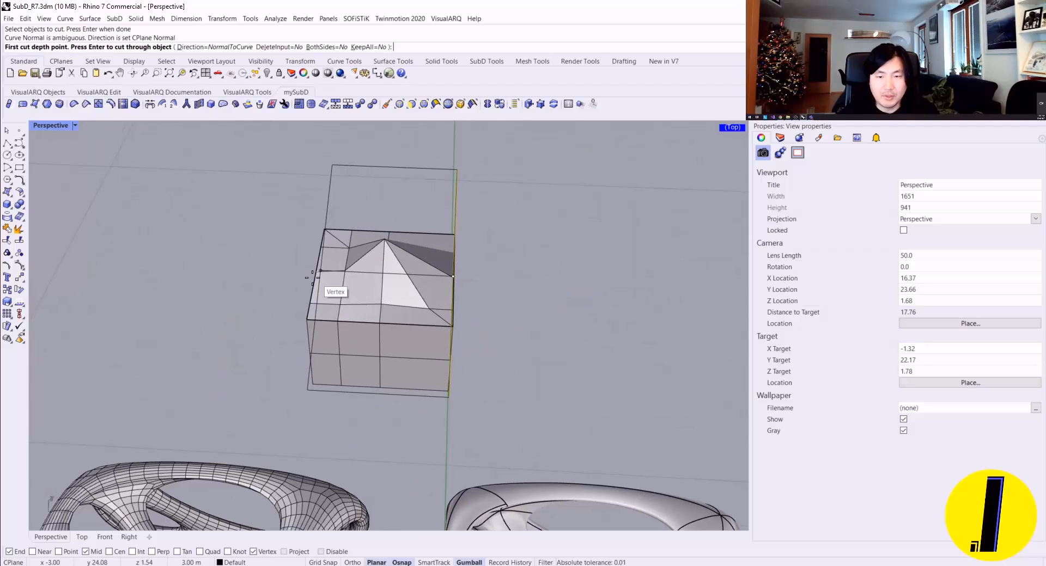
click(248, 260)
right_drag(245, 297, 240, 199)
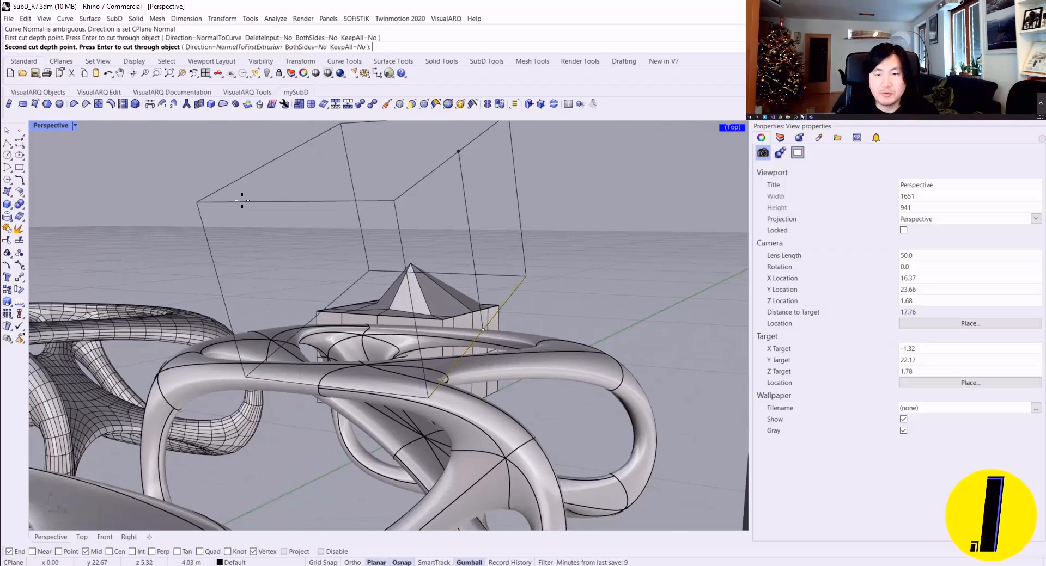
click(240, 201)
right_drag(593, 264, 457, 285)
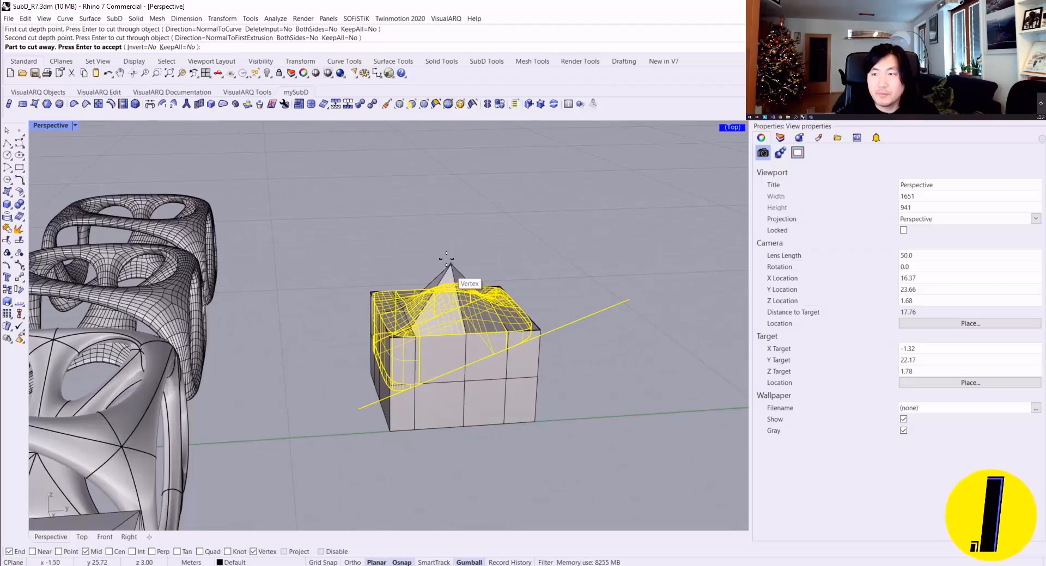
key(Return)
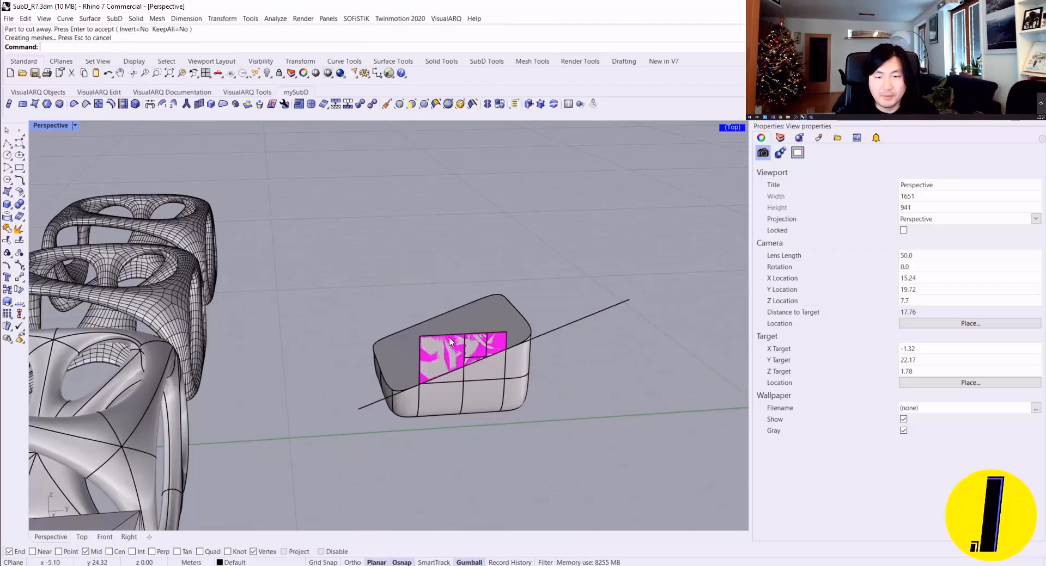
Step: Delete the leftover flat side surfaces standing above the slanted cut on the box
right_drag(450, 341, 313, 283)
click(378, 310)
key(Escape)
ctrl+shift+click(498, 357)
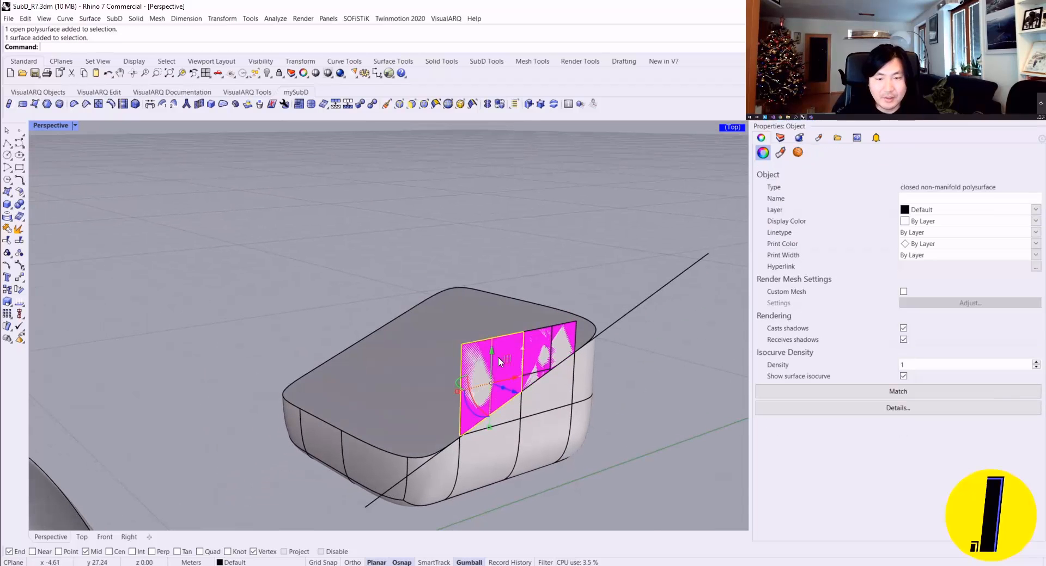
ctrl+shift+click(534, 346)
ctrl+drag(534, 349, 561, 333)
key(Delete)
scroll(548, 368, up, 2)
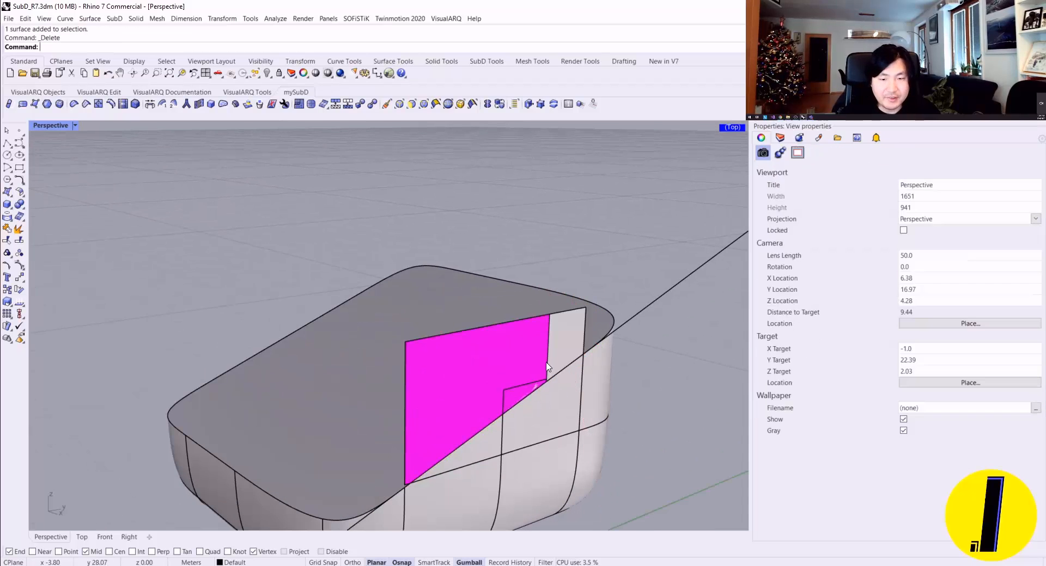
ctrl+shift+click(502, 359)
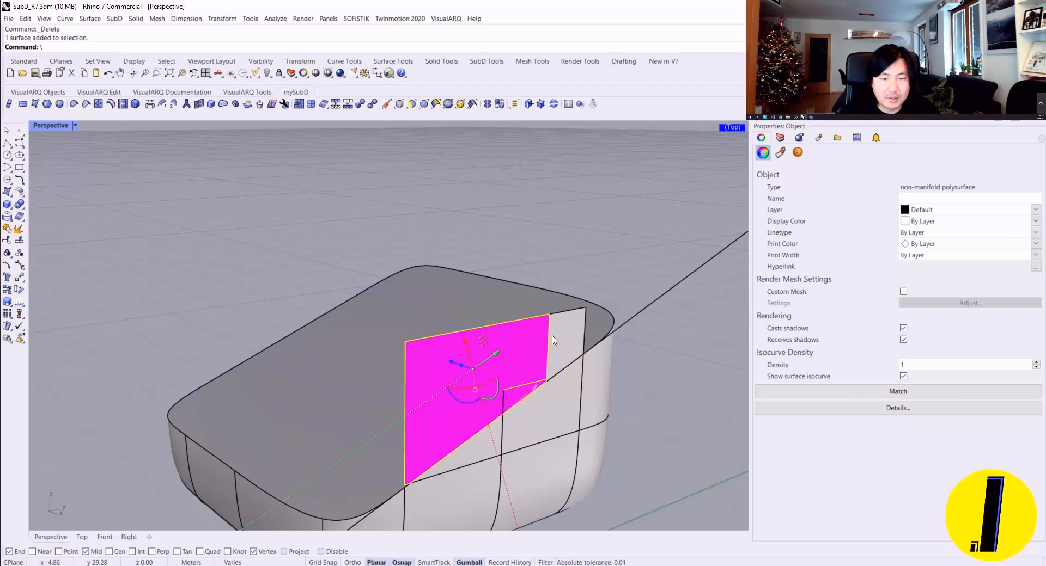
key(Delete)
right_drag(539, 377, 469, 337)
Step: Delete the slanted cutting line running across the cut box
key(Tab)
click(556, 282)
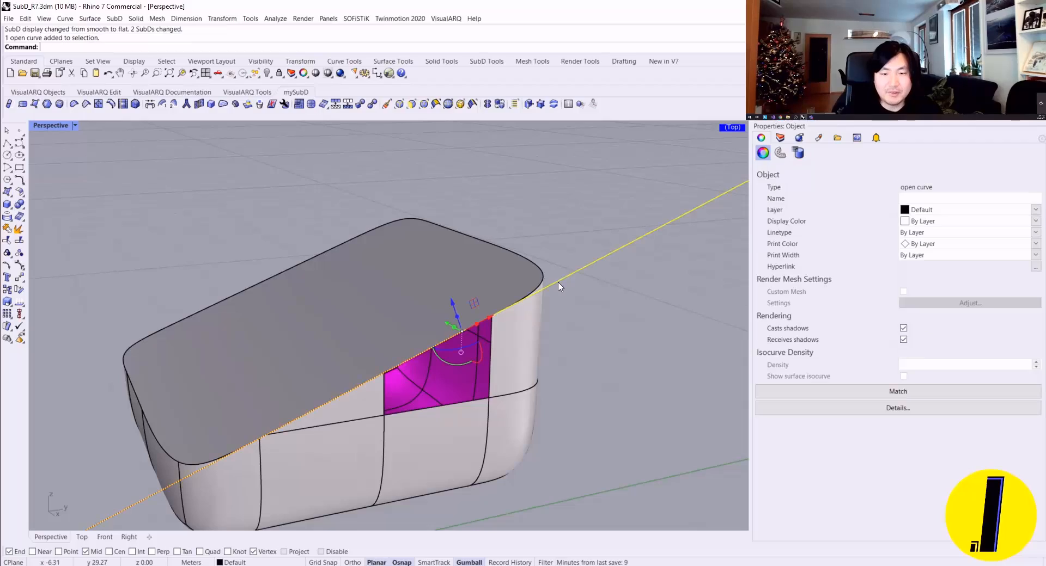
key(Delete)
Step: Toggle the SubD display between smooth and flat, and check the cut body's object type and its open side from several angles
scroll(538, 302, down, 5)
key(Tab)
right_drag(537, 307, 493, 350)
scroll(478, 332, up, 10)
key(Tab)
key(Tab)
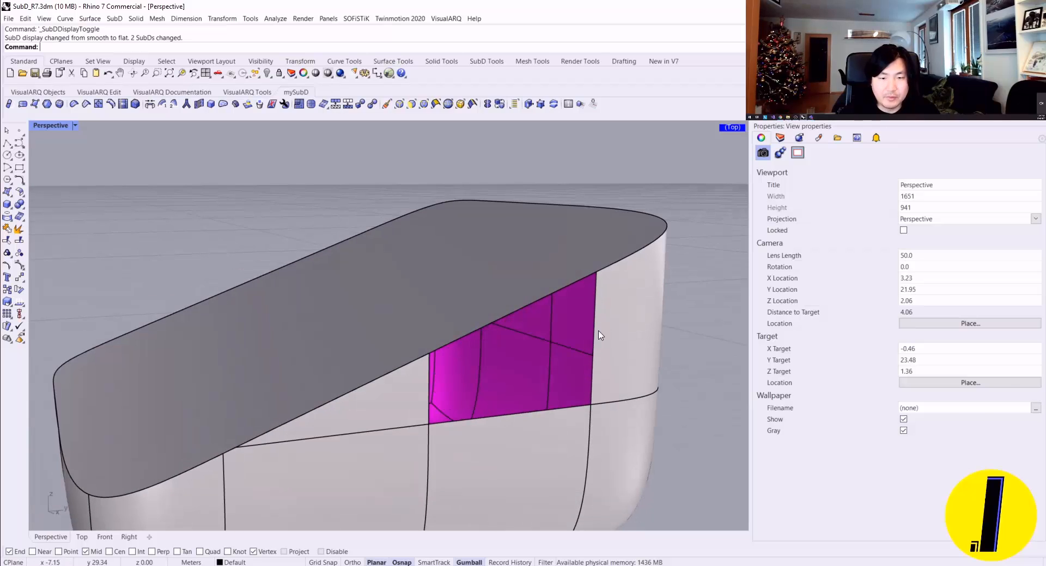
click(624, 340)
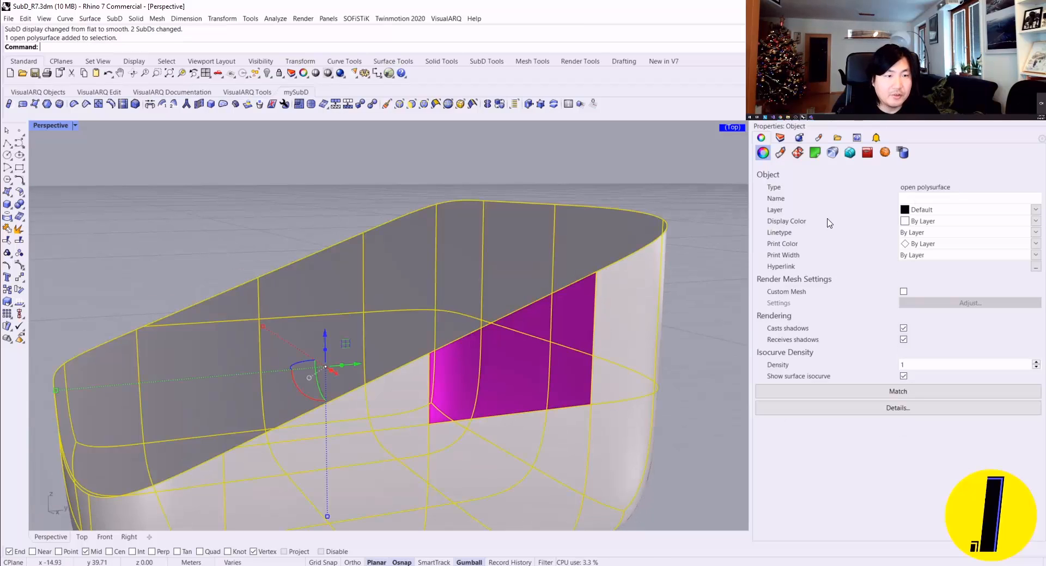
shift+right_drag(599, 267, 510, 290)
scroll(524, 270, down, 2)
key(Escape)
Step: Convert the cut open polysurface to SubD with the ToSubD command
click(376, 204)
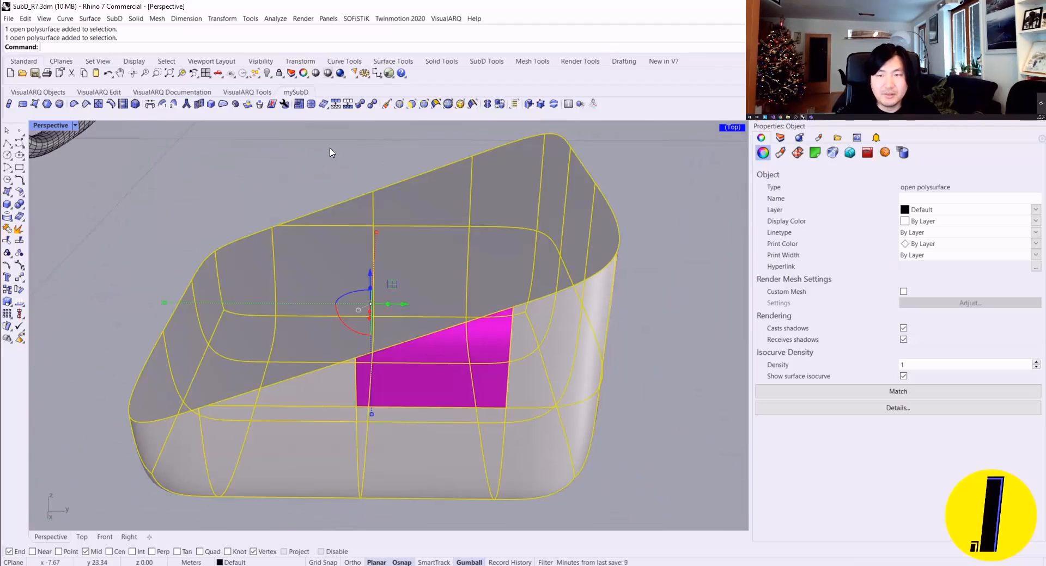
click(359, 104)
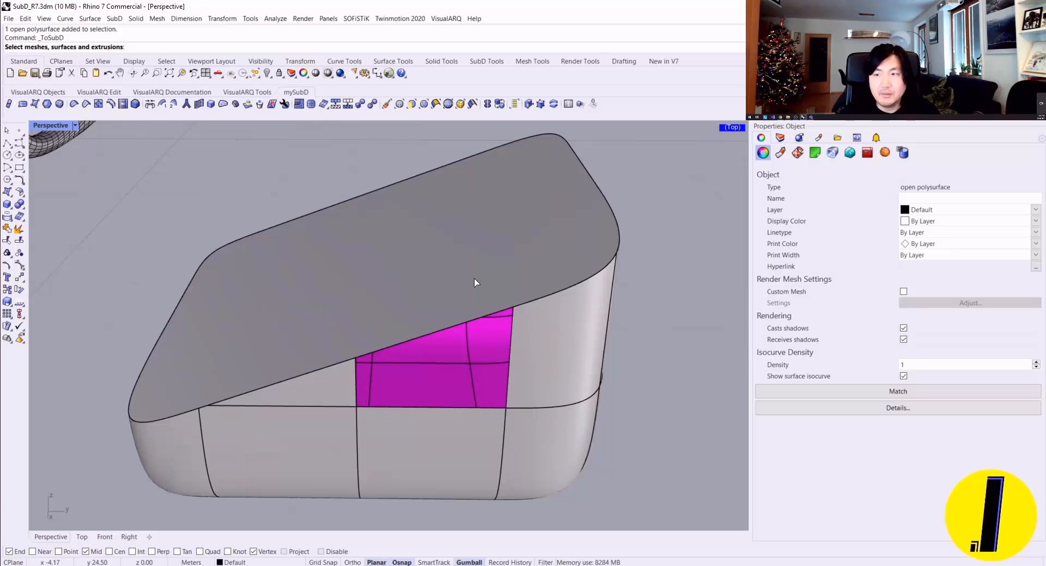
click(475, 282)
scroll(491, 305, down, 3)
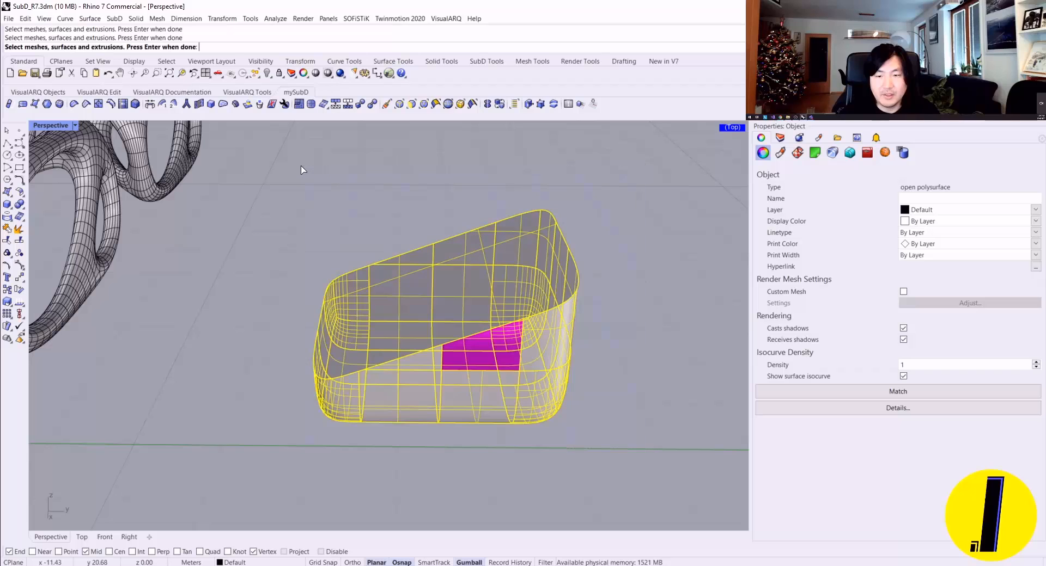
key(Return)
key(Return)
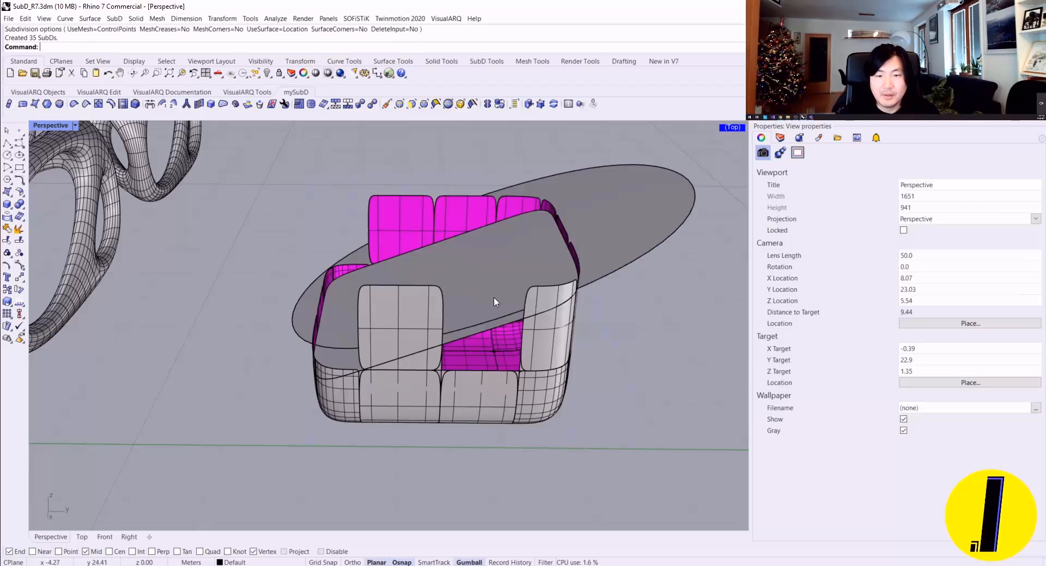
Step: Check the separate SubD patches made by the conversion, and undo back to the uncut SubD box with its peaked top
scroll(470, 269, down, 3)
right_drag(469, 267, 498, 255)
scroll(522, 313, up, 5)
click(485, 378)
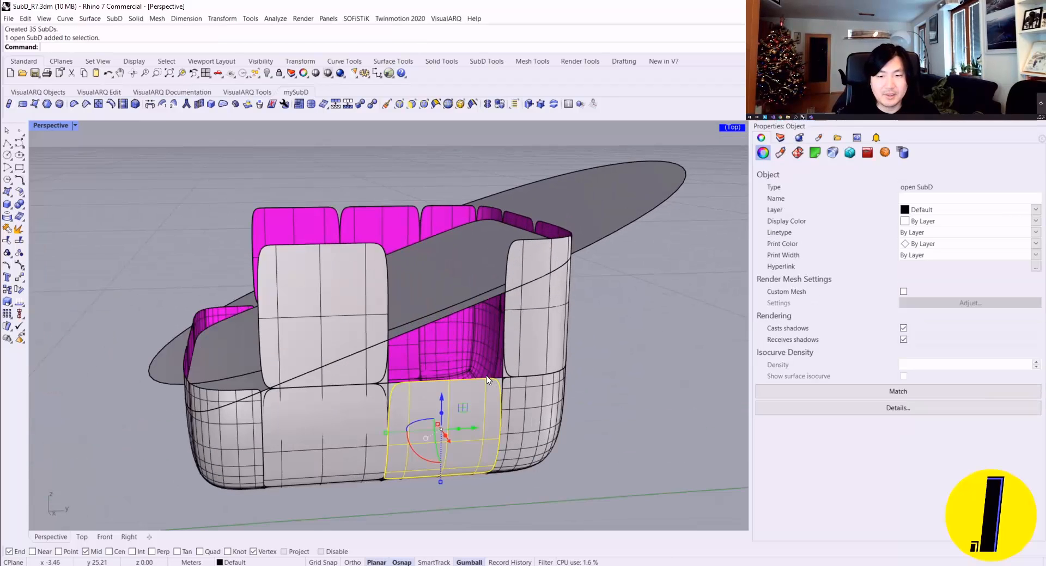
click(599, 320)
right_drag(476, 329, 460, 345)
text(Z)
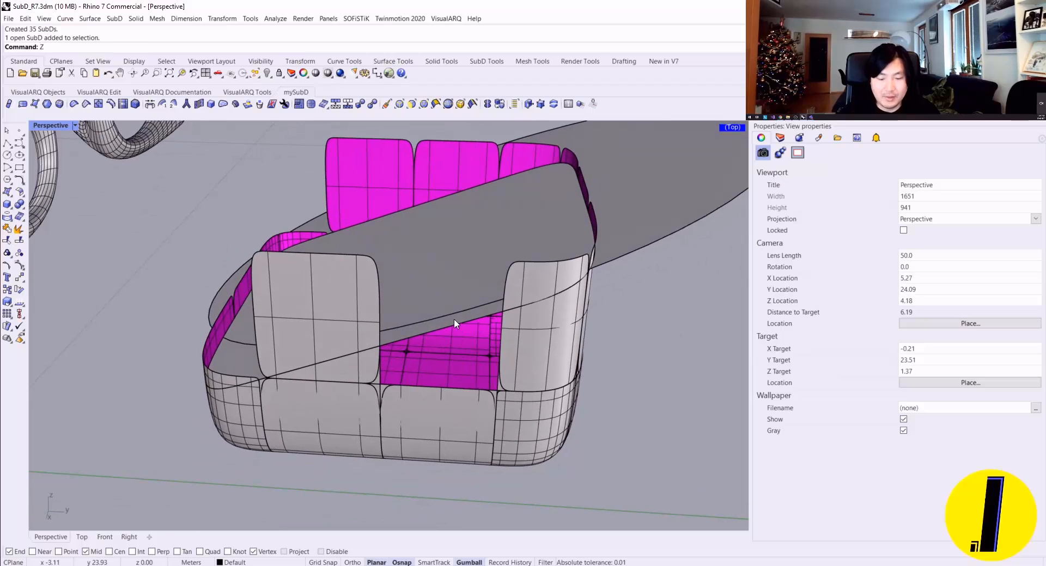
key(ctrl+z)
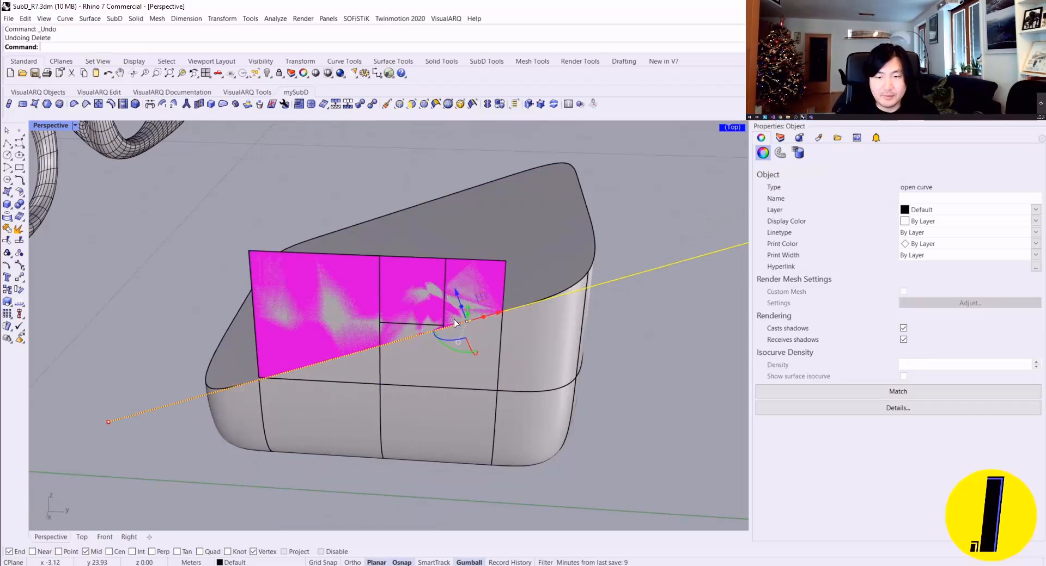
key(ctrl+z)
Step: Delete the slanted line crossing the restored SubD box
mouse_move(467, 303)
right_down()
mouse_move(481, 280)
mouse_move(434, 276)
mouse_move(479, 294)
mouse_move(455, 331)
mouse_move(480, 300)
right_up()
click(439, 265)
key(Escape)
click(478, 275)
key(Escape)
click(516, 305)
key(Delete)
scroll(455, 321, down, 3)
scroll(427, 294, up, 5)
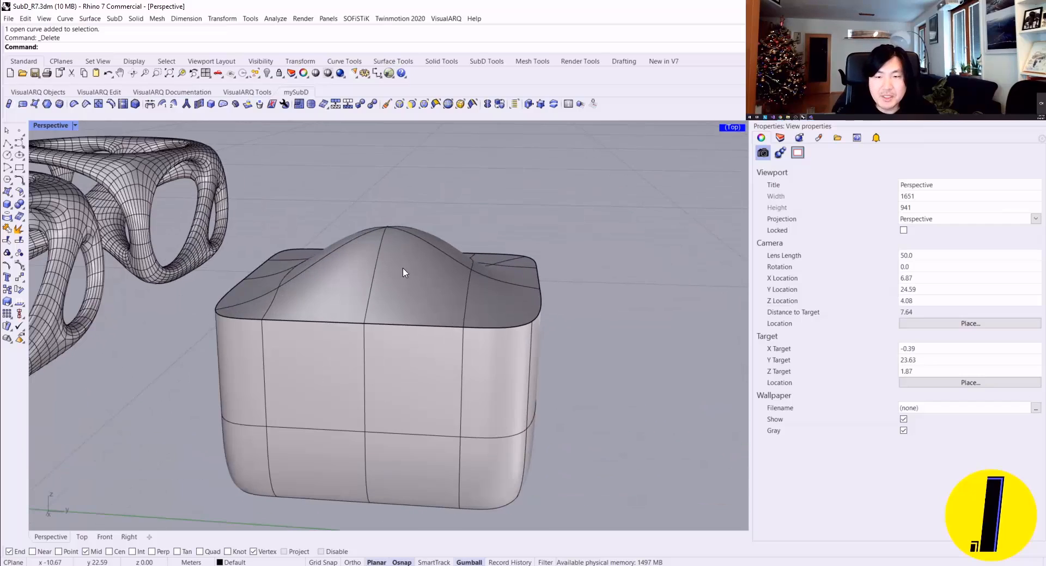
Step: Delete one SubD face on the slope of the peaked top, between the peak and the front rim
ctrl+shift+click(408, 278)
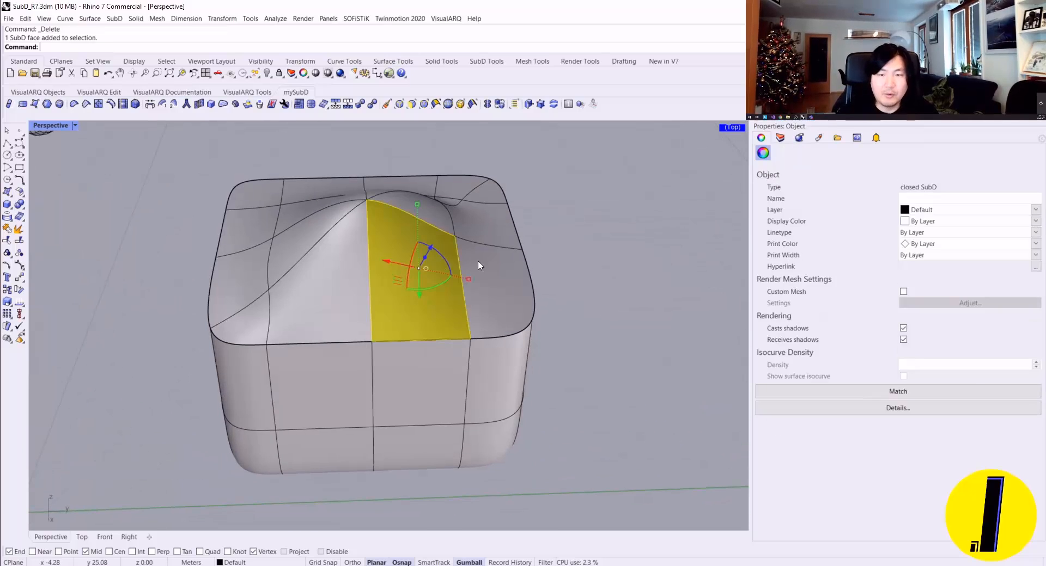
right_drag(515, 268, 394, 306)
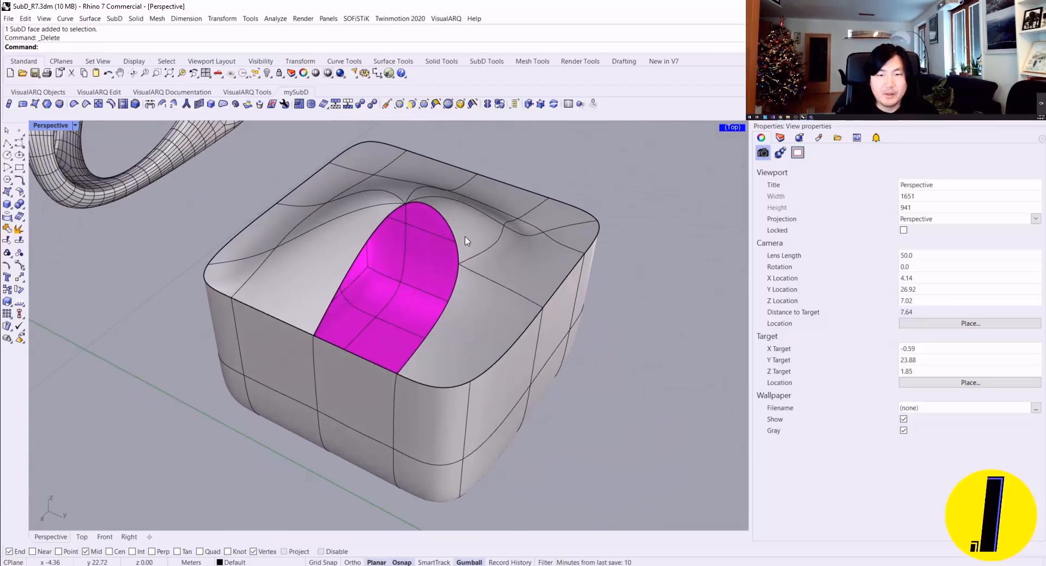
scroll(467, 240, up, 4)
mouse_move(467, 240)
right_down()
mouse_move(406, 268)
mouse_move(370, 257)
mouse_move(478, 249)
mouse_move(465, 237)
right_up()
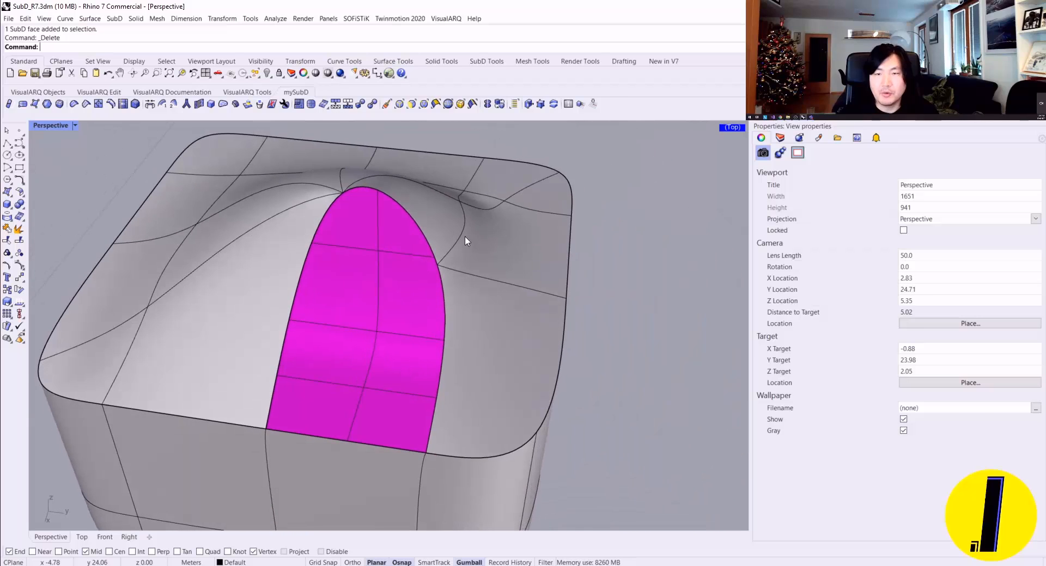
Step: Fill the hole in the peaked top from its boundary edges, using the Automatic patch style
click(226, 107)
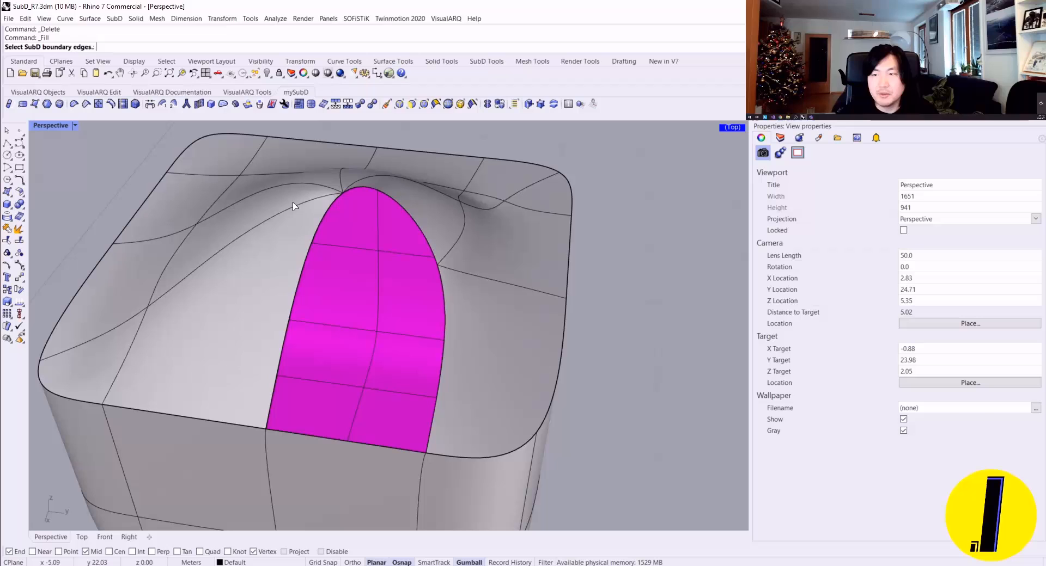
click(315, 236)
right_drag(385, 369, 353, 285)
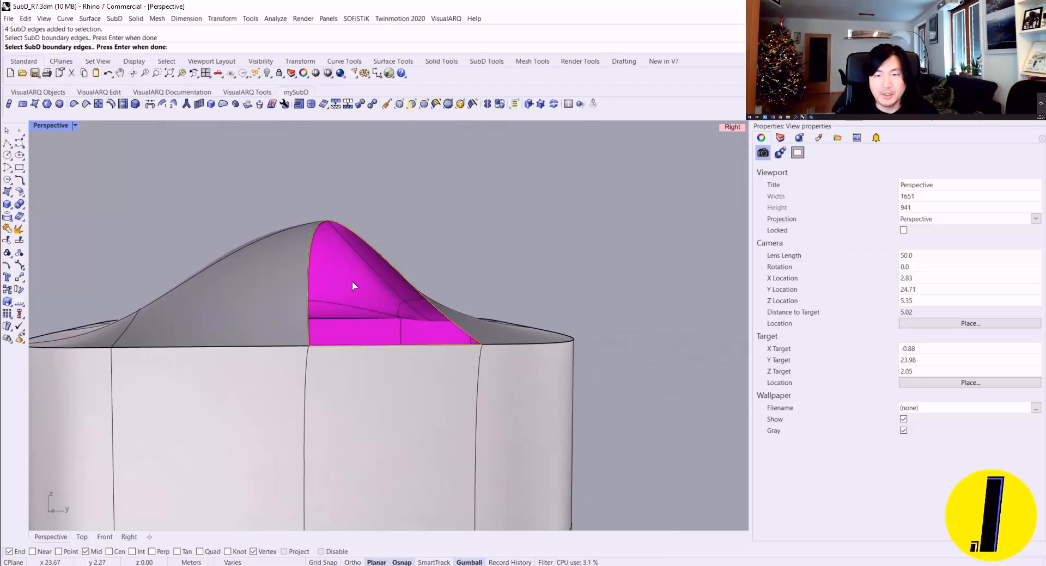
key(Return)
key(Return)
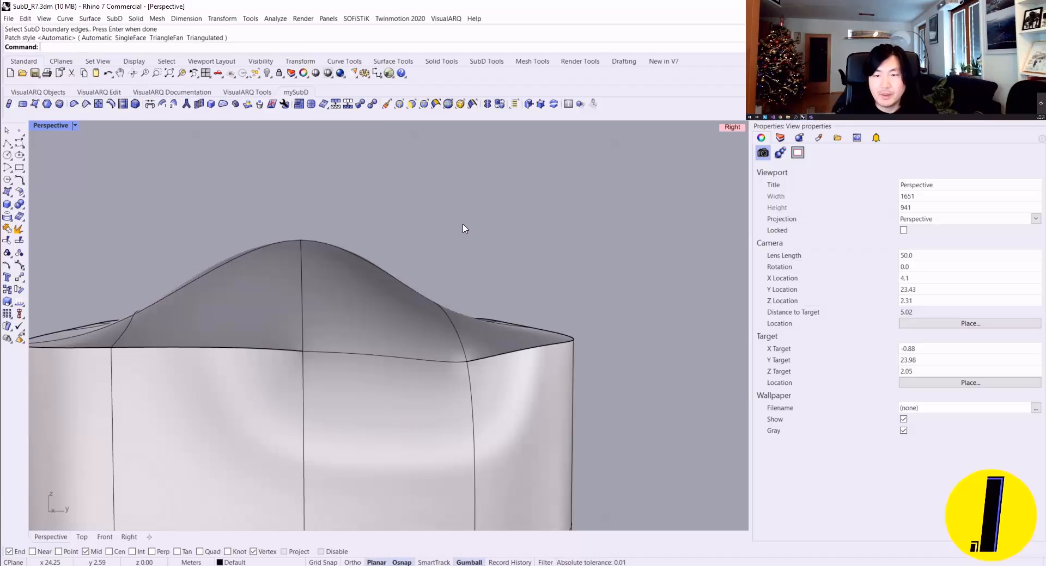
Step: Crease the smoothed rim edge below the filled face so the top border is sharp again
right_drag(465, 227, 314, 301)
ctrl+shift+click(270, 338)
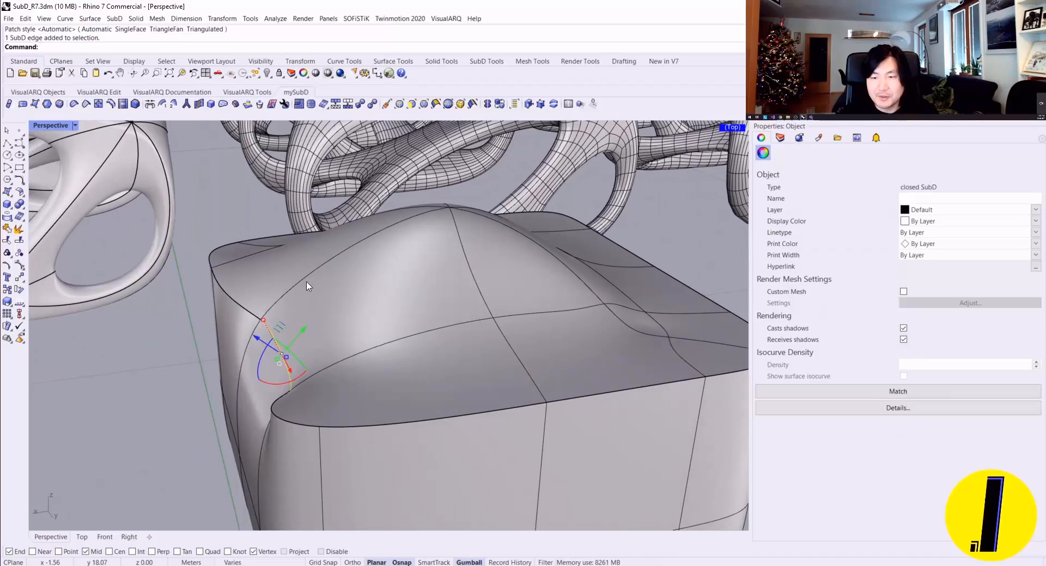
right_drag(270, 337, 206, 170)
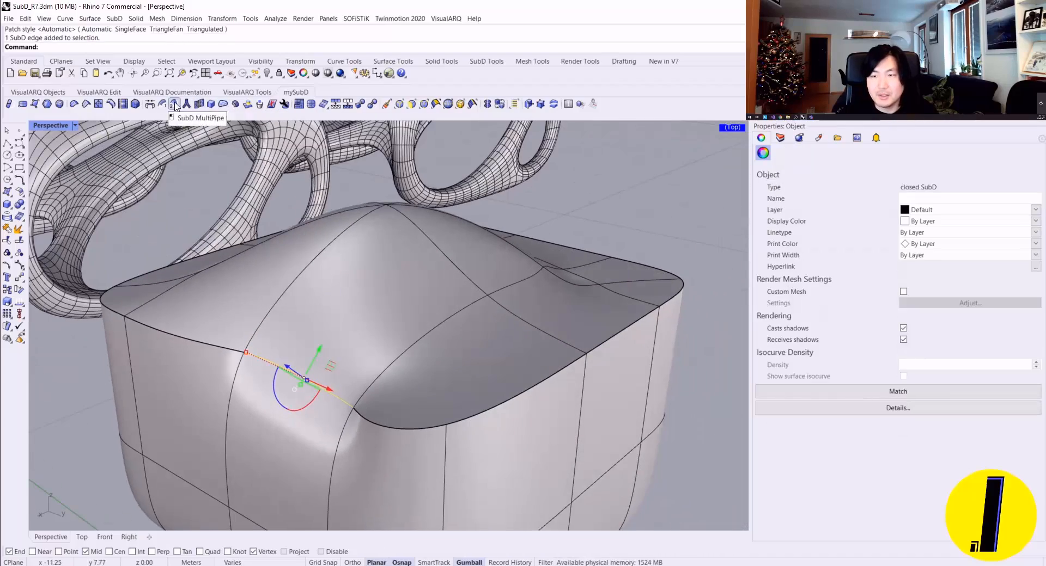
click(86, 104)
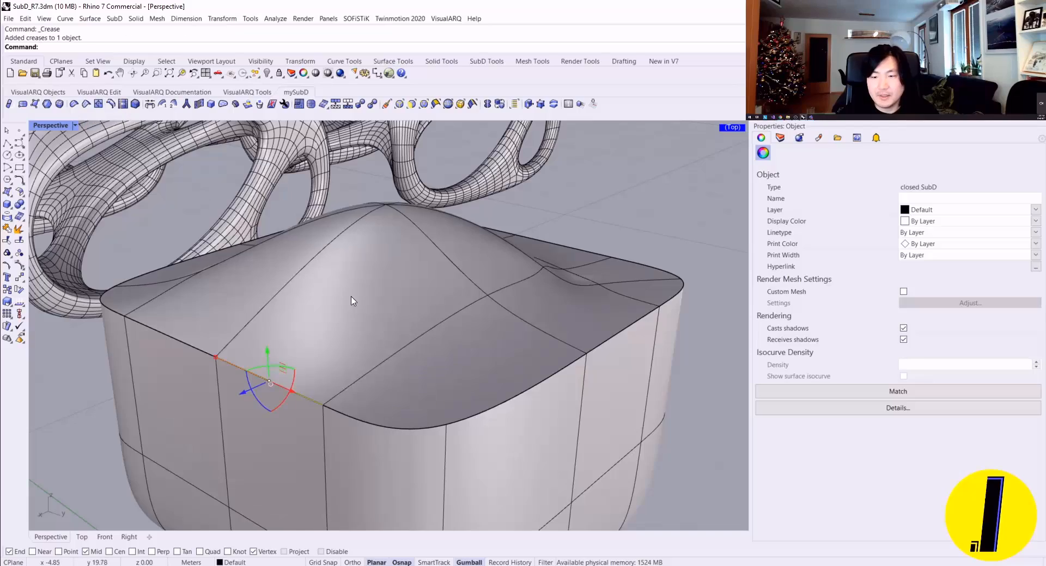
key(Escape)
Step: Delete a side face of the SubD box directly below the creased rim
mouse_move(397, 311)
right_down()
mouse_move(283, 326)
mouse_move(320, 343)
mouse_move(278, 290)
mouse_move(185, 275)
mouse_move(343, 329)
mouse_move(401, 327)
right_up()
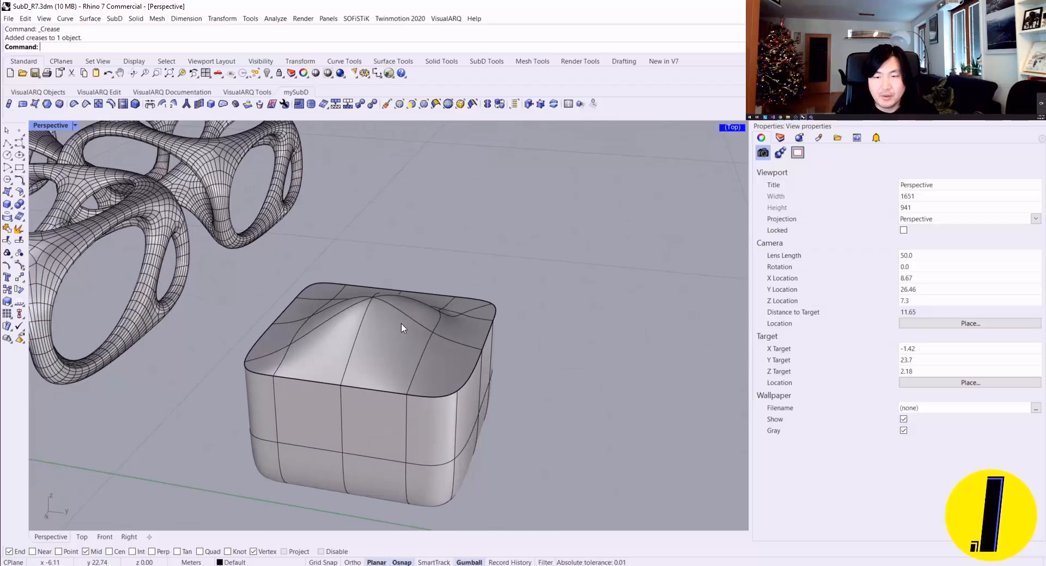
scroll(401, 327, up, 4)
right_drag(364, 380, 390, 351)
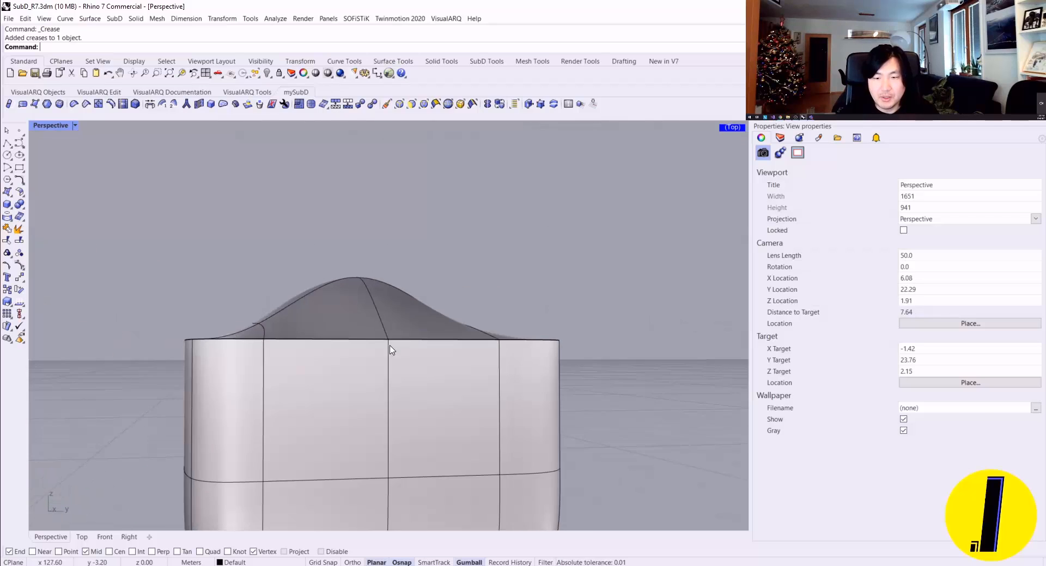
scroll(390, 349, down, 4)
right_drag(368, 303, 351, 323)
ctrl+shift+click(388, 325)
key(Delete)
scroll(370, 320, up, 4)
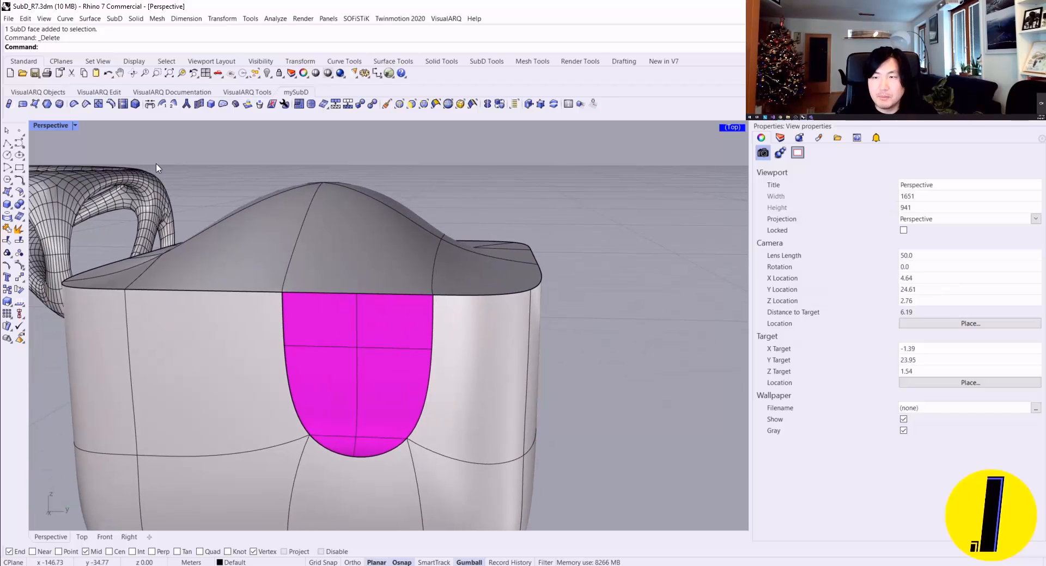
Step: Bridge the upper and lower edges of the side hole with 1 segment, 100% straightness, and Join and Crease enabled
ctrl+shift+click(319, 293)
ctrl+shift+click(359, 457)
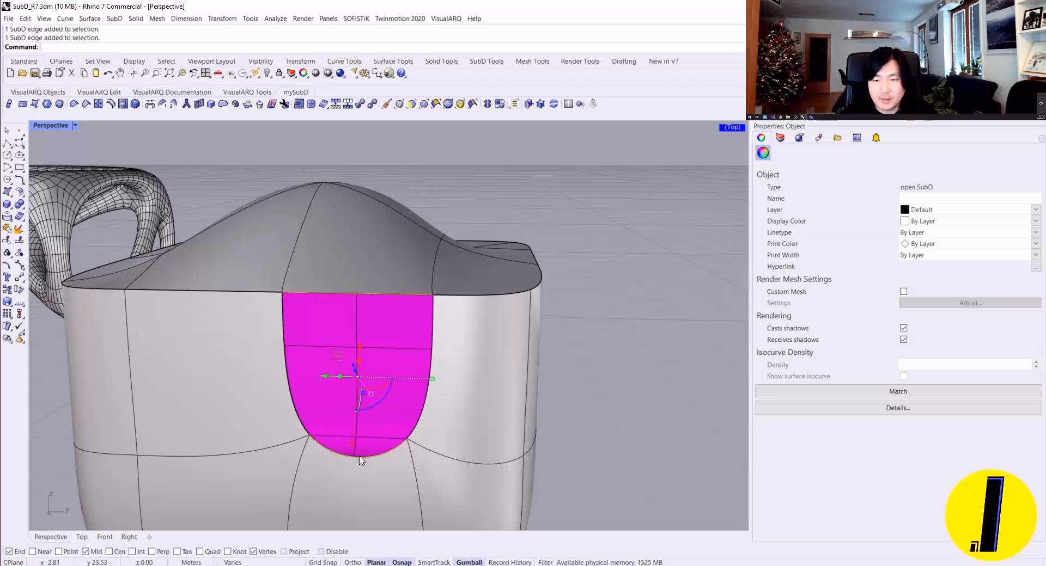
click(163, 103)
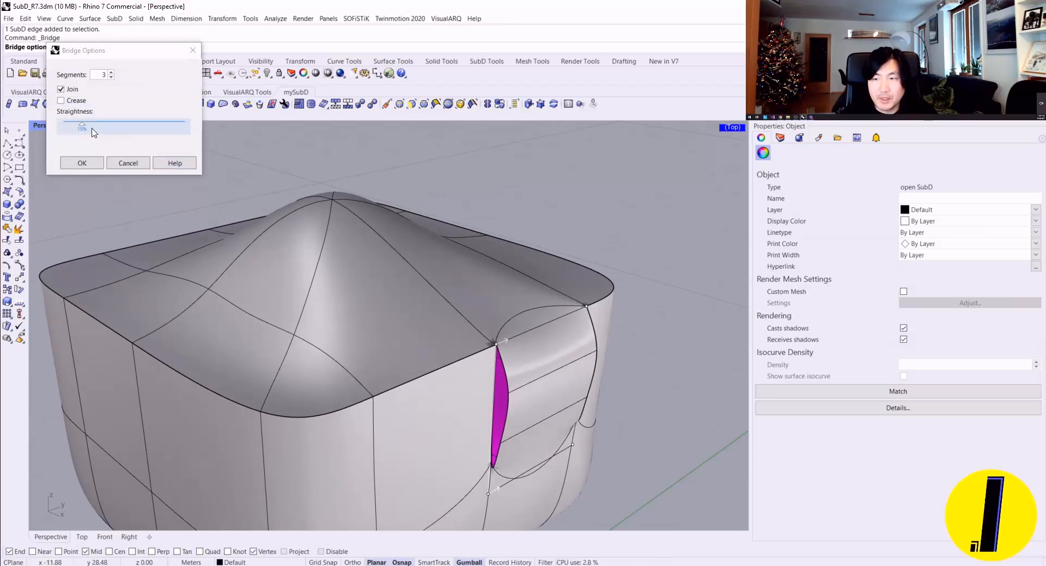
drag(82, 124, 260, 160)
right_drag(610, 311, 256, 163)
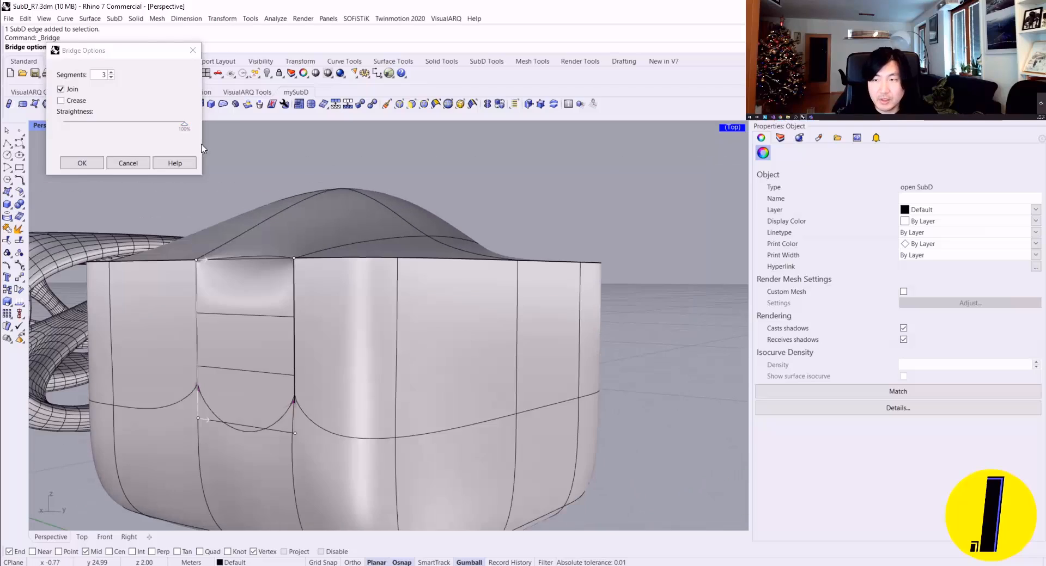
click(111, 77)
click(111, 77)
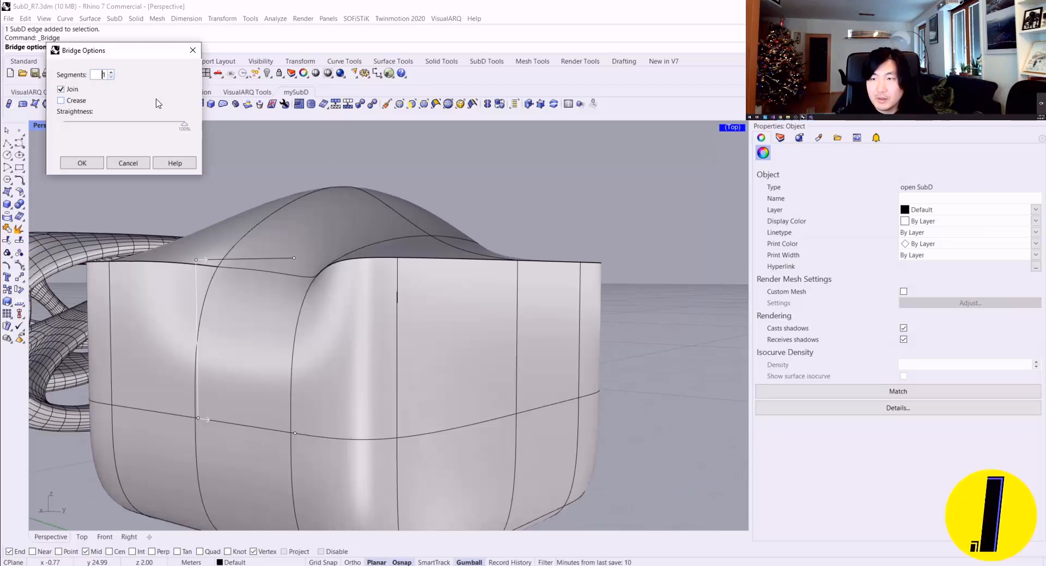
right_drag(261, 185, 283, 247)
right_drag(255, 246, 112, 139)
click(61, 101)
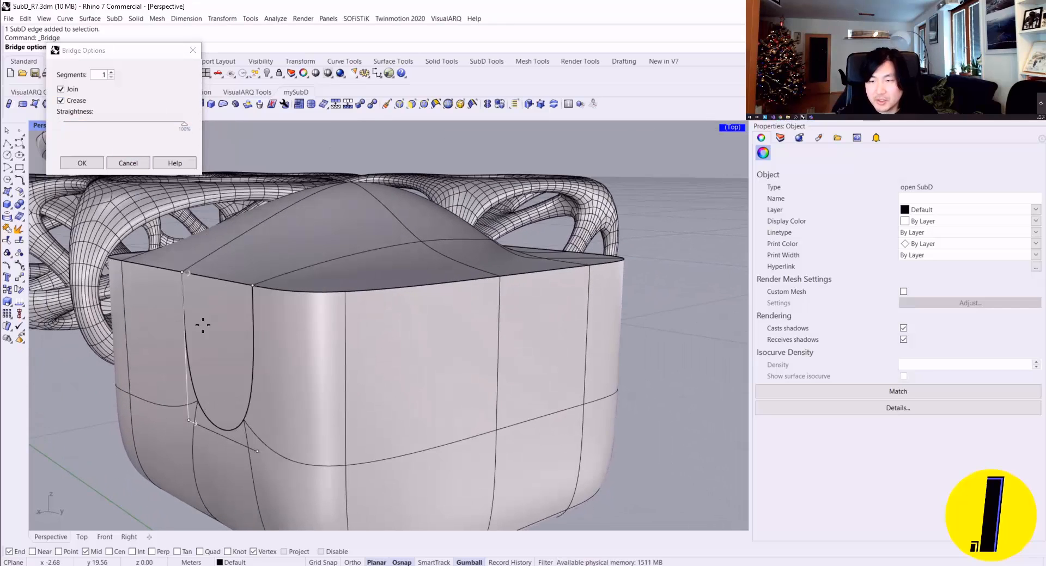
click(81, 163)
Step: Remove the creases from the side and lower edges of the bridged face
right_drag(229, 229, 387, 281)
ctrl+shift+click(388, 280)
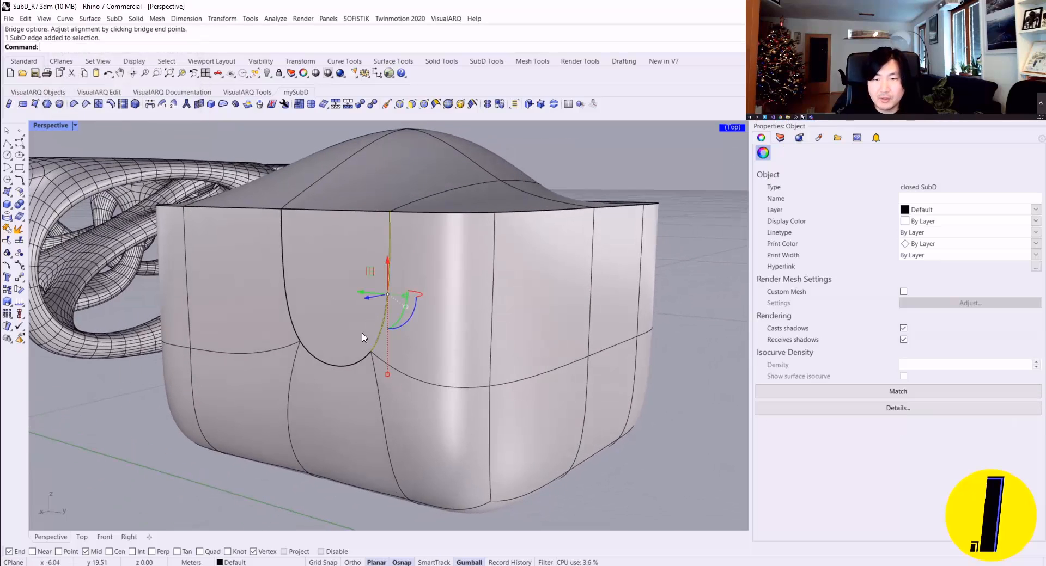
ctrl+shift+click(340, 369)
right_drag(301, 267, 331, 277)
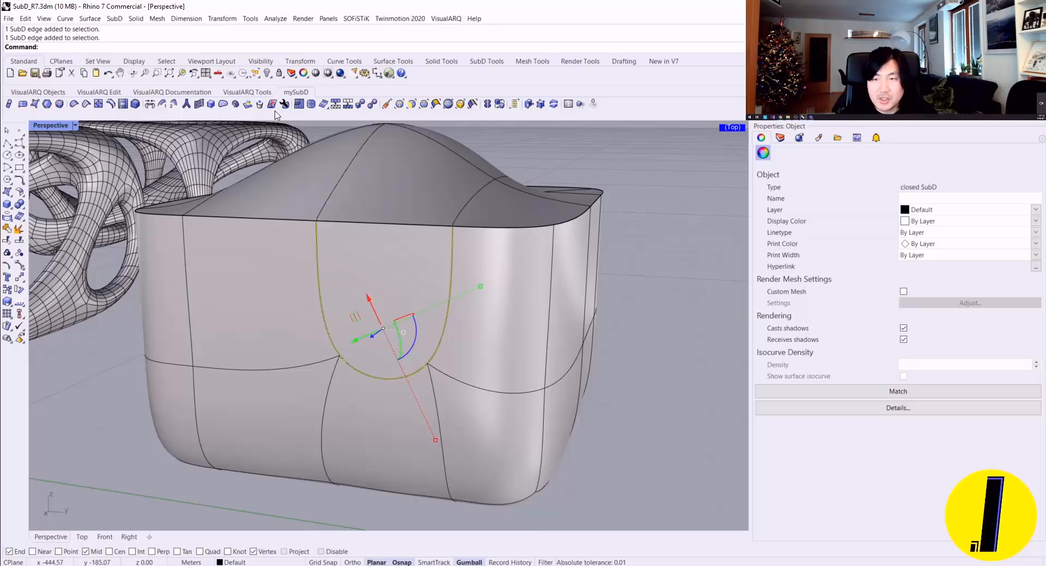
click(74, 104)
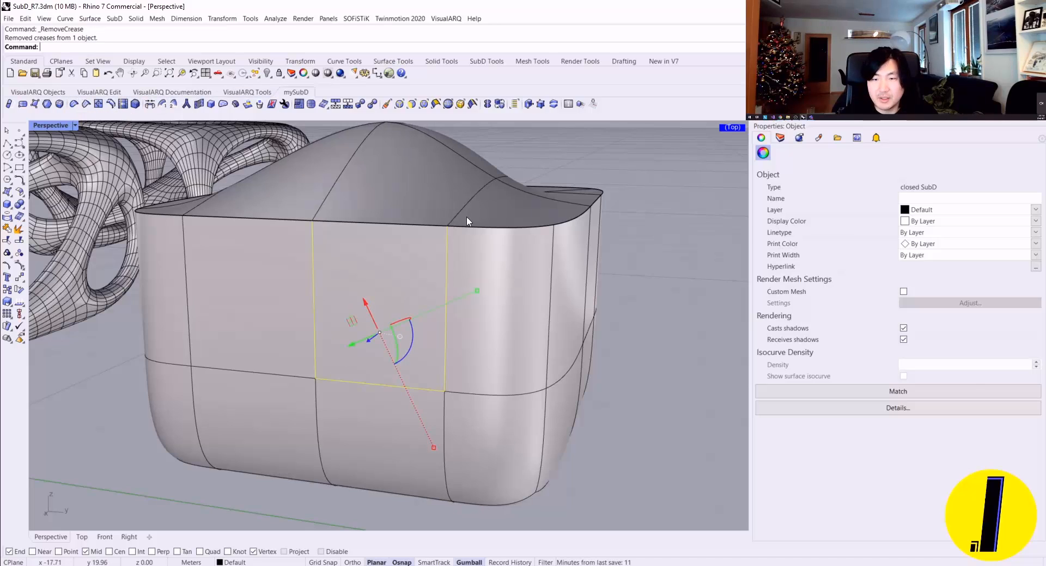
scroll(385, 244, up, 5)
scroll(385, 239, down, 2)
Step: Examine how the edge loops run across the peaked top and down the box by selecting individual loops
right_drag(520, 255, 367, 261)
double_click(367, 265)
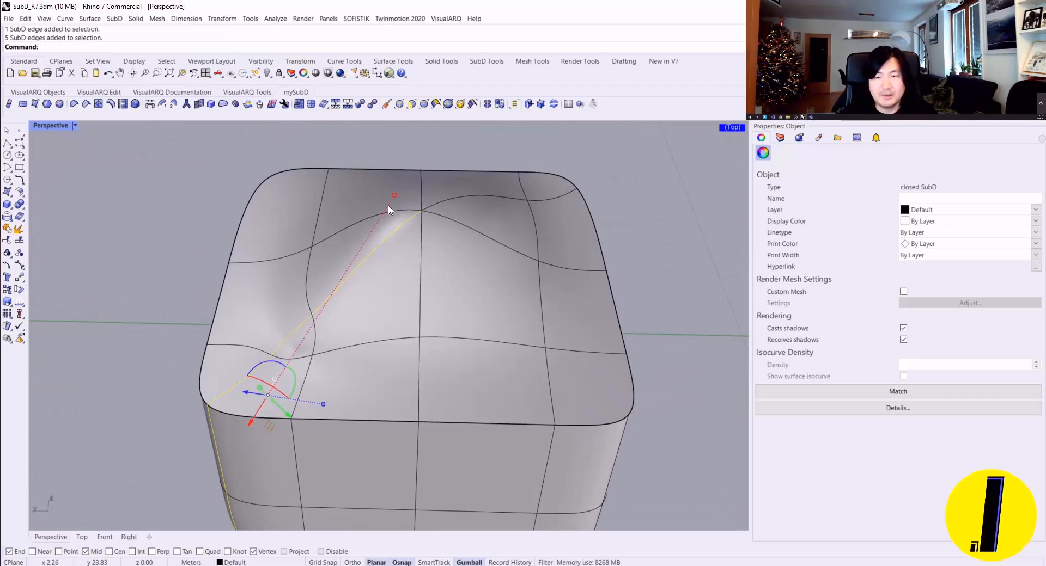
key(Escape)
double_click(459, 205)
right_drag(460, 205, 265, 151)
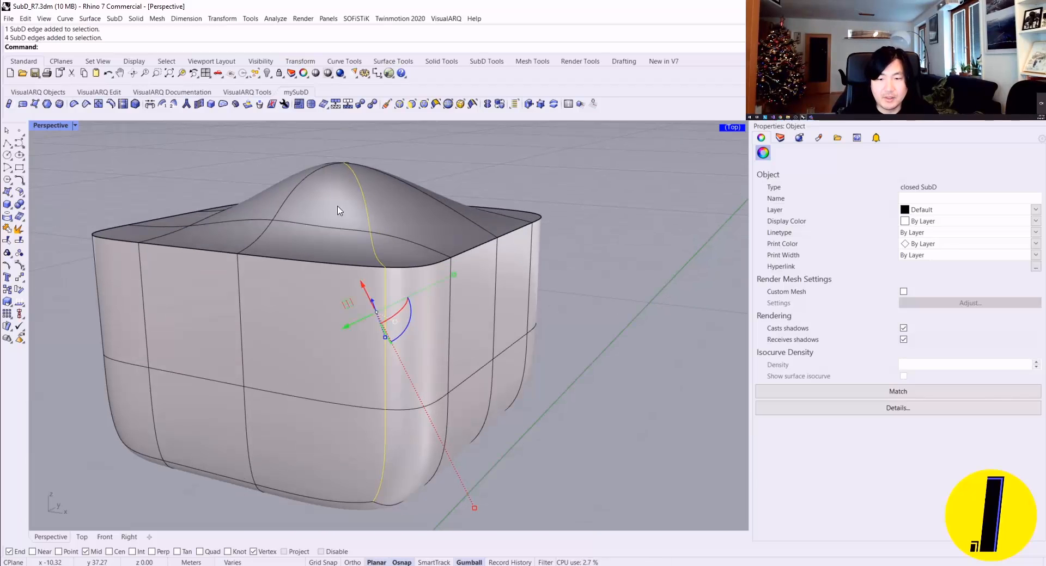
key(Escape)
right_drag(351, 223, 390, 274)
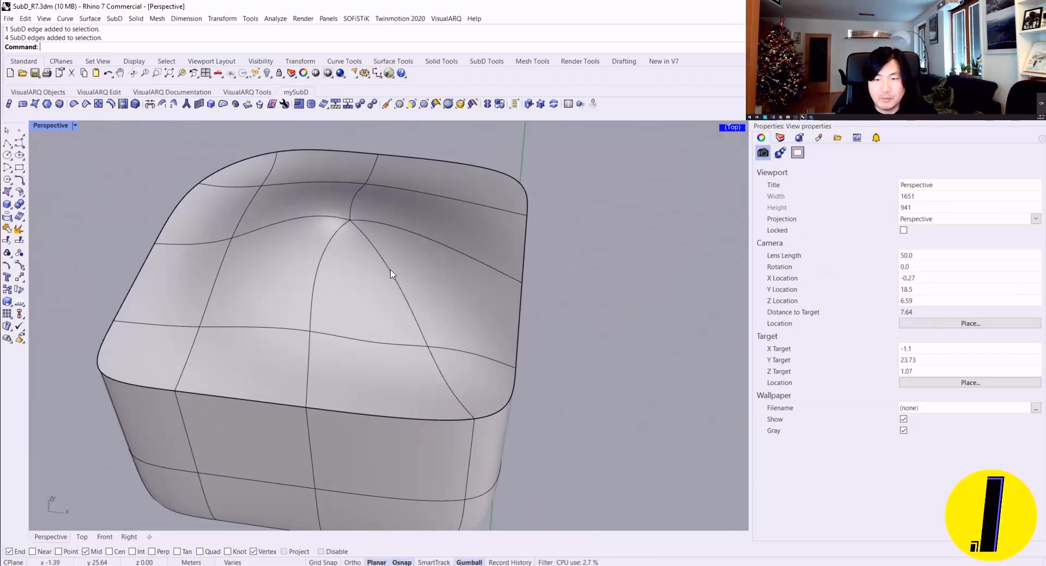
Step: Delete the diagonal edges running from the peak to the corner of the top
ctrl+shift+click(397, 289)
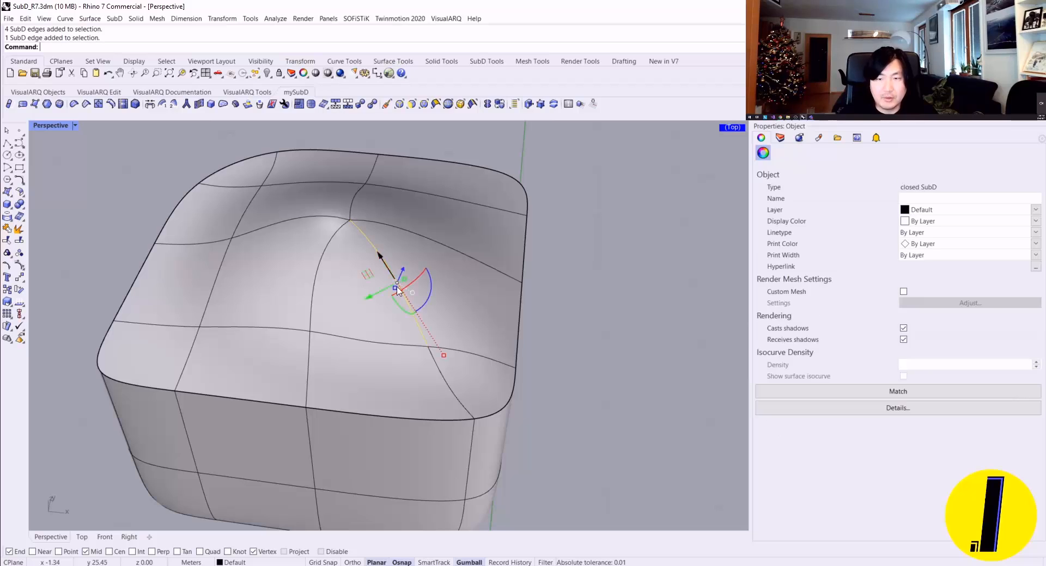
ctrl+shift+click(450, 395)
right_drag(450, 394, 331, 233)
key(Delete)
scroll(383, 244, down, 4)
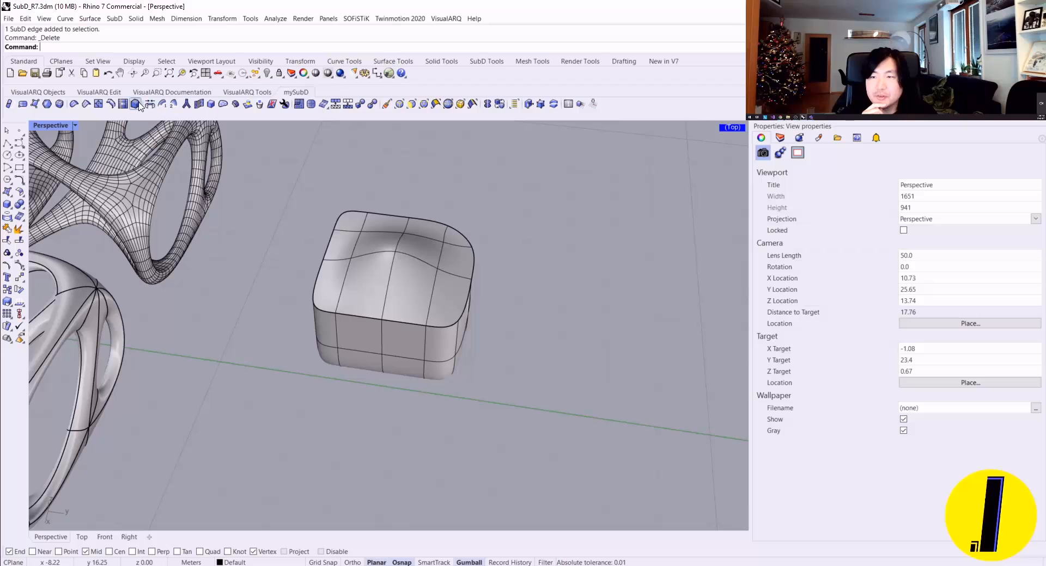
Step: Remove the crease from the whole rim edge loop around the top of the box
scroll(367, 306, up, 8)
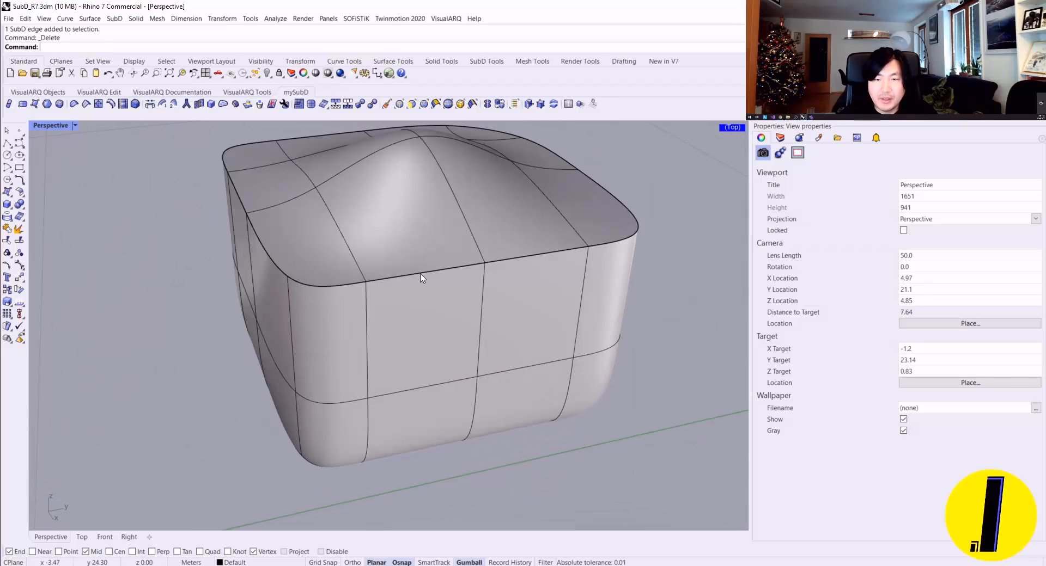
double_click(422, 278)
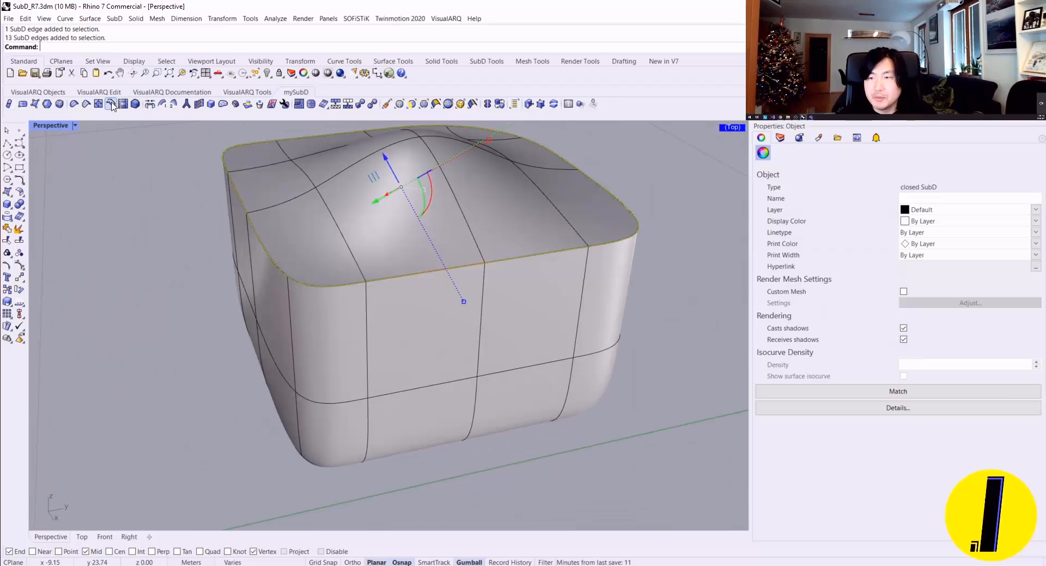
click(74, 104)
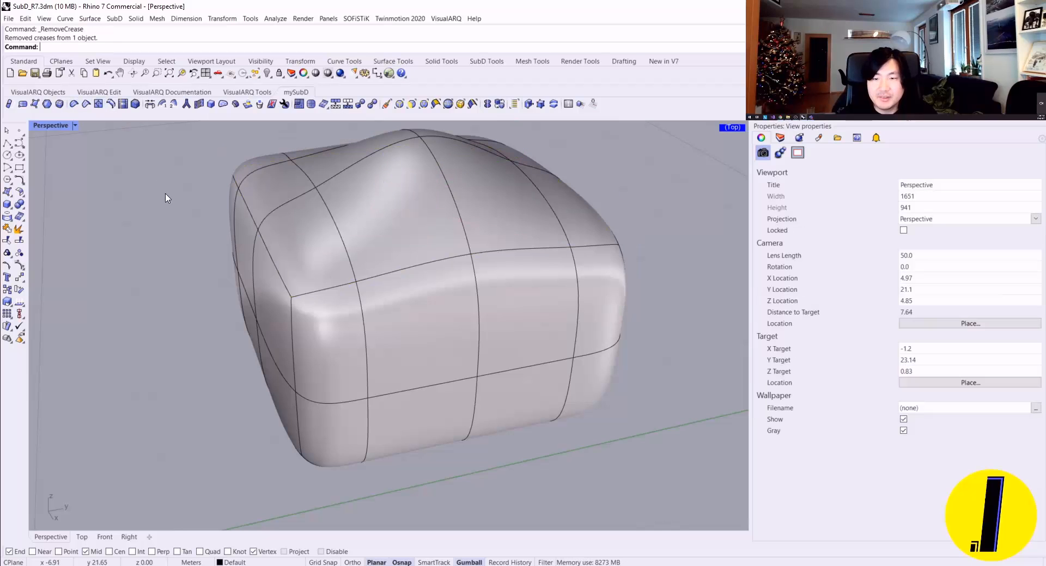
Step: Select the smoothed rim edge chains along two adjacent sides of the box's top
right_drag(283, 217, 325, 234)
scroll(401, 257, up, 2)
right_drag(403, 257, 220, 215)
scroll(280, 231, up, 4)
right_drag(202, 157, 231, 262)
double_click(230, 262)
scroll(233, 250, up, 2)
scroll(233, 250, down, 2)
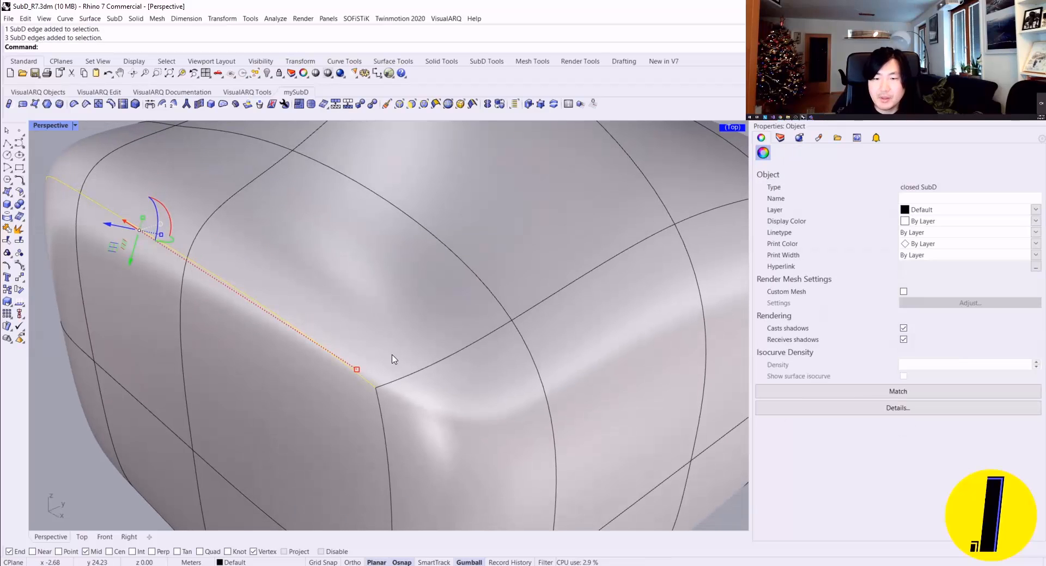
shift+click(413, 368)
scroll(417, 363, down, 5)
ctrl+shift+double_click(459, 362)
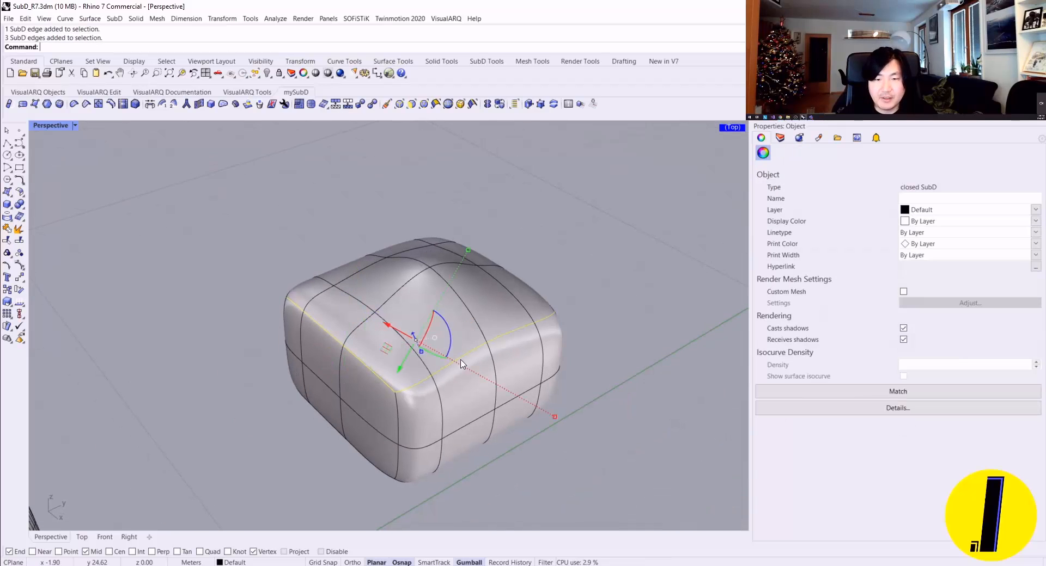
Step: Extend the edge selection along the remaining sides to cover the full smoothed rim of the box
ctrl+shift+click(459, 361)
right_drag(522, 252, 430, 388)
ctrl+shift+click(403, 401)
right_drag(507, 388, 421, 333)
ctrl+shift+double_click(437, 401)
right_drag(548, 324, 321, 341)
scroll(321, 341, up, 5)
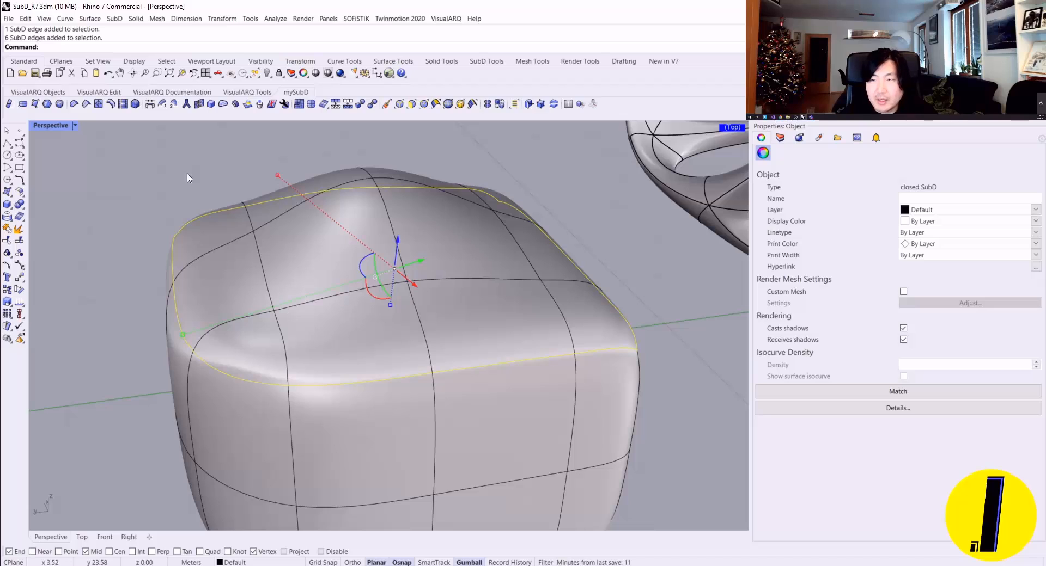
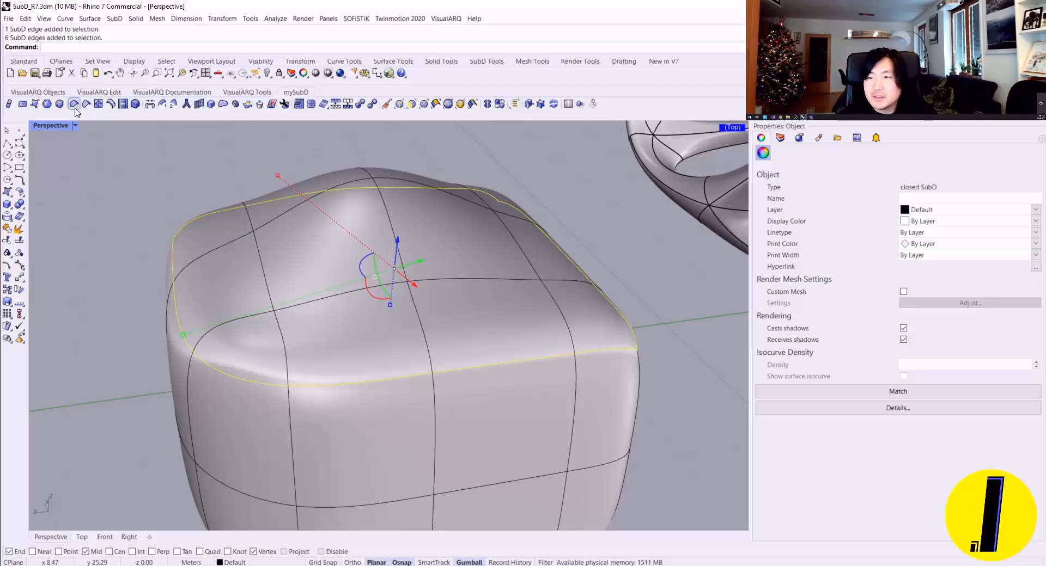
Step: Bevel the selected rim edges around the box's top, trying 3 segments before settling on 2 and placing the bevel amount freehand
click(134, 104)
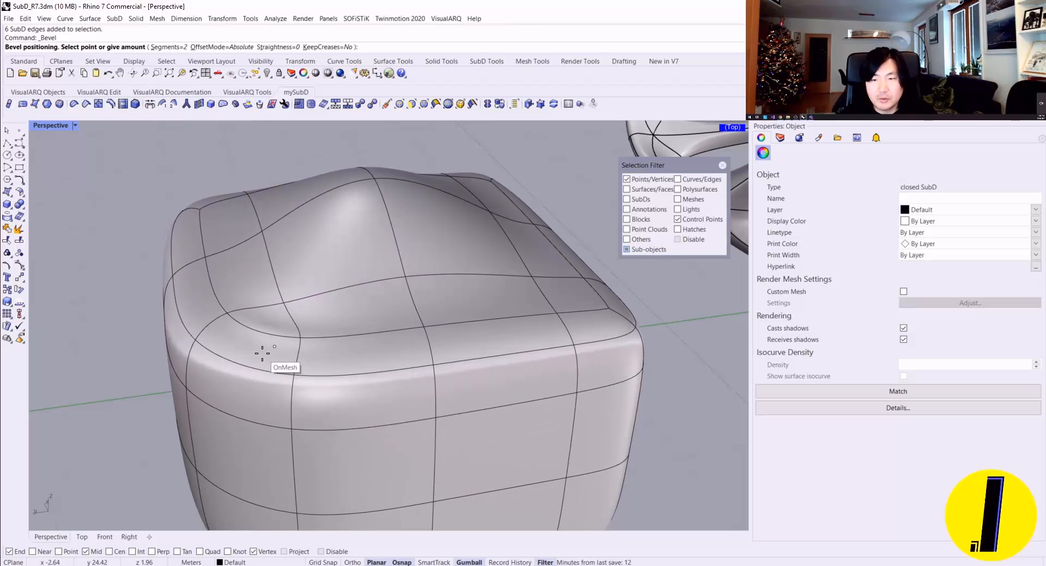
right_drag(268, 356, 308, 53)
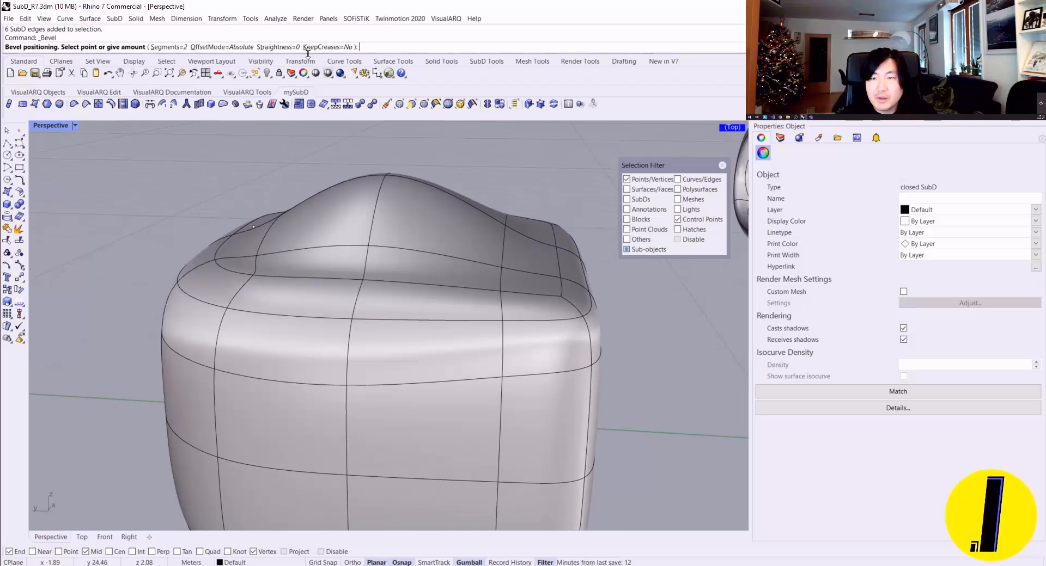
click(175, 48)
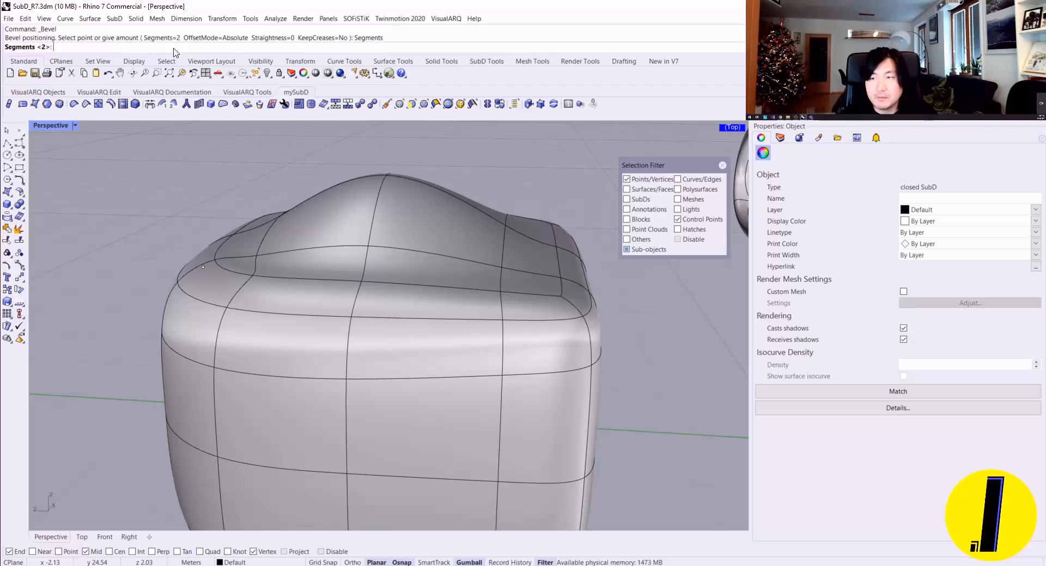
text(3)
key(Return)
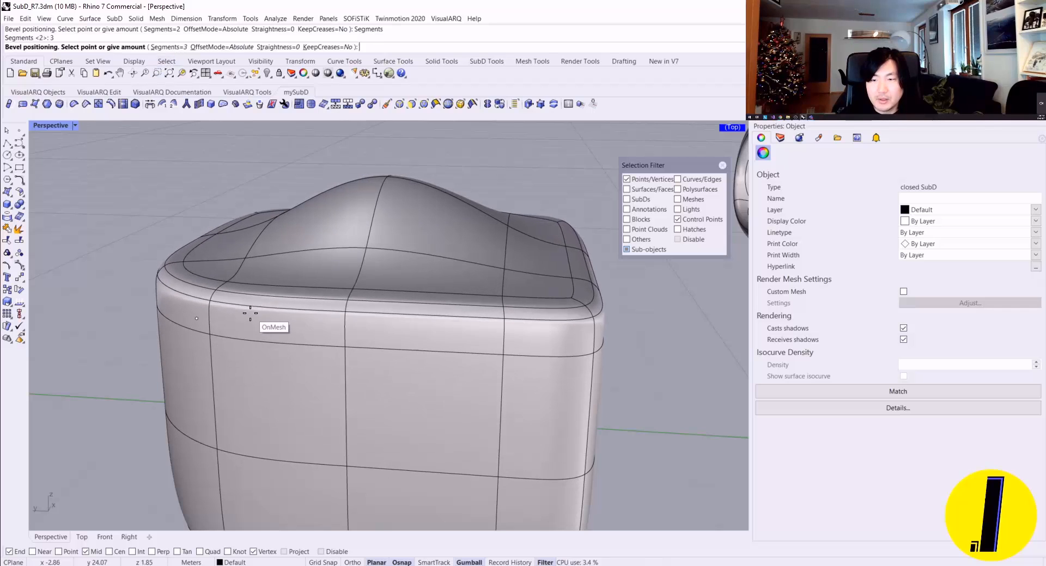
click(183, 48)
text(2)
key(Return)
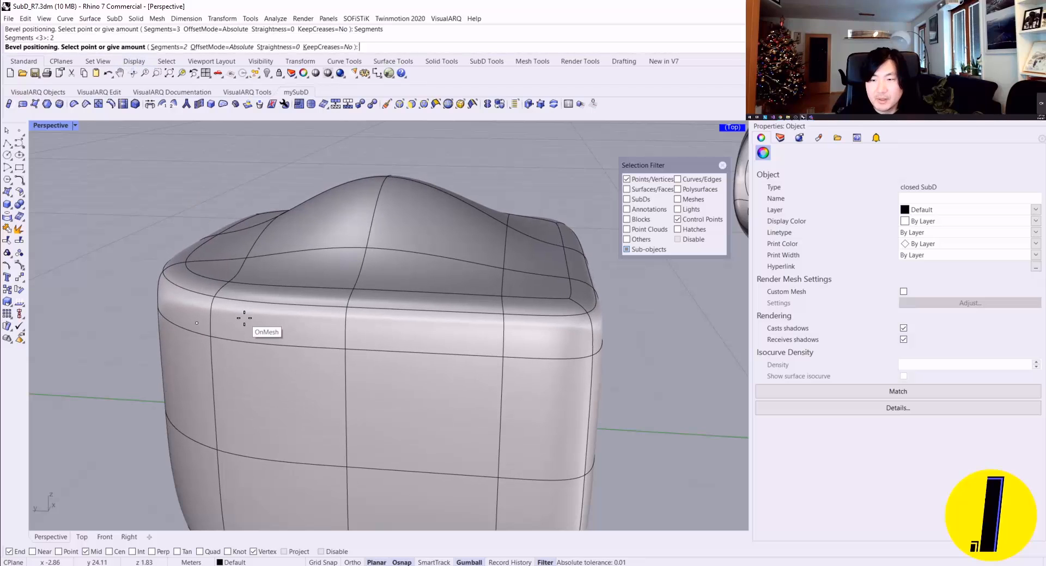
click(246, 311)
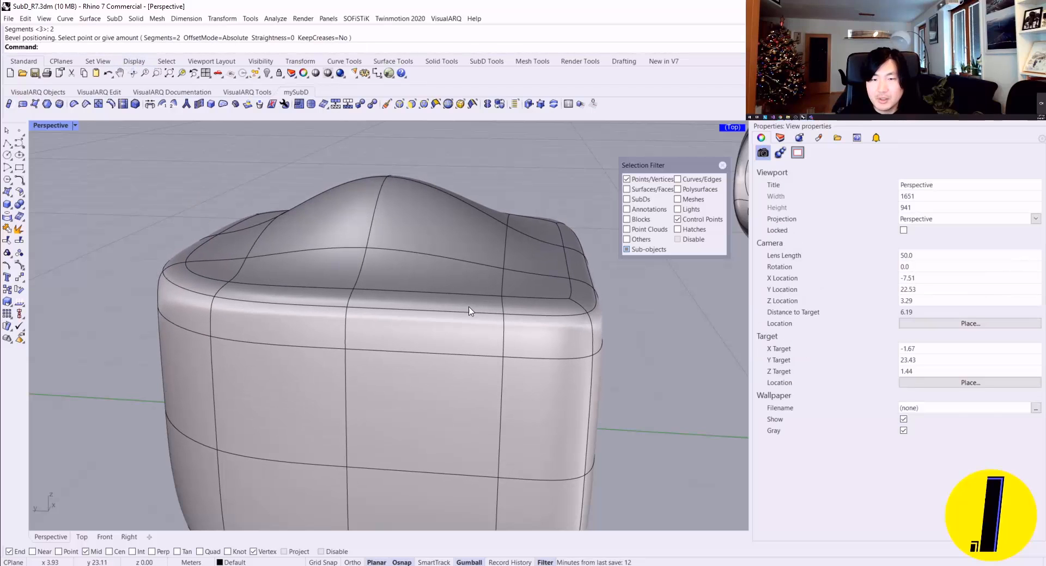
Step: Examine the bevelled rim and its inner edge chain from several angles, comparing the flat and smooth SubD displays
right_drag(470, 311, 293, 302)
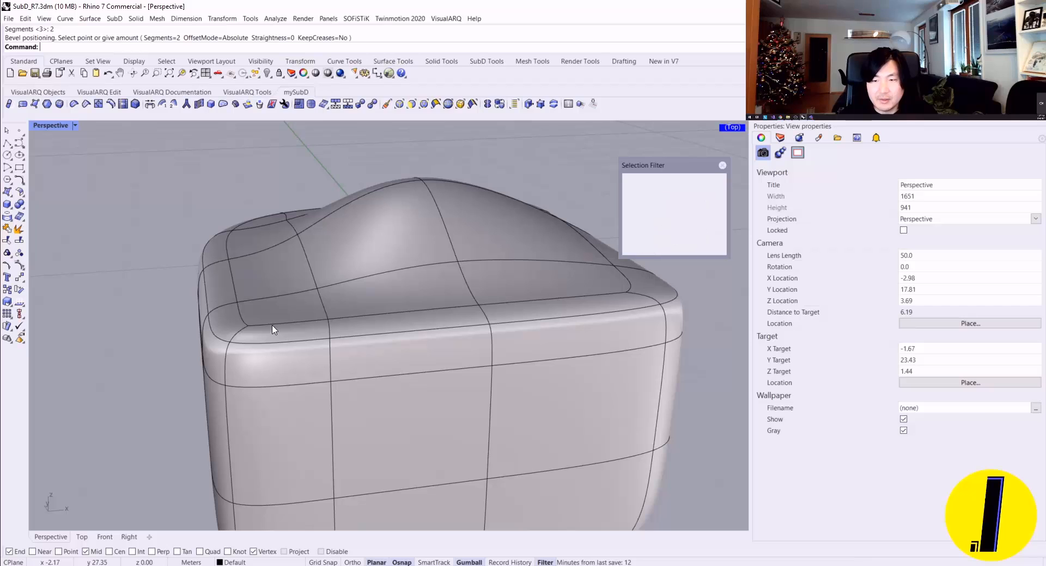
click(722, 166)
right_drag(657, 260, 602, 292)
ctrl+shift+double_click(554, 330)
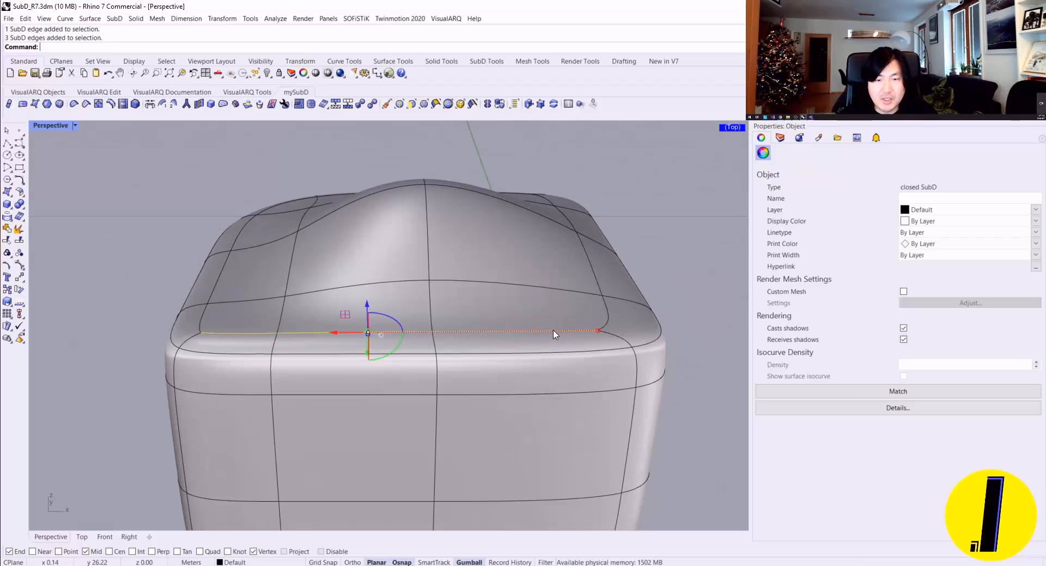
key(Delete)
right_drag(554, 331, 260, 234)
scroll(260, 235, up, 4)
right_drag(260, 290, 267, 326)
key(Tab)
scroll(267, 326, down, 2)
scroll(267, 329, down, 2)
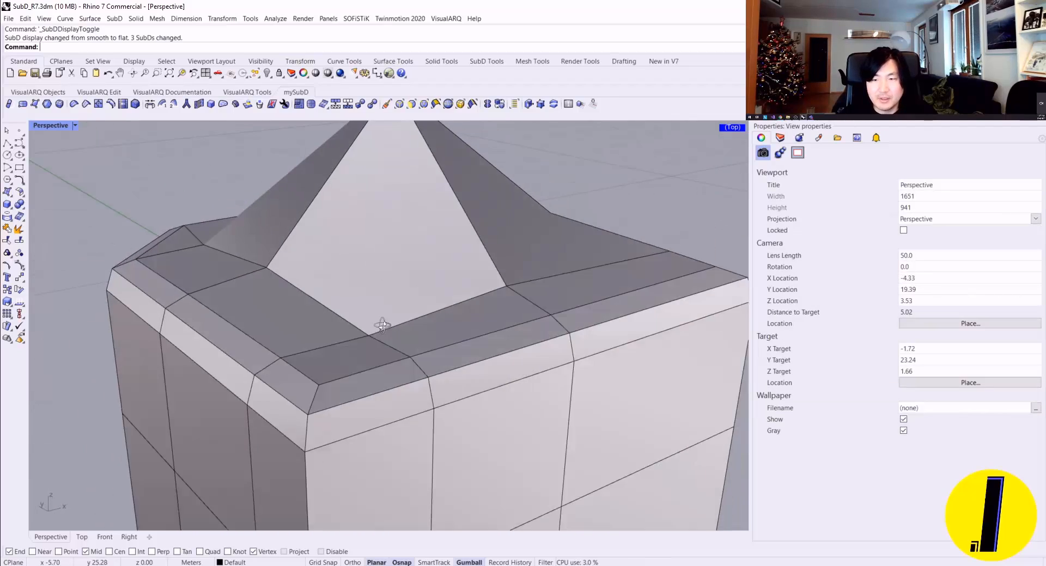
key(Tab)
right_drag(374, 310, 239, 272)
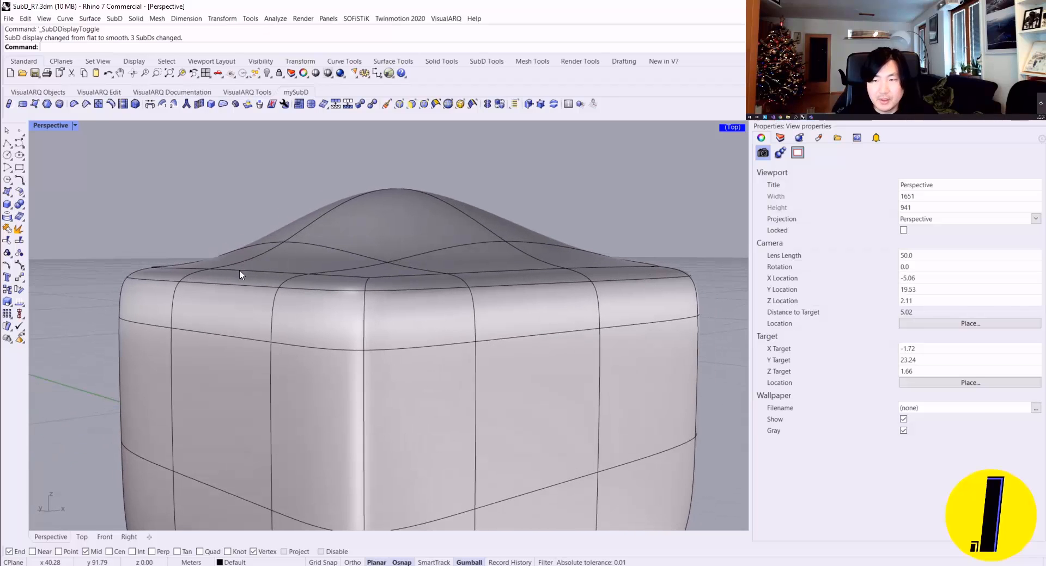
Step: Select the edge loop just below the bevelled rim and align the gumball to World
scroll(217, 283, up, 4)
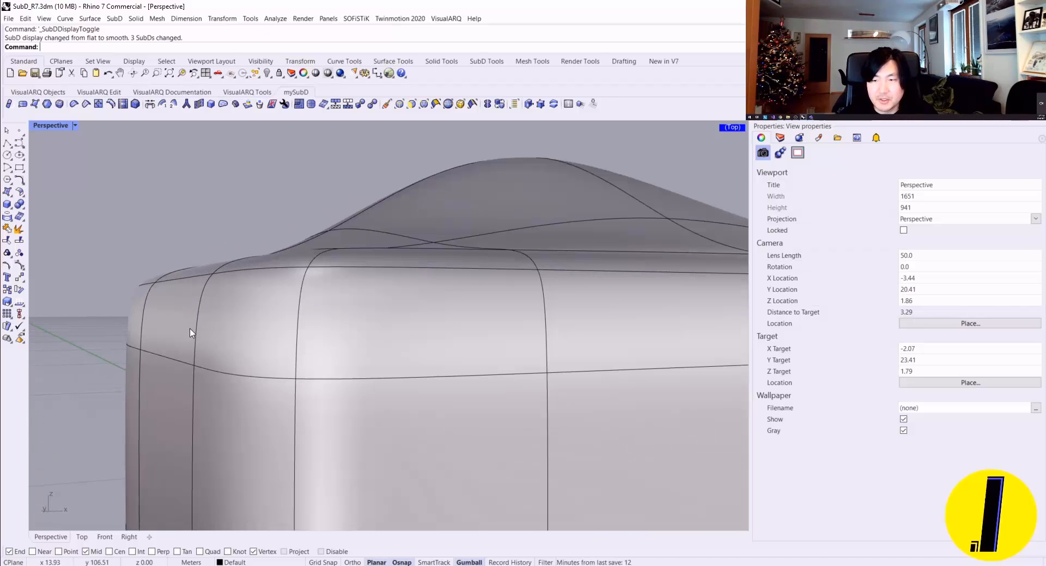
right_drag(190, 333, 199, 350)
double_click(188, 388)
scroll(261, 391, down, 3)
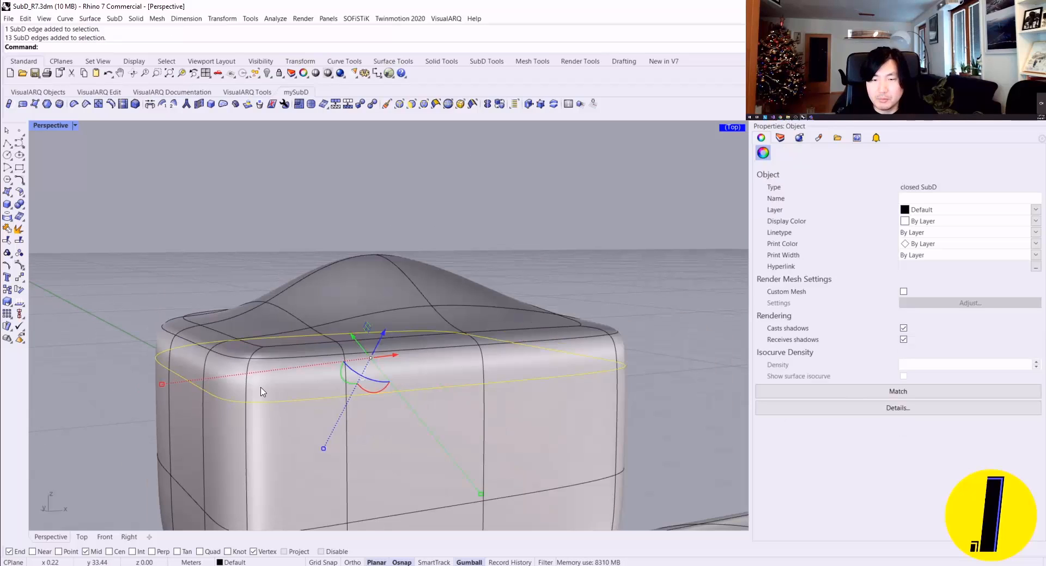
right_click(456, 560)
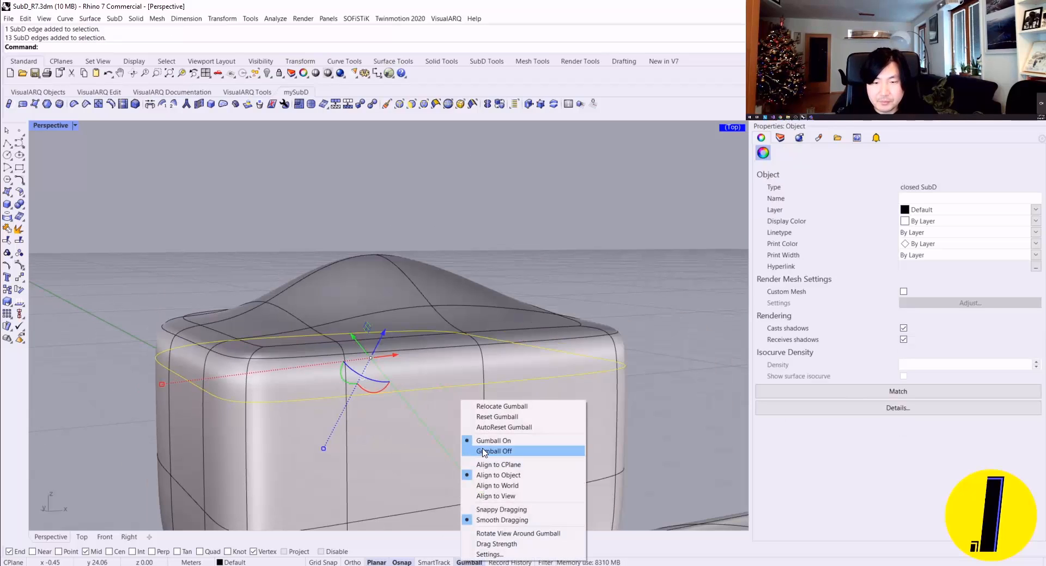
click(497, 487)
Step: Try raising the edge loop below the rim along the vertical axis, undoing each attempt
drag(363, 330, 354, 291)
mouse_move(355, 292)
right_down()
mouse_move(369, 296)
mouse_move(345, 285)
right_up()
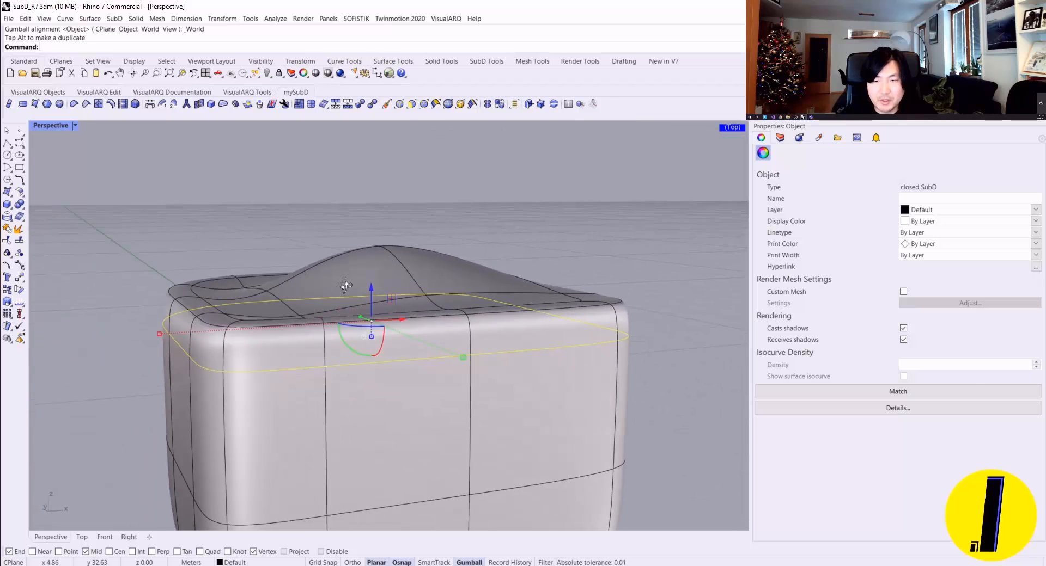
key(ctrl+z)
double_click(365, 401)
right_drag(365, 402, 364, 326)
drag(364, 324, 359, 293)
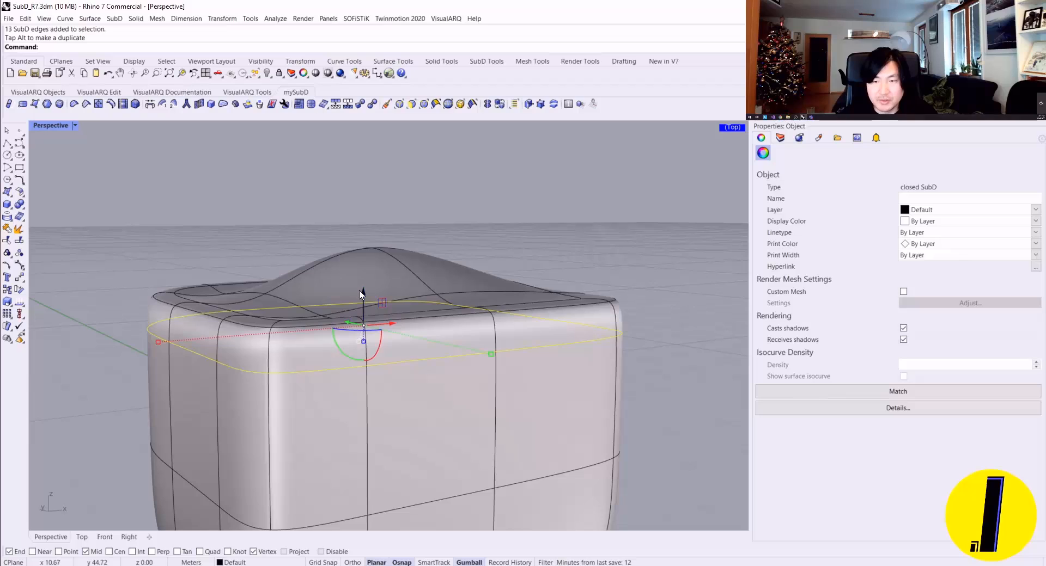
key(ctrl+z)
Step: Try to slide the full edge loop below the bevelled rim with the SlideEdge command
double_click(406, 404)
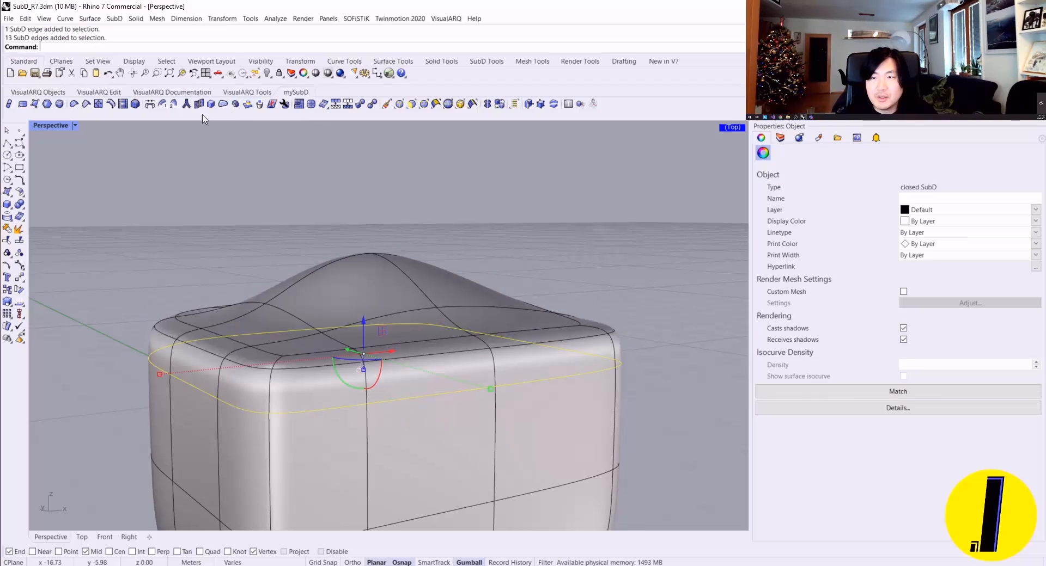
click(121, 104)
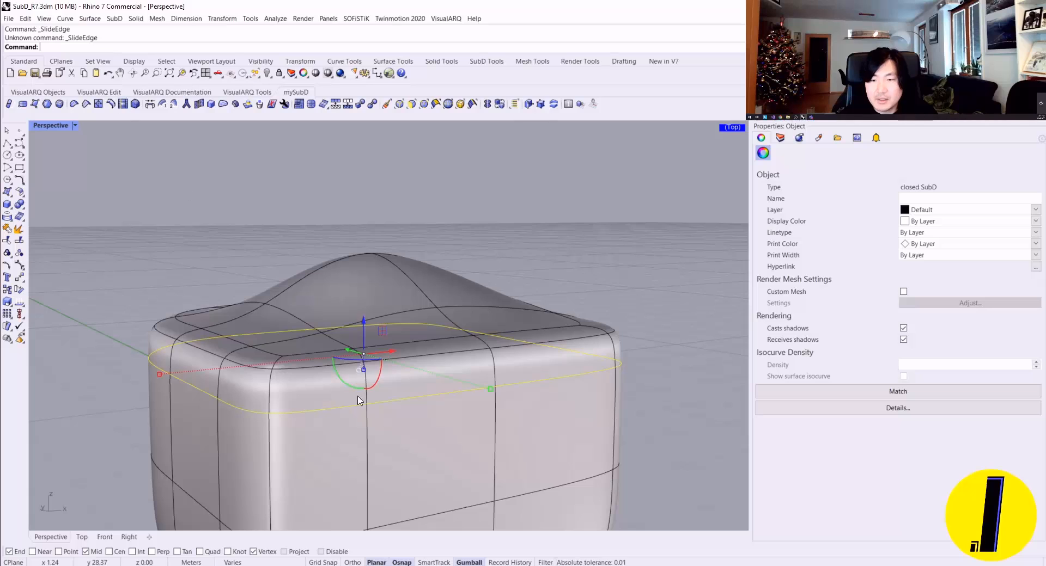
click(225, 207)
ctrl+shift+double_click(333, 414)
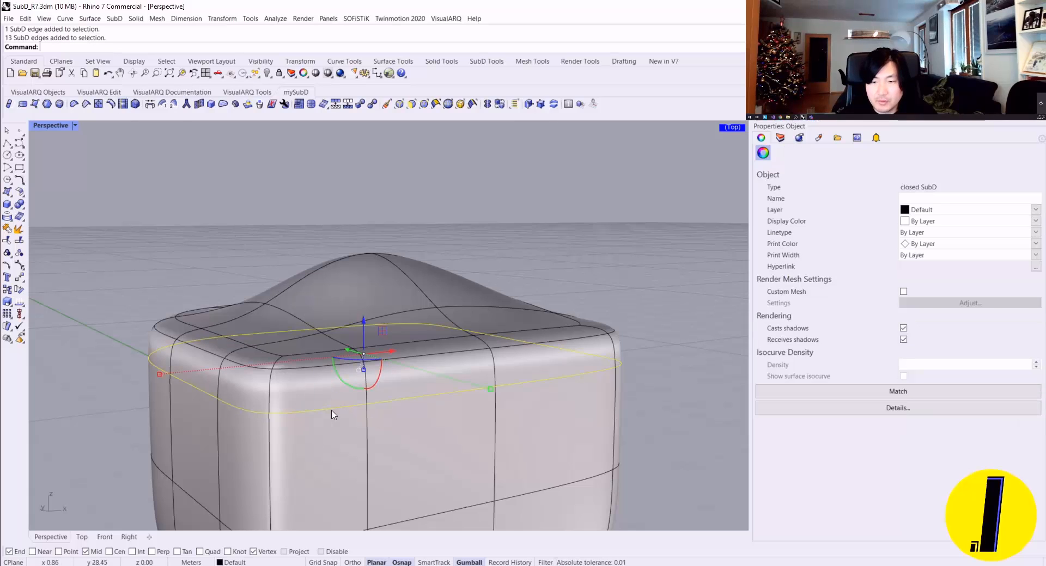
click(145, 106)
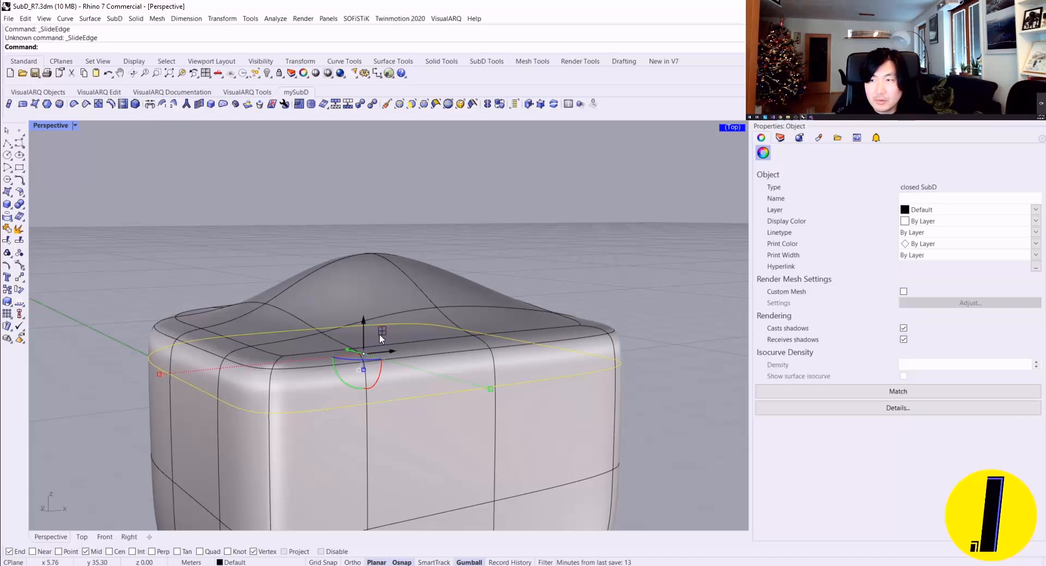
Step: Try SlideEdge on a single edge of the loop below the rim and clear the selection
scroll(399, 391, up, 8)
key(Escape)
scroll(413, 415, down, 5)
ctrl+shift+click(415, 417)
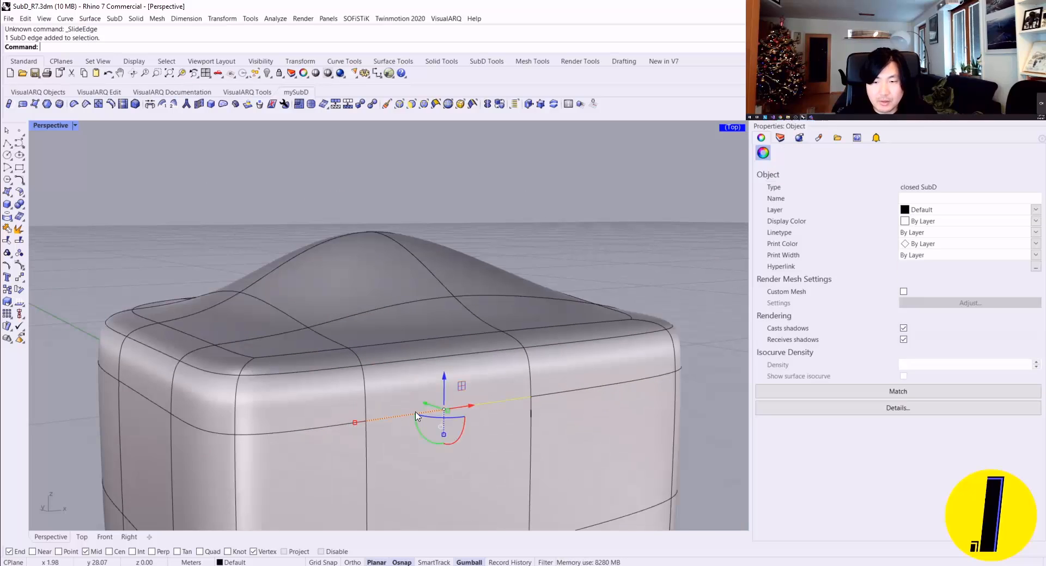
click(121, 104)
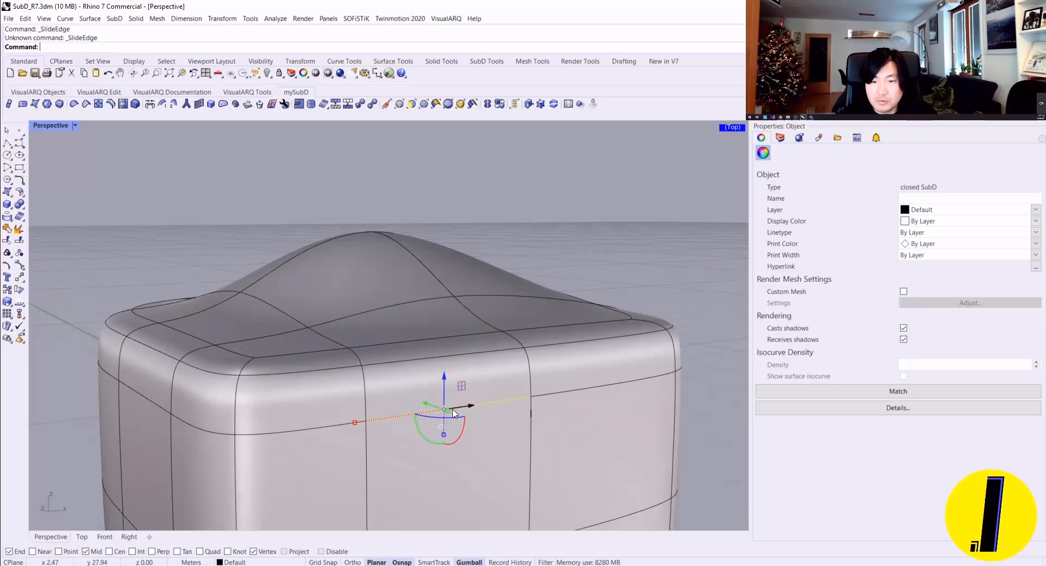
key(Escape)
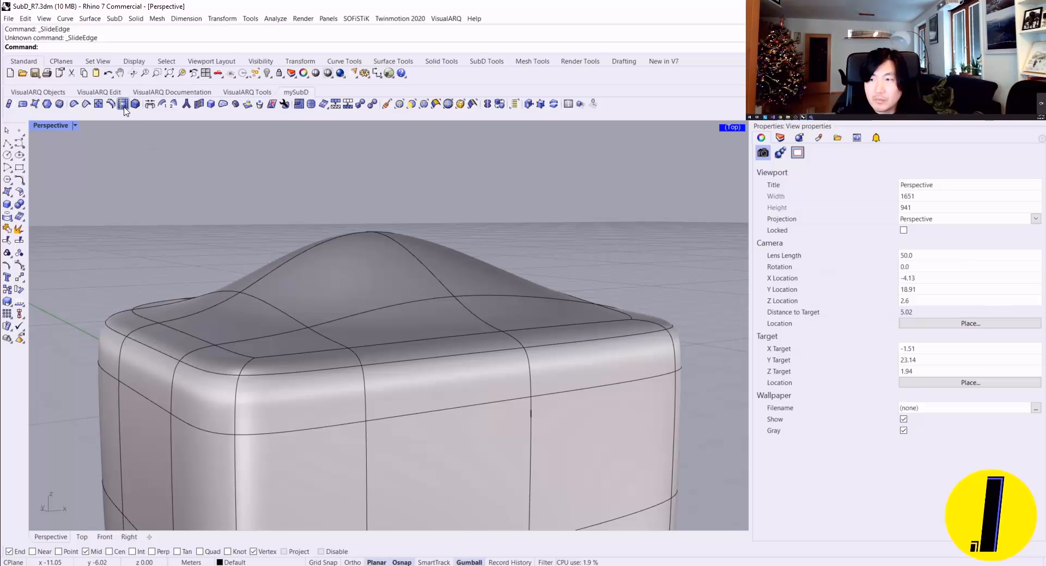
Step: Reselect the whole edge loop below the rim, retry SlideEdge on it, and deselect it
scroll(161, 155, down, 2)
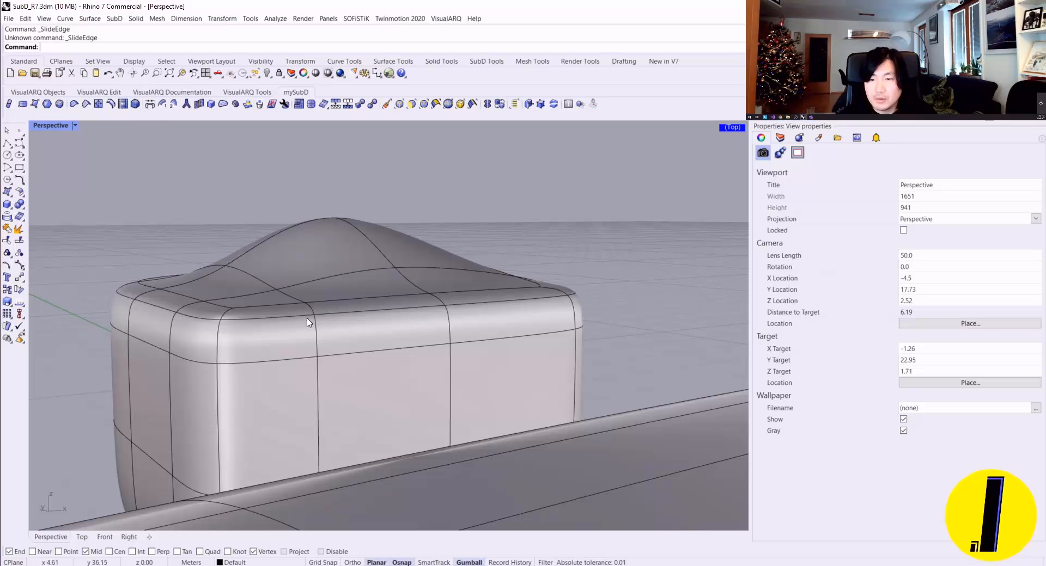
ctrl+shift+click(289, 359)
key(Escape)
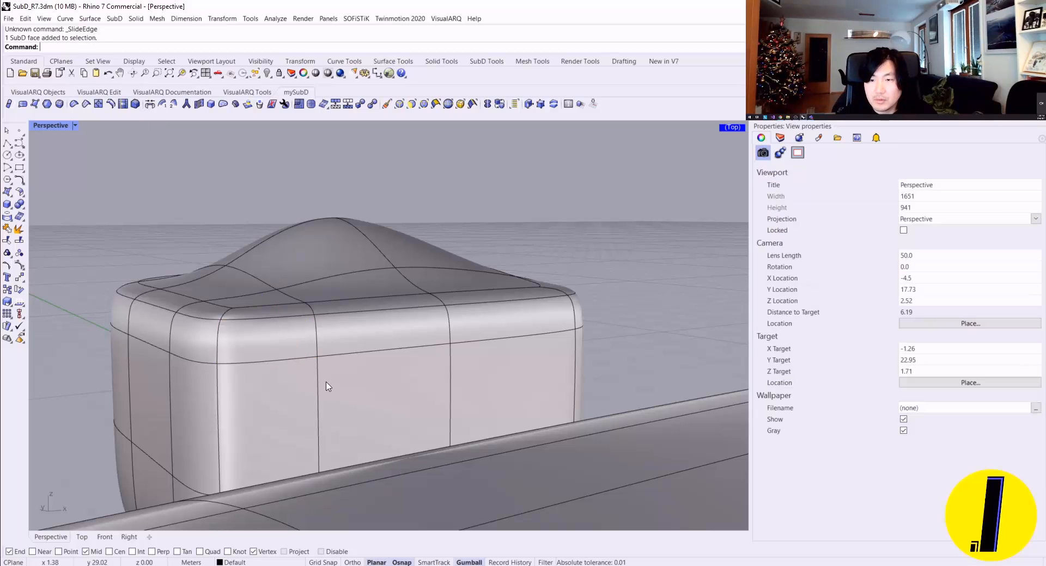
ctrl+shift+double_click(341, 355)
click(122, 104)
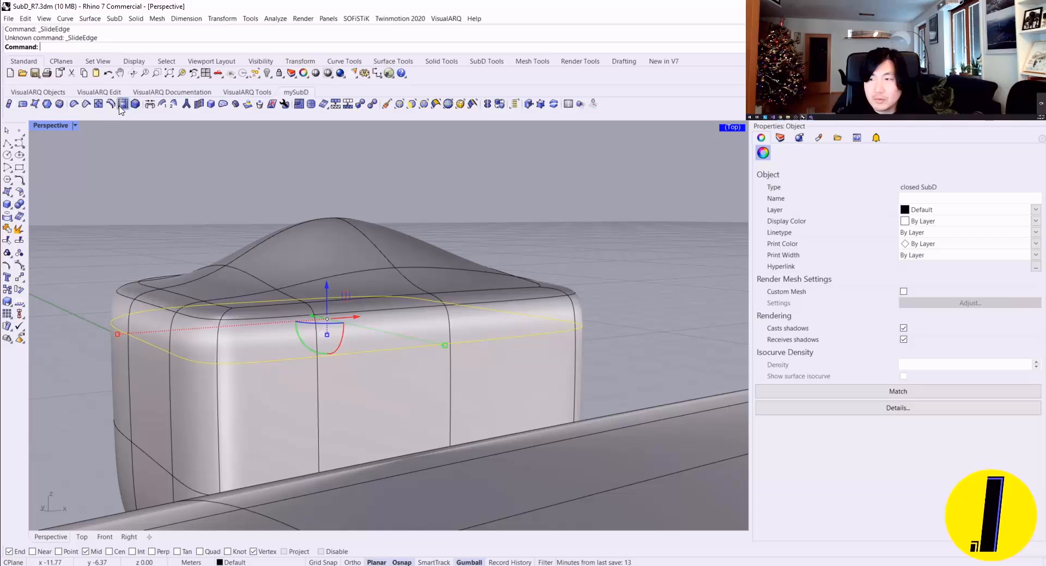
scroll(294, 279, down, 4)
click(514, 404)
Step: Try to slide the vertical edge loop that wraps around the box near its front corner
right_drag(294, 279, 379, 338)
scroll(513, 404, down, 3)
scroll(303, 261, down, 4)
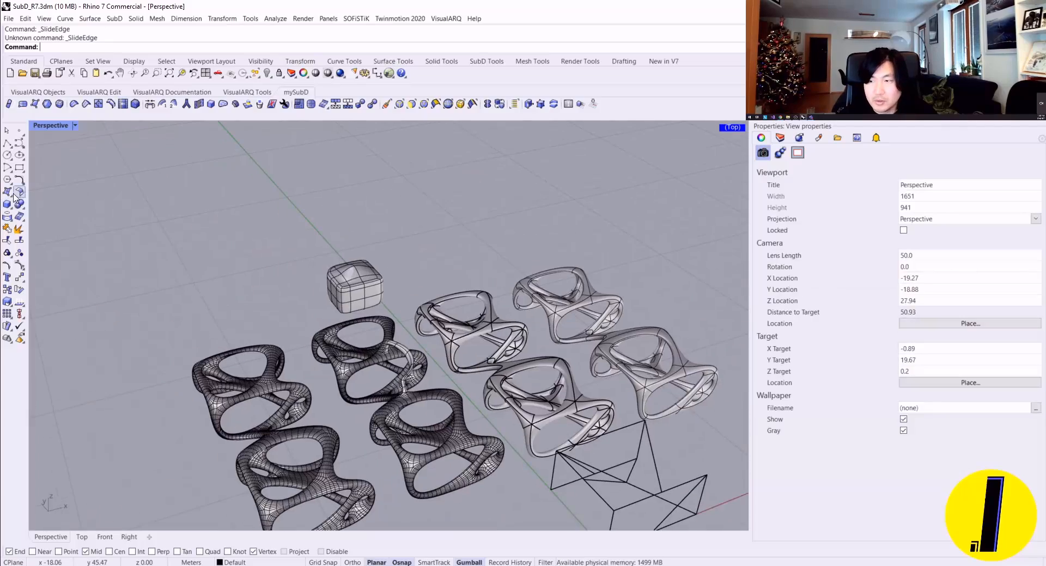
scroll(329, 296, up, 8)
scroll(328, 296, up, 3)
double_click(363, 296)
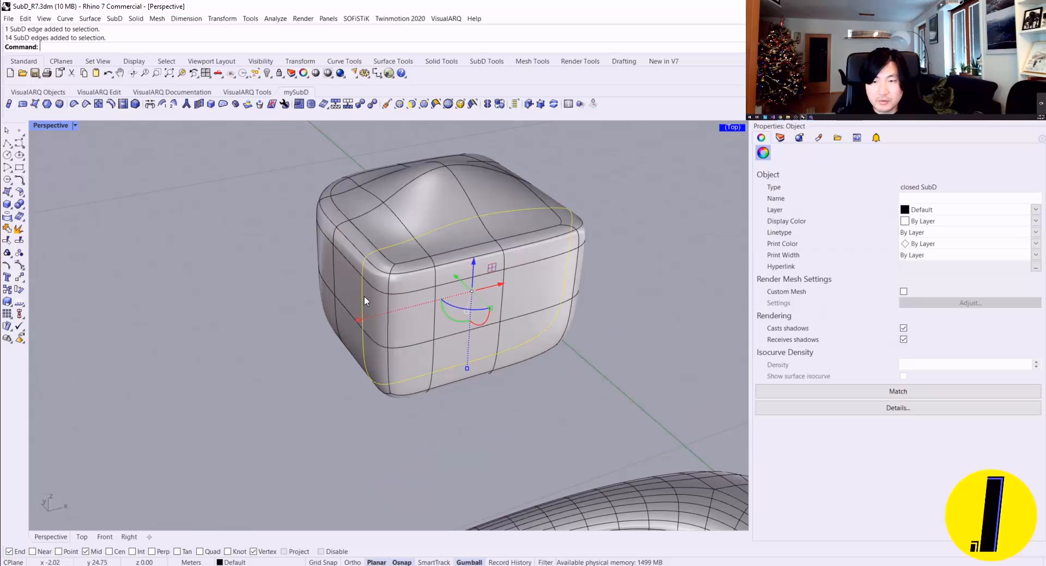
click(59, 73)
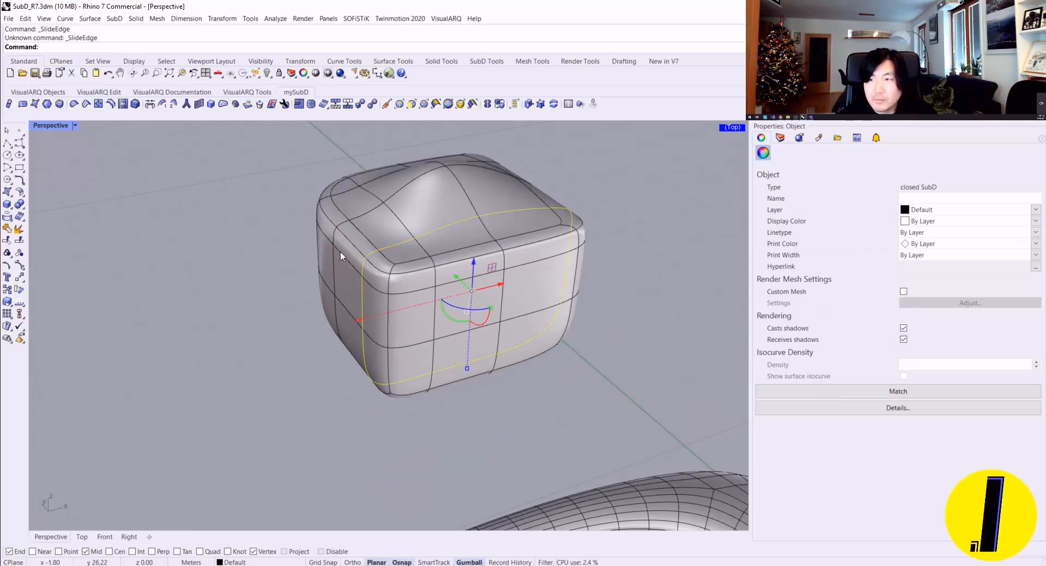
scroll(340, 250, up, 1)
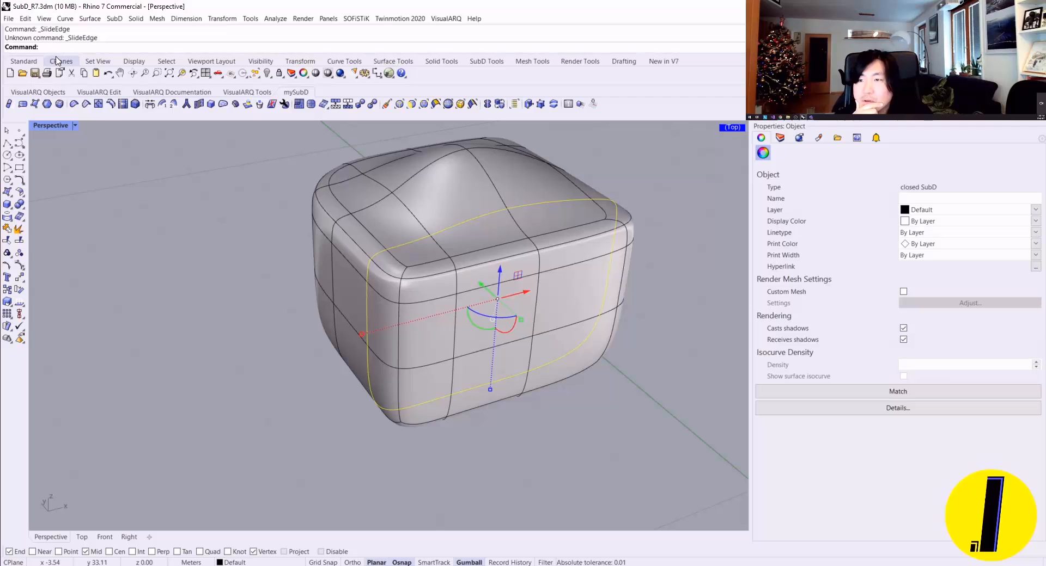
right_drag(331, 198, 44, 381)
scroll(386, 159, up, 5)
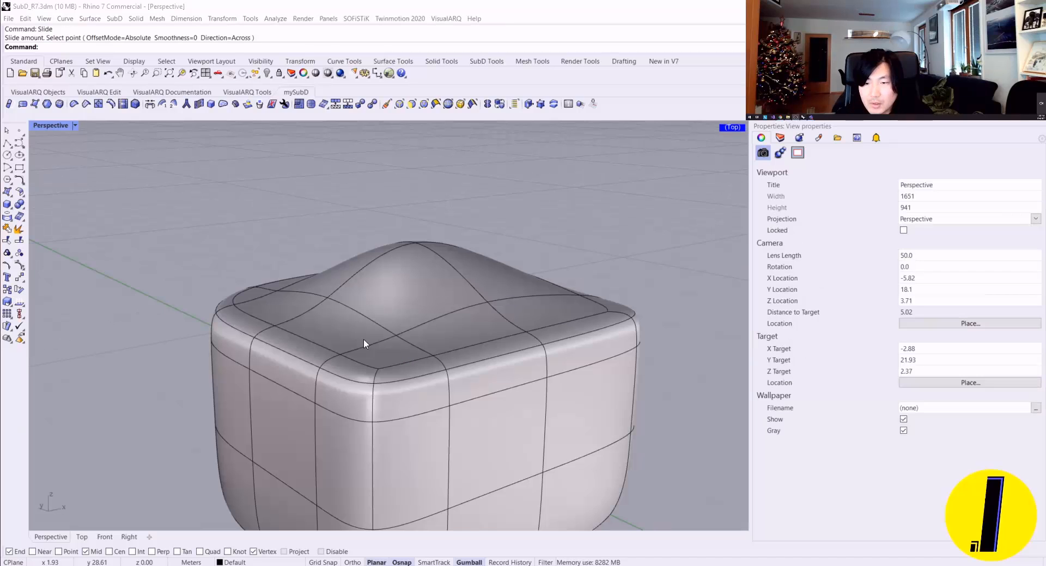
Step: Reselect the vertical edge loop near the front corner, preview moving it across the surface with the Slide command, and cancel
ctrl+shift+double_click(362, 349)
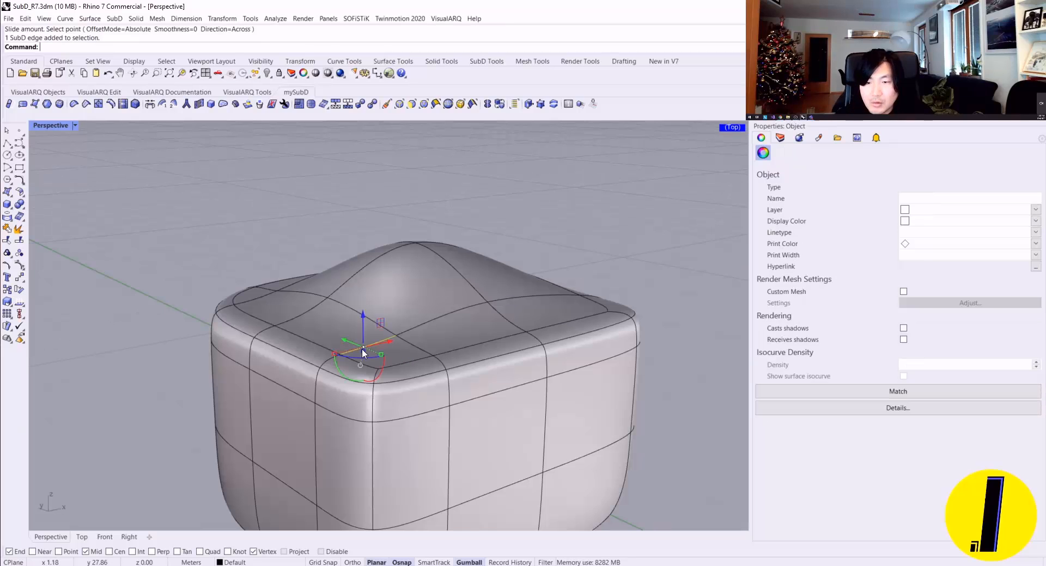
click(123, 105)
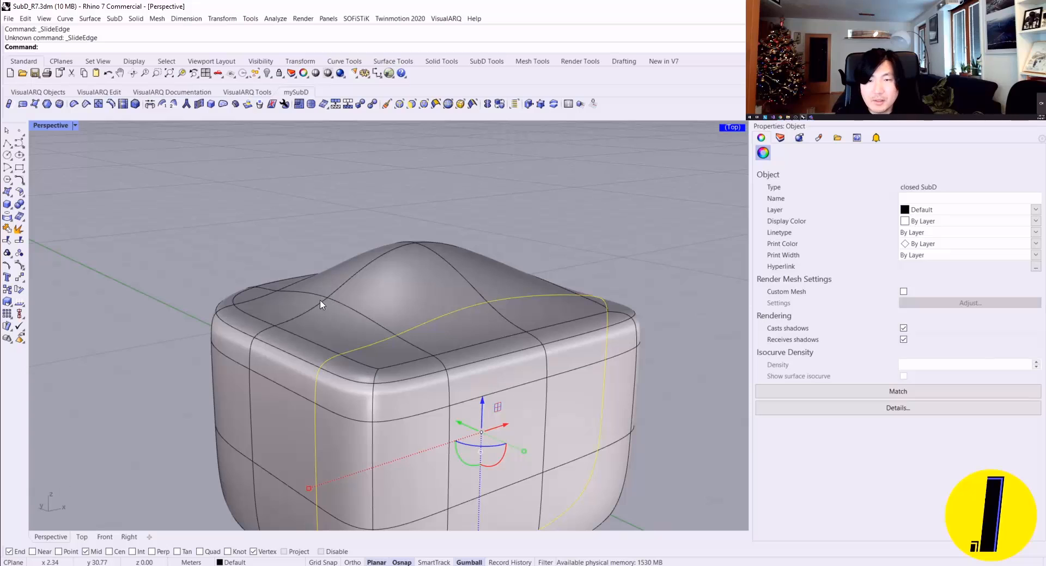
right_drag(374, 322, 363, 322)
text(Slide)
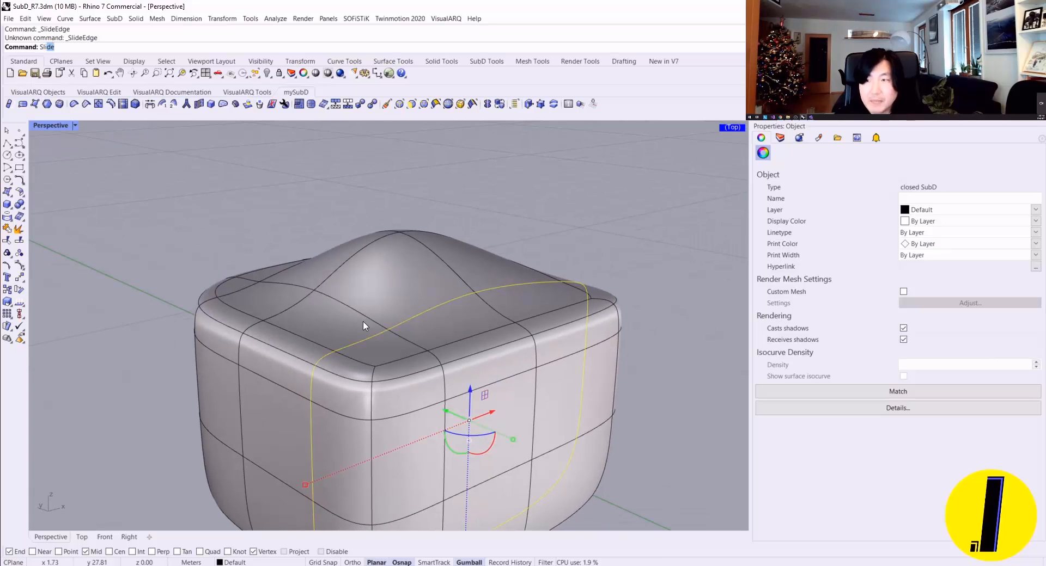
key(Return)
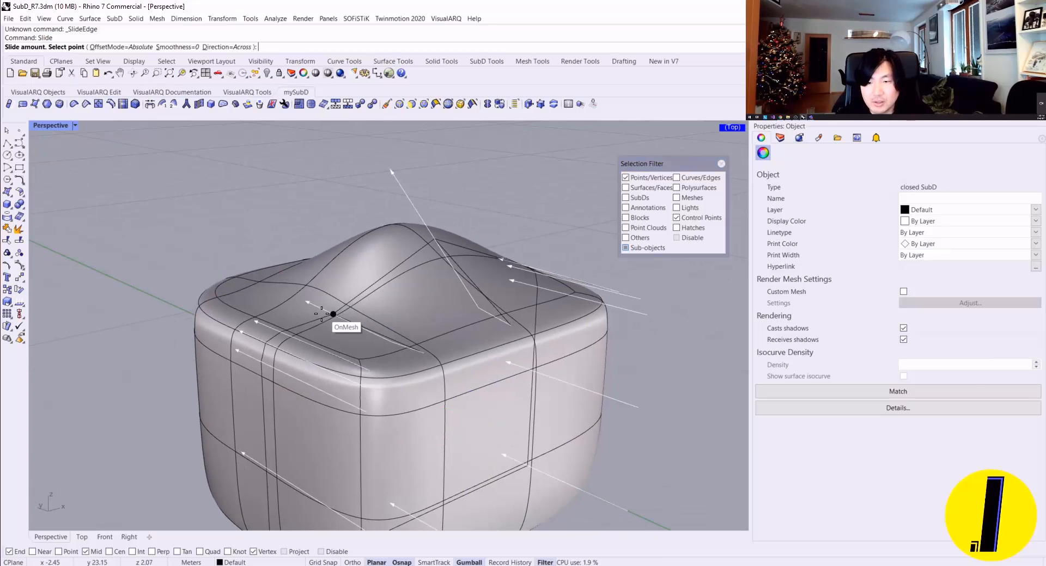
key(Escape)
scroll(409, 295, down, 2)
right_drag(439, 350, 400, 338)
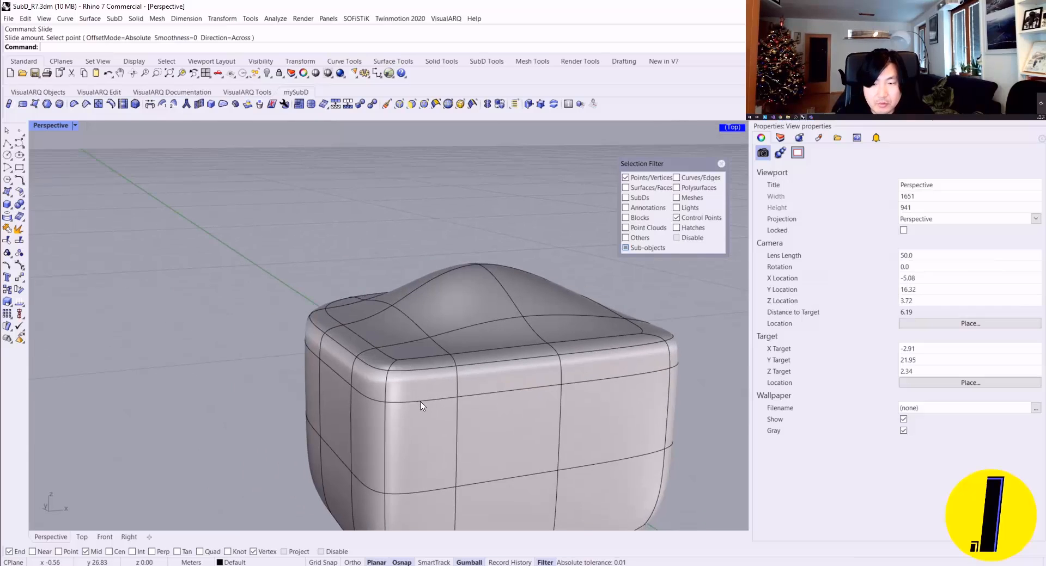
Step: Limit selection to edges, try selecting edge loops on the SubD box, and remove the filter
click(721, 164)
click(404, 105)
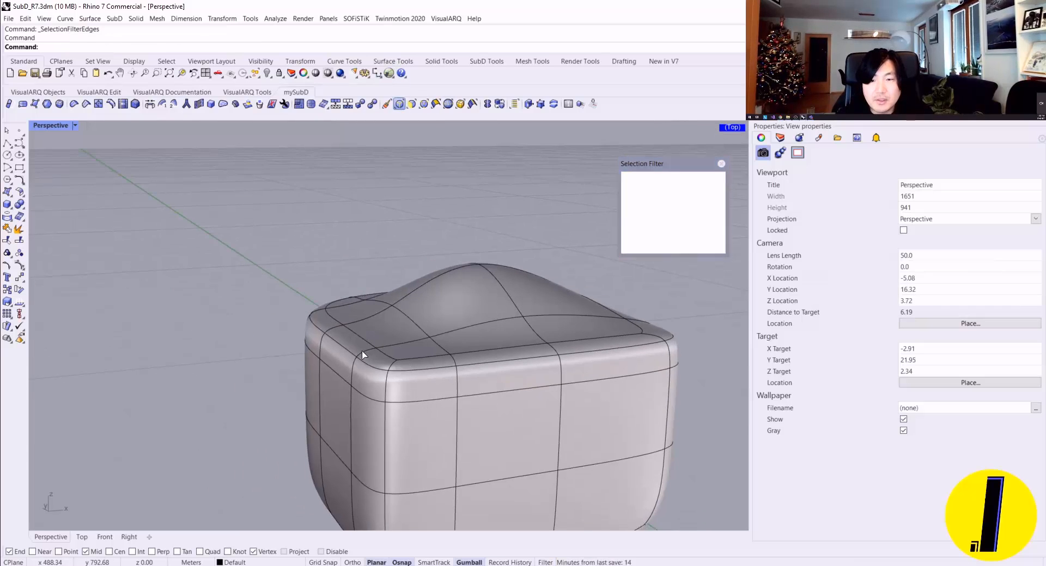
double_click(414, 403)
right_drag(414, 403, 555, 392)
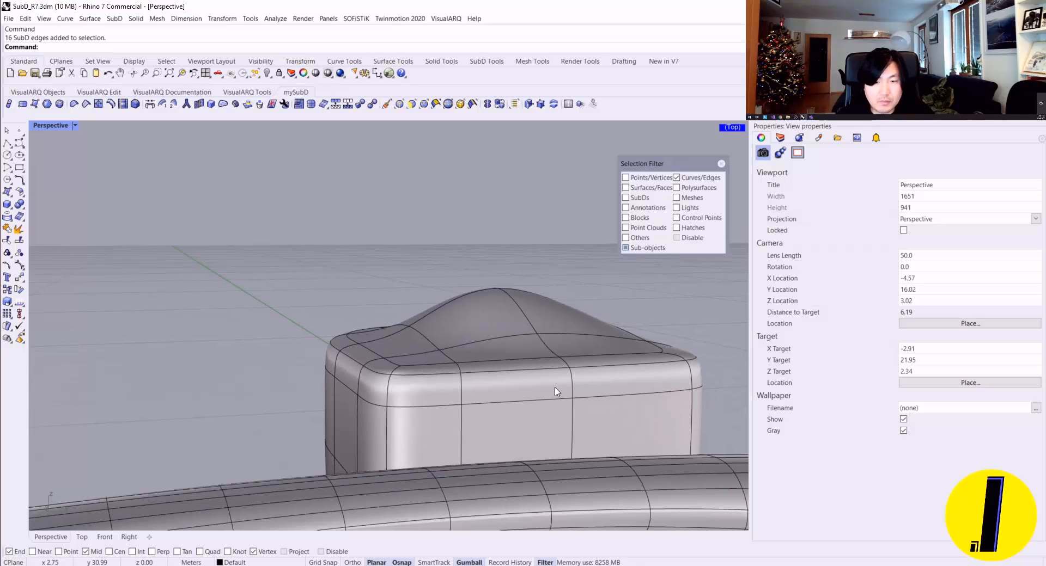
drag(609, 408, 335, 374)
right_drag(336, 374, 463, 384)
click(463, 384)
scroll(320, 370, up, 2)
scroll(319, 370, up, 2)
click(721, 164)
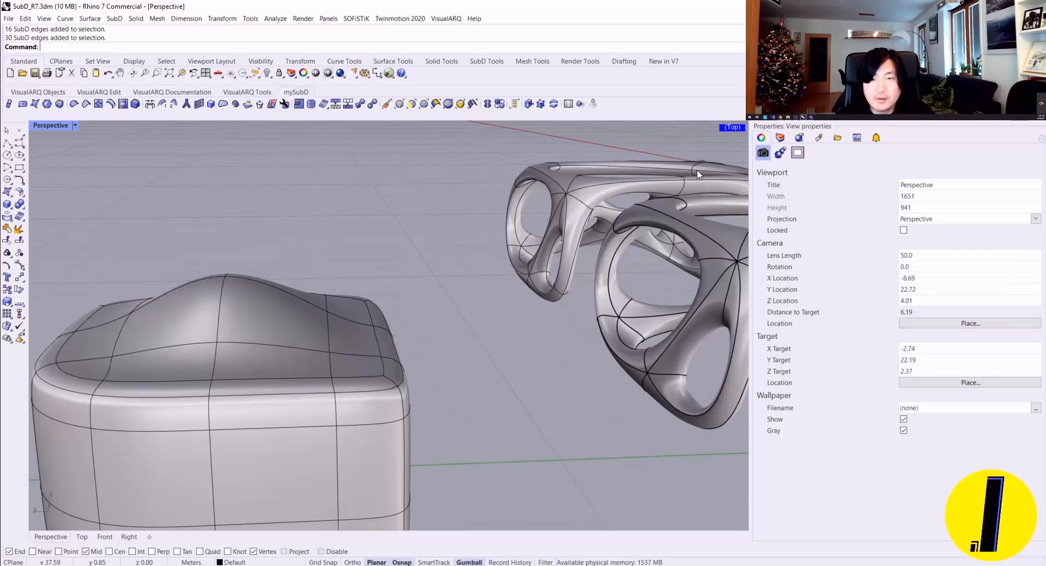
Step: Select the edge loop just below the box's rim and slide it upward toward the rim with the Slide command
scroll(507, 300, down, 3)
right_drag(506, 300, 425, 319)
double_click(423, 359)
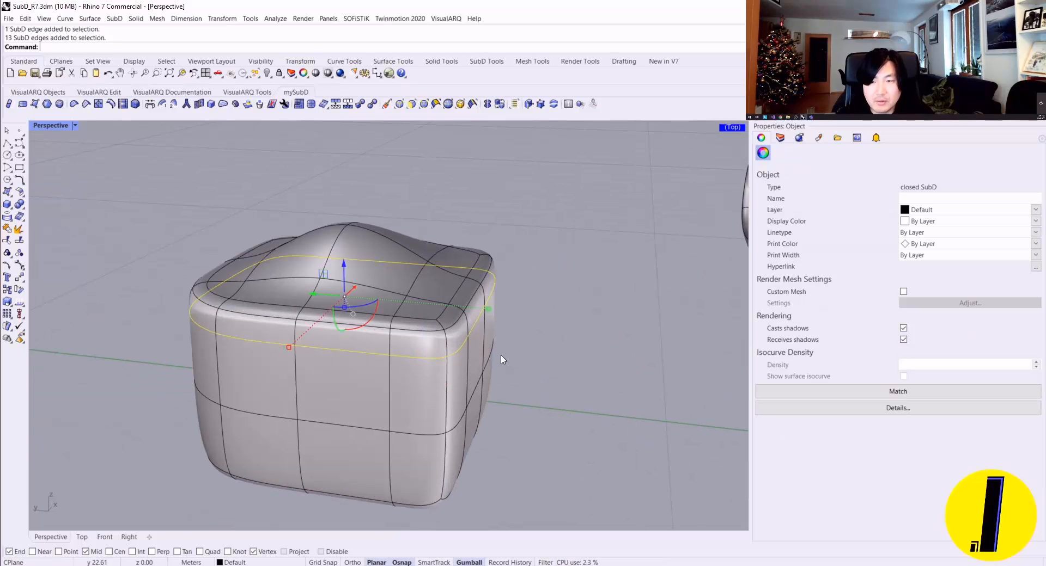
right_drag(502, 356, 453, 349)
scroll(453, 349, up, 5)
text(Slide)
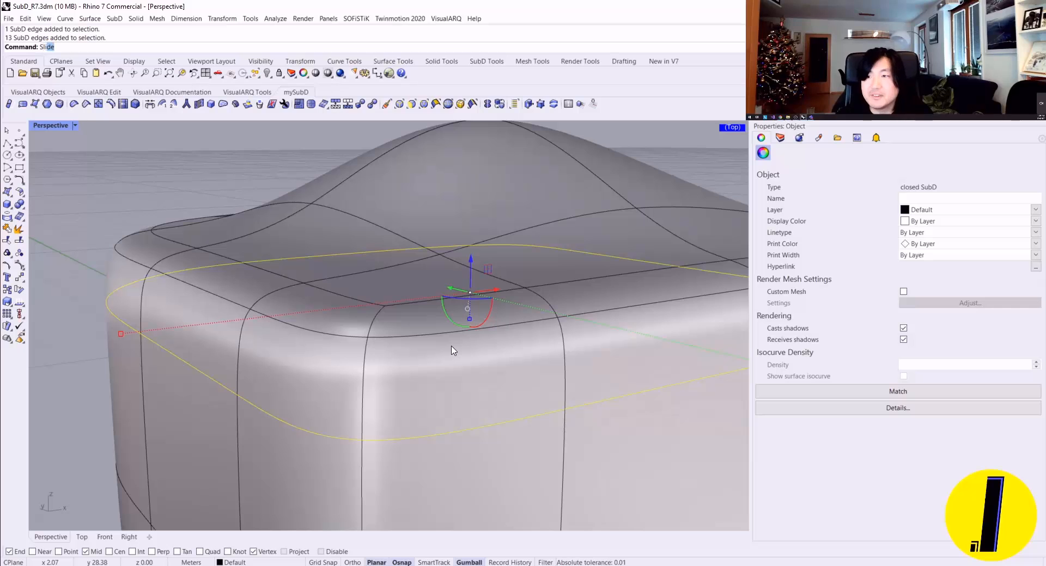
key(Return)
scroll(444, 343, down, 6)
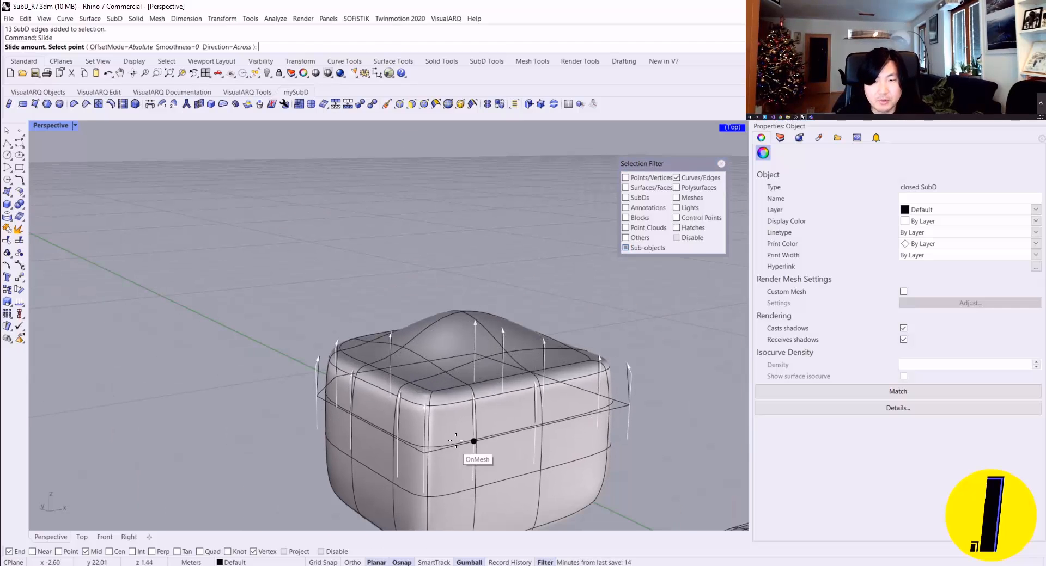
click(474, 402)
Step: Remove the selection filter and try to raise the edge loop below the rim along Z with the gumball
scroll(489, 411, up, 3)
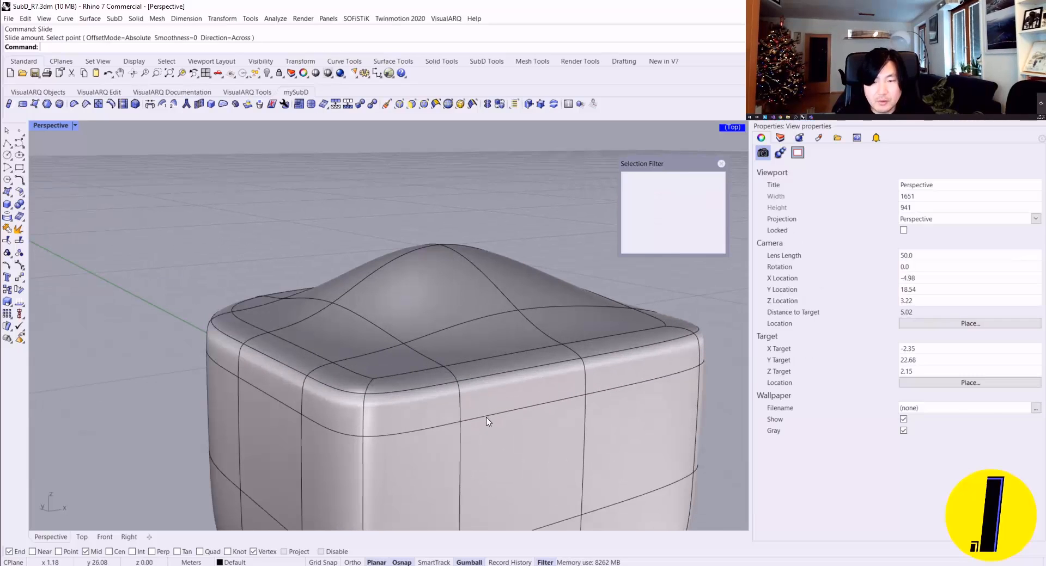
click(719, 161)
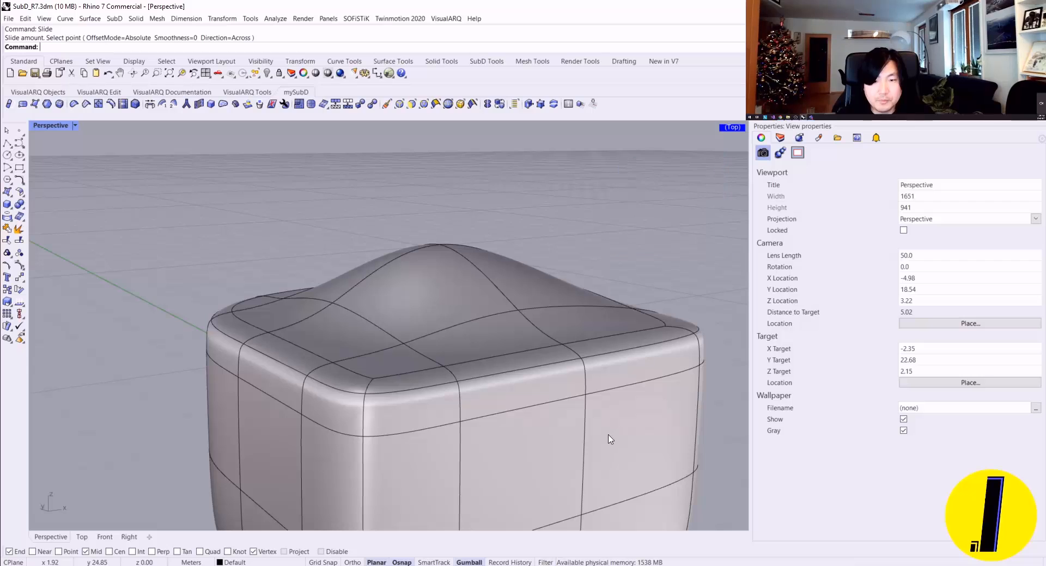
ctrl+shift+click(568, 403)
ctrl+shift+click(567, 405)
click(592, 397)
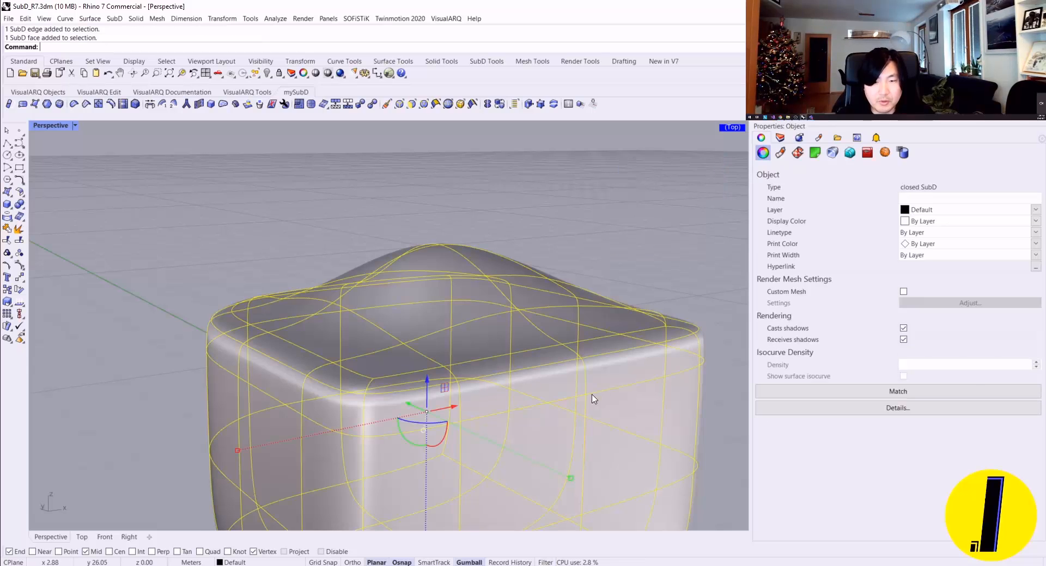
key(Escape)
ctrl+shift+double_click(544, 405)
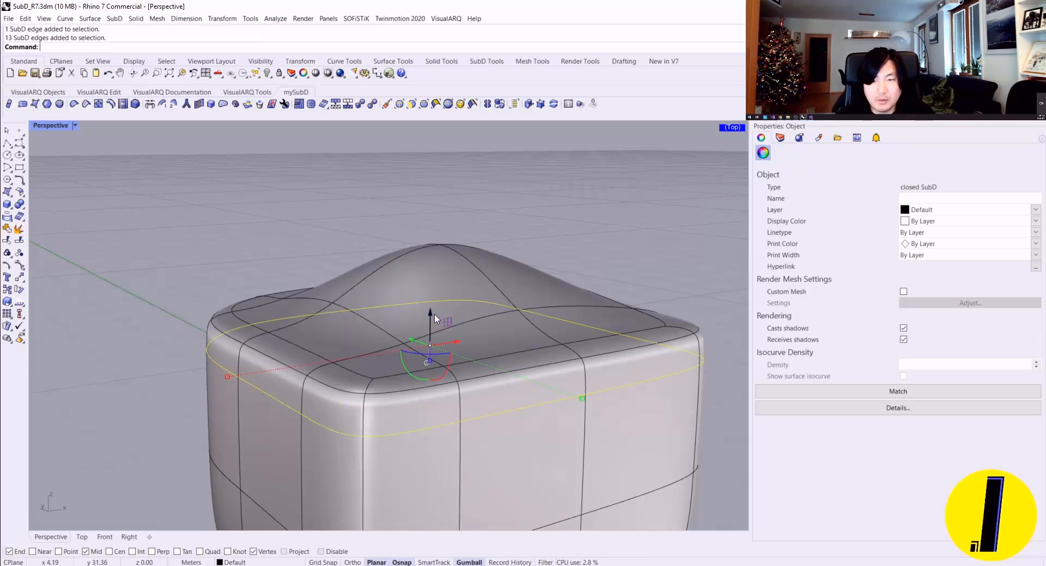
drag(434, 315, 427, 296)
key(Escape)
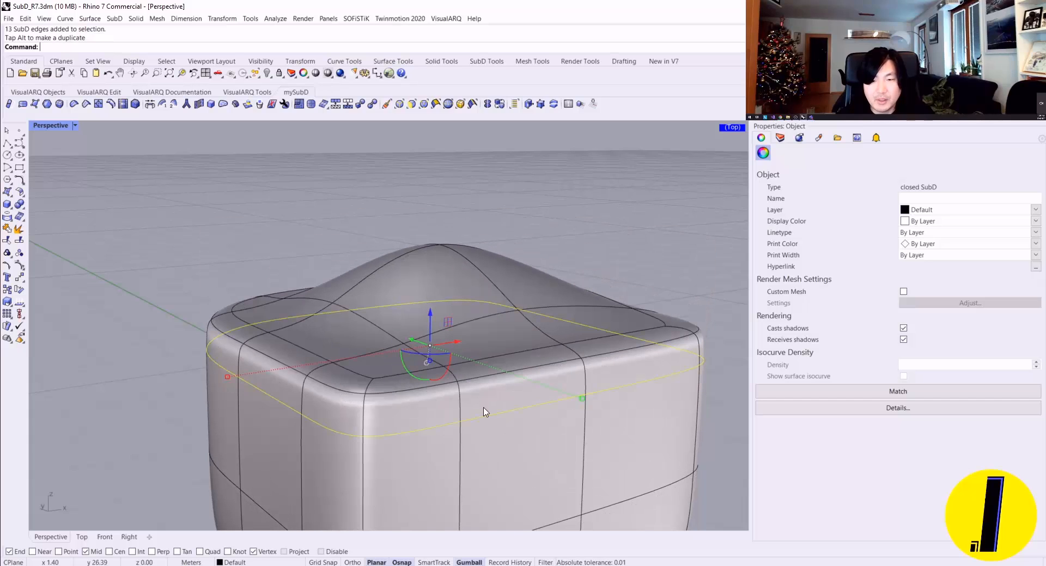
key(Escape)
Step: Reselect the loop below the rim, preview Slide lower on the sides, and place it close under the rim
ctrl+shift+double_click(491, 417)
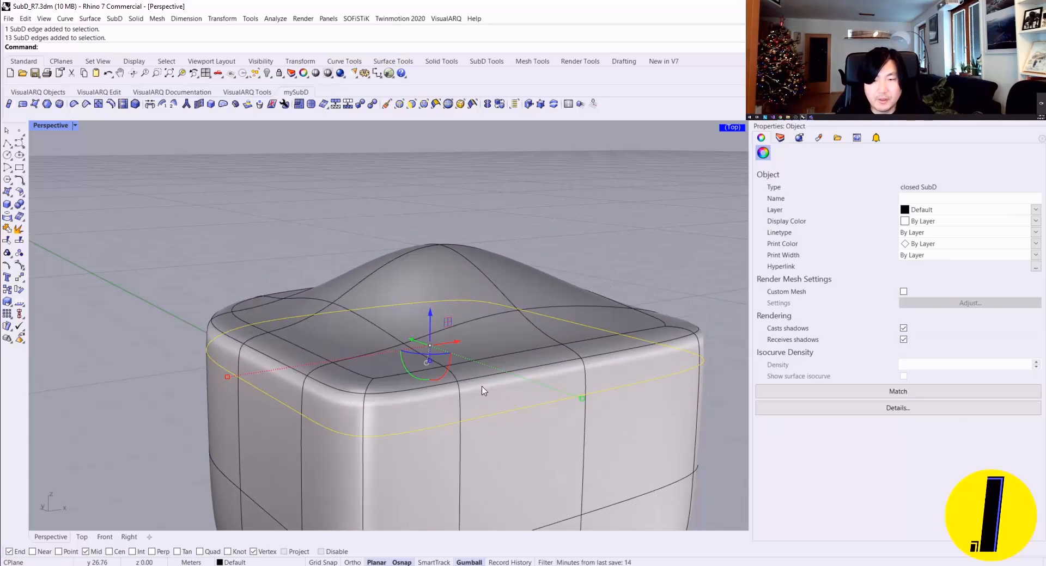
key(Return)
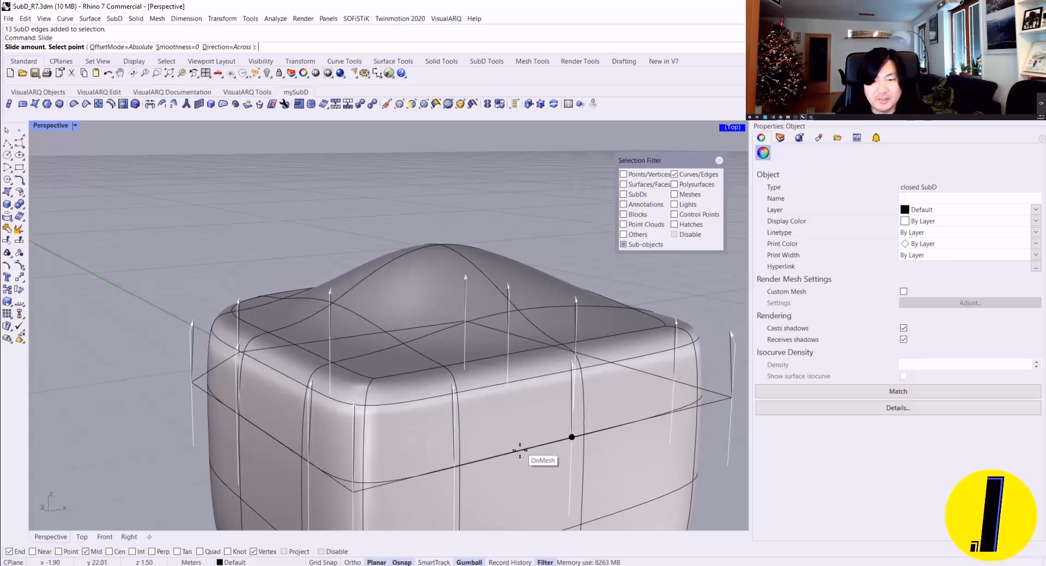
scroll(520, 451, down, 1)
mouse_move(519, 452)
right_down()
mouse_move(498, 426)
mouse_move(513, 446)
right_up()
scroll(512, 444, up, 3)
scroll(499, 351, down, 3)
mouse_move(499, 354)
right_down()
mouse_move(499, 397)
mouse_move(501, 358)
right_up()
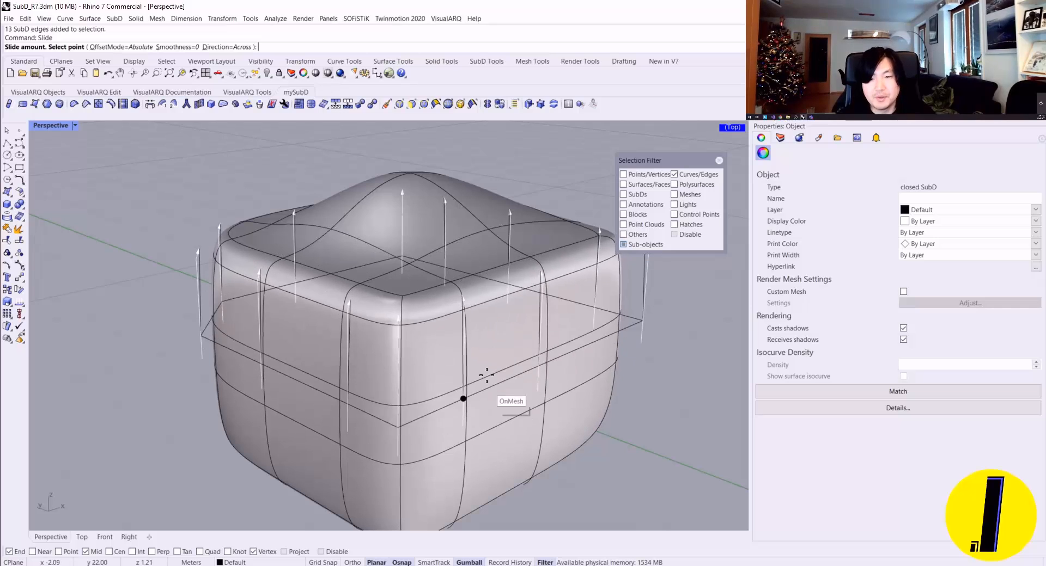
click(481, 303)
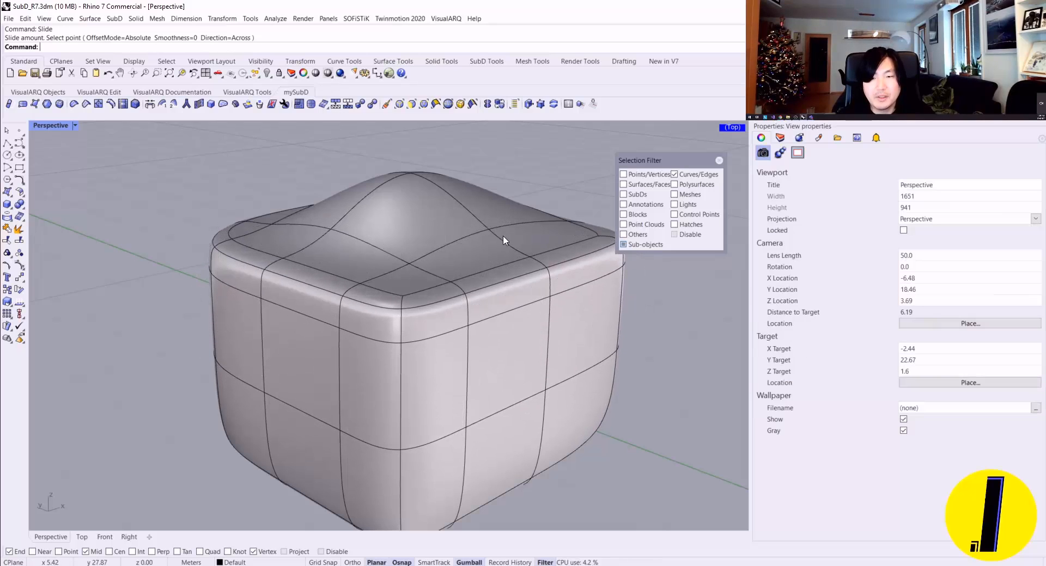
Step: Clear the selection filter, reselect the loop below the rim, and try the Slide tool from the SubD Tools set
scroll(496, 269, down, 3)
right_drag(462, 277, 410, 298)
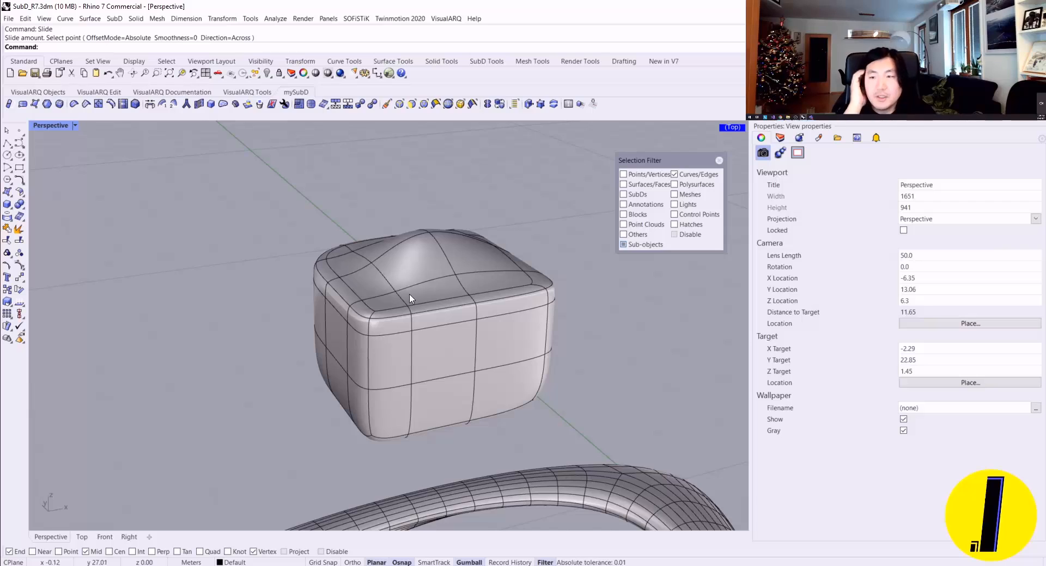
key(Home)
click(479, 61)
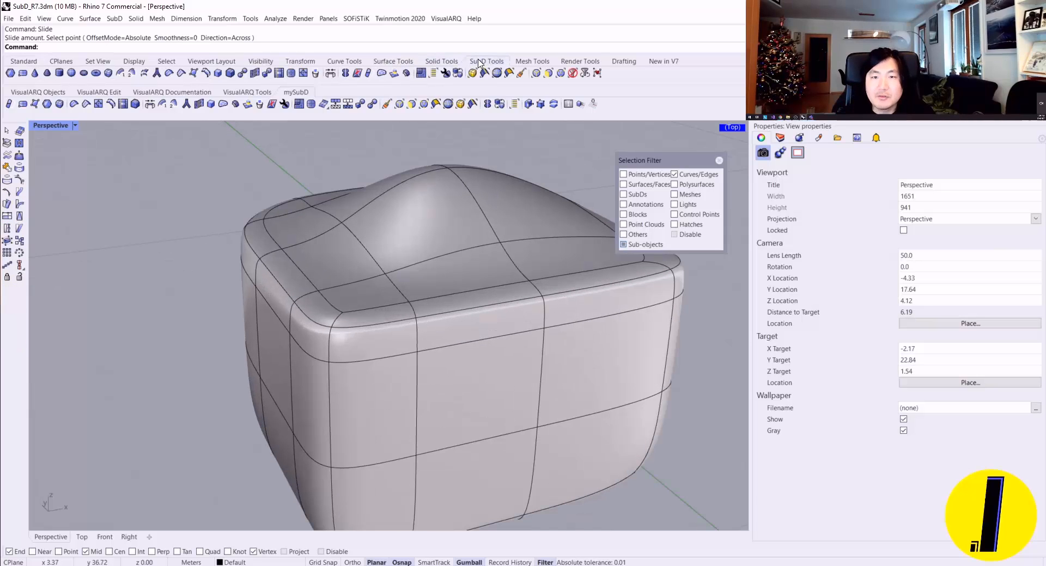
click(719, 160)
double_click(492, 342)
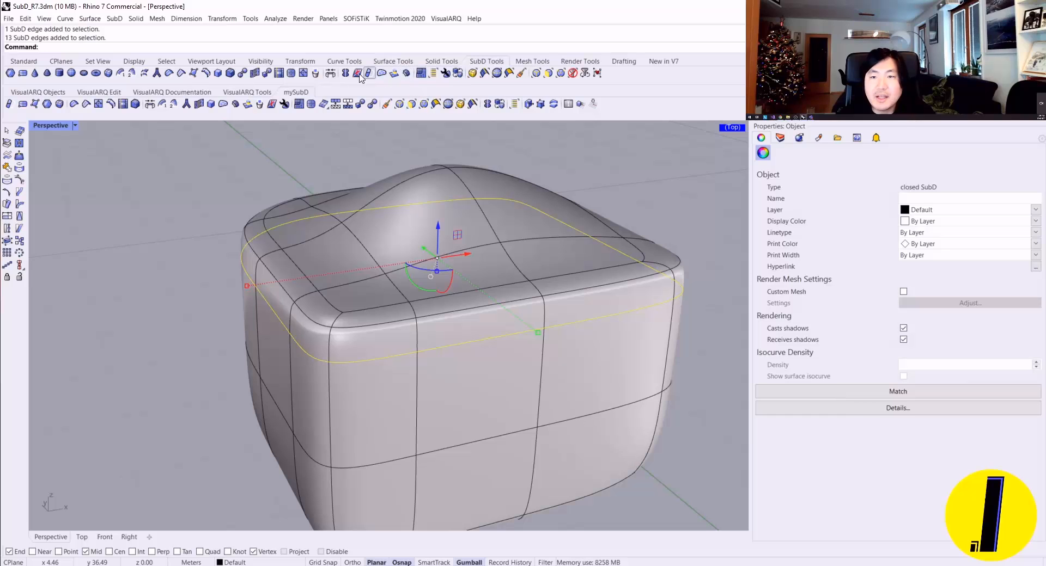
click(278, 74)
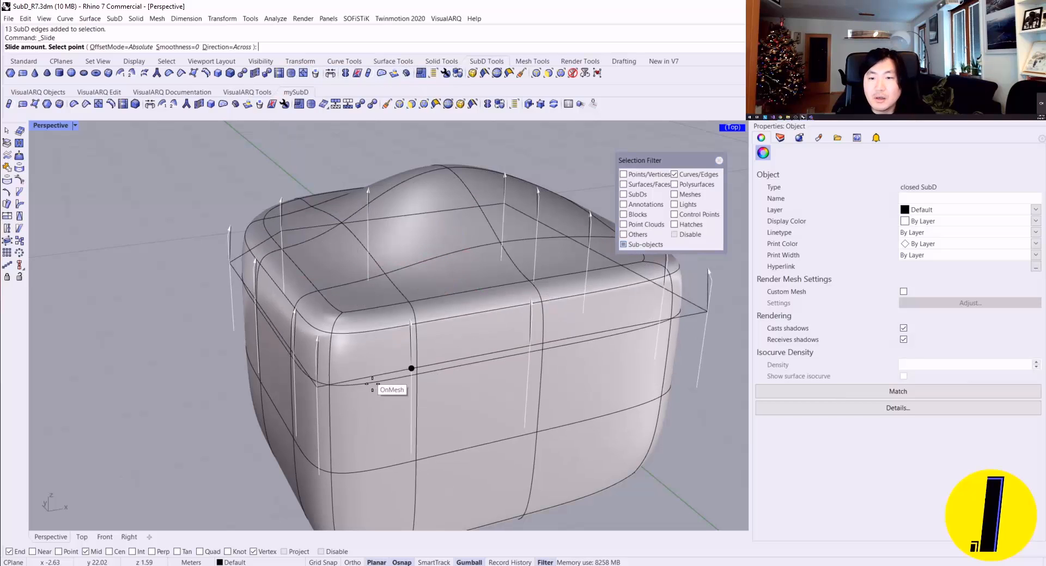
click(410, 301)
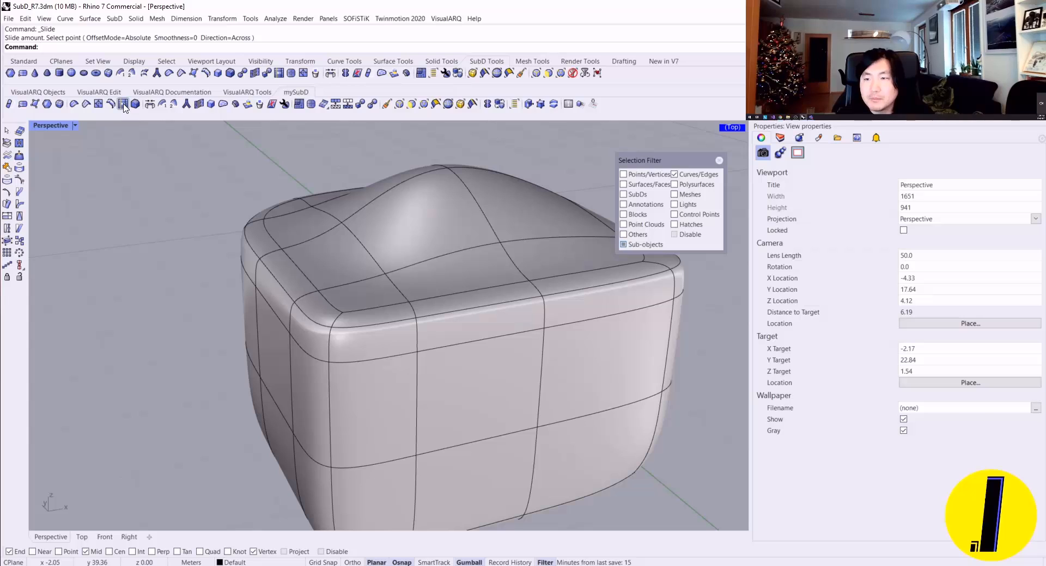
Step: Delete the old slide tool from the custom mySubD set and copy the SubD Tools Slide command into its place
shift+drag(125, 108, 150, 240)
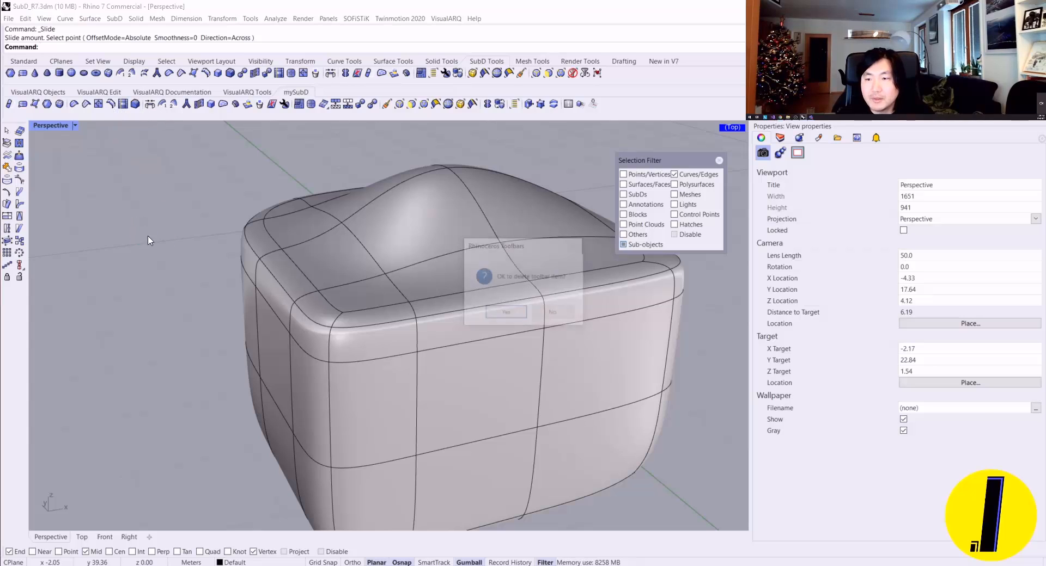
click(504, 312)
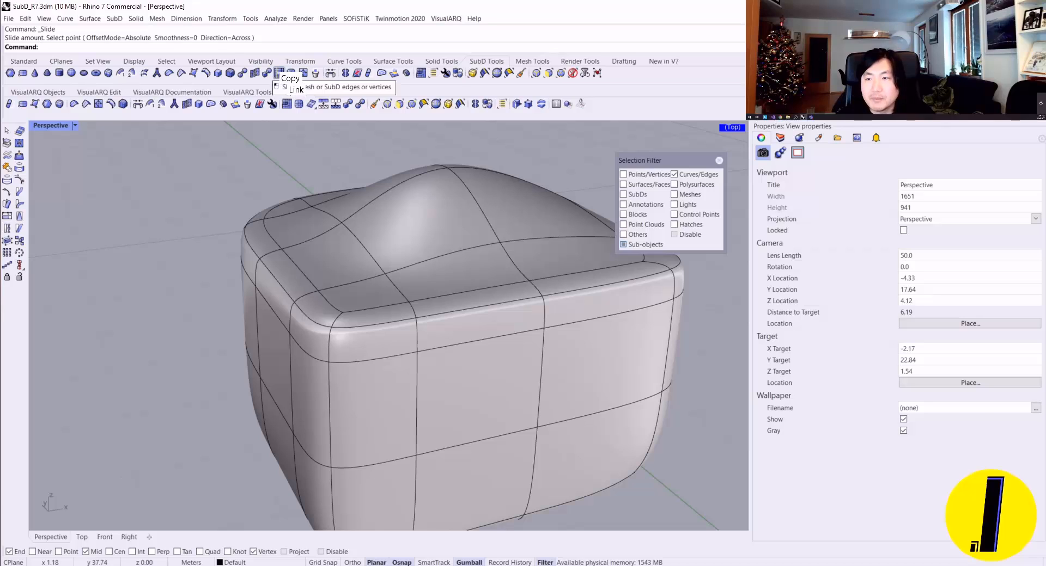
ctrl+shift+drag(278, 73, 124, 105)
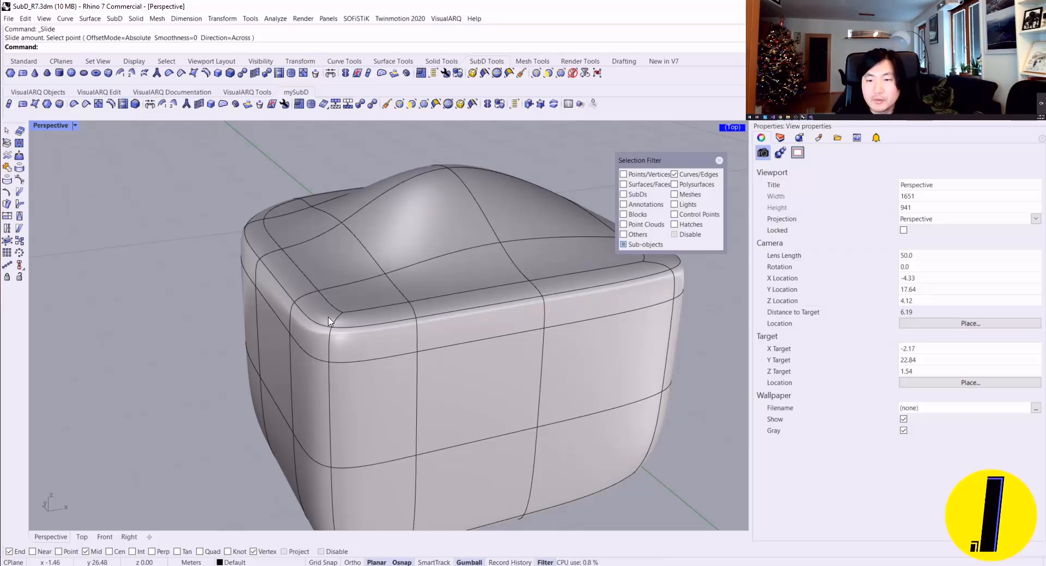
Step: Lower the edge loop below the rim toward the box's mid-height with the mySubD Slide tool, and clear the selection filter
click(719, 160)
double_click(512, 337)
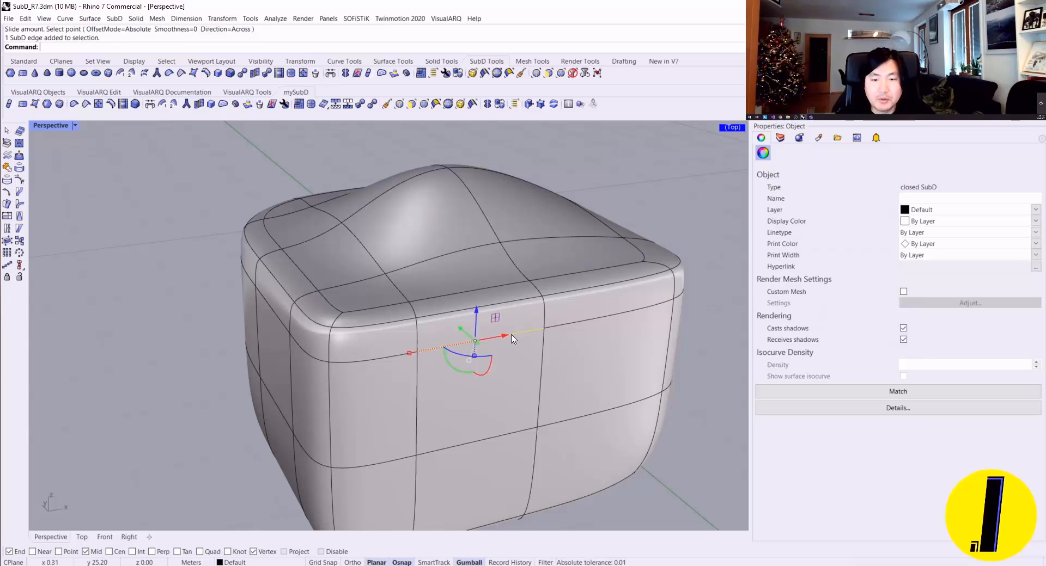
click(123, 103)
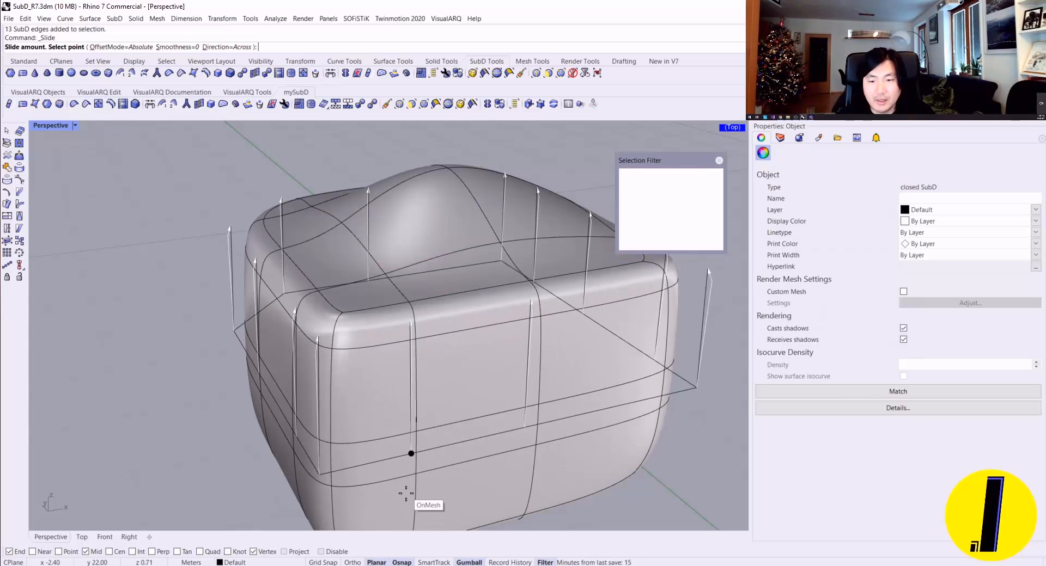
key(Escape)
key(Escape)
scroll(511, 306, down, 5)
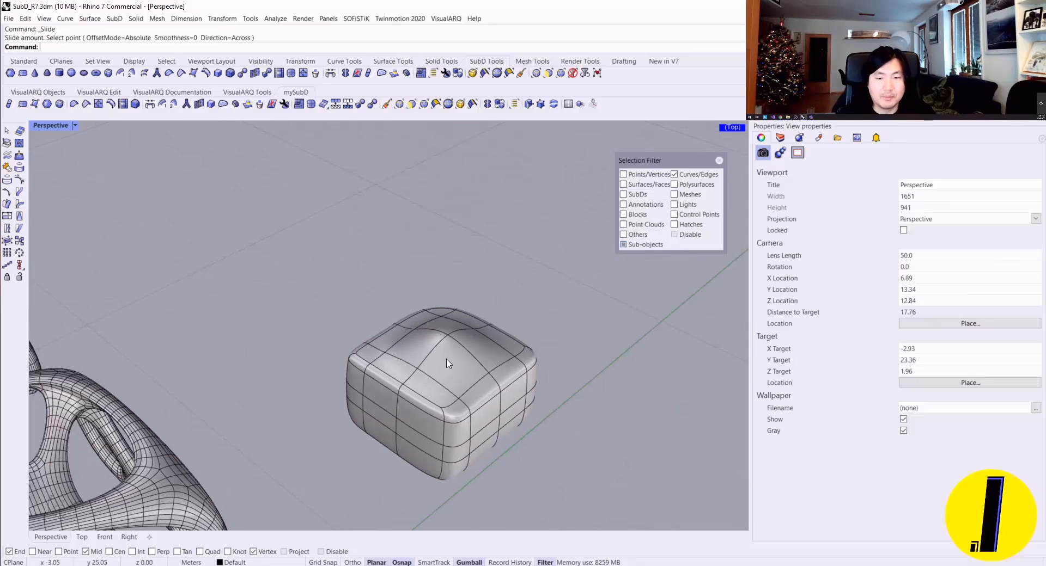
shift+right_drag(447, 364, 405, 229)
scroll(404, 229, down, 2)
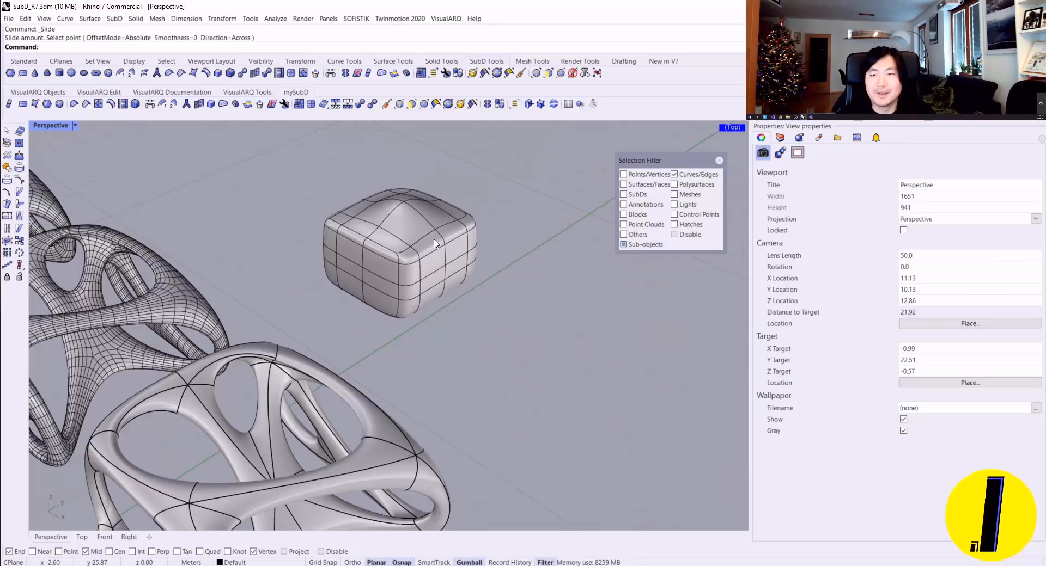
scroll(738, 197, down, 2)
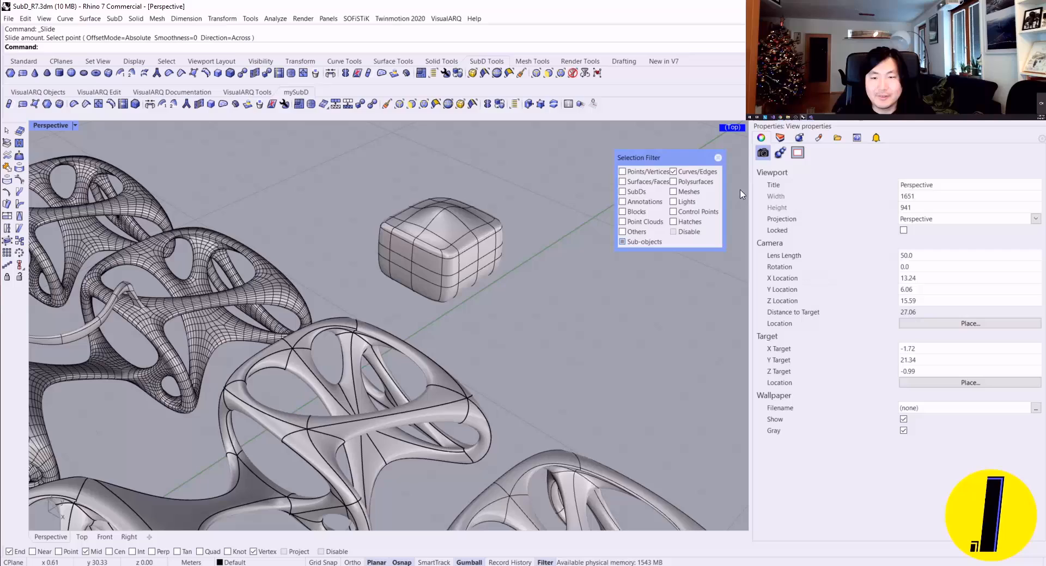
click(720, 158)
Step: Examine the SubD box from several sides and look over the sweep and stitch tools in the mySubD set
scroll(456, 224, up, 10)
scroll(452, 322, down, 4)
right_drag(456, 224, 601, 317)
scroll(602, 318, down, 2)
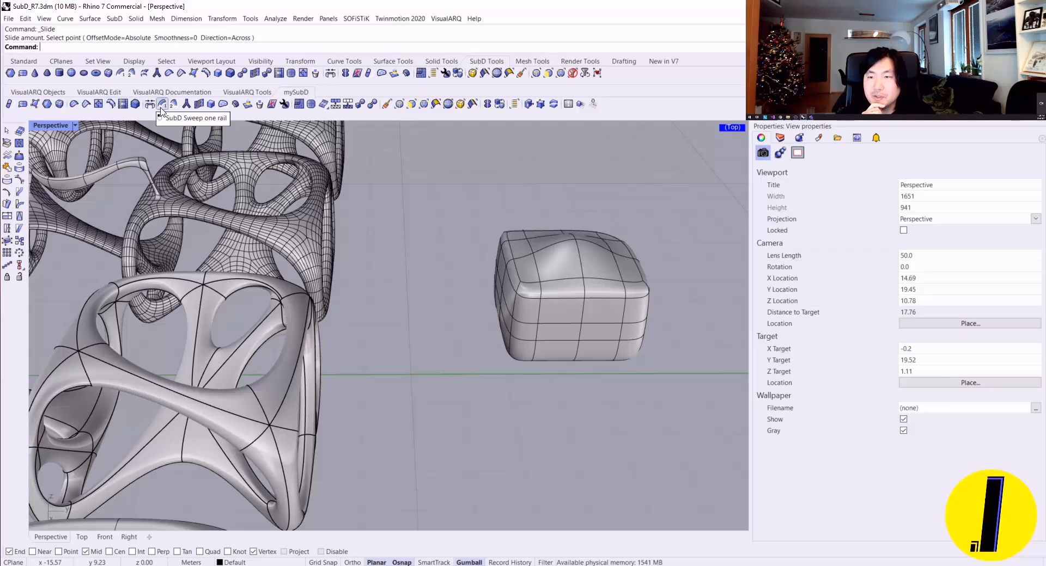
scroll(582, 231, up, 3)
scroll(582, 231, up, 2)
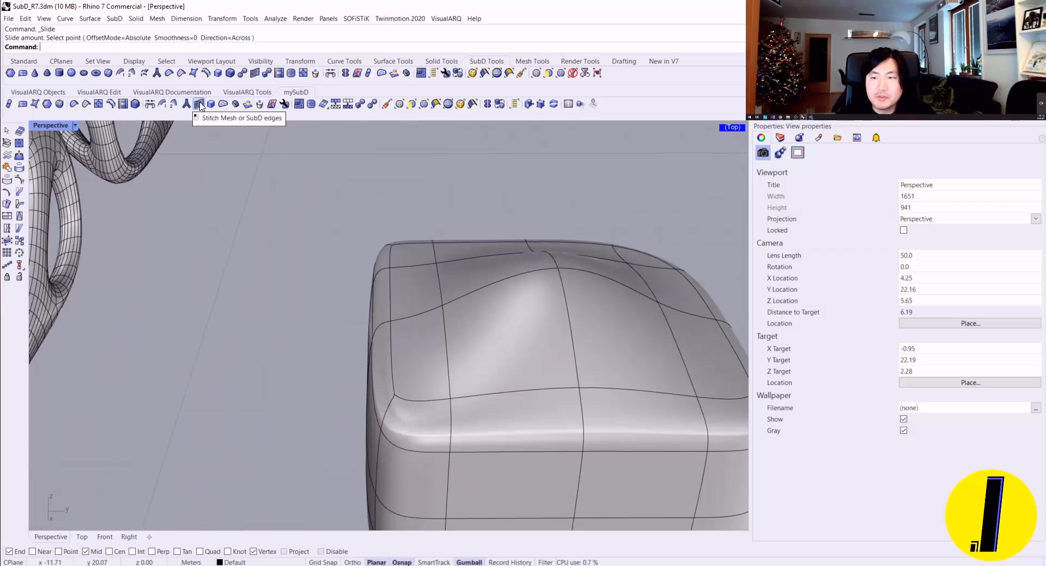
scroll(276, 191, down, 4)
scroll(411, 334, up, 5)
scroll(400, 314, down, 3)
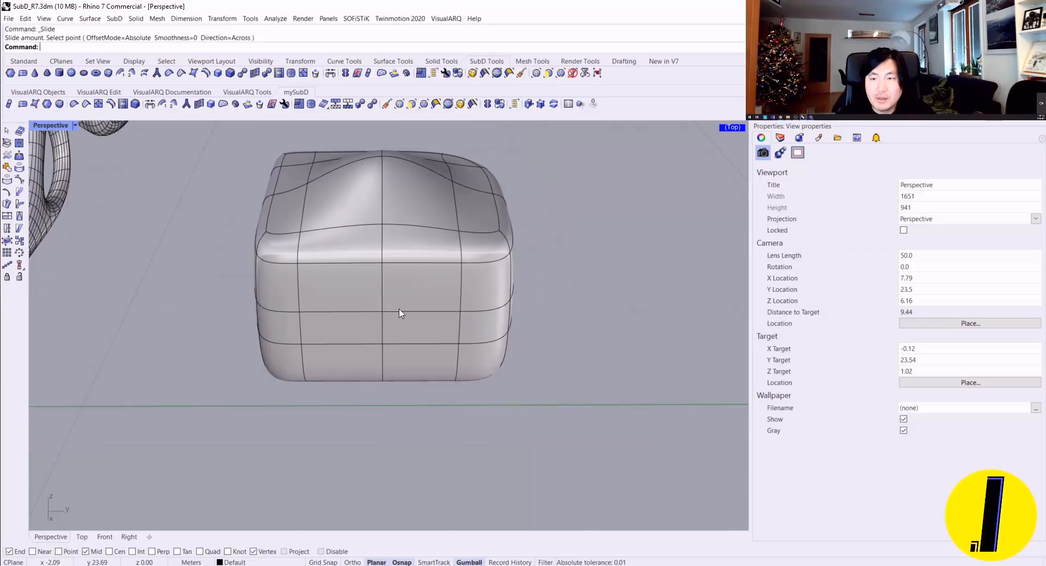
scroll(400, 314, up, 3)
scroll(326, 272, down, 2)
ctrl+shift+click(336, 253)
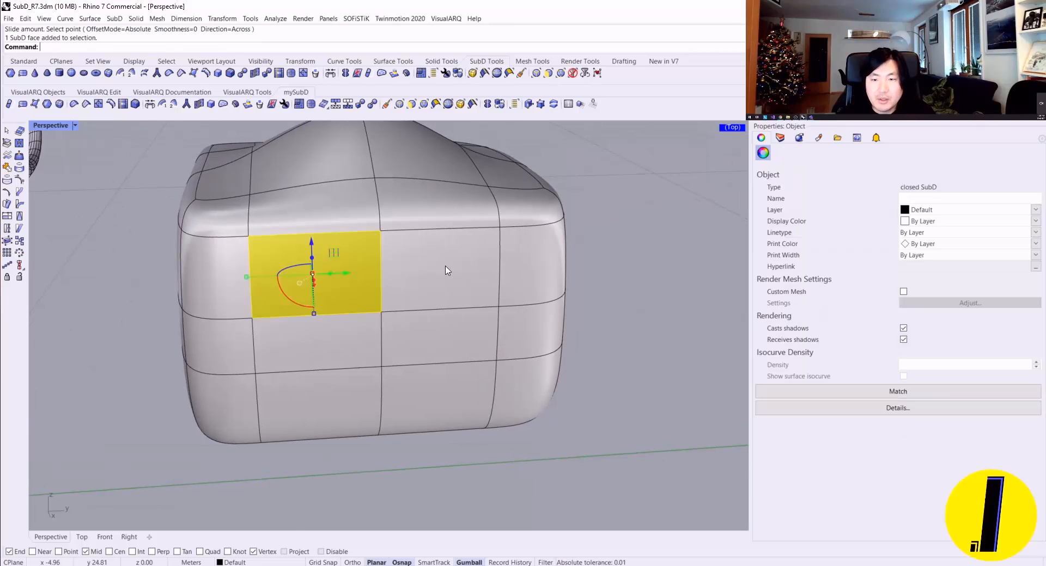
ctrl+shift+click(435, 261)
key(Escape)
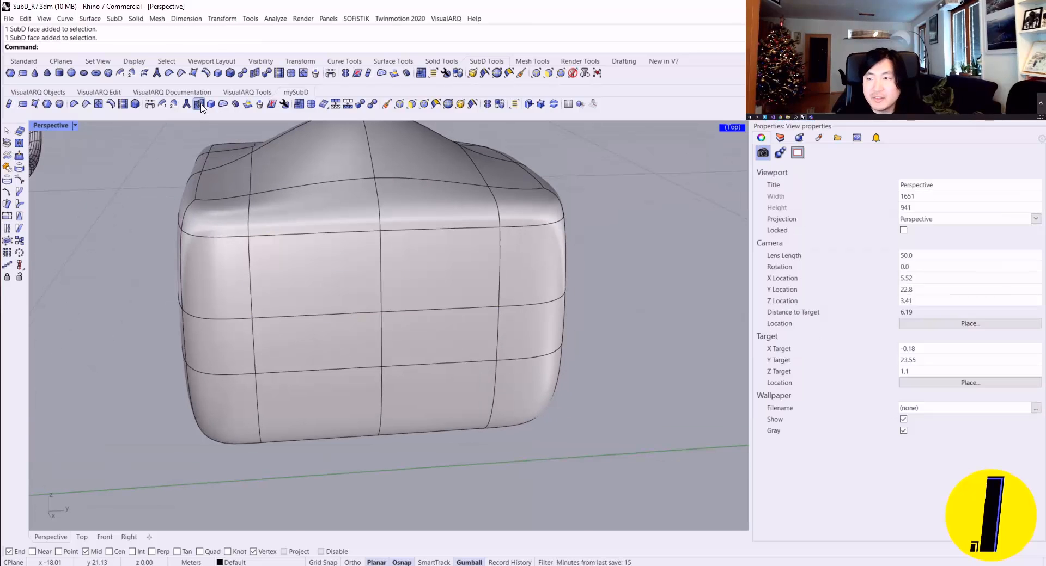
Step: Try to stitch the two middle edges of the upper side loop to themselves, using the Average location
click(200, 104)
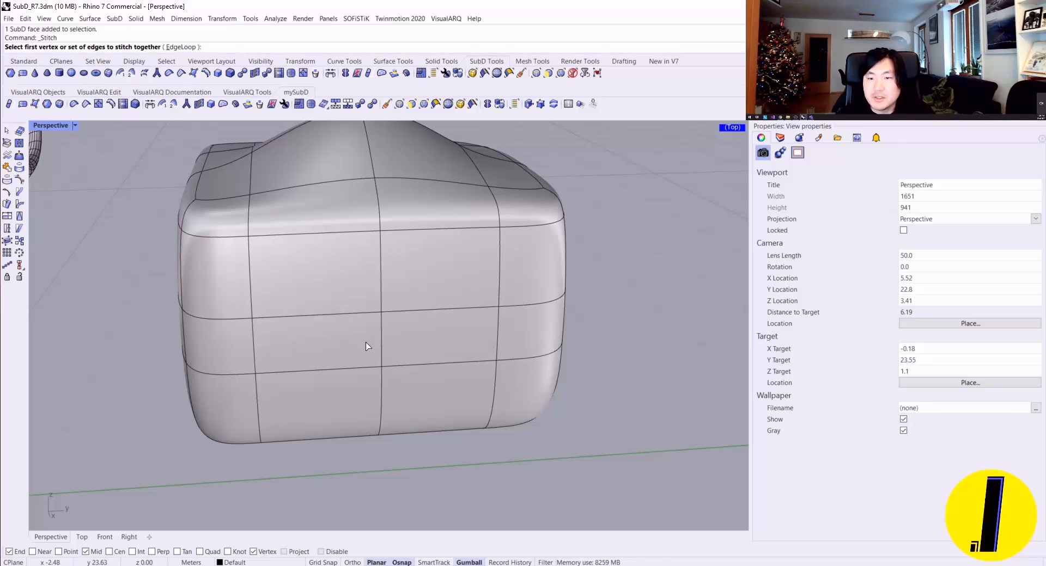
click(345, 314)
click(425, 314)
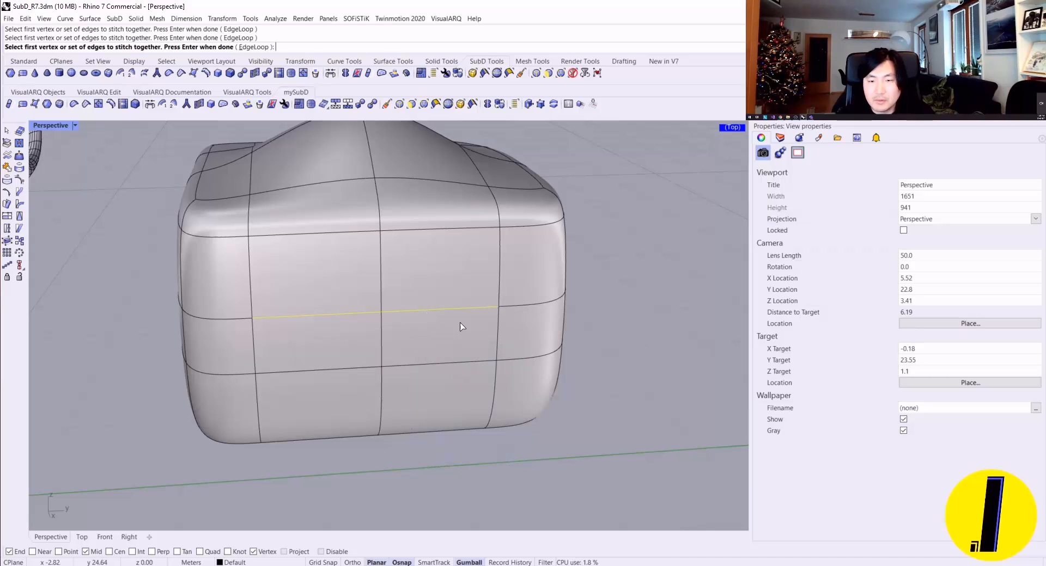
key(Return)
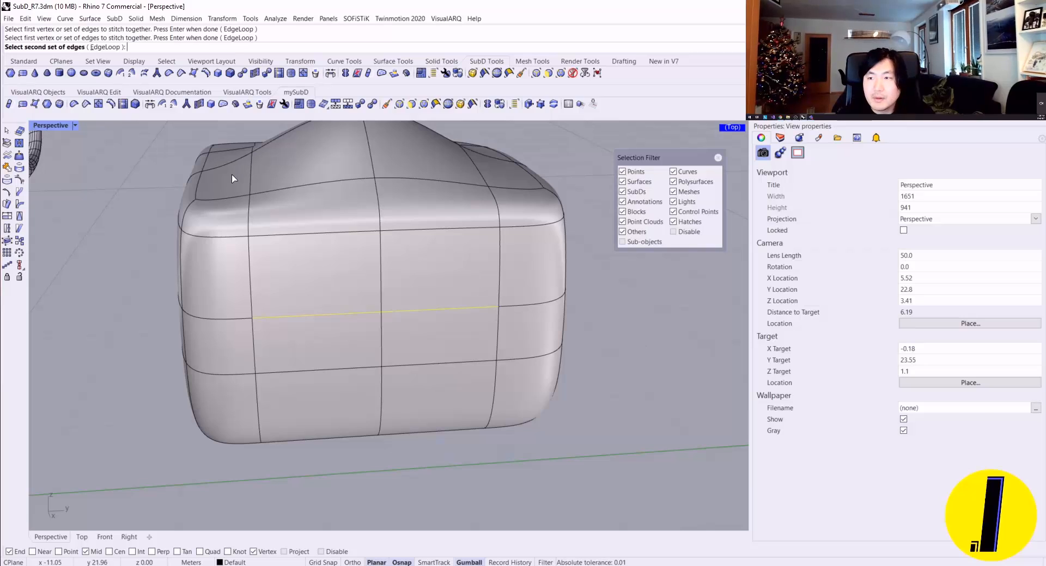
click(338, 317)
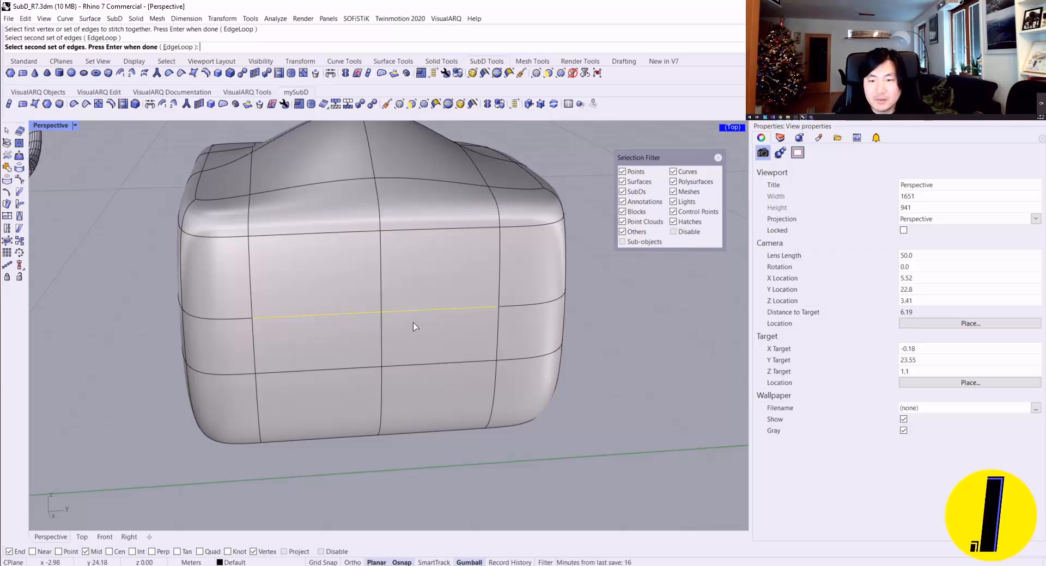
click(420, 313)
key(Return)
key(Return)
scroll(440, 304, down, 6)
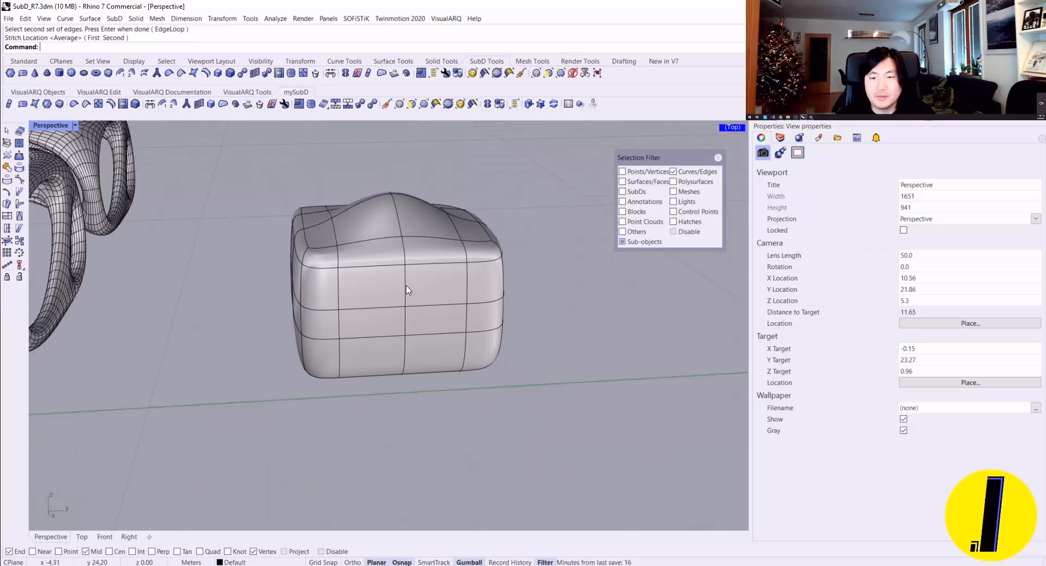
scroll(440, 305, up, 8)
right_drag(440, 304, 372, 284)
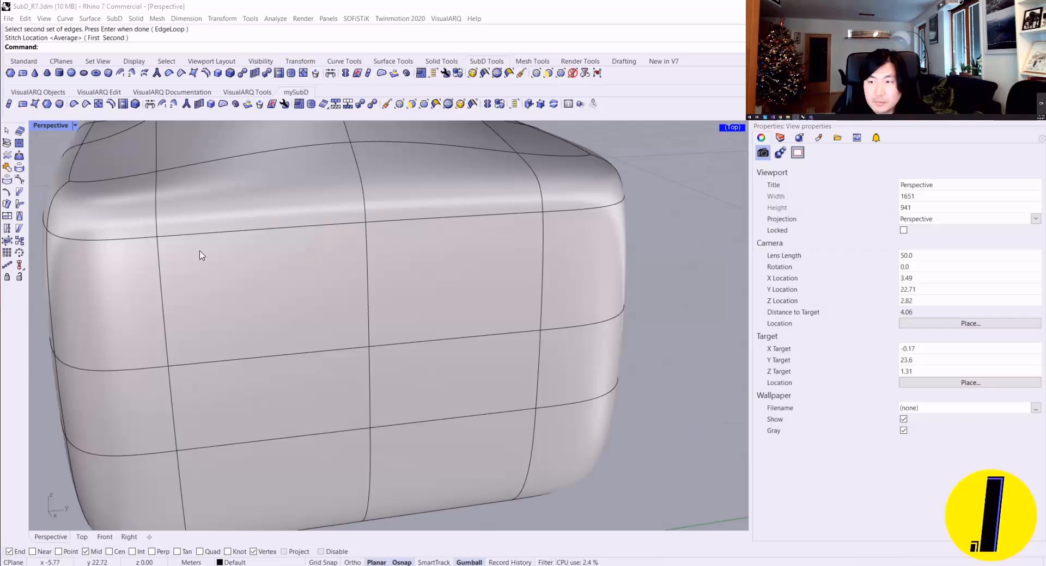
mouse_move(245, 240)
right_down()
mouse_move(257, 231)
mouse_move(257, 255)
right_up()
scroll(257, 231, down, 2)
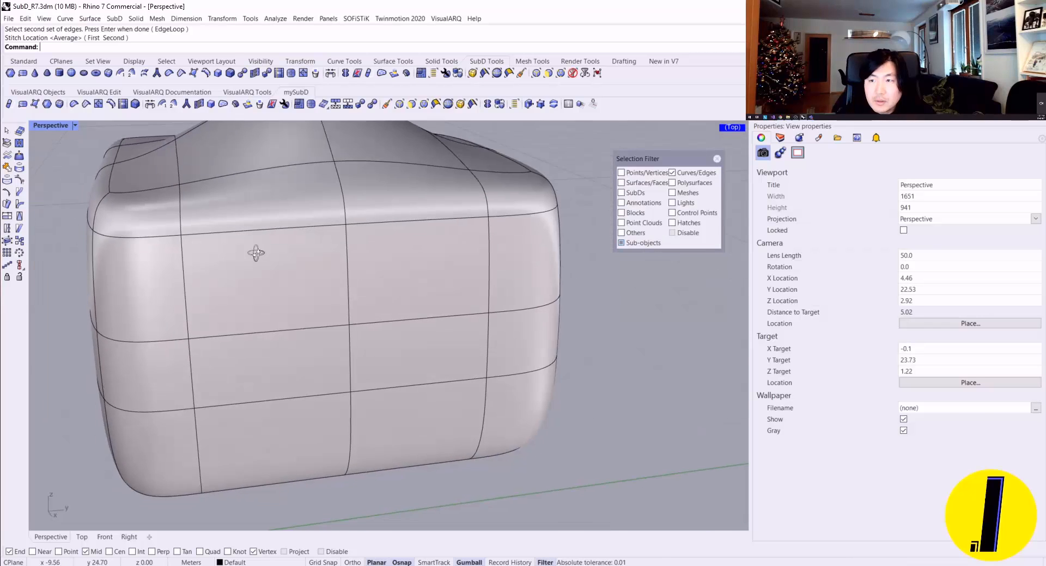
scroll(293, 219, up, 4)
scroll(293, 219, down, 4)
right_drag(293, 219, 298, 214)
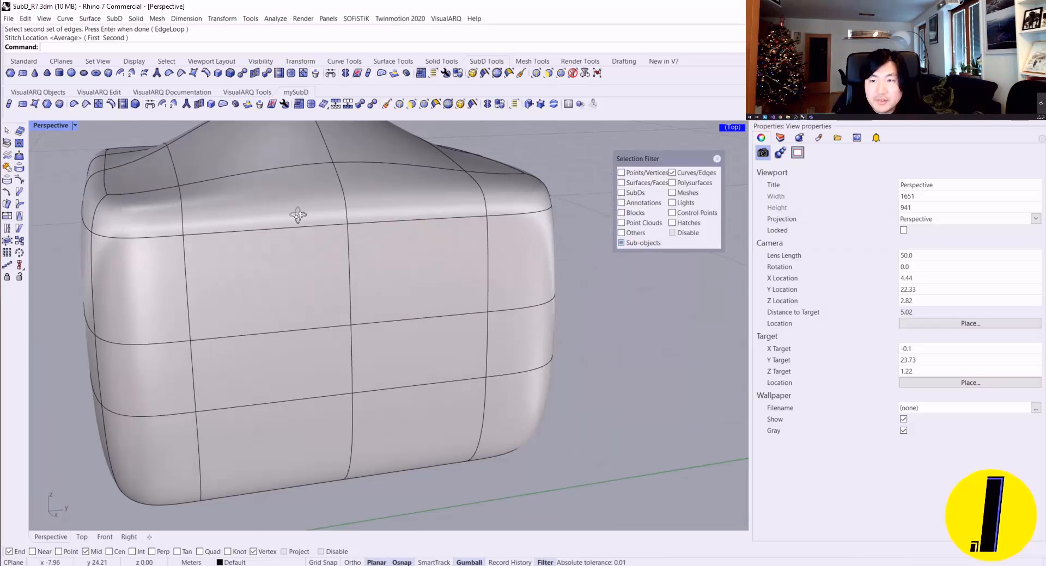
Step: Try stitching the upper loop's middle vertex to the neighbouring vertex on the same loop at the Average location, and undo it
click(199, 104)
mouse_move(326, 305)
right_down()
mouse_move(267, 290)
mouse_move(287, 287)
mouse_move(271, 299)
mouse_move(336, 317)
right_up()
scroll(287, 288, down, 2)
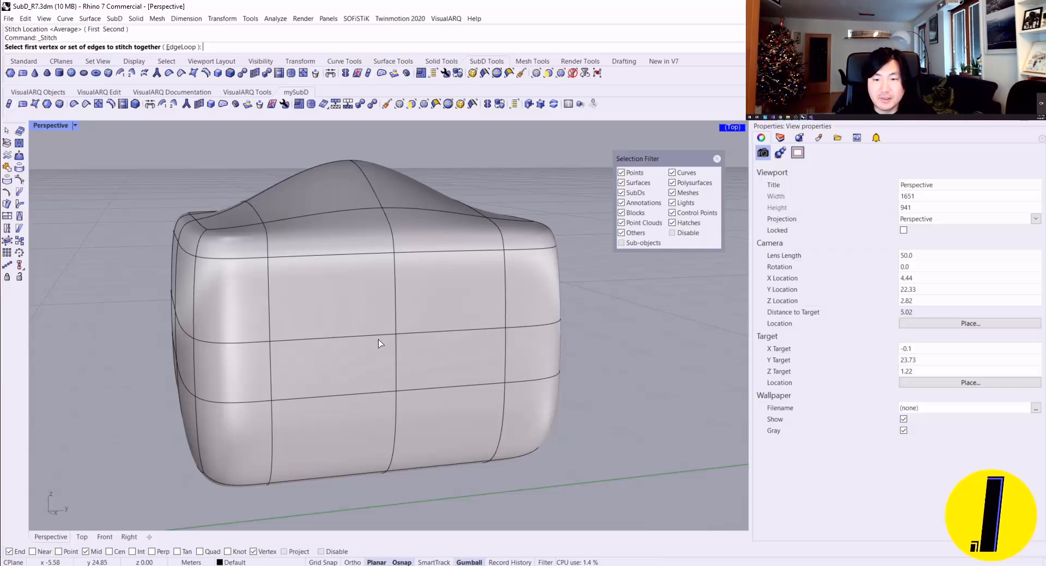
click(396, 334)
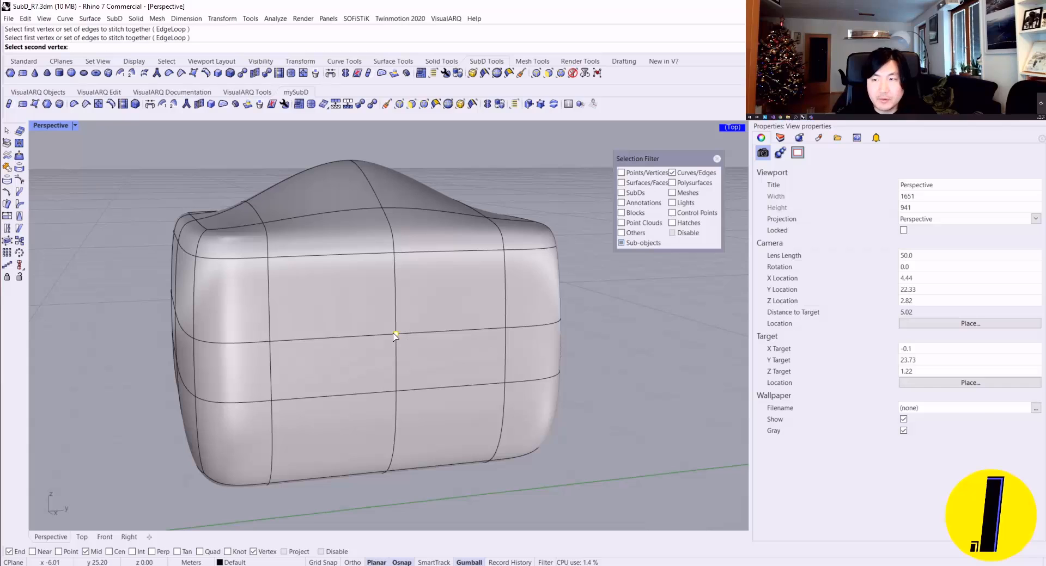
key(Escape)
key(Return)
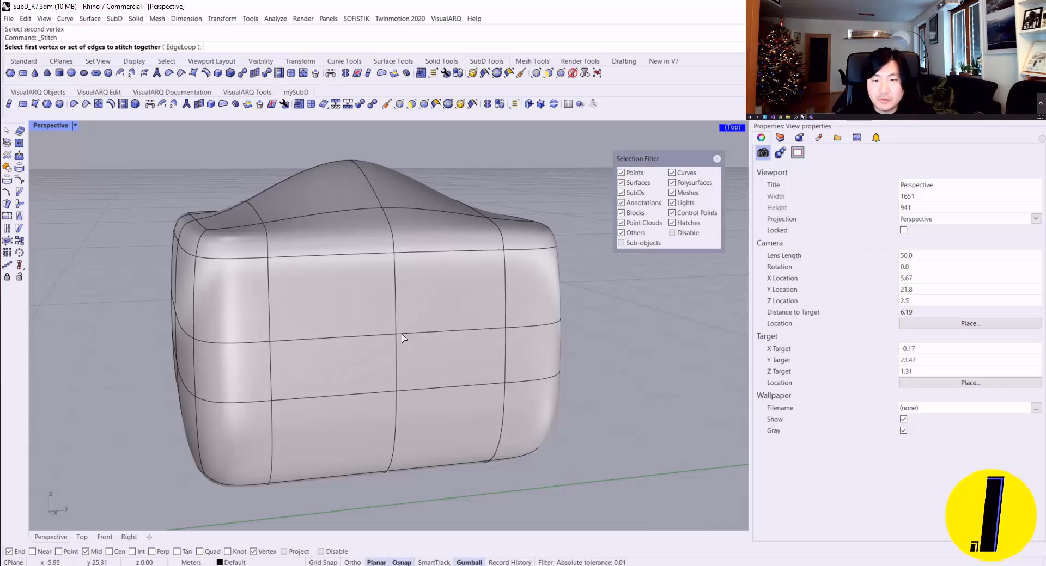
click(396, 334)
click(505, 332)
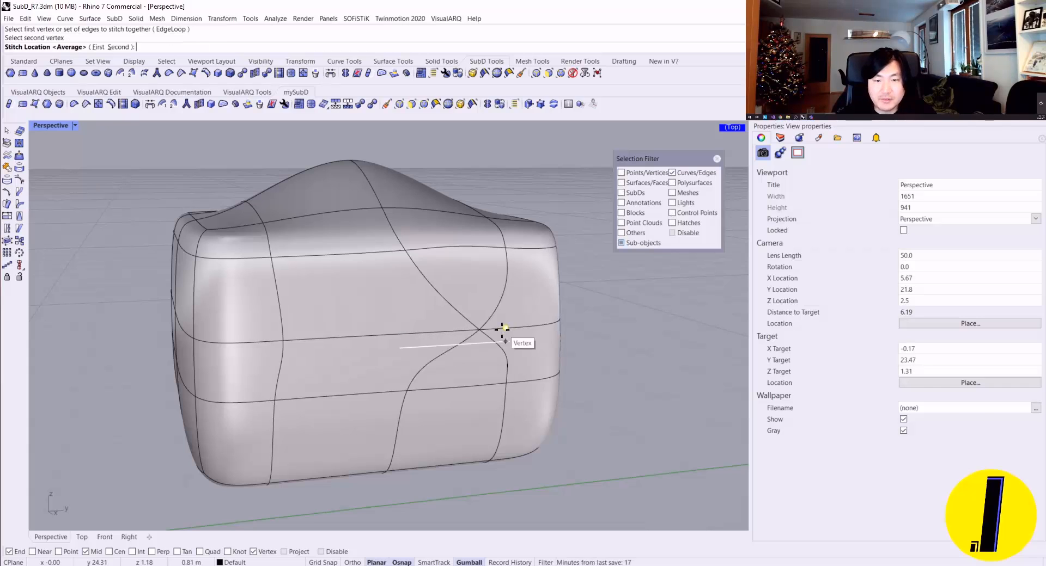
key(Return)
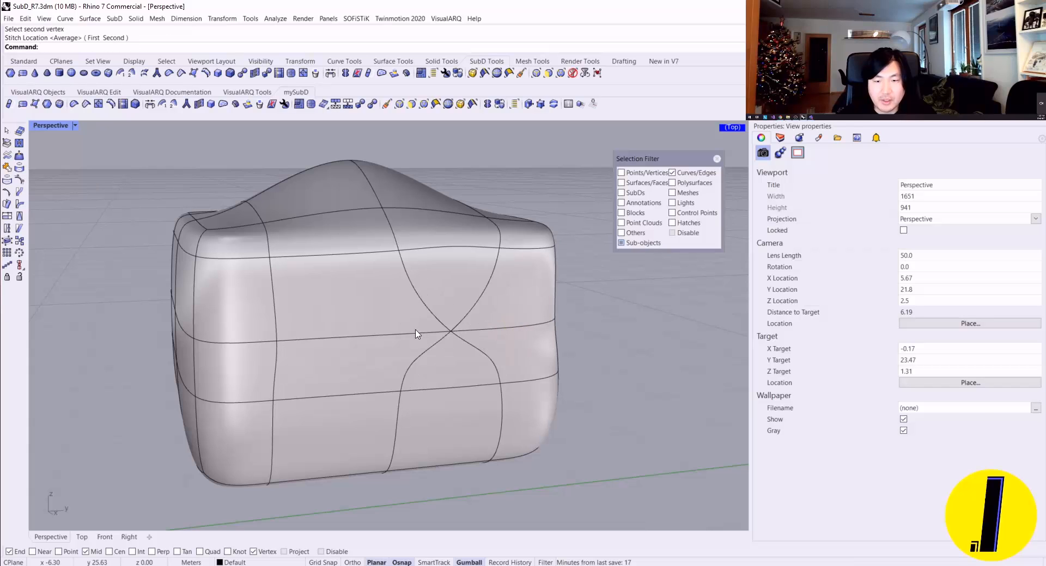
right_drag(415, 334, 389, 324)
key(ctrl+z)
Step: Stitch one inner edge of the upper side loop to the edge directly below it, placing the merged edge about midway between them
scroll(389, 324, up, 2)
key(space)
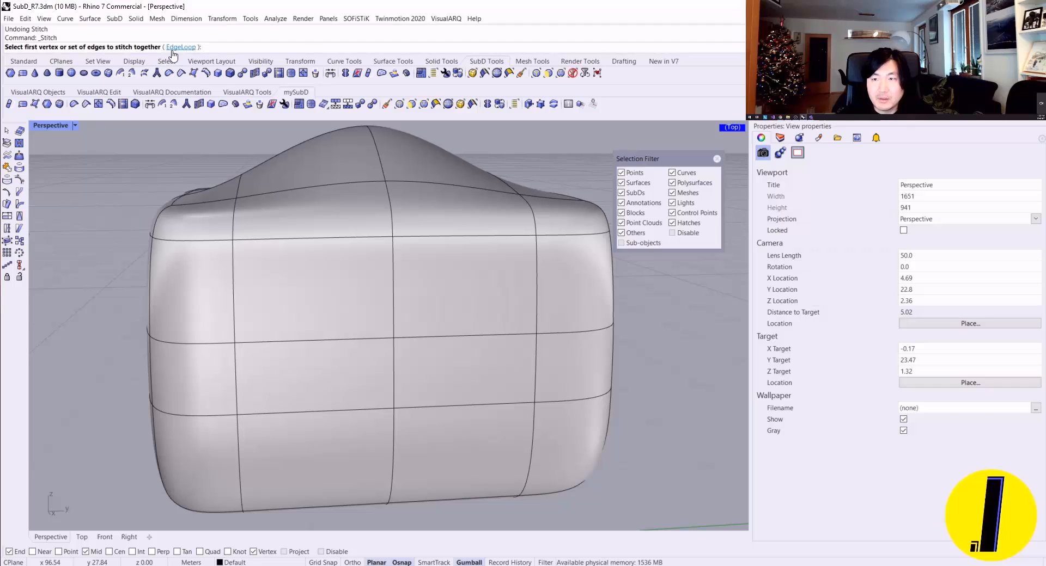
click(369, 339)
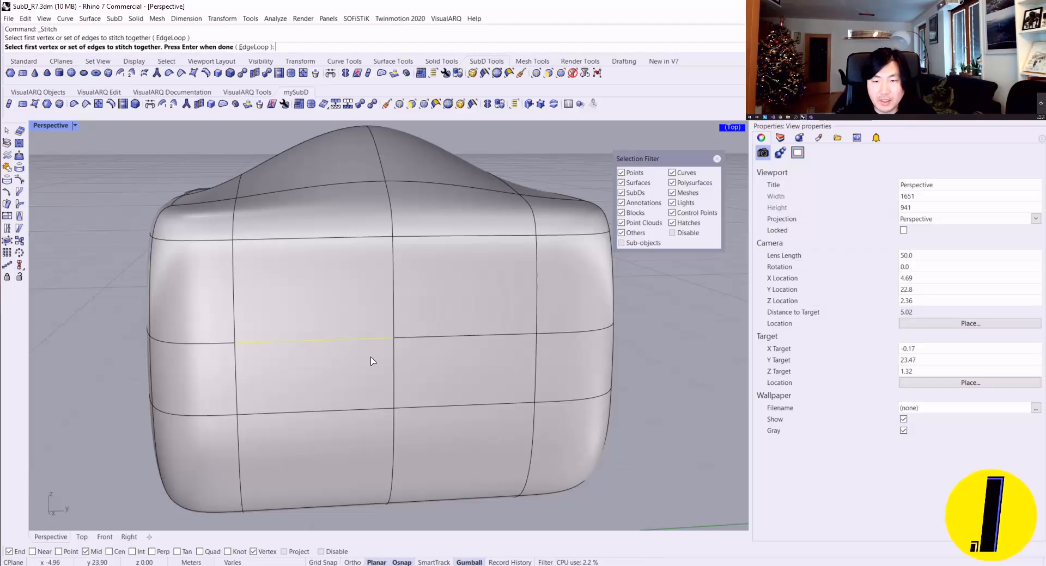
key(Return)
click(325, 416)
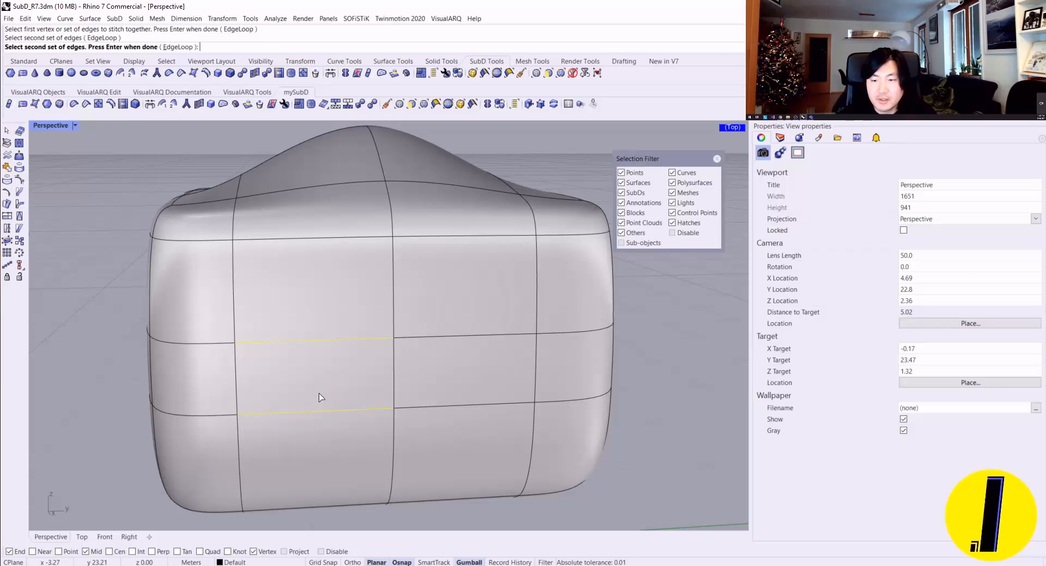
key(Return)
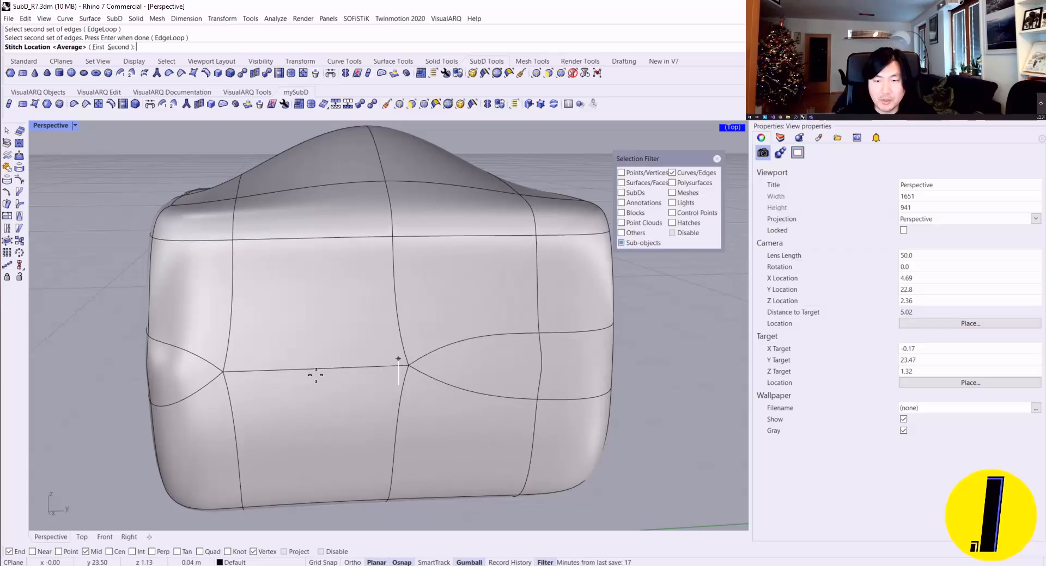
click(319, 376)
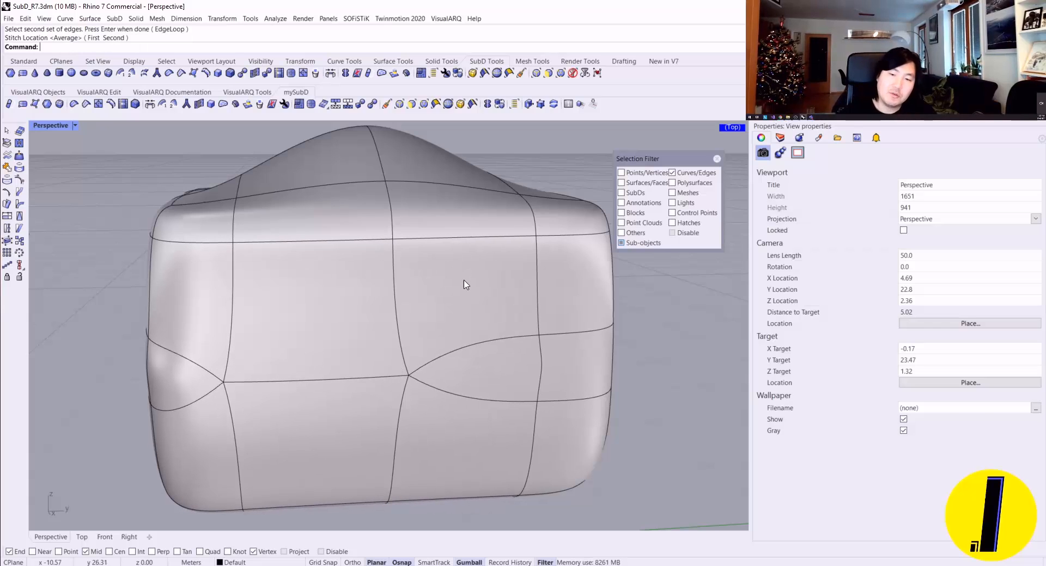
right_drag(330, 342, 352, 323)
key(Return)
click(468, 343)
click(473, 398)
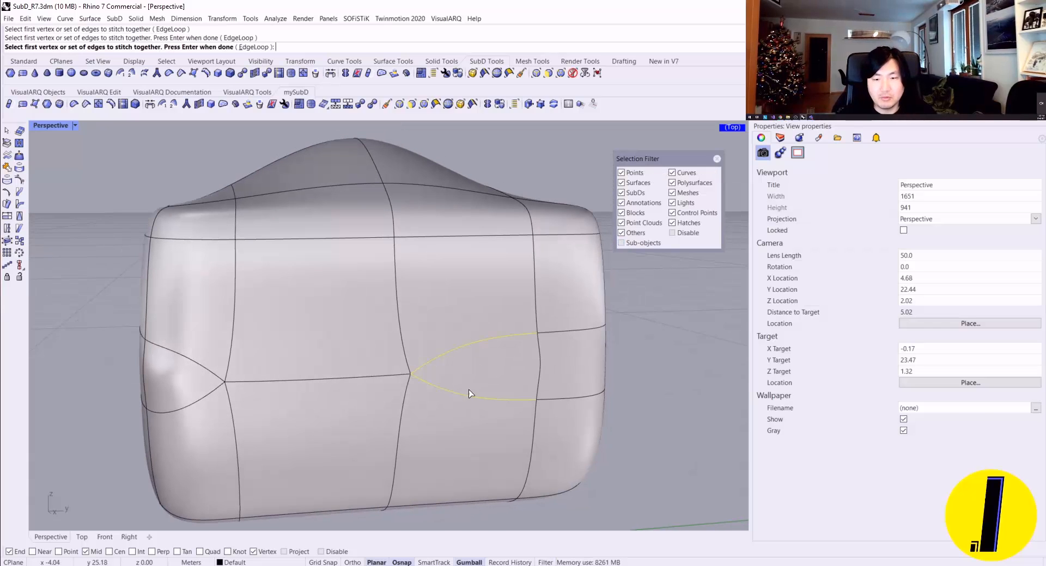
key(Return)
key(Escape)
Step: Stitch the two curved edges that fan out from the merged edge across the neighbouring inner face, using the Average location
key(Return)
click(484, 348)
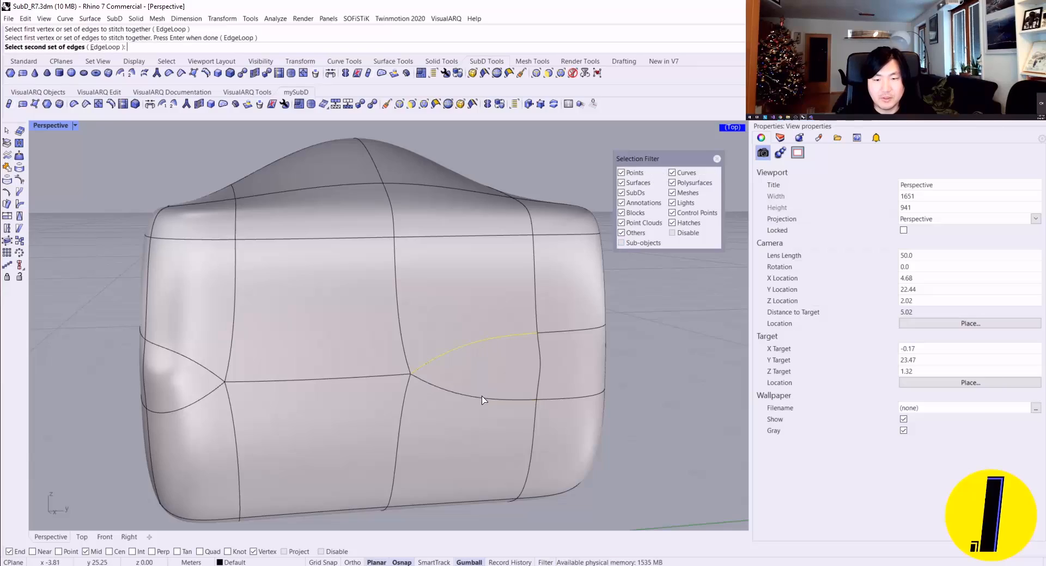
click(480, 401)
key(Return)
key(Return)
Step: Switch the SubDs to flat display and examine the stitched edges on the side of the box
scroll(480, 370, down, 4)
mouse_move(472, 341)
right_down()
mouse_move(424, 329)
mouse_move(396, 305)
mouse_move(518, 311)
mouse_move(474, 327)
right_up()
right_drag(461, 373, 315, 349)
key(Tab)
mouse_move(555, 357)
right_down()
mouse_move(535, 363)
mouse_move(551, 351)
right_up()
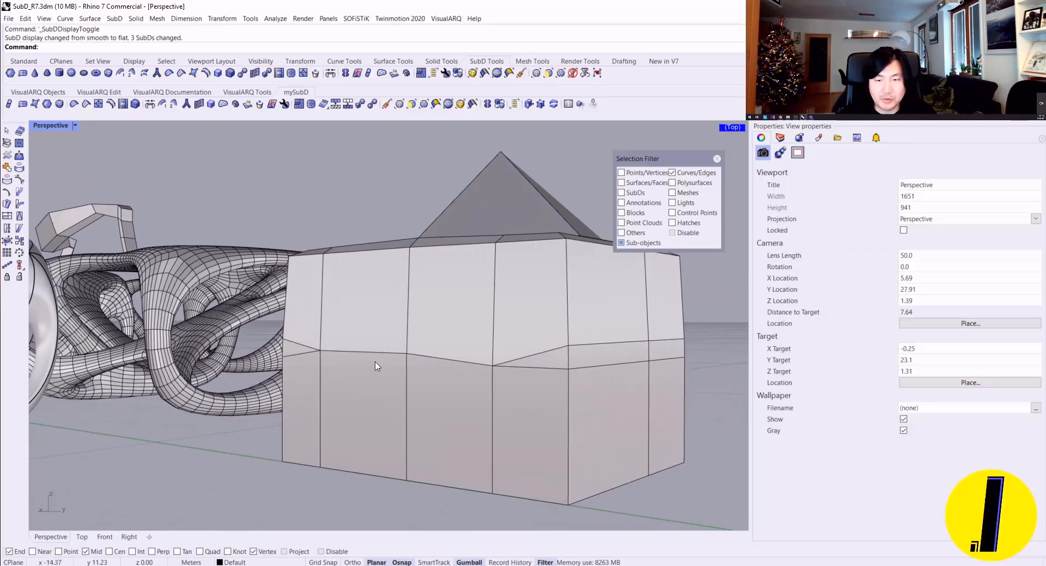
right_drag(378, 366, 430, 352)
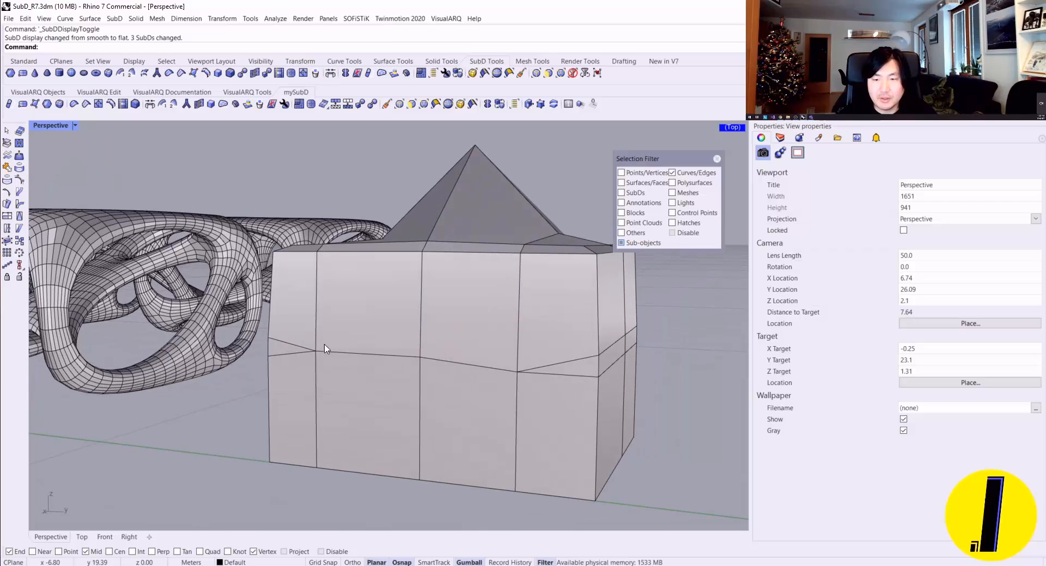
Step: Insert a straight run of edges across the stitched side between its two upper corner vertices, and check it in smooth display
click(111, 103)
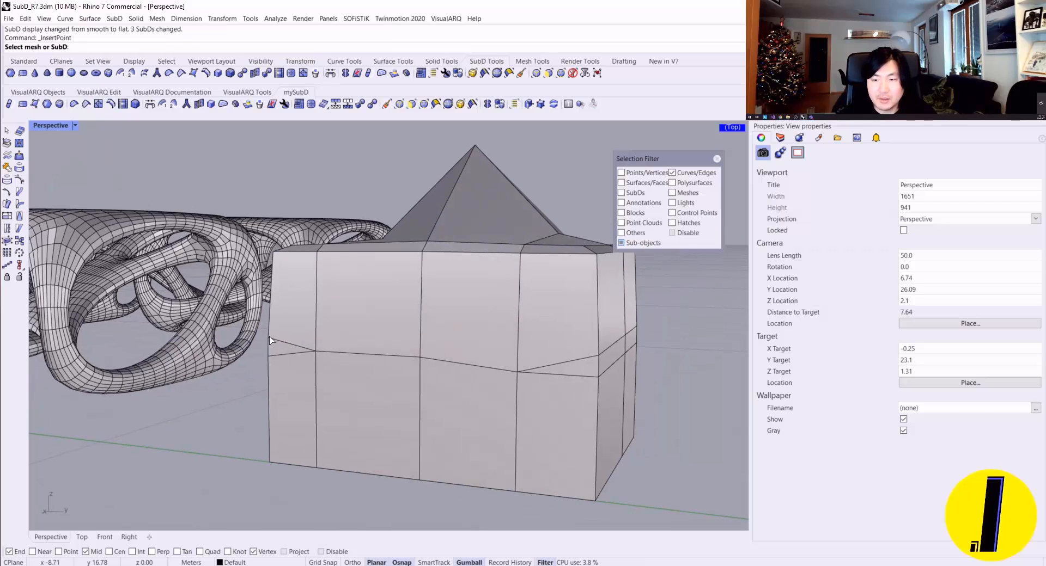
click(270, 341)
click(268, 338)
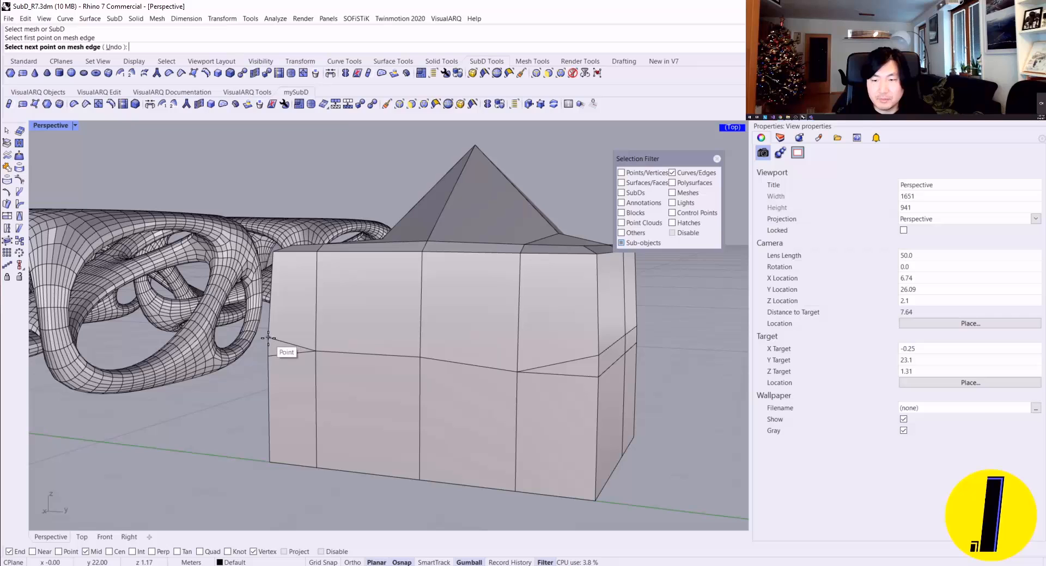
click(598, 355)
key(Return)
right_drag(521, 396, 504, 374)
key(Tab)
key(Tab)
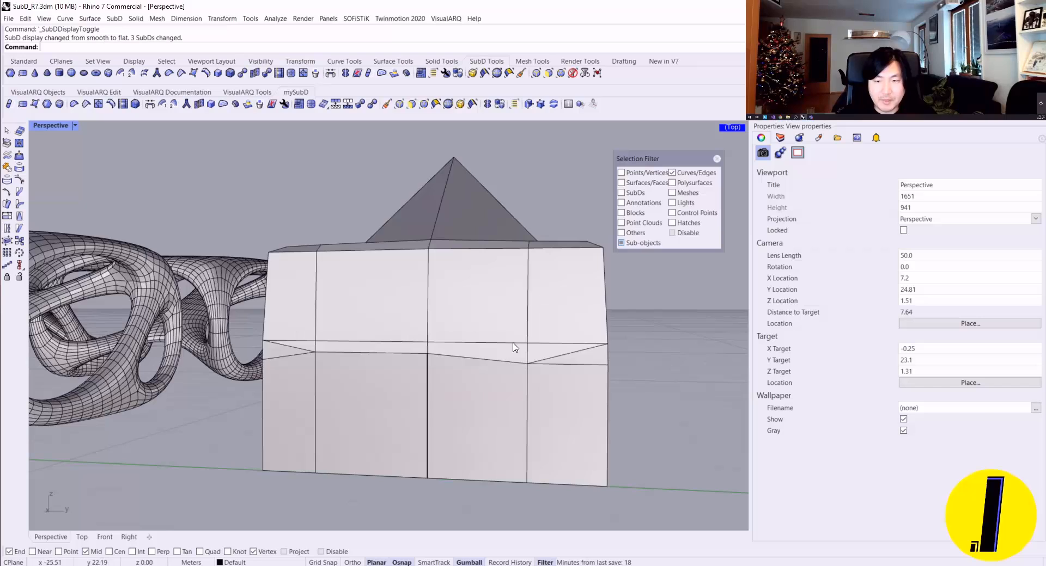
Step: Insert a lower run of edges from the lowest stitched vertex to the lower vertex on the opposite corner, and check the smooth shape
key(Return)
click(529, 370)
click(528, 363)
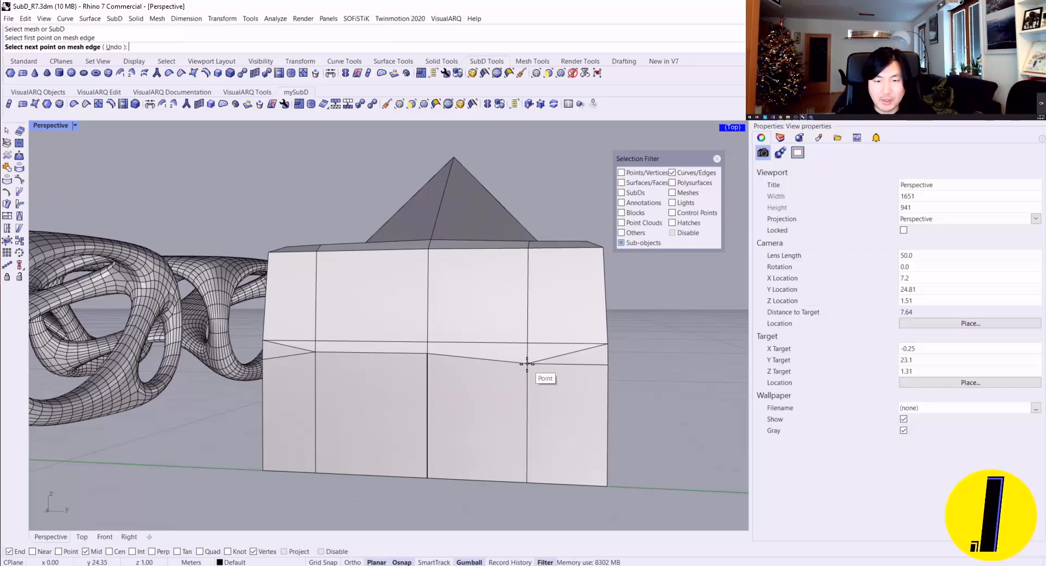
click(261, 359)
key(Return)
key(Left)
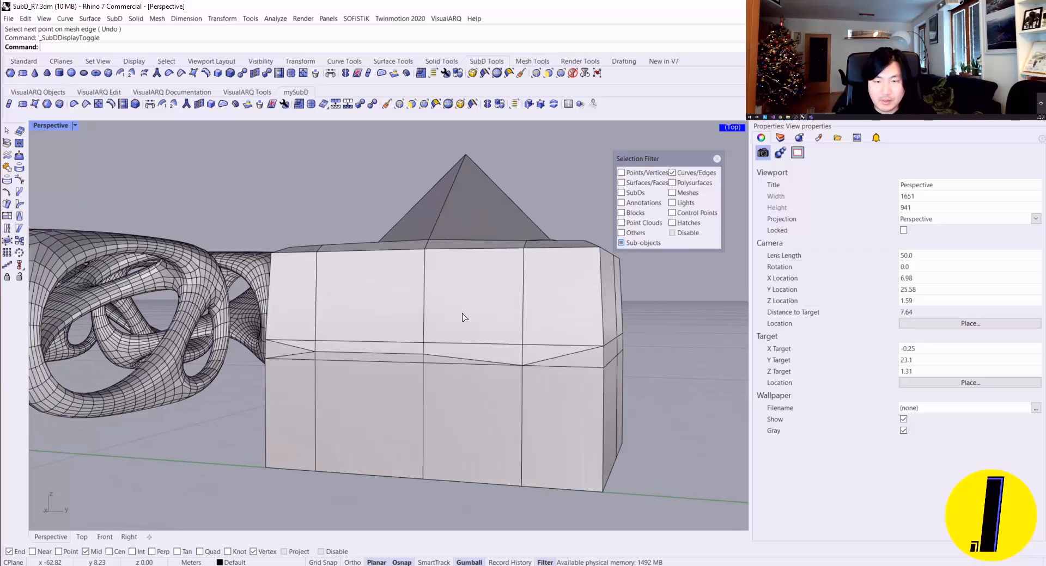
key(Tab)
key(Tab)
key(Left)
key(Left)
key(Left)
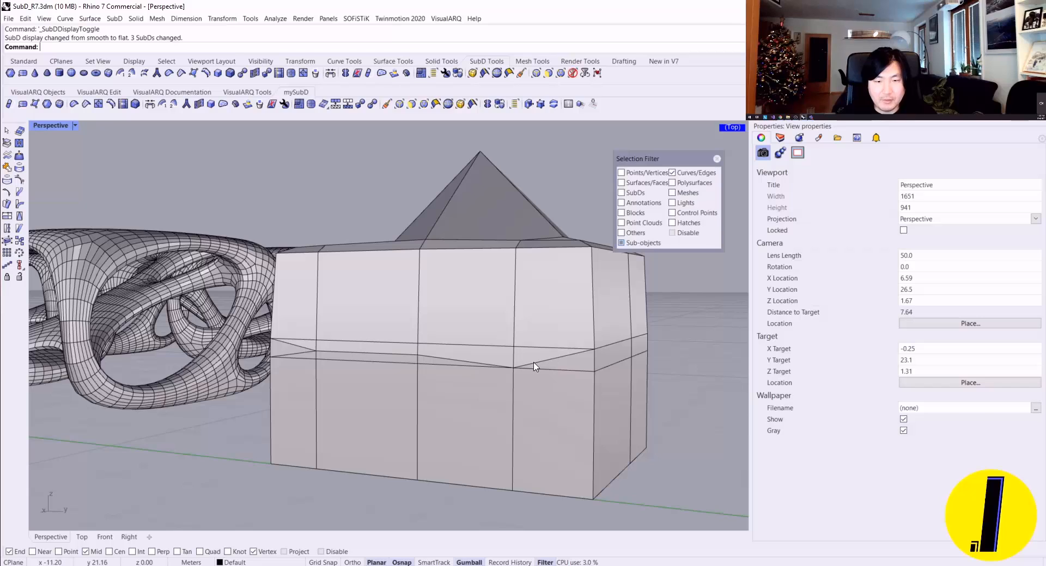
Step: Close the selection filter and delete the slanted leftover edges between the two inserted edge runs
click(716, 158)
click(551, 361)
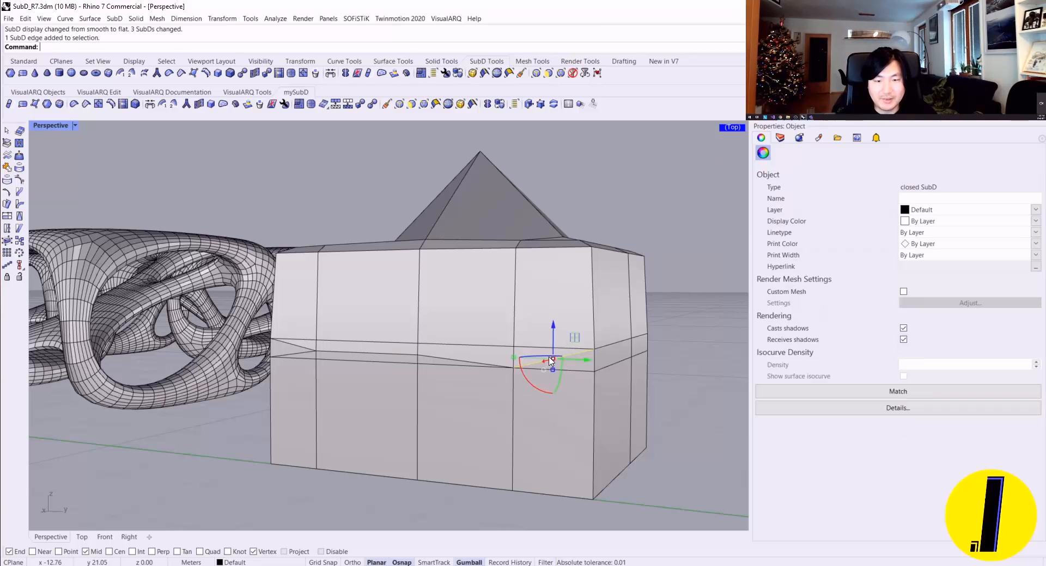
shift+click(348, 355)
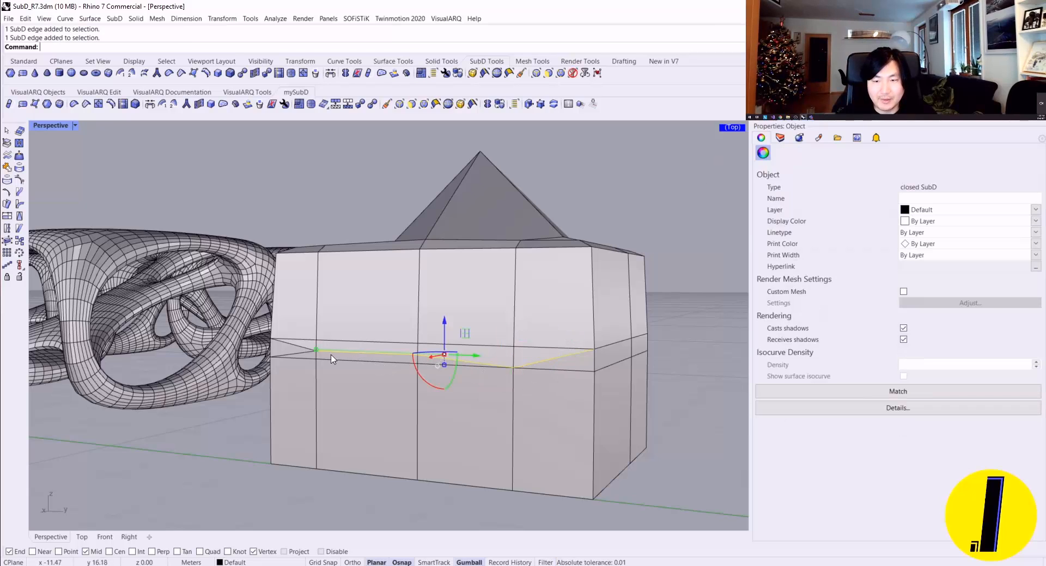
shift+click(294, 350)
right_click(362, 337)
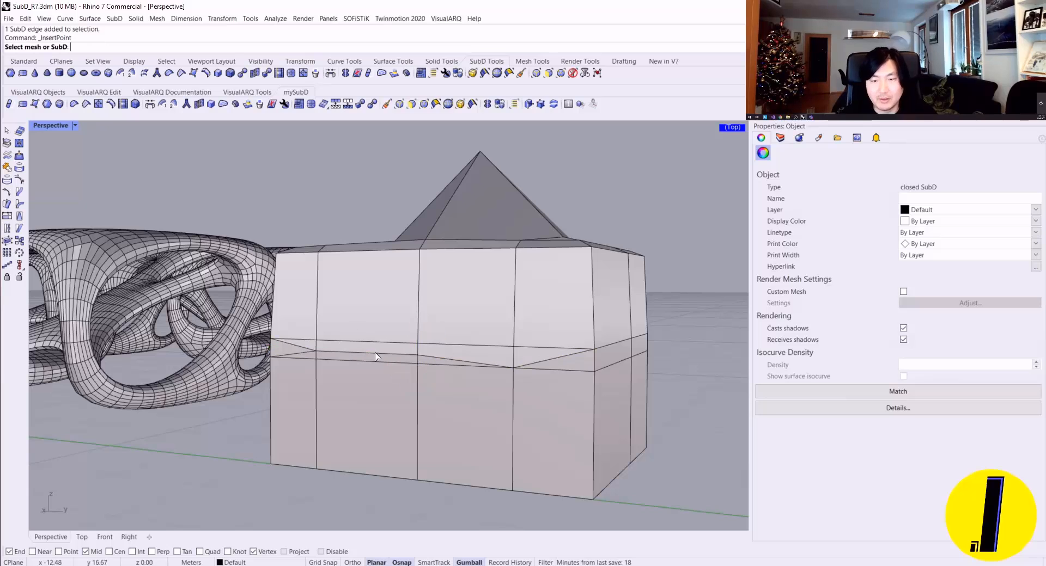
scroll(304, 357, up, 4)
click(310, 347)
key(Escape)
click(302, 345)
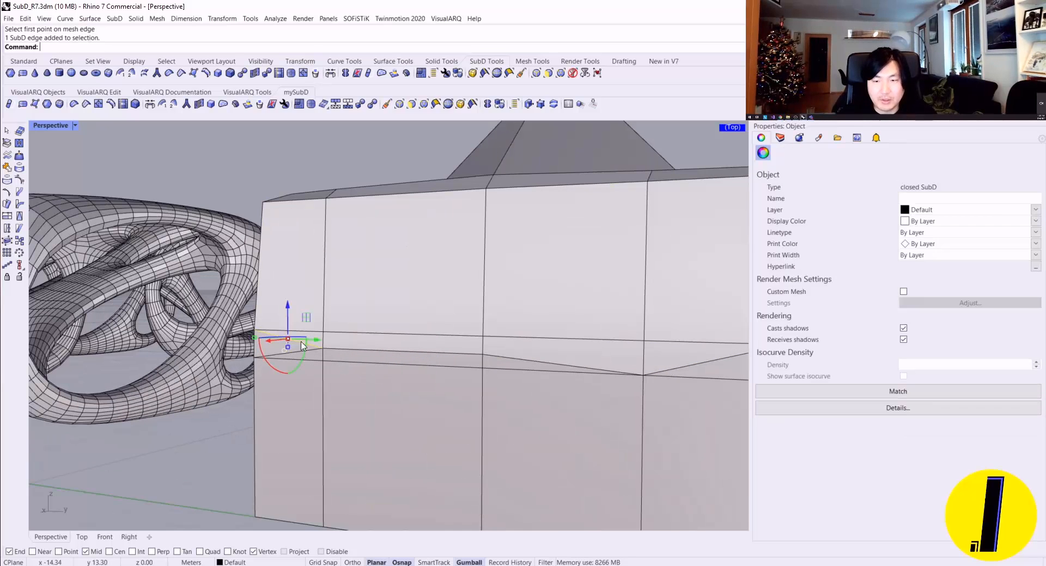
shift+click(400, 352)
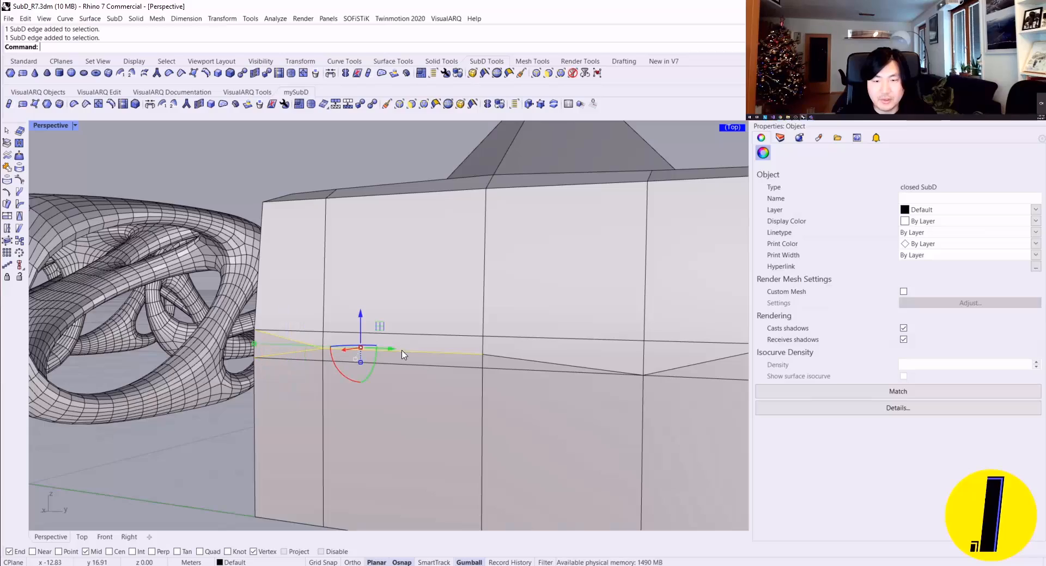
scroll(635, 365, down, 6)
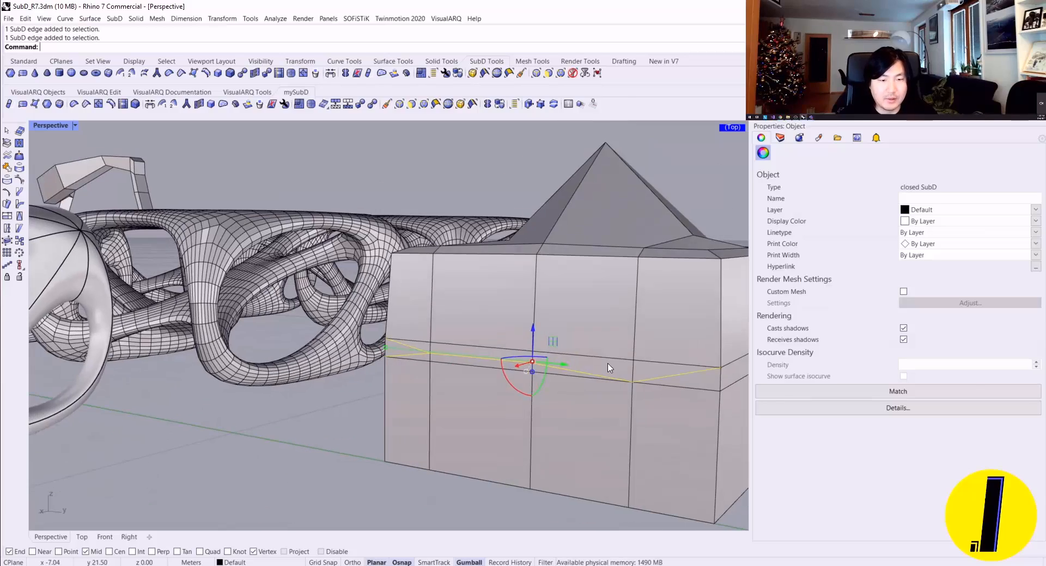
key(Delete)
Step: Compare the cleaned-up box in smooth and flat display and view it alongside the other SubD models
scroll(597, 371, down, 2)
key(Tab)
right_drag(556, 349, 491, 367)
key(Tab)
key(Tab)
key(Tab)
scroll(501, 364, down, 3)
scroll(322, 319, down, 2)
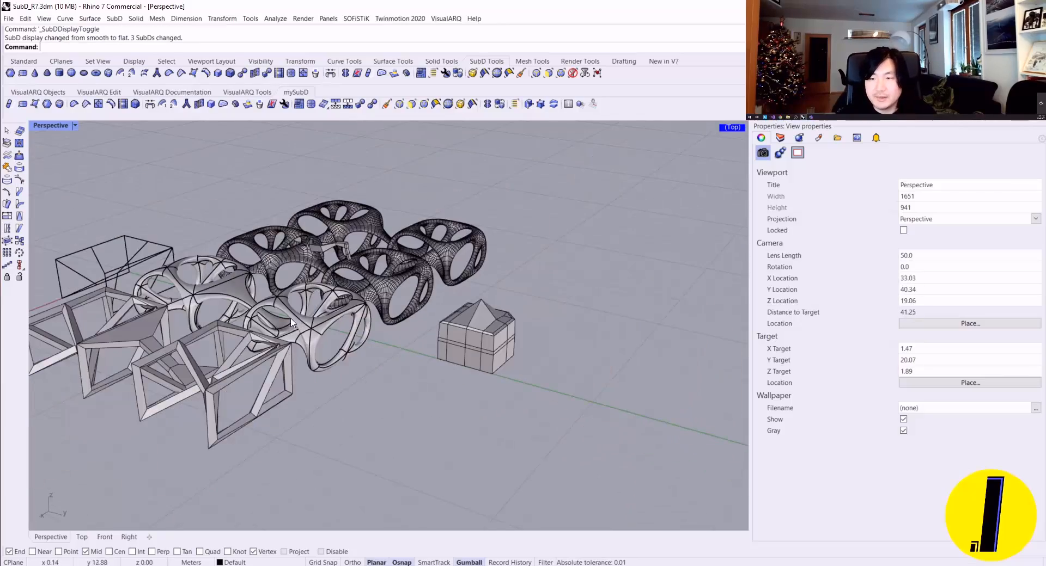
Step: Show the Named Selections list beside a close view of the flat SubD box
scroll(530, 329, up, 3)
scroll(327, 343, up, 4)
shift+right_drag(363, 334, 420, 284)
scroll(420, 286, down, 2)
right_drag(421, 289, 383, 304)
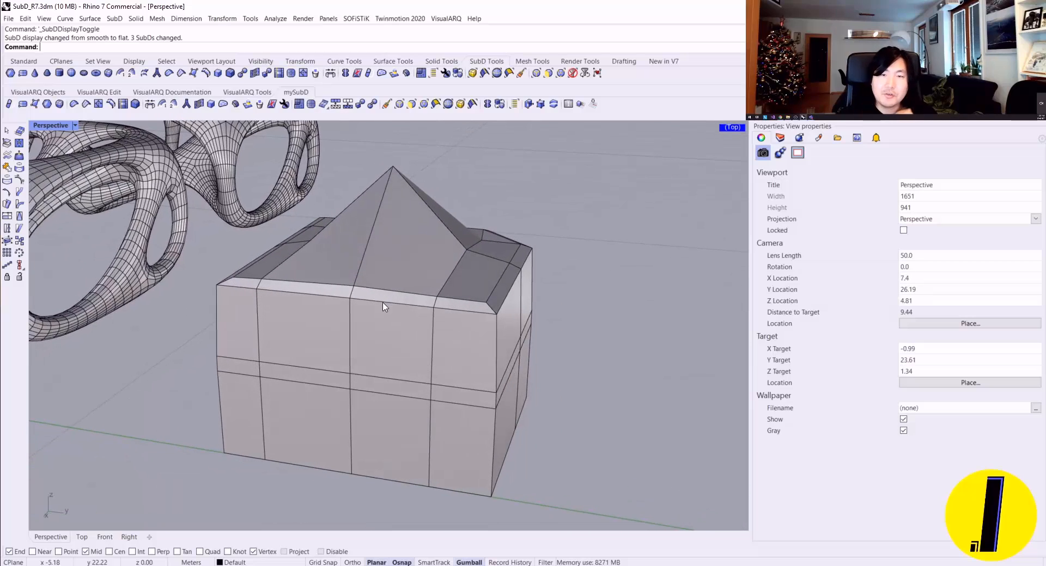
click(514, 104)
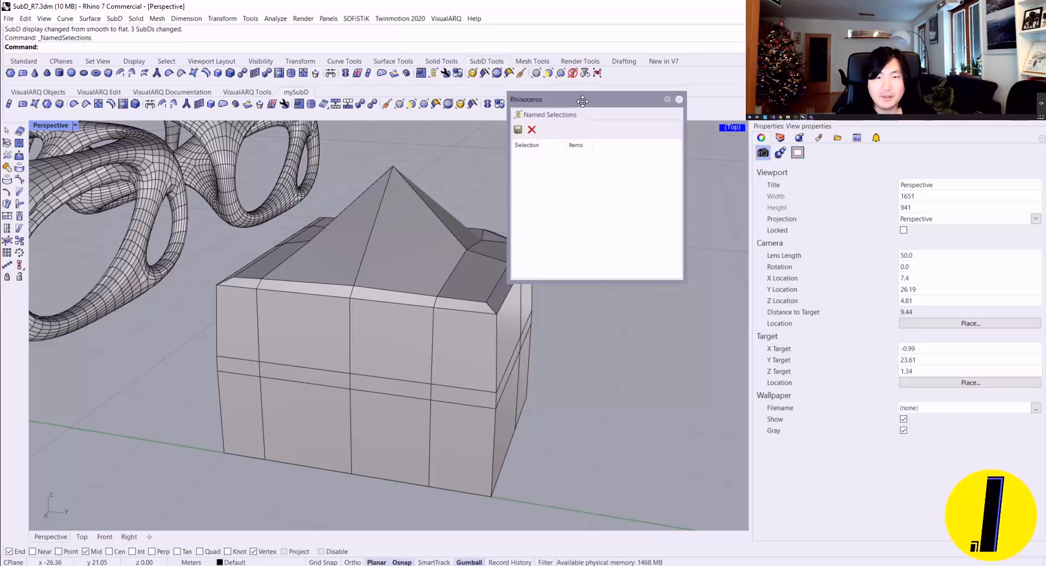
drag(582, 101, 663, 140)
Step: Select the narrow band faces along the box's long side and save them as the named selection "Selection 01"
scroll(259, 380, up, 4)
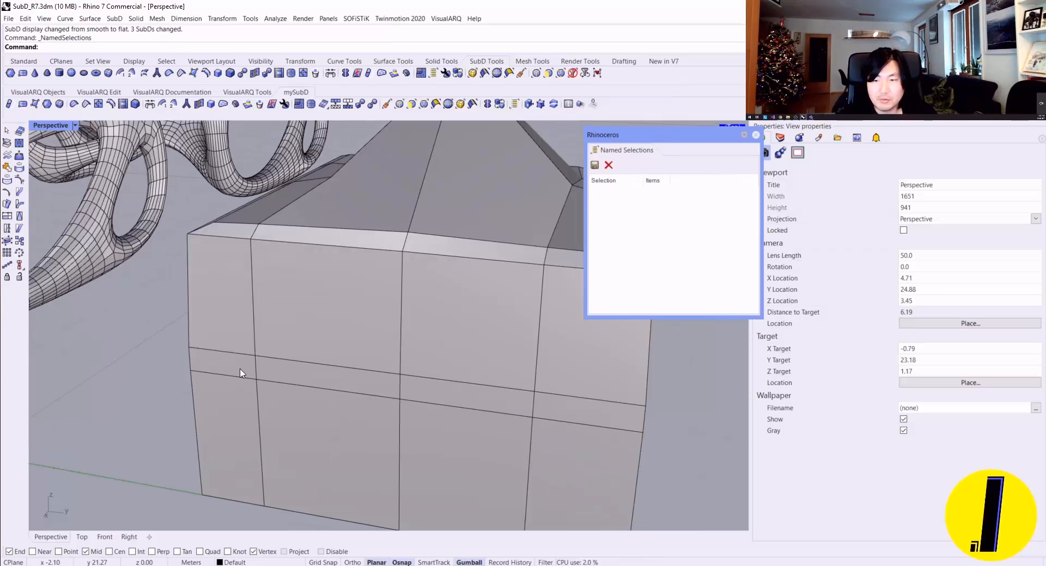
ctrl+shift+click(239, 369)
ctrl+shift+click(302, 369)
ctrl+shift+click(431, 387)
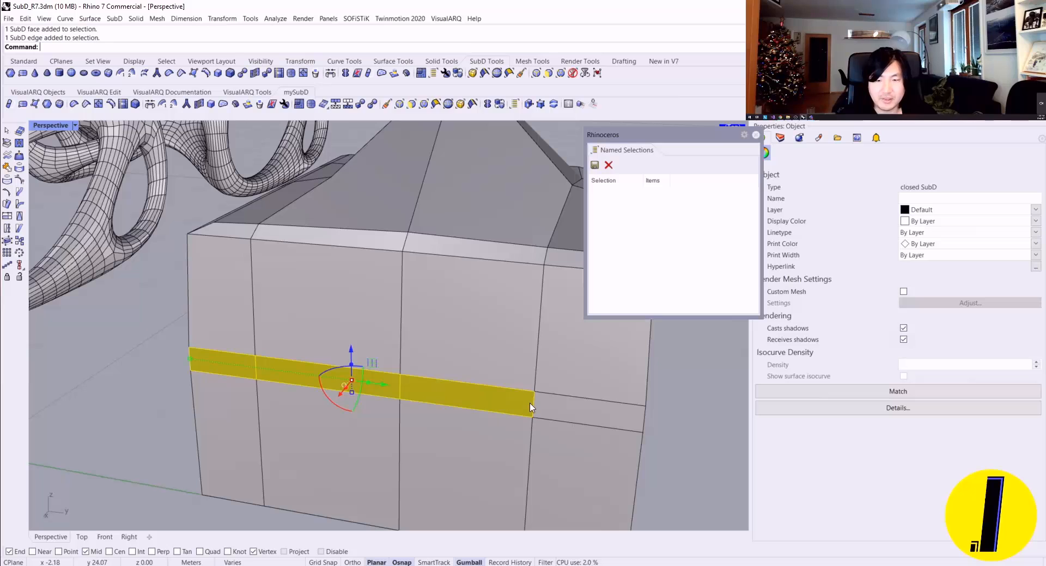
ctrl+shift+click(557, 410)
right_drag(507, 233, 523, 217)
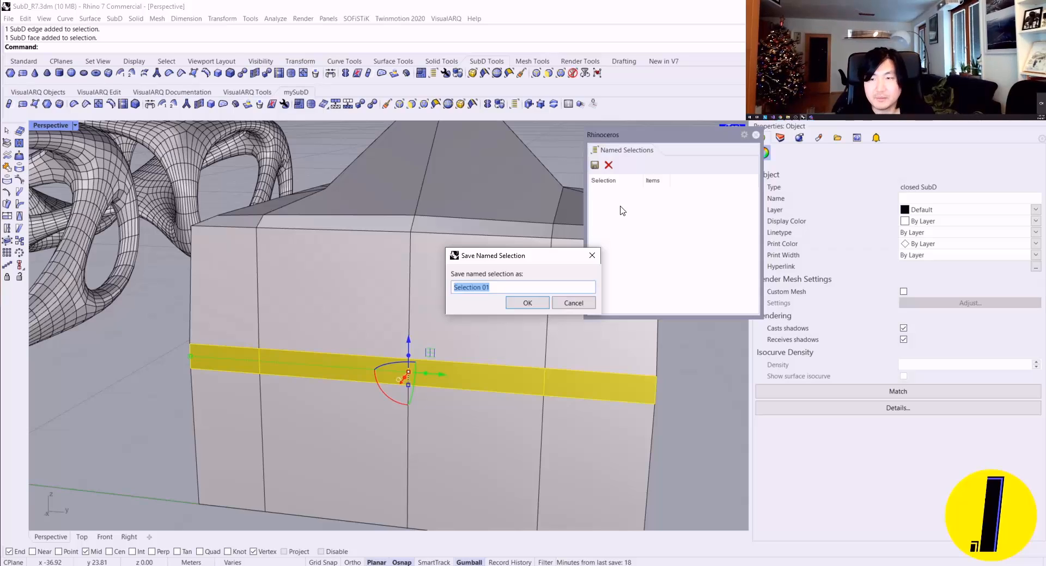
key(Return)
scroll(525, 288, down, 9)
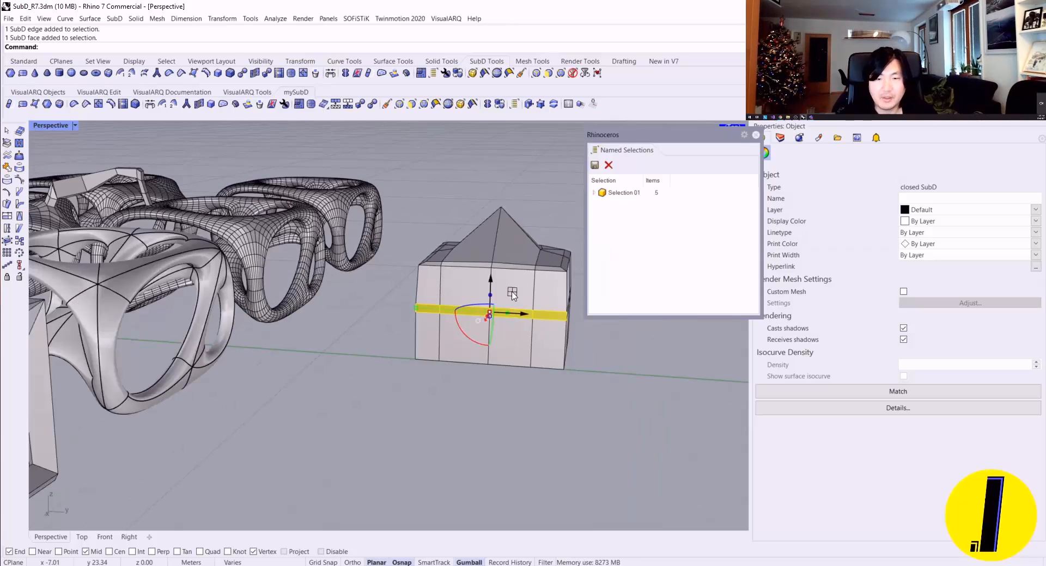
right_drag(526, 288, 436, 326)
key(Escape)
right_drag(503, 361, 462, 381)
scroll(413, 400, up, 5)
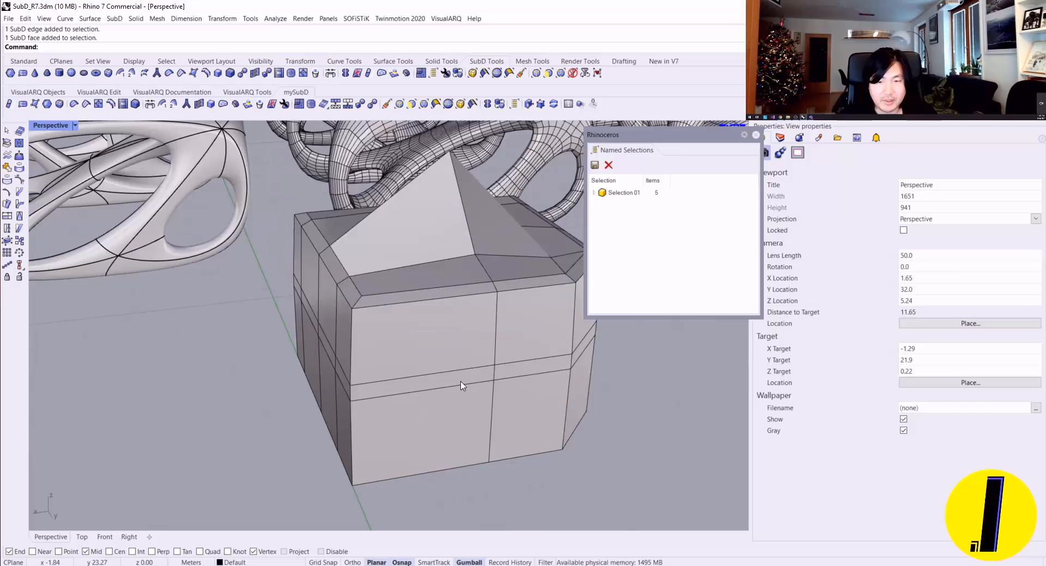
ctrl+shift+click(461, 380)
scroll(541, 377, down, 3)
right_drag(542, 376, 458, 375)
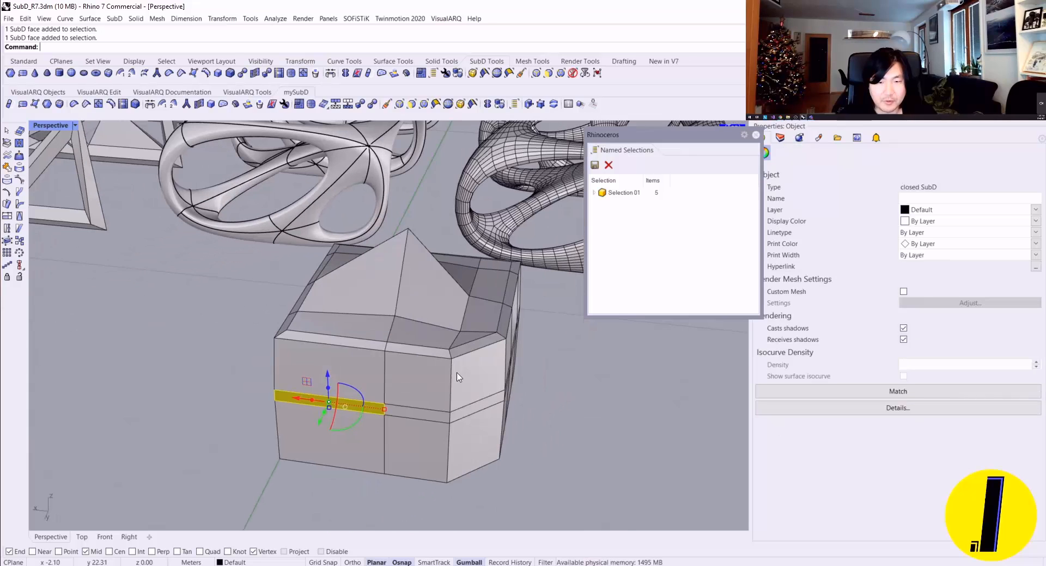
ctrl+shift+click(471, 410)
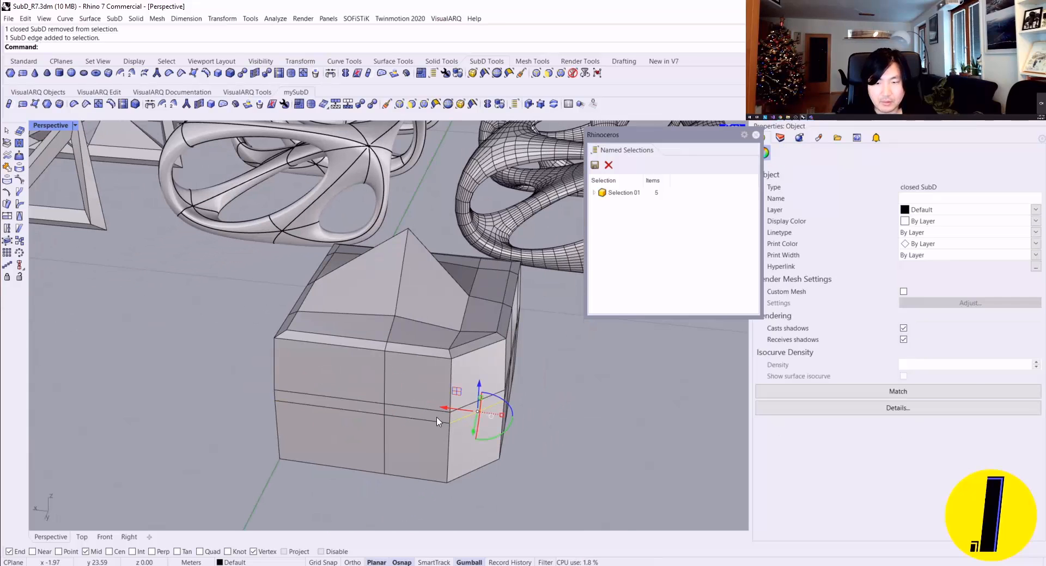
key(Escape)
Step: Select the three narrow band faces across the angled corner and its adjoining side and save them as "Selection 02"
scroll(448, 418, up, 5)
ctrl+shift+click(463, 412)
ctrl+shift+click(421, 416)
ctrl+shift+click(289, 393)
scroll(366, 384, down, 3)
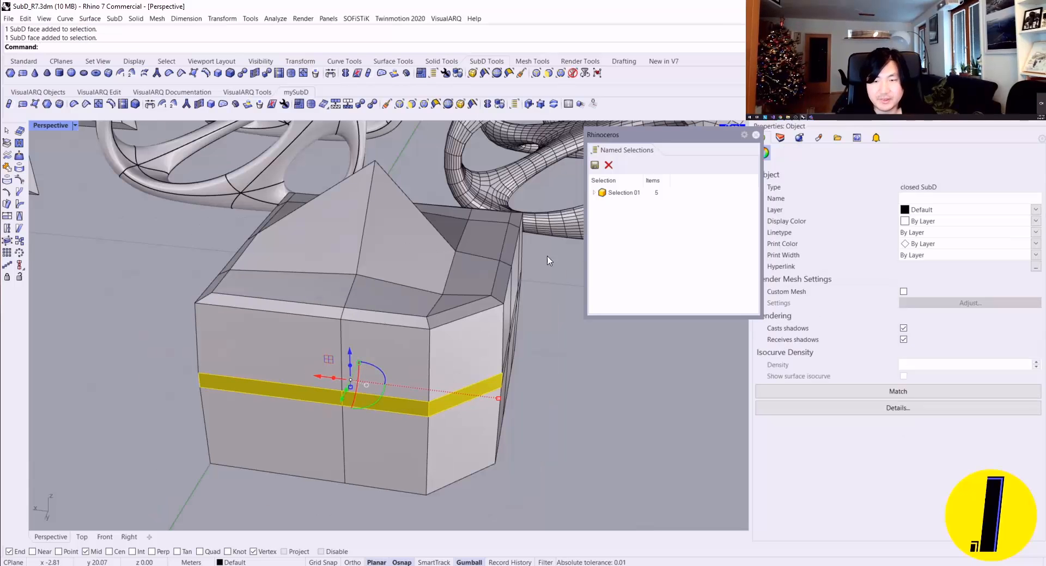
click(595, 165)
click(542, 305)
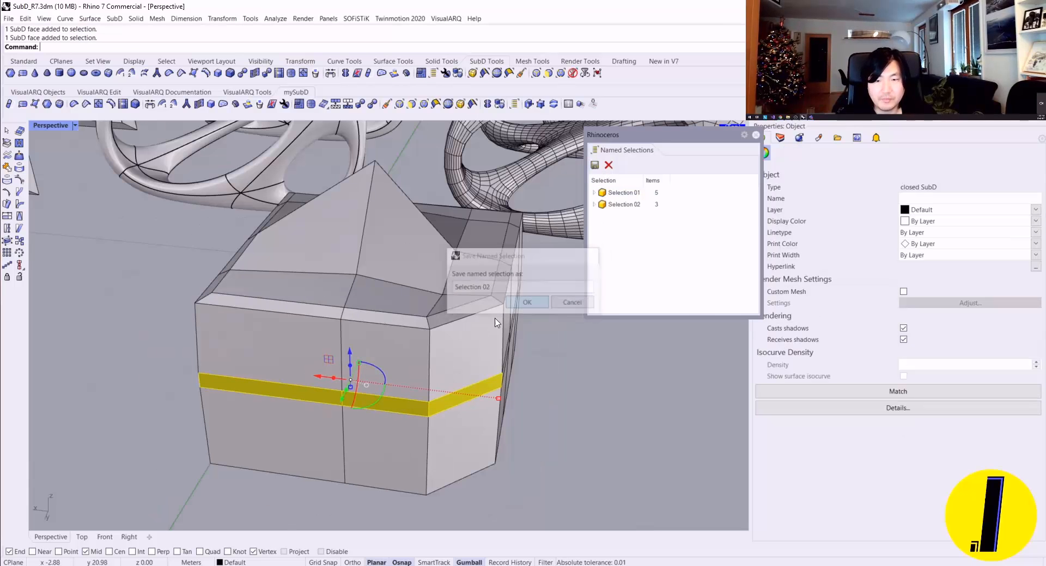
scroll(389, 323, down, 3)
scroll(389, 324, up, 5)
key(Escape)
Step: Select the three narrow band faces on the remaining side of the box and save them as "Selection 03"
ctrl+shift+click(380, 382)
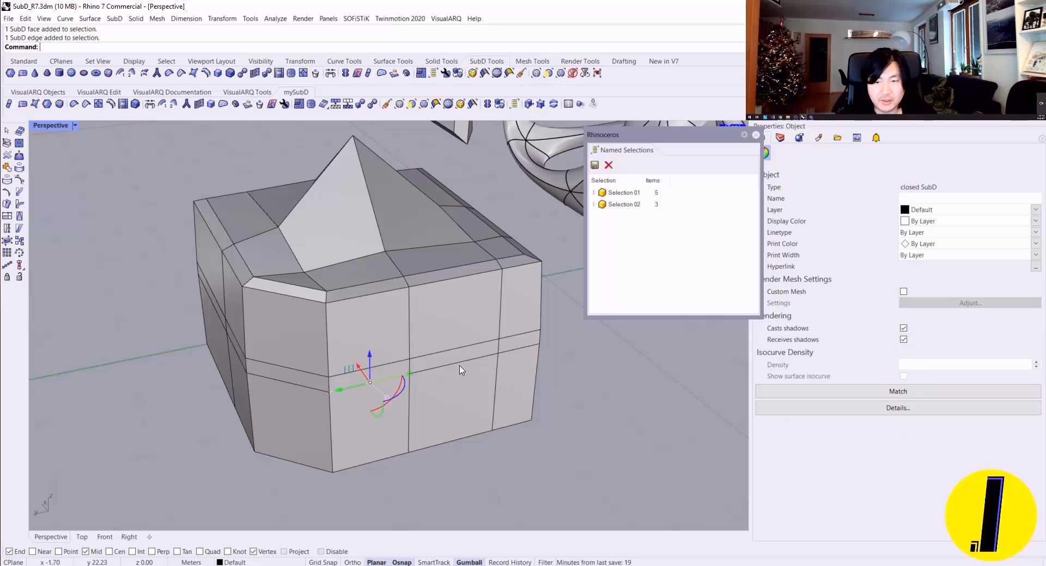
key(Escape)
scroll(398, 371, up, 6)
ctrl+shift+click(396, 370)
ctrl+shift+click(468, 357)
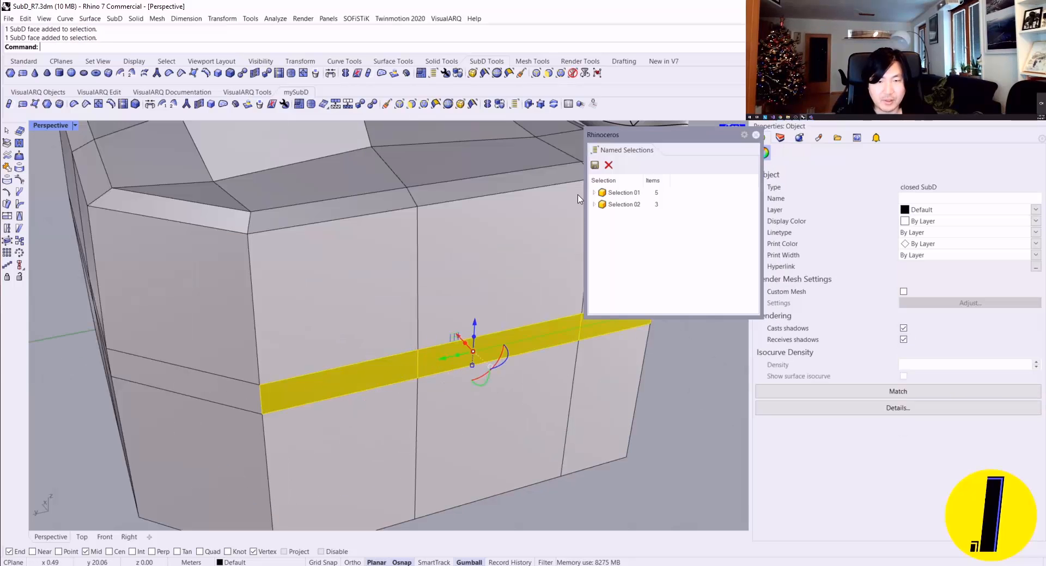
click(595, 165)
click(536, 308)
scroll(466, 284, down, 9)
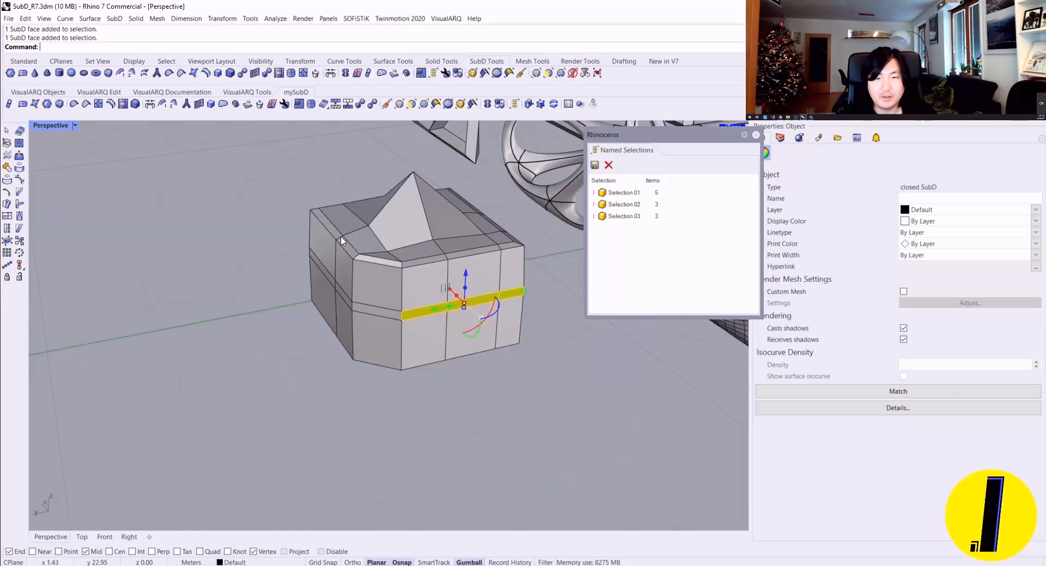
right_drag(186, 229, 395, 293)
key(Escape)
Step: Recall Selection 01, Selection 02 and Selection 03 one after another and examine which band faces each one holds
scroll(349, 278, up, 6)
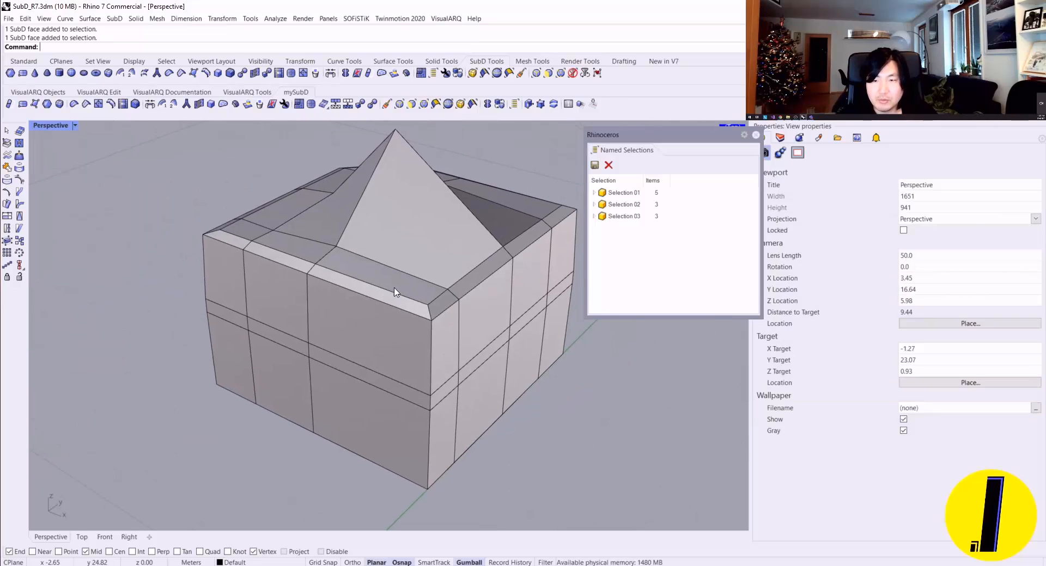
double_click(621, 193)
right_drag(472, 224, 406, 233)
double_click(638, 204)
right_drag(545, 227, 323, 295)
double_click(624, 216)
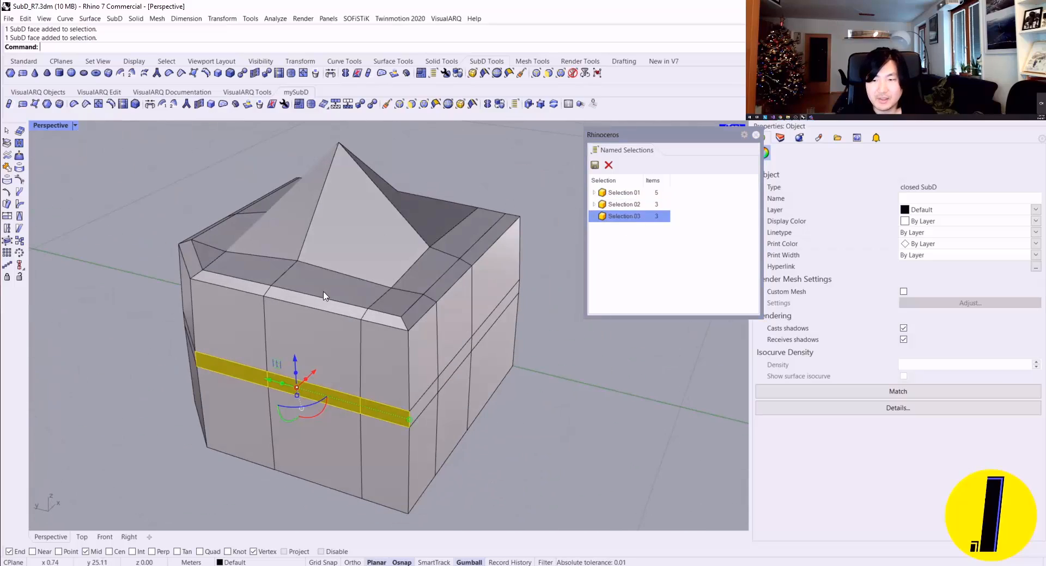
right_drag(463, 308, 296, 311)
click(482, 411)
right_drag(481, 412, 406, 320)
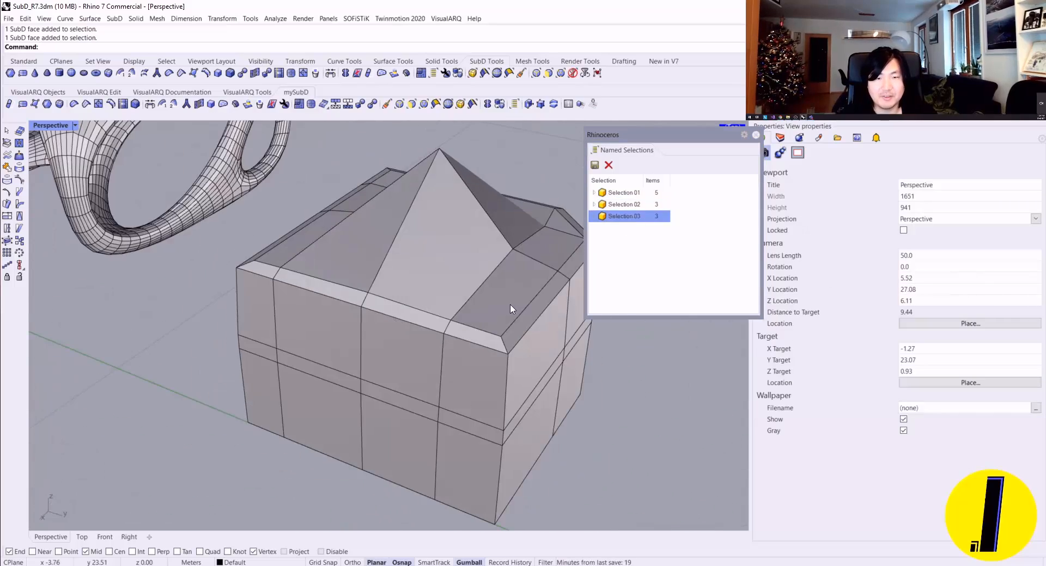
right_drag(511, 306, 573, 235)
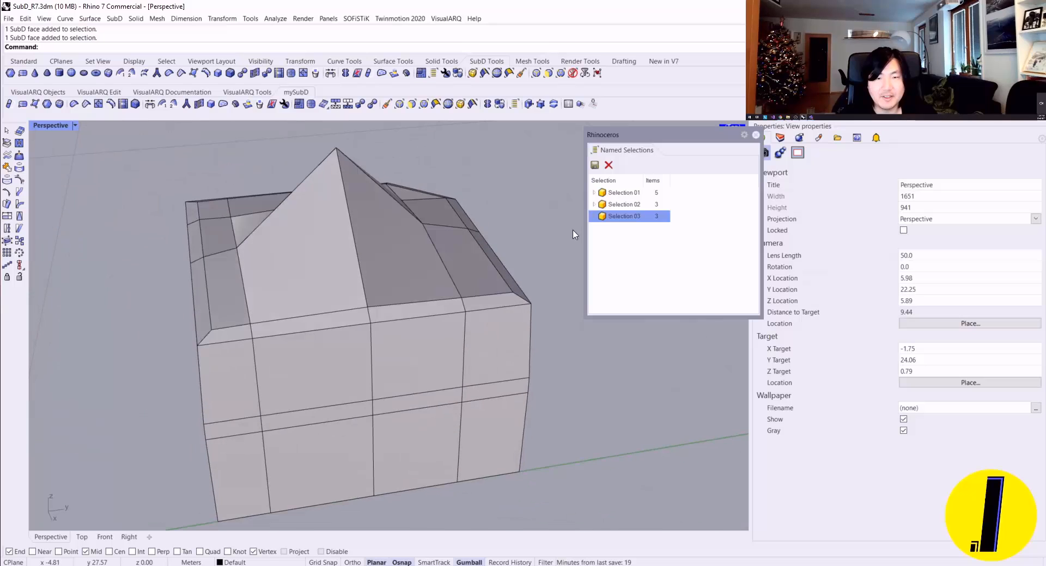
Step: Recall Selection 01 and extrude its band faces outward into a flat wing on the box's side
double_click(631, 193)
right_drag(523, 273, 448, 304)
scroll(449, 304, down, 7)
scroll(417, 362, up, 7)
mouse_move(405, 357)
right_down()
mouse_move(503, 362)
mouse_move(402, 344)
right_up()
drag(428, 306, 576, 352)
scroll(579, 362, down, 3)
shift+right_drag(579, 362, 442, 369)
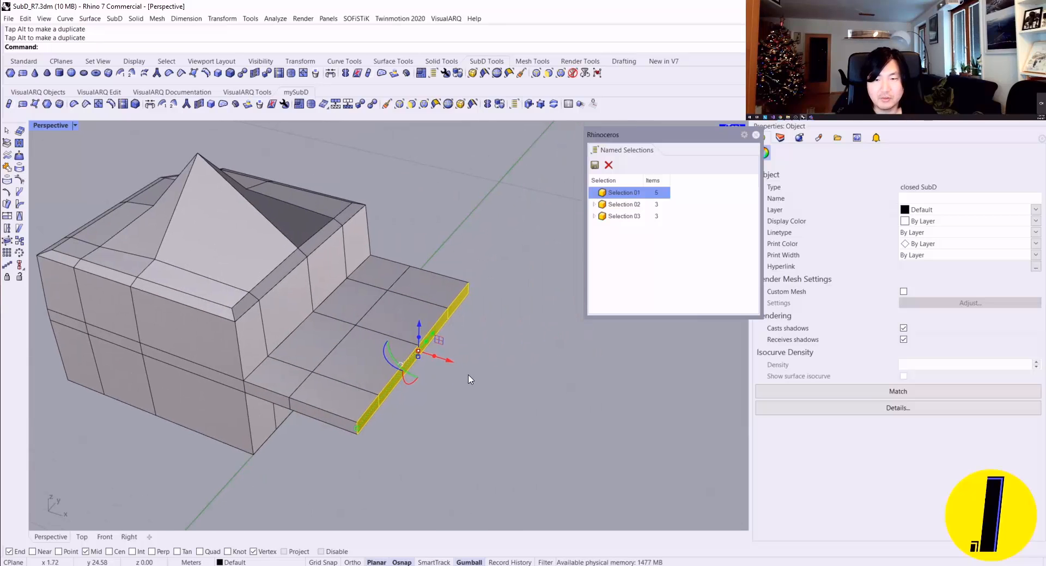
click(484, 375)
Step: Recall Selection 02 and pull its band faces outward so that side of the box bulges
click(649, 206)
right_drag(463, 248, 366, 209)
right_drag(485, 224, 516, 261)
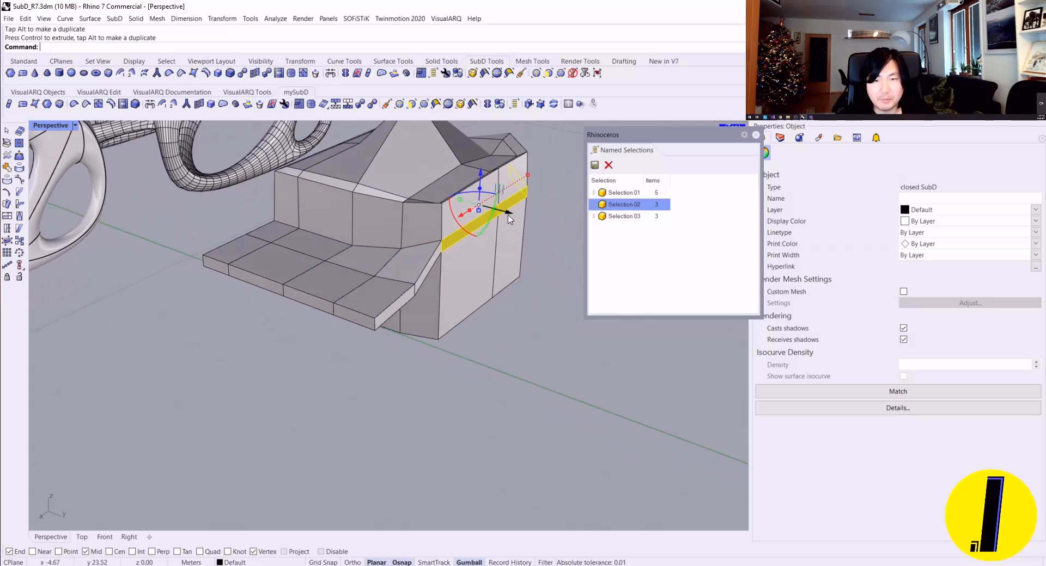
Step: Compare the reshaped box in smooth and flat display from several sides
key(Tab)
click(529, 279)
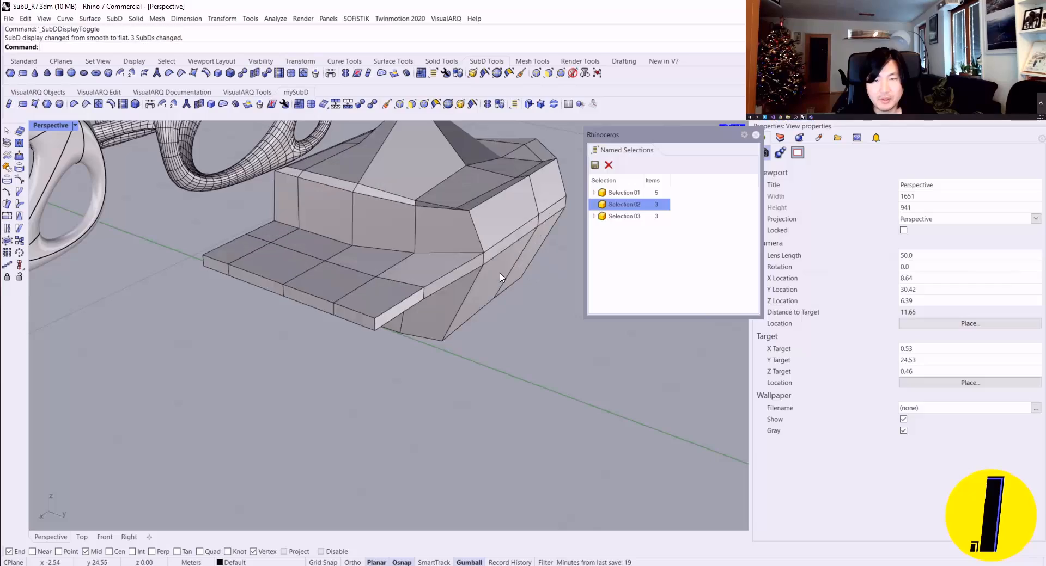
key(Tab)
right_drag(500, 276, 452, 331)
scroll(451, 248, up, 4)
key(Tab)
key(Tab)
scroll(361, 272, down, 6)
key(Tab)
scroll(372, 305, up, 2)
Step: Recall Selection 03, pull and extrude its faces outward into a second wing, and check it in smooth display
click(638, 216)
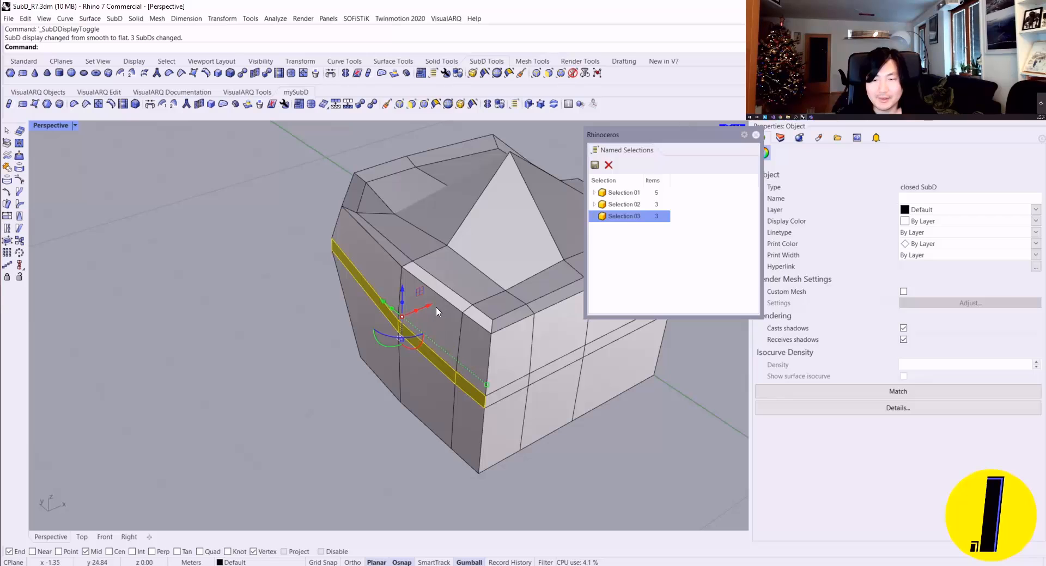
drag(431, 307, 376, 327)
right_drag(417, 330, 392, 313)
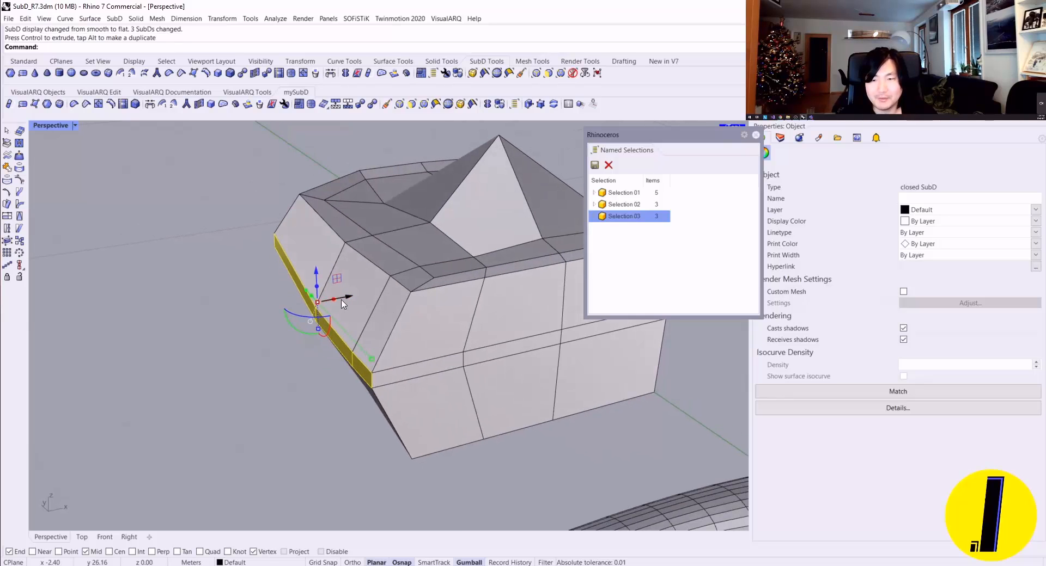
ctrl+drag(338, 305, 205, 337)
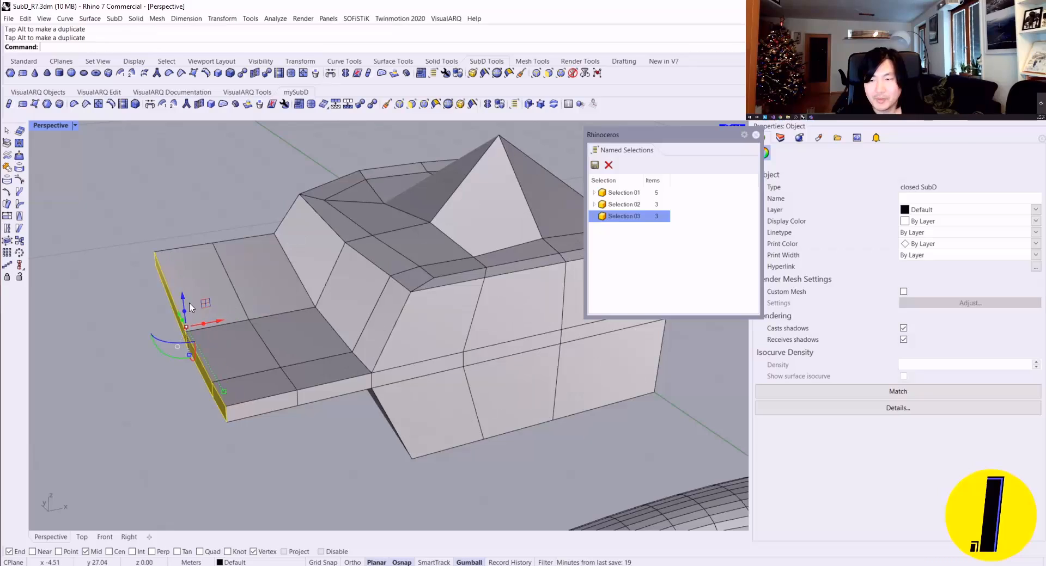
key(Tab)
right_drag(277, 278, 505, 257)
scroll(146, 276, down, 3)
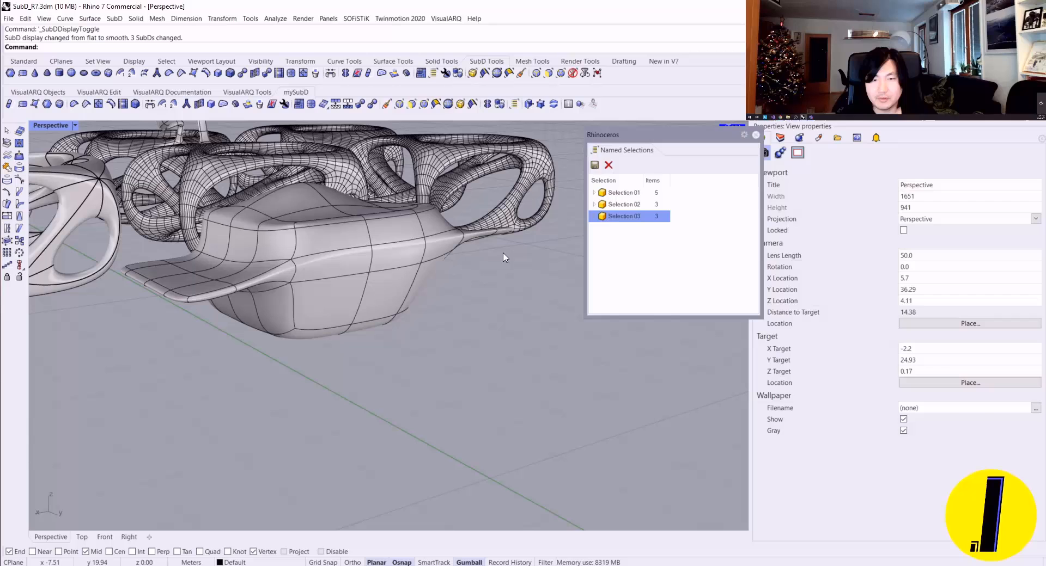
Step: Recall Selection 01 and raise the end faces of the first wing, and inspect the bend in flat display
click(604, 194)
right_drag(245, 234, 175, 275)
scroll(130, 304, up, 4)
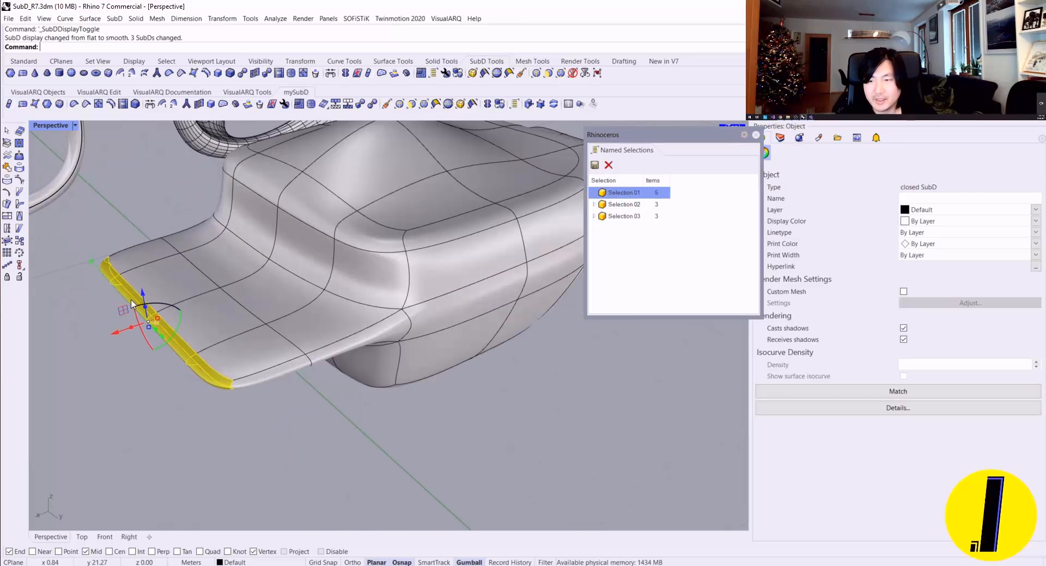
drag(144, 298, 152, 270)
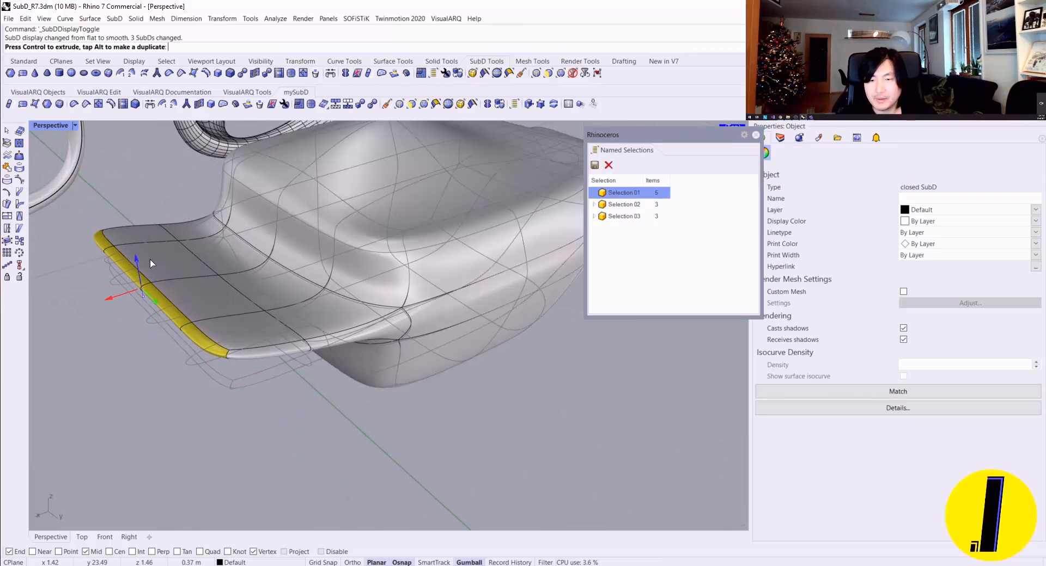
key(Tab)
right_drag(153, 304, 265, 334)
drag(290, 345, 276, 365)
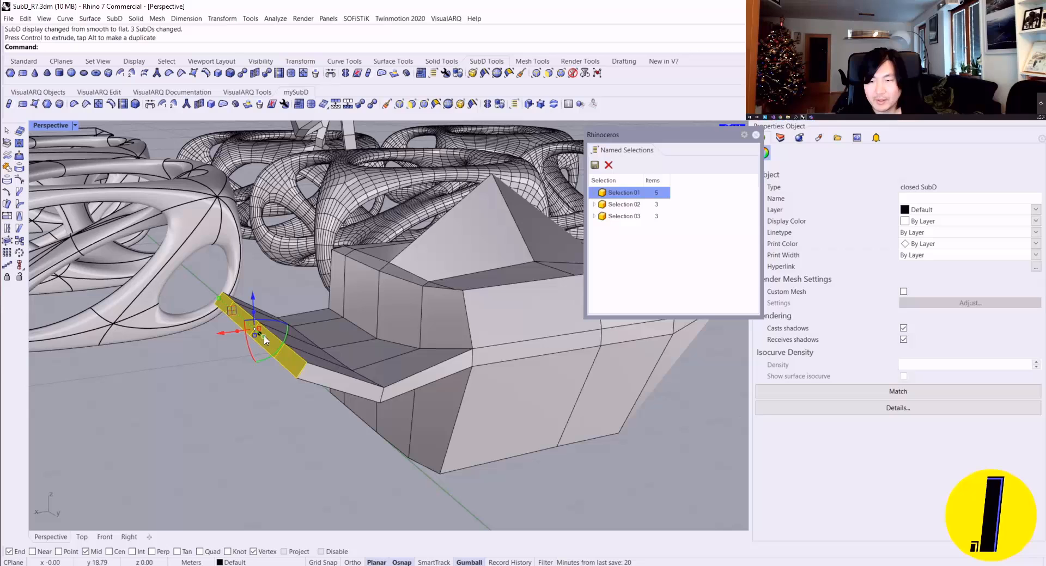
Step: Align the gumball to the object and extrude the first wing's raised end faces further outward along their own direction
right_click(466, 561)
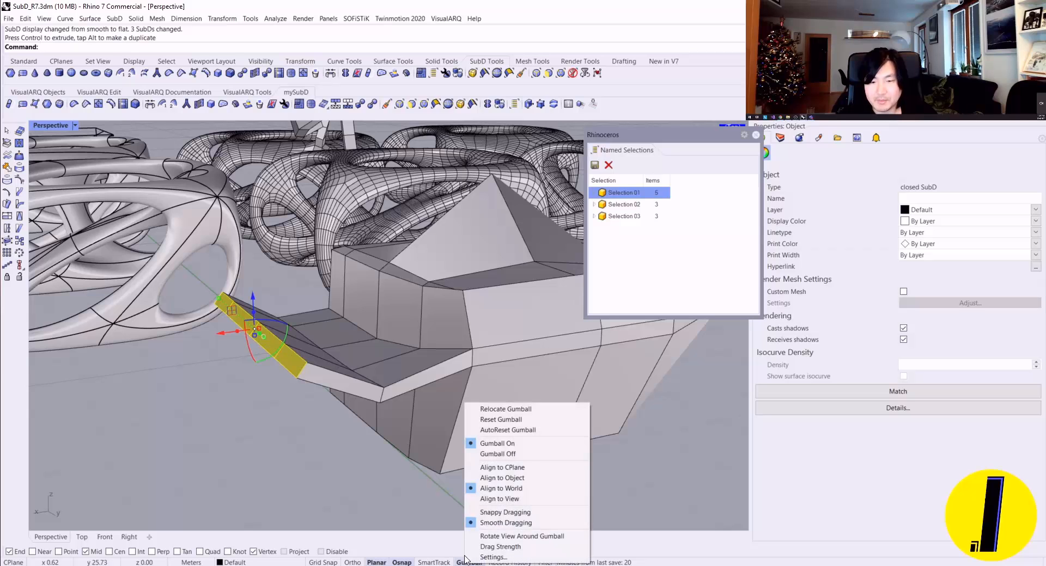
click(493, 479)
right_drag(281, 302, 235, 294)
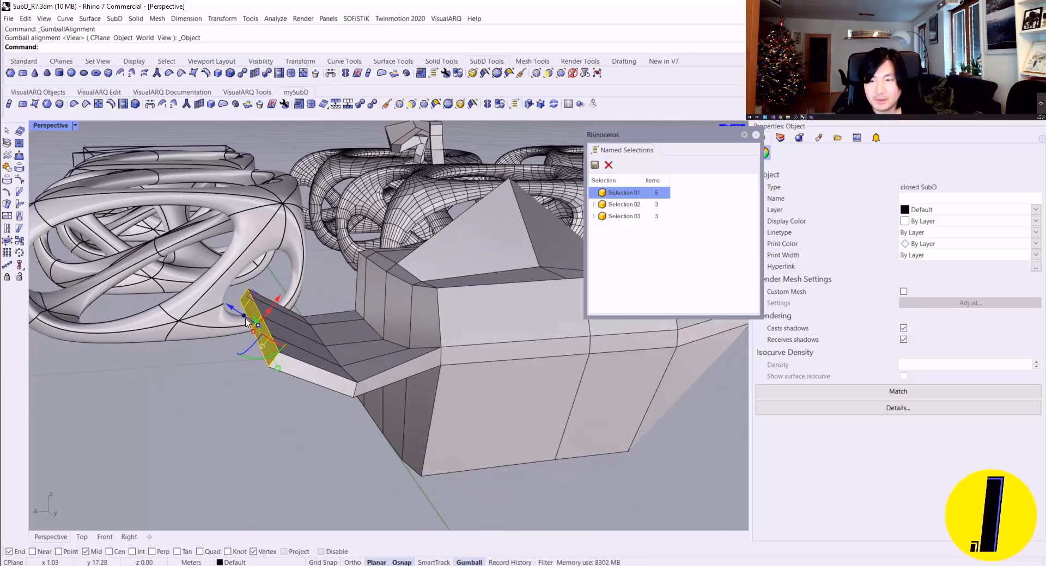
drag(246, 322, 104, 230)
scroll(118, 239, down, 5)
right_drag(128, 245, 234, 335)
scroll(430, 289, down, 5)
click(431, 262)
scroll(381, 267, up, 4)
ctrl+shift+click(233, 336)
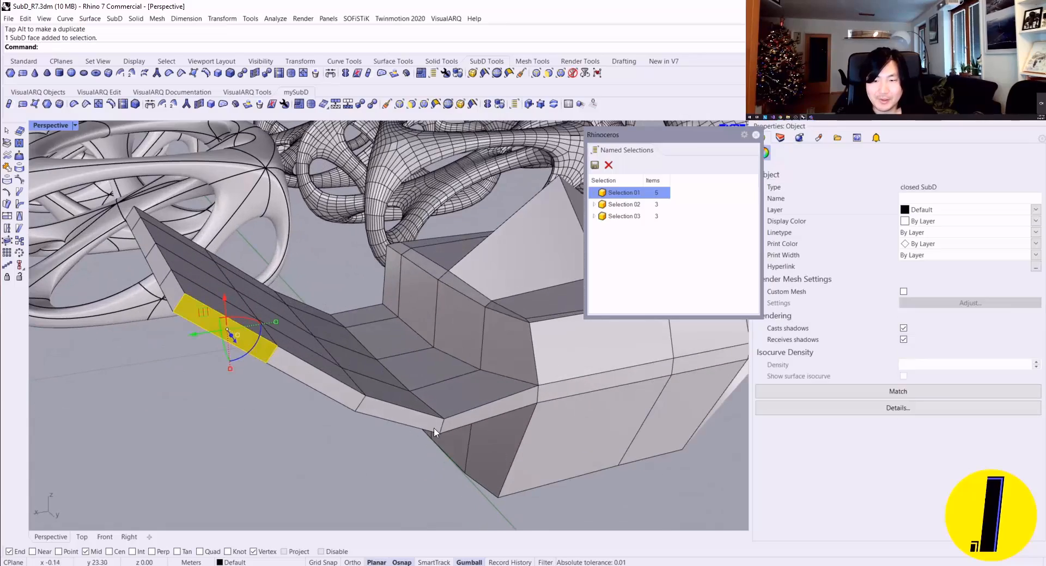
ctrl+shift+click(592, 390)
right_drag(697, 367, 534, 378)
scroll(534, 378, down, 5)
right_drag(436, 376, 496, 404)
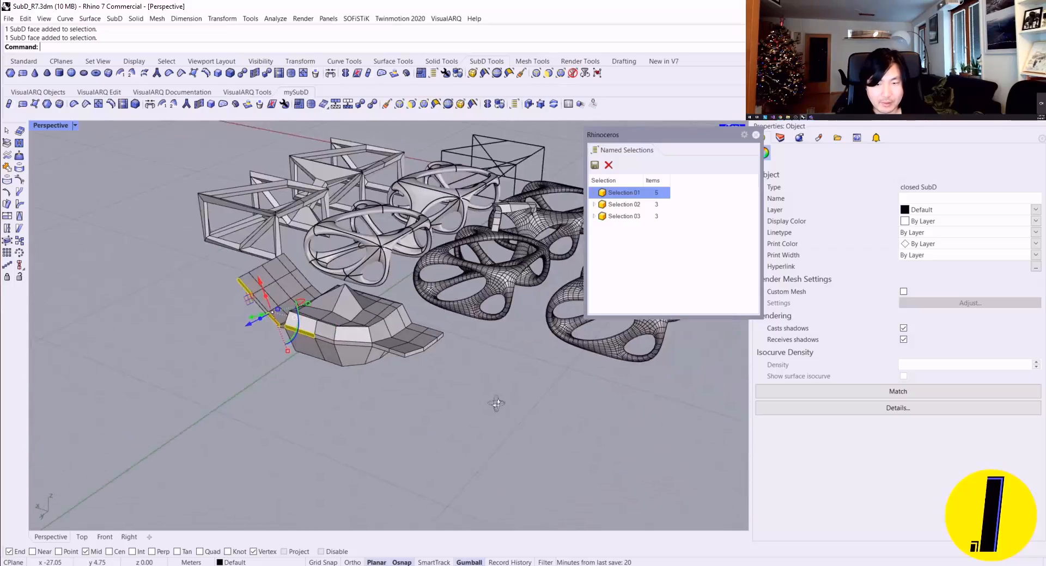
scroll(320, 346, up, 5)
scroll(318, 327, down, 2)
right_drag(318, 327, 458, 385)
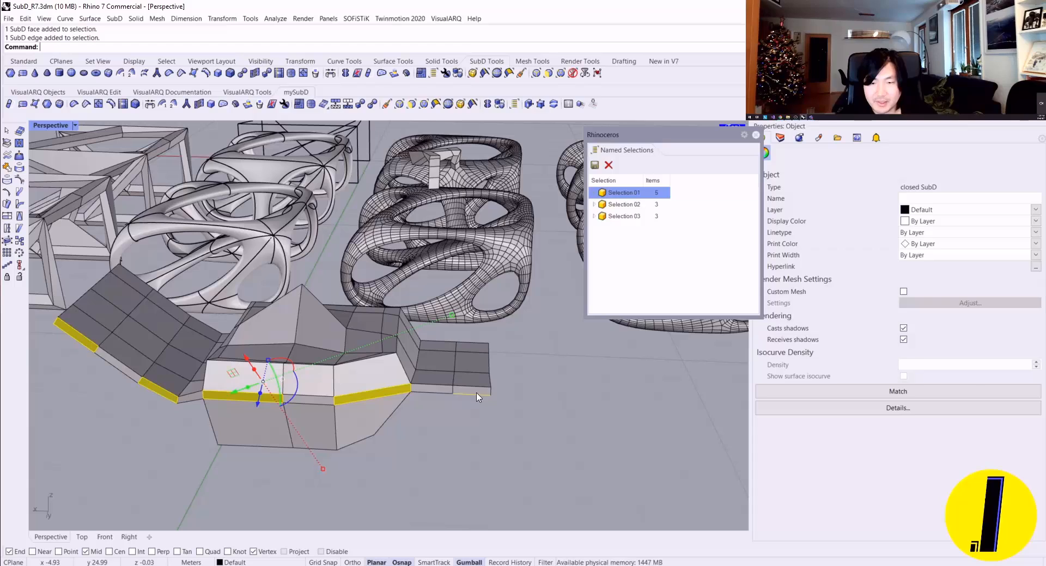
ctrl+click(477, 394)
ctrl+shift+click(476, 391)
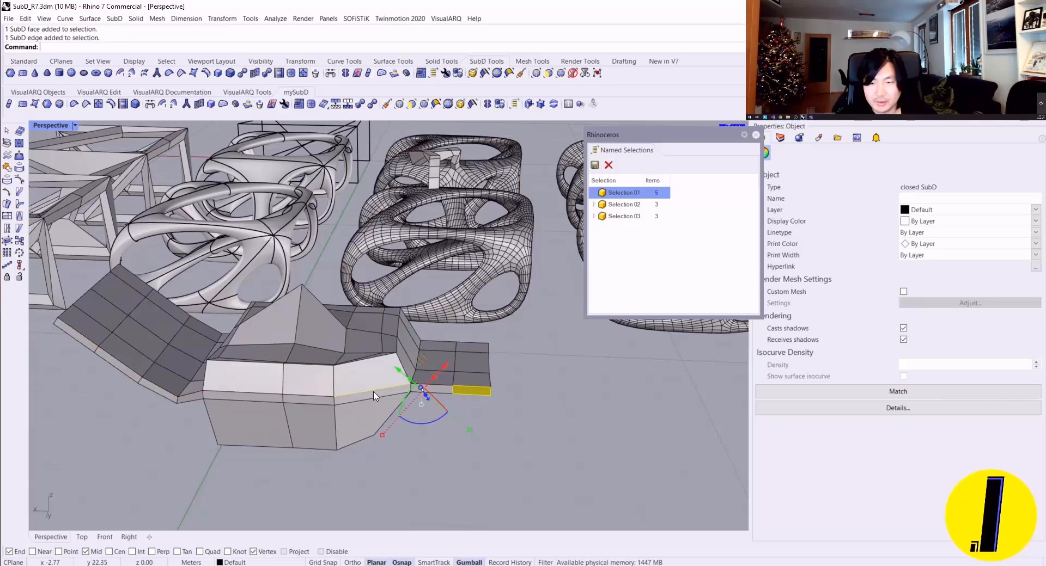
click(550, 267)
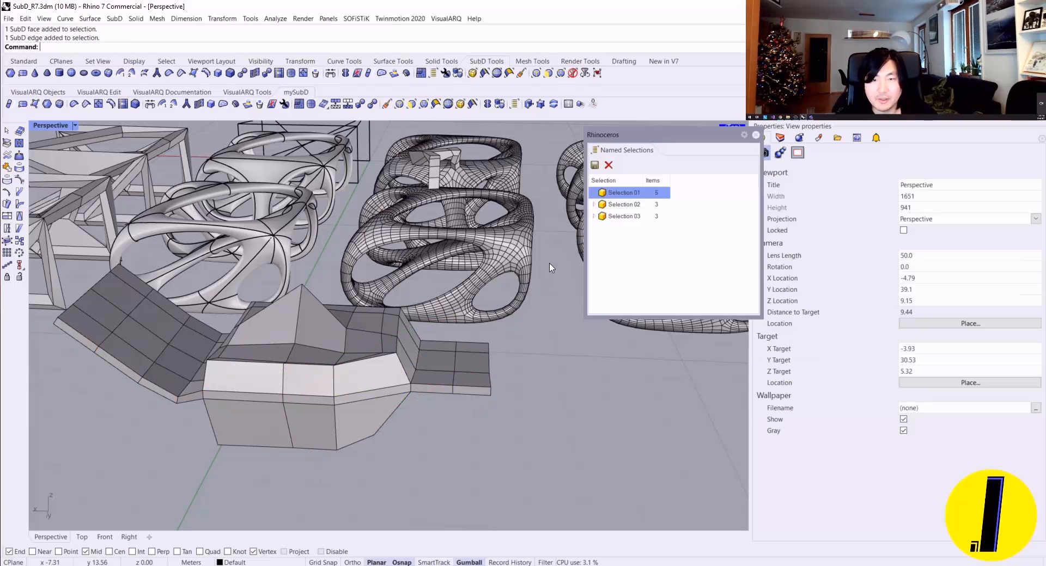
Step: Restrict selection to faces, pick the five narrow front faces of the box and both wings, and save them as a new named selection
click(412, 103)
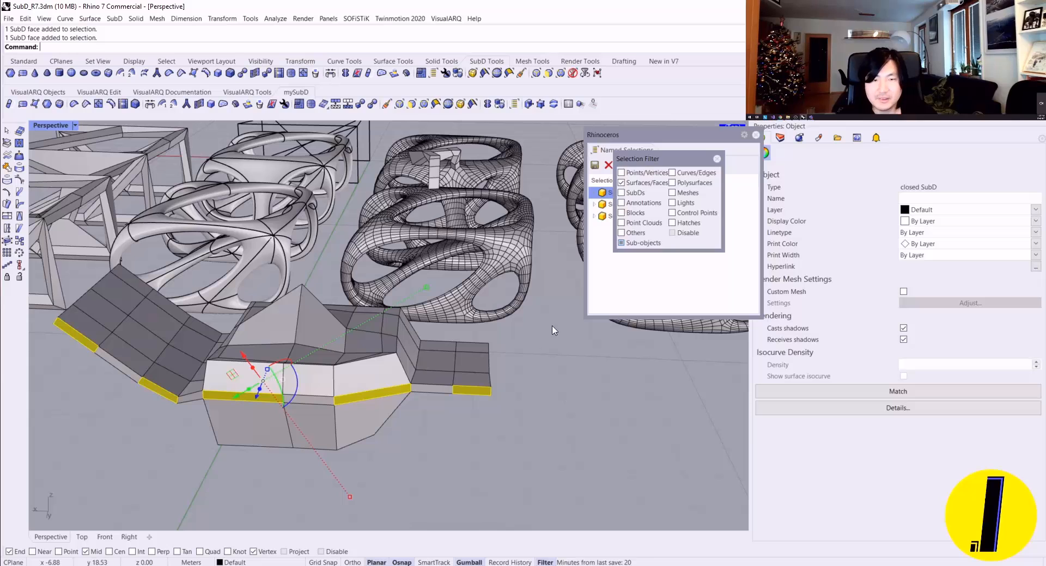
click(717, 160)
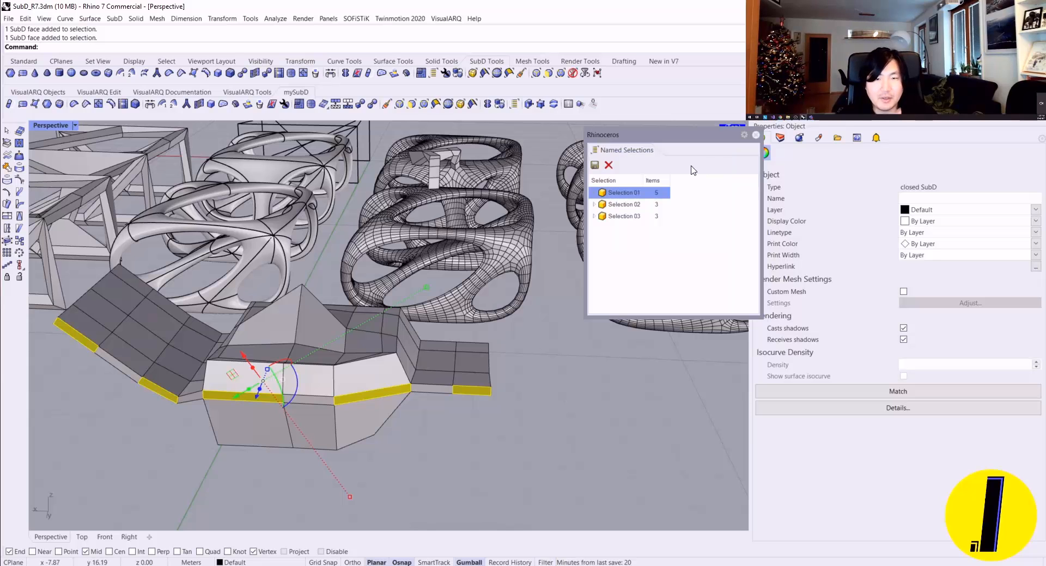
click(599, 168)
click(527, 304)
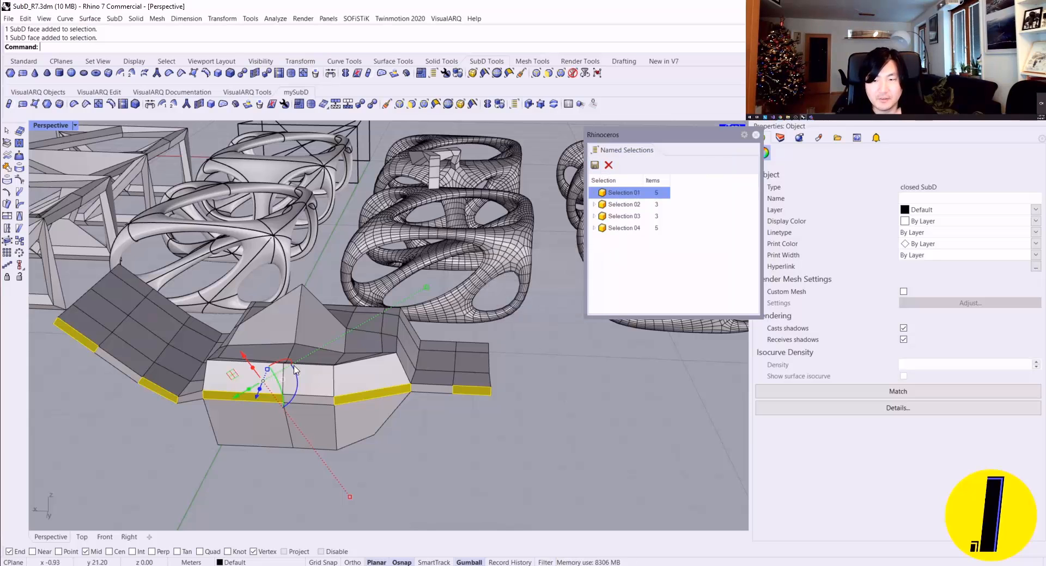
Step: Extrude the five selected front faces outward in several segments to form five long fingers
right_drag(491, 338, 266, 308)
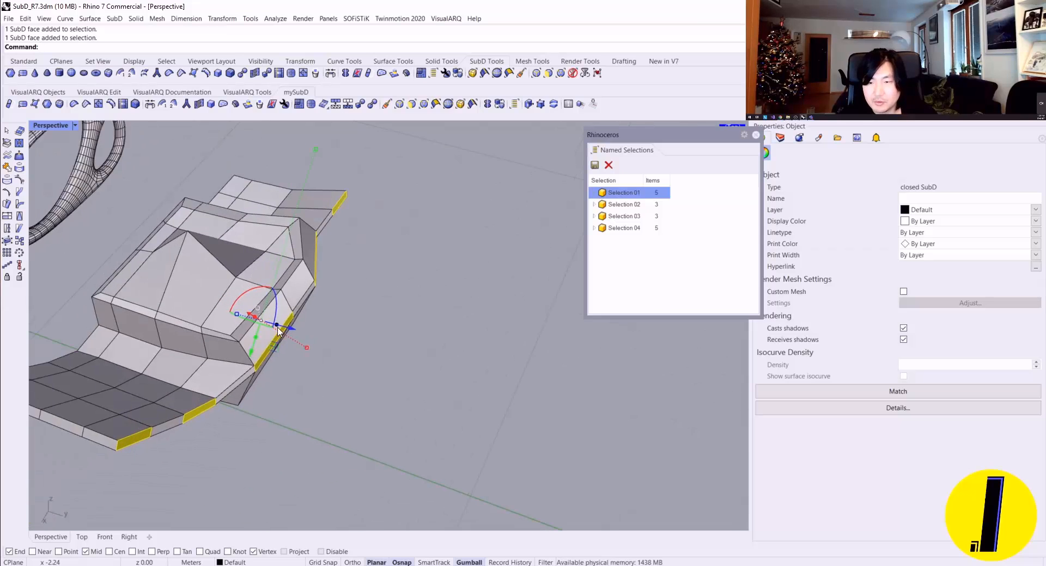
drag(278, 331, 499, 387)
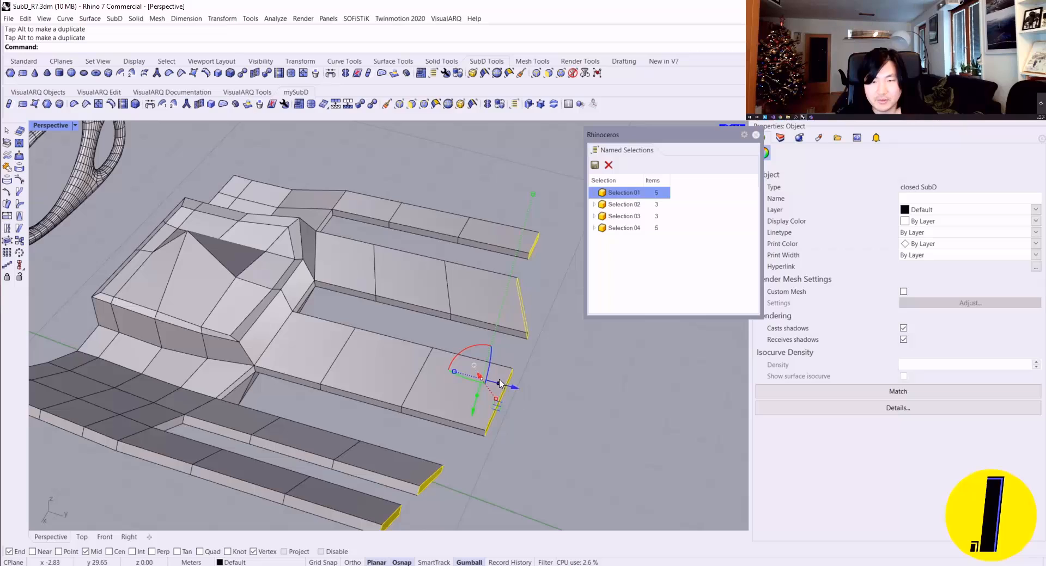
right_drag(499, 384, 488, 347)
right_drag(512, 396, 481, 384)
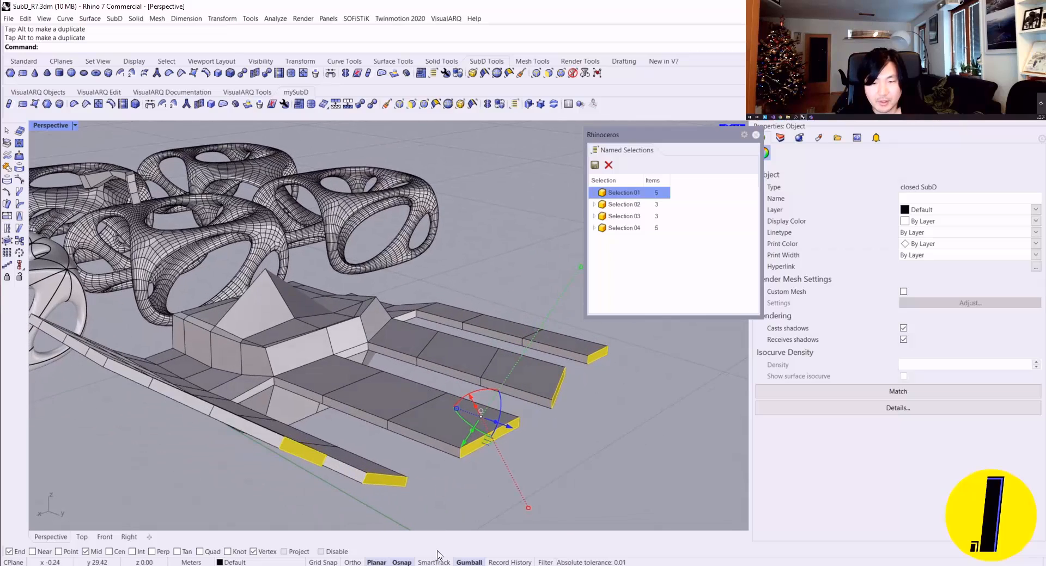
Step: Align the gumball to World, extrude the fingertip faces upward to bend the fingers, and check the shape in smooth and flat display
right_click(460, 563)
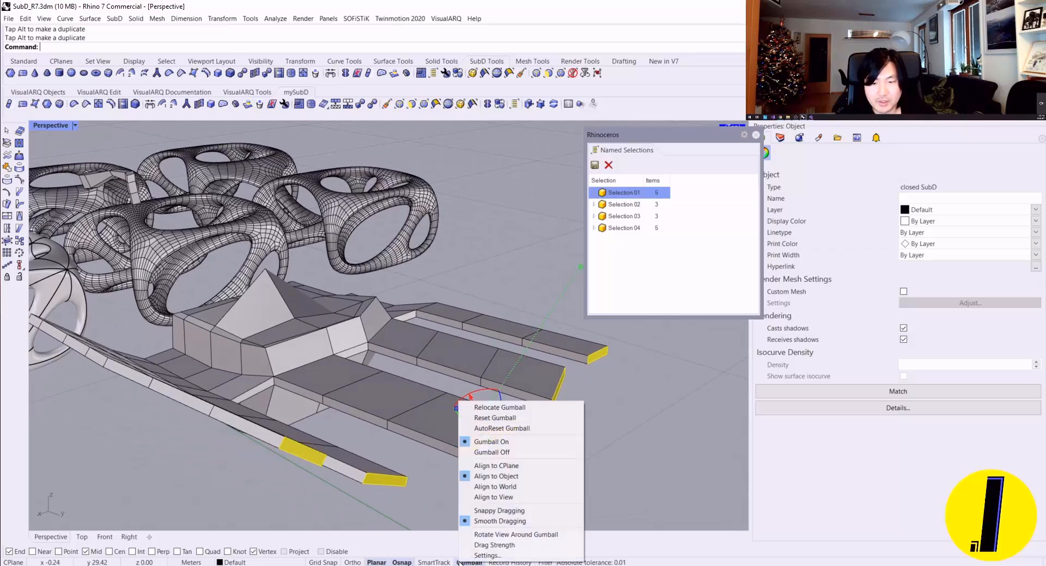
click(501, 488)
drag(488, 378, 491, 340)
right_drag(490, 341, 333, 345)
key(Tab)
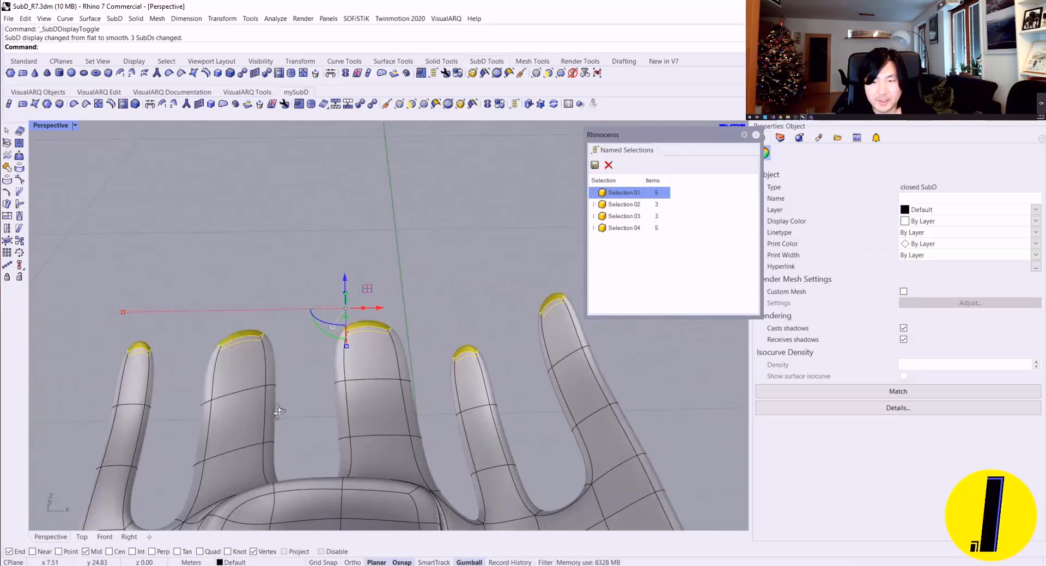
drag(373, 325, 427, 338)
key(Tab)
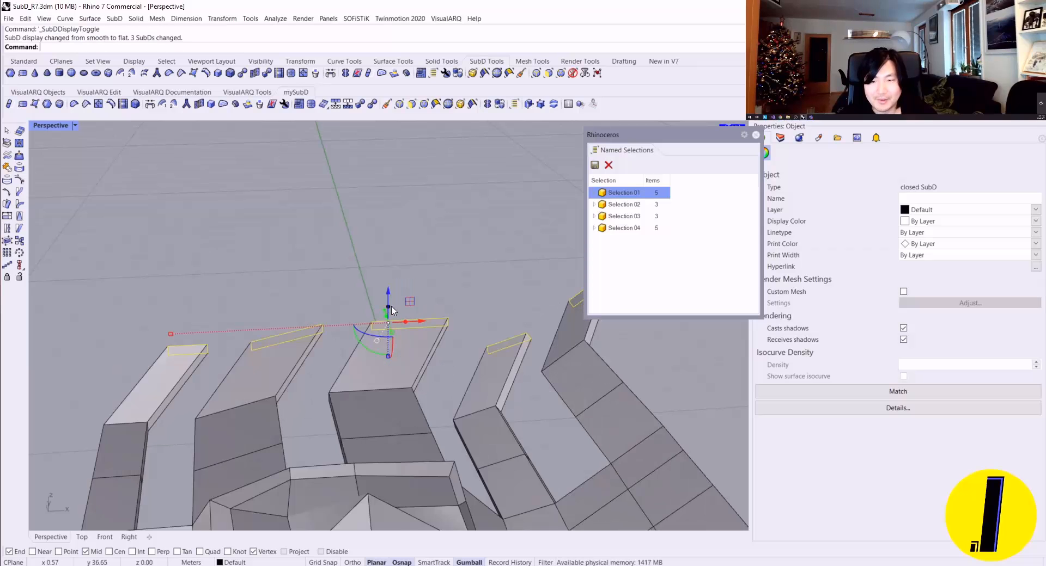
right_drag(391, 307, 318, 396)
drag(327, 391, 311, 388)
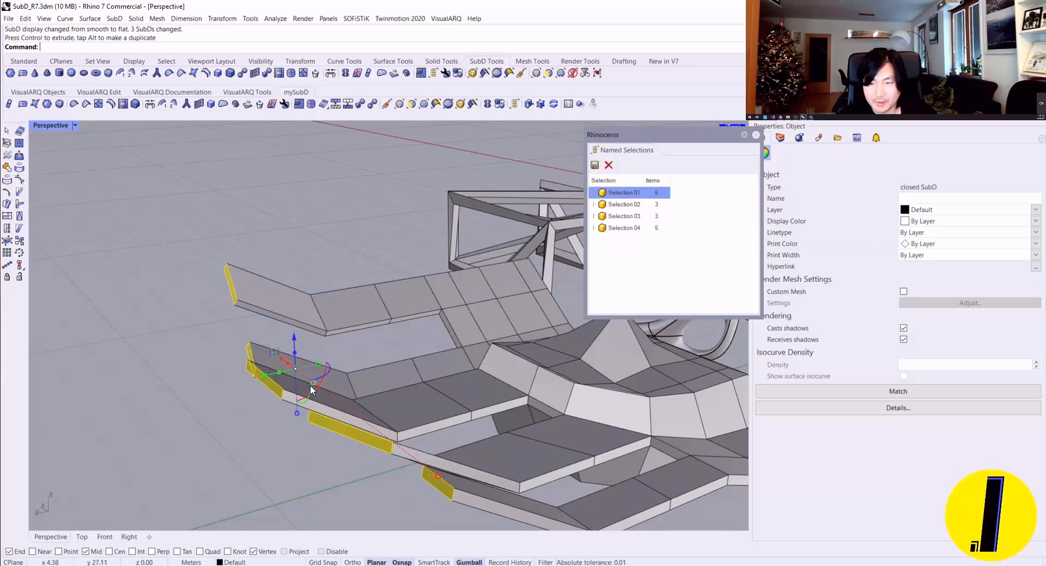
Step: Align the gumball to the object and extrude the raised fingertip faces further outward
right_click(471, 562)
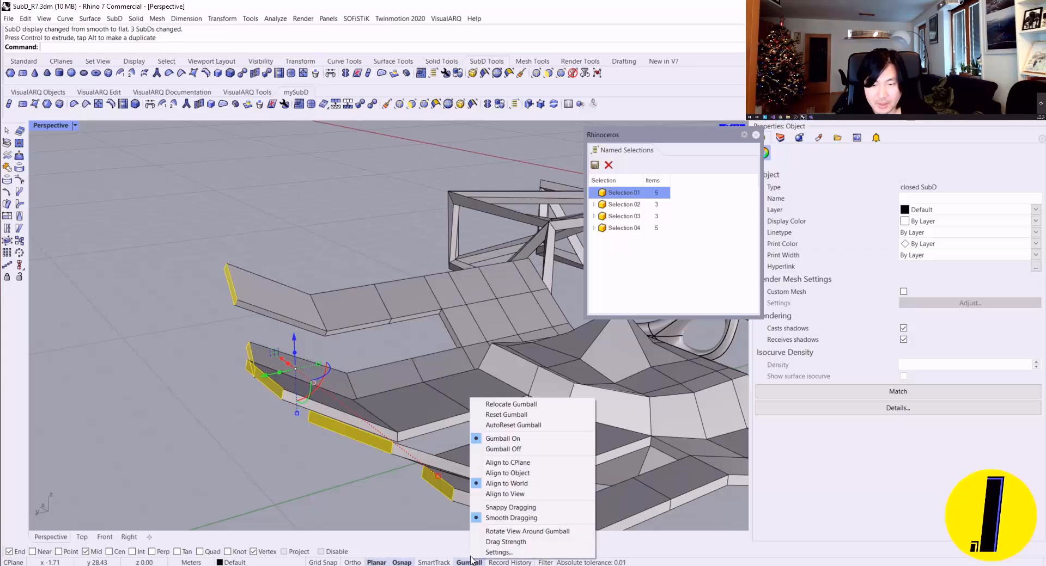
click(504, 477)
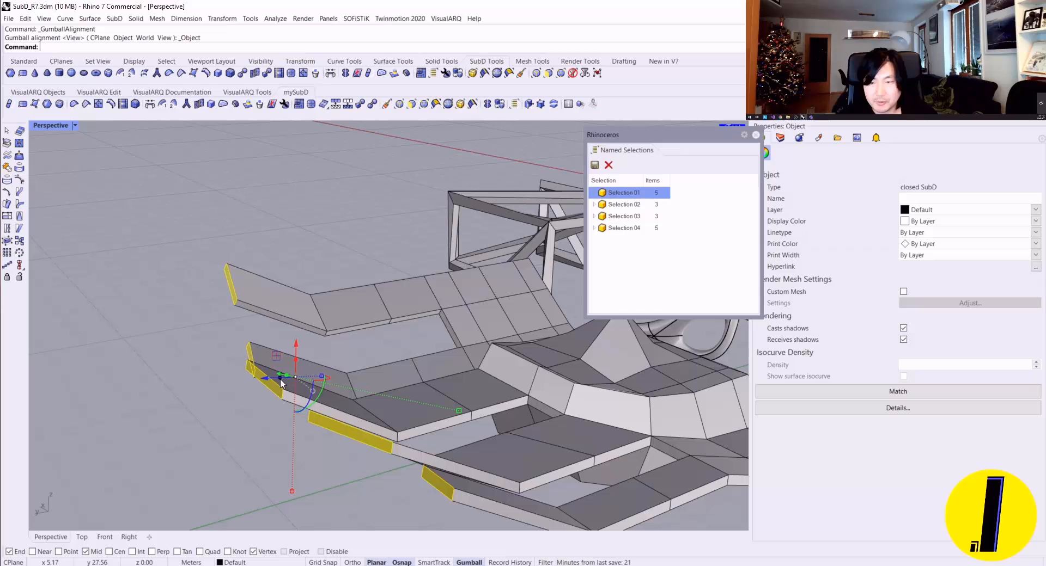
drag(281, 375, 149, 382)
scroll(200, 384, down, 3)
drag(164, 347, 174, 310)
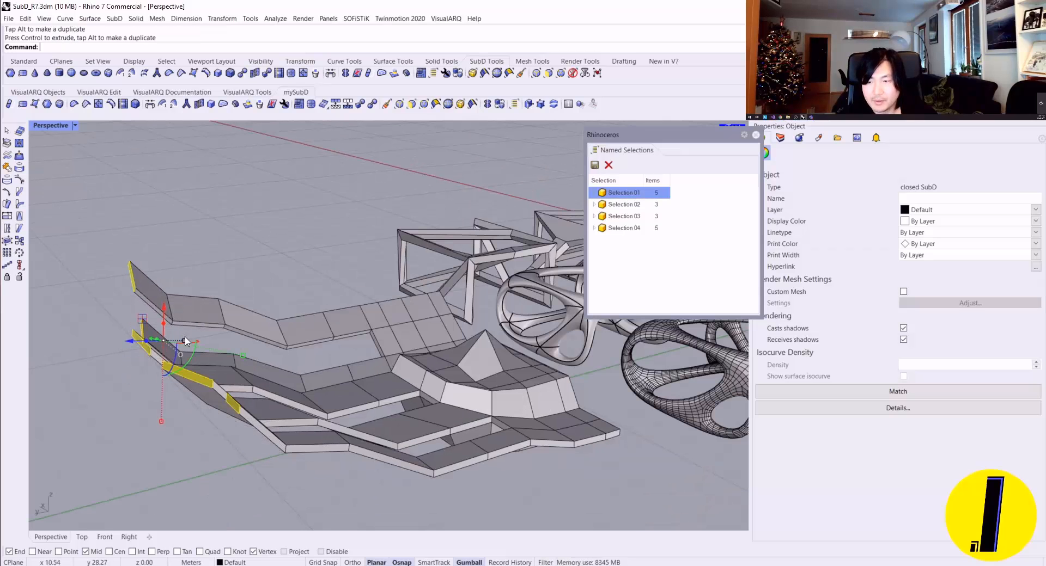
Step: Extend the five fingers by one more short segment and shift the fingertip faces to curve their ends upward
right_drag(185, 339, 422, 430)
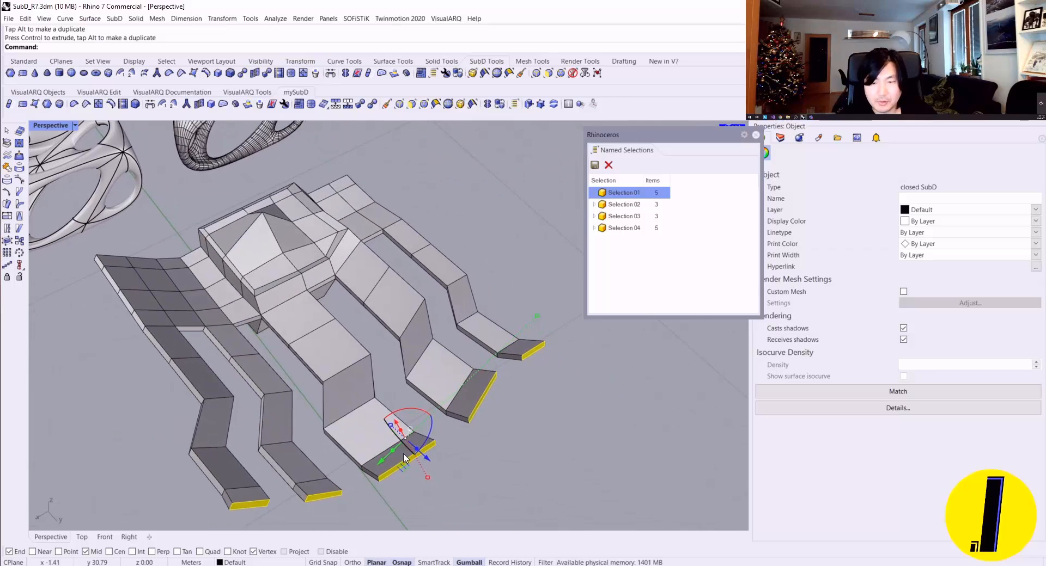
drag(404, 459, 406, 449)
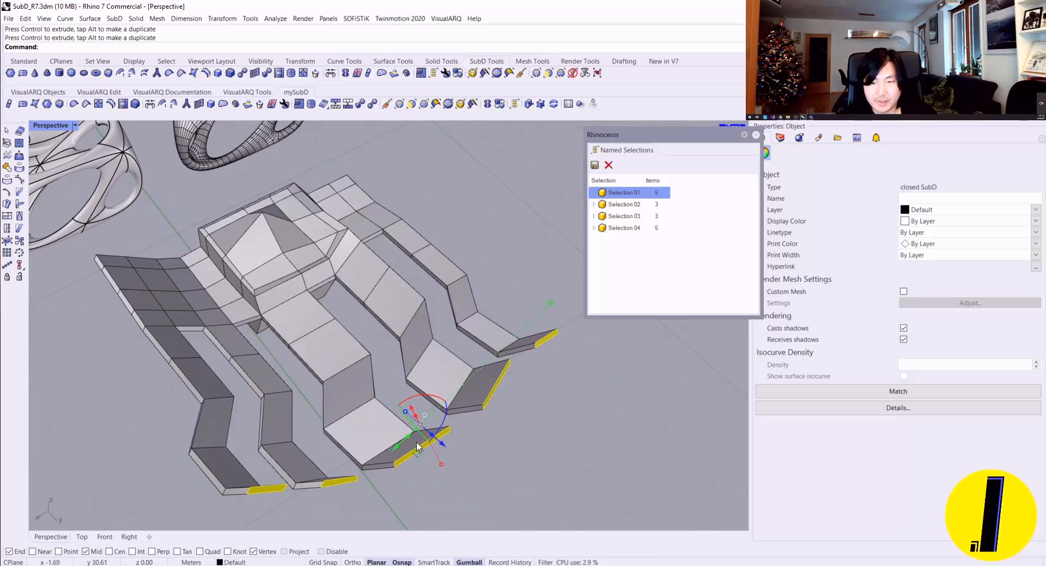
drag(553, 314, 517, 343)
right_drag(436, 348, 128, 280)
Step: Clear the face selection and inspect the five-fingered SubD in smooth display from several sides
key(Tab)
click(129, 280)
right_drag(262, 284, 305, 338)
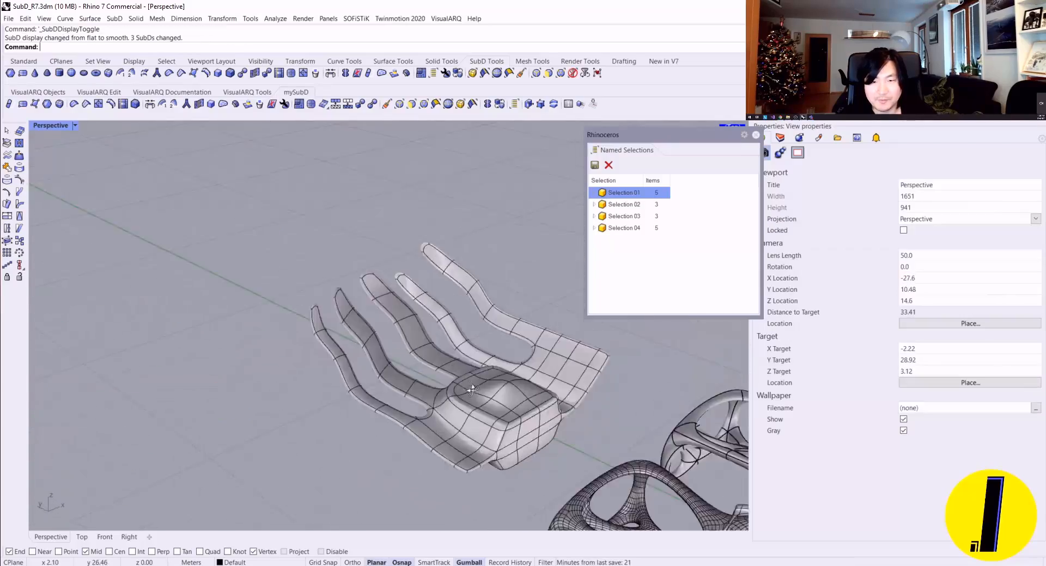
shift+right_drag(463, 359, 125, 311)
shift+right_drag(382, 218, 185, 305)
scroll(355, 449, down, 4)
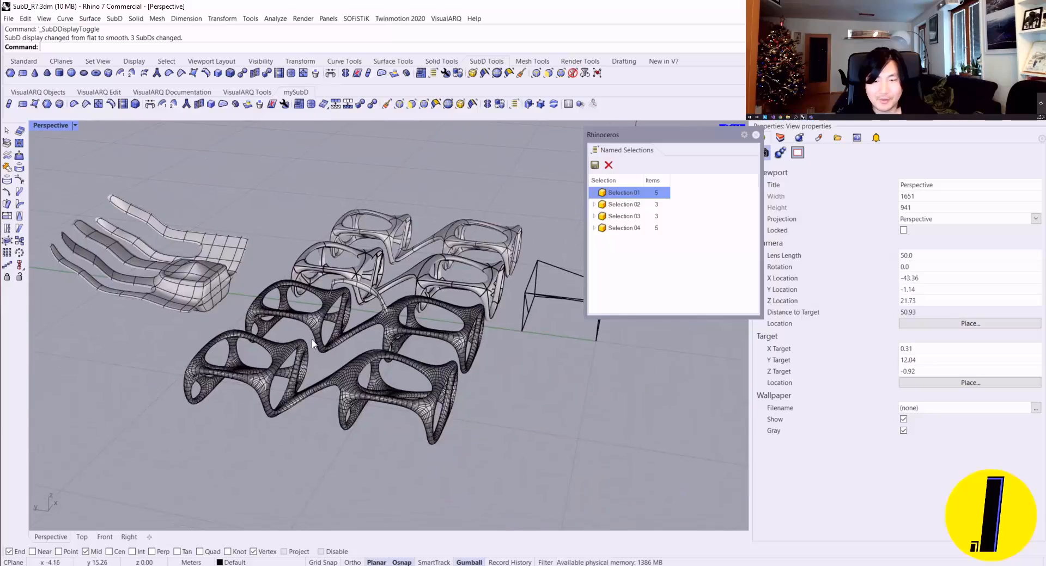
Step: View the finger model together with the neighbouring frames and close the Named Selections panel
right_drag(297, 326, 191, 310)
scroll(239, 376, down, 2)
shift+right_drag(257, 390, 299, 418)
right_drag(300, 375, 528, 370)
click(757, 135)
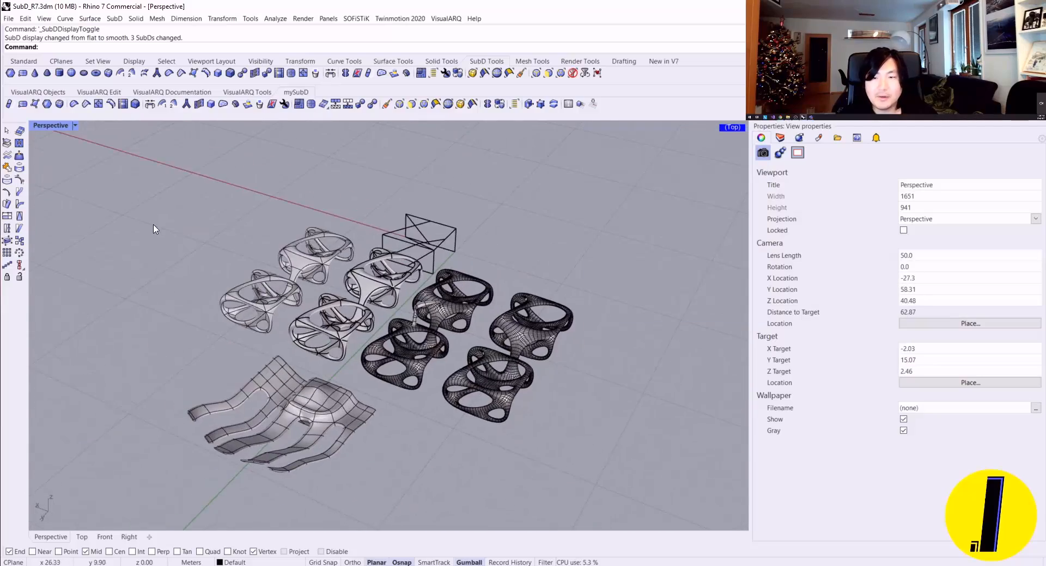
Step: Examine the dense mesh frames up close, around the SubD arch that spans between them
right_drag(154, 226, 290, 225)
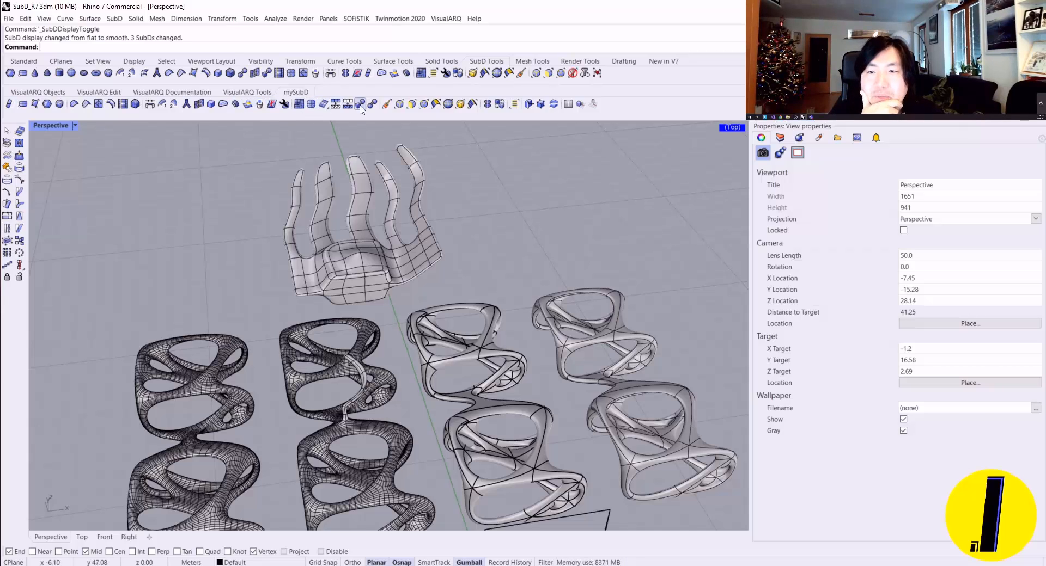
right_drag(495, 155, 429, 169)
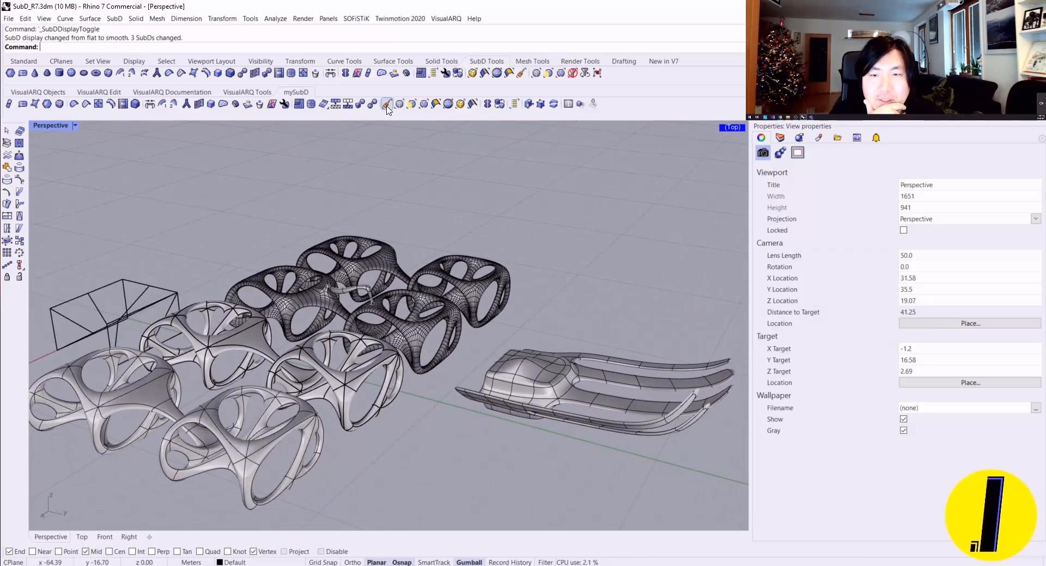
scroll(489, 334, up, 2)
shift+right_drag(515, 380, 430, 355)
right_drag(430, 355, 653, 402)
shift+right_drag(352, 381, 382, 234)
right_drag(381, 235, 488, 250)
scroll(488, 250, up, 8)
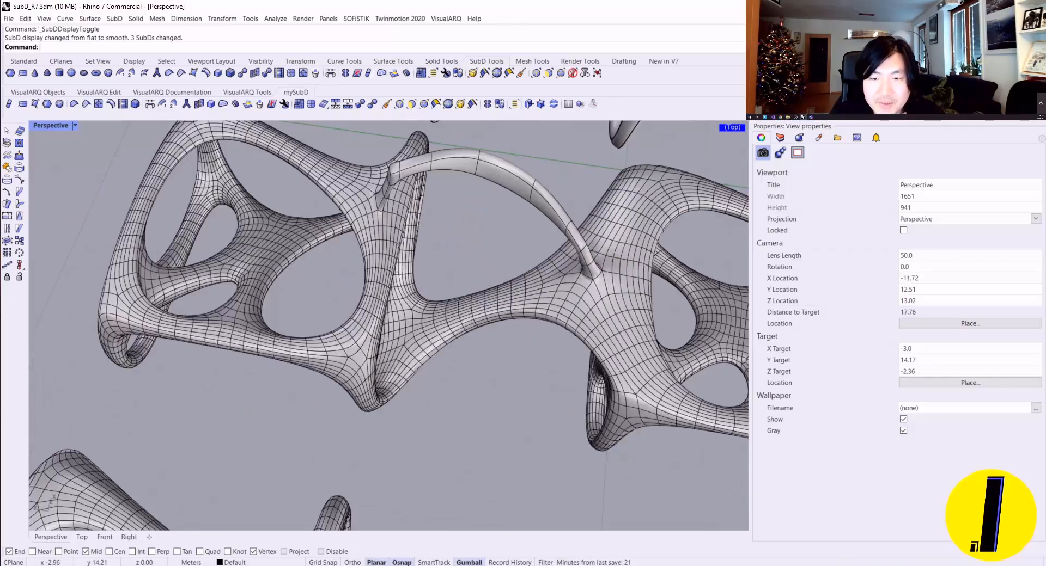
click(386, 261)
key(Escape)
right_drag(387, 261, 430, 283)
right_drag(430, 283, 397, 349)
scroll(329, 324, up, 4)
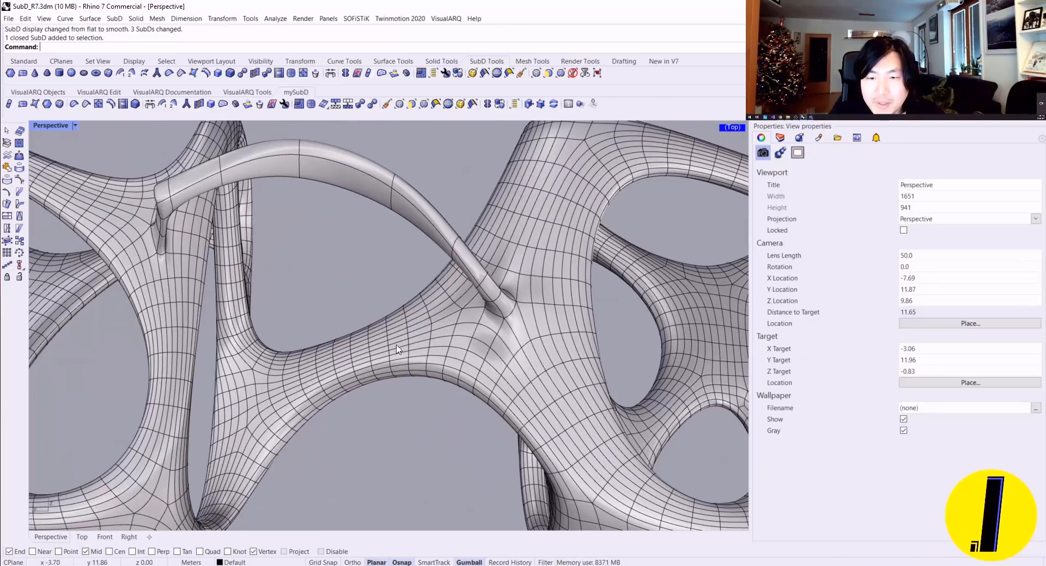
Step: Try to select by brushing across the dense mesh beside the foot of the arch
click(519, 74)
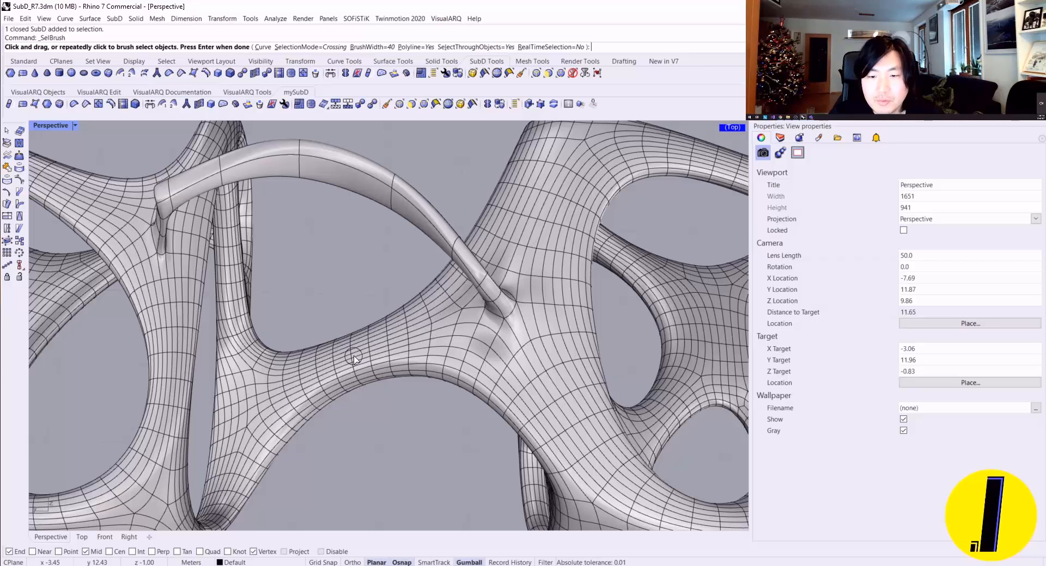
drag(376, 361, 510, 327)
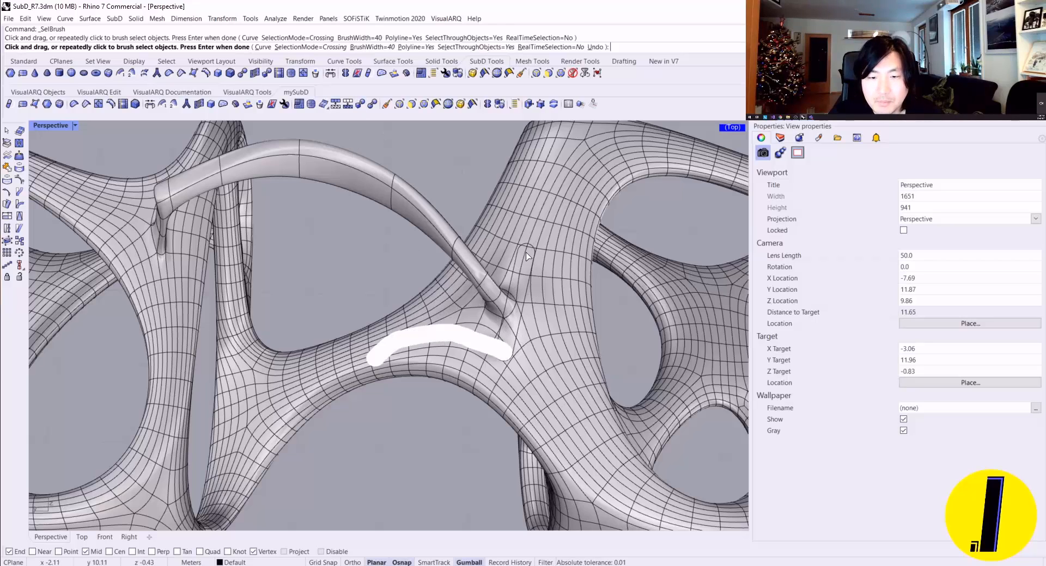
key(Return)
Step: Restrict selection to faces and brush-select the patch of faces beside the foot of the arch
click(411, 105)
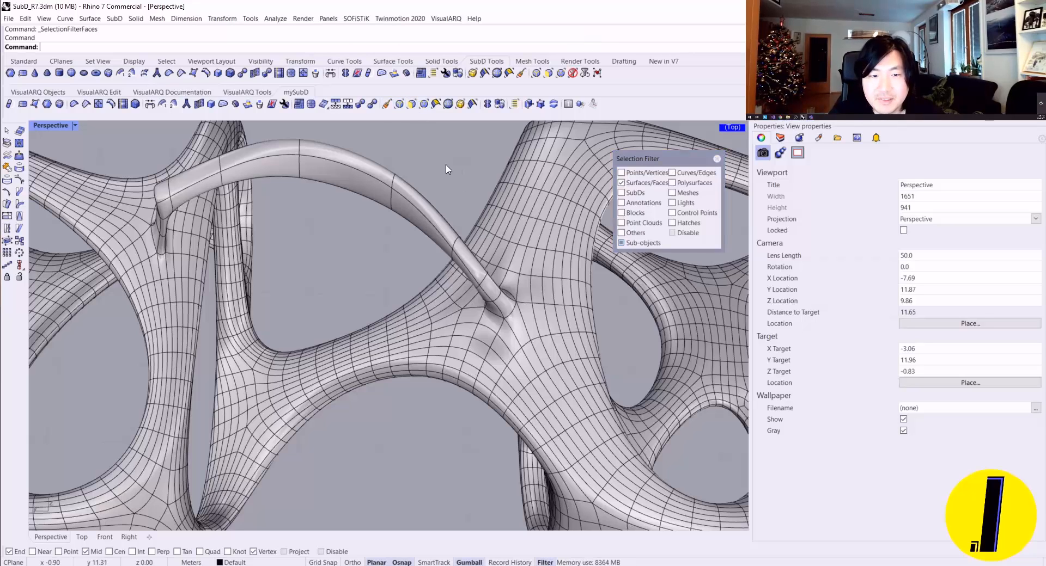
click(528, 87)
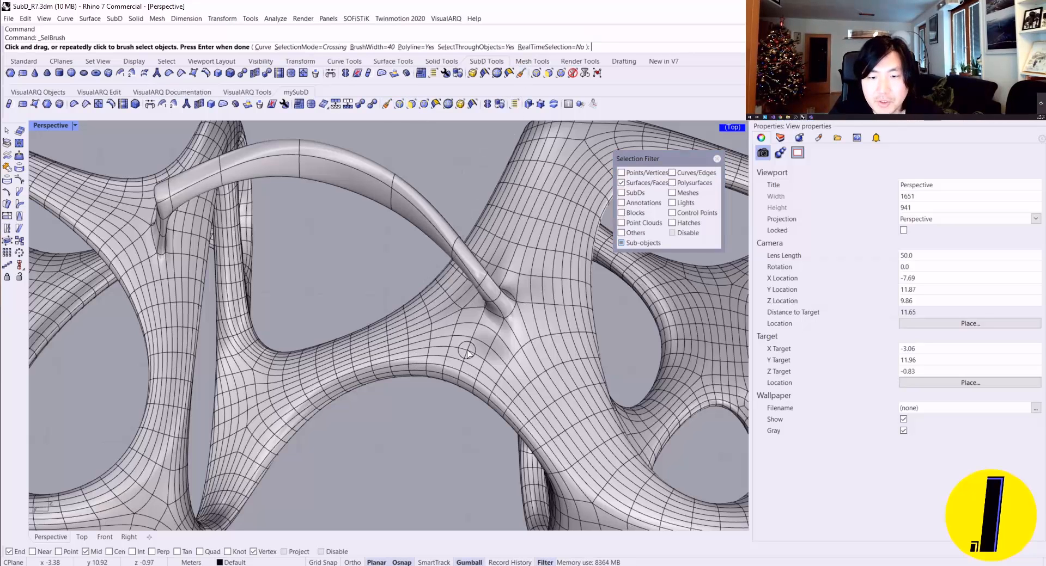
scroll(384, 365, up, 5)
mouse_move(243, 366)
mouse_down()
mouse_move(408, 304)
mouse_move(361, 338)
mouse_move(319, 338)
mouse_move(474, 319)
mouse_move(435, 300)
mouse_move(493, 297)
mouse_move(396, 337)
mouse_move(443, 328)
mouse_up()
right_click(456, 316)
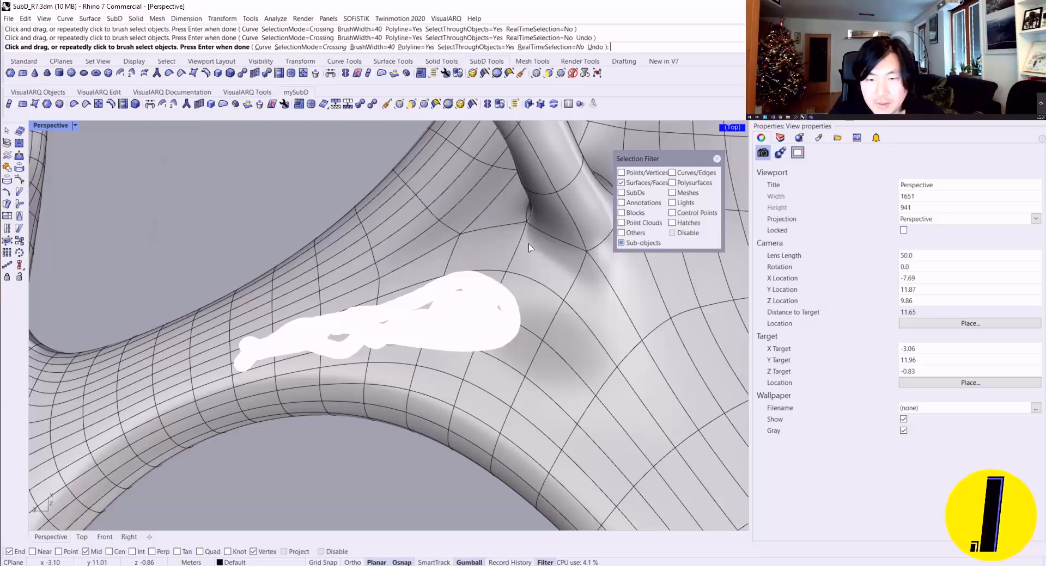
right_click(351, 195)
mouse_move(501, 334)
right_down()
mouse_move(448, 268)
mouse_move(468, 272)
mouse_move(459, 168)
mouse_move(455, 233)
mouse_move(401, 299)
mouse_move(420, 350)
mouse_move(522, 166)
right_up()
scroll(469, 273, down, 6)
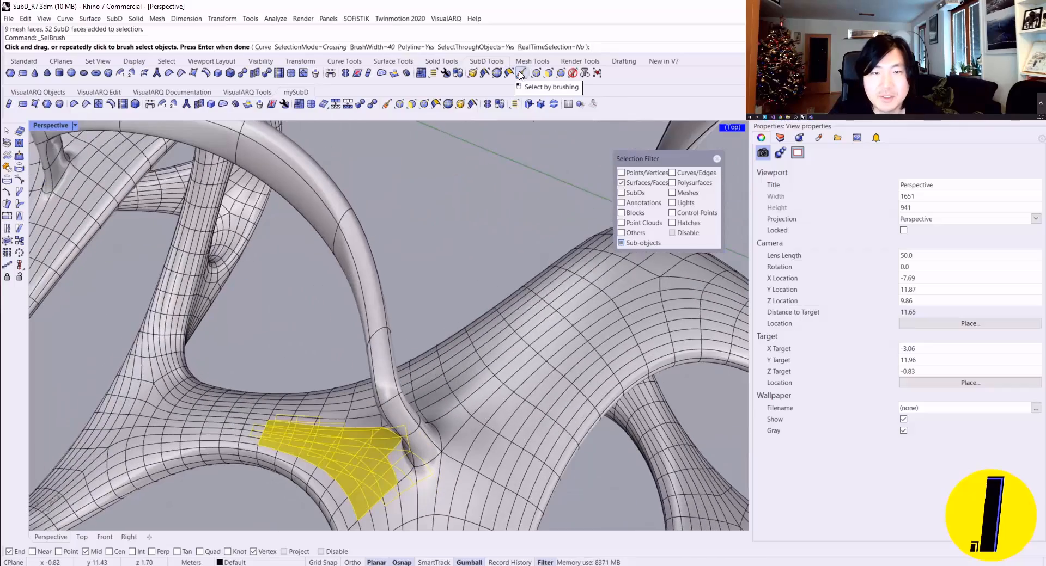
Step: Cancel the repeated brush selection, clear the selected faces and close the selection filter
key(Escape)
key(Escape)
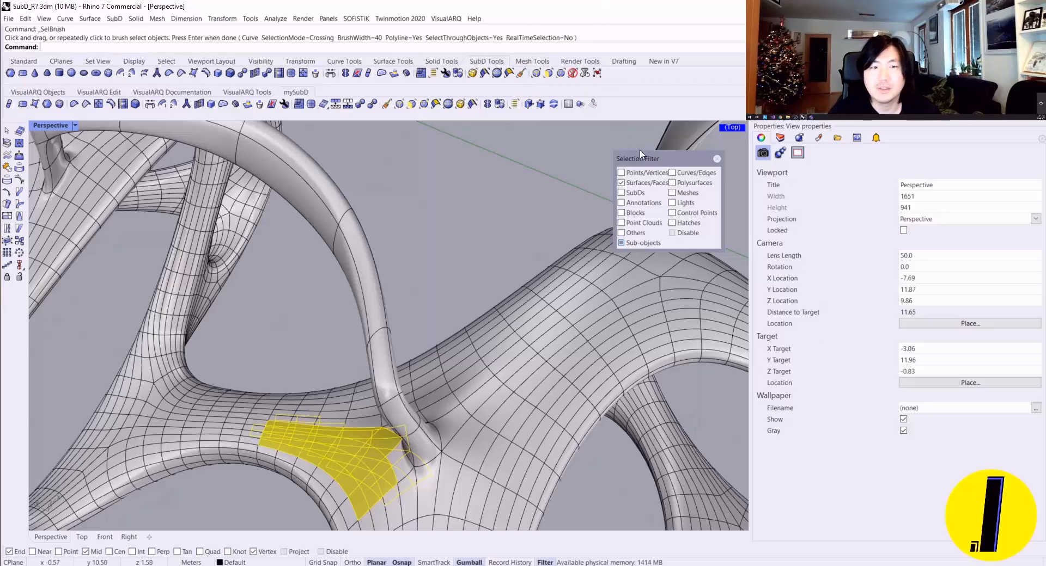
click(717, 158)
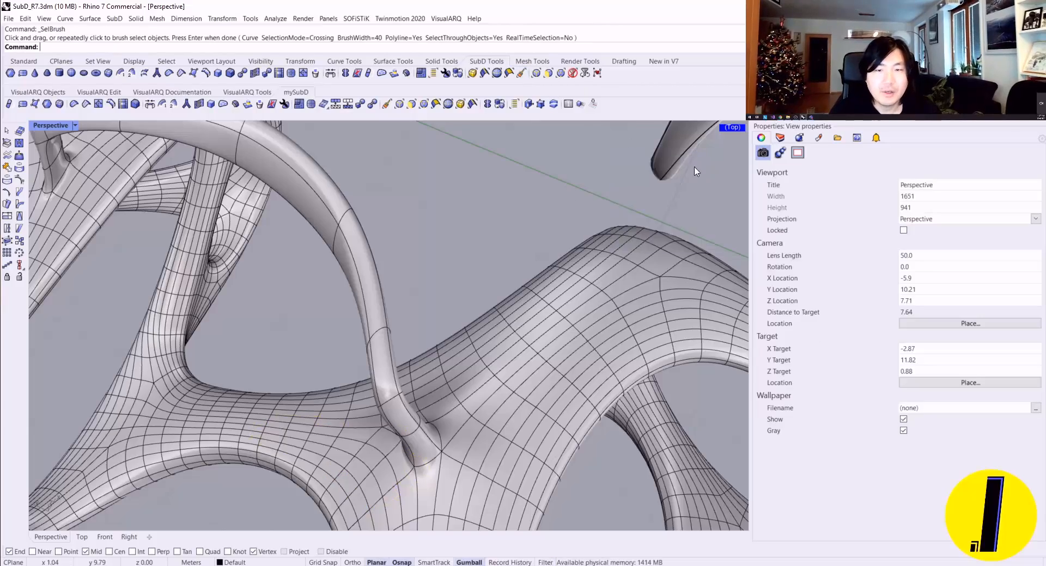
Step: Examine the rows of mesh and SubD frames and the finger model from several angles and distances
scroll(570, 199, down, 10)
right_drag(570, 203, 198, 253)
scroll(286, 263, down, 4)
scroll(287, 262, up, 4)
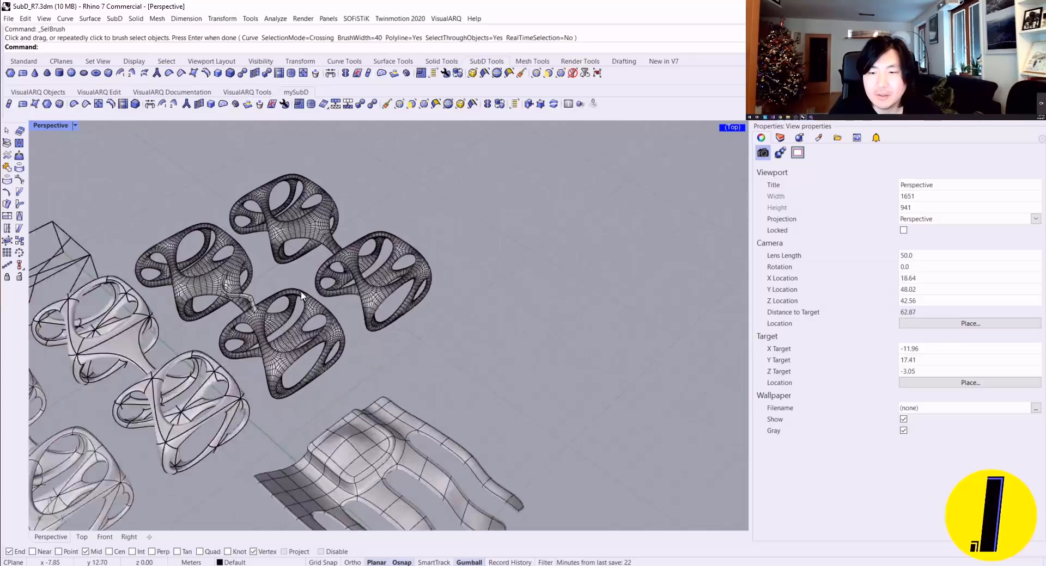
right_drag(288, 262, 616, 348)
scroll(353, 276, down, 4)
scroll(425, 394, up, 2)
scroll(425, 394, up, 2)
scroll(563, 354, down, 6)
scroll(363, 272, up, 8)
right_drag(283, 283, 388, 348)
scroll(479, 243, down, 2)
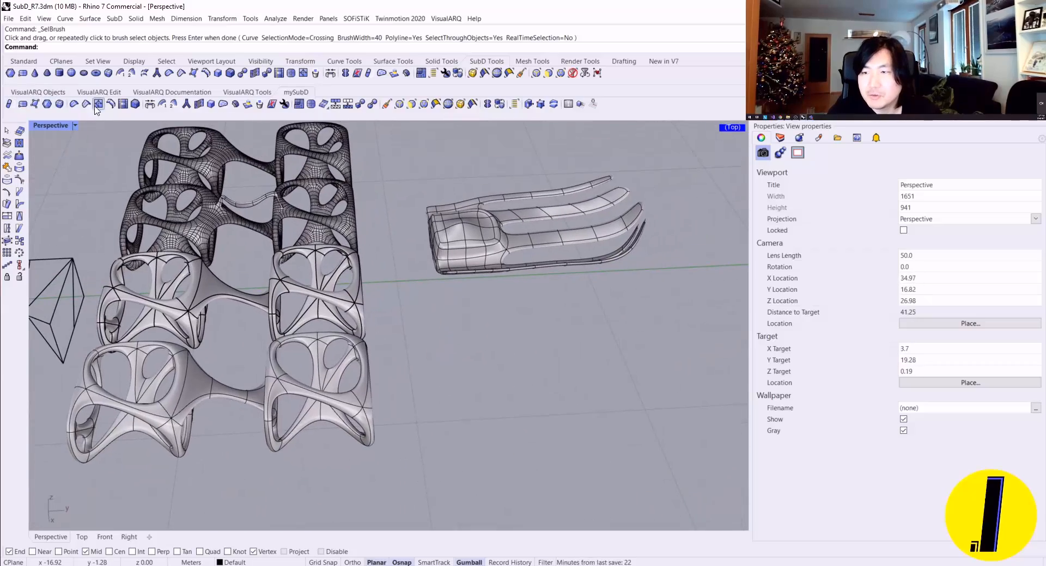
click(59, 104)
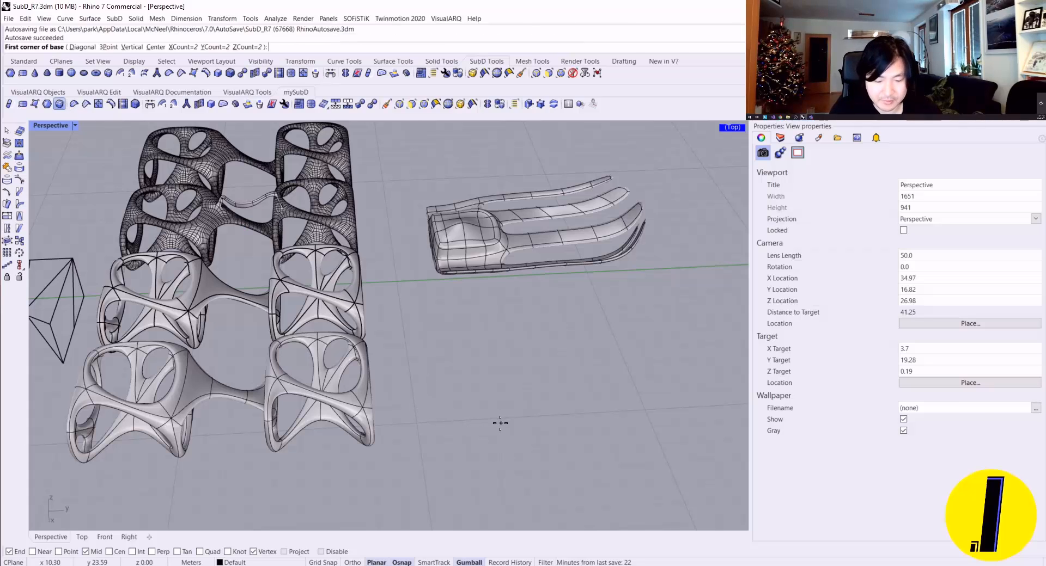
text(0)
key(Return)
key(Escape)
Step: Create a SubD box with counts of 2 in X, Y and Z in front of the finger model, and switch SubD display to flat
right_click(435, 414)
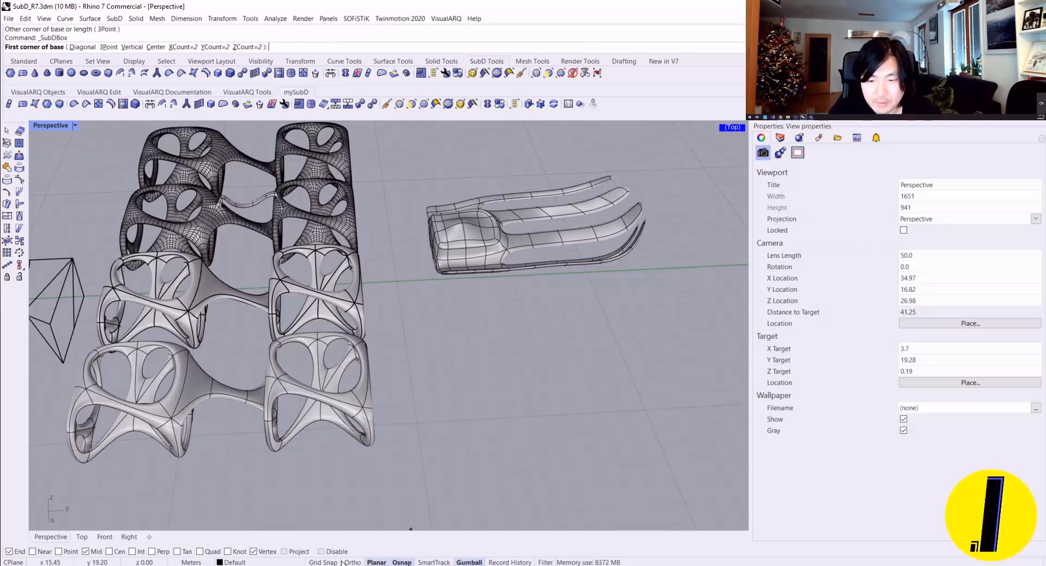
click(433, 422)
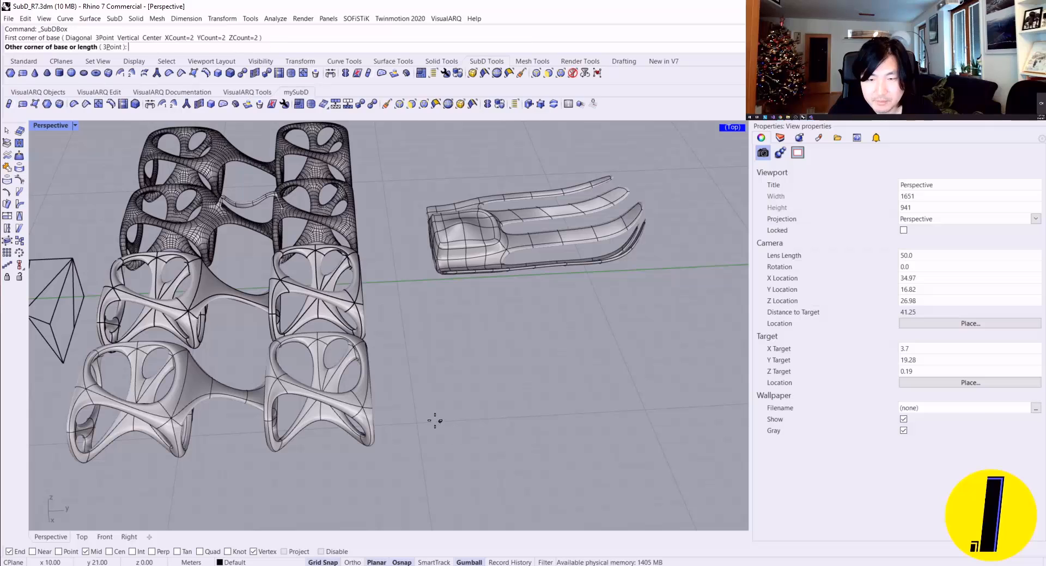
click(508, 355)
click(493, 316)
scroll(439, 332, up, 6)
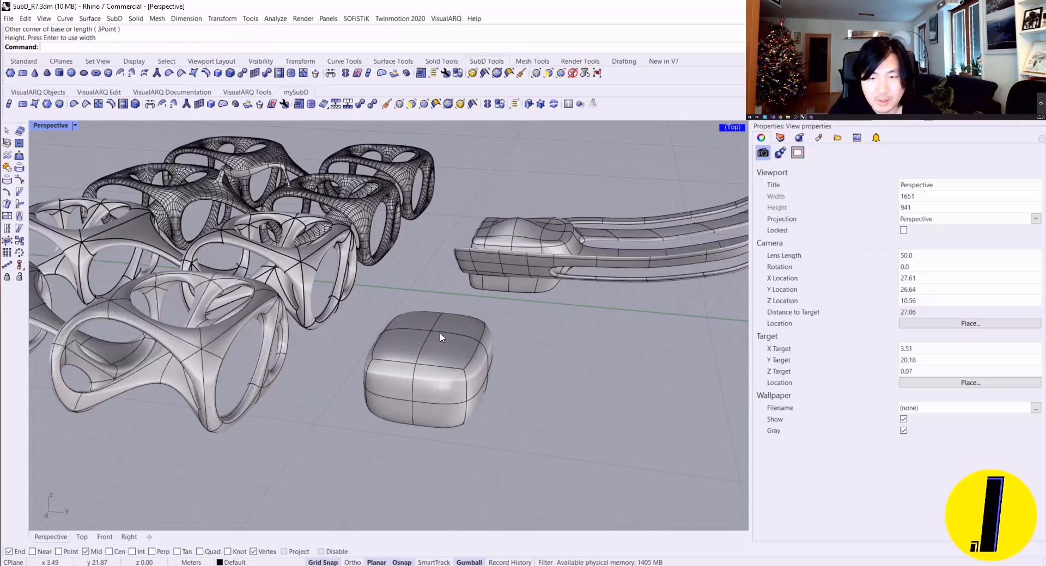
key(Tab)
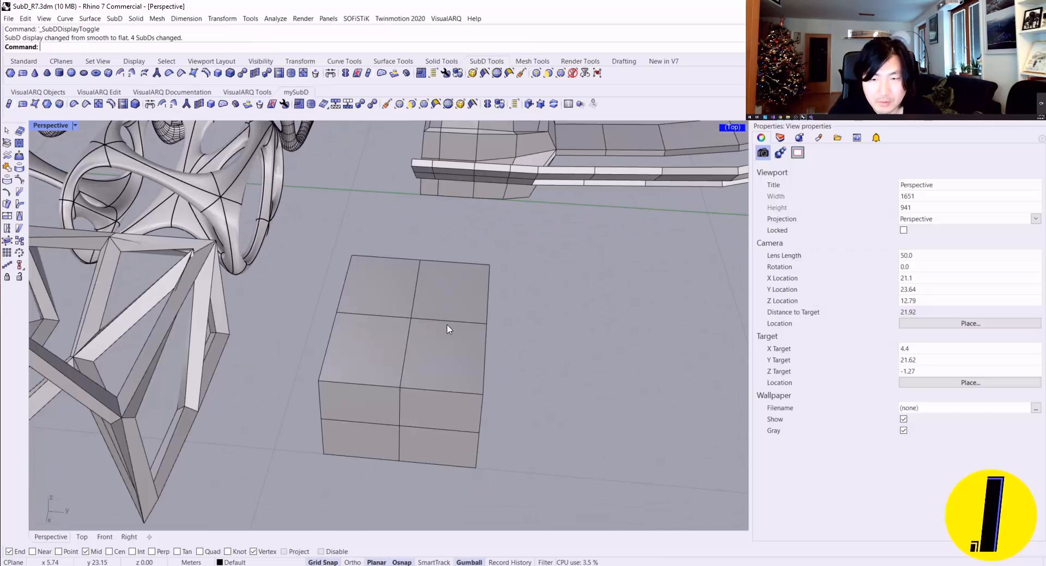
Step: Select the four top faces of the new box and inset each of them individually
ctrl+shift+click(448, 329)
ctrl+shift+click(390, 341)
ctrl+shift+click(384, 283)
ctrl+shift+click(448, 292)
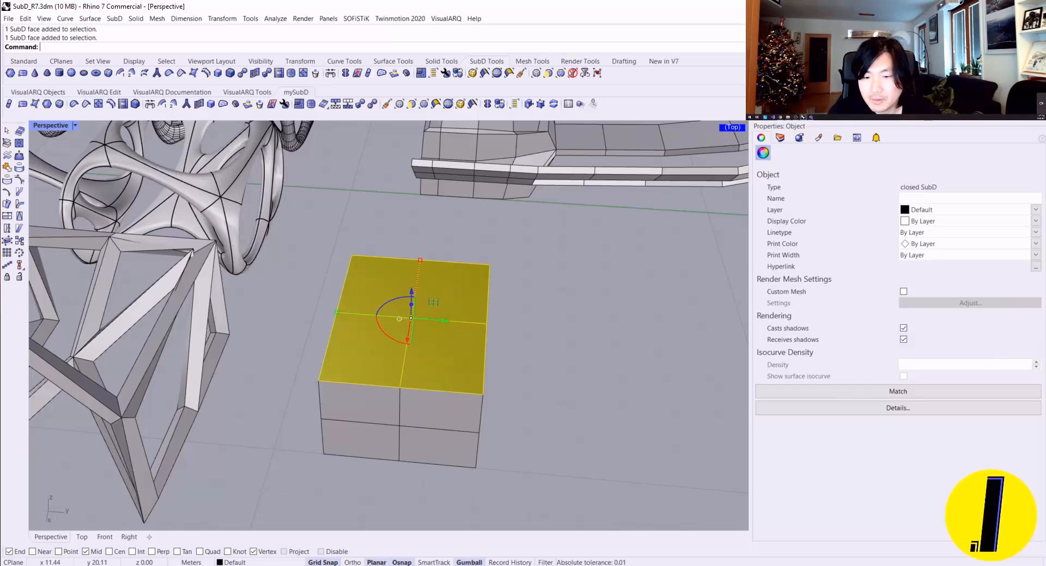
click(47, 104)
click(351, 256)
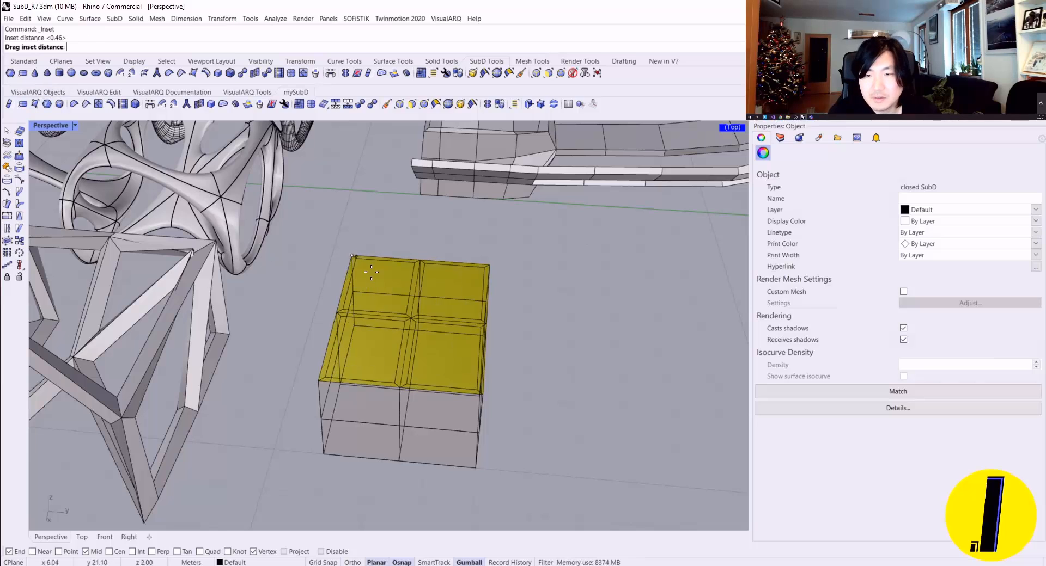
click(349, 263)
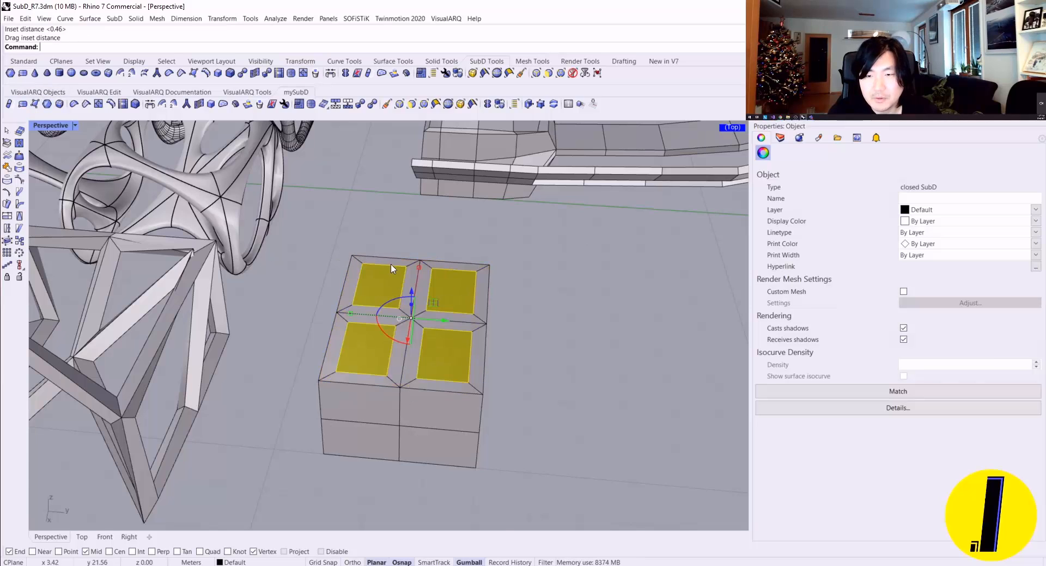
Step: Sink the four inset faces into the box as recesses, checking the shape in smooth display before returning to flat
scroll(394, 272, up, 2)
drag(418, 326, 418, 330)
key(Tab)
key(Escape)
right_drag(503, 306, 392, 304)
key(Tab)
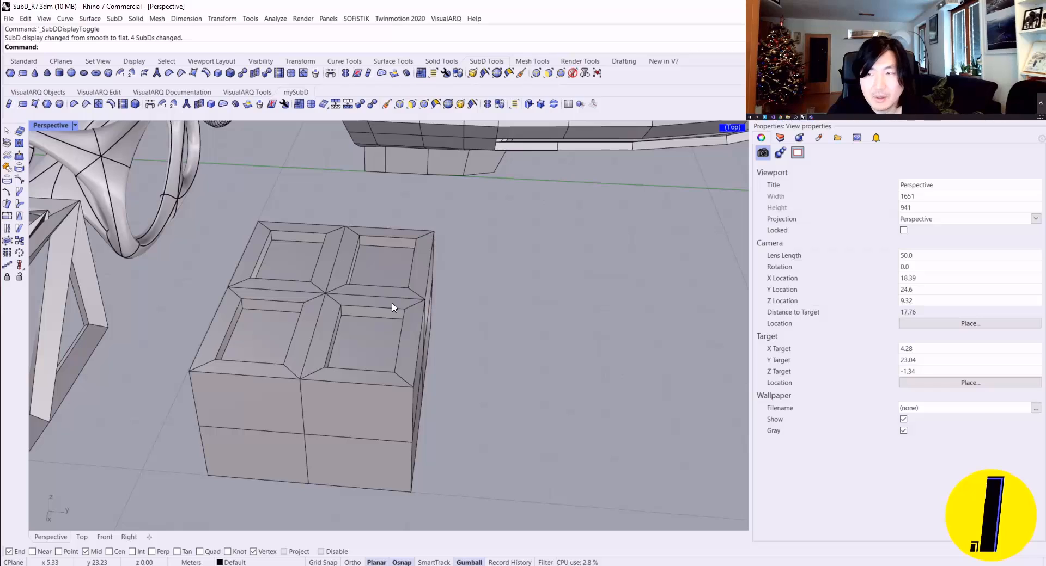
Step: Launch Grasshopper, close its tutorial browser and move its window clear of the model
text(Grasshopper)
key(Return)
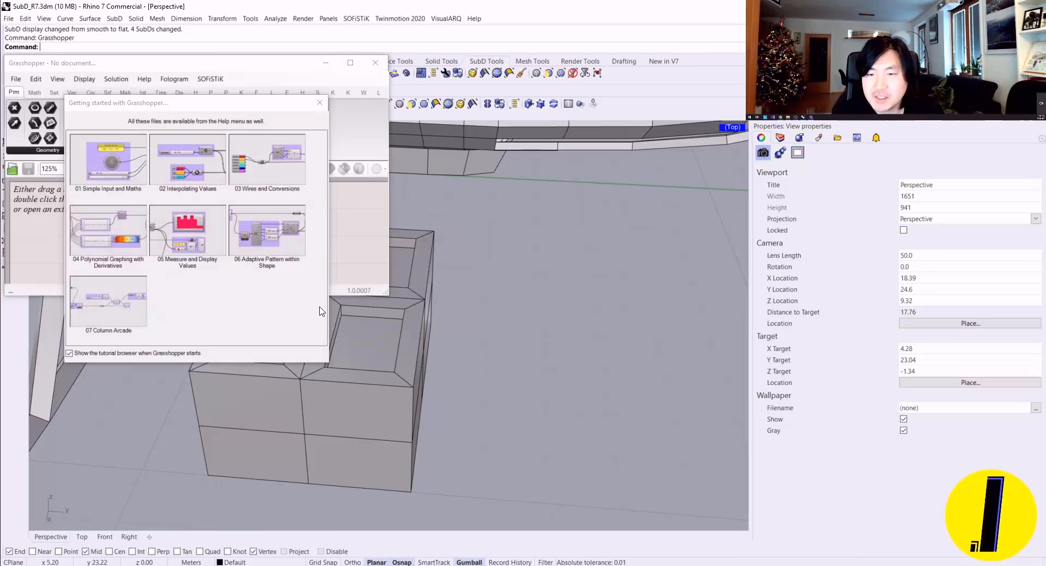
click(320, 103)
drag(294, 64, 1045, 76)
right_drag(709, 245, 638, 252)
scroll(338, 263, down, 8)
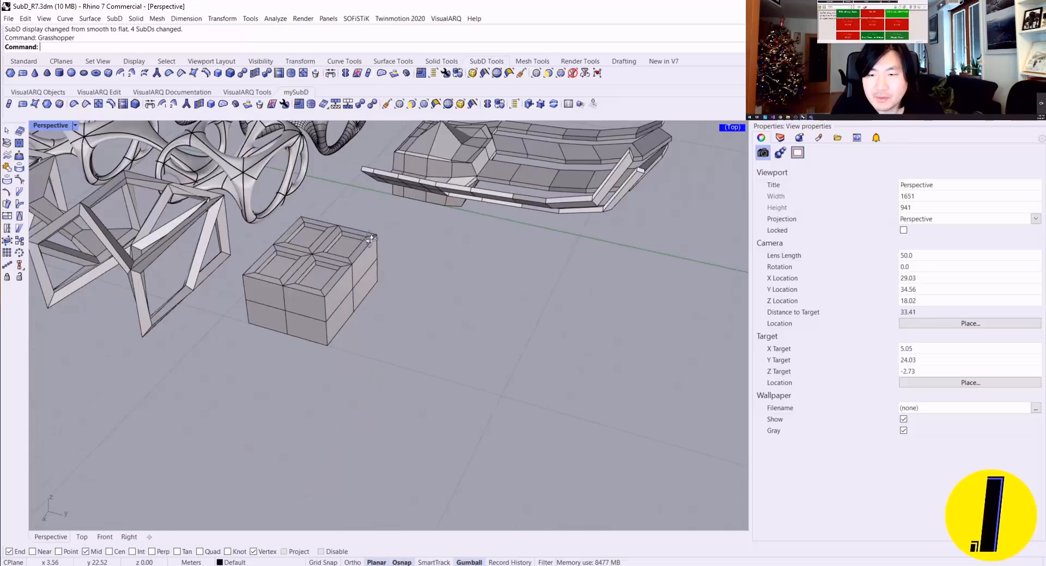
Step: Convert the recessed SubD box to NURBS, keeping the input, and move the SubD box aside from the NURBS result
right_drag(308, 268, 337, 264)
key(Tab)
scroll(337, 264, up, 9)
key(Tab)
click(336, 262)
scroll(338, 266, down, 5)
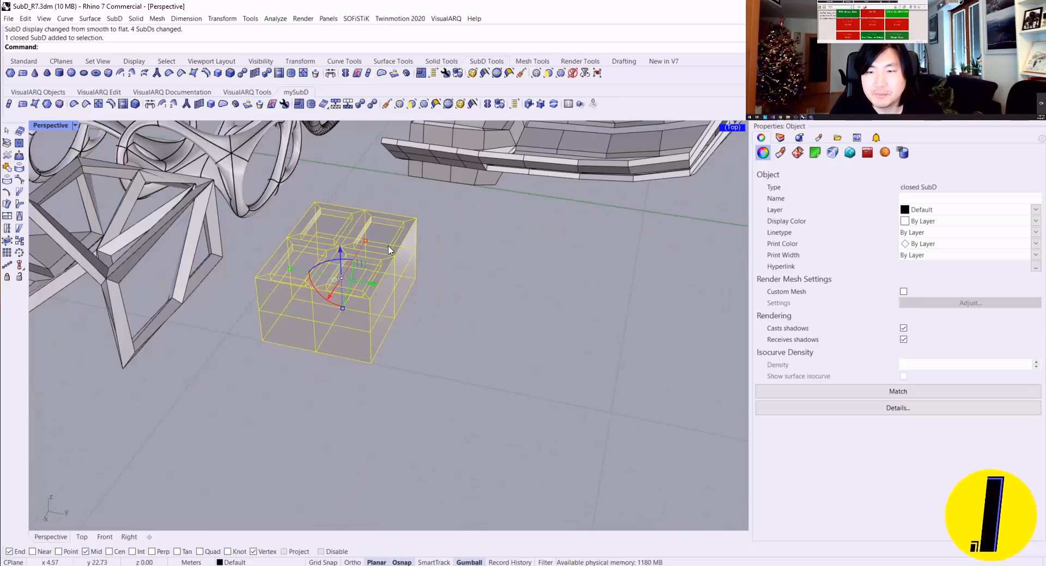
click(374, 107)
drag(390, 299, 597, 381)
Step: Look at the SubD options of the NURBS conversion for the moved SubD box and cancel the command
click(402, 320)
click(569, 326)
right_click(570, 327)
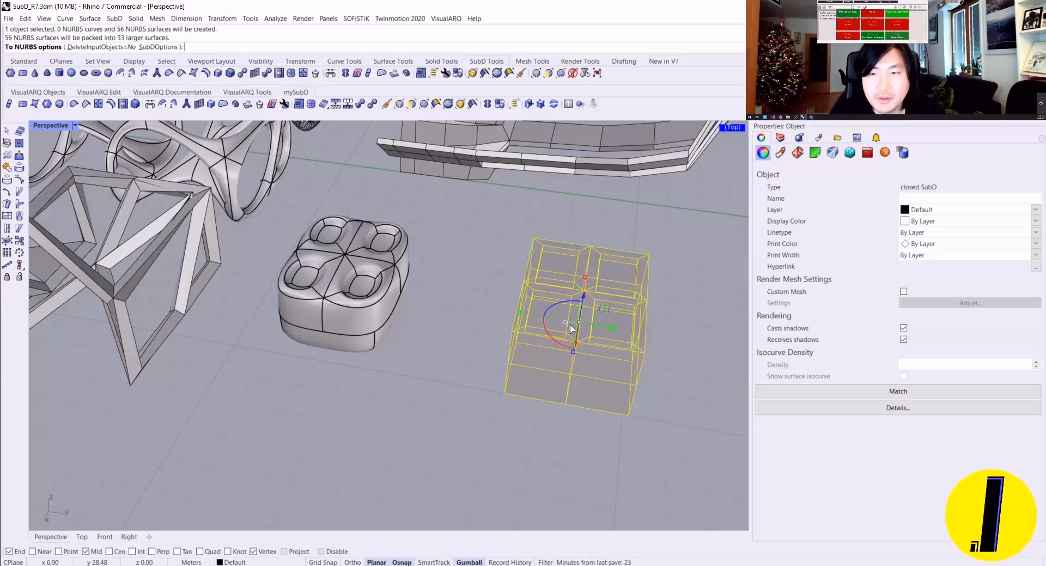
click(158, 47)
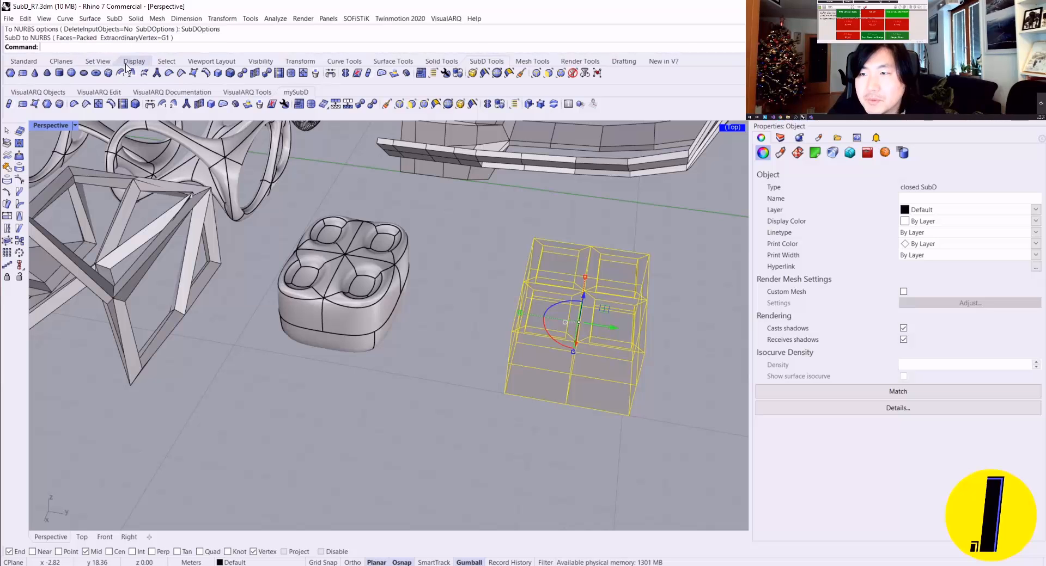
key(Return)
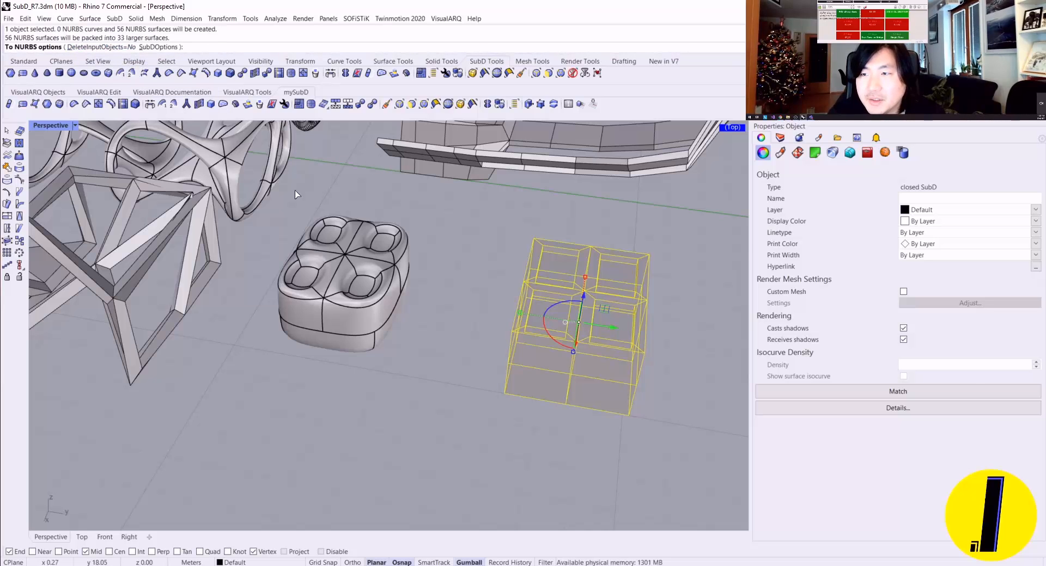
key(Escape)
Step: Add a SubD parameter to the Grasshopper canvas and reference the recessed SubD box in it
scroll(561, 317, up, 5)
click(471, 301)
mouse_move(572, 329)
shift+right_down()
mouse_move(472, 301)
mouse_move(508, 267)
mouse_move(469, 250)
shift+right_up()
key(Escape)
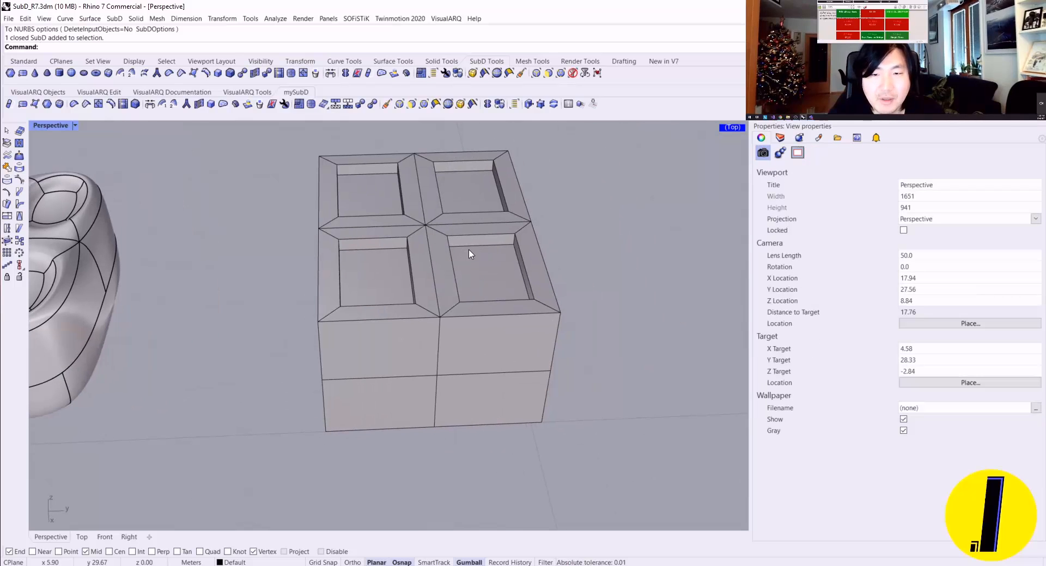
drag(1045, 54, 622, 0)
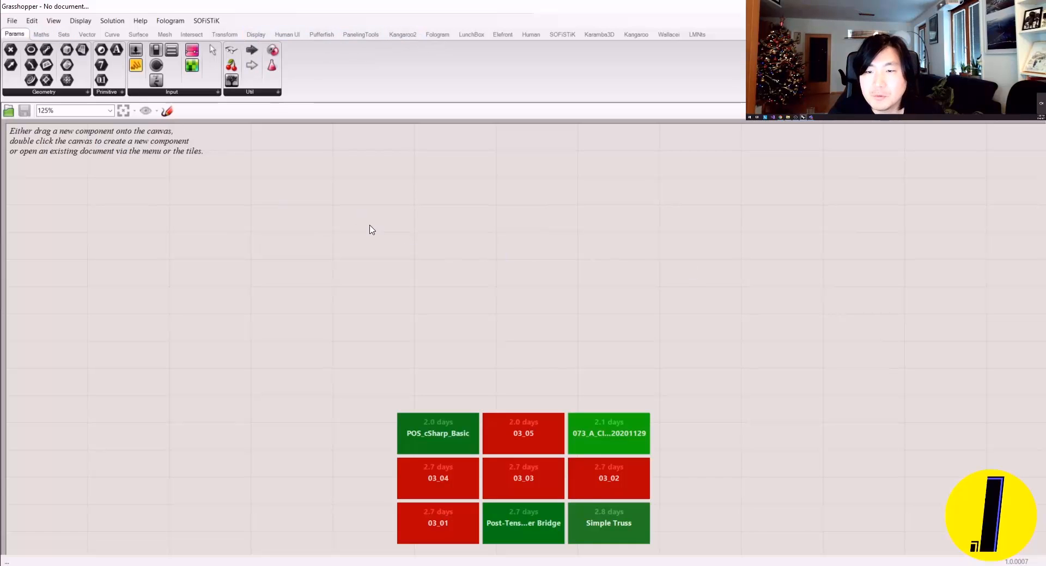
double_click(370, 226)
text(mesh)
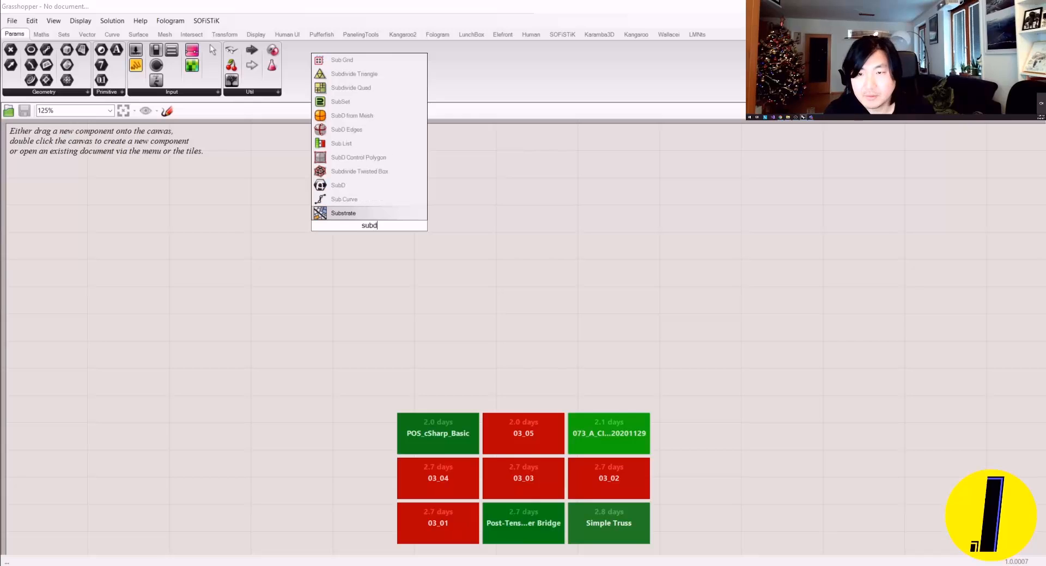
key(Return)
right_click(369, 227)
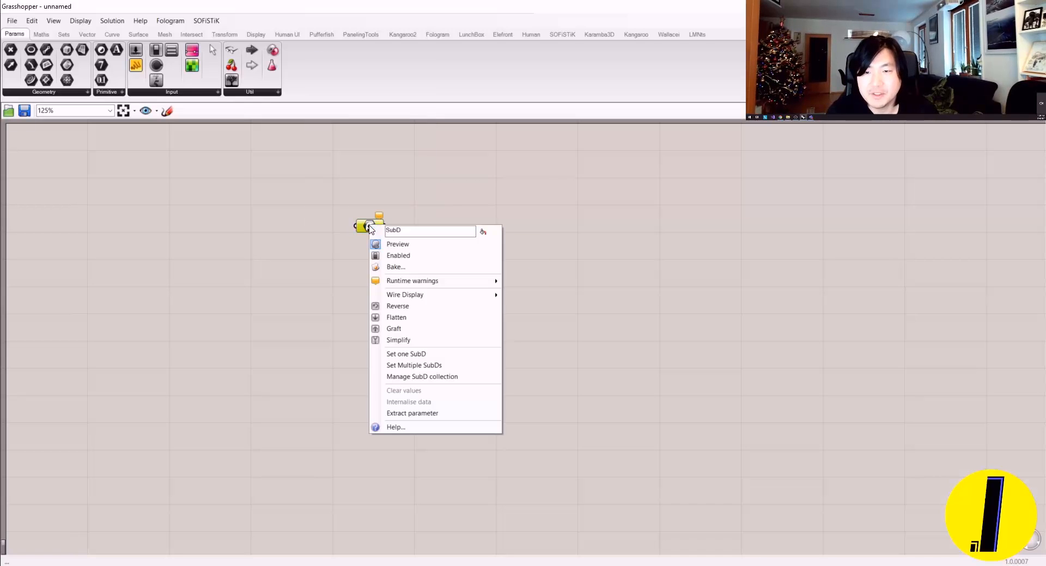
click(427, 358)
click(507, 303)
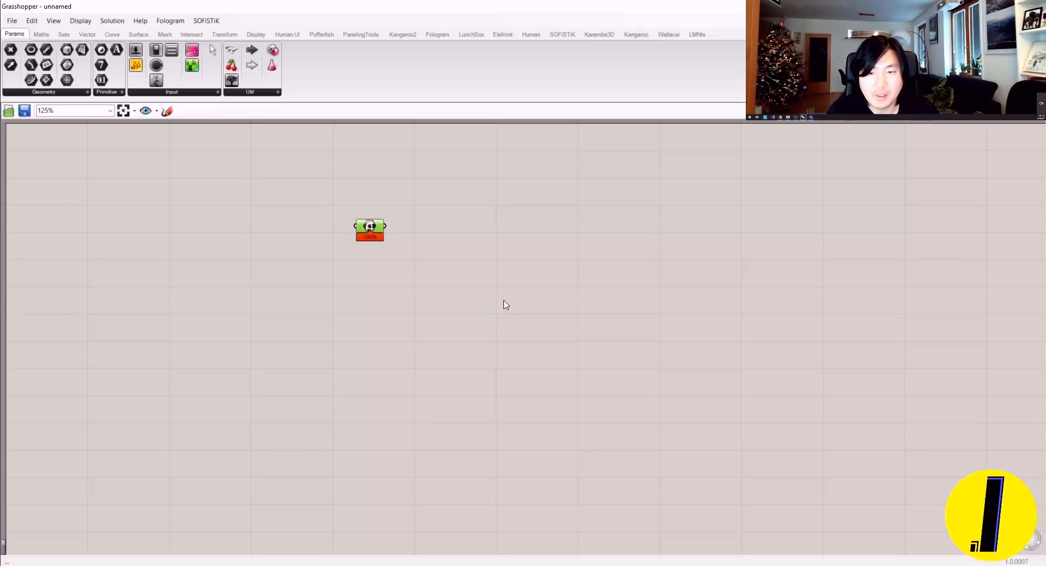
Step: Place the Grasshopper window beside the Rhino viewport and enlarge its canvas area
drag(448, 5, 856, 108)
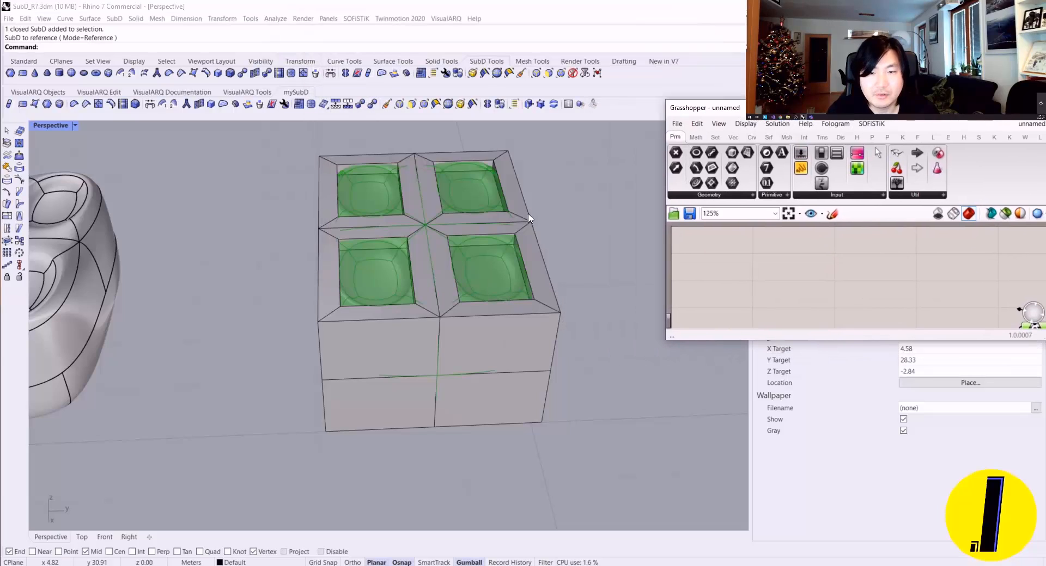
drag(916, 343, 918, 564)
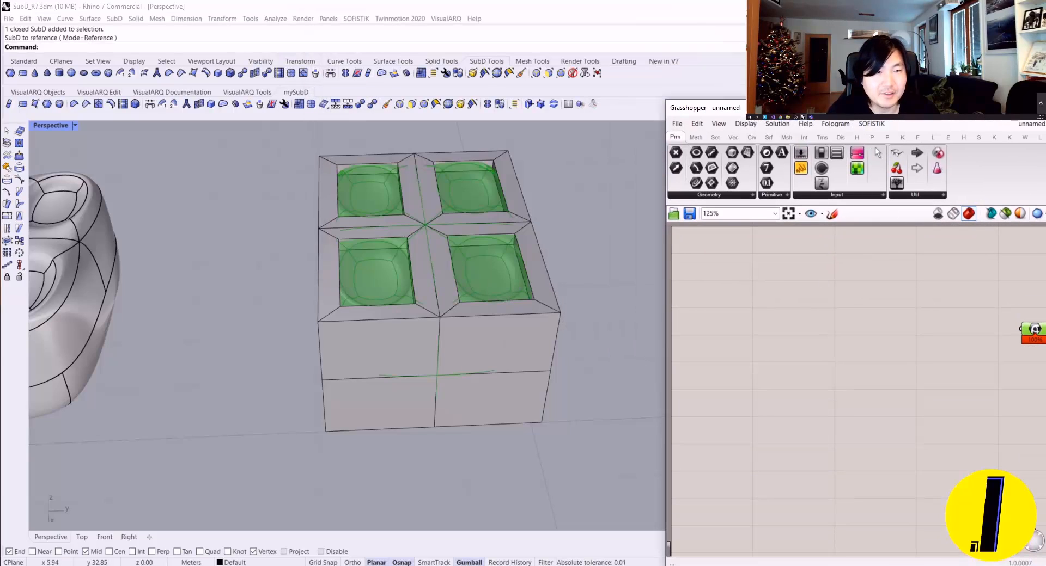
drag(850, 100, 844, 26)
Step: Hide the original SubD box in Rhino and bring the SubD parameter into view in the repositioned Grasshopper window
right_drag(456, 187, 444, 253)
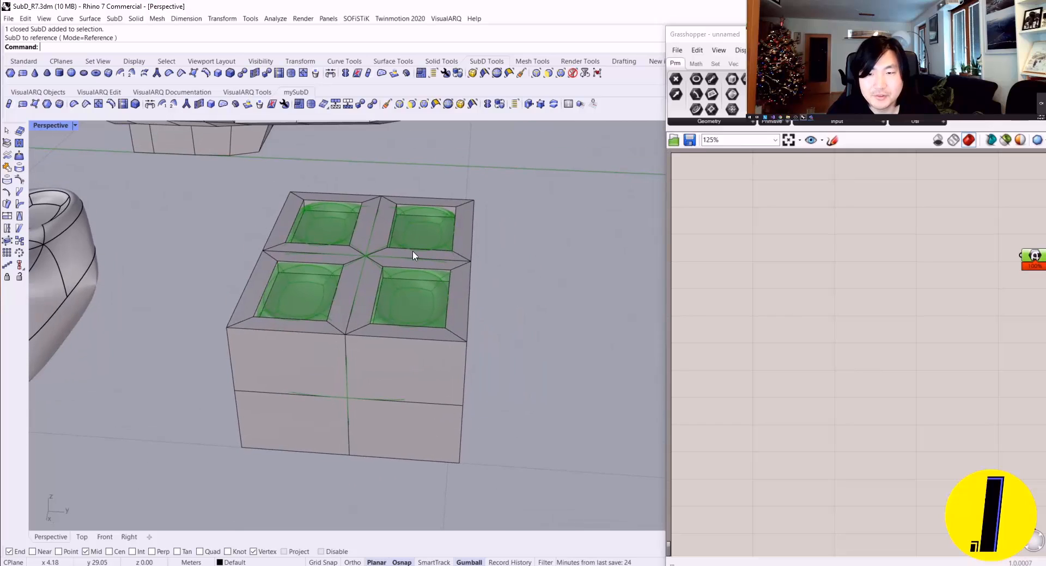
click(434, 271)
text(Hide)
key(Return)
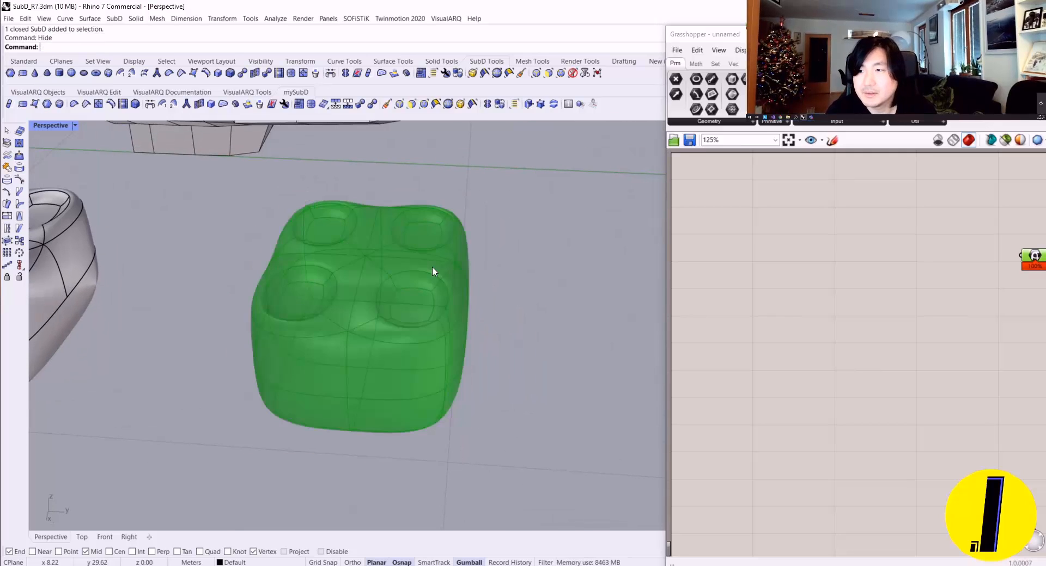
right_drag(1032, 292, 816, 317)
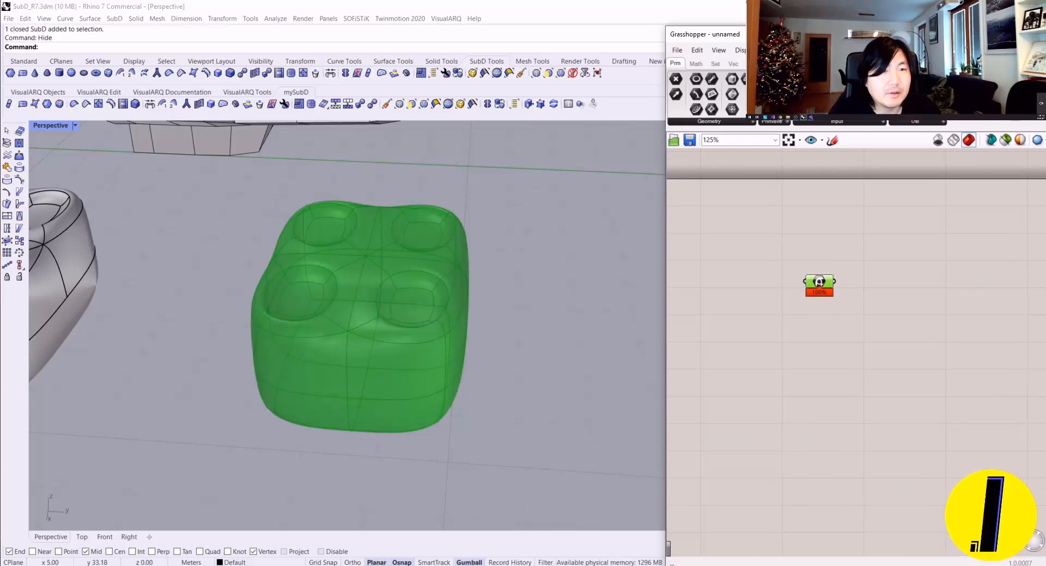
drag(855, 34, 815, 11)
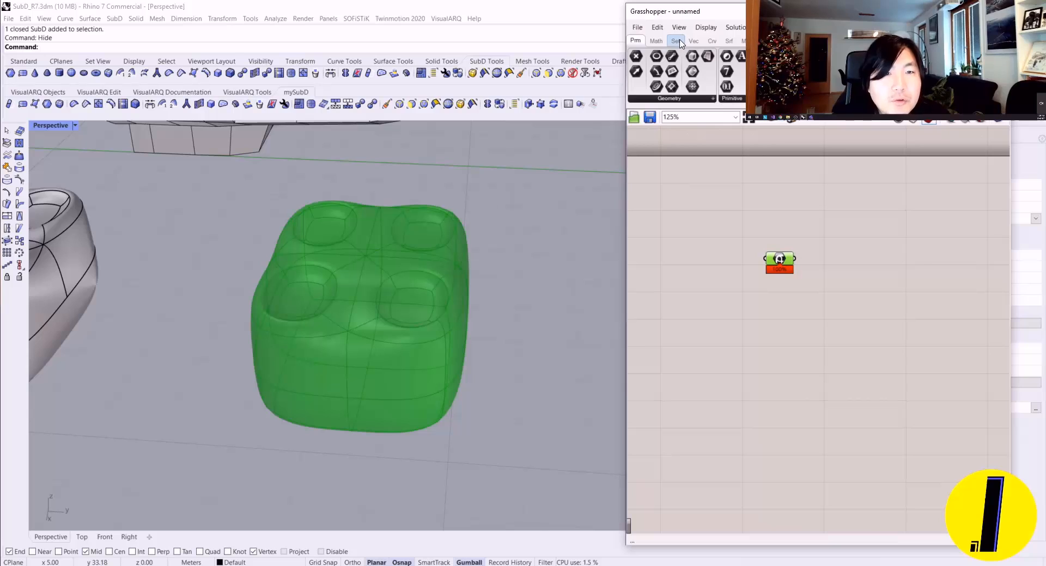
Step: Add a Mesh from SubD component and connect the SubD parameter to its SubD input
click(729, 40)
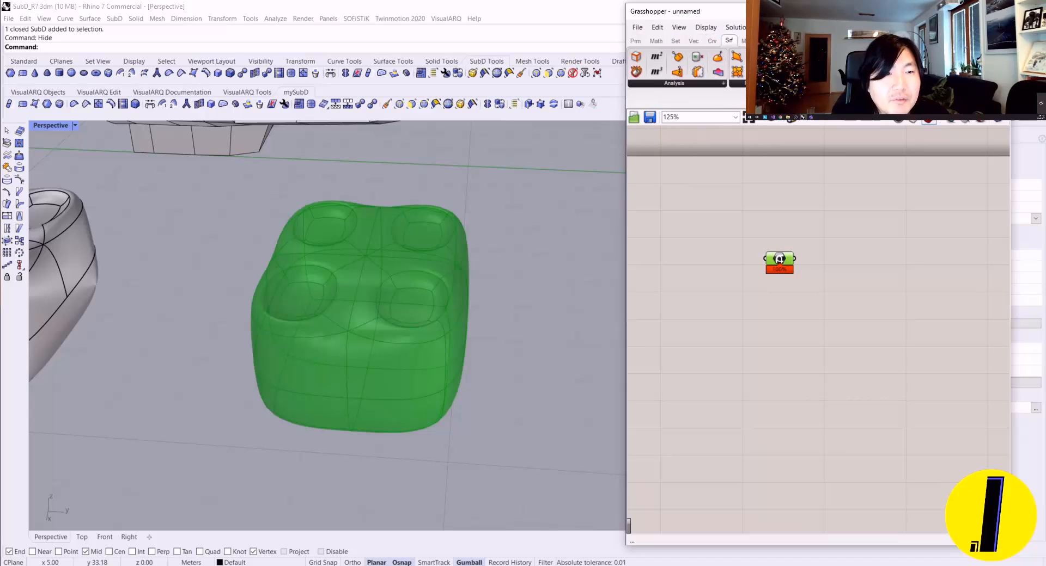
click(865, 83)
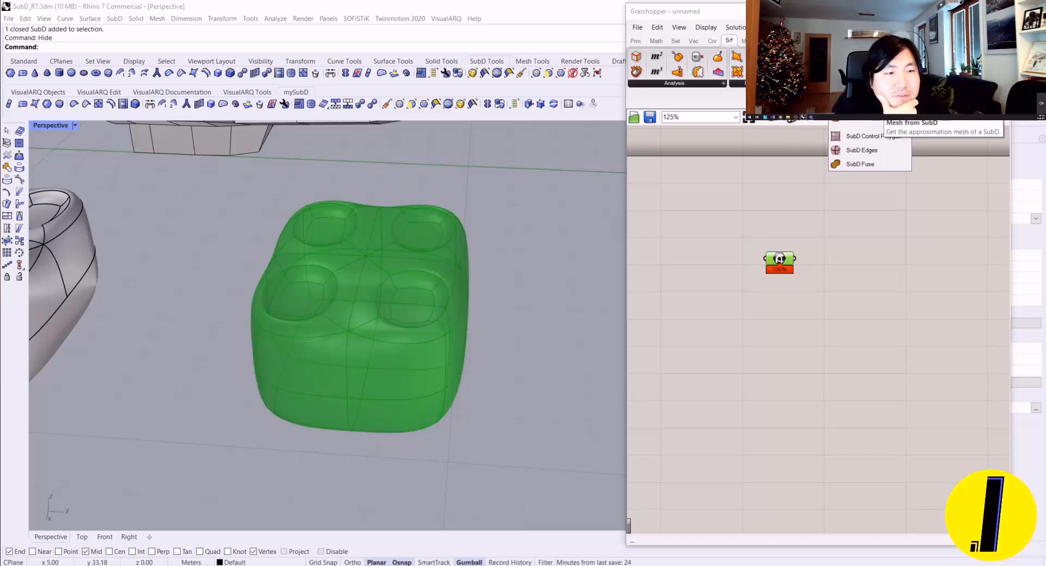
click(861, 122)
click(896, 278)
scroll(896, 280, up, 1)
drag(881, 268, 784, 274)
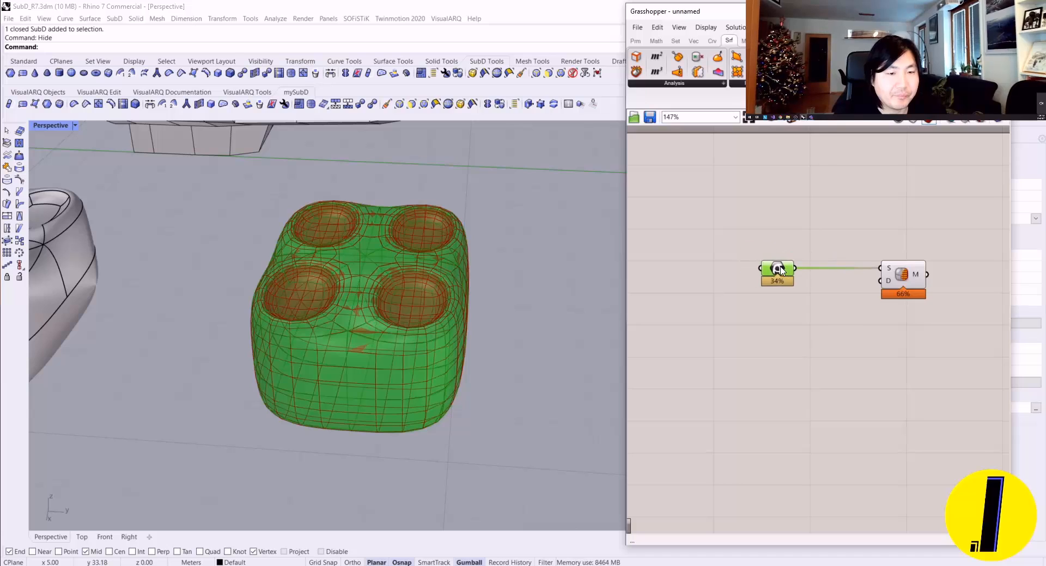
Step: Select the Mesh from SubD component and limit the Grasshopper preview to selected objects
scroll(780, 267, up, 2)
drag(936, 287, 897, 296)
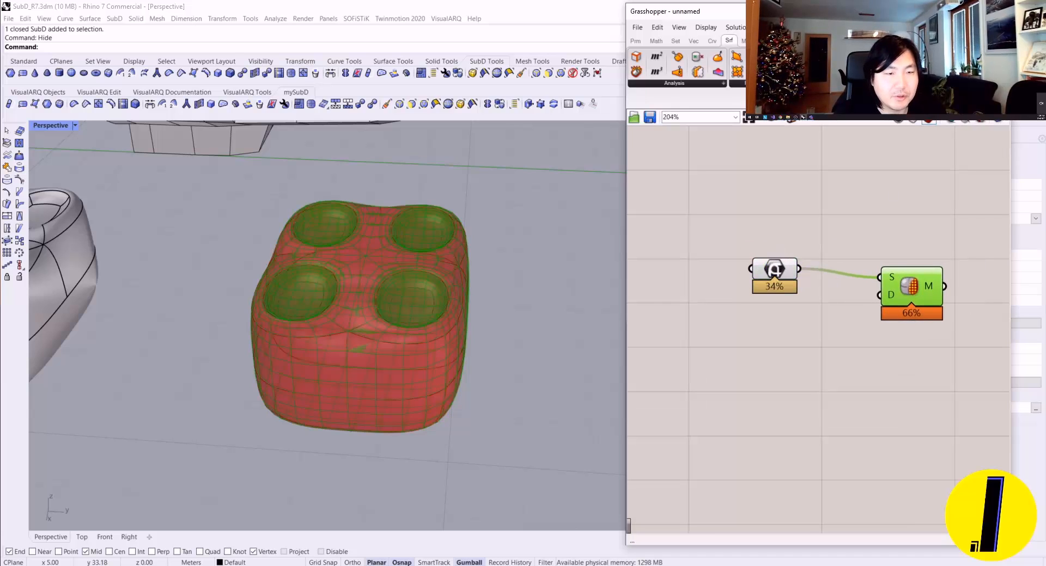
click(970, 121)
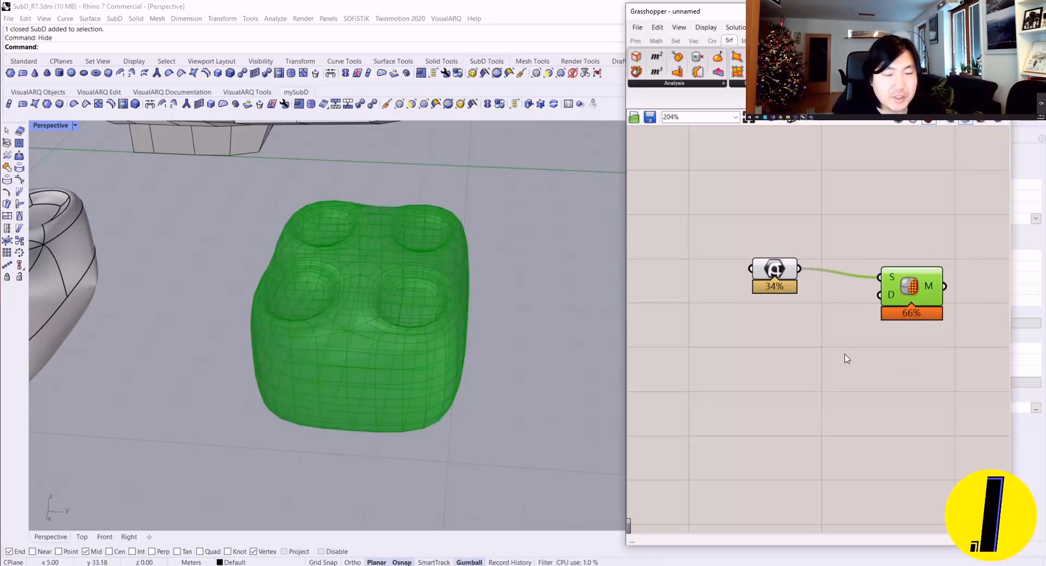
Step: Add a number slider with value 1, connect it to the mesh component's Density input and preview that component
double_click(868, 320)
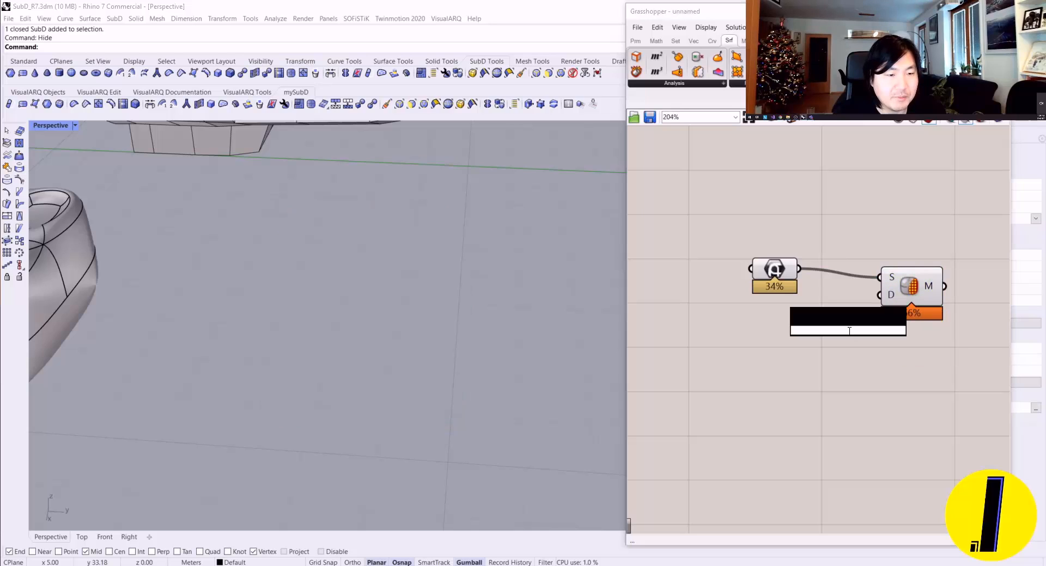
text(slider)
key(Return)
drag(848, 334, 799, 345)
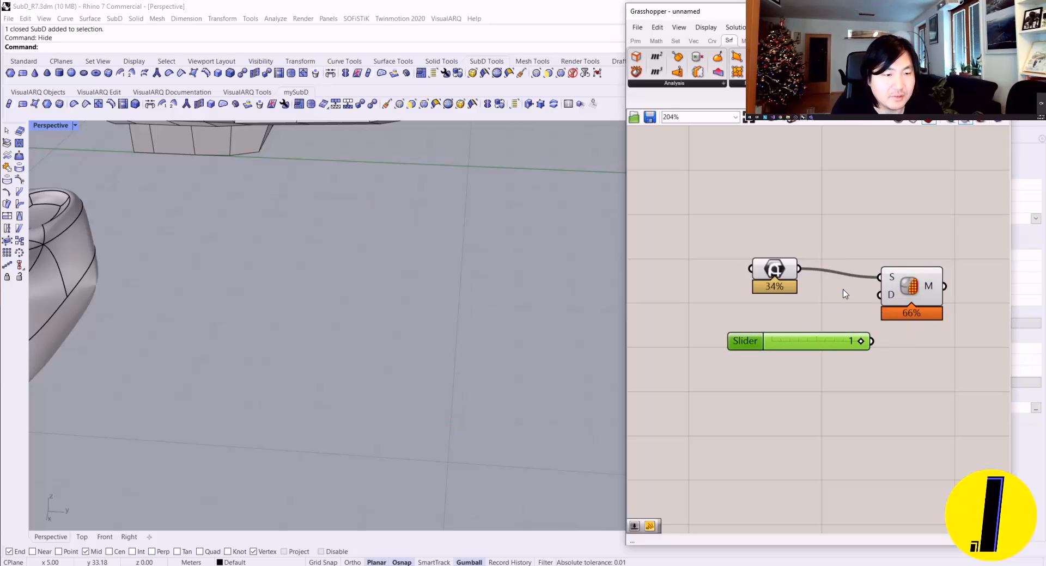
drag(878, 299, 873, 342)
click(903, 299)
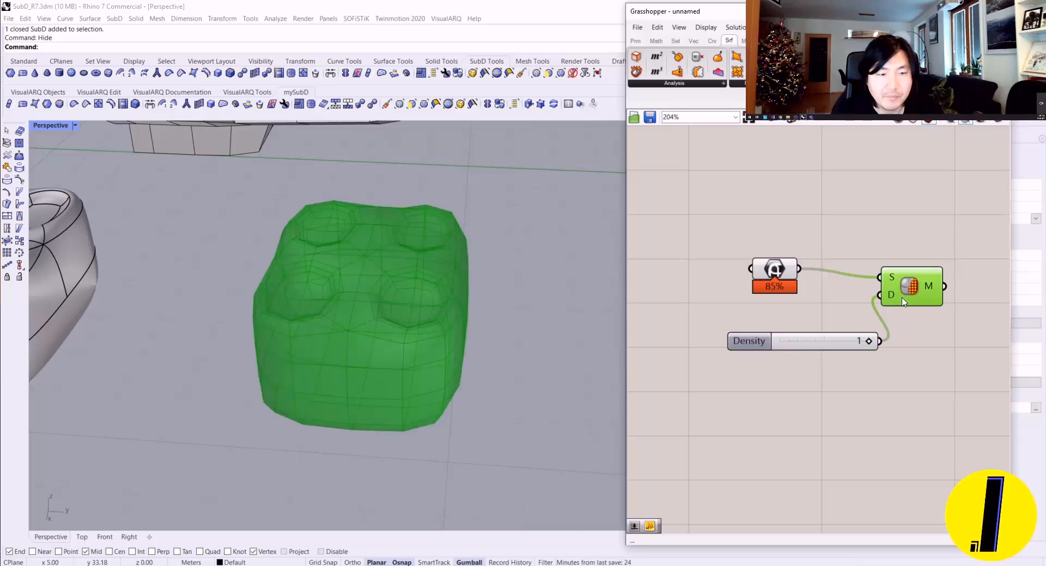
Step: Compare the preview of the low-density mesh with that of the referenced smooth SubD
right_drag(357, 226, 335, 235)
right_drag(504, 290, 424, 294)
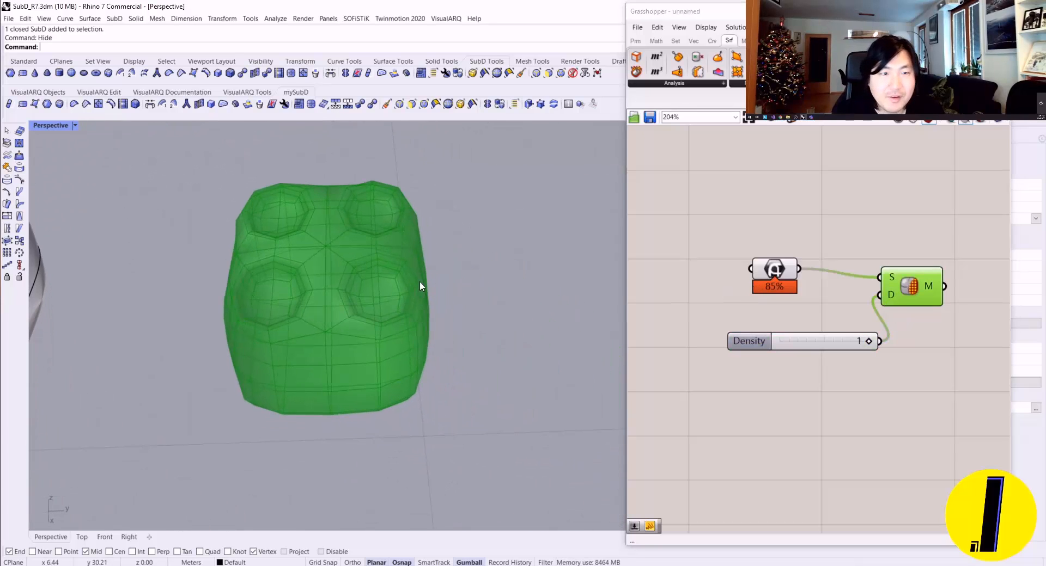
click(770, 272)
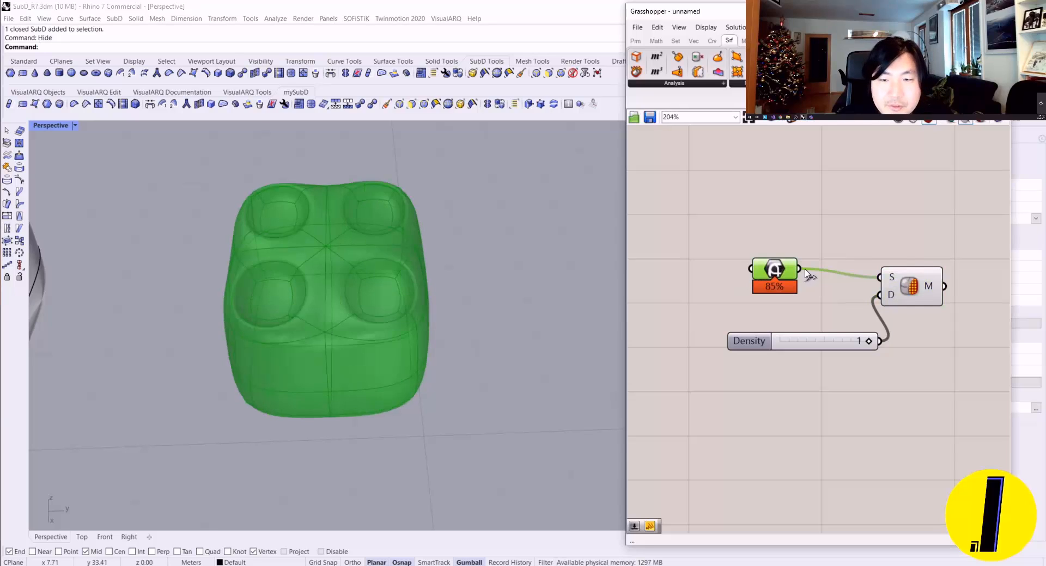
Step: Alternate the selected-only preview between the Mesh from SubD component and the SubD parameter, and clear the selection
click(917, 286)
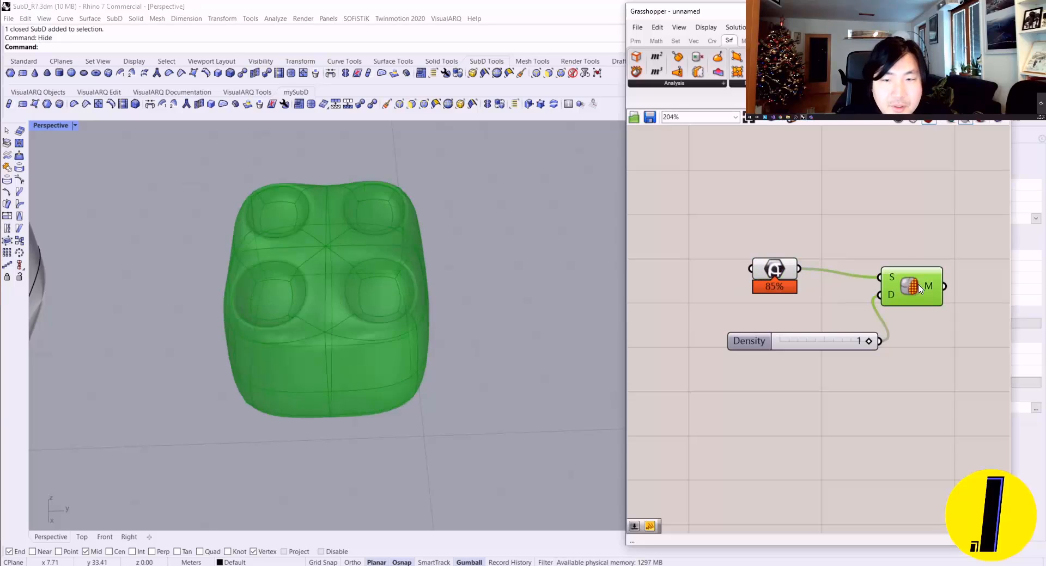
click(771, 277)
click(872, 281)
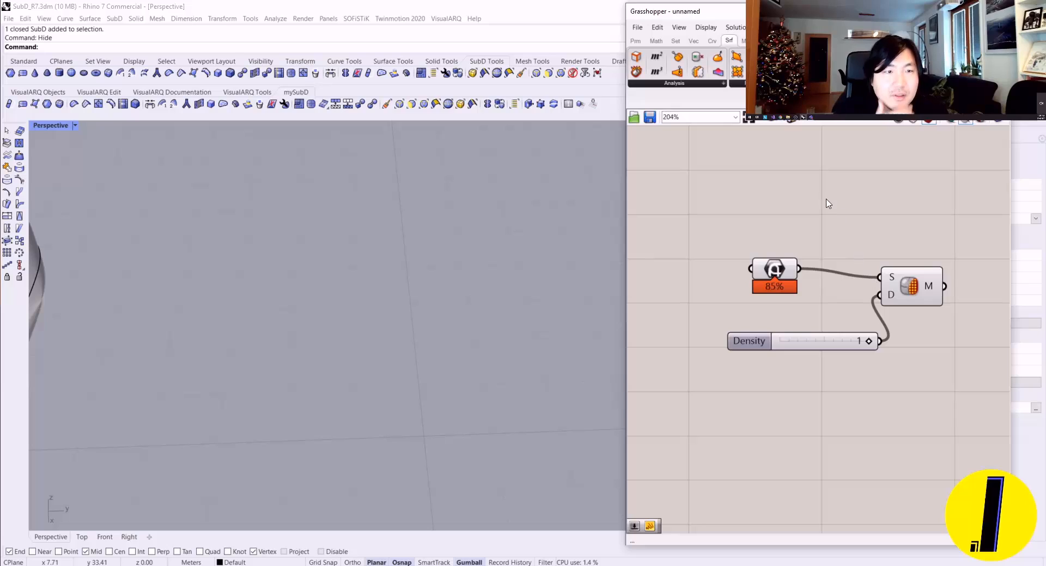
Step: Add a SubD Control Polygon component above the mesh component and connect the SubD parameter to its input
click(857, 84)
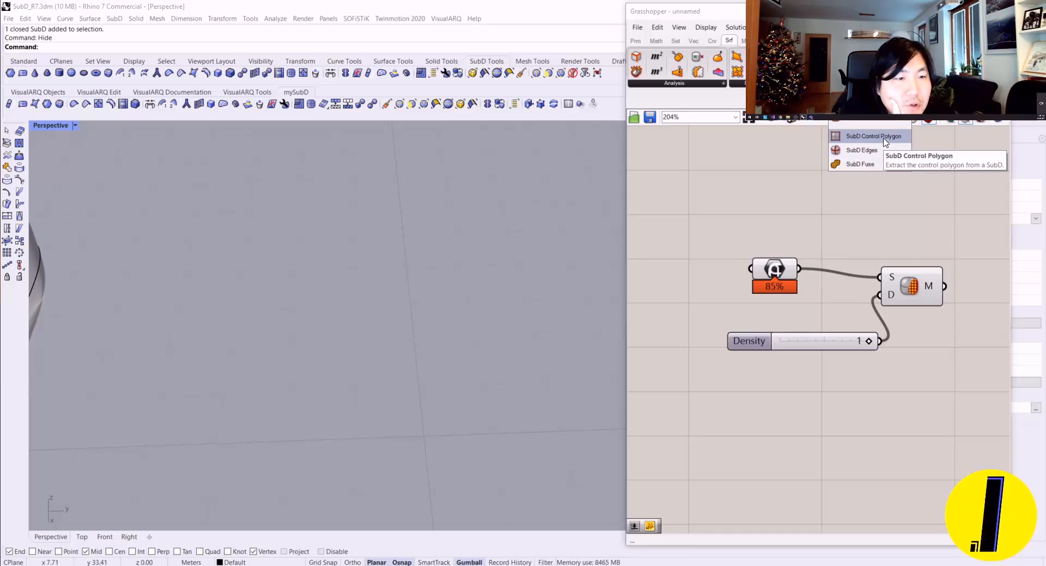
right_drag(834, 248, 806, 261)
drag(815, 214, 816, 213)
drag(844, 210, 839, 176)
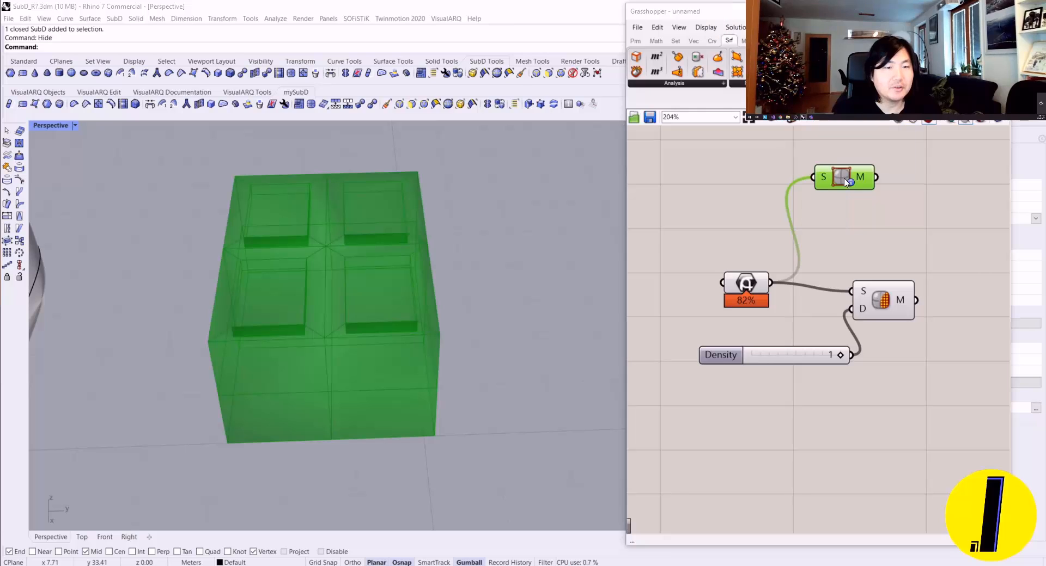
mouse_move(846, 183)
mouse_down()
mouse_move(851, 204)
mouse_move(844, 172)
mouse_up()
Step: Compare the preview of the smooth referenced SubD with that of its control polygon mesh
click(824, 217)
click(755, 292)
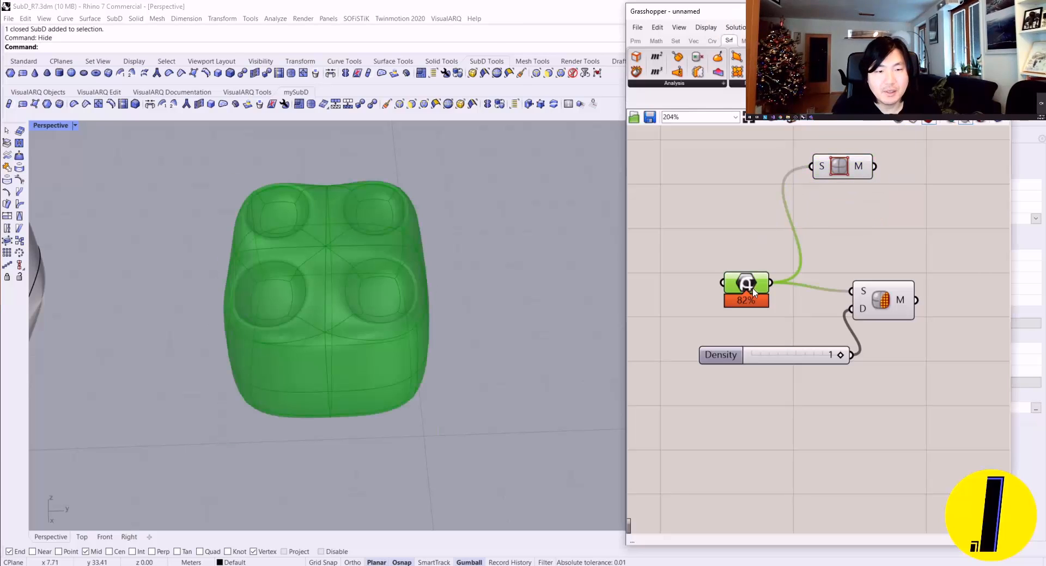
click(849, 177)
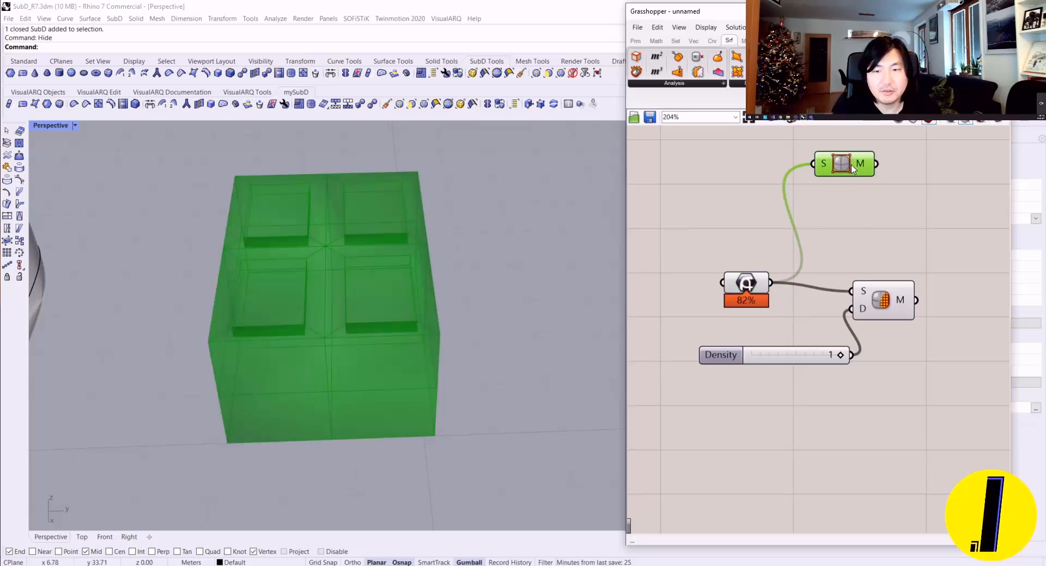
right_drag(865, 215, 767, 283)
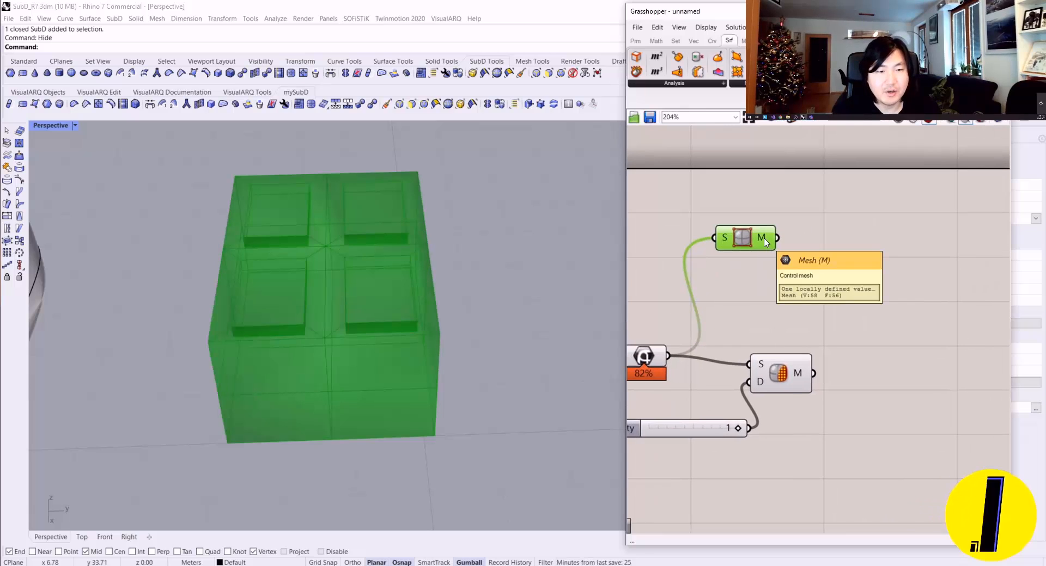
double_click(804, 255)
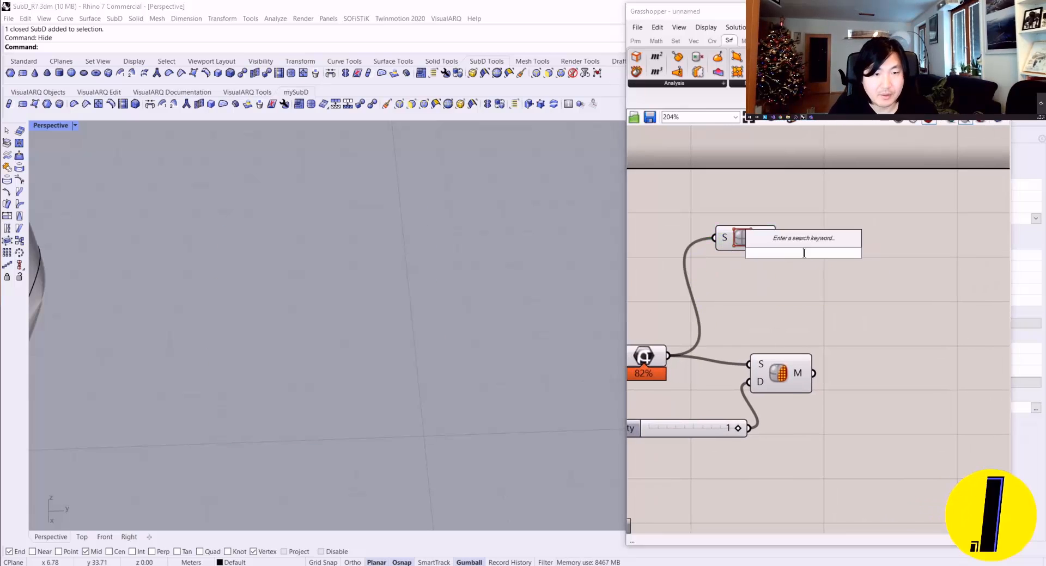
text(me)
key(Up)
key(Up)
key(Up)
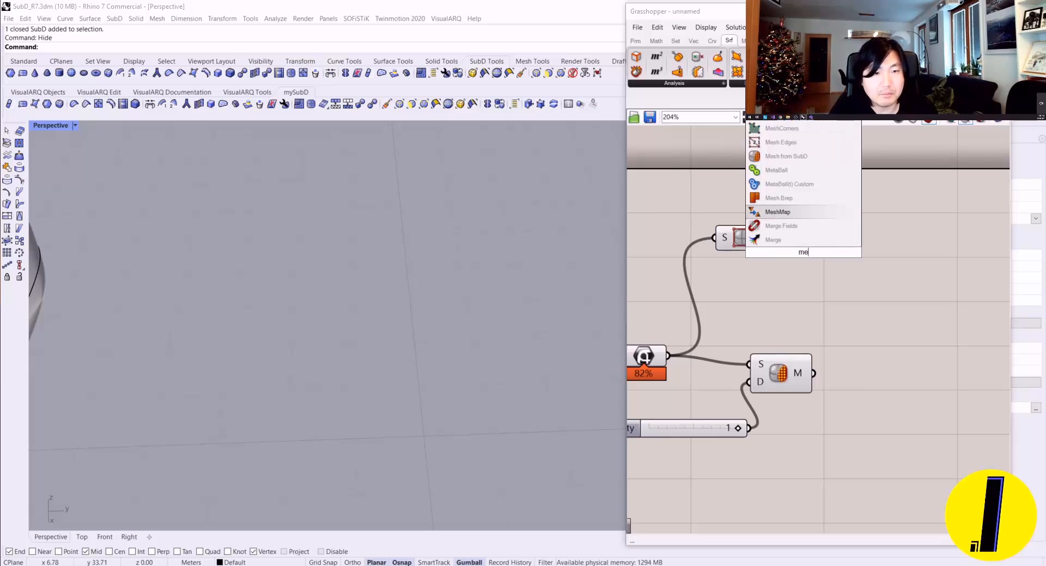
key(Return)
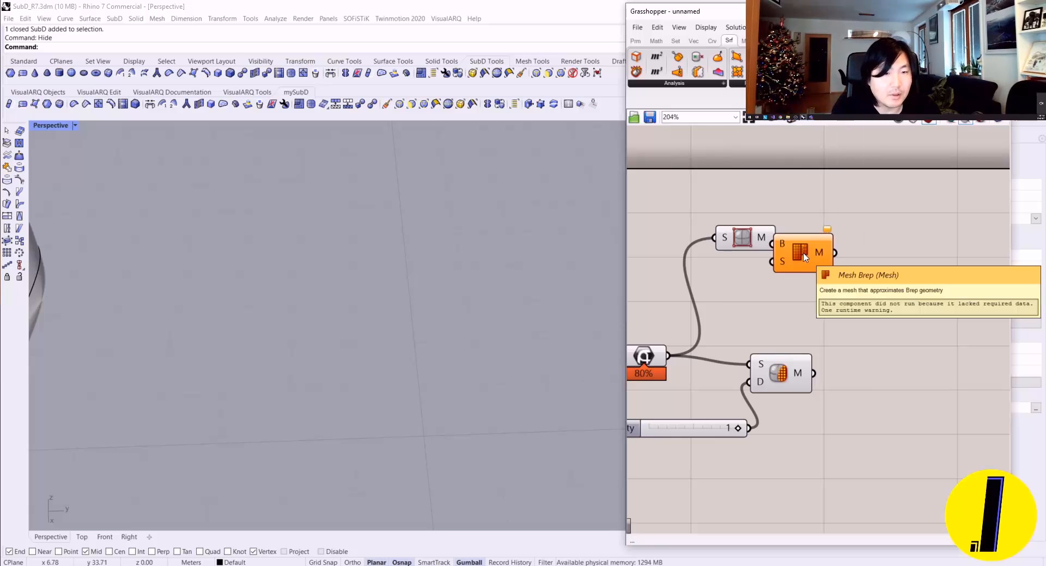
key(Delete)
Step: Align the SubD Control Polygon component above the Mesh from SubD component and check its mesh output
drag(747, 249, 784, 264)
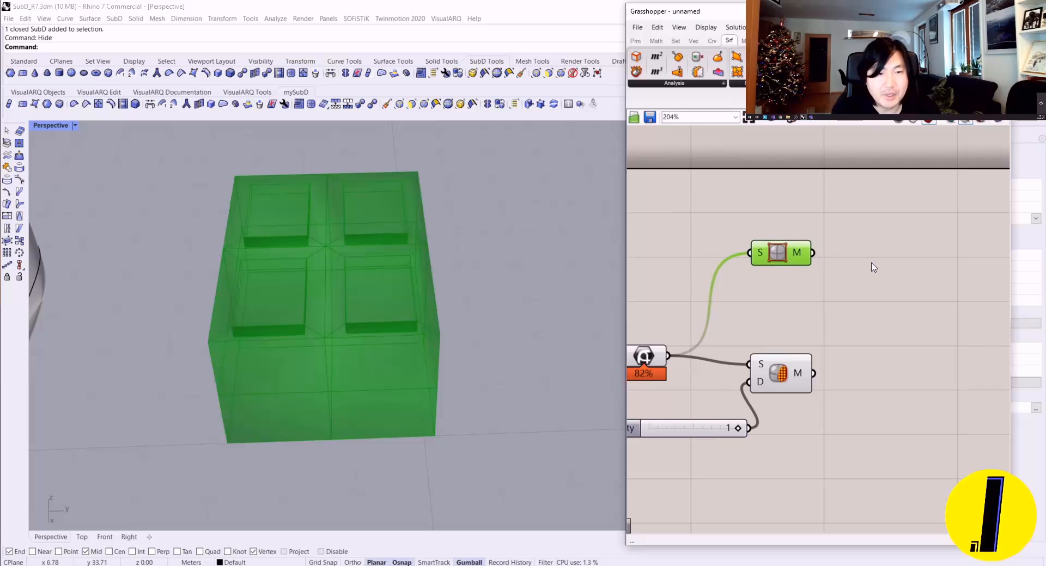
mouse_move(795, 261)
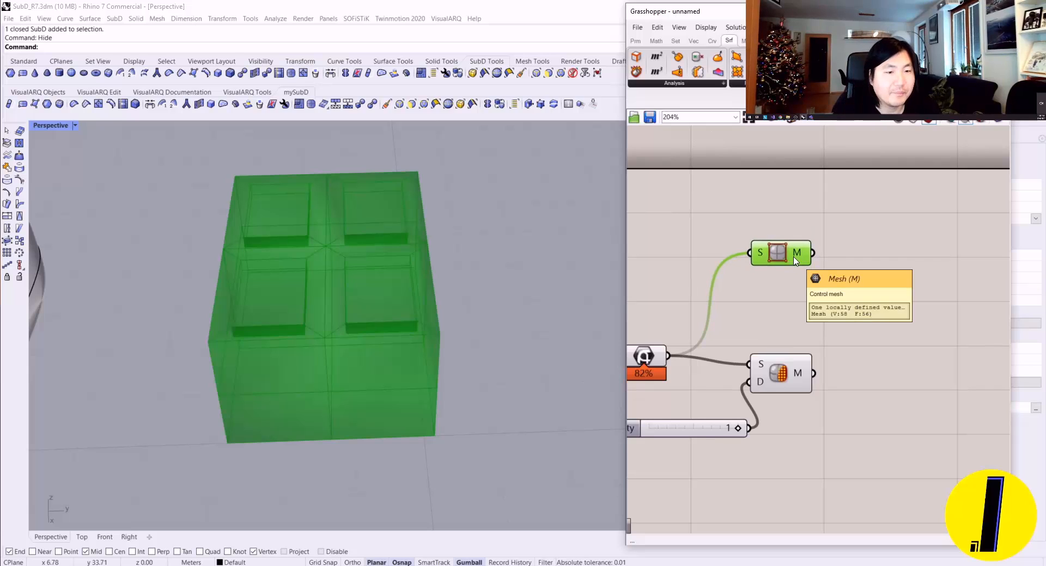
right_drag(794, 257, 747, 270)
Step: Bake the control polygon mesh from the SubD Control Polygon component onto Layer 01
right_drag(372, 270, 305, 341)
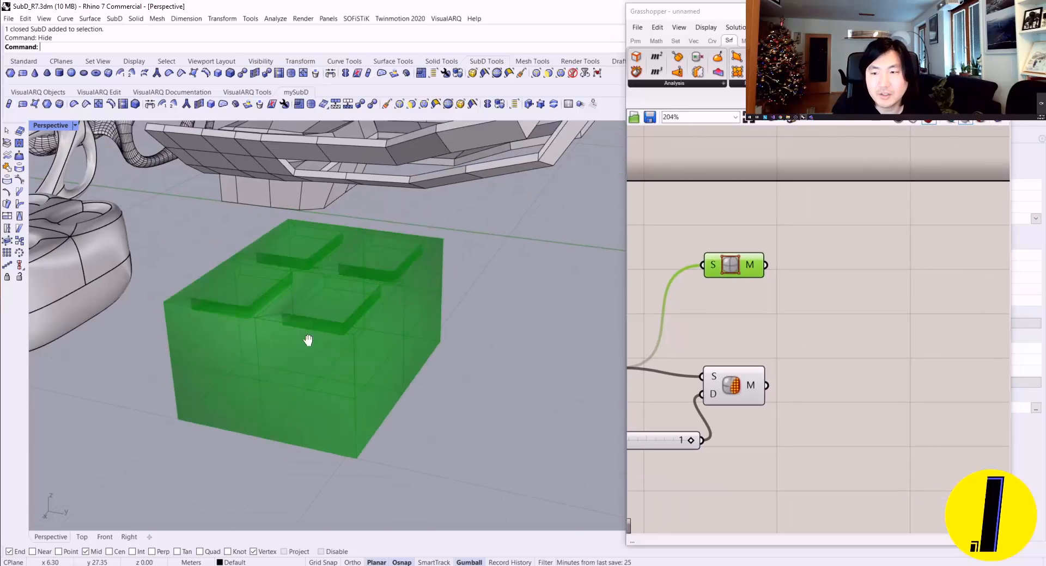
scroll(313, 318, up, 3)
scroll(313, 319, up, 2)
right_drag(287, 275, 403, 324)
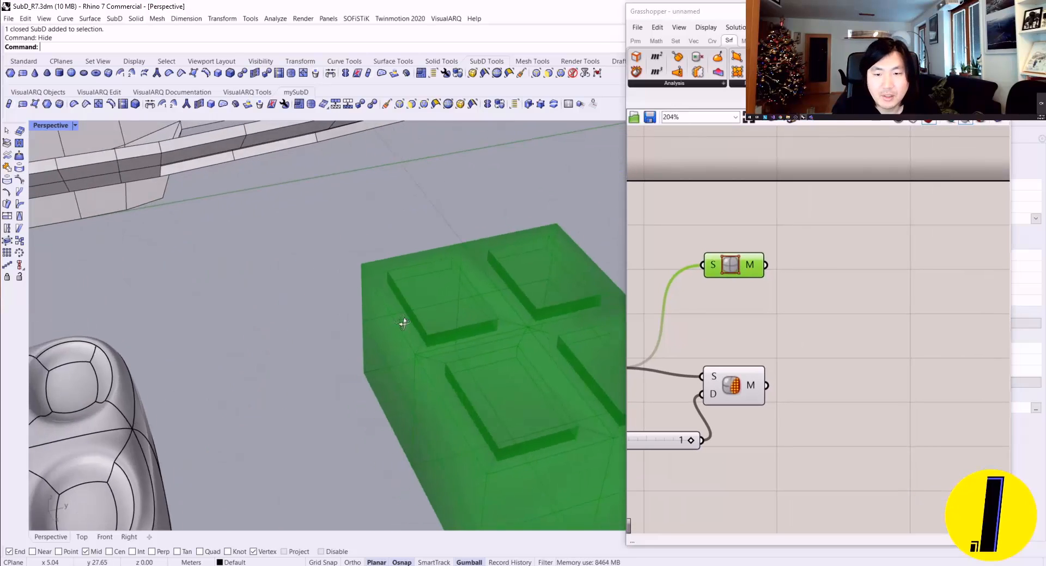
scroll(479, 269, up, 3)
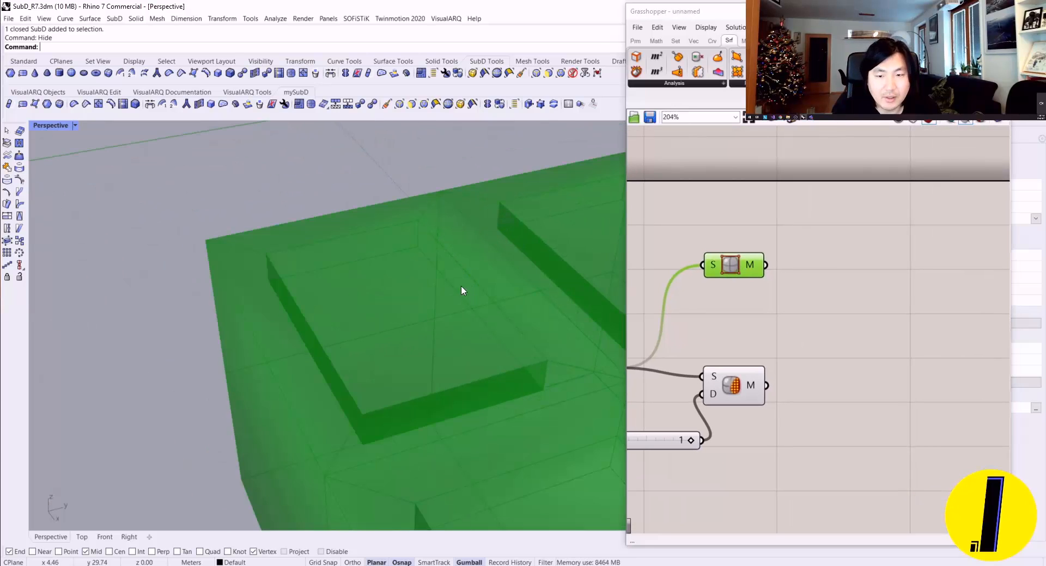
right_click(718, 265)
click(748, 306)
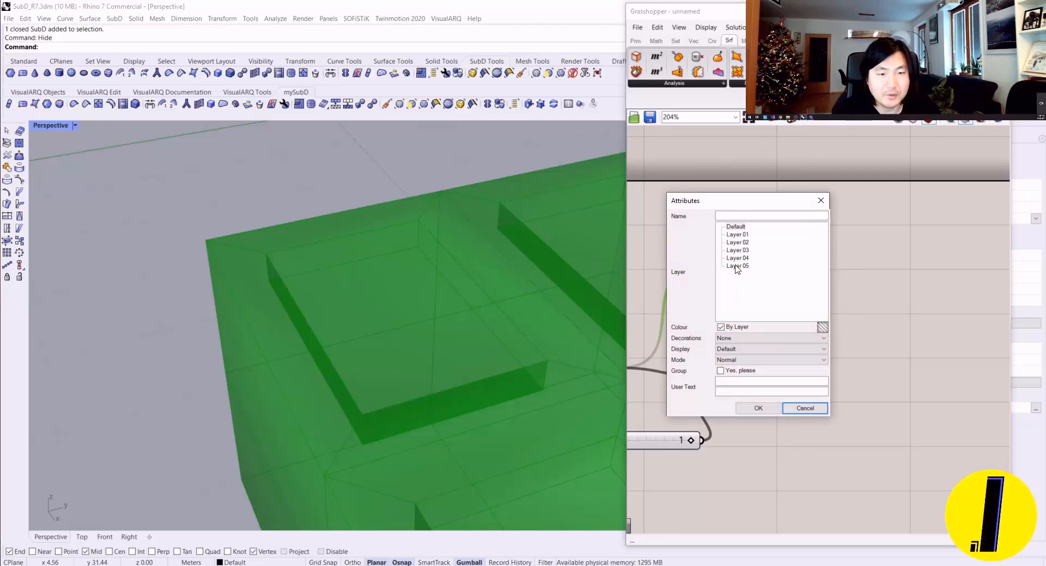
click(758, 409)
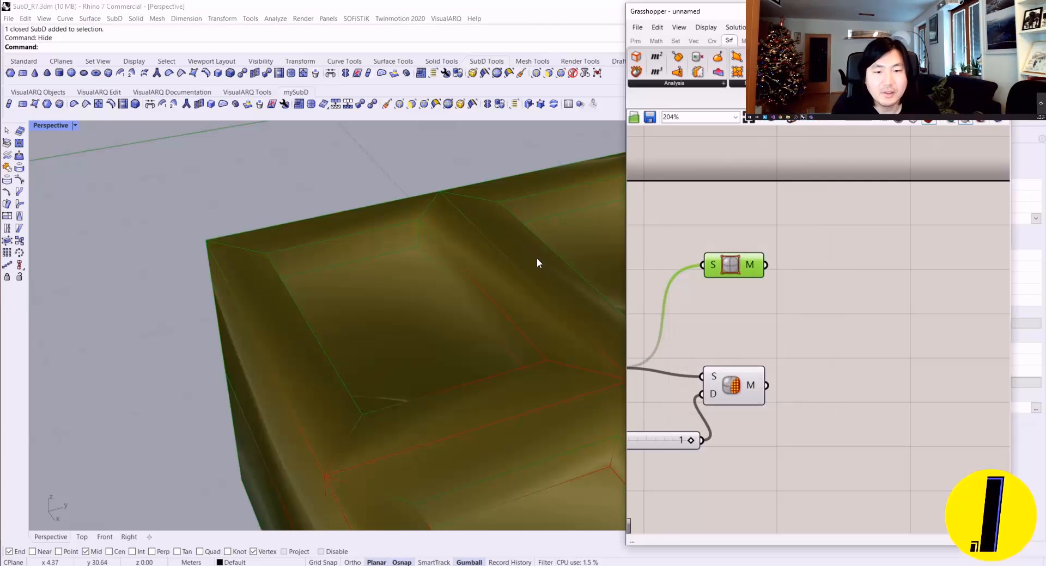
Step: Get the Grasshopper window out of the way and move the baked red mesh aside in the Perspective view
scroll(538, 257, down, 3)
click(947, 11)
scroll(694, 219, down, 6)
shift+right_drag(694, 219, 345, 263)
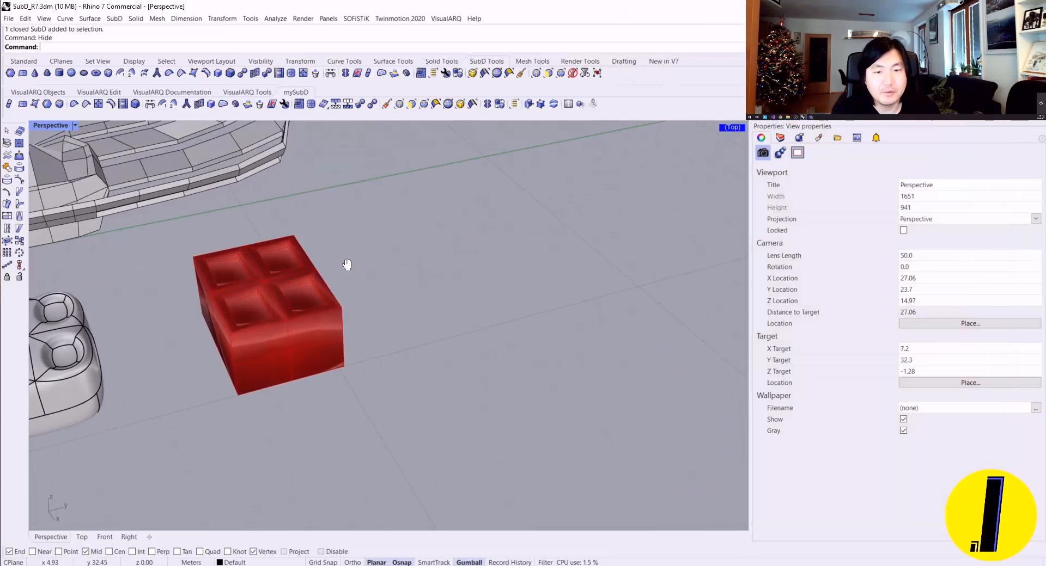
click(303, 273)
drag(300, 286, 451, 251)
key(Escape)
Step: Convert the baked mesh to NURBS with DeleteInputObjects=No and move the mesh clear of the new polysurface
scroll(435, 250, up, 10)
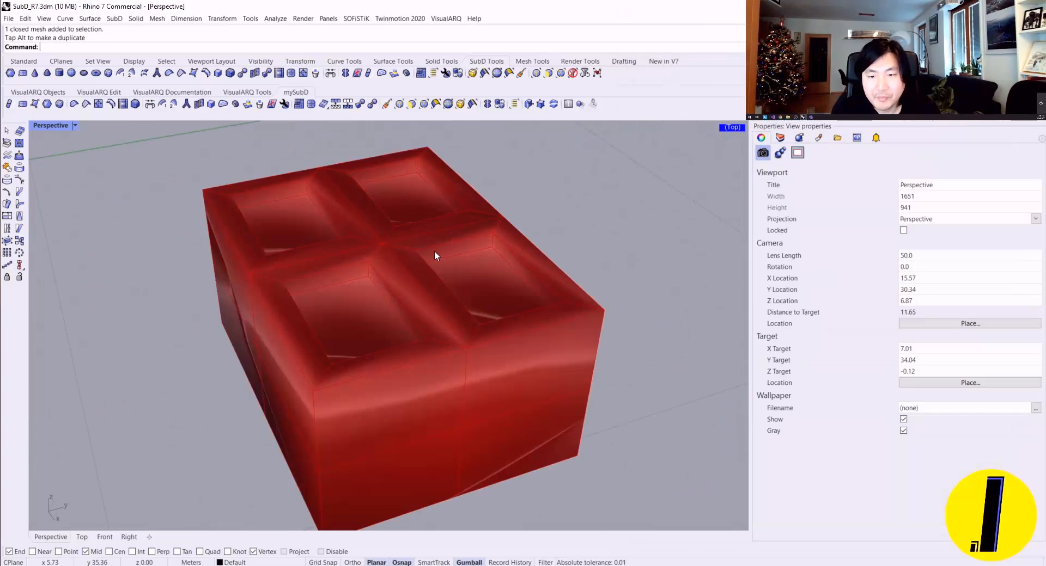
right_drag(407, 246, 357, 237)
click(357, 237)
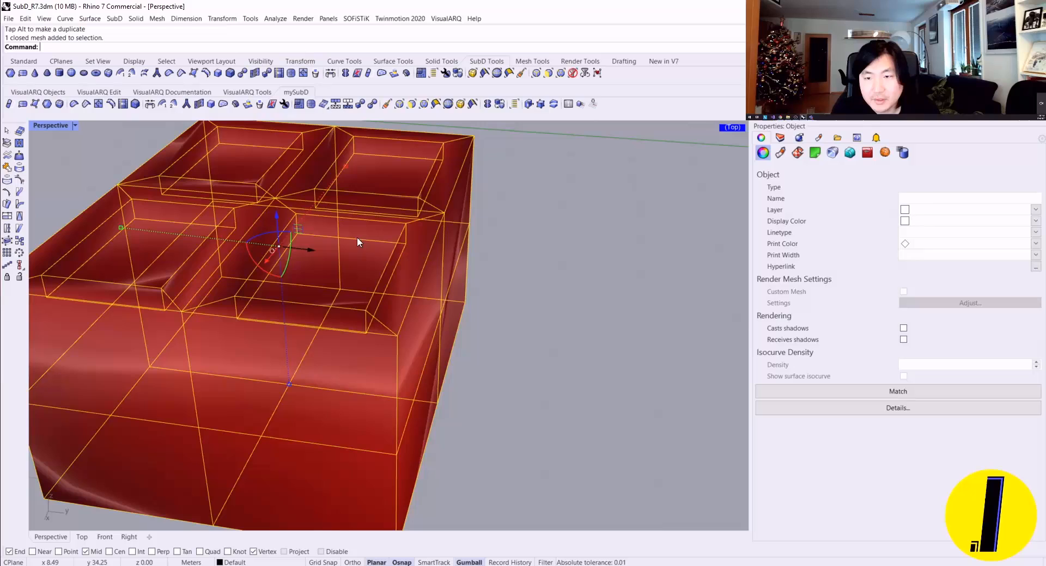
right_click(324, 104)
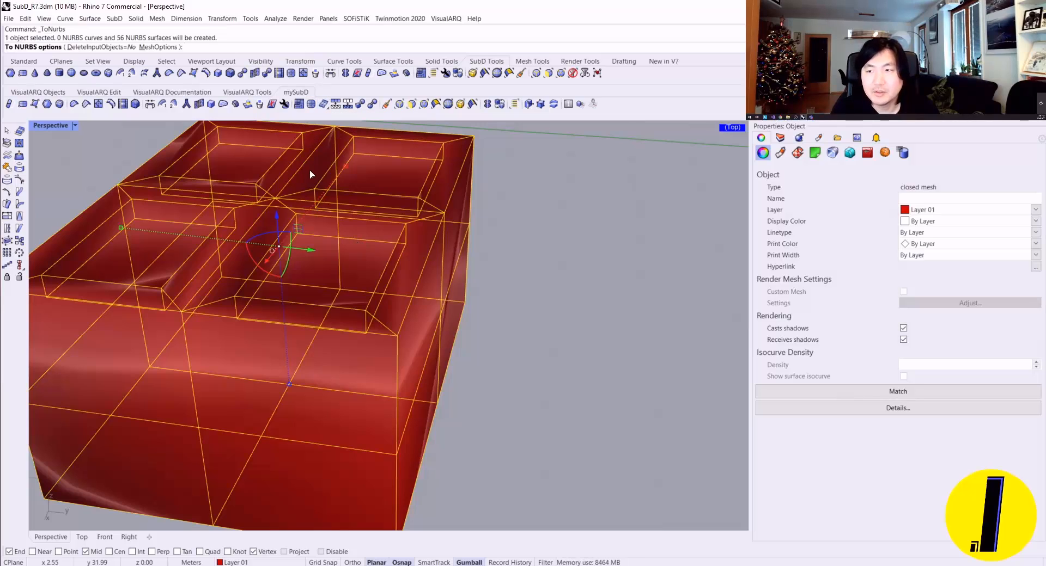
right_click(317, 198)
scroll(317, 227, down, 5)
drag(328, 253, 621, 333)
scroll(621, 332, up, 2)
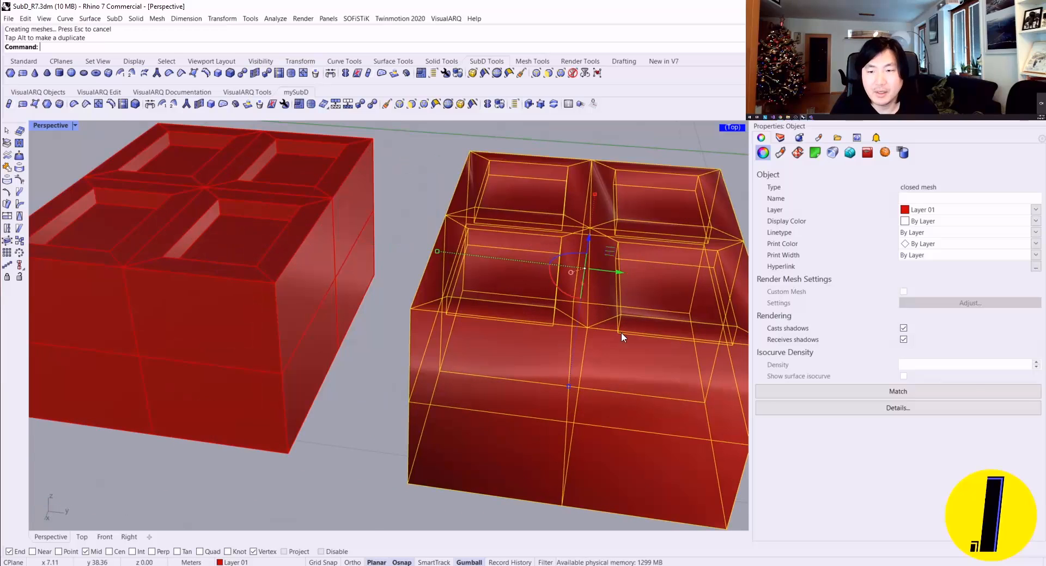
key(Escape)
Step: Set the display color of the converted NURBS polysurface to Black
click(293, 279)
key(Escape)
shift+right_drag(291, 279, 470, 303)
click(461, 314)
key(Escape)
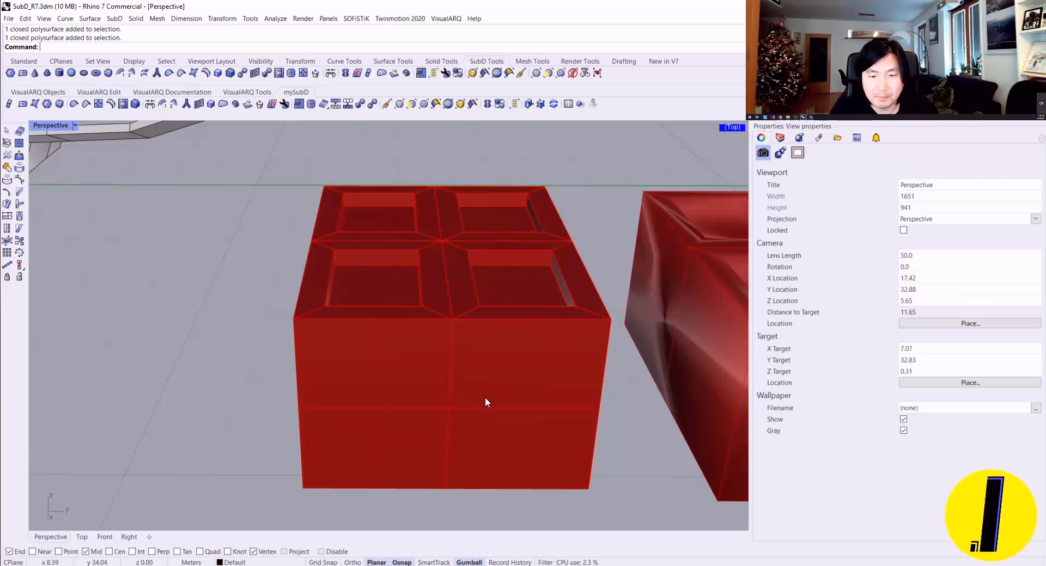
click(476, 348)
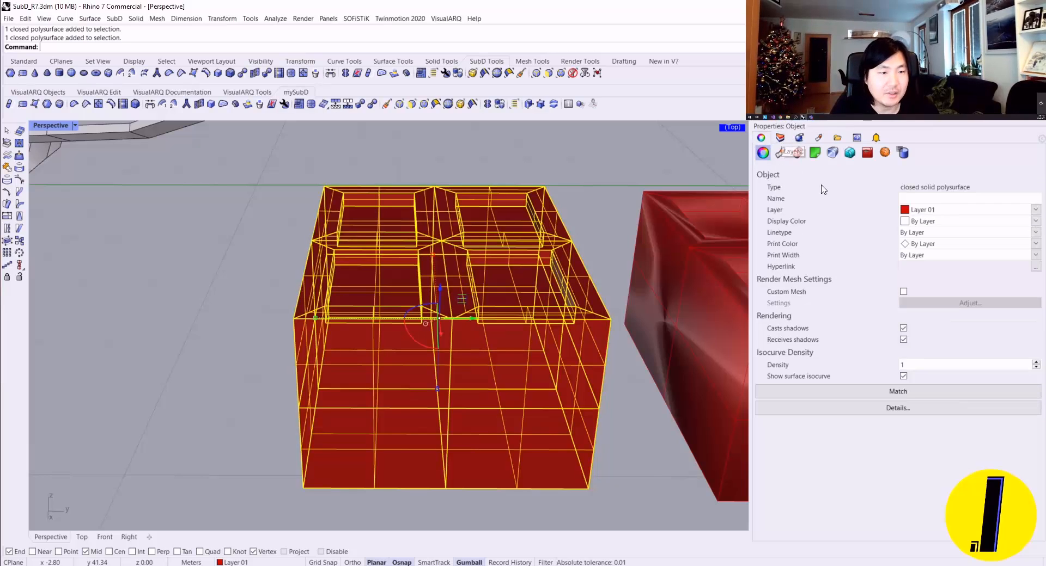
click(921, 207)
click(923, 216)
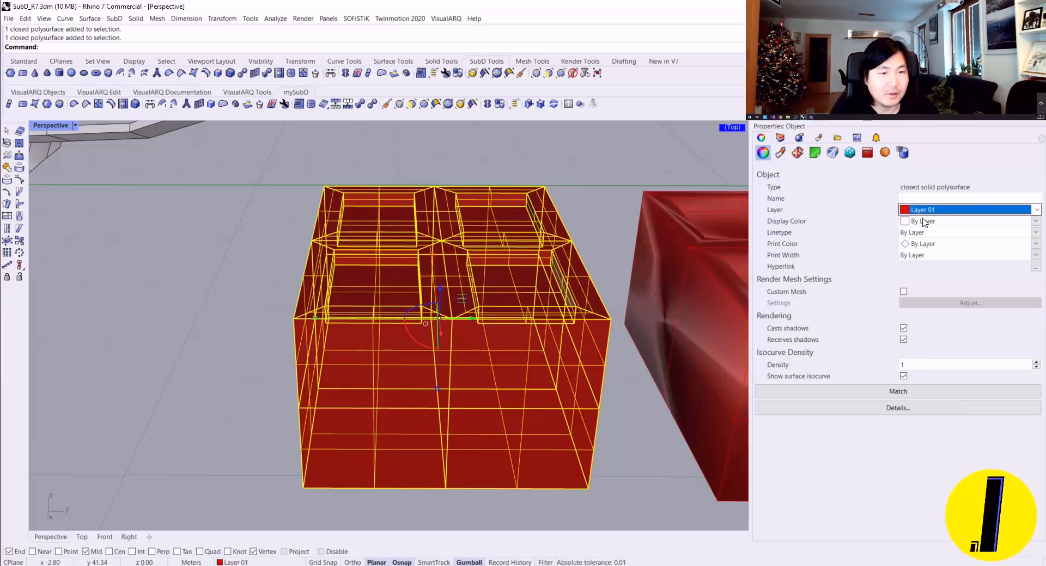
click(920, 221)
click(918, 252)
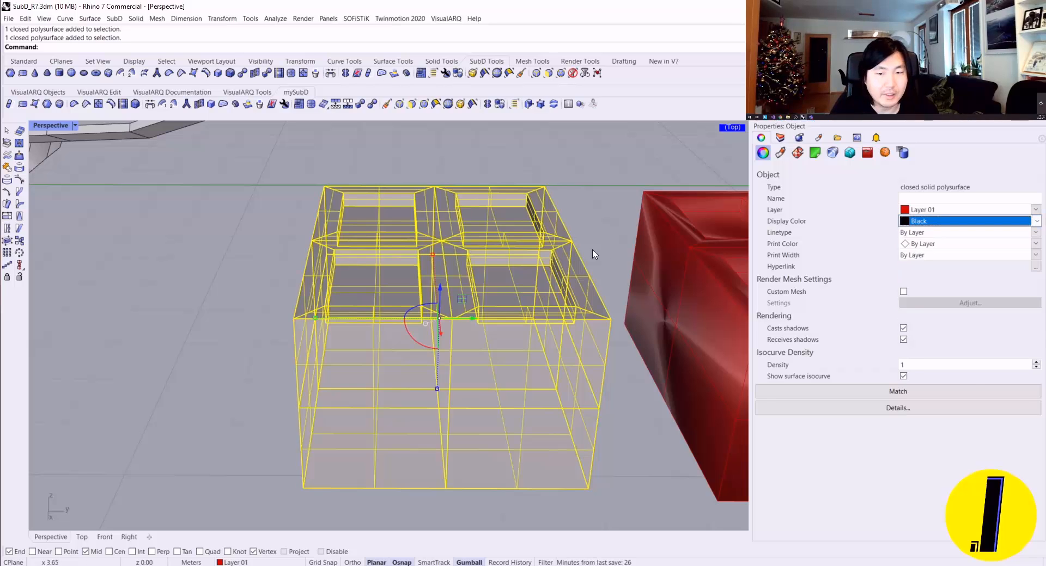
key(Escape)
Step: Turn on Surface Isocurves in the display properties of the Shaded mode
right_drag(444, 300, 502, 295)
click(502, 295)
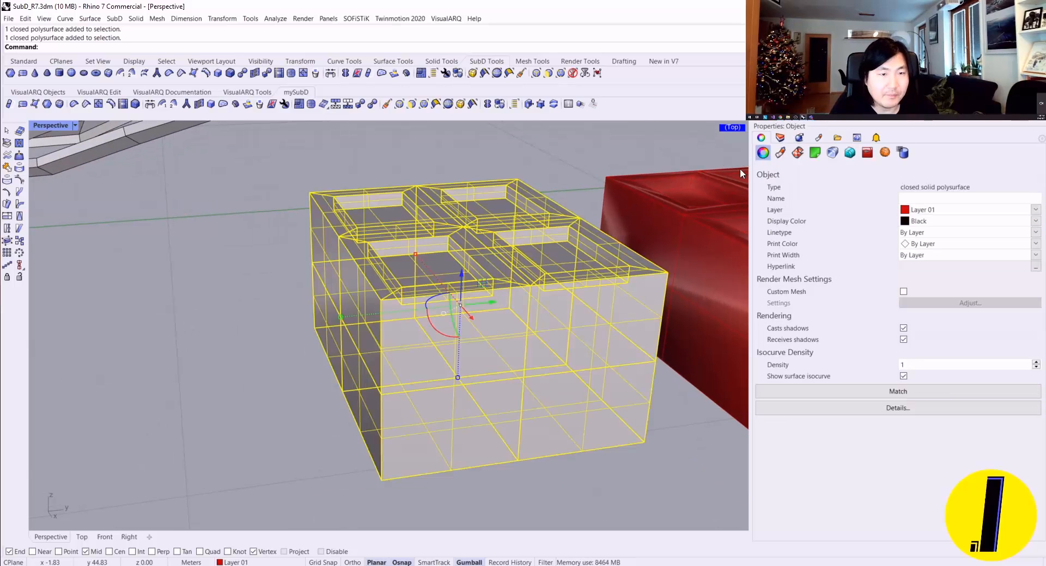
text(DisplayProperties)
key(Return)
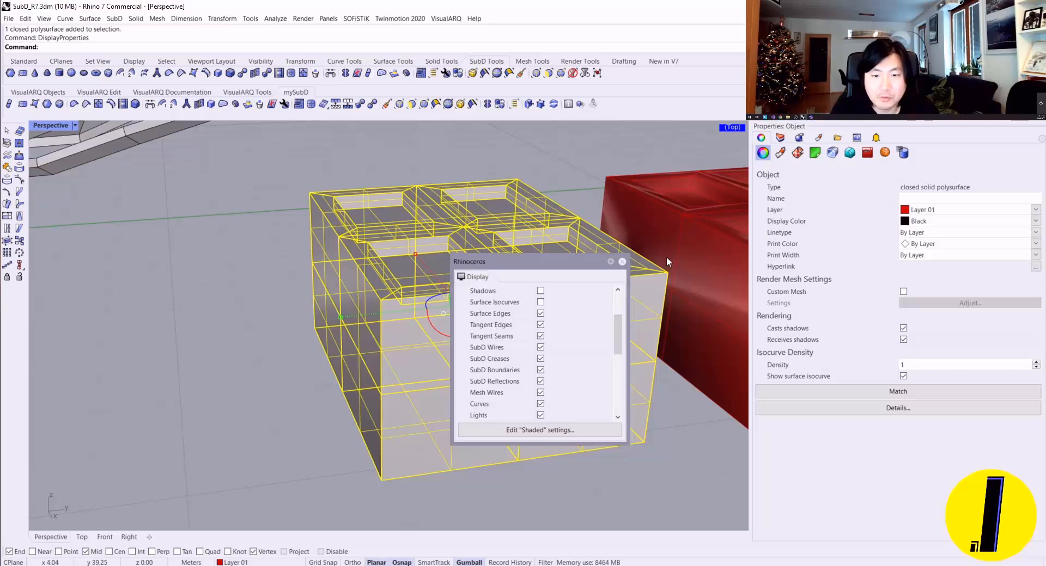
click(543, 302)
click(589, 207)
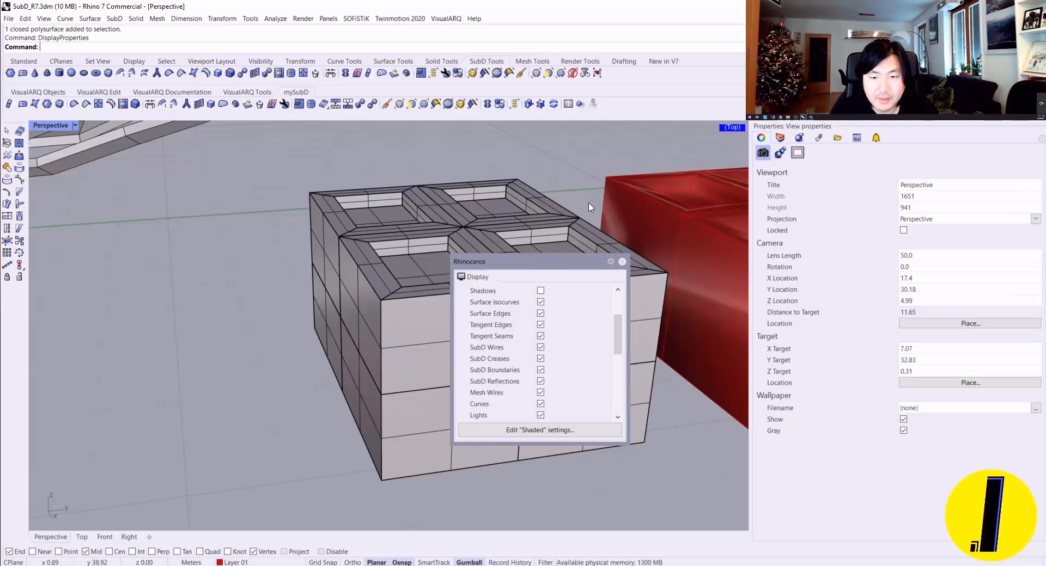
Step: Show the hidden SubD object beside the NURBS polysurface and the baked mesh
right_drag(358, 152, 364, 252)
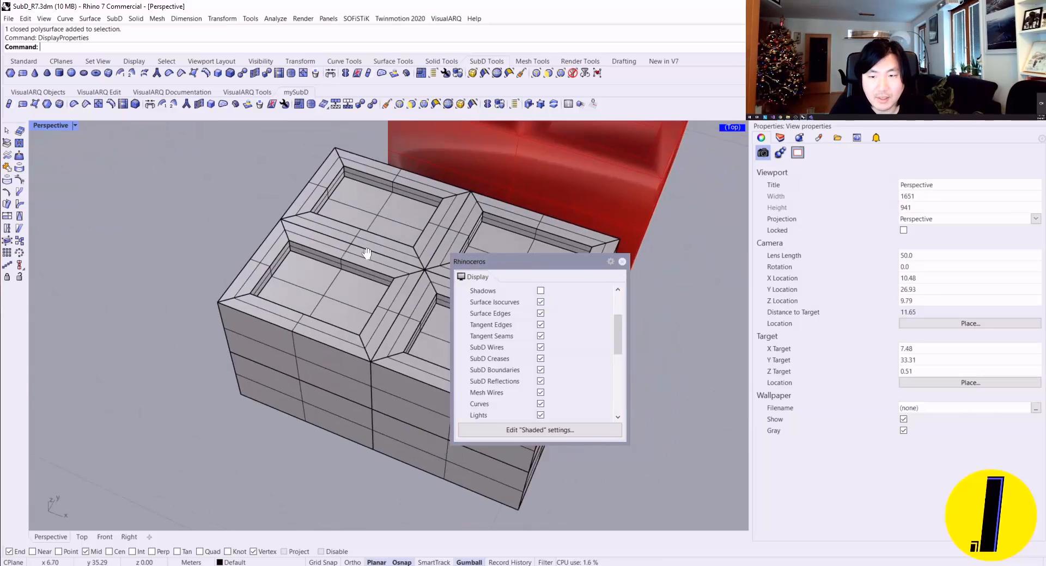
scroll(349, 249, down, 13)
shift+right_drag(278, 238, 381, 295)
scroll(367, 280, up, 10)
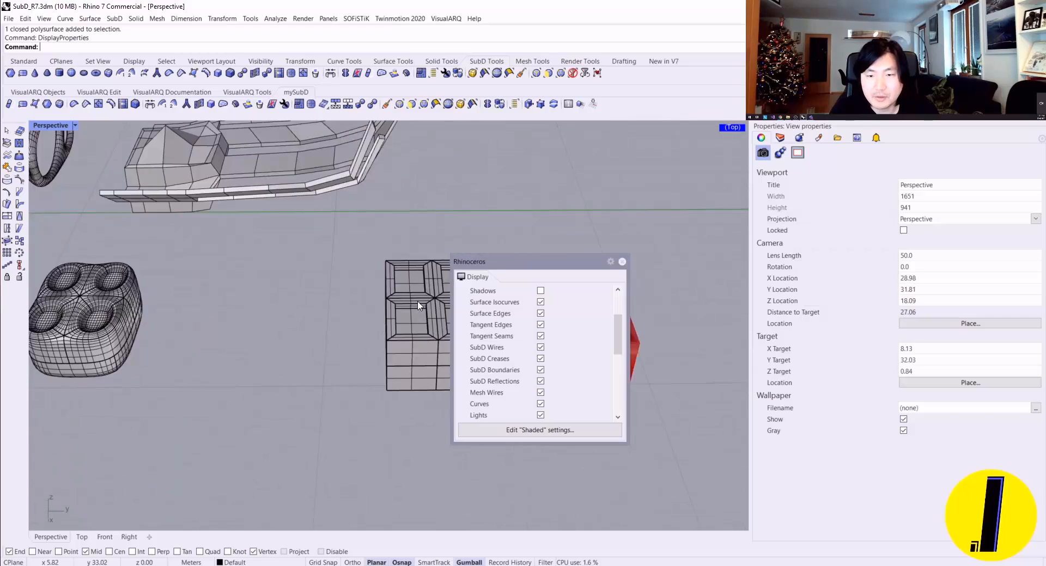
right_drag(339, 248, 382, 271)
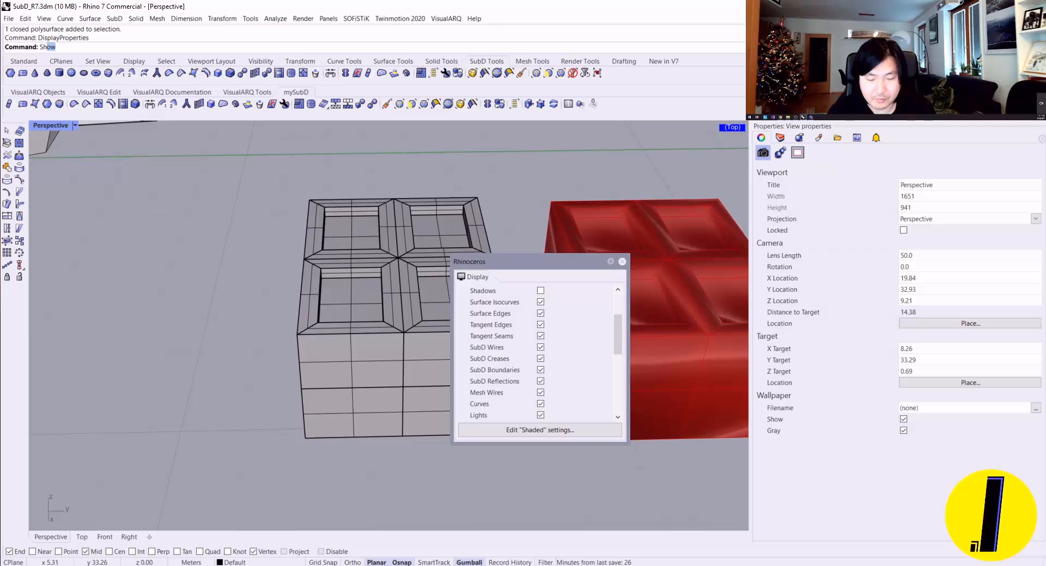
key(Return)
scroll(191, 254, down, 6)
right_drag(190, 253, 243, 243)
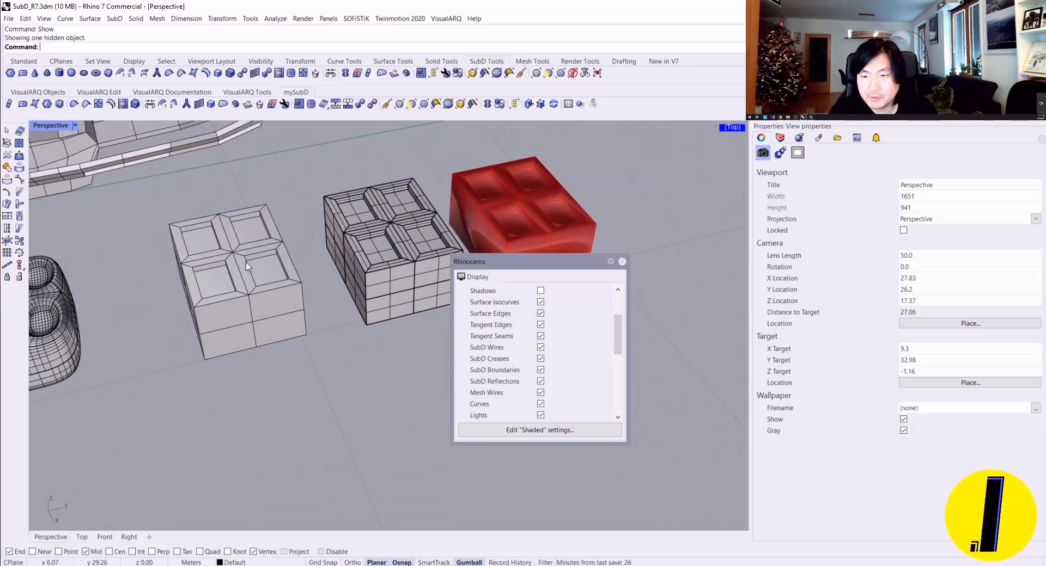
Step: Crease all edges and vertices of the restored SubD box
click(247, 266)
right_drag(121, 155, 152, 205)
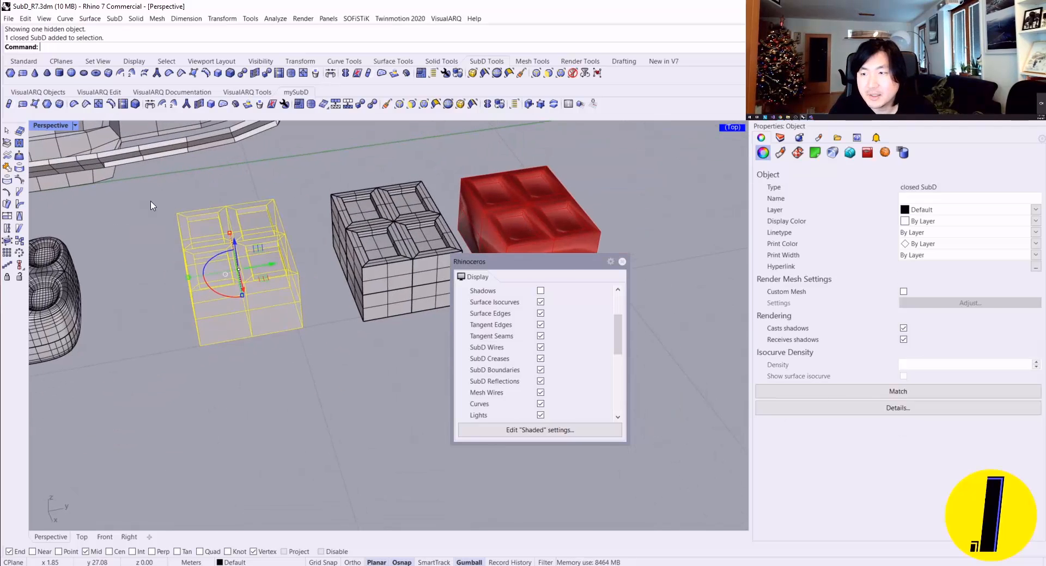
mouse_move(117, 166)
right_down()
mouse_move(104, 163)
mouse_move(130, 176)
right_up()
key(Escape)
click(84, 109)
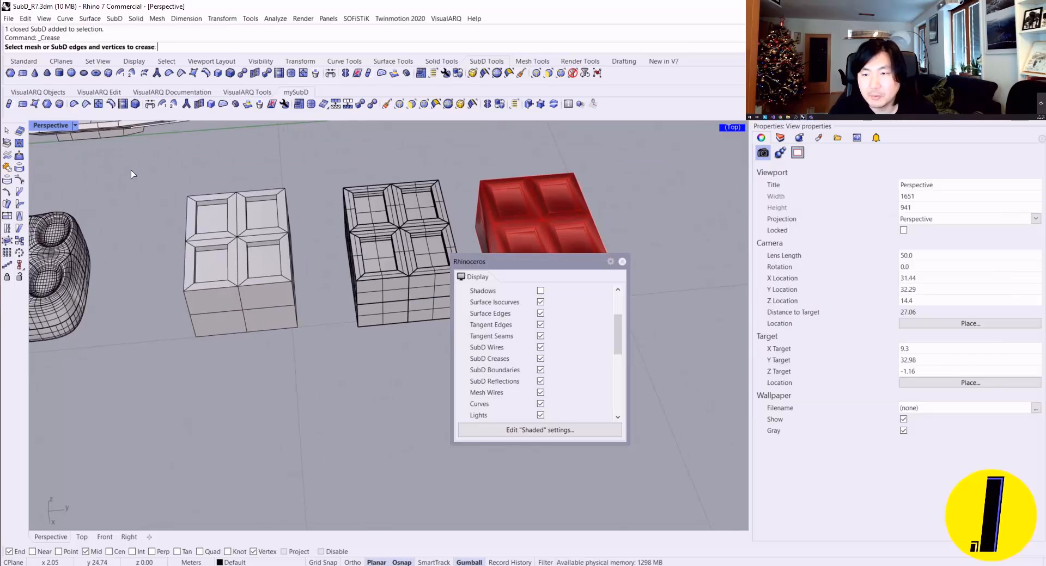
drag(133, 171, 343, 420)
right_click(334, 413)
Step: Convert the creased SubD box to NURBS with DeleteInputObjects=No and move the SubD clear of the new polysurface
right_drag(333, 415, 283, 327)
click(256, 272)
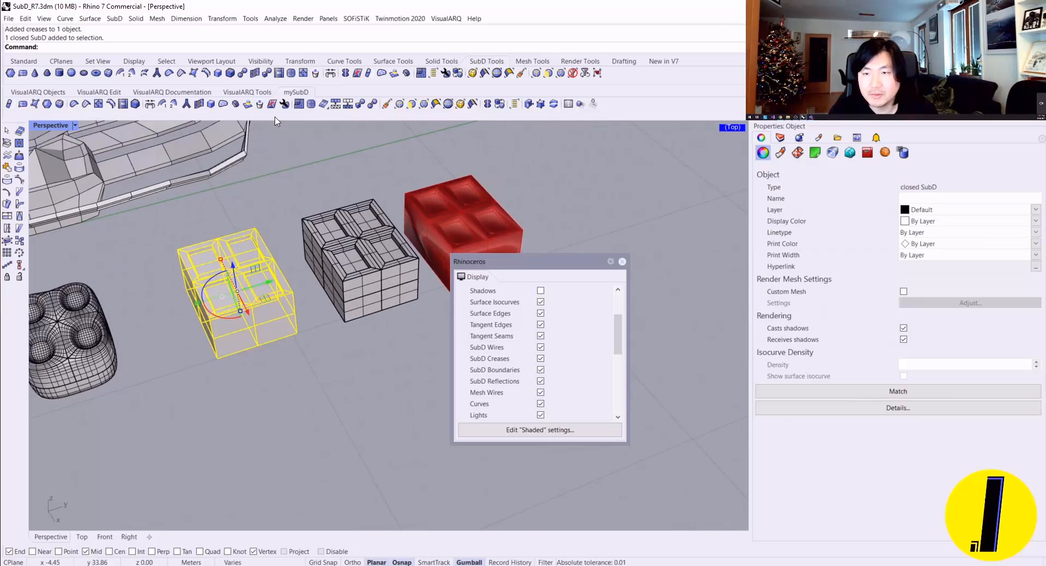
key(Return)
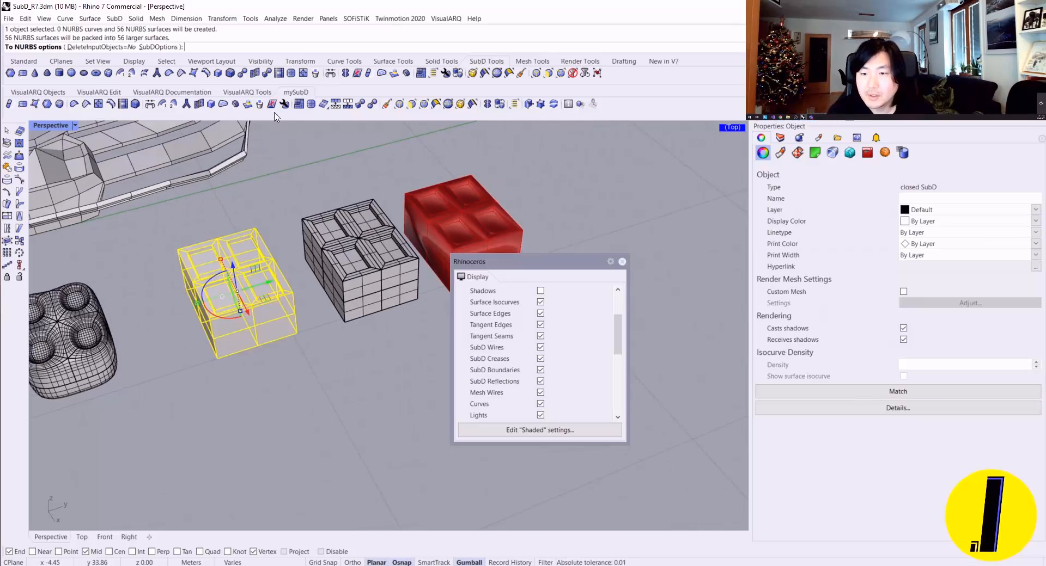
key(Return)
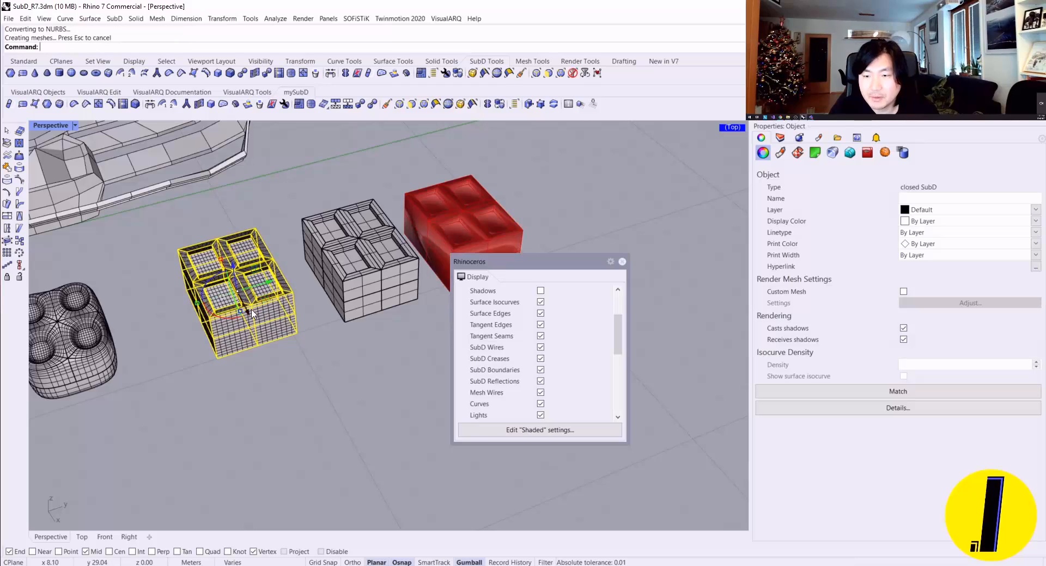
drag(249, 312, 317, 442)
click(328, 345)
Step: Compare the isocurve density of the polysurface converted from the SubD with the one converted from the mesh
scroll(272, 299, up, 10)
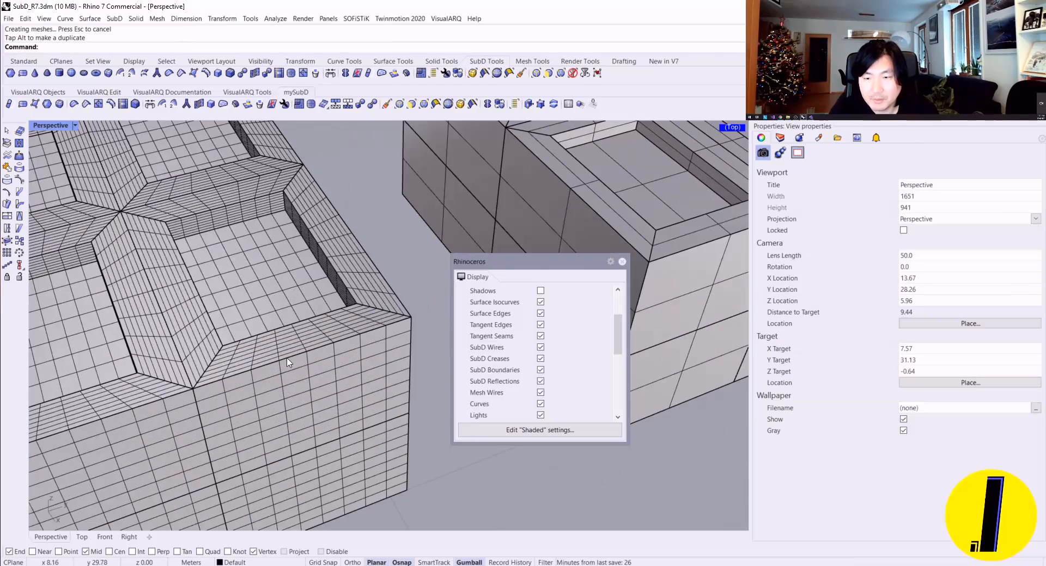
right_drag(327, 375, 308, 361)
shift+right_drag(355, 392, 204, 324)
scroll(229, 319, down, 4)
scroll(291, 270, up, 4)
click(302, 255)
key(Escape)
right_drag(301, 256, 323, 310)
scroll(346, 286, down, 6)
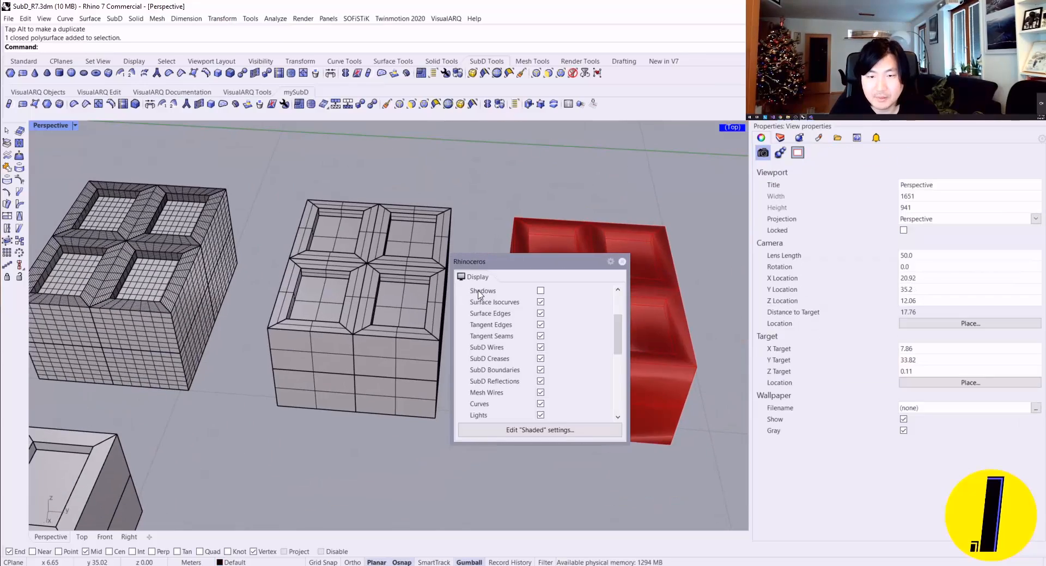
right_drag(338, 134, 353, 153)
Step: Bring up the Grasshopper definition and examine how the SubD feeds the control-polygon and mesh components
text(Grasshopper)
key(Return)
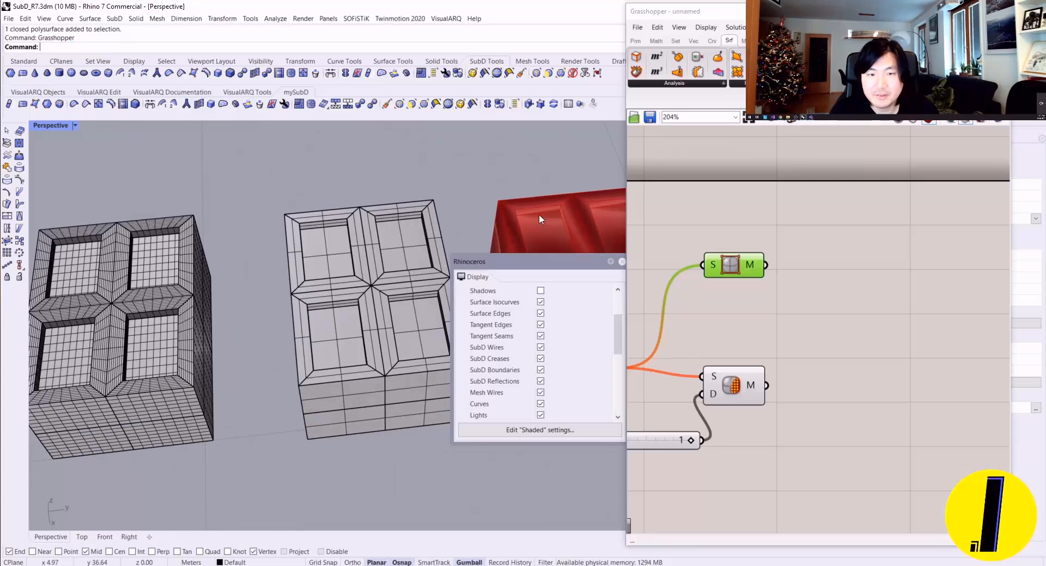
drag(770, 304, 749, 284)
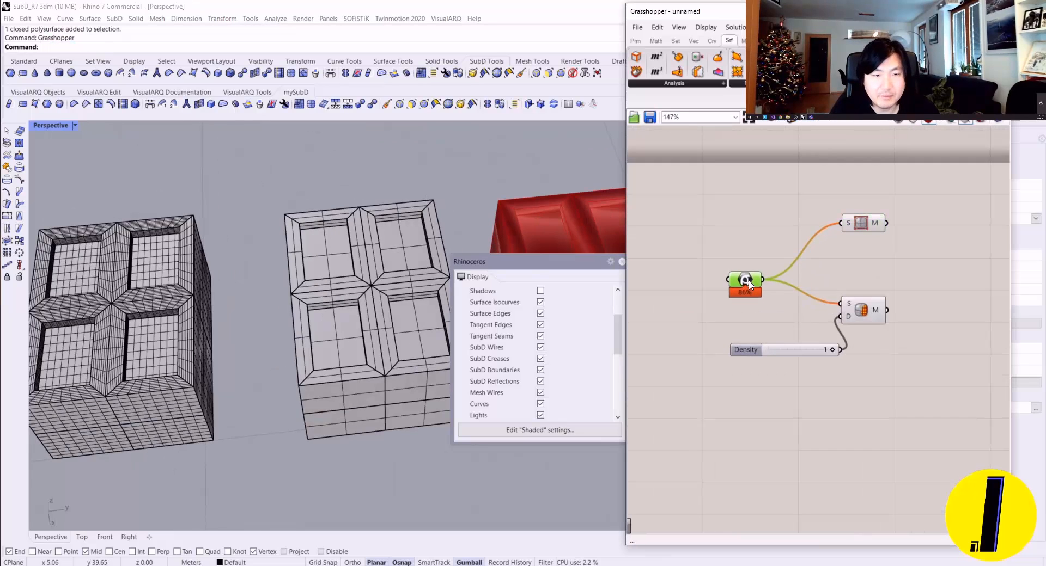
scroll(860, 226, up, 3)
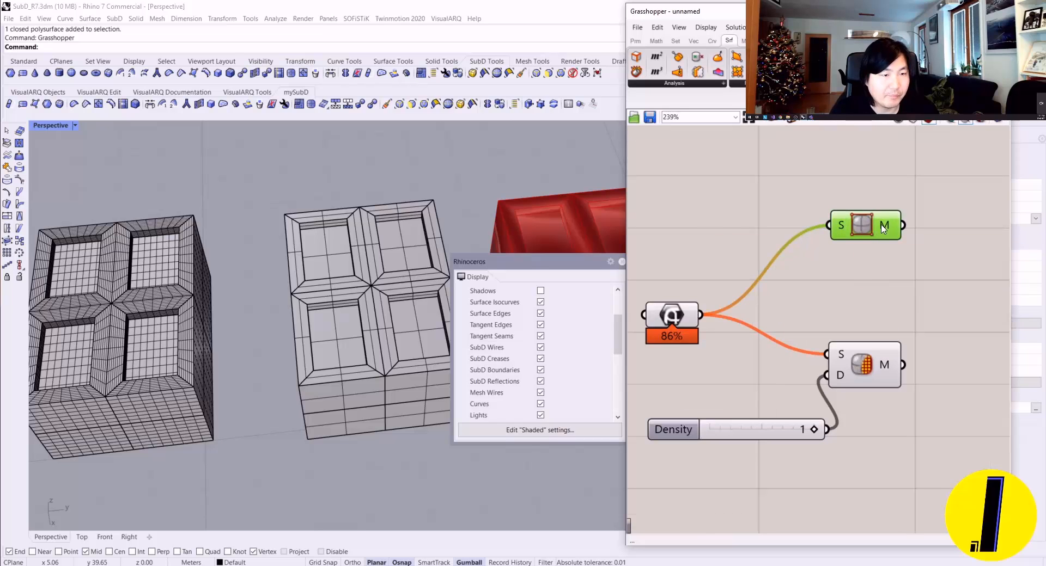
scroll(404, 256, down, 5)
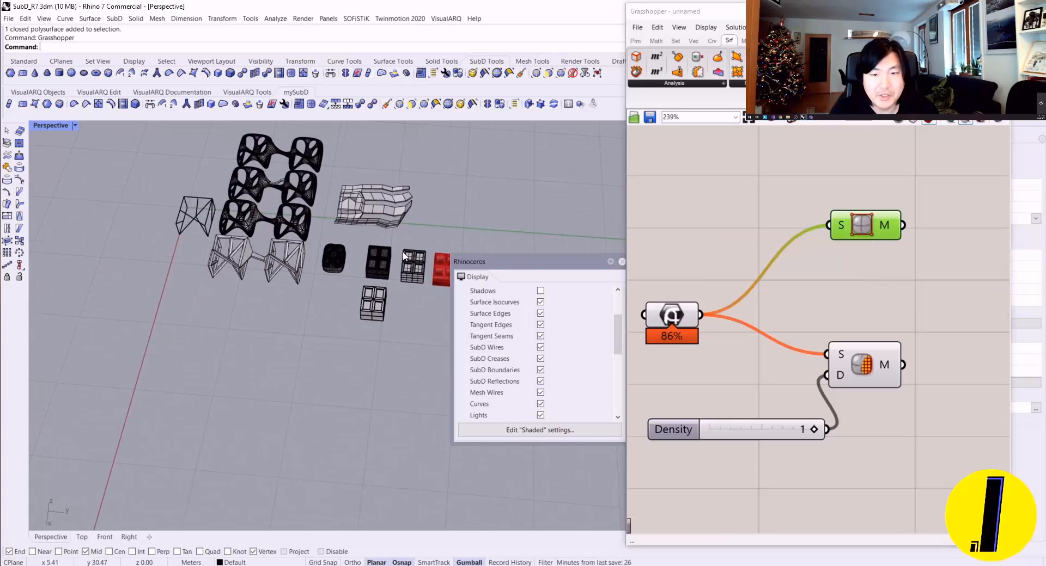
scroll(405, 256, up, 3)
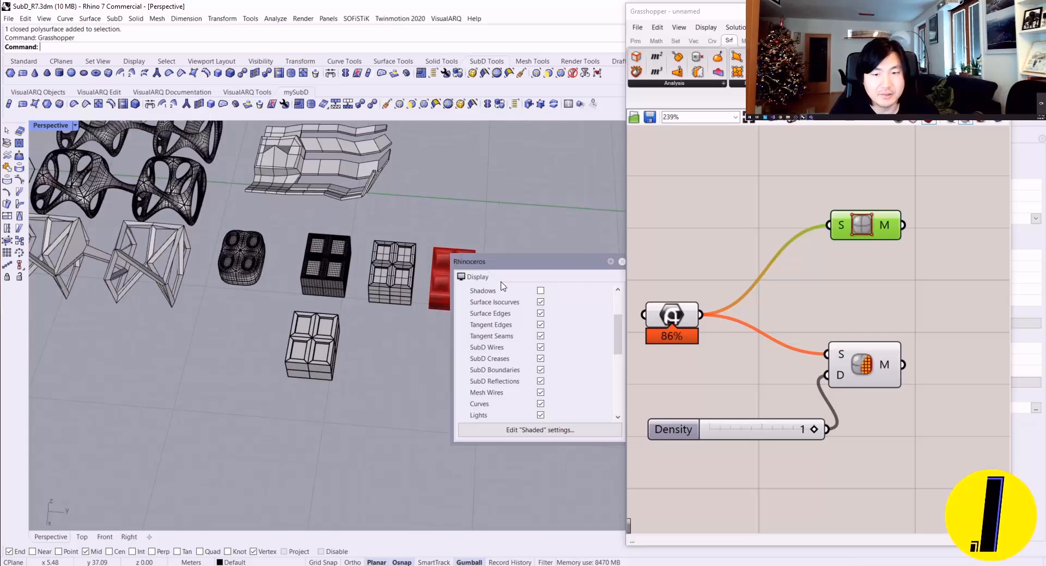
Step: Close the floating display settings and put the Grasshopper definition away
click(621, 262)
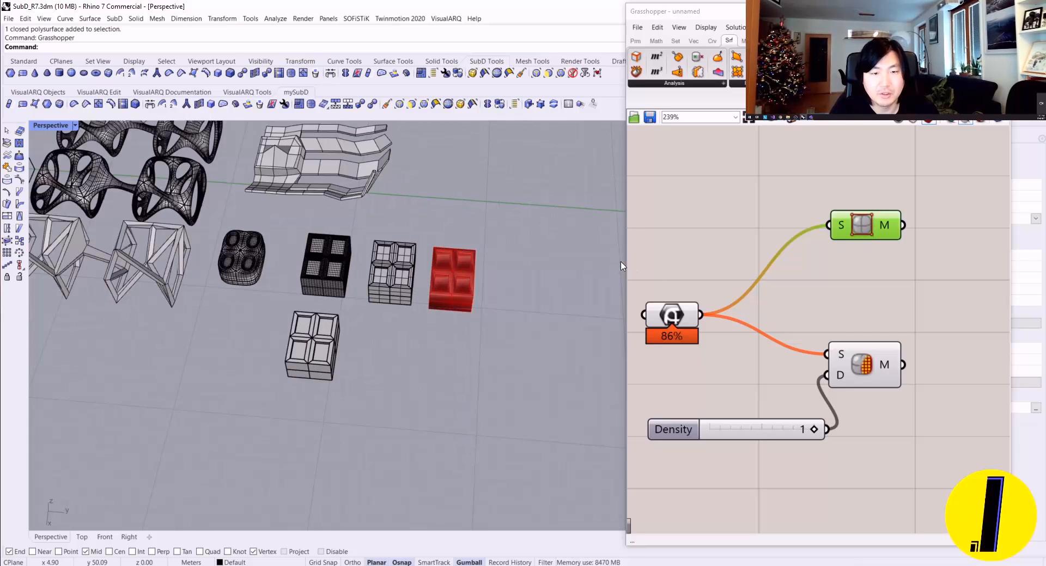
scroll(380, 297, up, 8)
scroll(380, 298, down, 5)
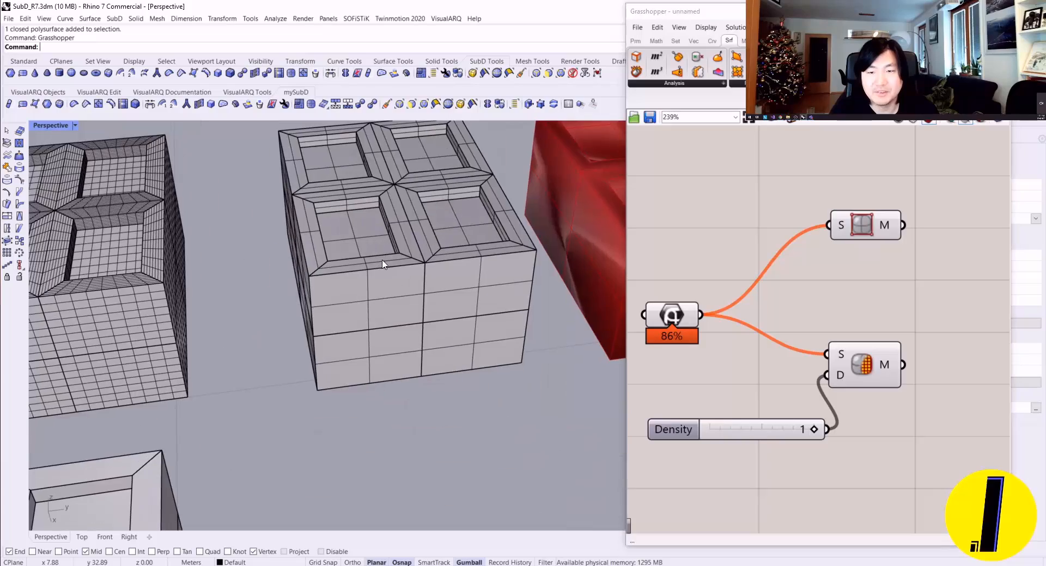
click(999, 11)
Step: Compare the box variants with the branching frame models, checking the object types of individual models
scroll(444, 241, down, 12)
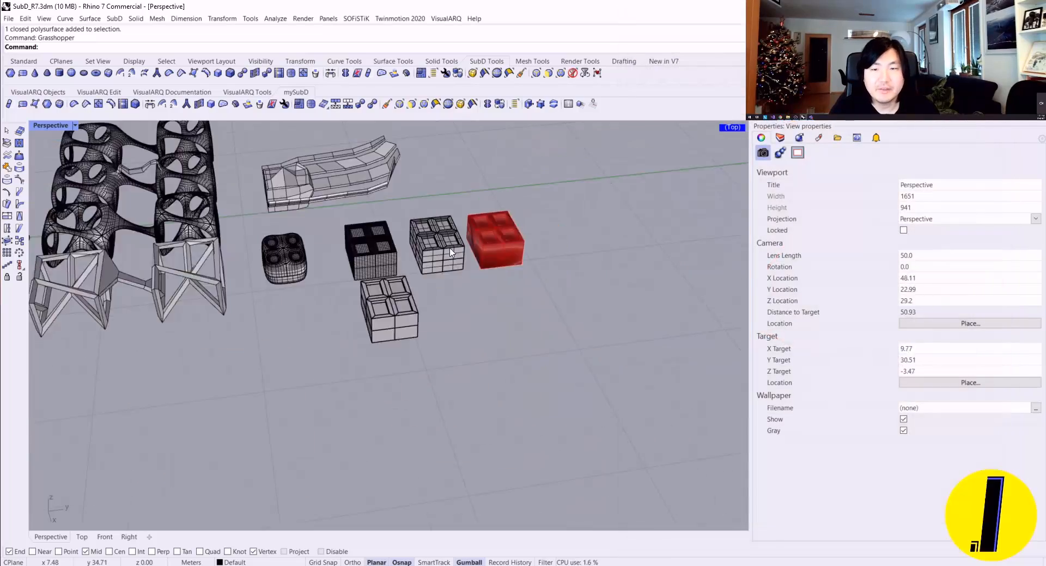
right_drag(444, 241, 472, 297)
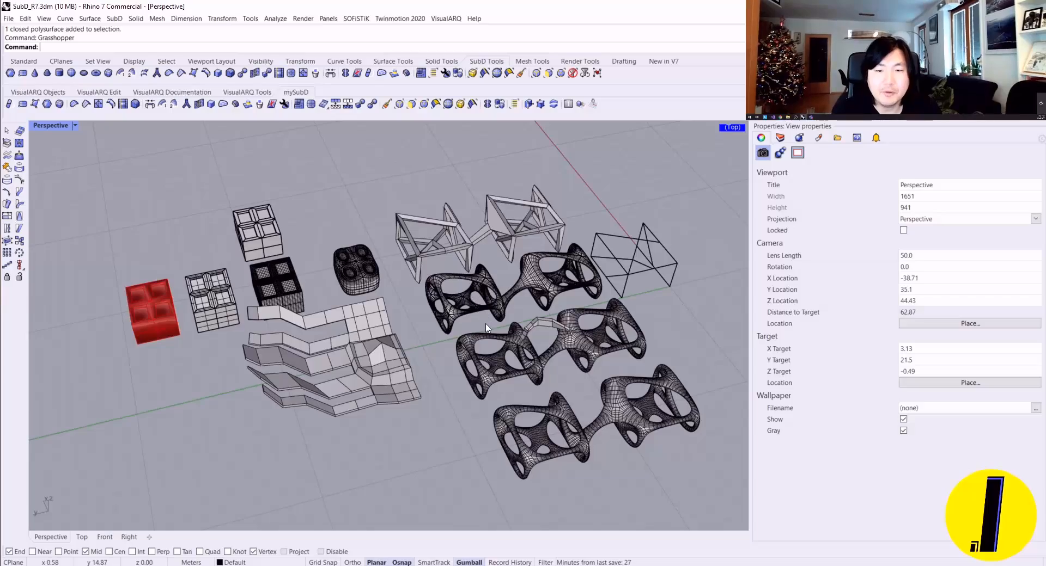
scroll(486, 327, up, 5)
scroll(648, 389, down, 4)
shift+right_drag(649, 389, 314, 336)
click(312, 335)
click(470, 286)
right_drag(470, 287, 490, 327)
right_drag(490, 327, 524, 307)
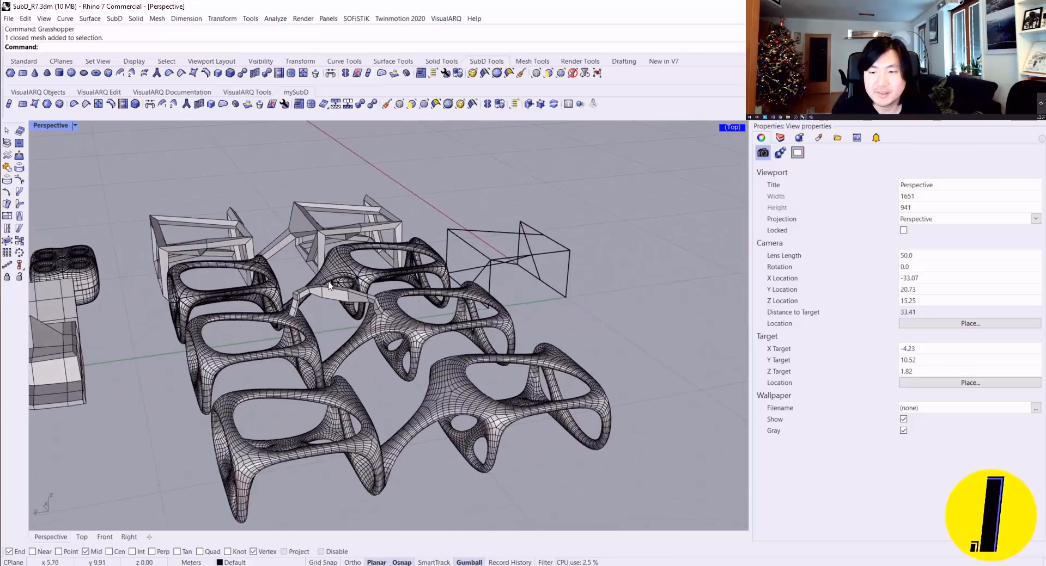
right_drag(294, 319, 416, 253)
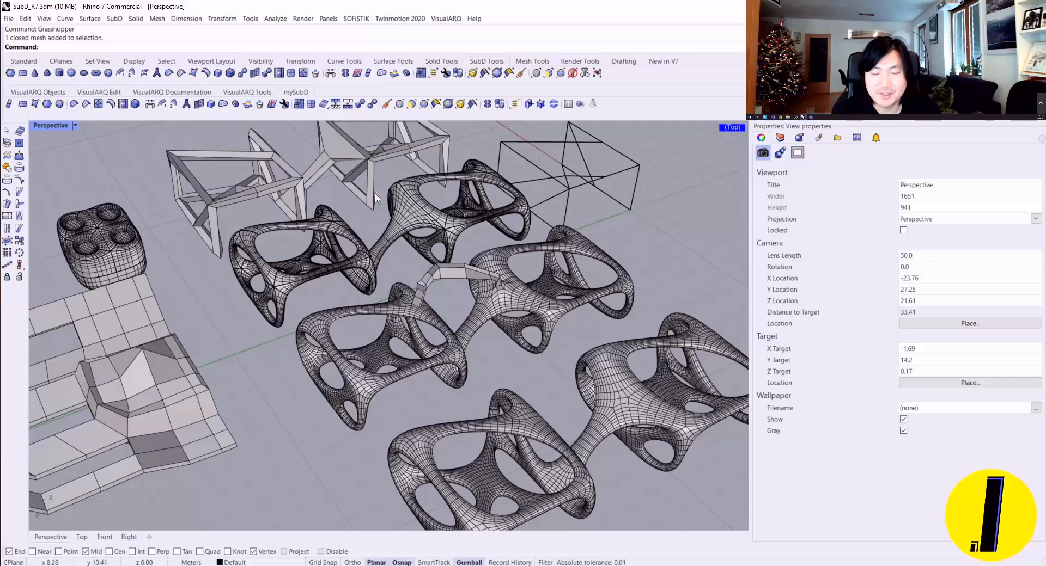
click(418, 225)
key(Escape)
Step: Examine the surface patches and isocurve flow around the joints of the smooth branching frames up close
right_drag(556, 289, 382, 263)
scroll(480, 294, down, 2)
scroll(536, 318, up, 10)
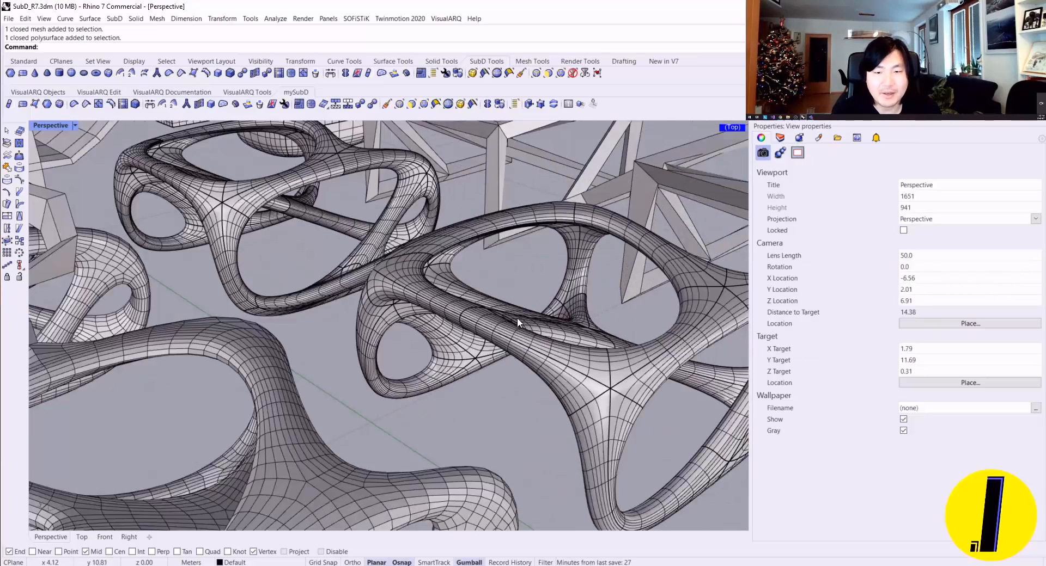
right_drag(523, 318, 453, 278)
right_drag(272, 187, 346, 250)
scroll(345, 249, up, 4)
right_drag(289, 278, 255, 242)
scroll(520, 223, down, 2)
scroll(474, 242, down, 4)
scroll(254, 243, down, 4)
Step: Review all SubD, mesh and NURBS models together from several directions
right_drag(255, 243, 284, 263)
scroll(284, 263, down, 4)
right_drag(414, 274, 407, 291)
scroll(411, 302, down, 2)
shift+right_drag(510, 307, 432, 295)
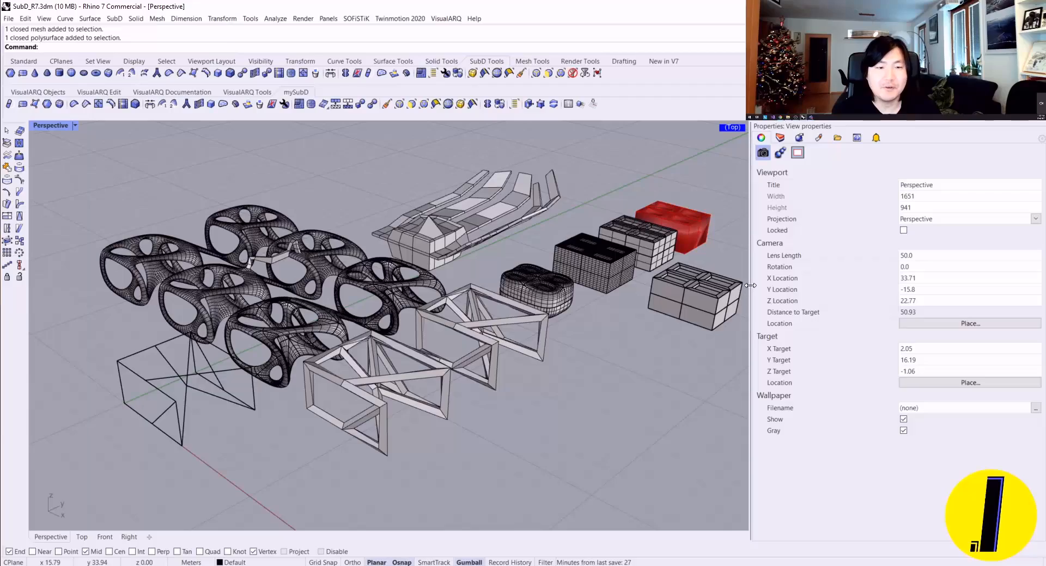
drag(776, 290, 774, 291)
right_drag(591, 266, 370, 297)
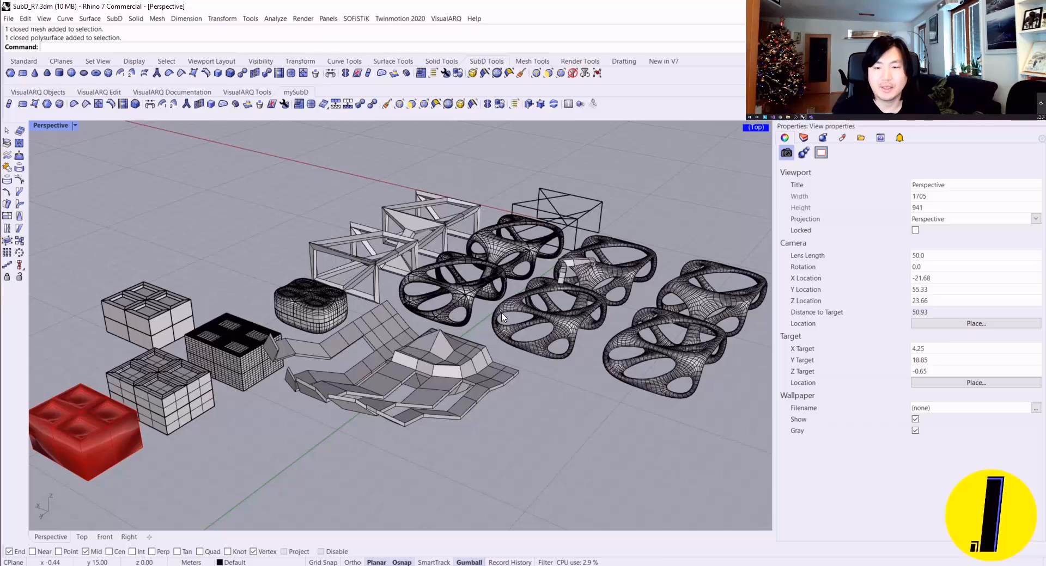
right_drag(479, 325, 437, 290)
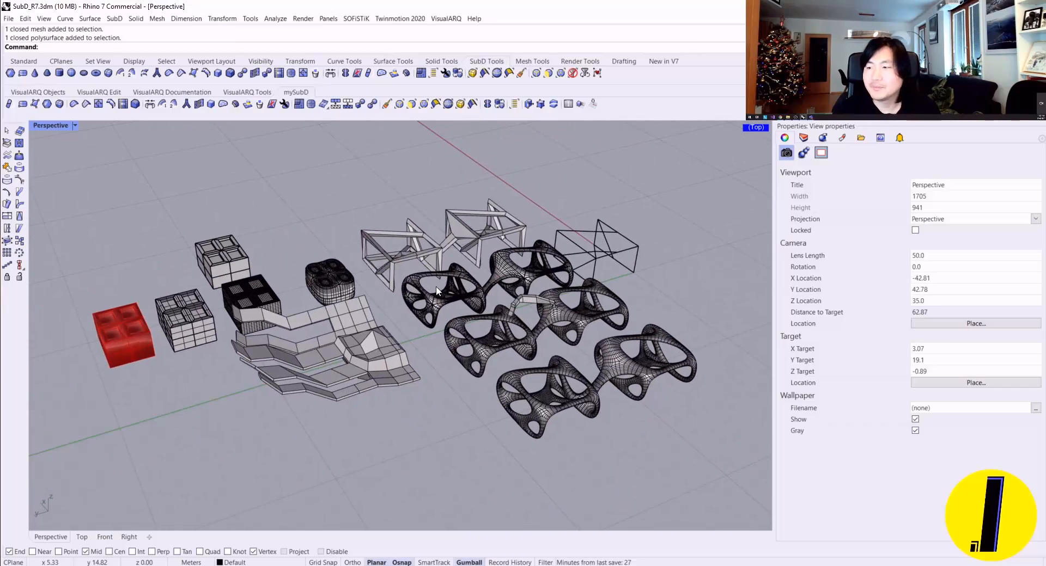